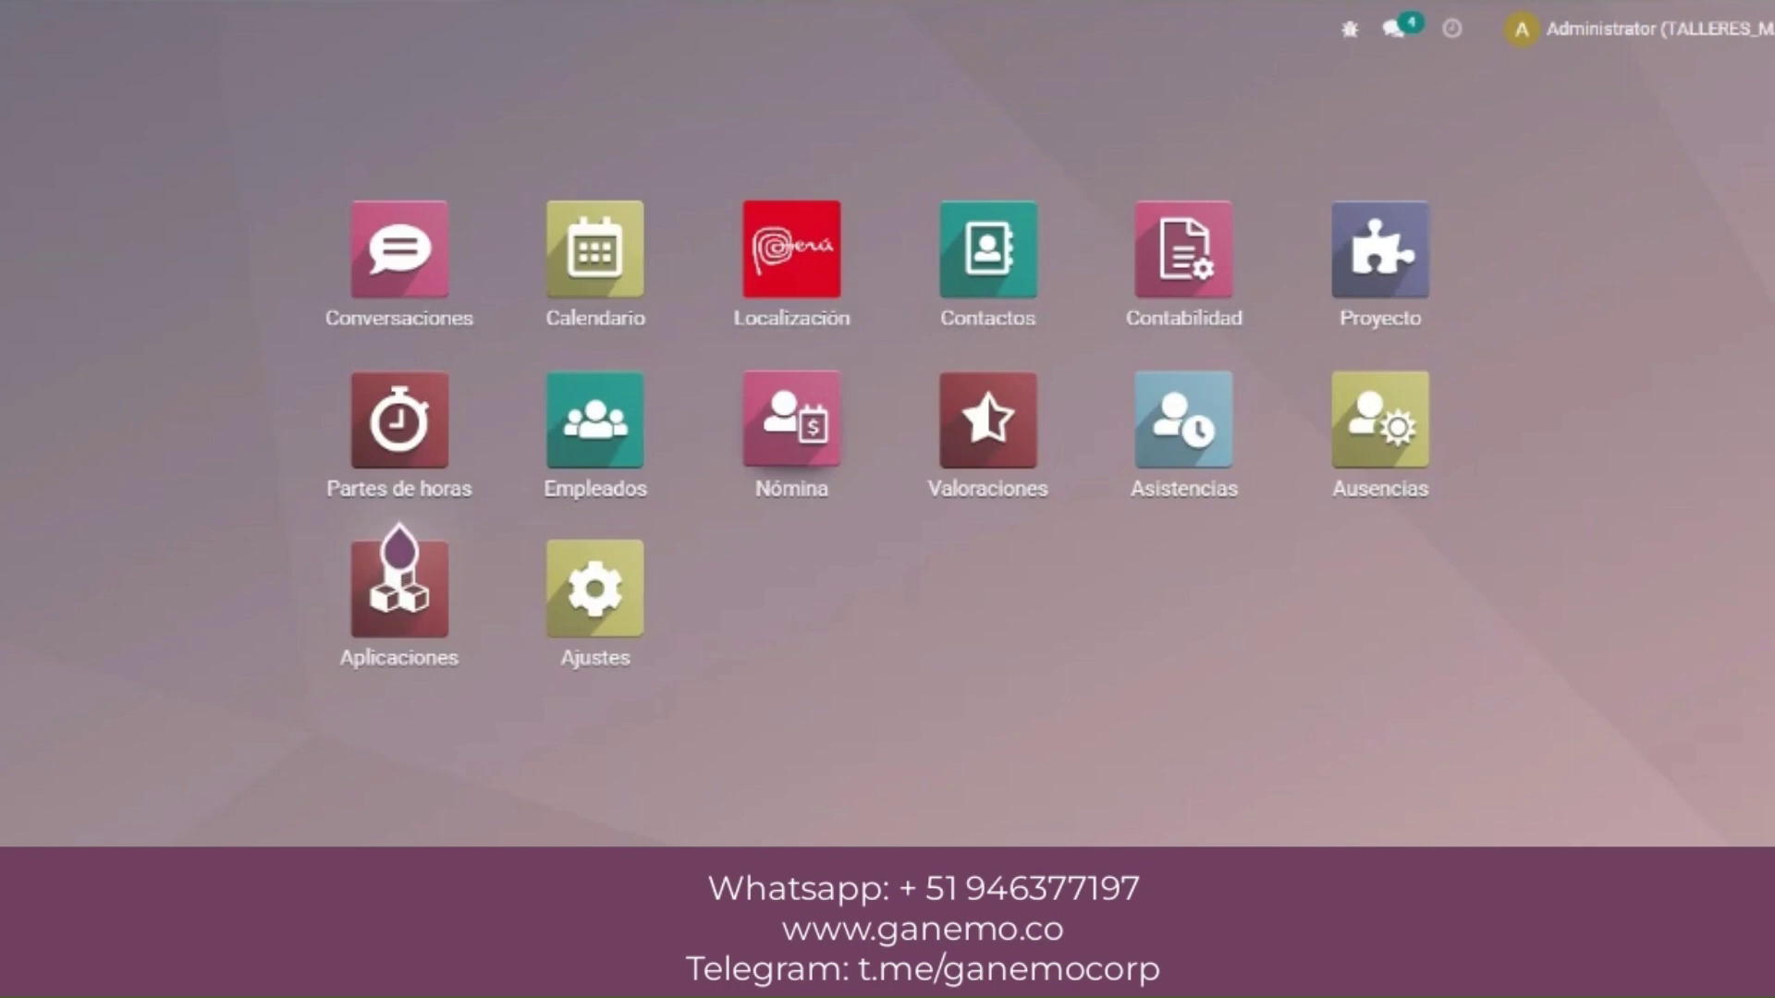
# - Start a new AFP Net report among the localization reports of the Nómina app
pyautogui.click(822, 471)
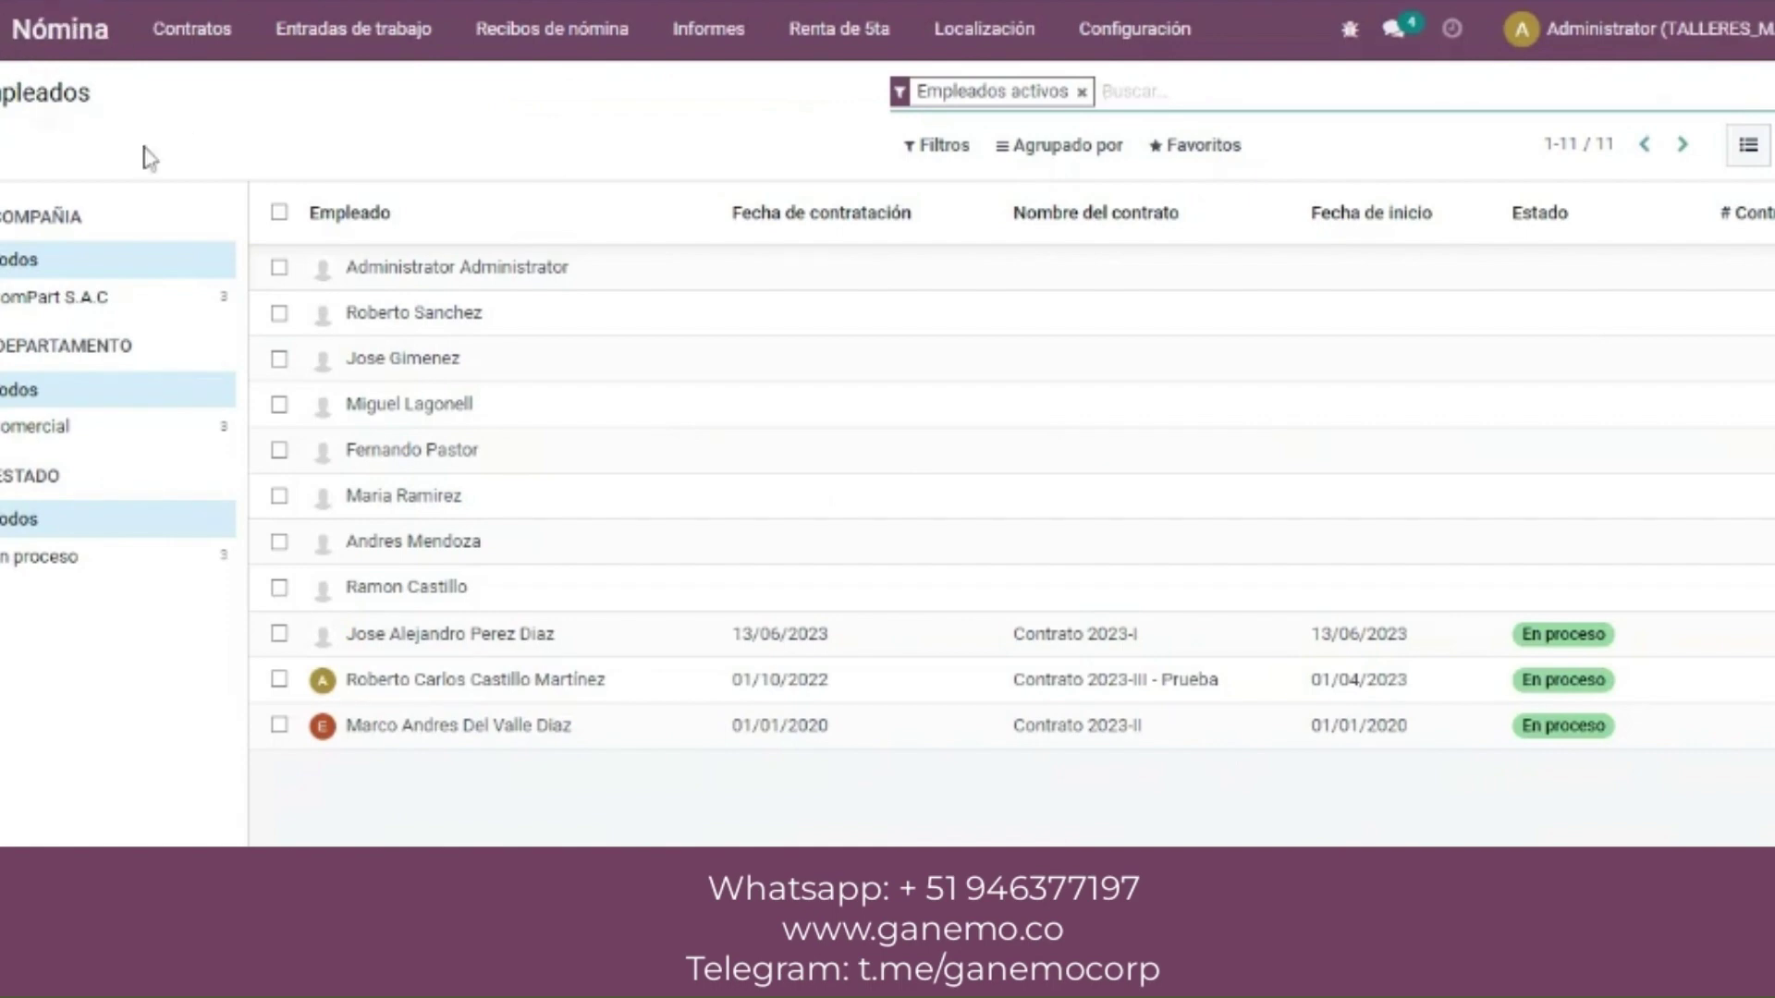
pyautogui.click(1029, 30)
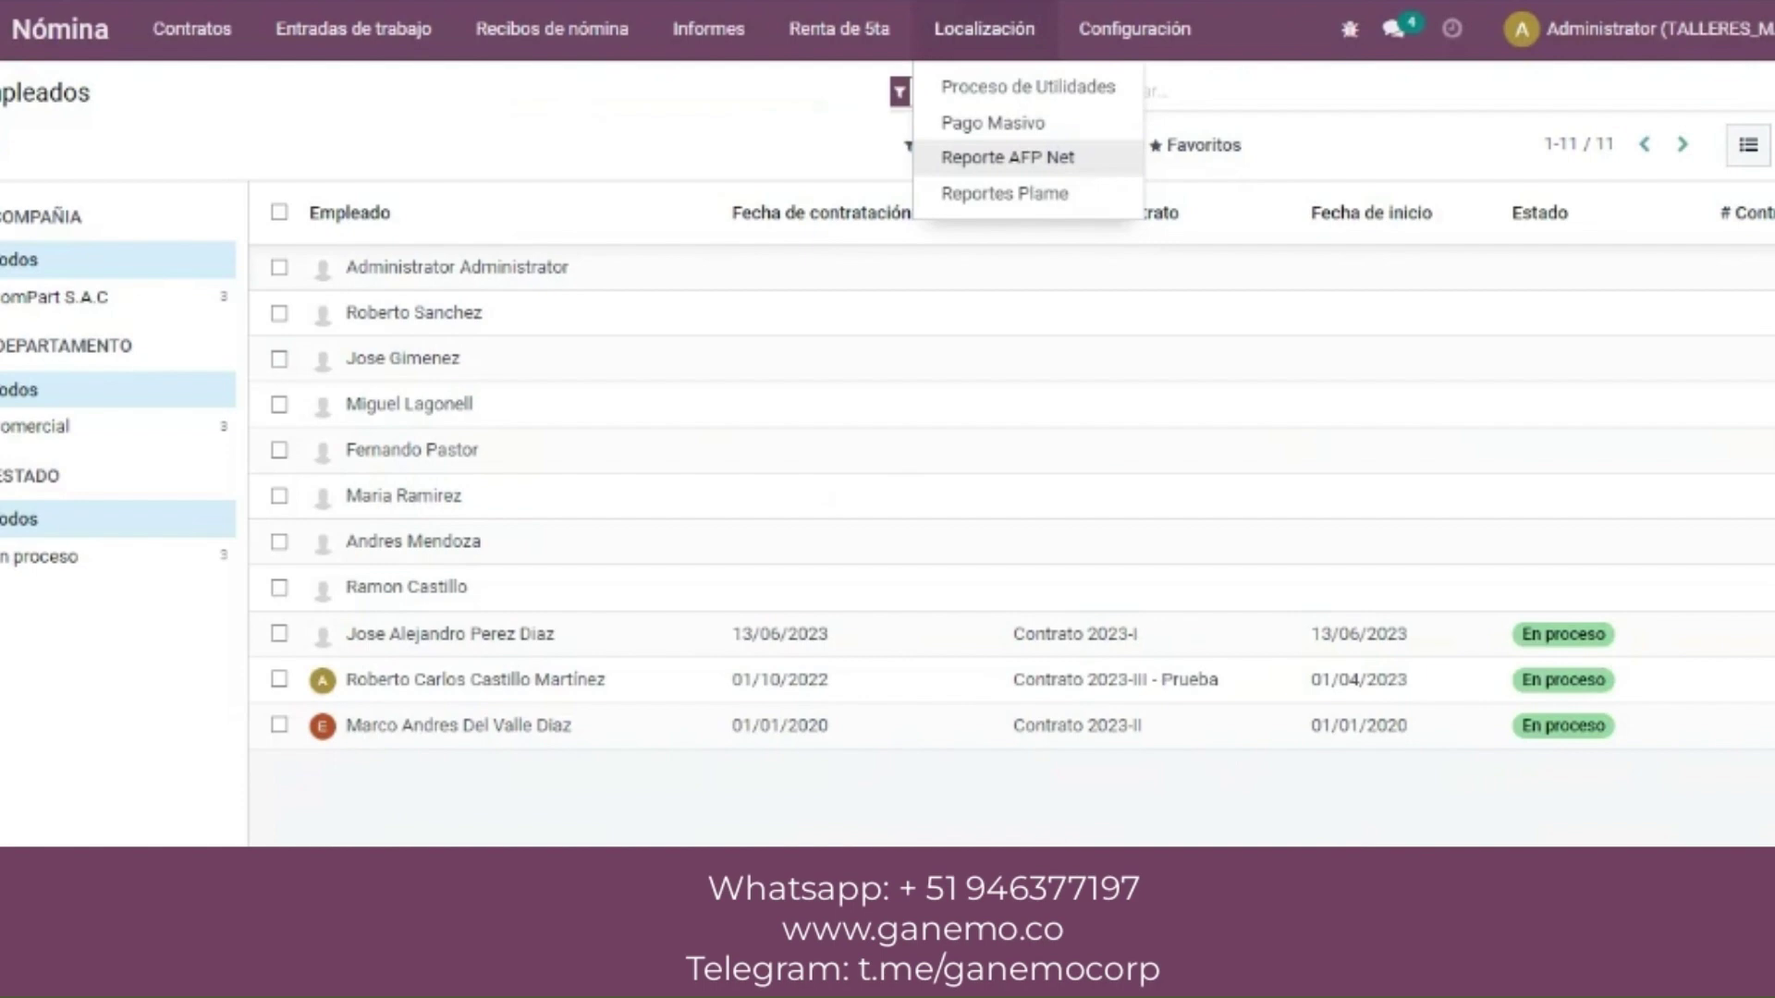
pyautogui.click(1042, 159)
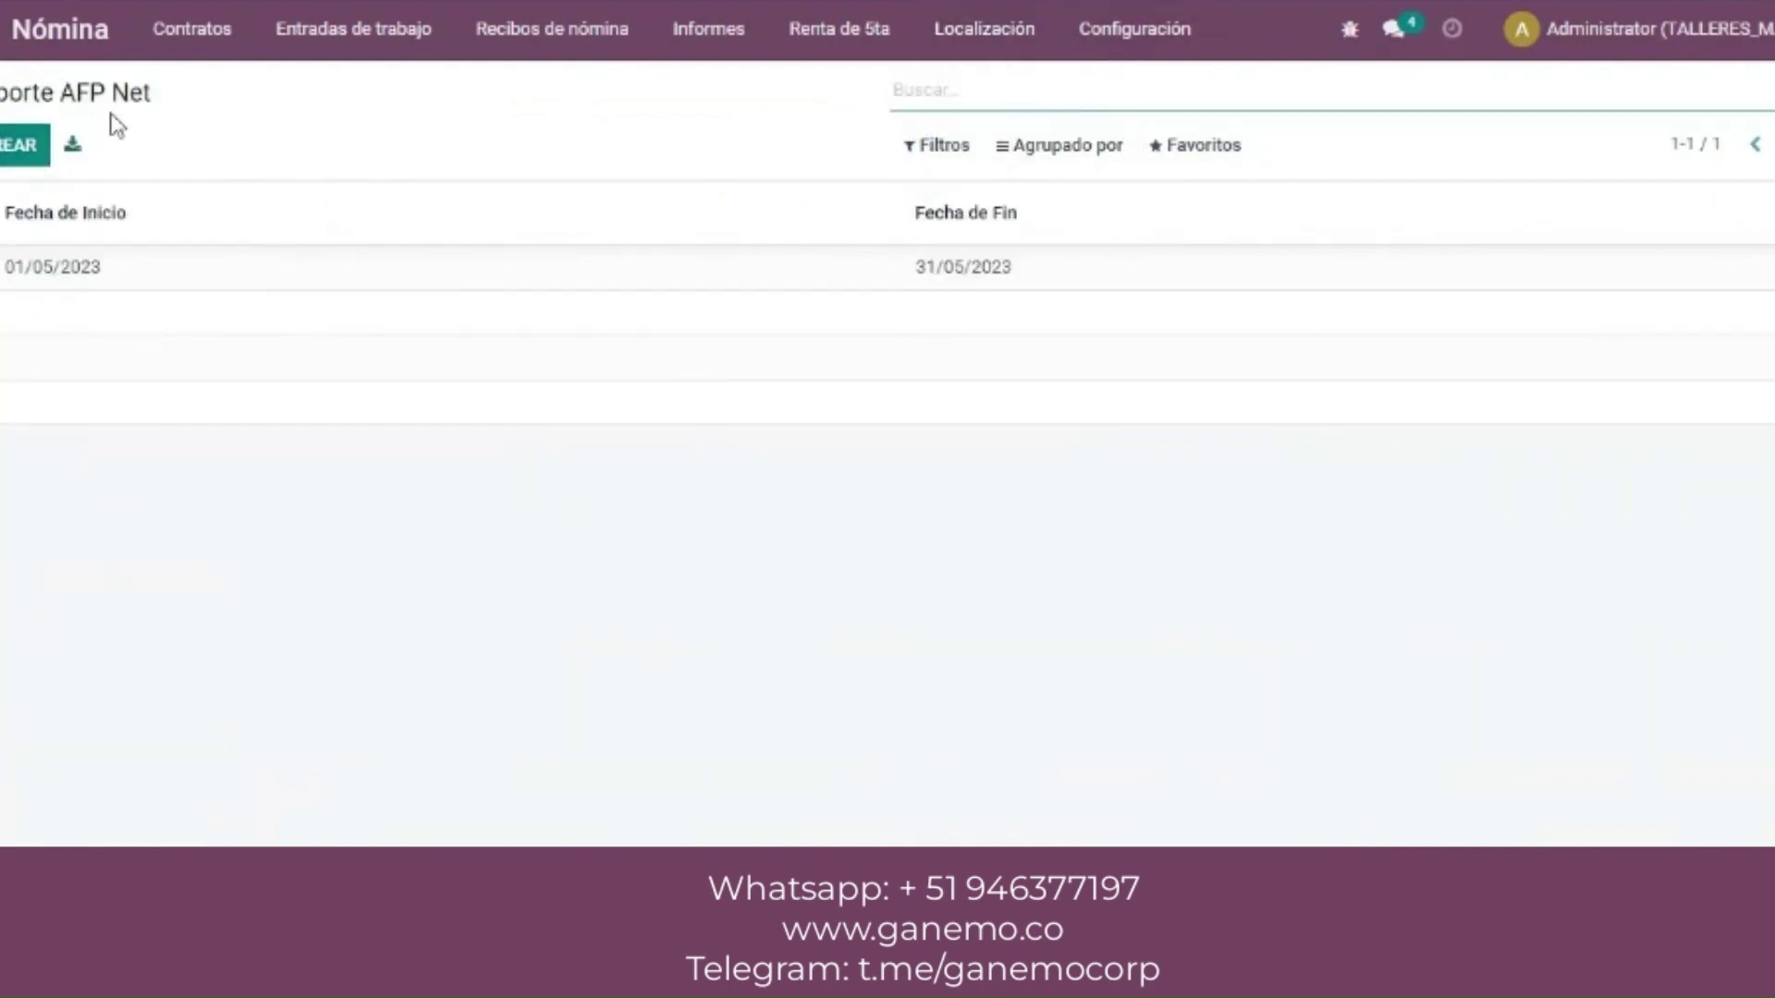
pyautogui.click(37, 153)
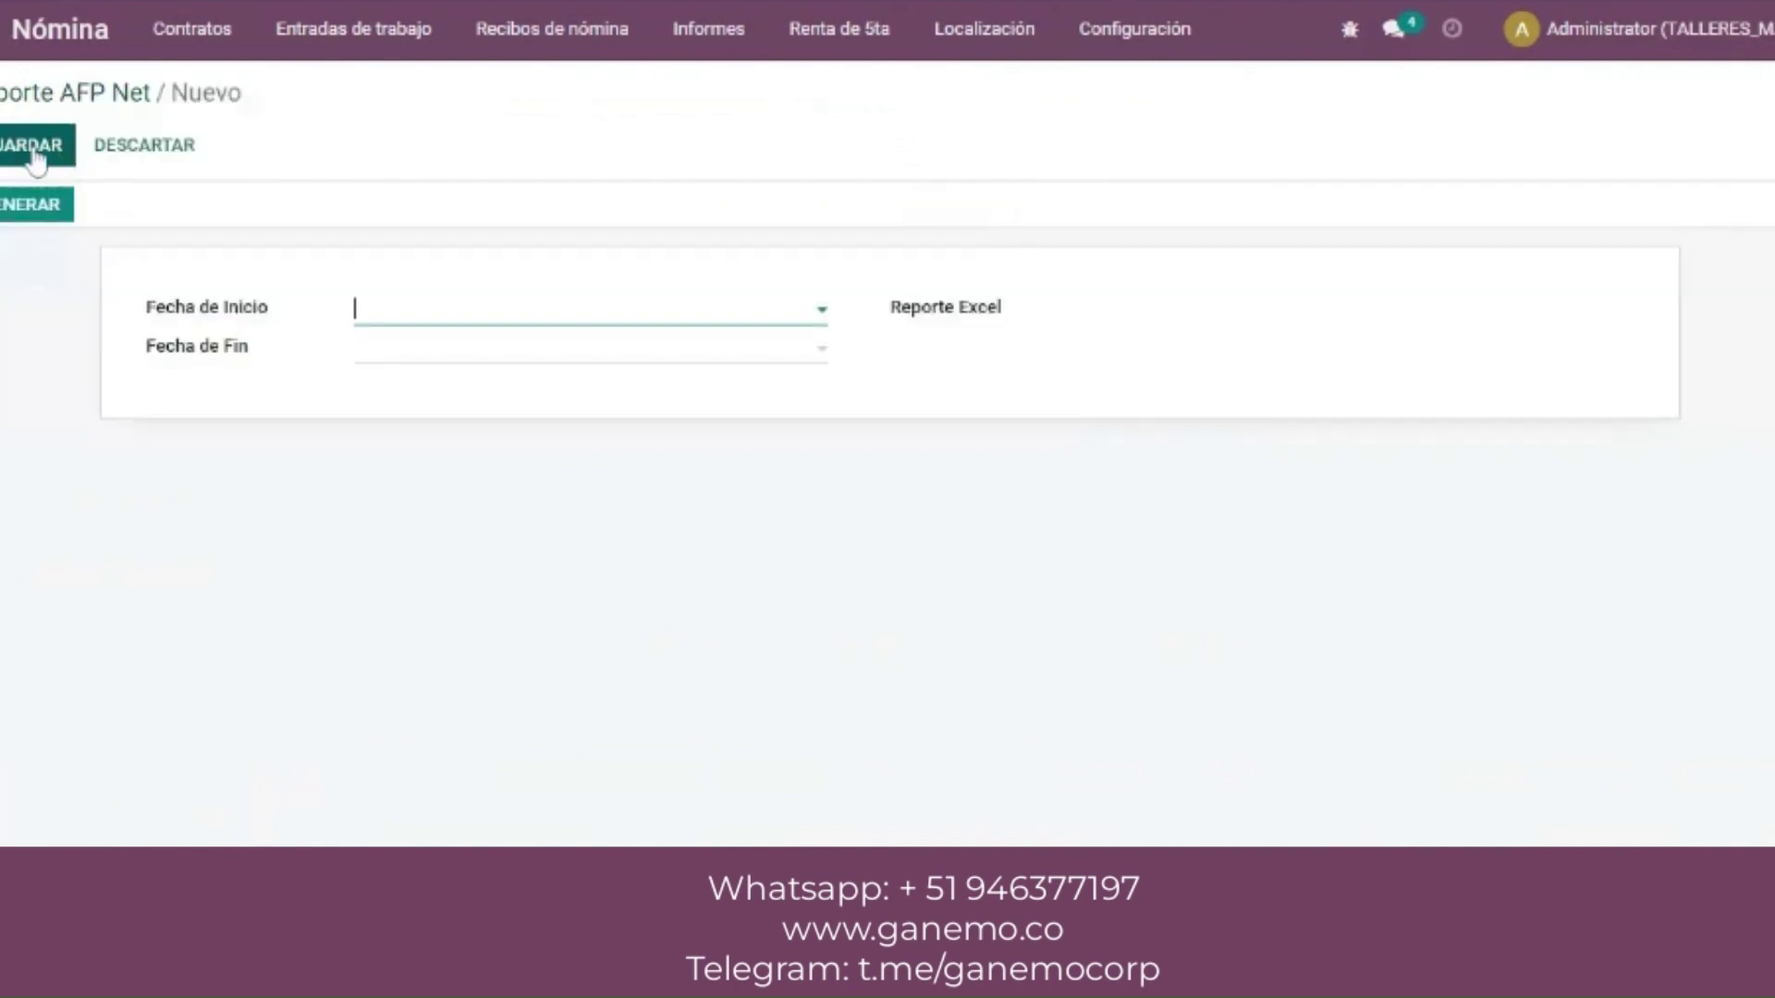
# - Save the AFP Net report with dates 01/06/2023 to 30/06/2023 and generate its Excel file
pyautogui.click(588, 325)
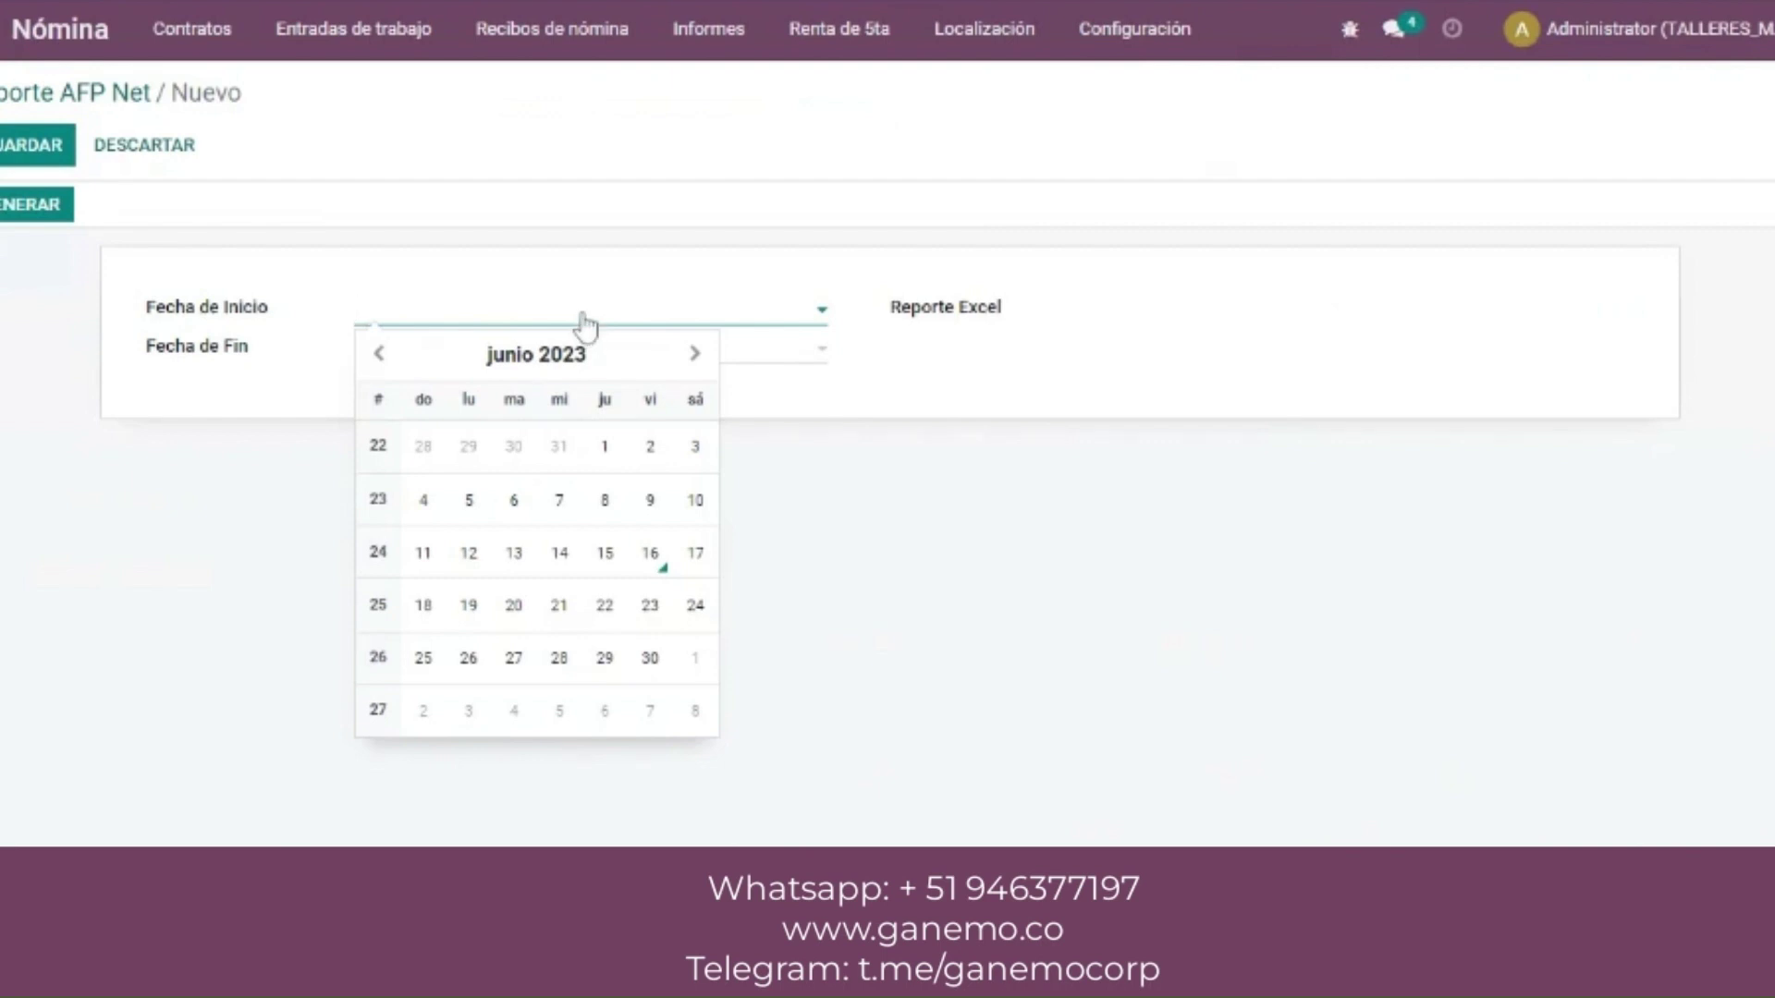
pyautogui.click(610, 459)
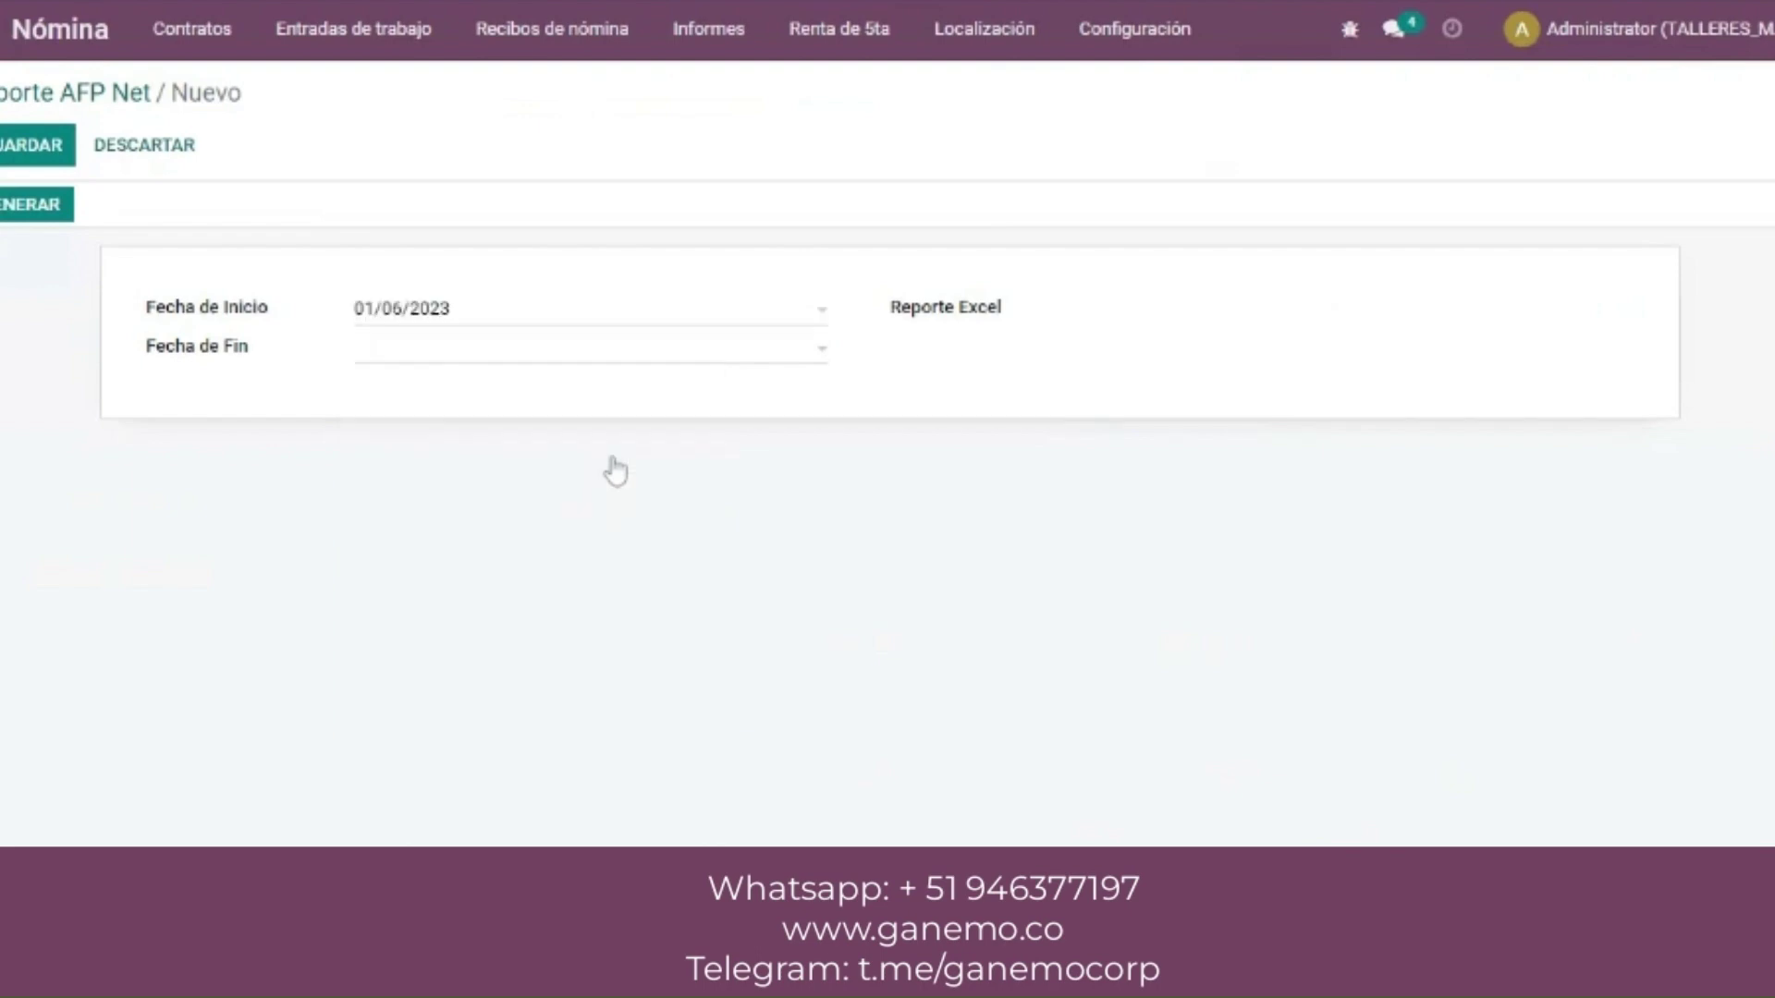
pyautogui.click(451, 358)
pyautogui.click(650, 697)
pyautogui.click(6, 161)
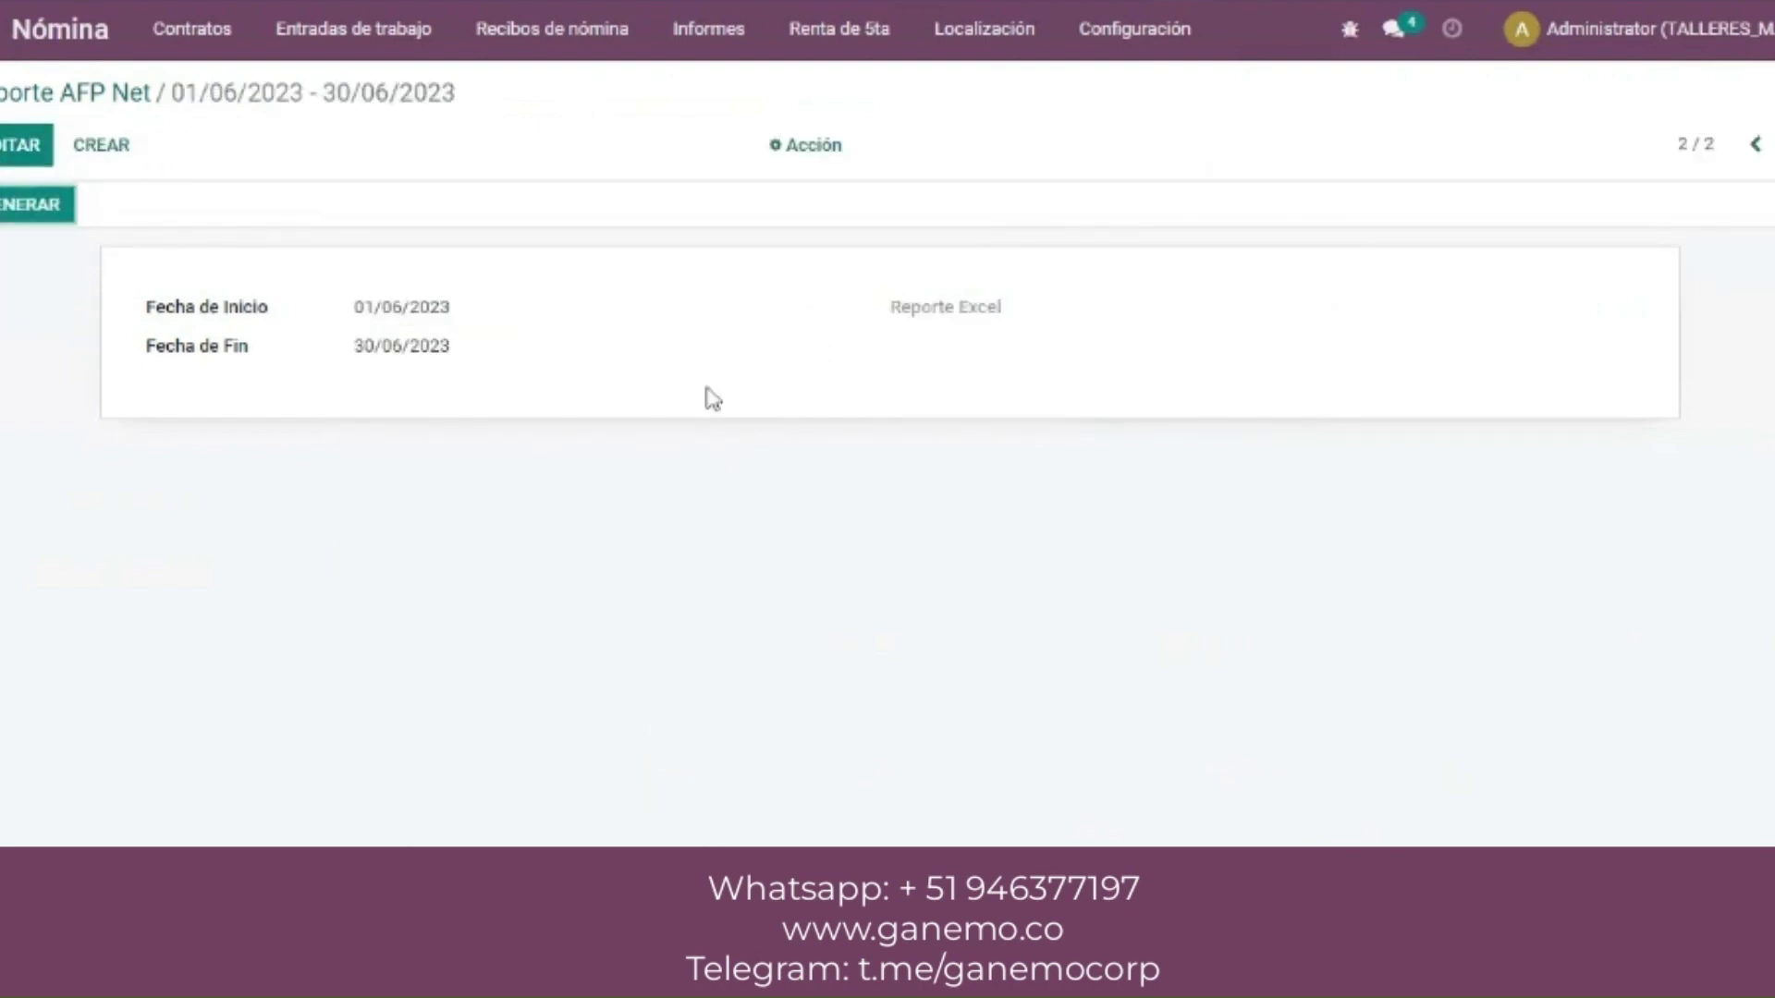
pyautogui.click(22, 207)
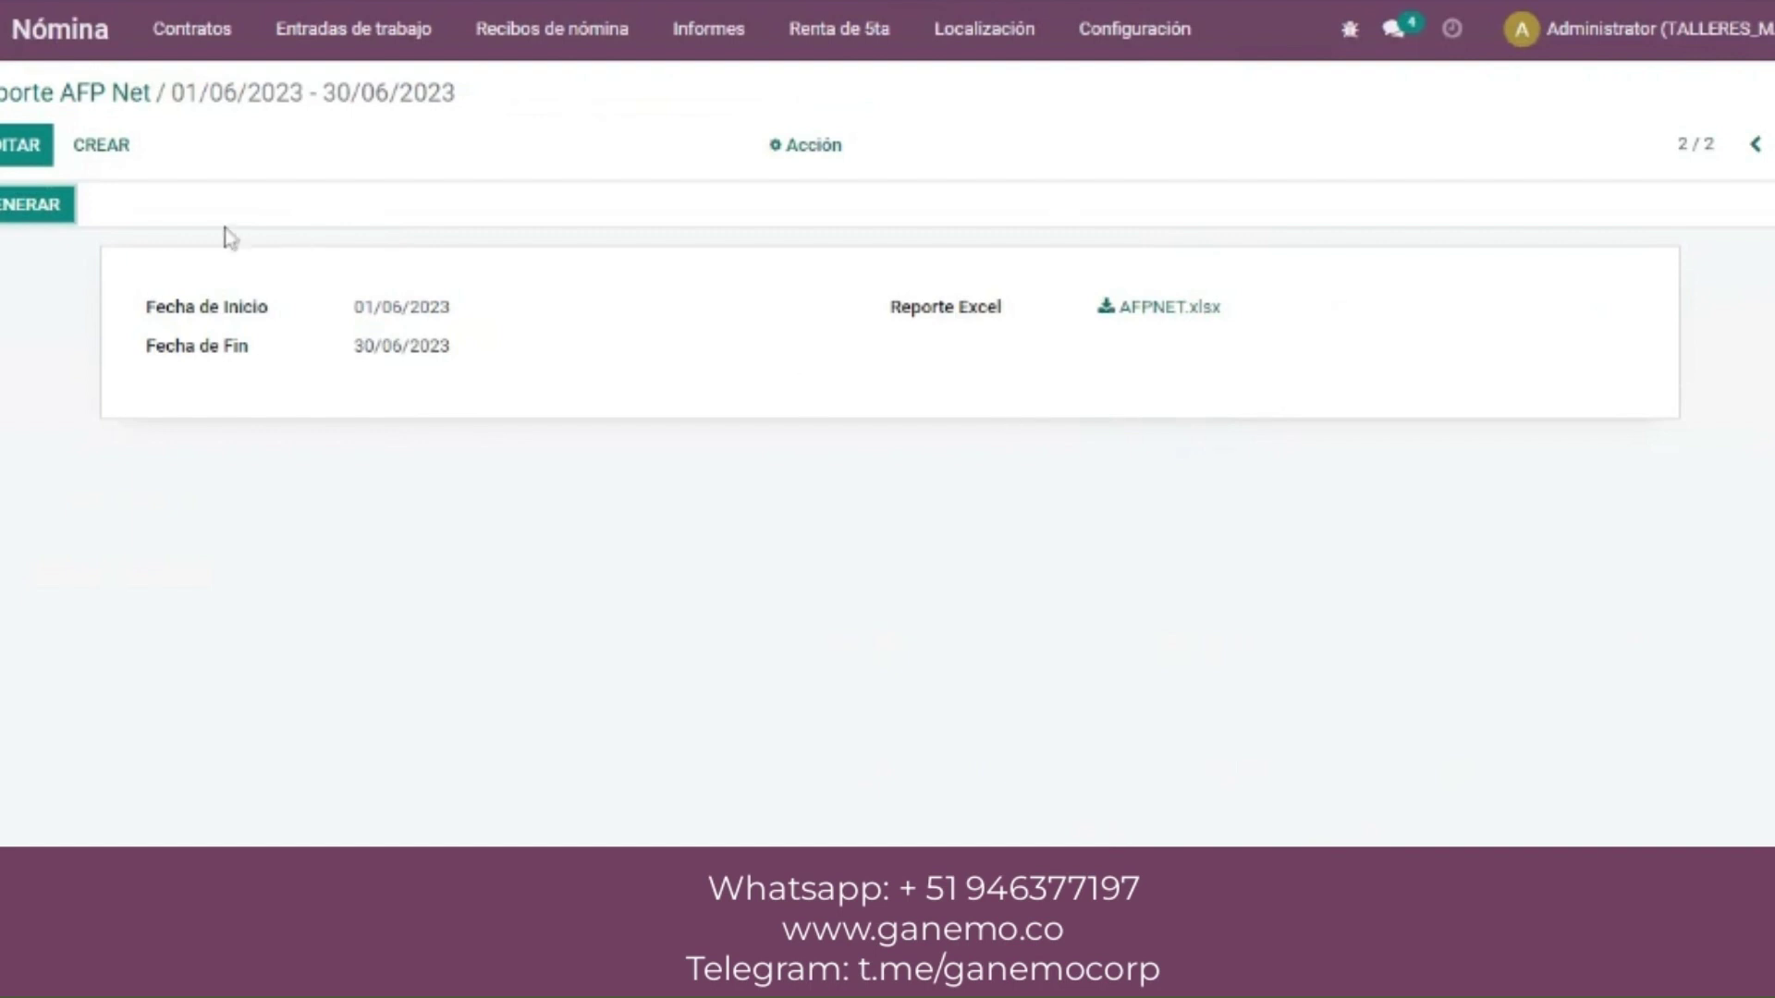
# - Switch to the Empleados app and open the record of the employee whose position is Analista de conciliaciones
pyautogui.hotkey('alt', 'h')
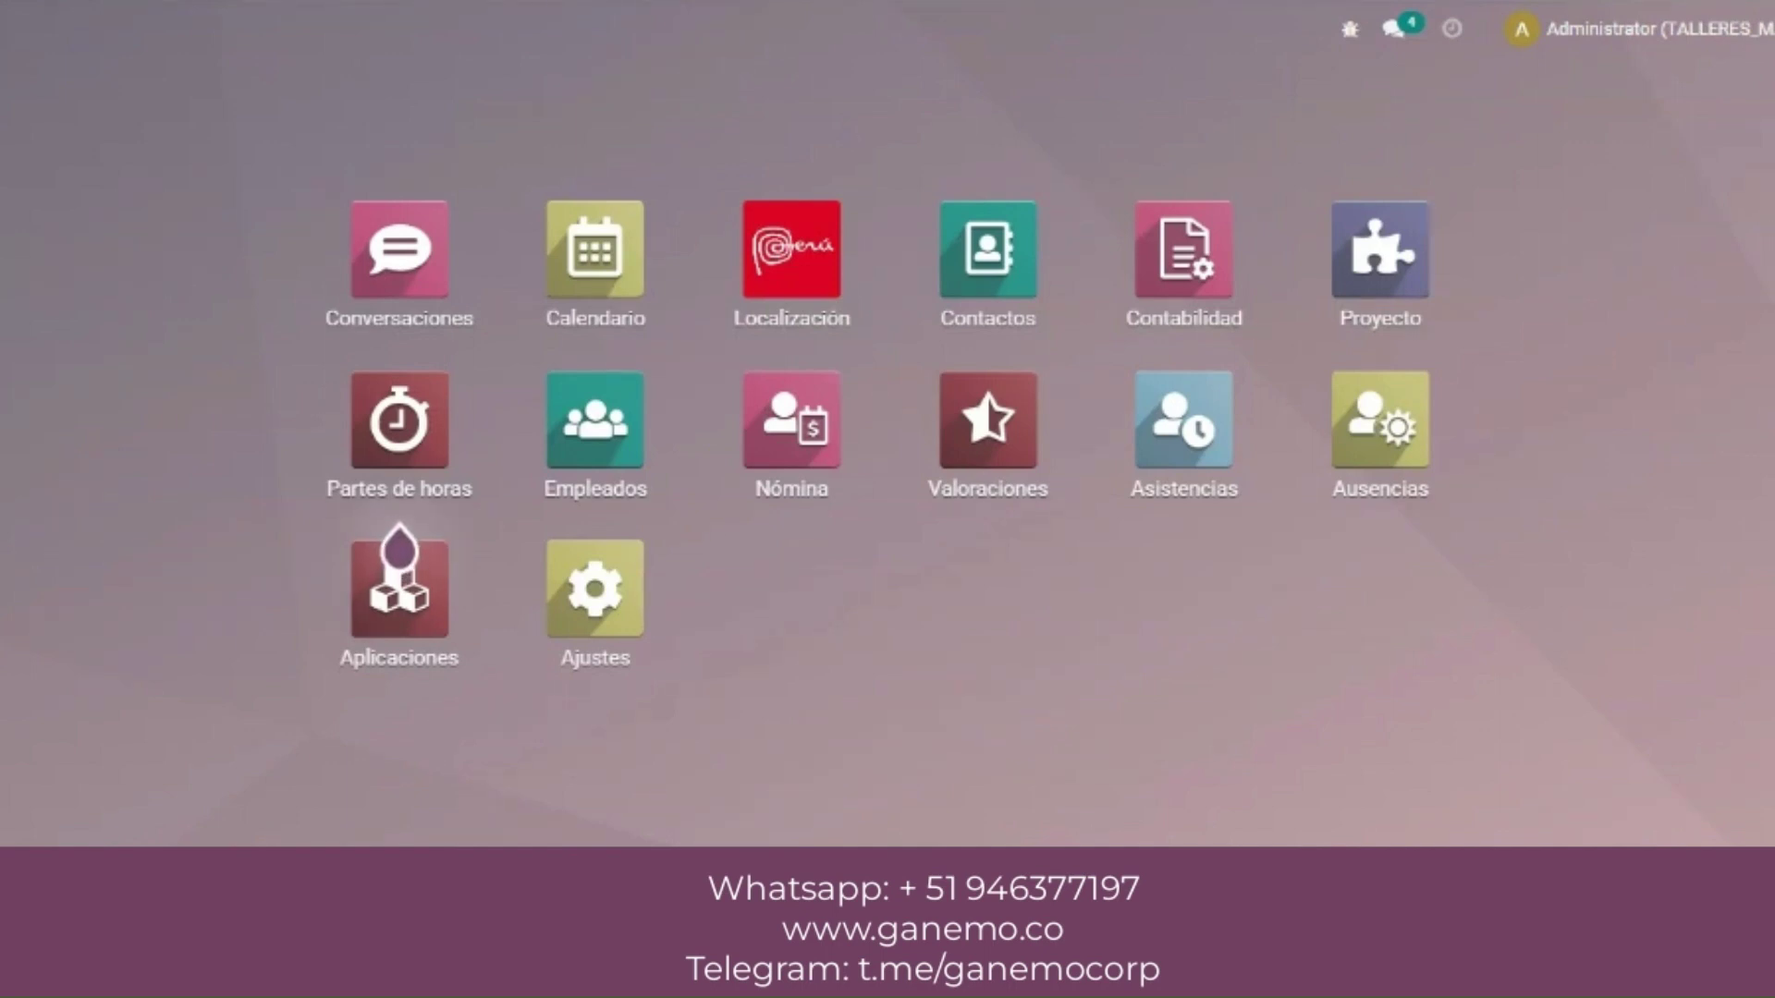
pyautogui.click(627, 468)
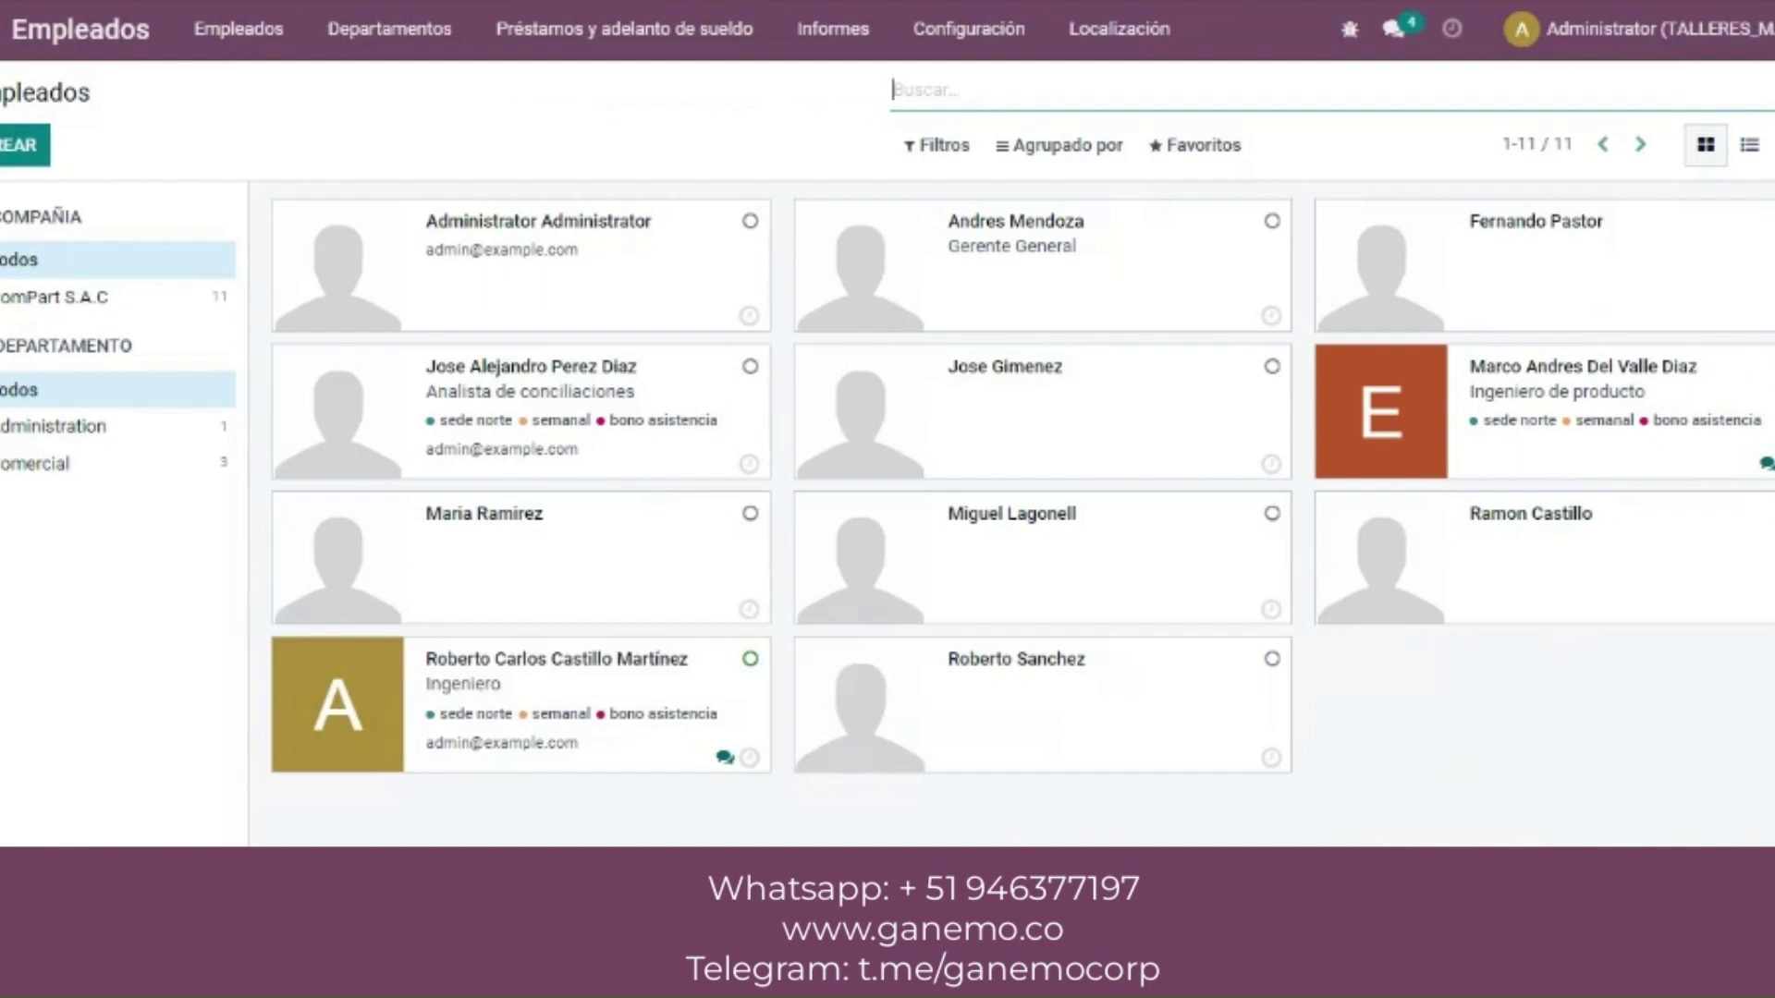
pyautogui.click(544, 414)
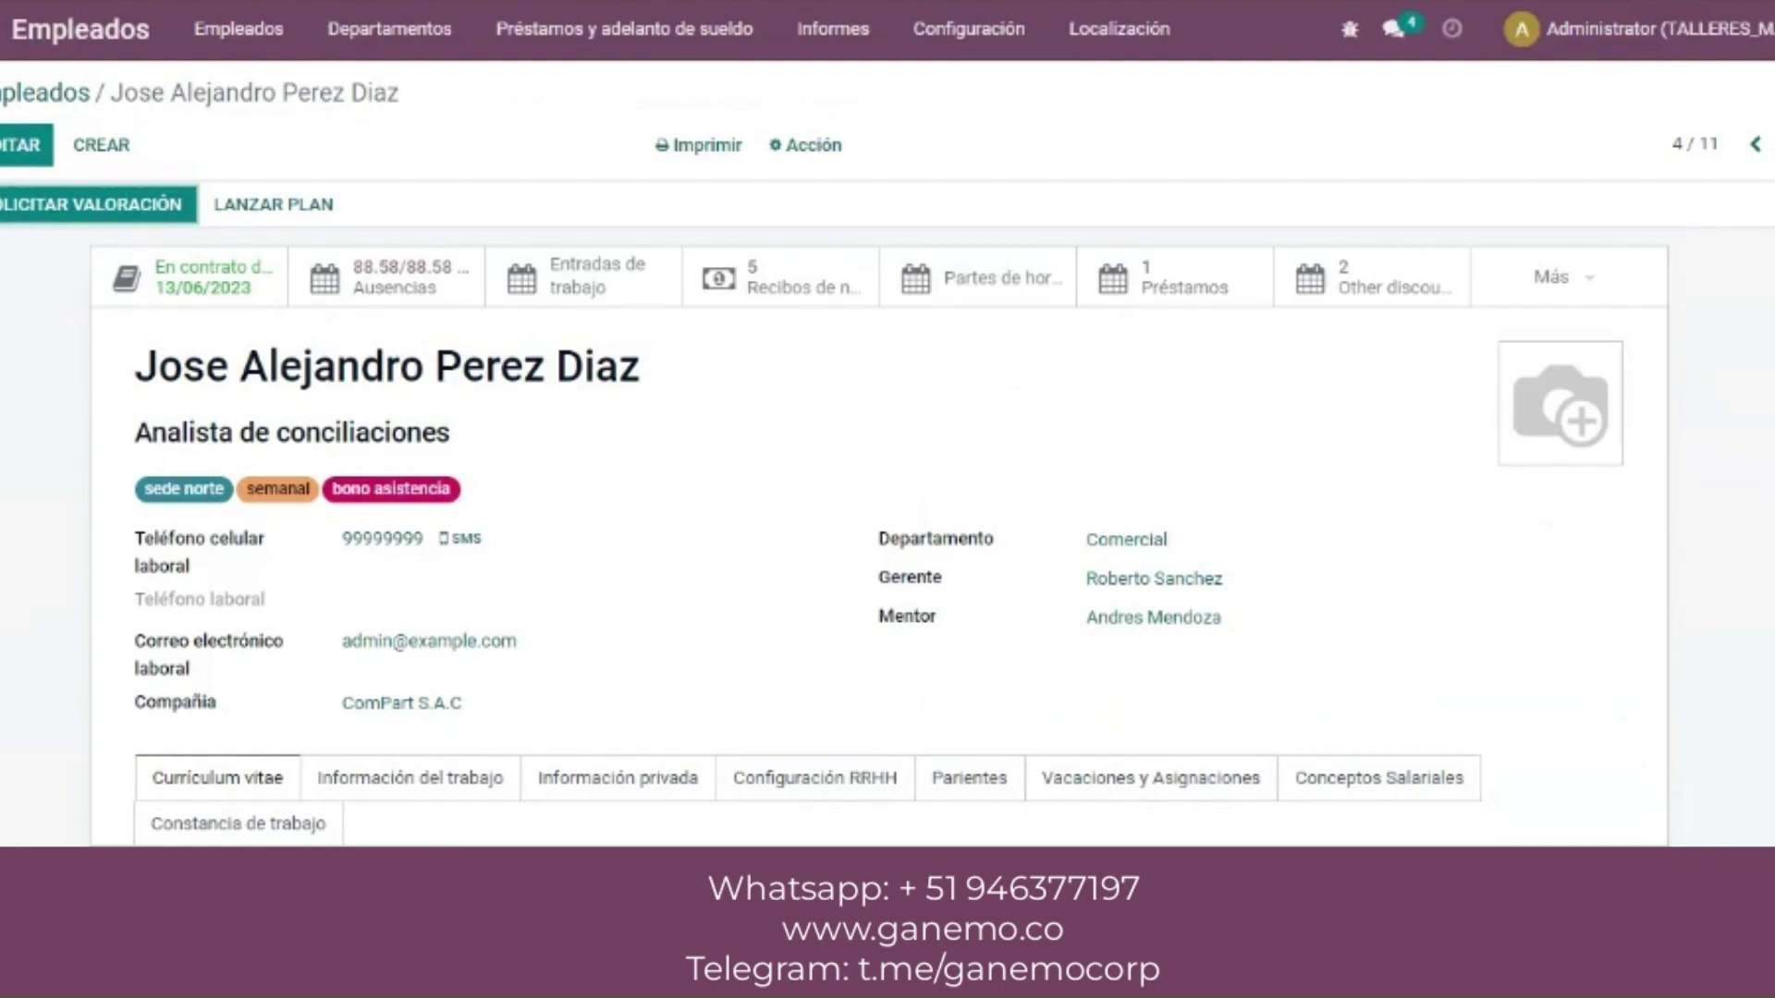
# - Look through the employee's work information and bring up the citizenship data in the private information
pyautogui.scroll(-6, 1741, 707)
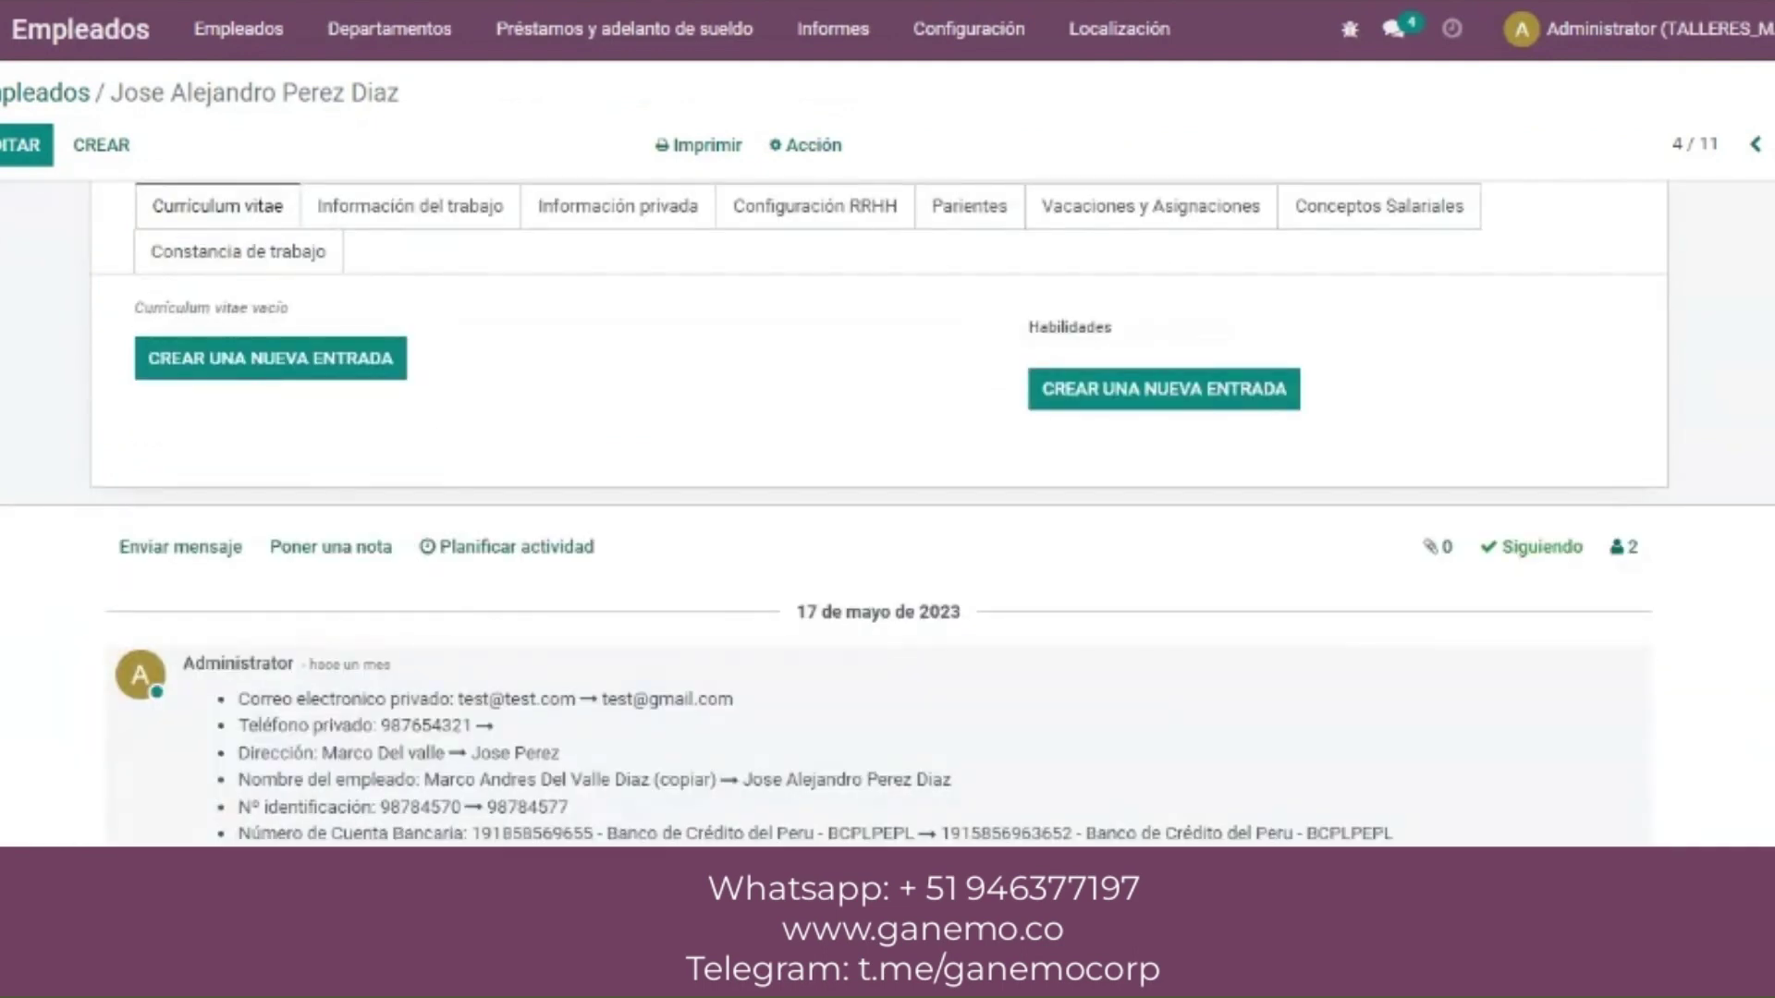
pyautogui.scroll(2, 1740, 707)
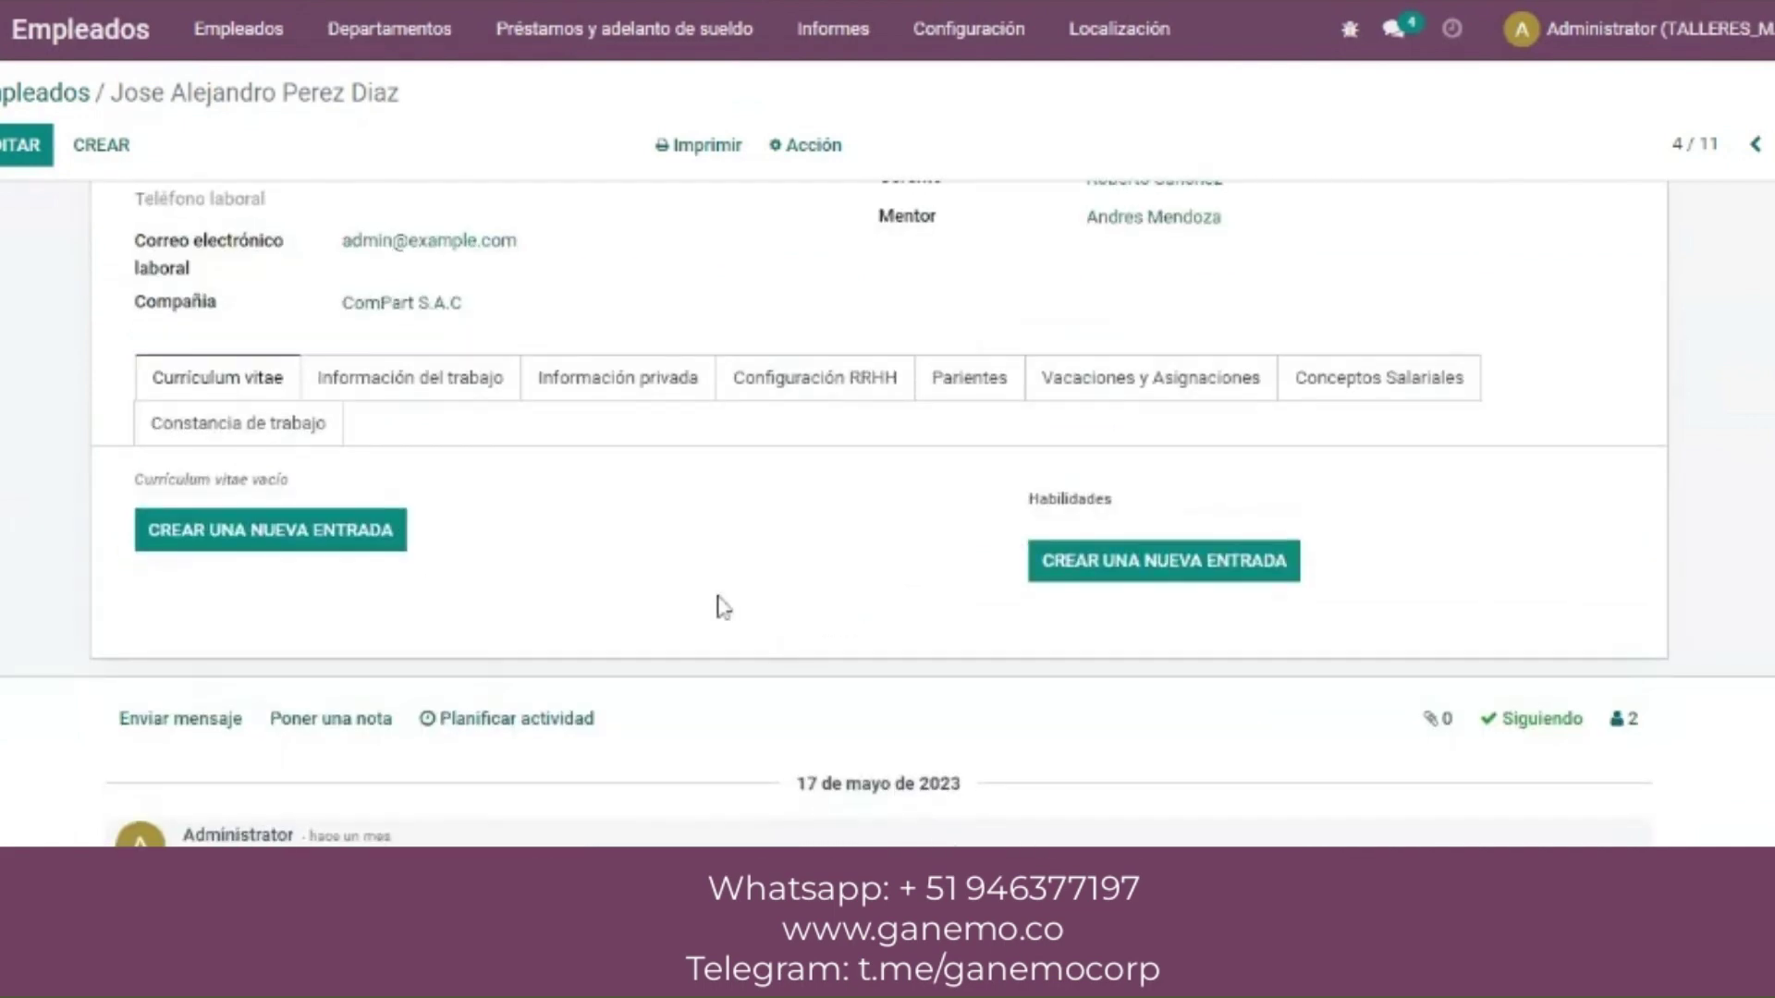
pyautogui.click(443, 393)
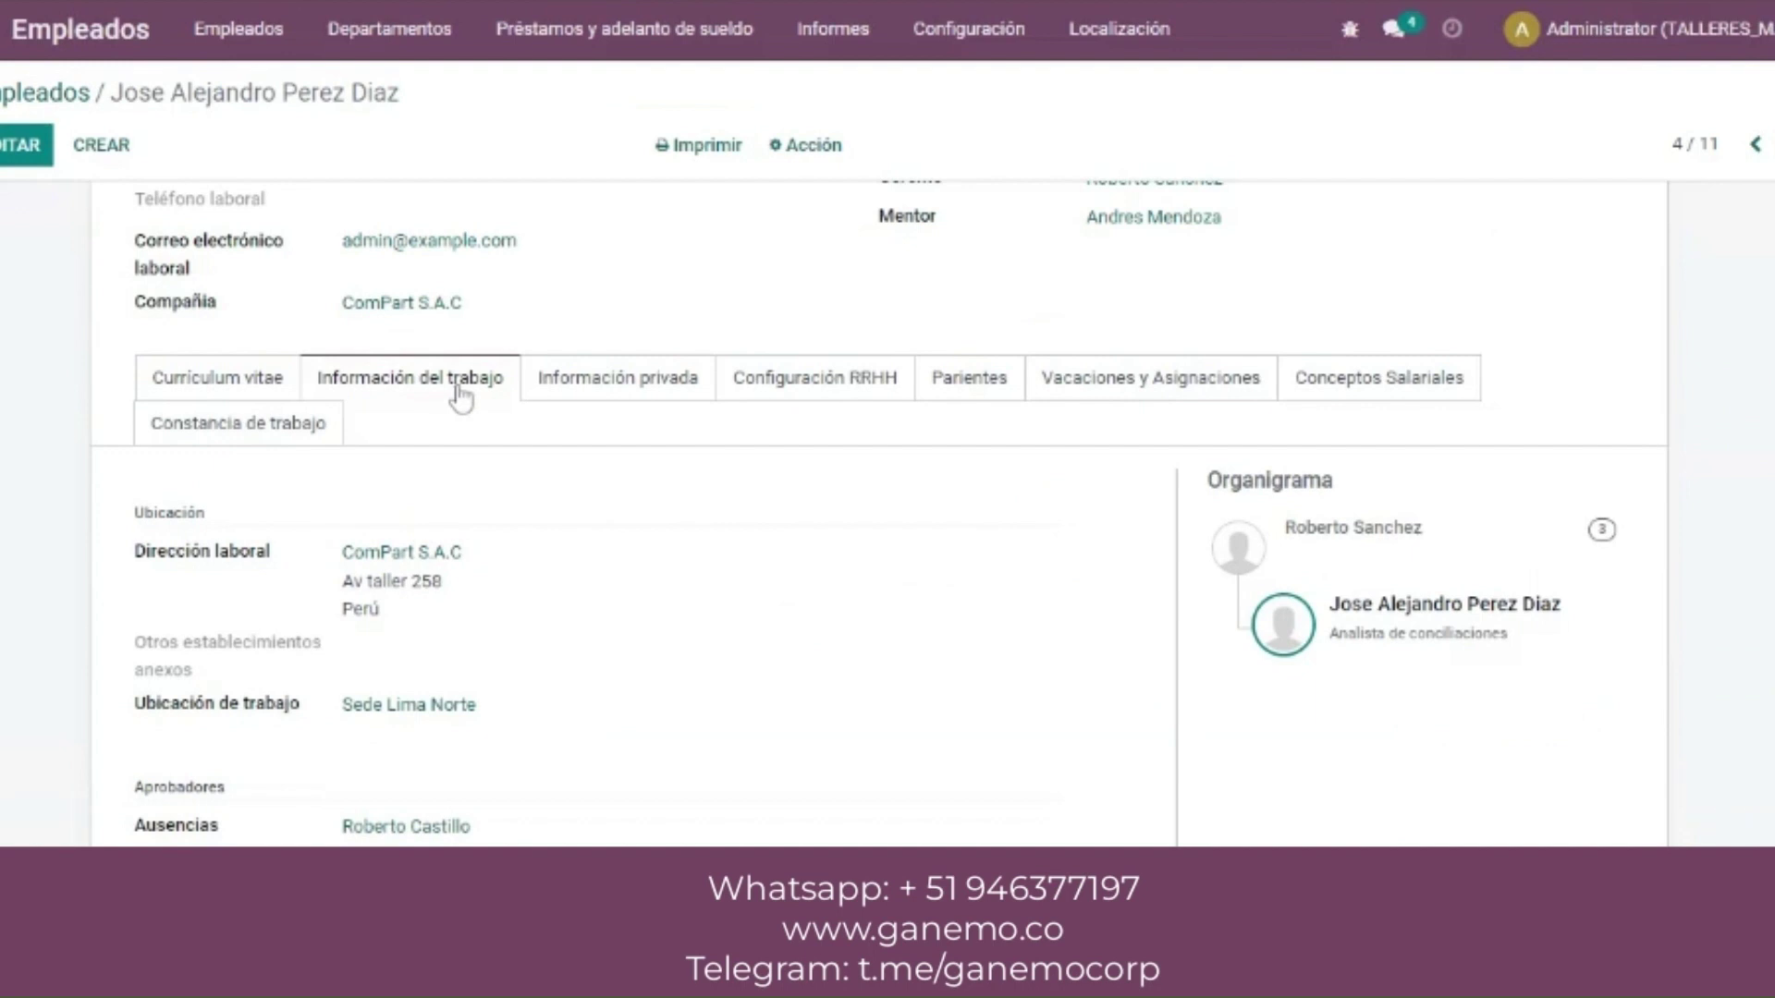
pyautogui.click(631, 404)
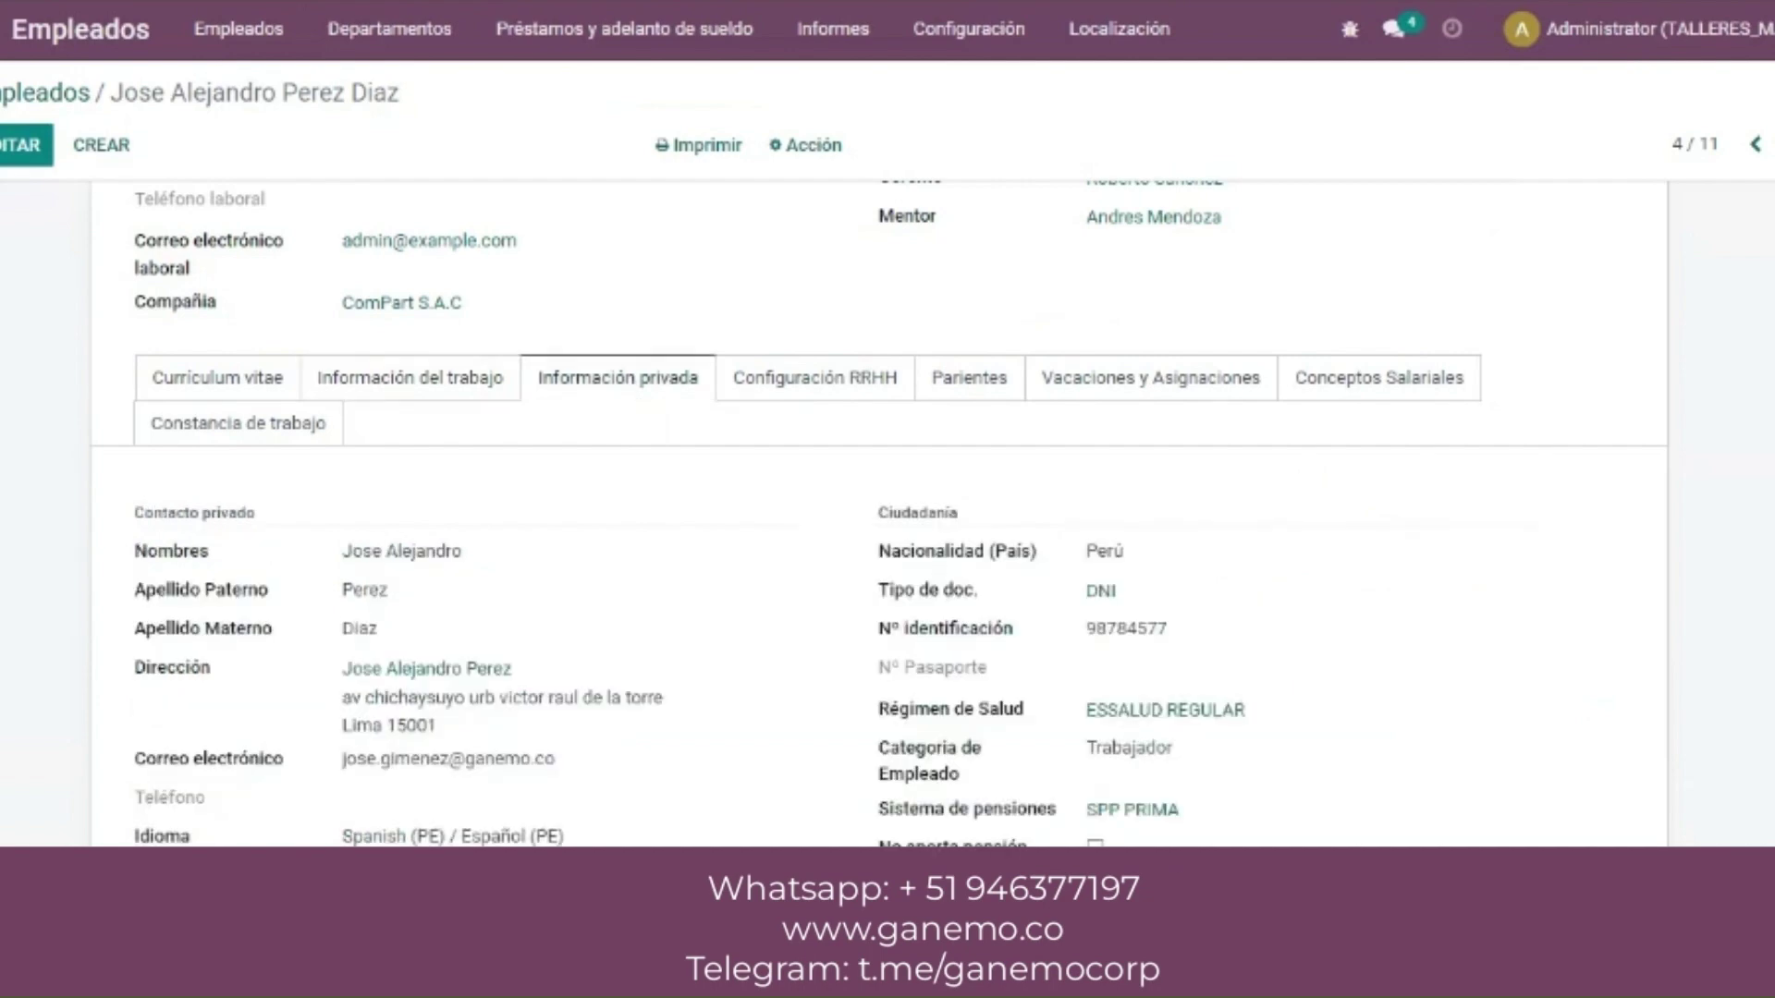
pyautogui.scroll(-1, 1497, 515)
pyautogui.scroll(-3, 1307, 293)
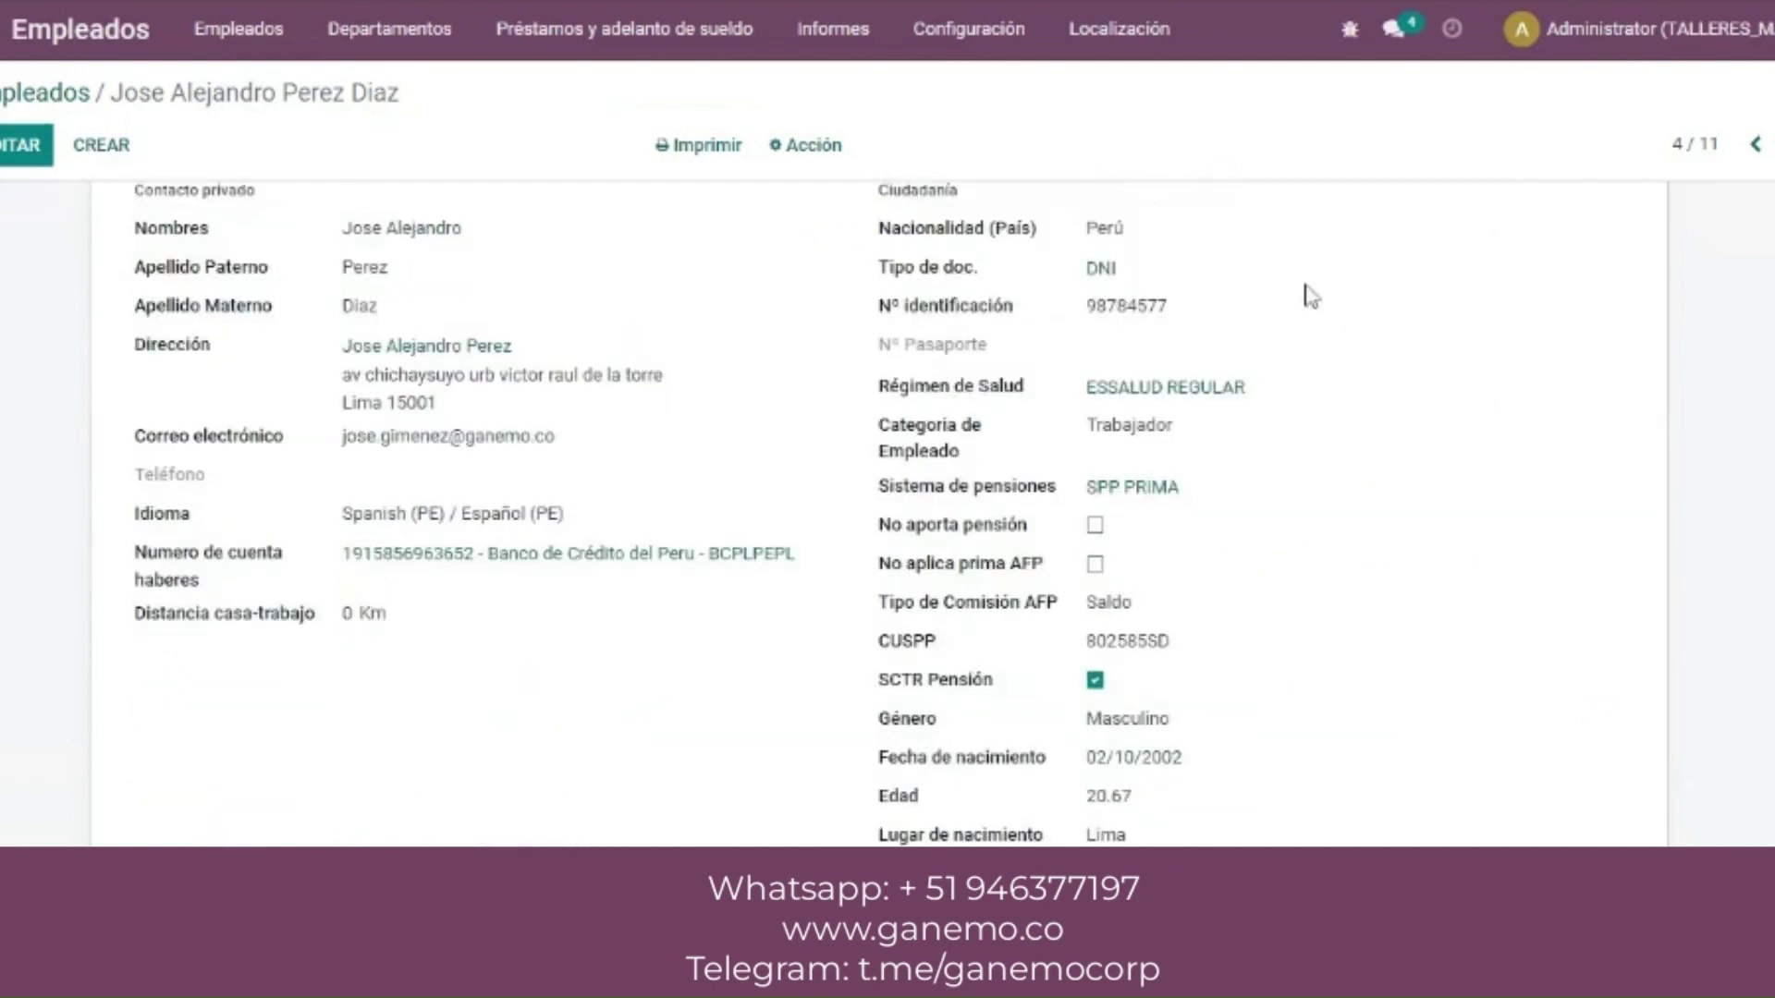
# - Examine the employee's document type, identification number, pension system and CUSPP code
pyautogui.moveTo(878, 305); pyautogui.dragTo(1014, 319)
pyautogui.doubleClick(1100, 268)
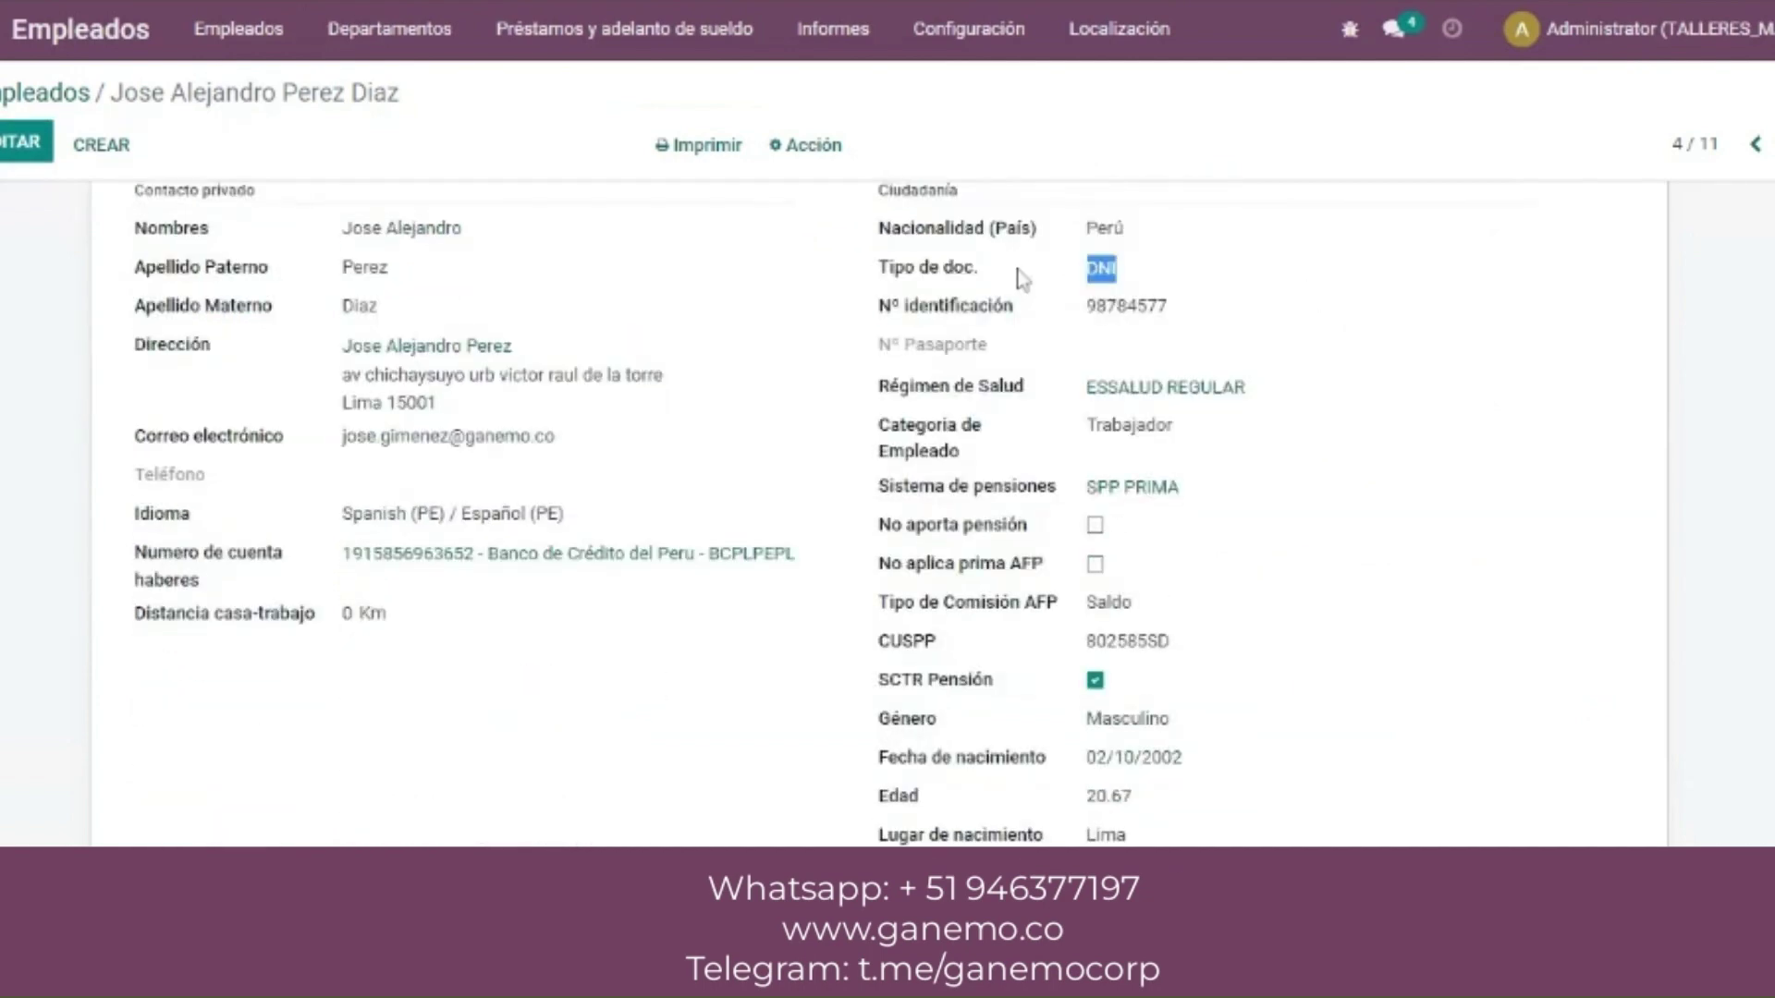
pyautogui.moveTo(1188, 297); pyautogui.dragTo(1069, 314)
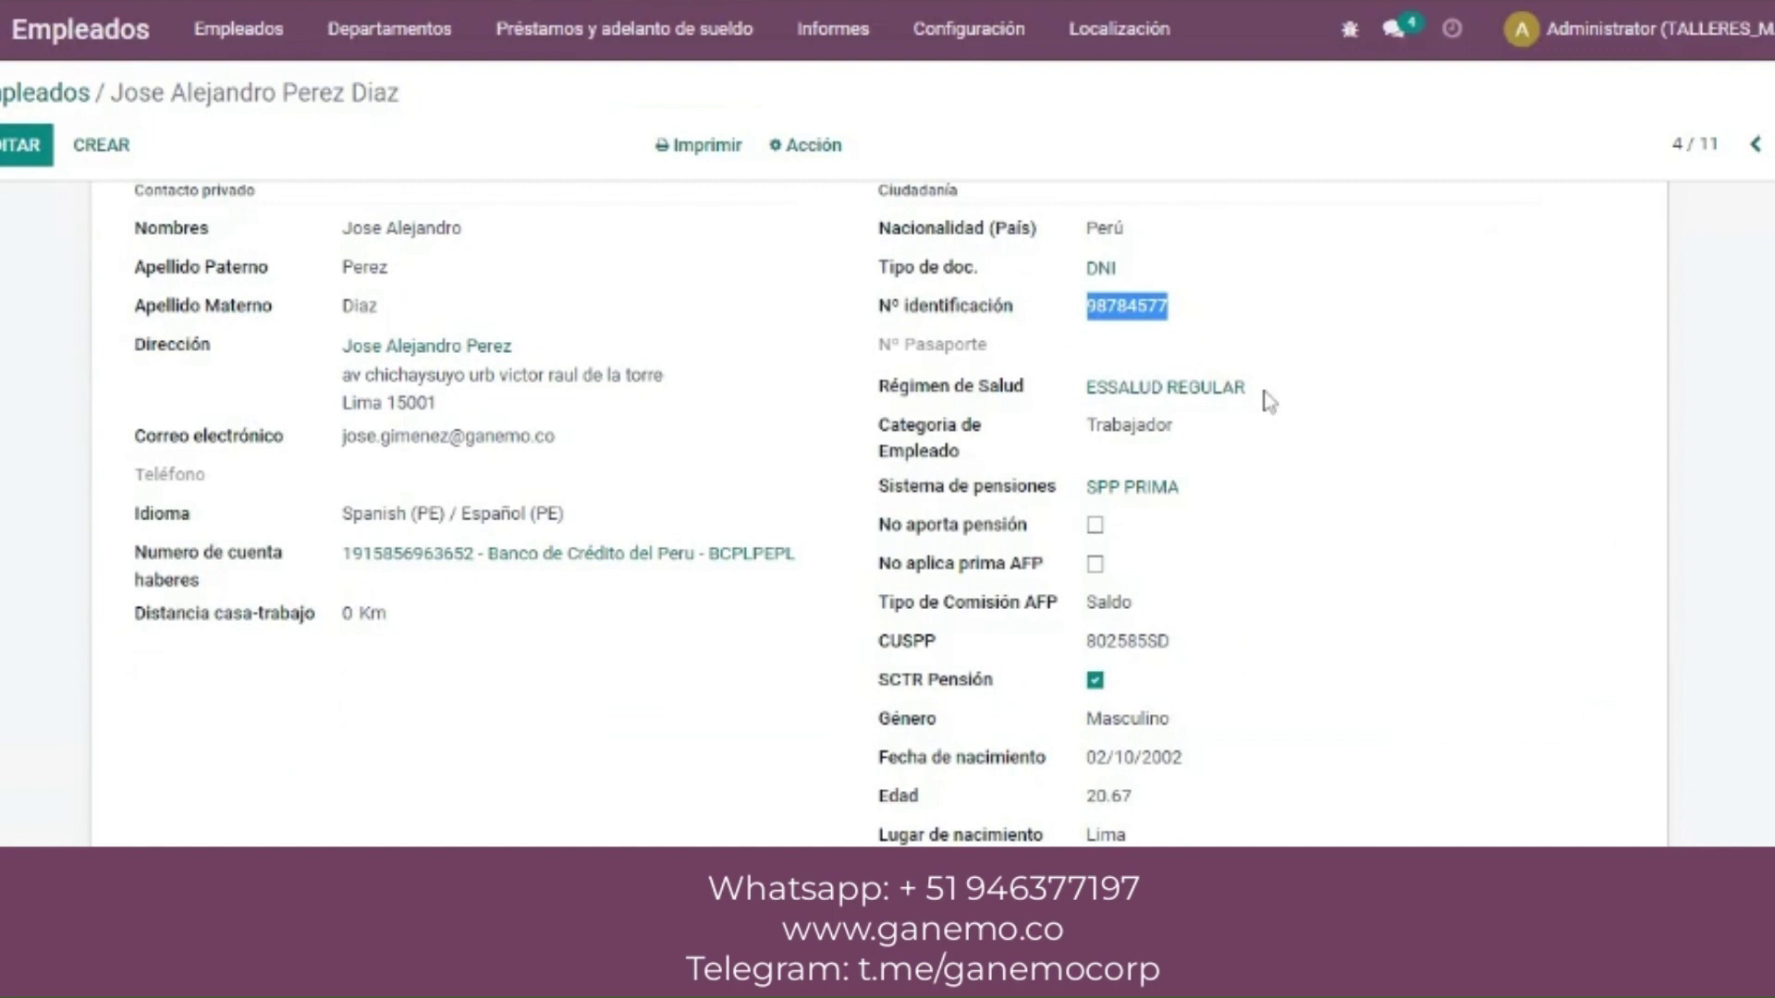
pyautogui.moveTo(1232, 497); pyautogui.dragTo(1088, 497)
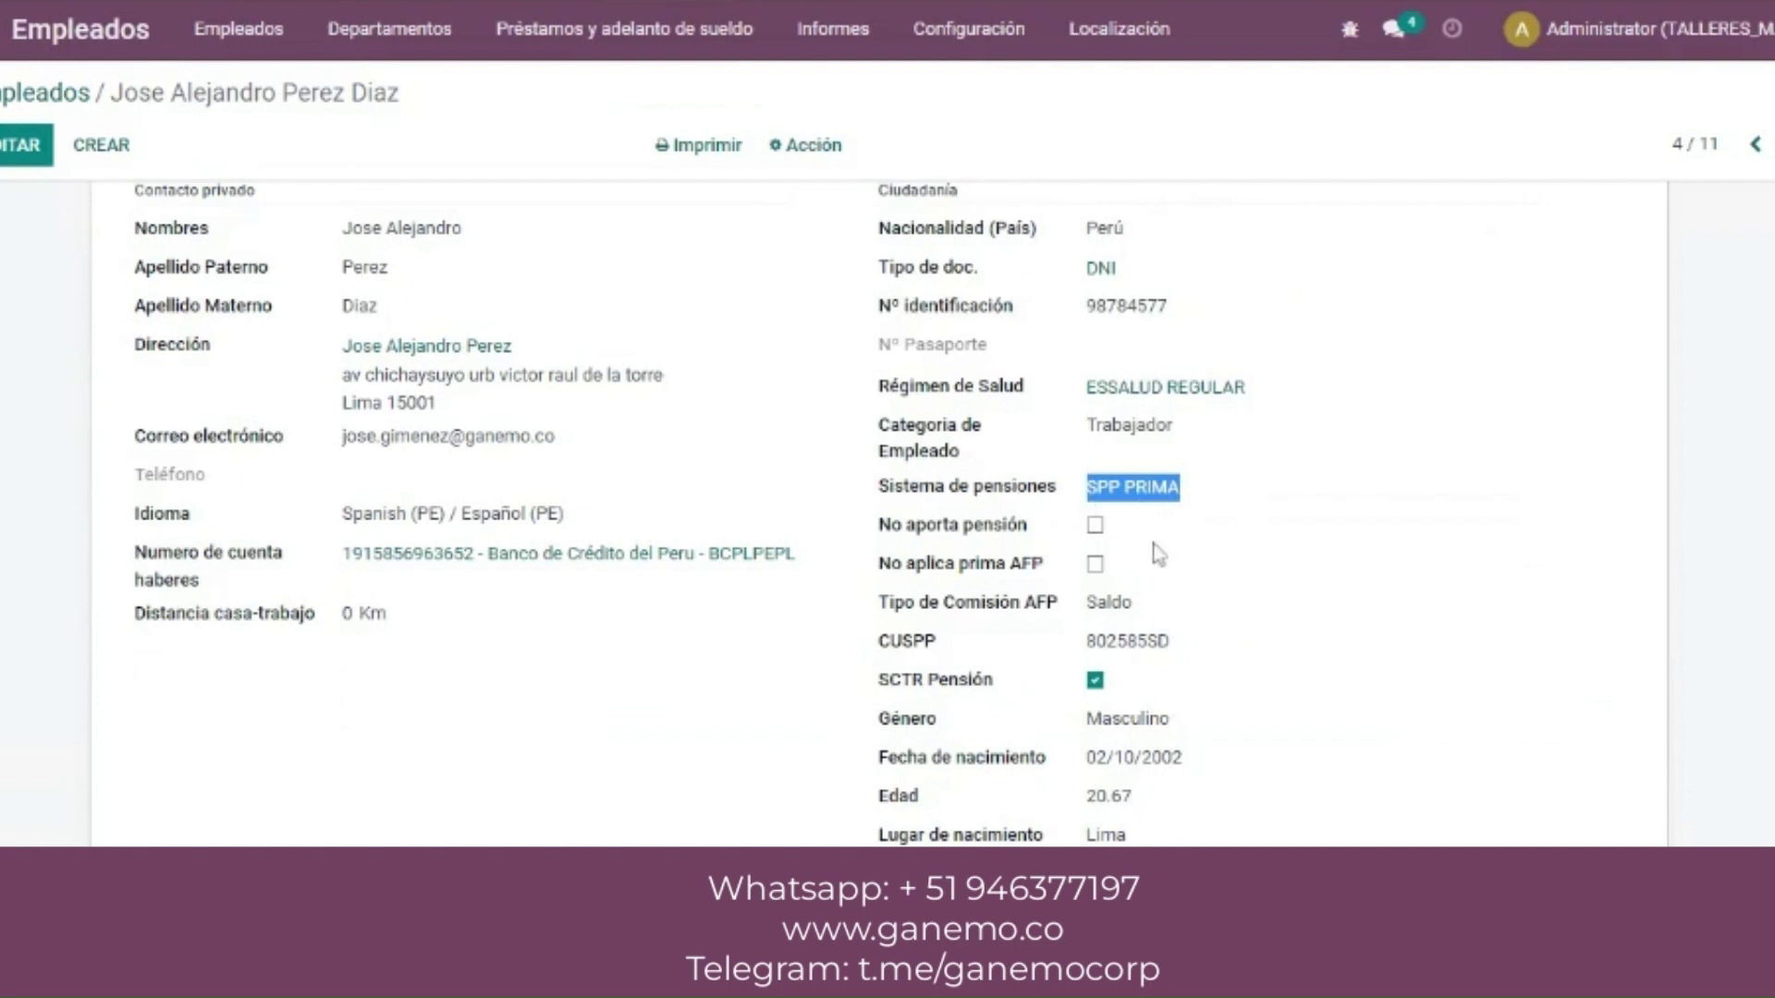
pyautogui.click(1243, 543)
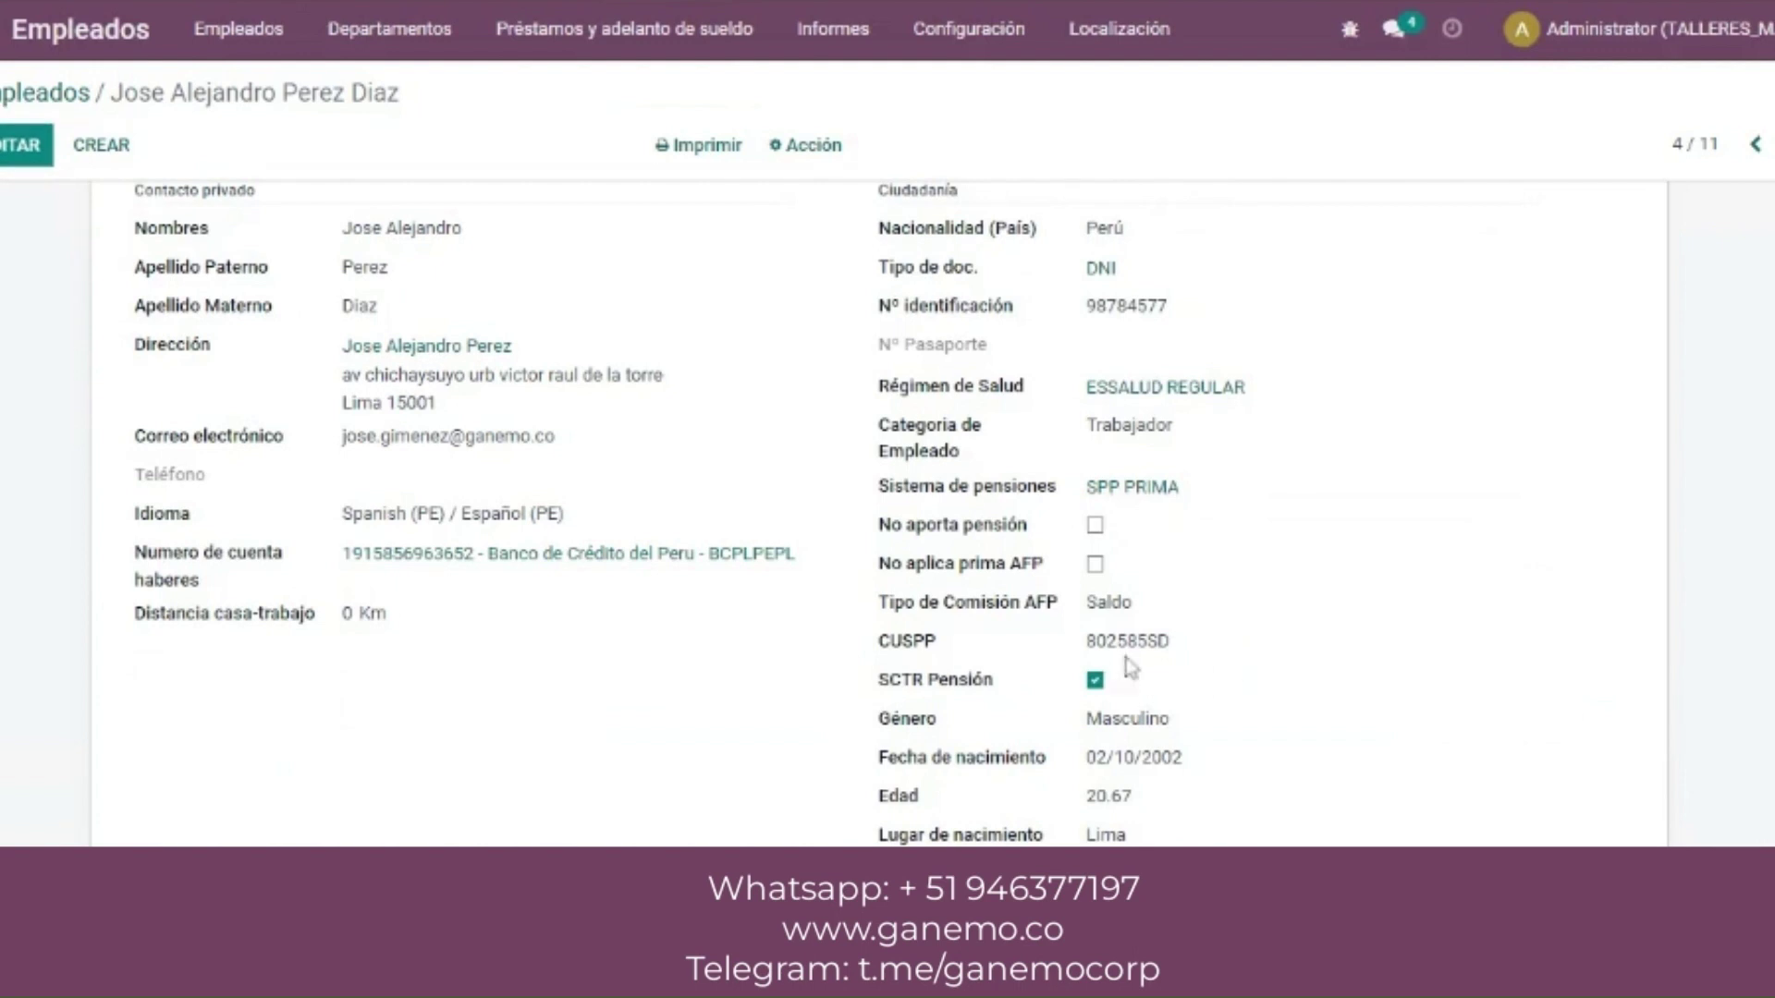
pyautogui.moveTo(1170, 652); pyautogui.dragTo(1087, 654)
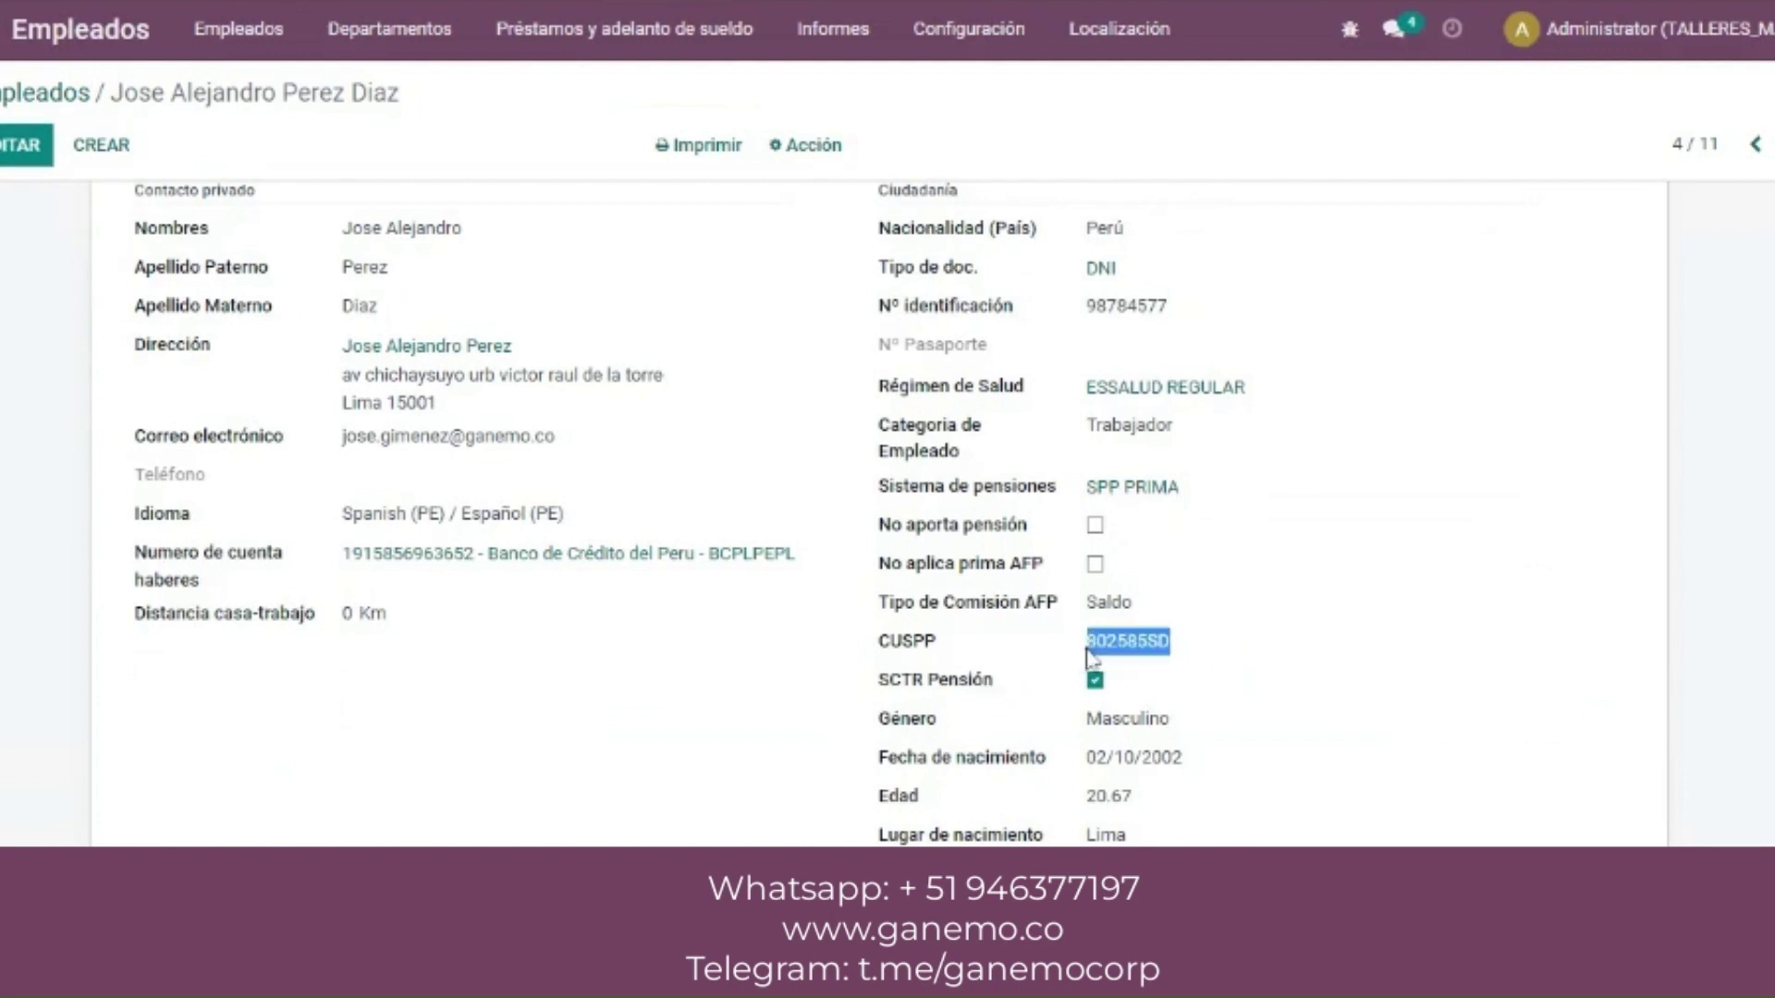
pyautogui.click(1763, 427)
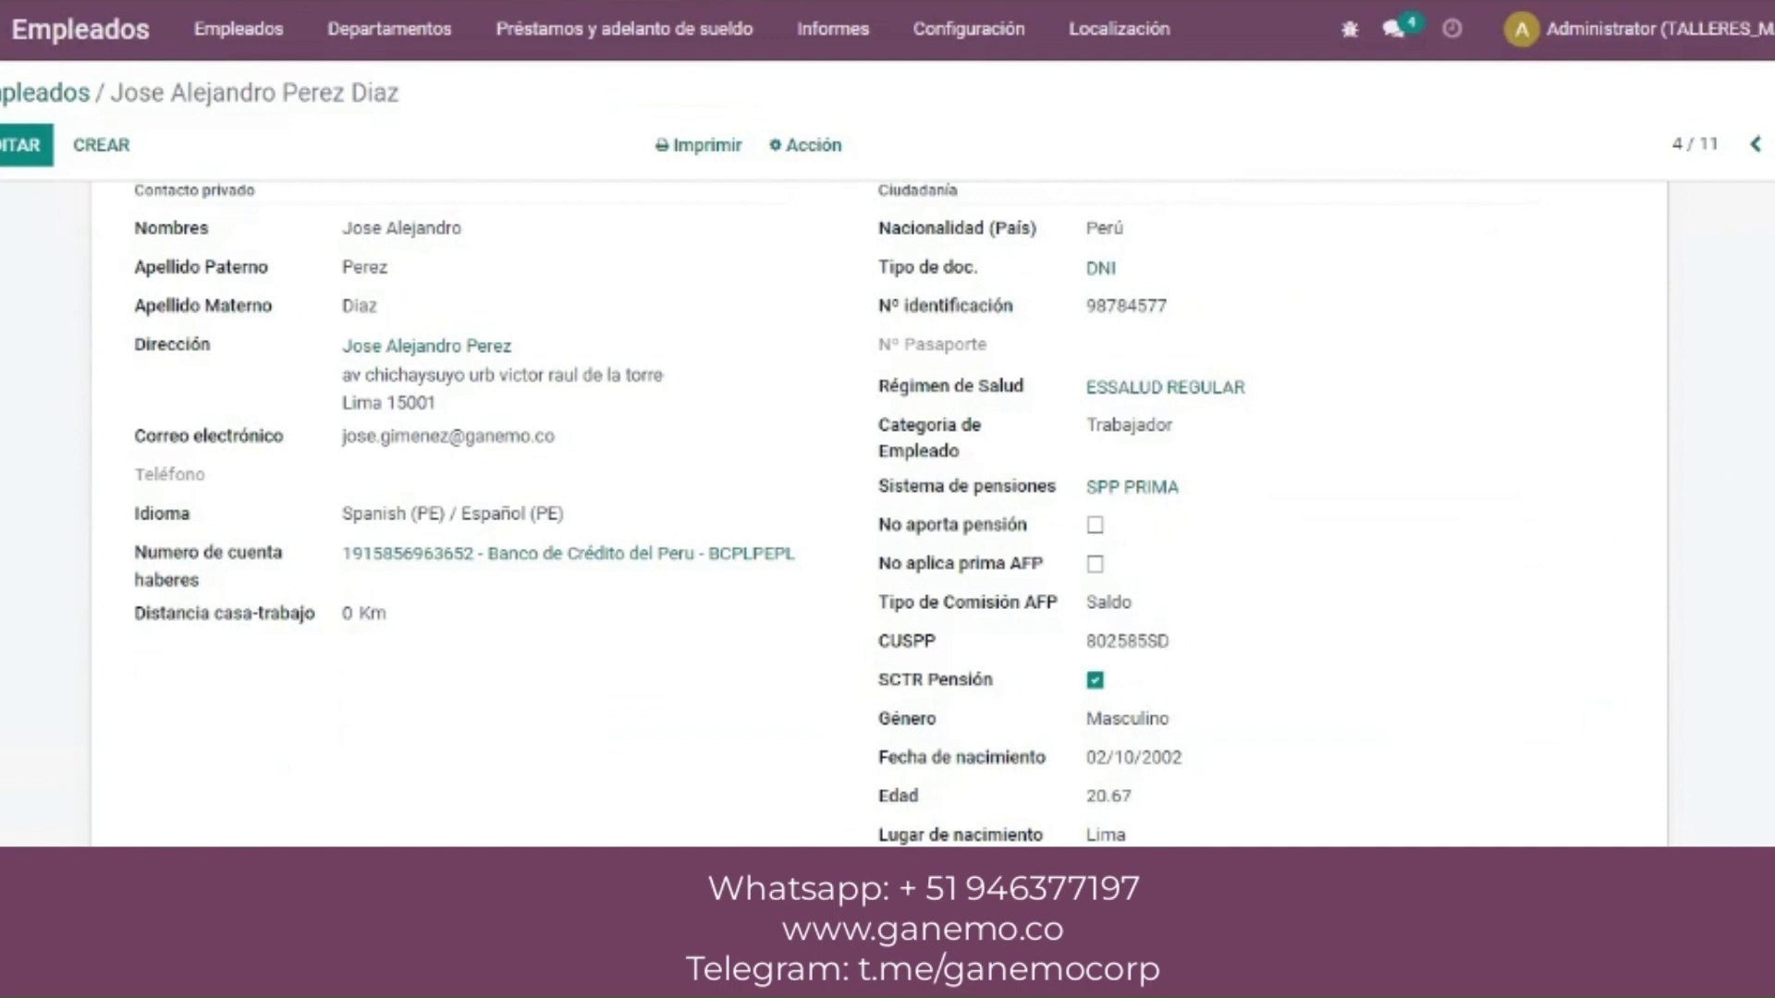
# - Check the employee's pension system, date of birth and age in the citizenship data
pyautogui.scroll(-1, 878, 508)
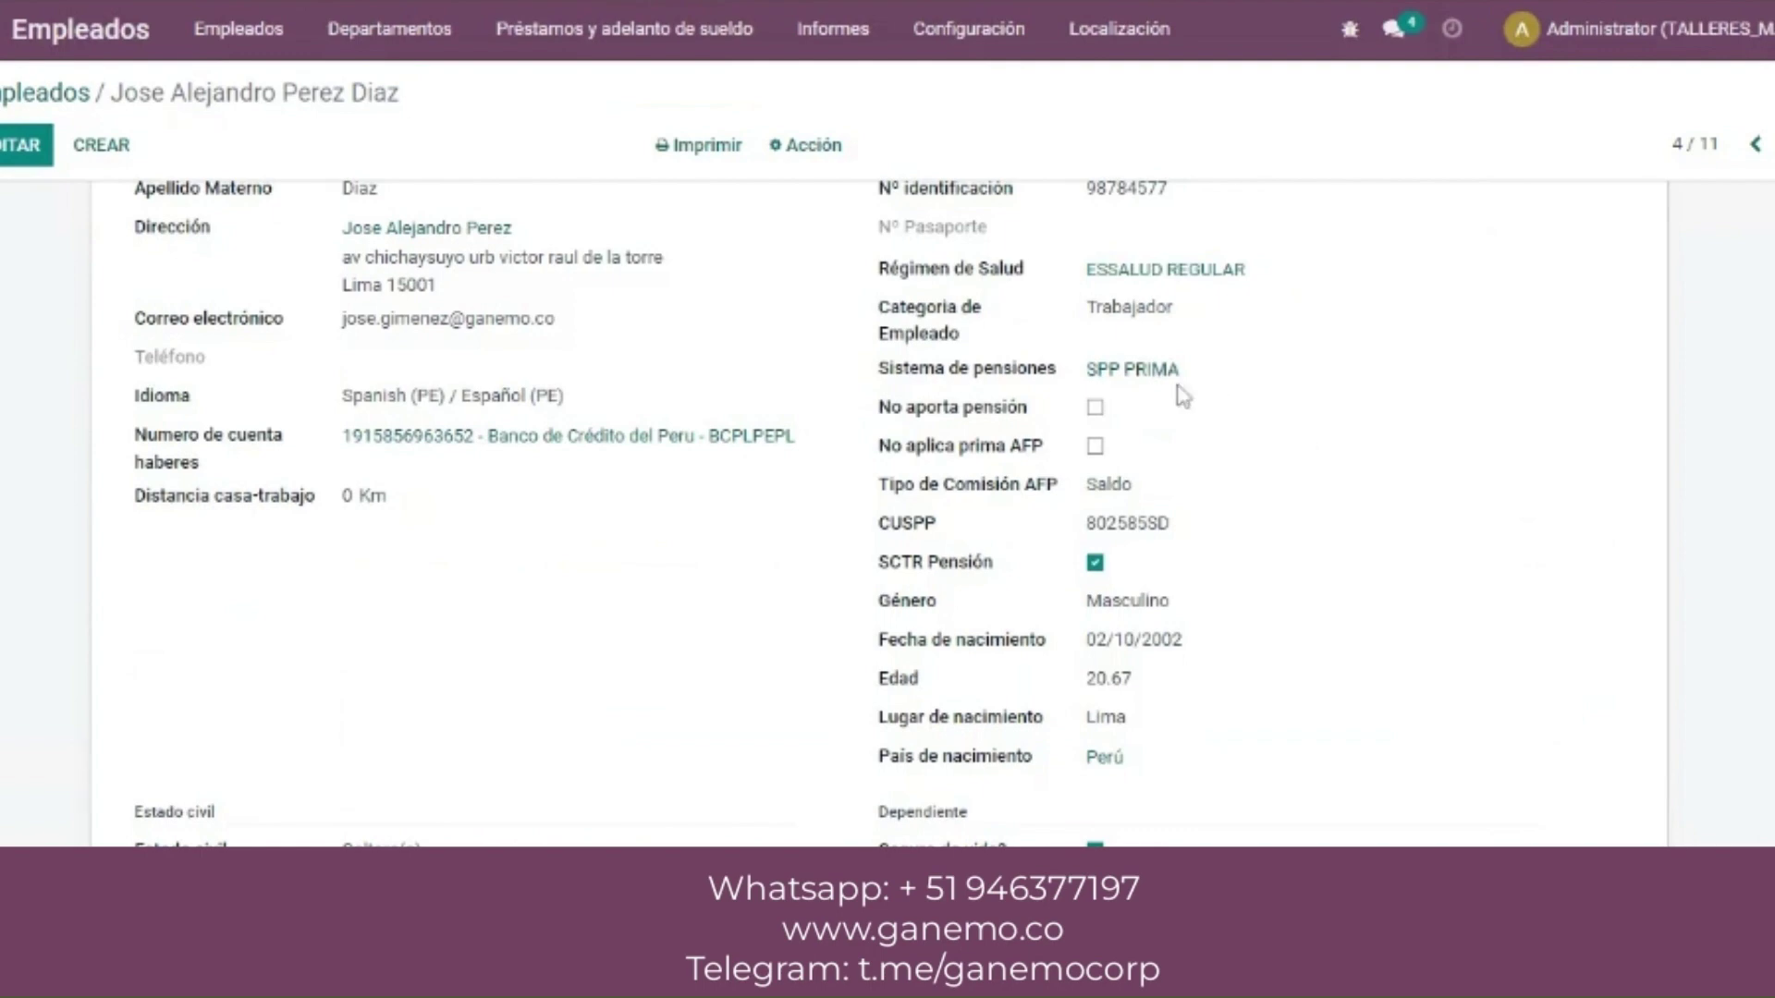
pyautogui.moveTo(1184, 381); pyautogui.dragTo(1083, 372)
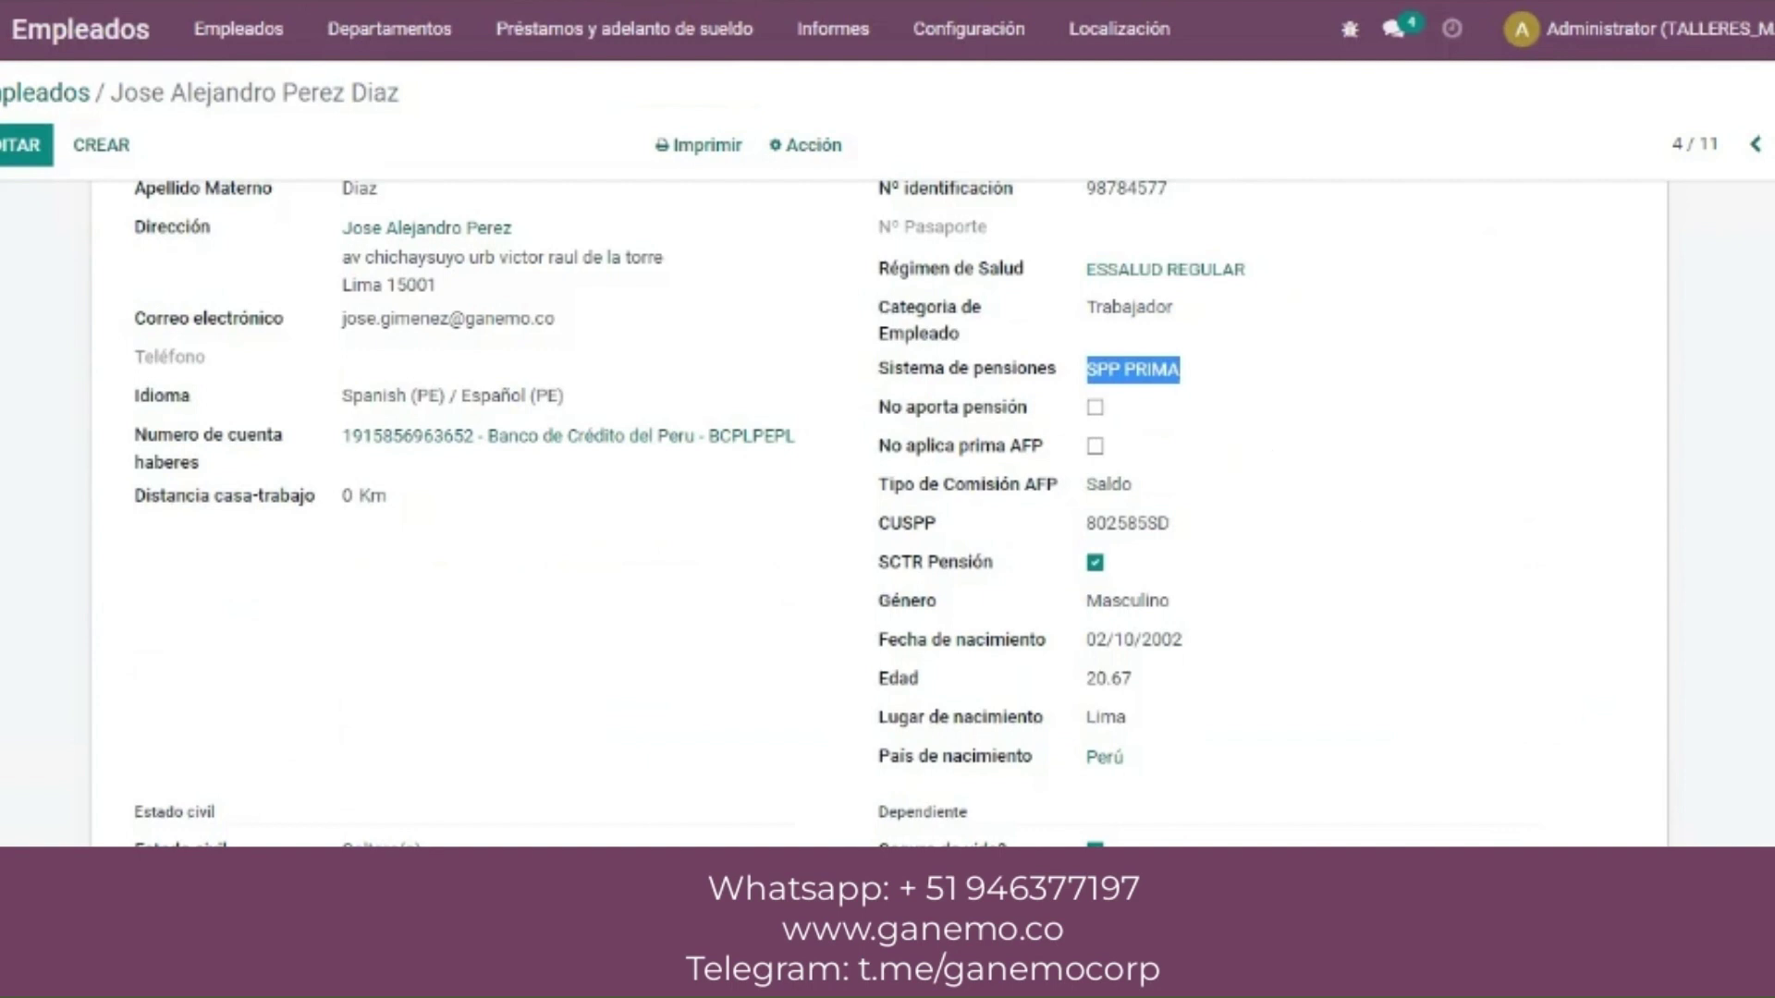
pyautogui.click(1412, 459)
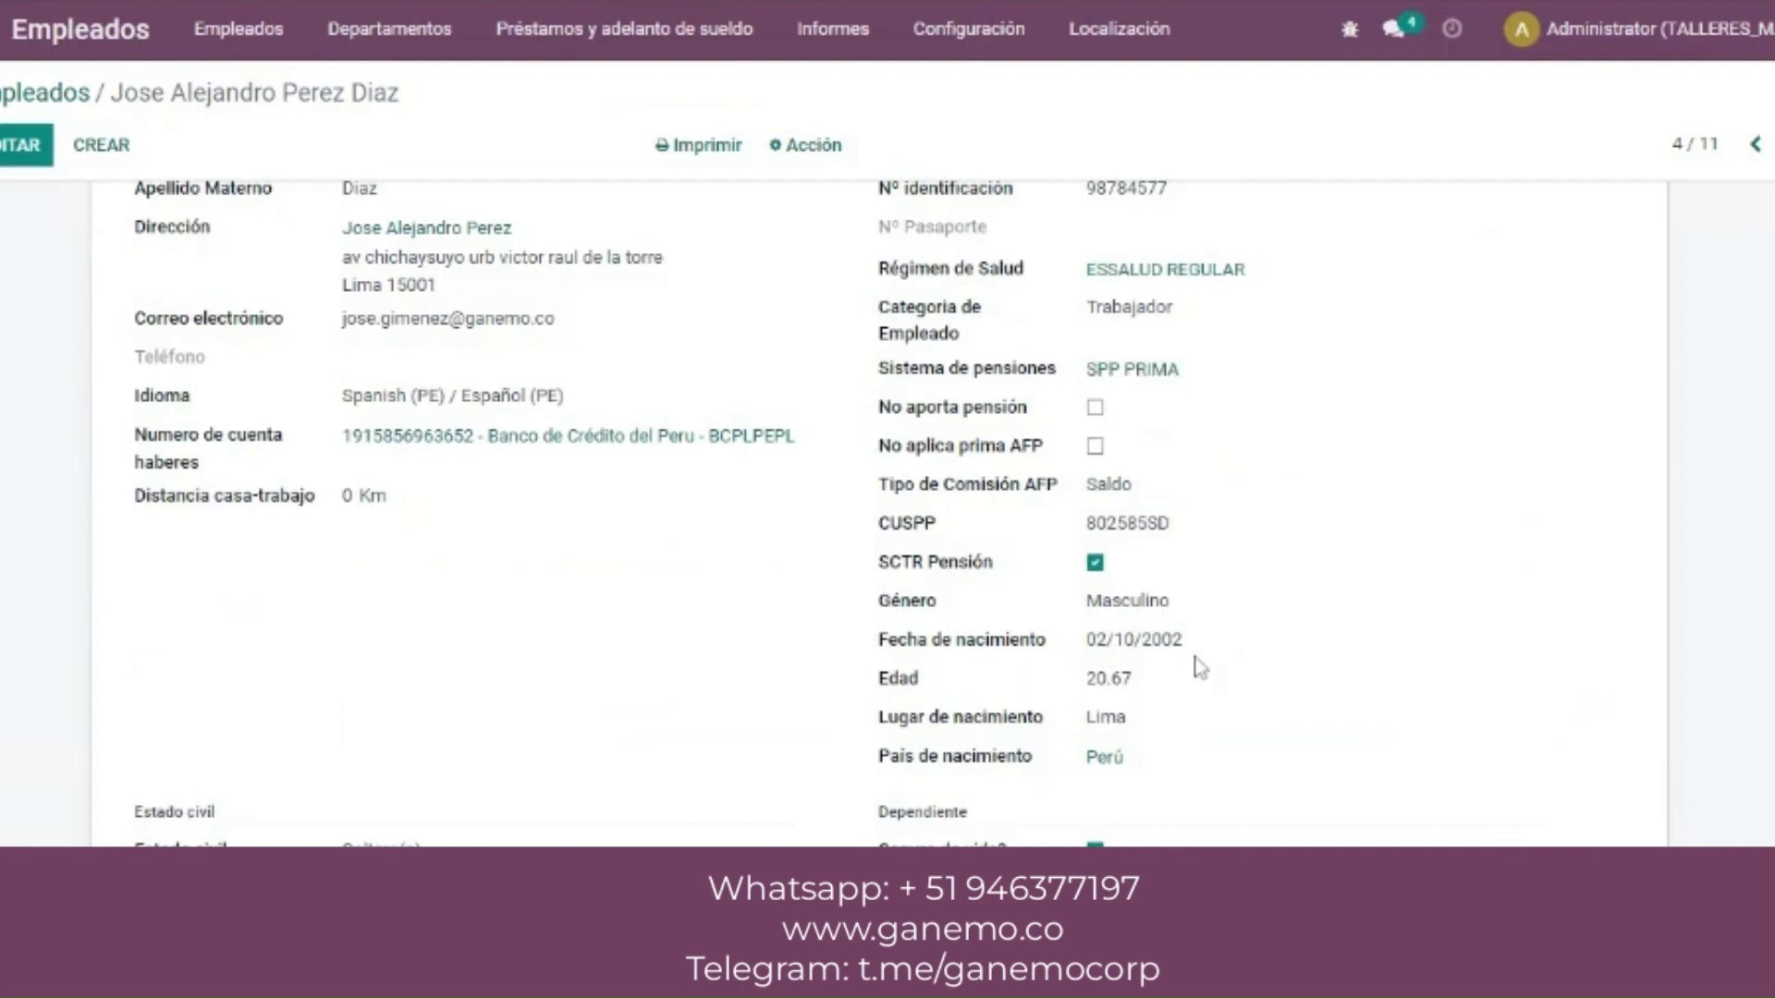
pyautogui.moveTo(1188, 642); pyautogui.dragTo(1017, 644)
pyautogui.doubleClick(1108, 678)
# - Review the whole private information section, including the contact, citizenship, marital status and insurance data
pyautogui.scroll(10, 1507, 639)
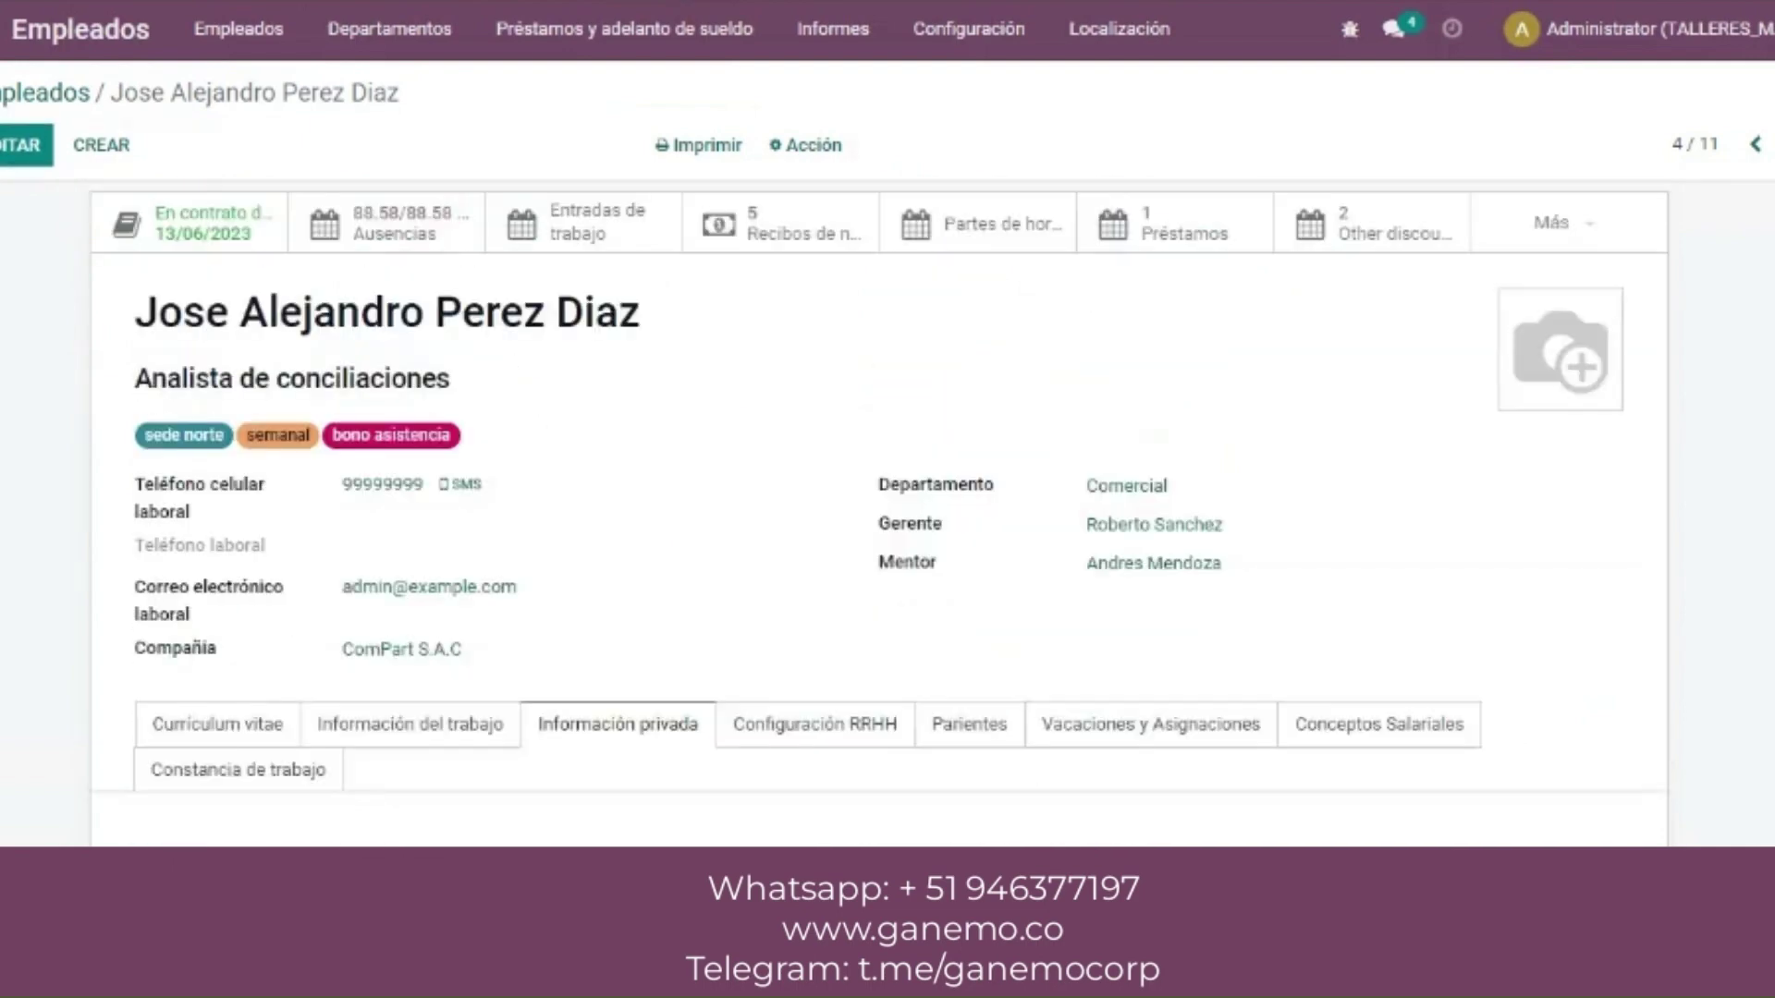
pyautogui.scroll(1, 887, 475)
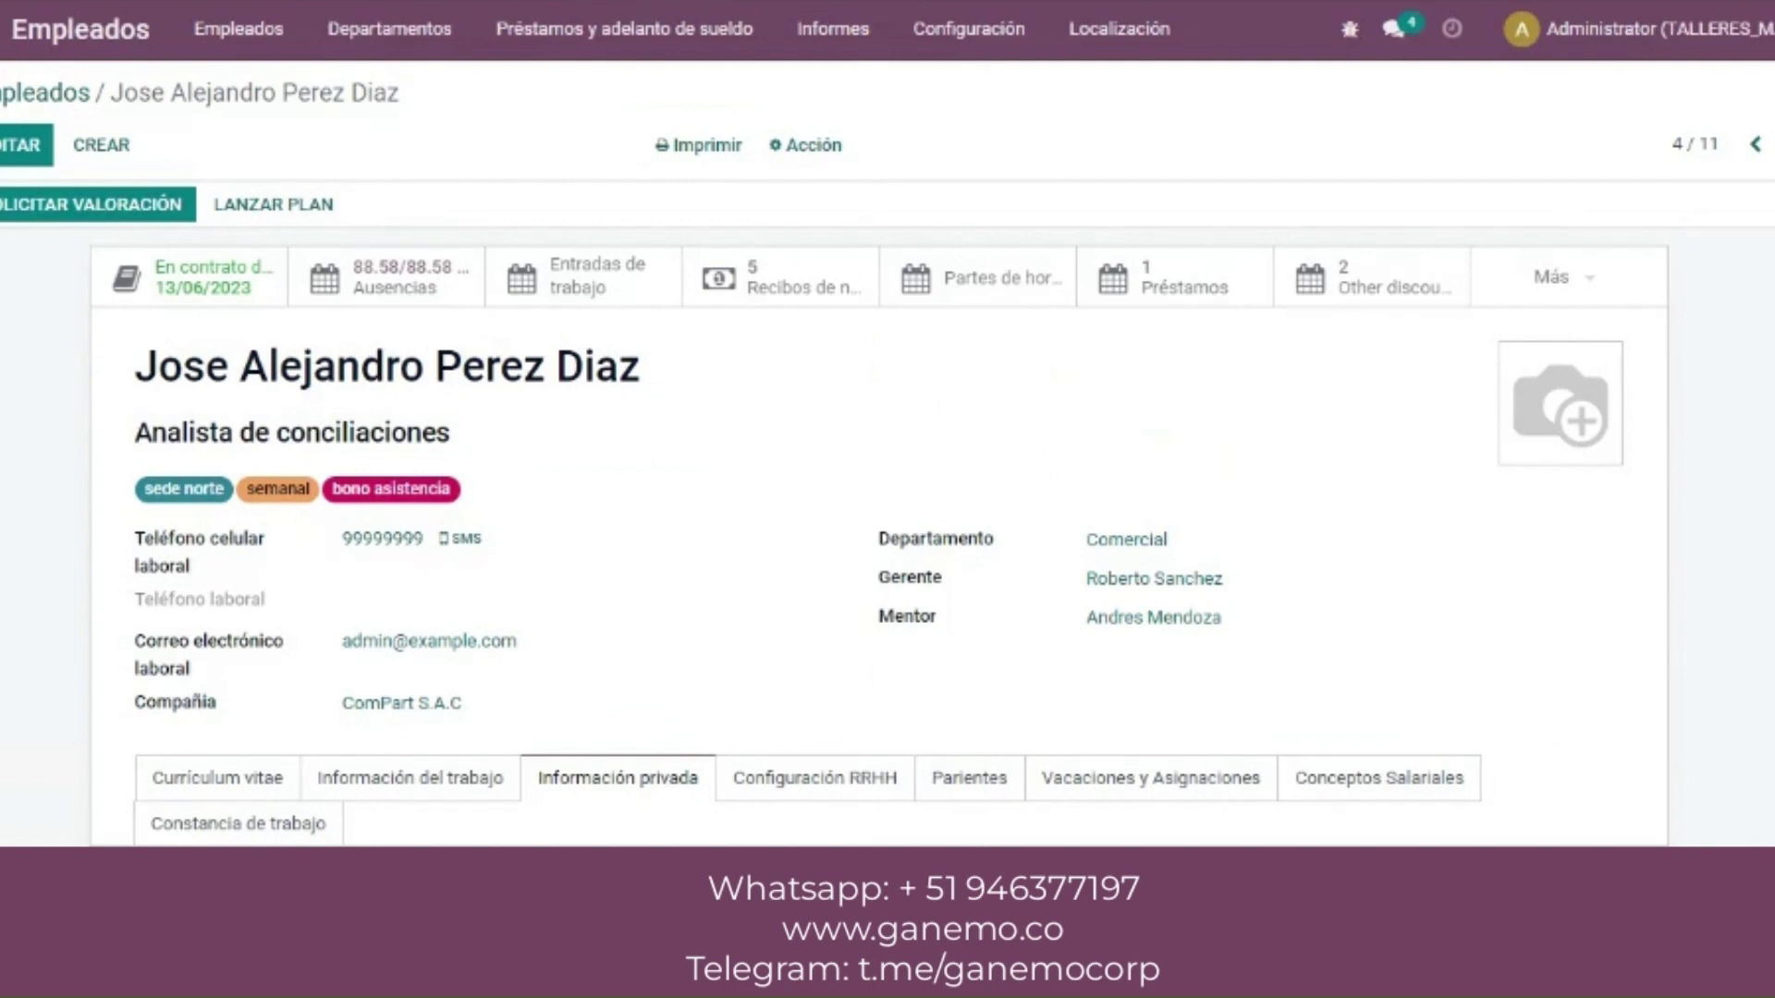
pyautogui.scroll(-6, 887, 513)
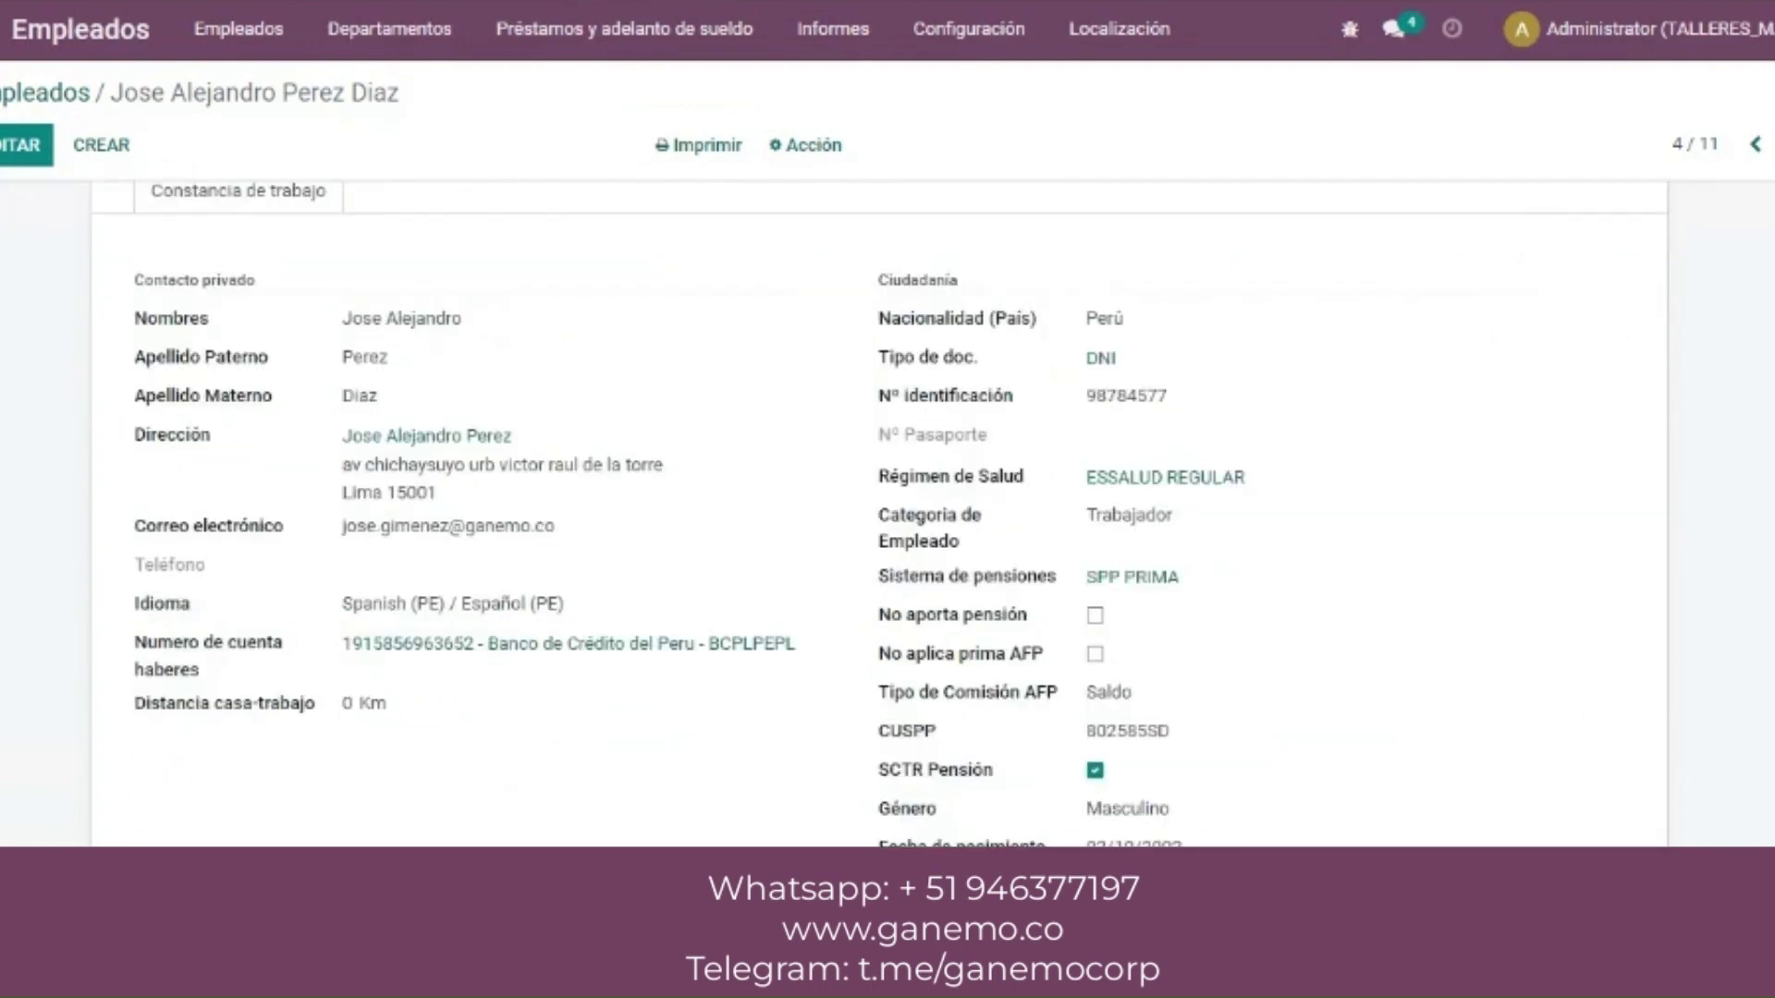
pyautogui.scroll(-5, 887, 513)
pyautogui.scroll(6, 888, 513)
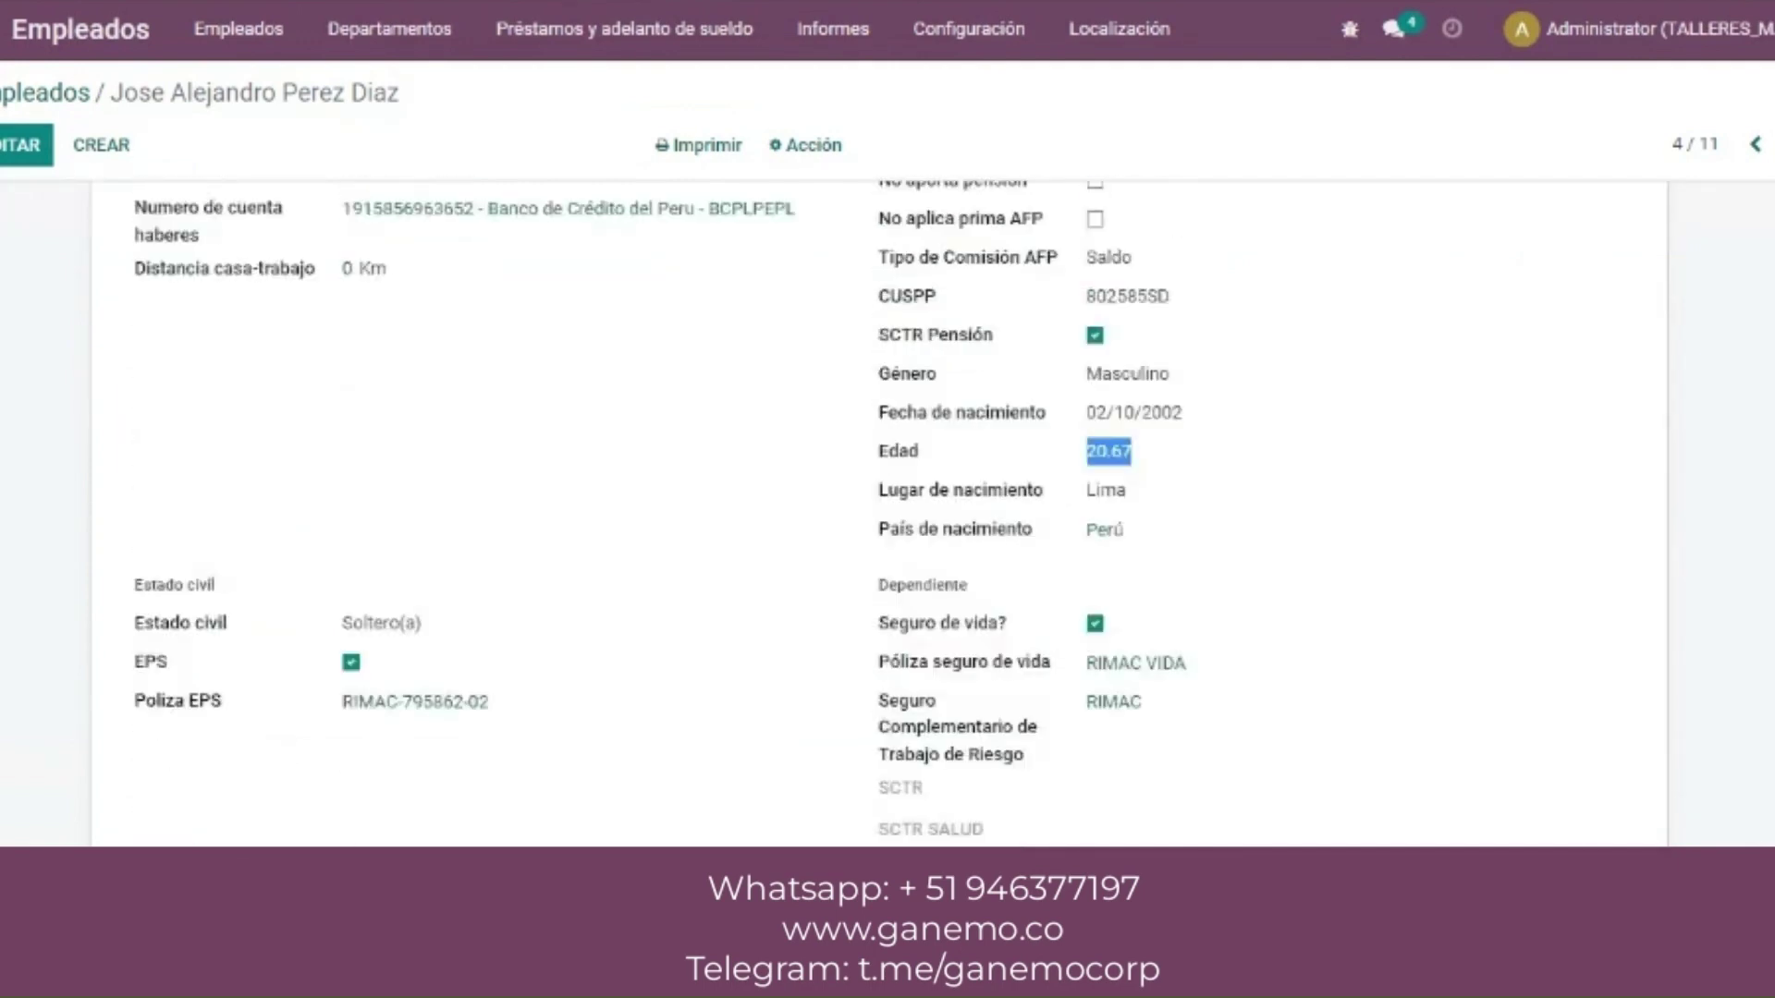
pyautogui.scroll(-2, 887, 513)
pyautogui.scroll(2, 887, 513)
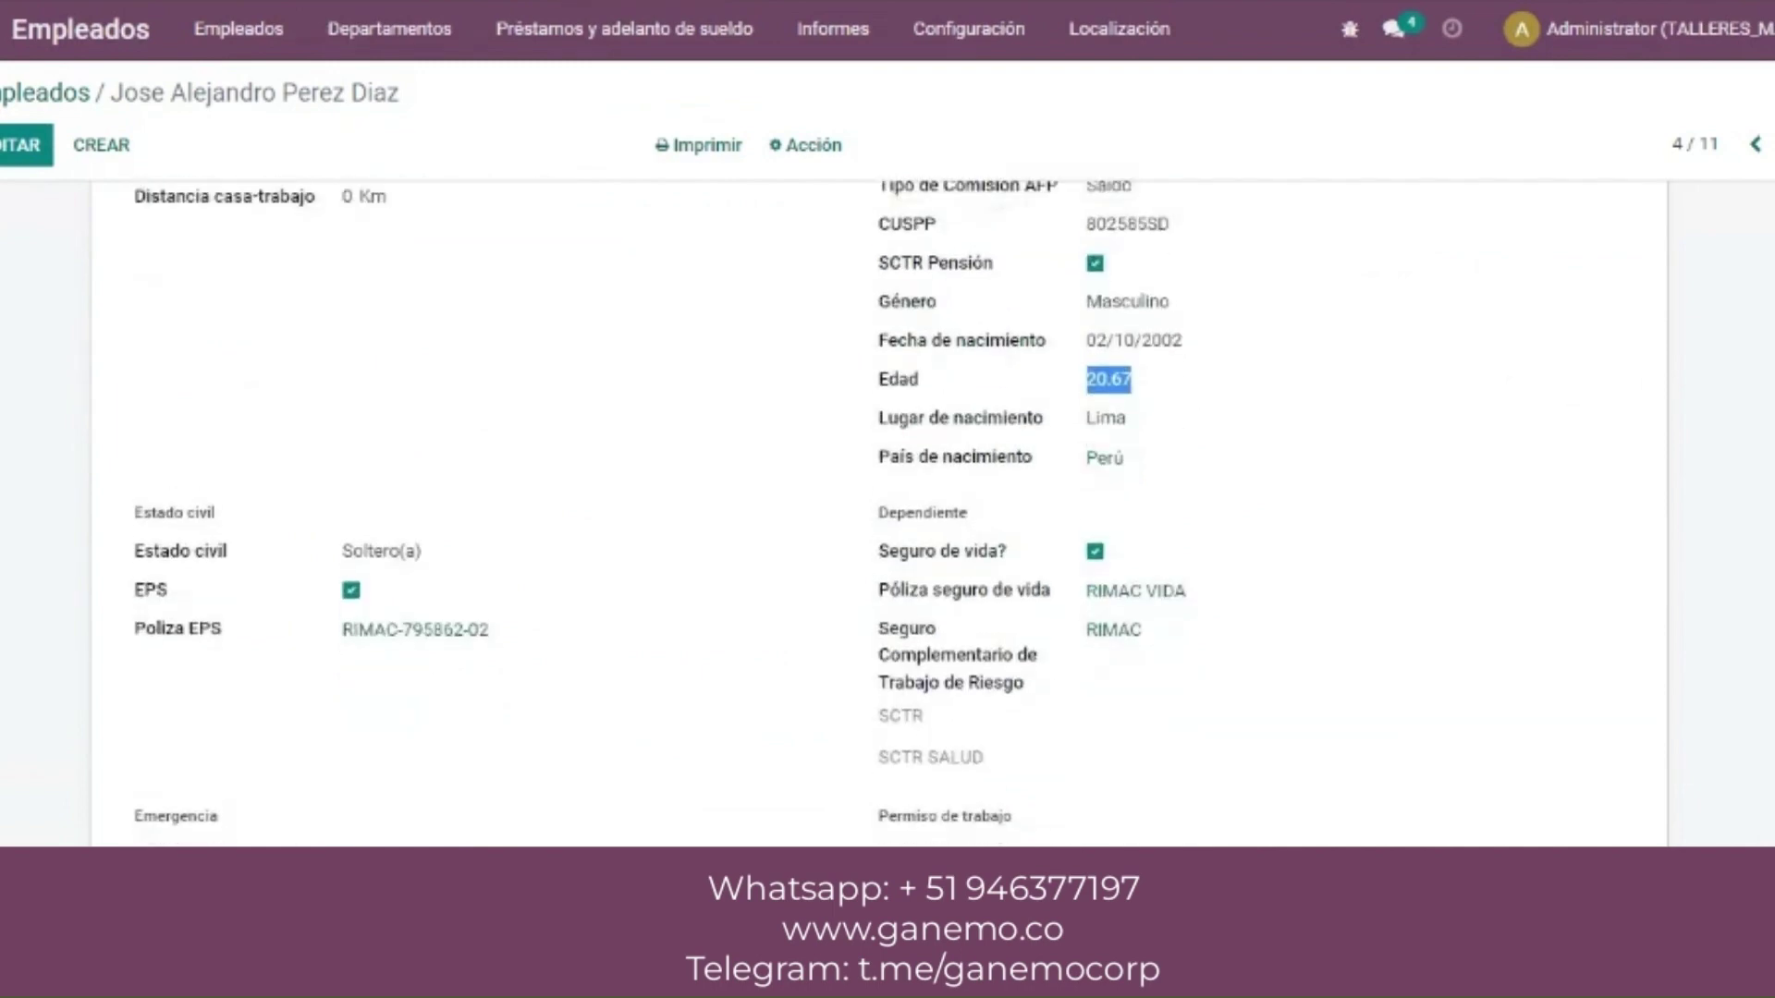
pyautogui.scroll(4, 1718, 357)
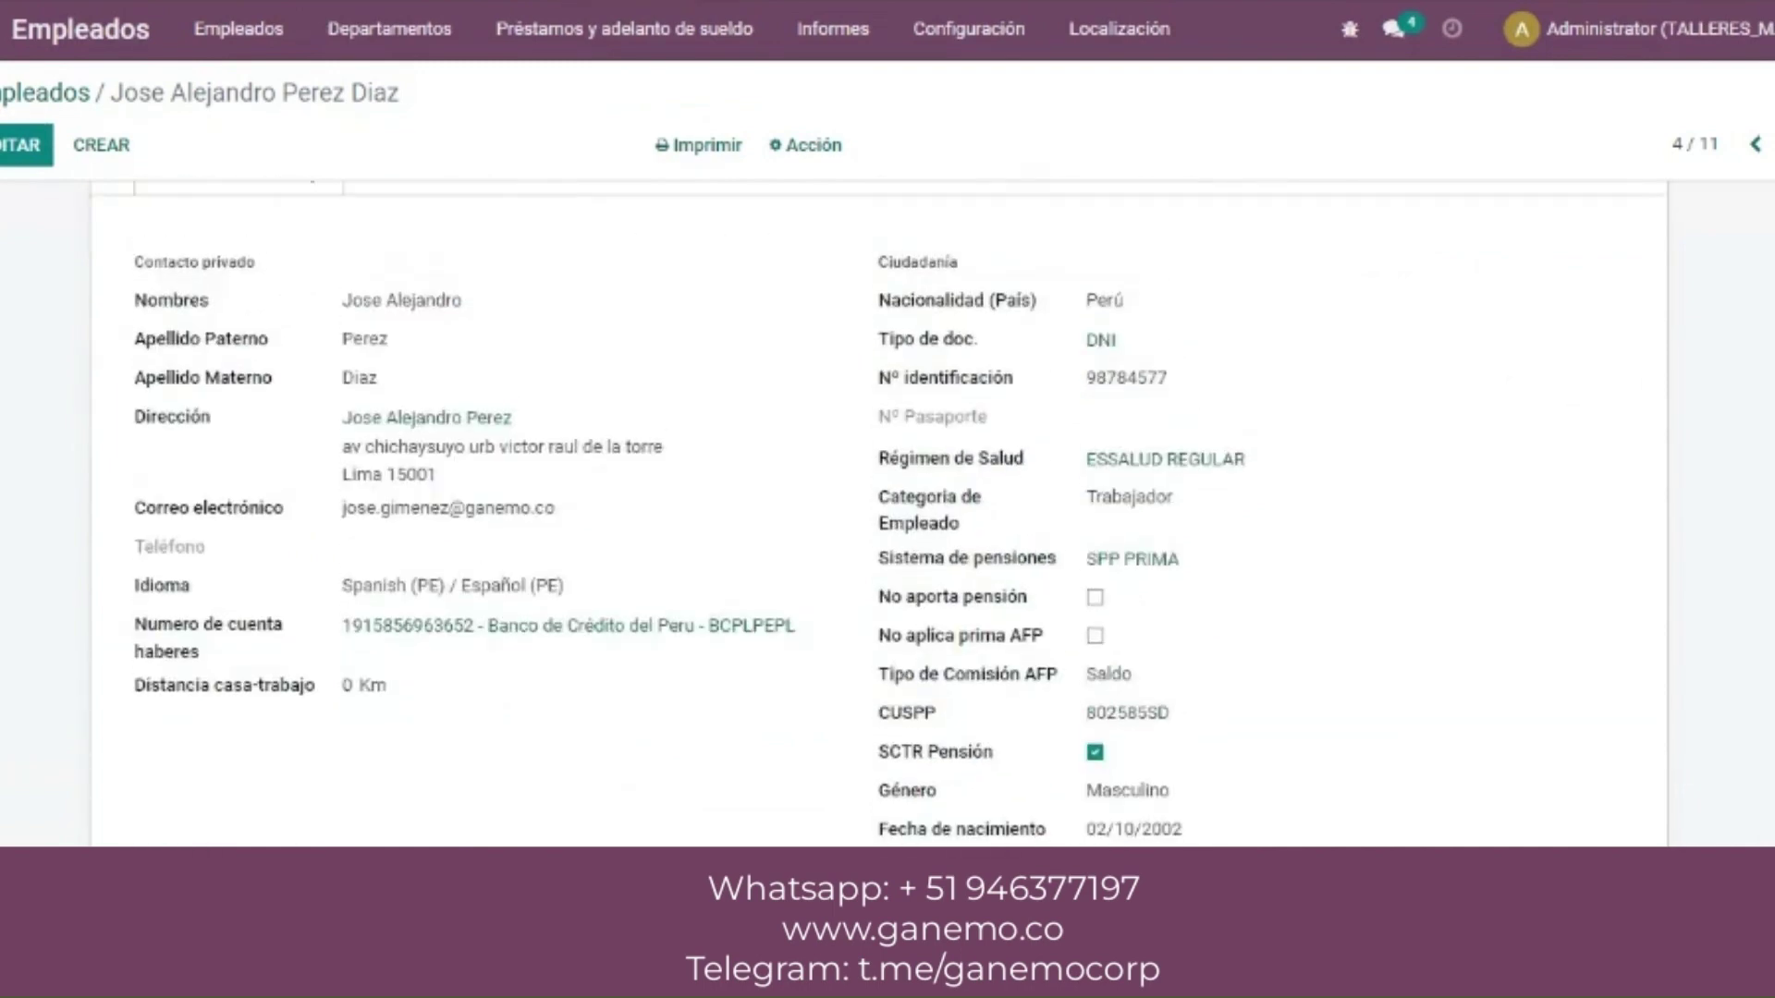
pyautogui.scroll(1, 1718, 358)
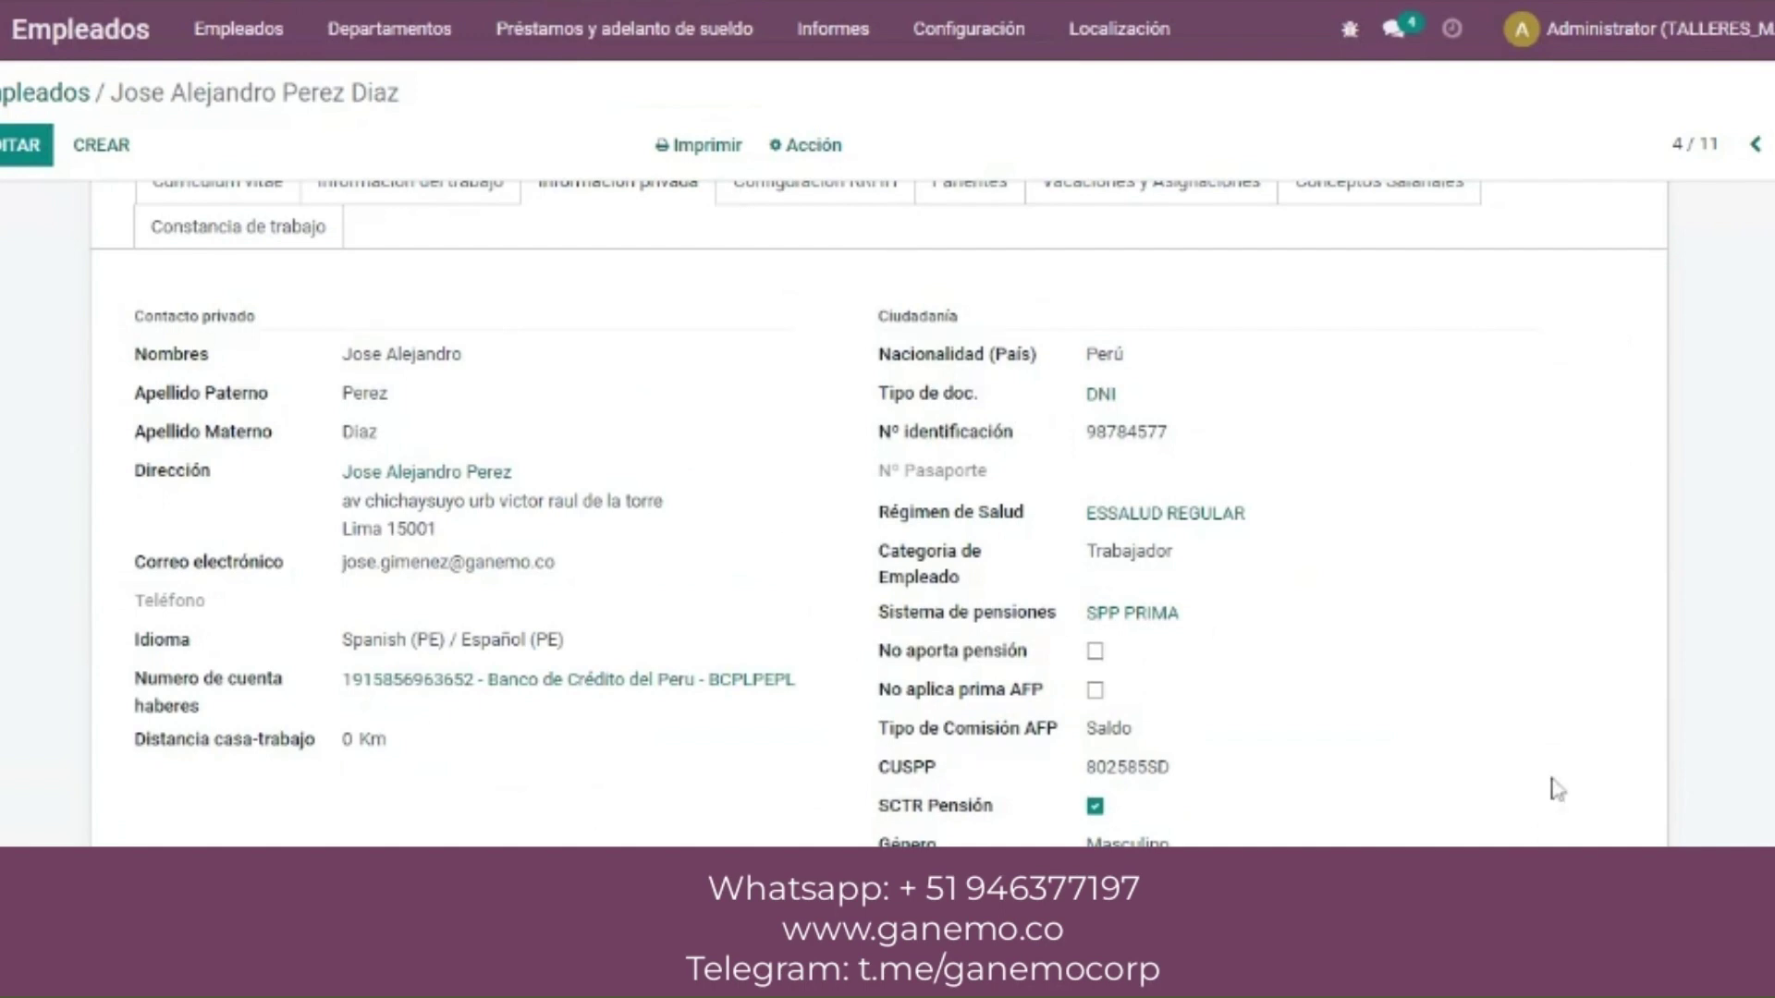
# - Open the employee's contract history and check the start and end dates of Contrato 2023-I
pyautogui.scroll(5, 878, 508)
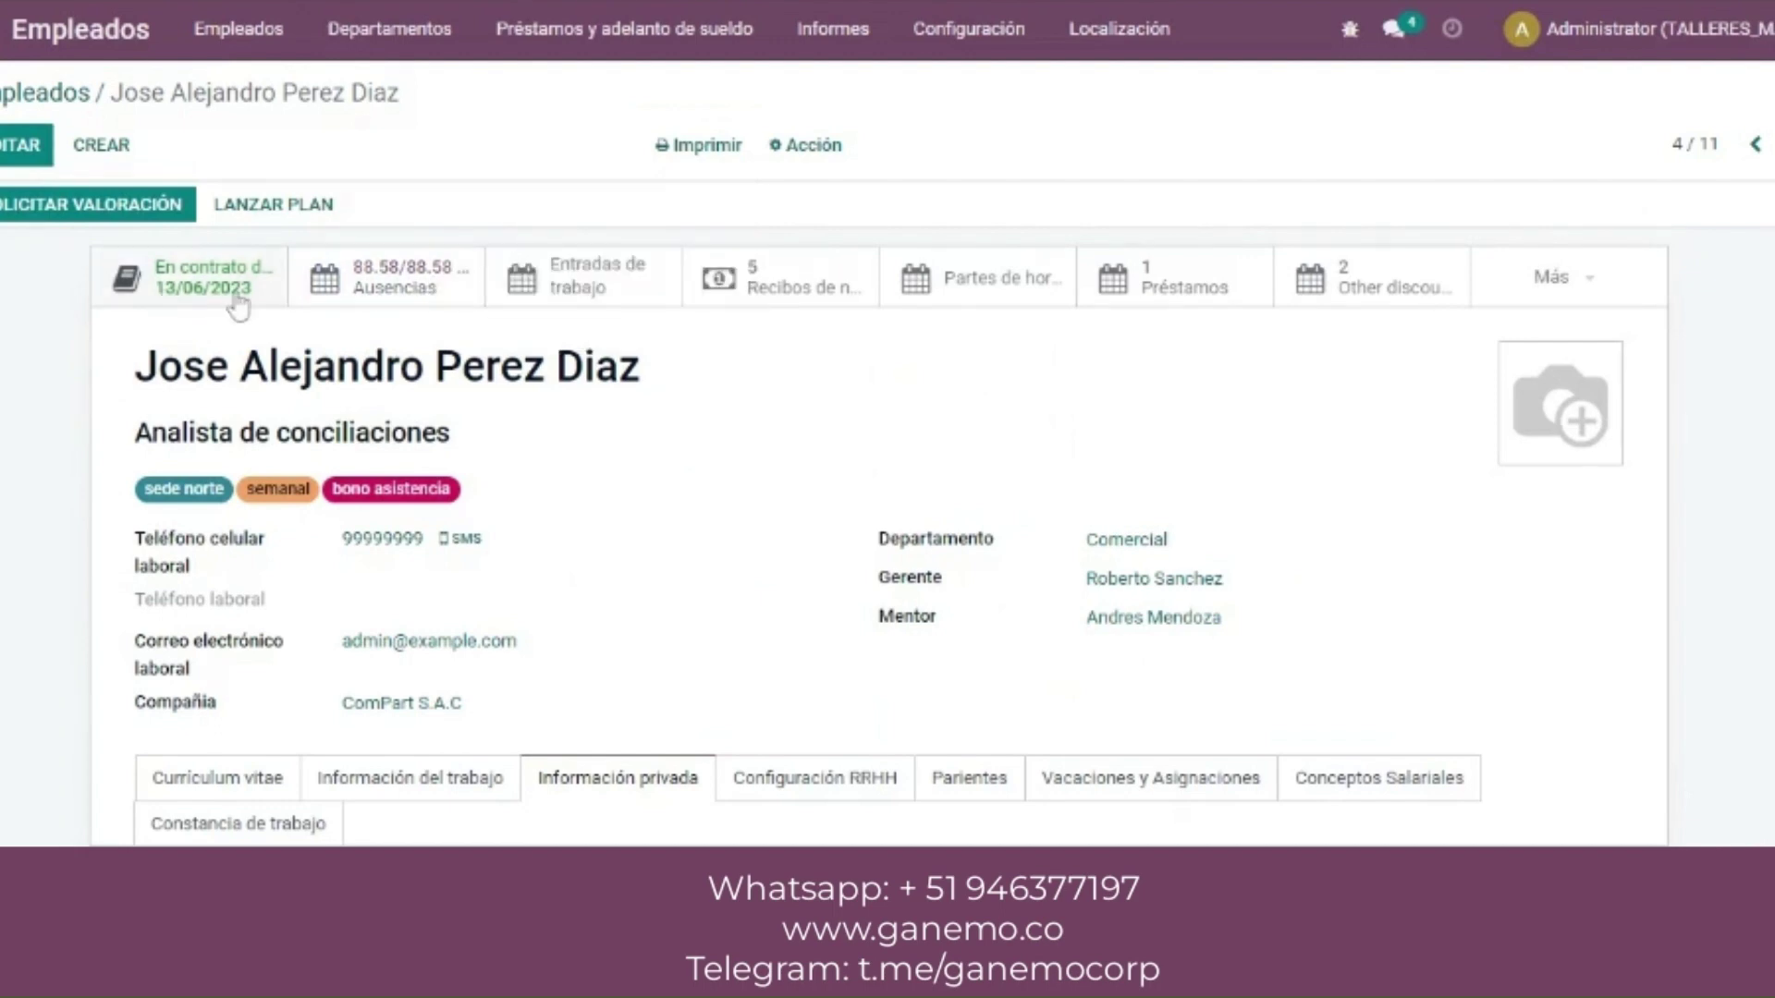
pyautogui.click(165, 305)
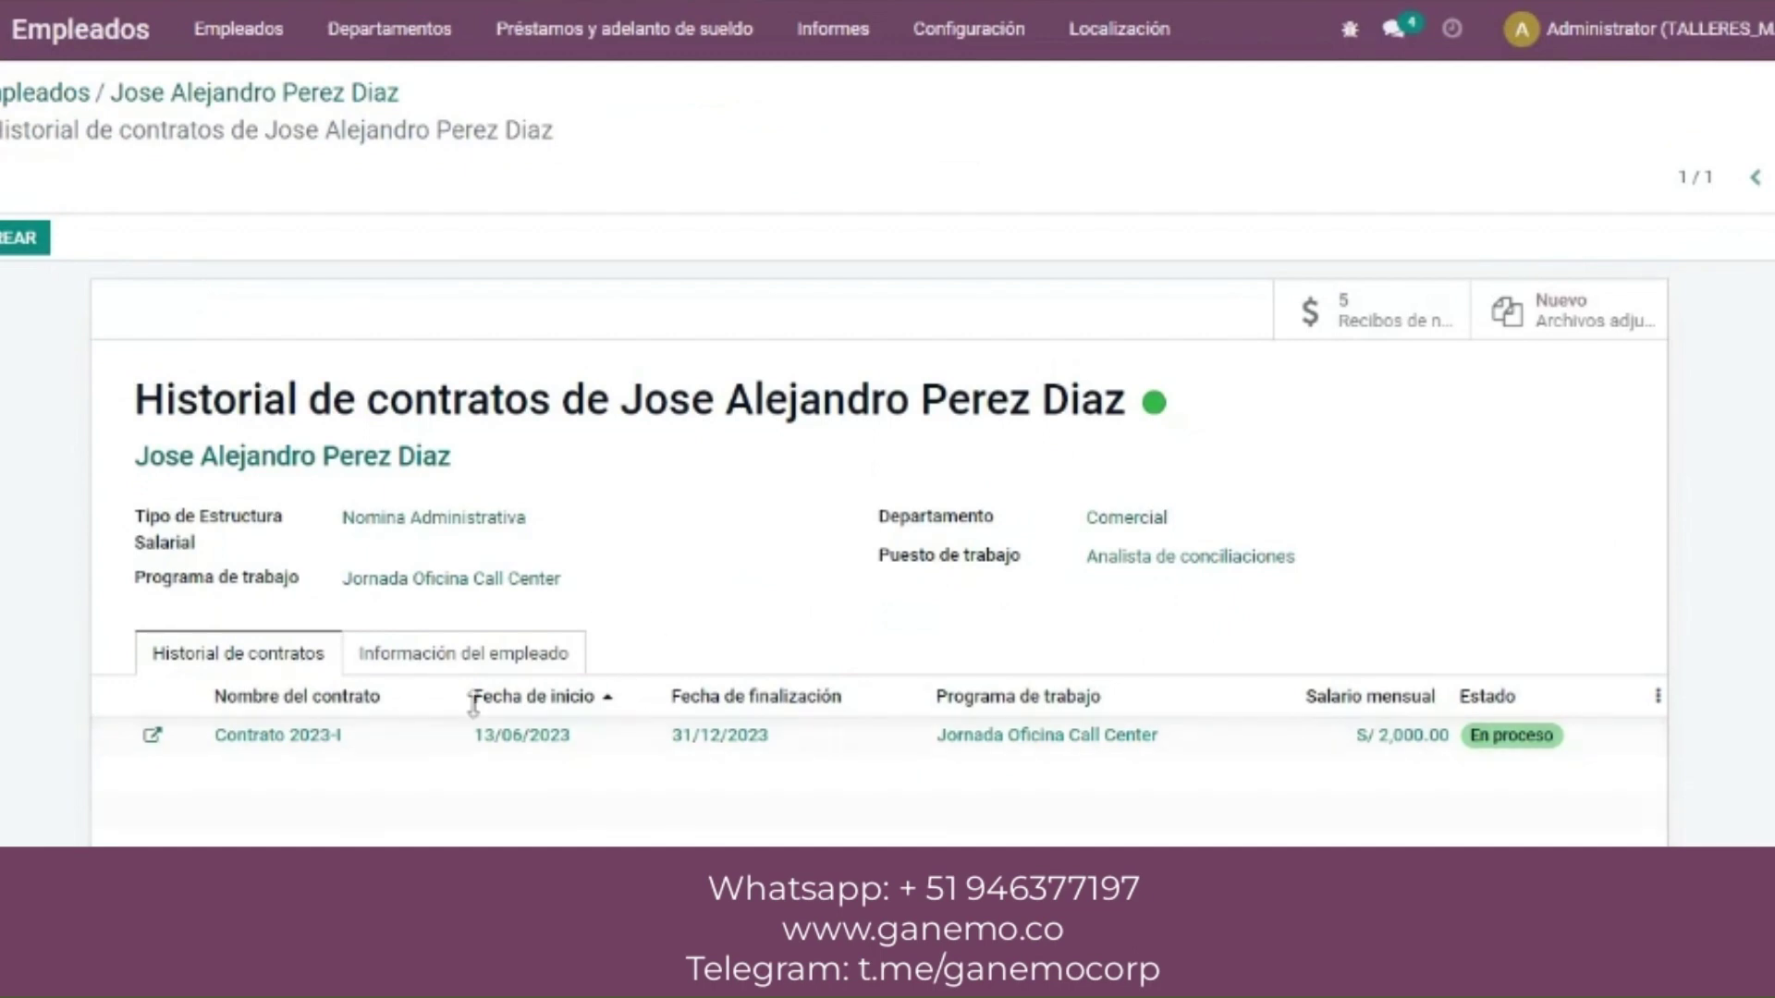
pyautogui.moveTo(507, 740)
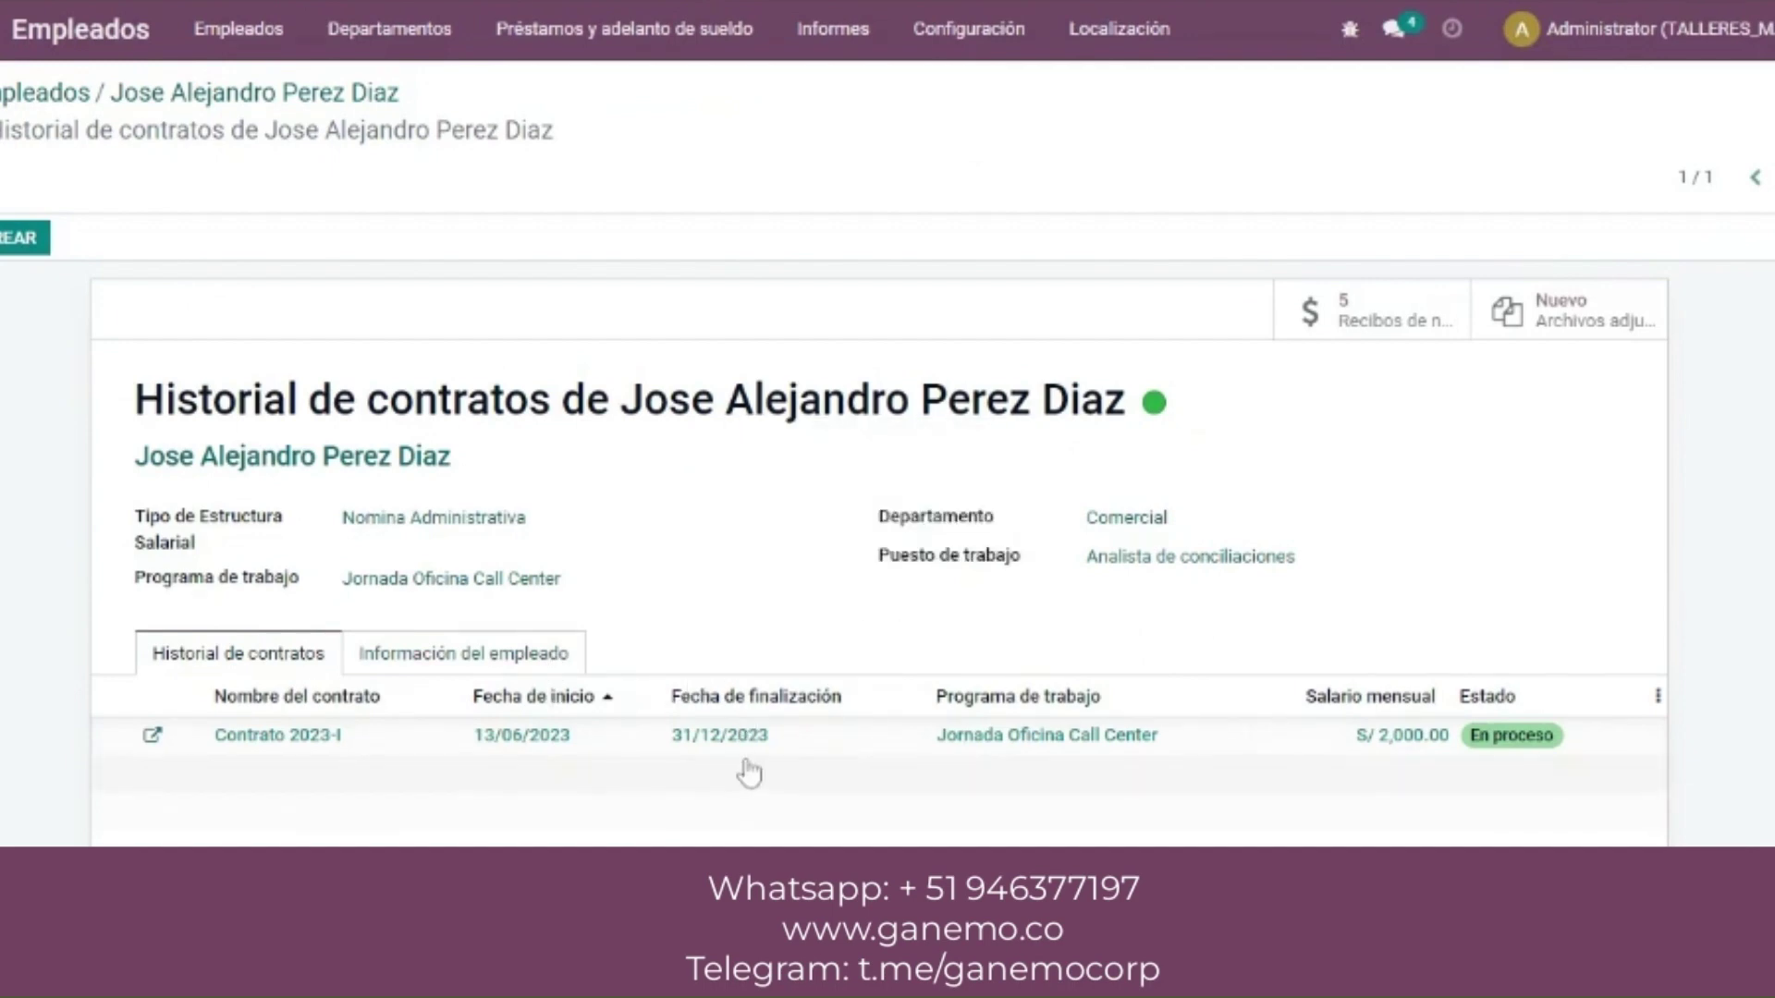
pyautogui.moveTo(737, 751)
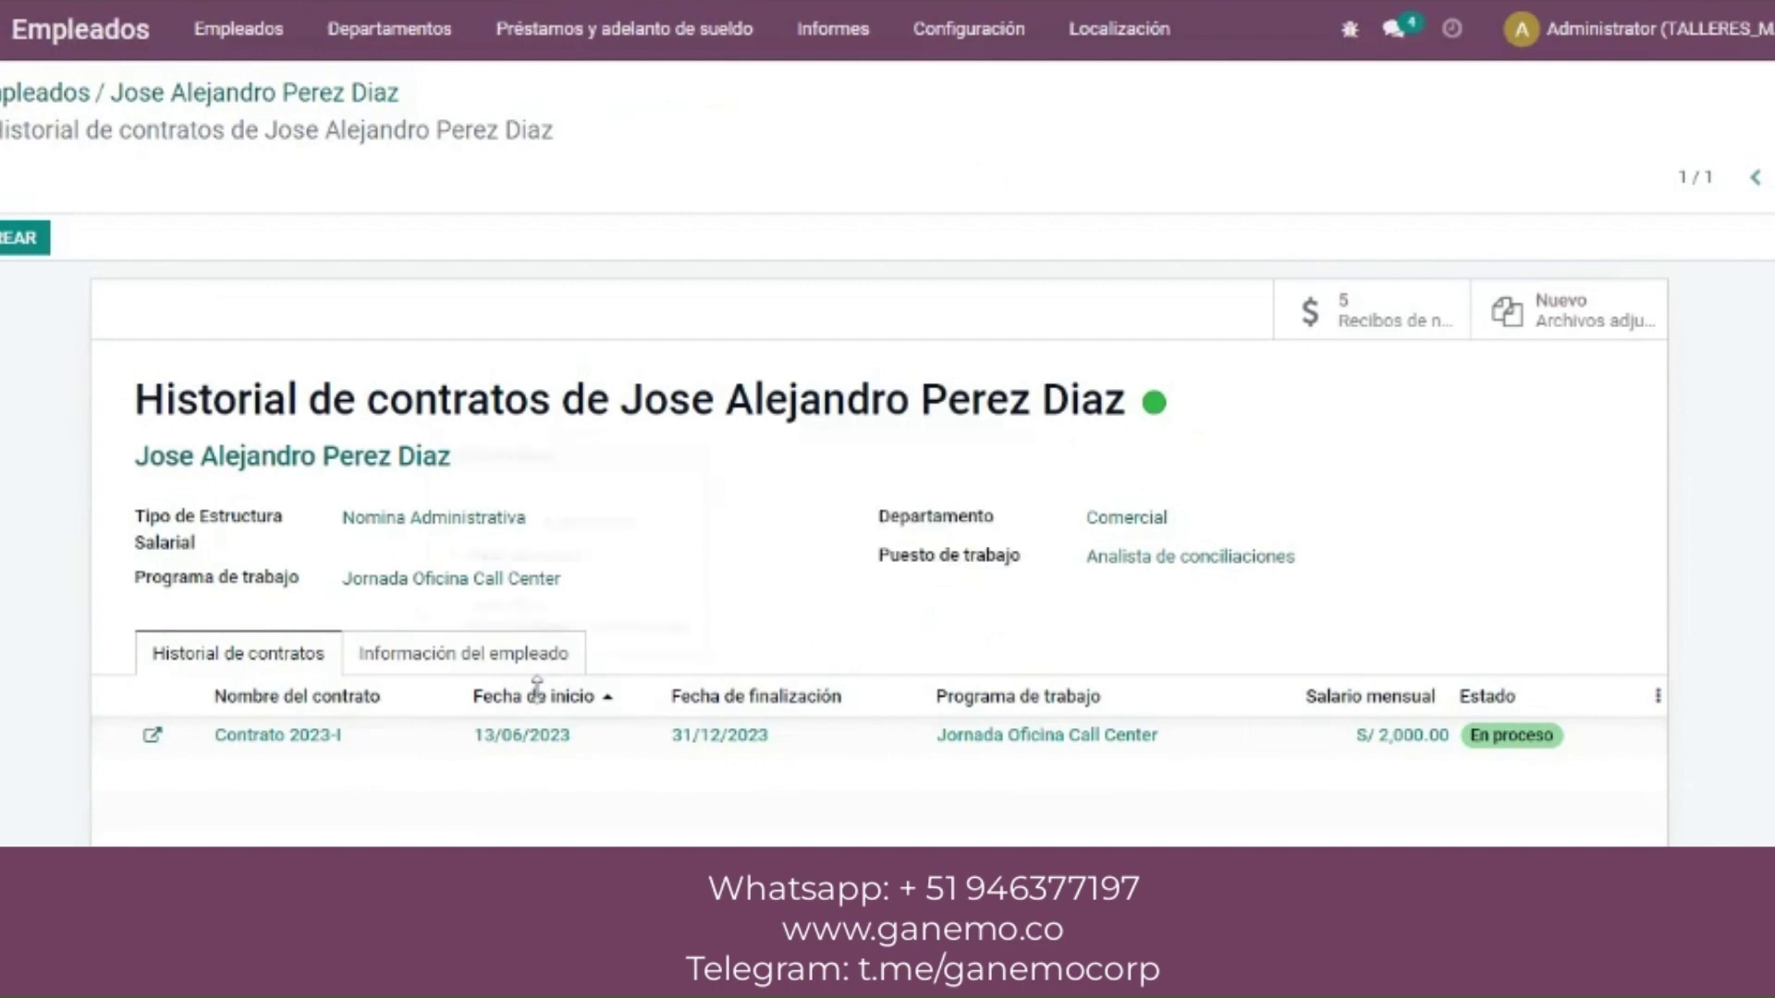
pyautogui.moveTo(537, 686)
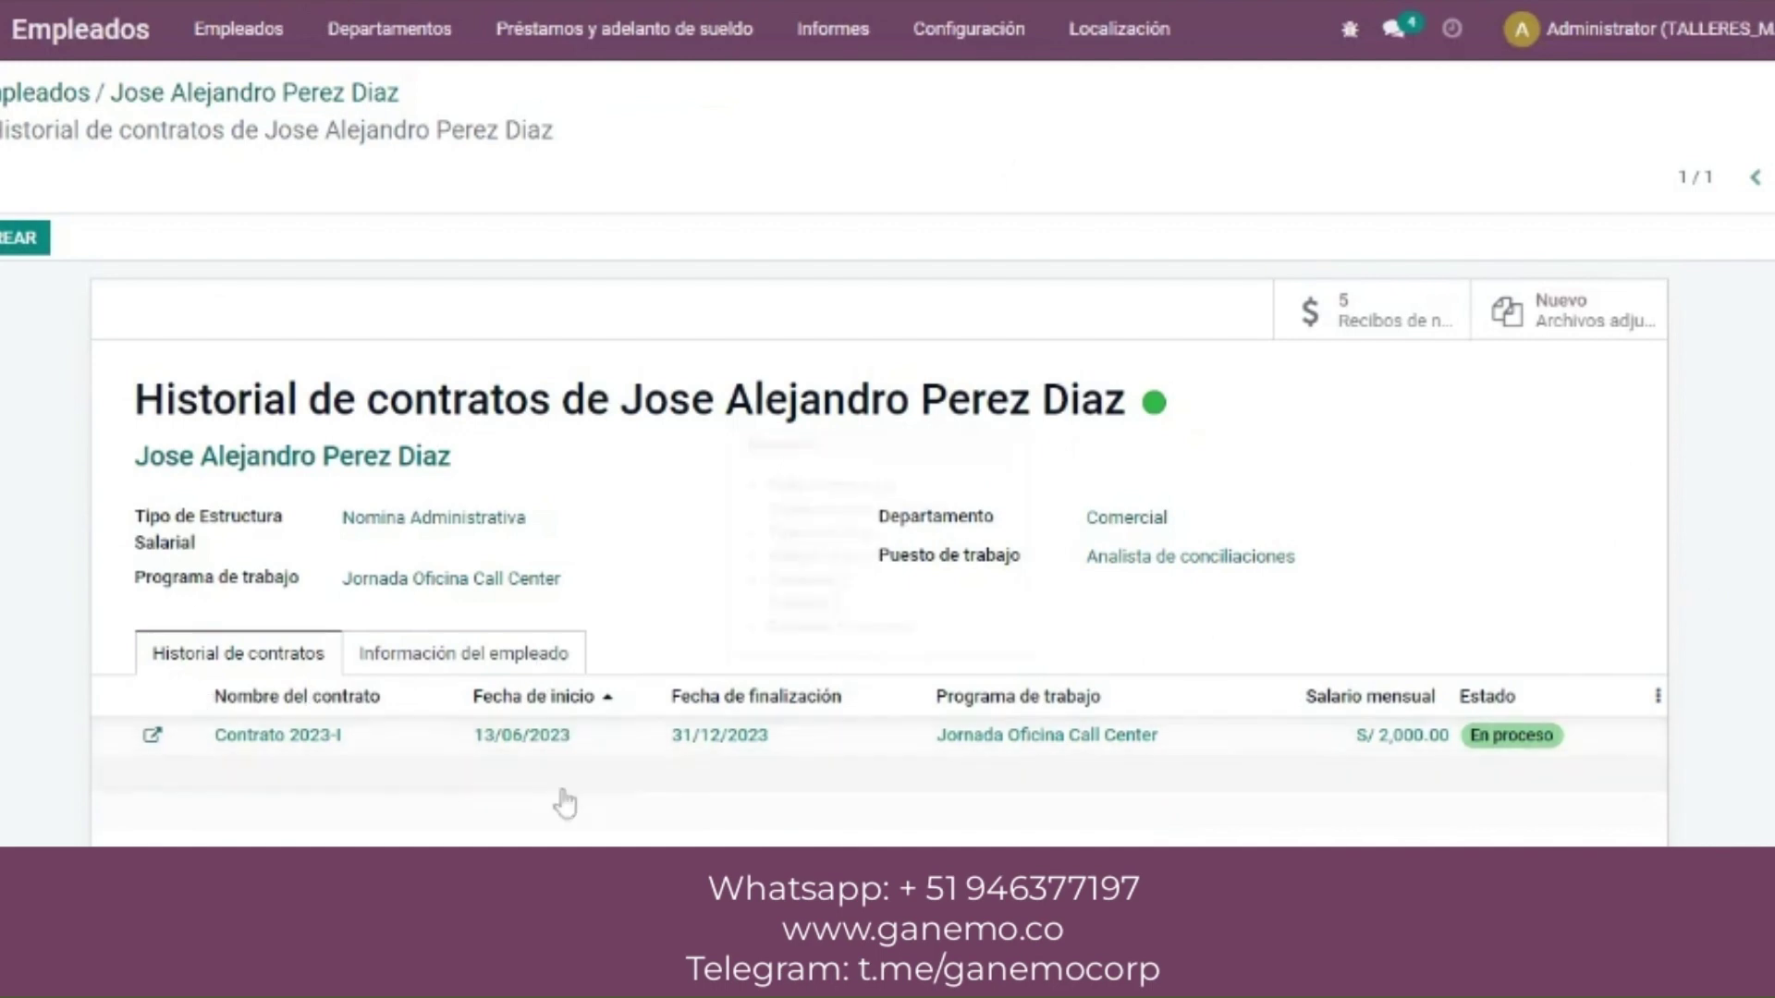
pyautogui.moveTo(543, 818)
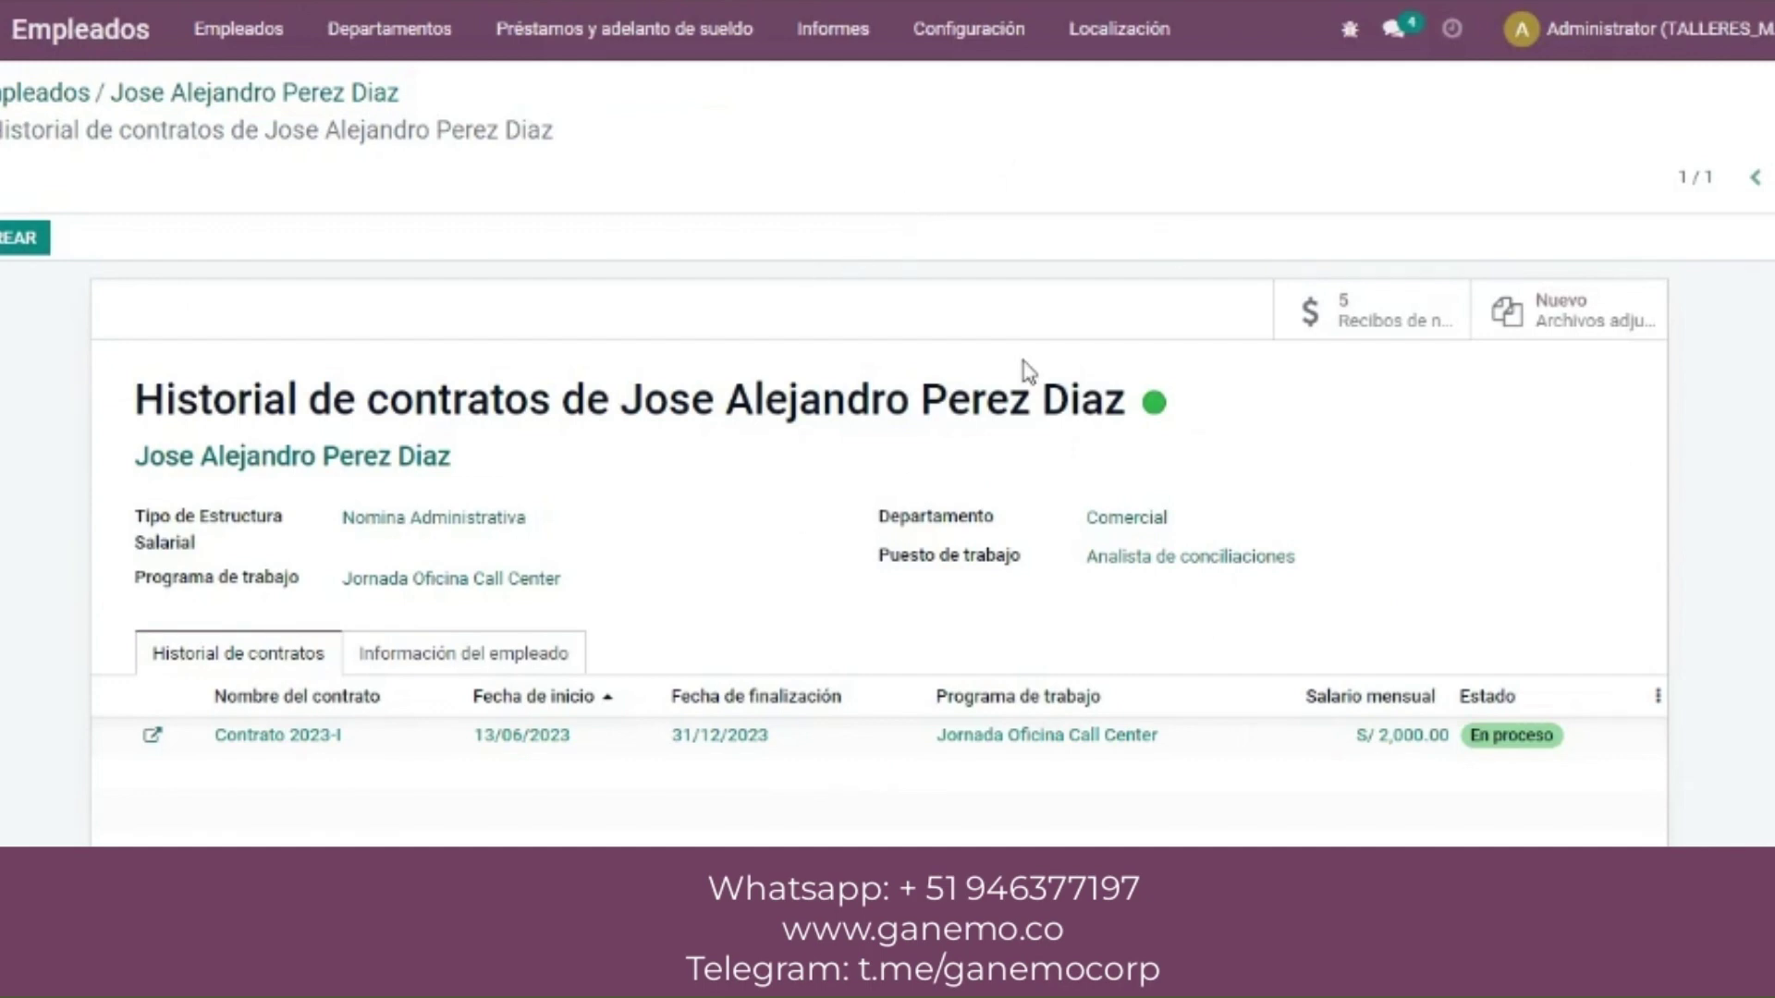
# - Leave the contract history and open the list of employee payslips in the Nómina application
pyautogui.click(19, 70)
pyautogui.click(9, 29)
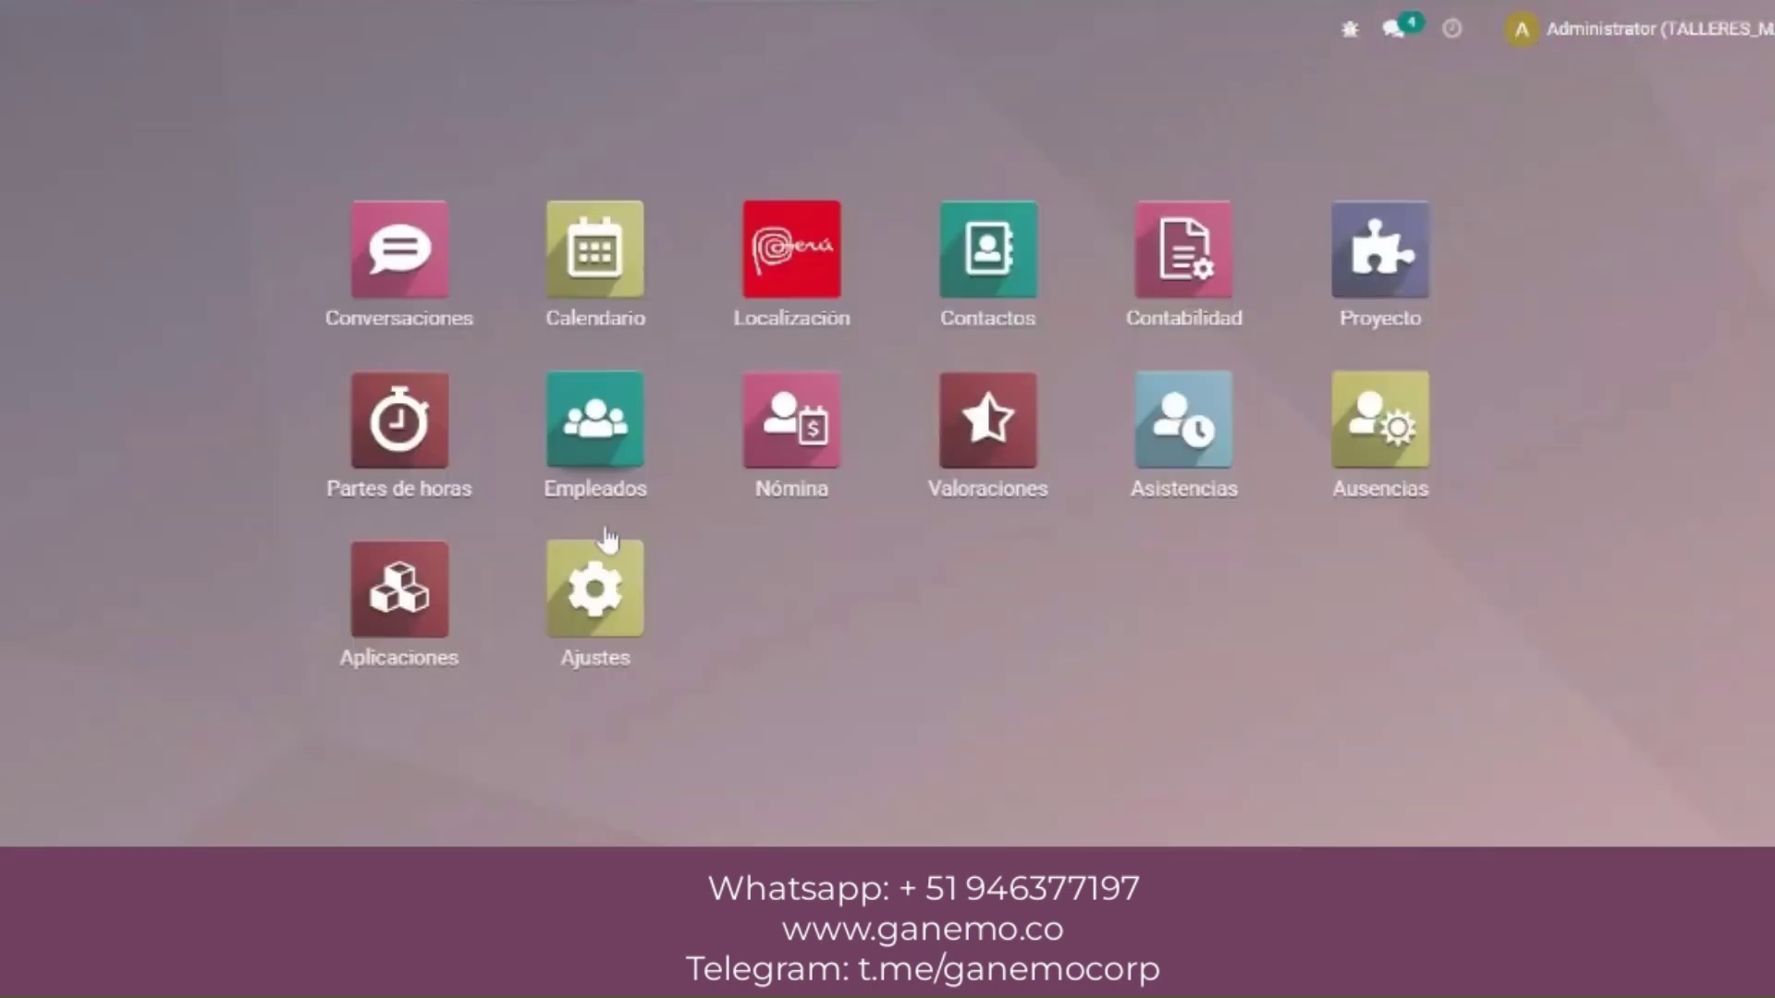
pyautogui.click(789, 488)
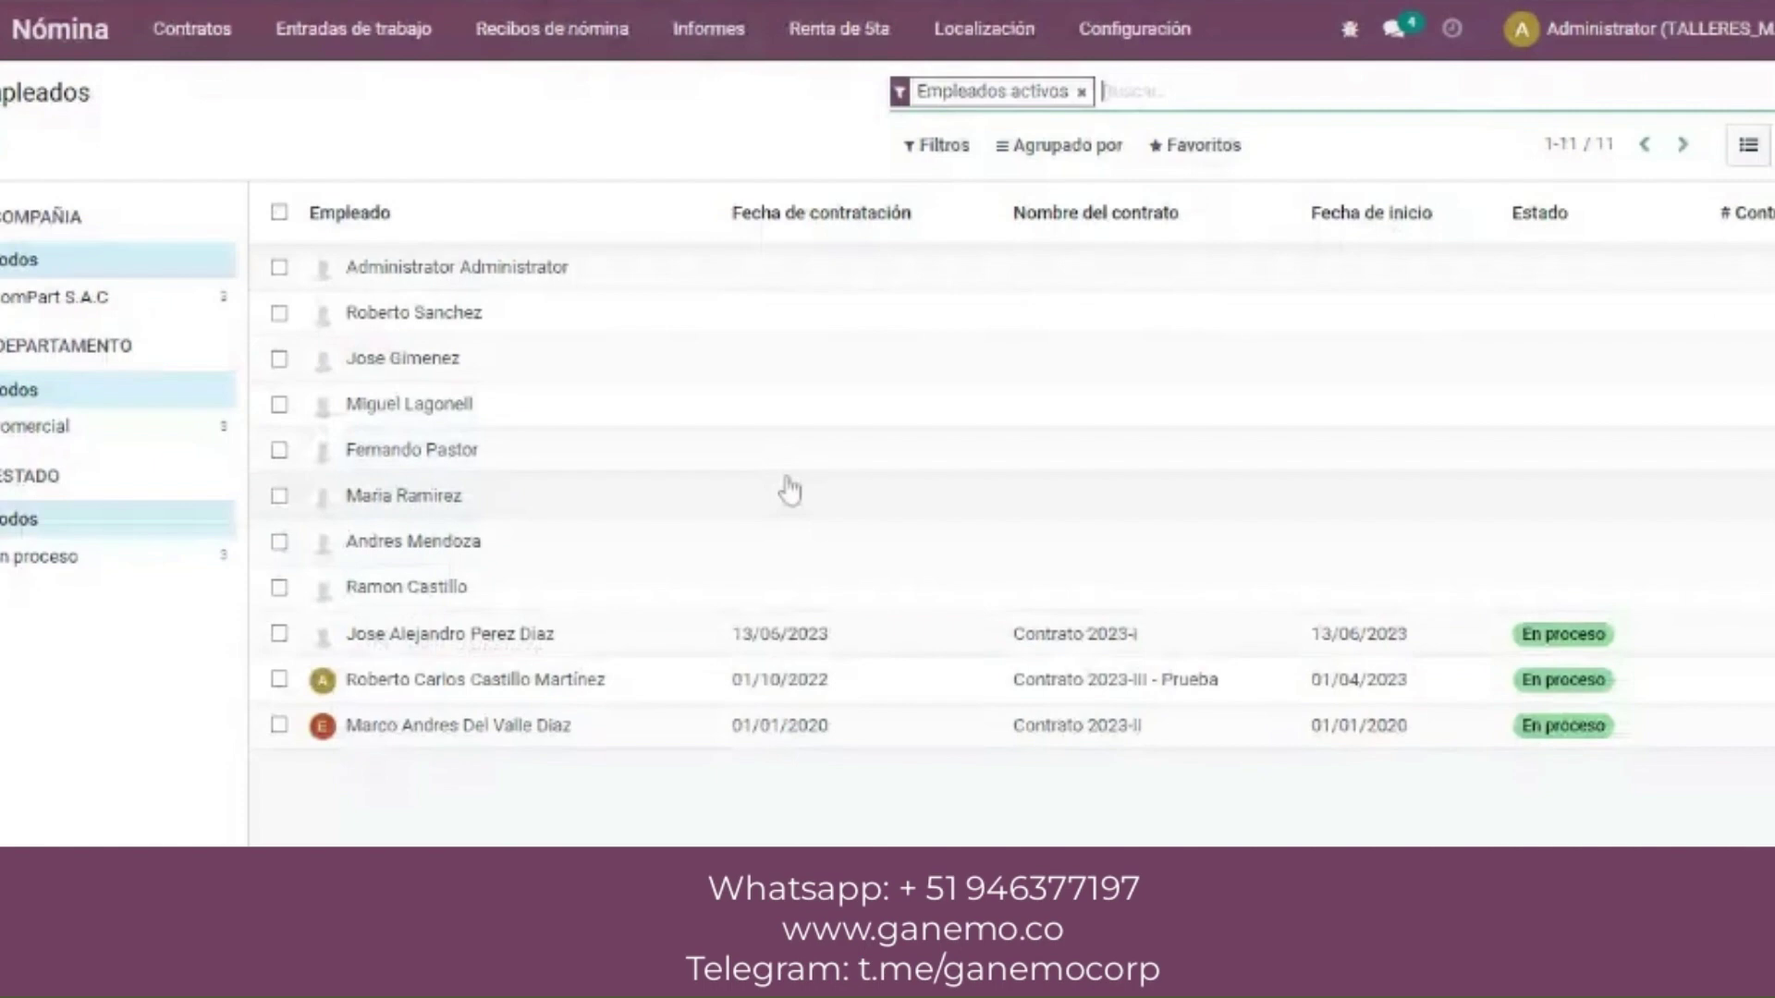
pyautogui.click(606, 56)
pyautogui.click(617, 132)
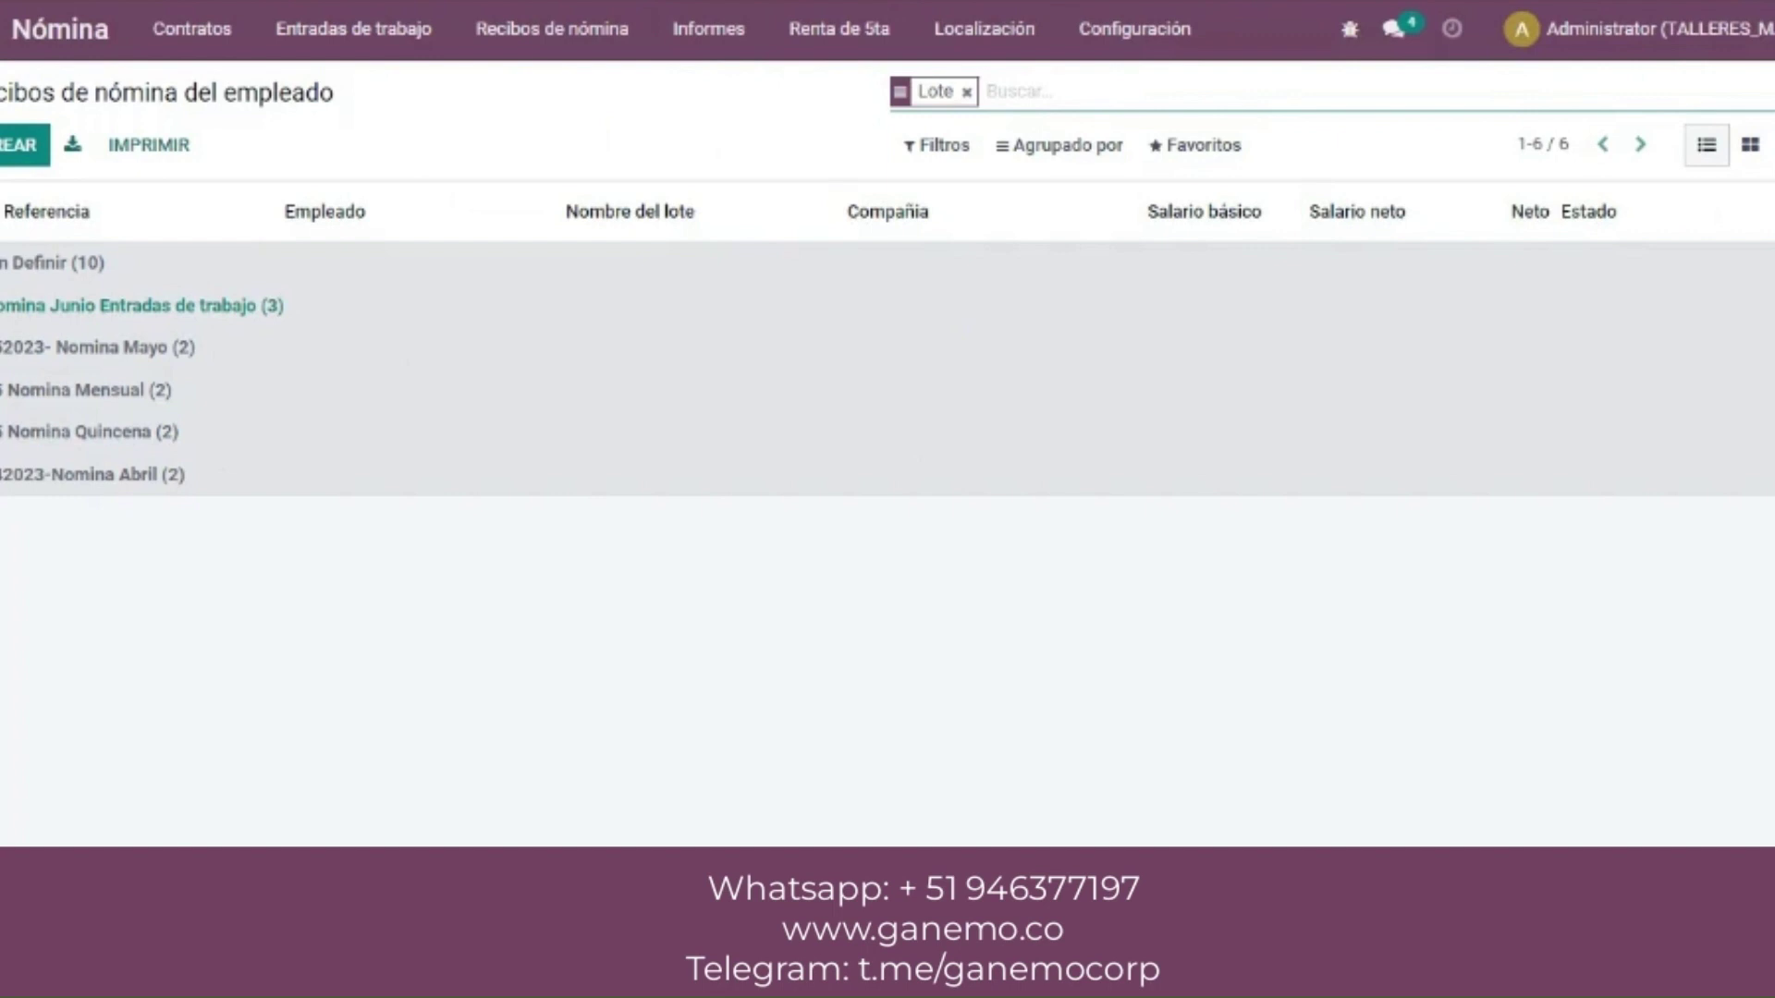
# - Filter the payslips to June 2023 and expand the Nomina Junio Entradas de trabajo batch
pyautogui.click(936, 164)
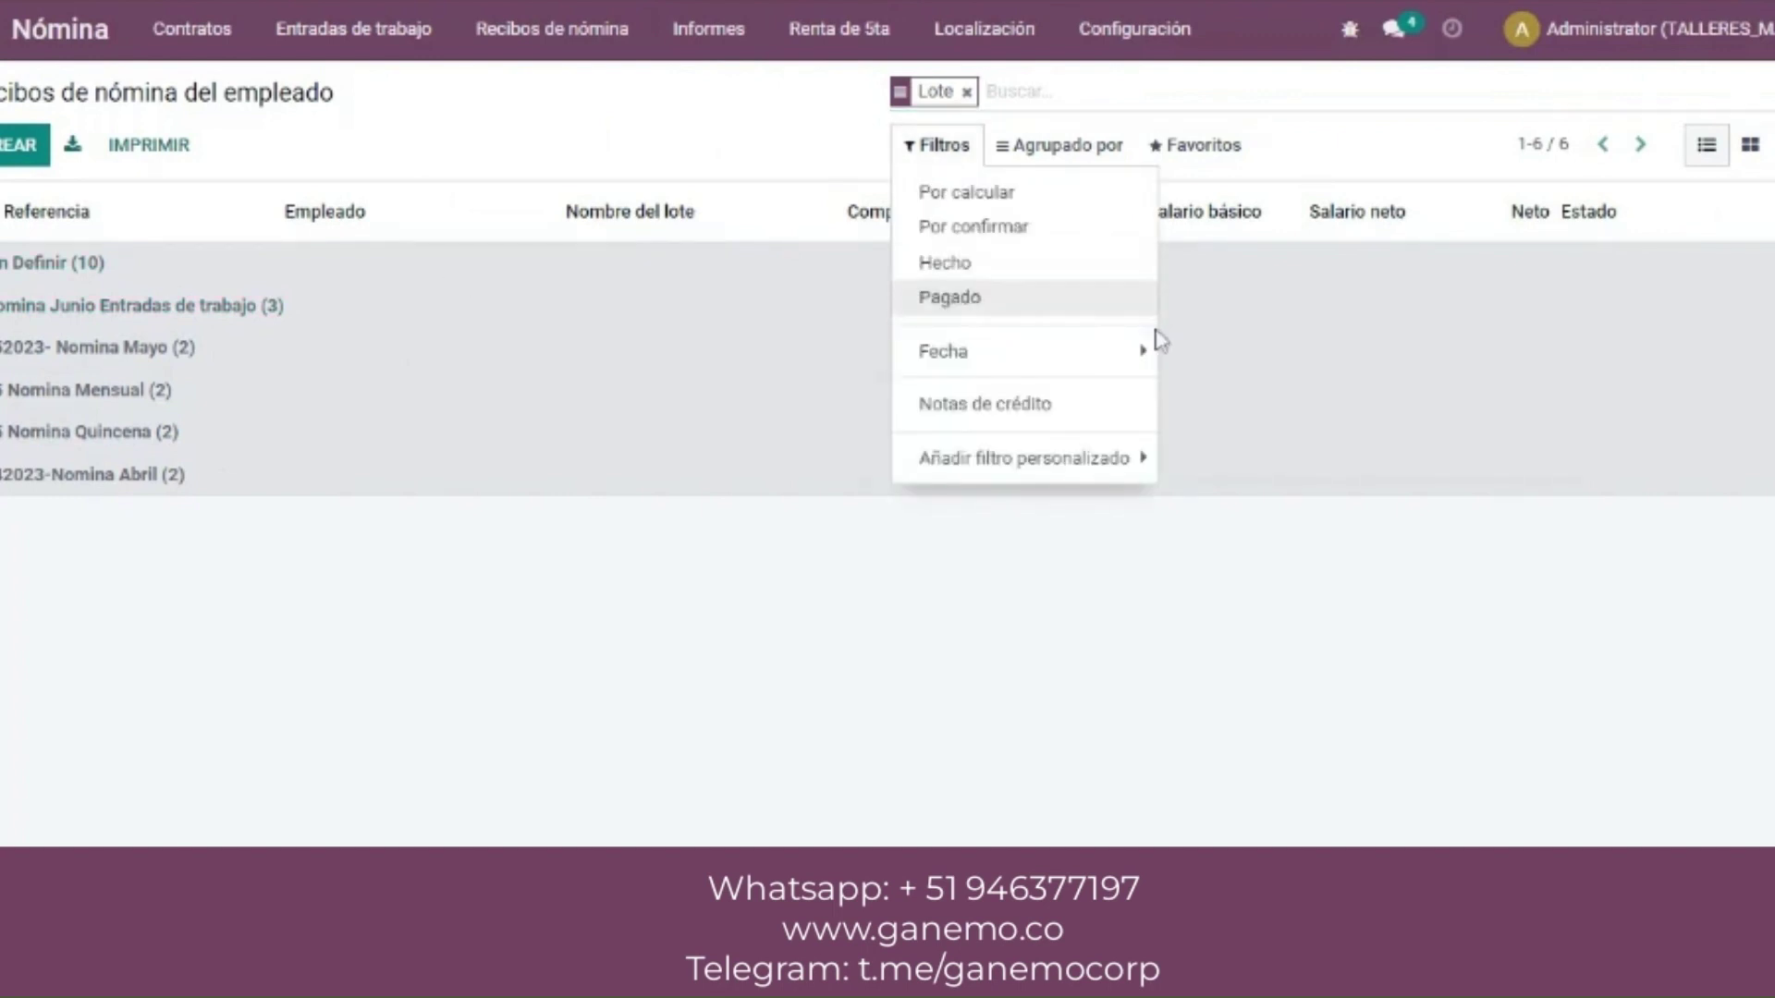
pyautogui.moveTo(1151, 351)
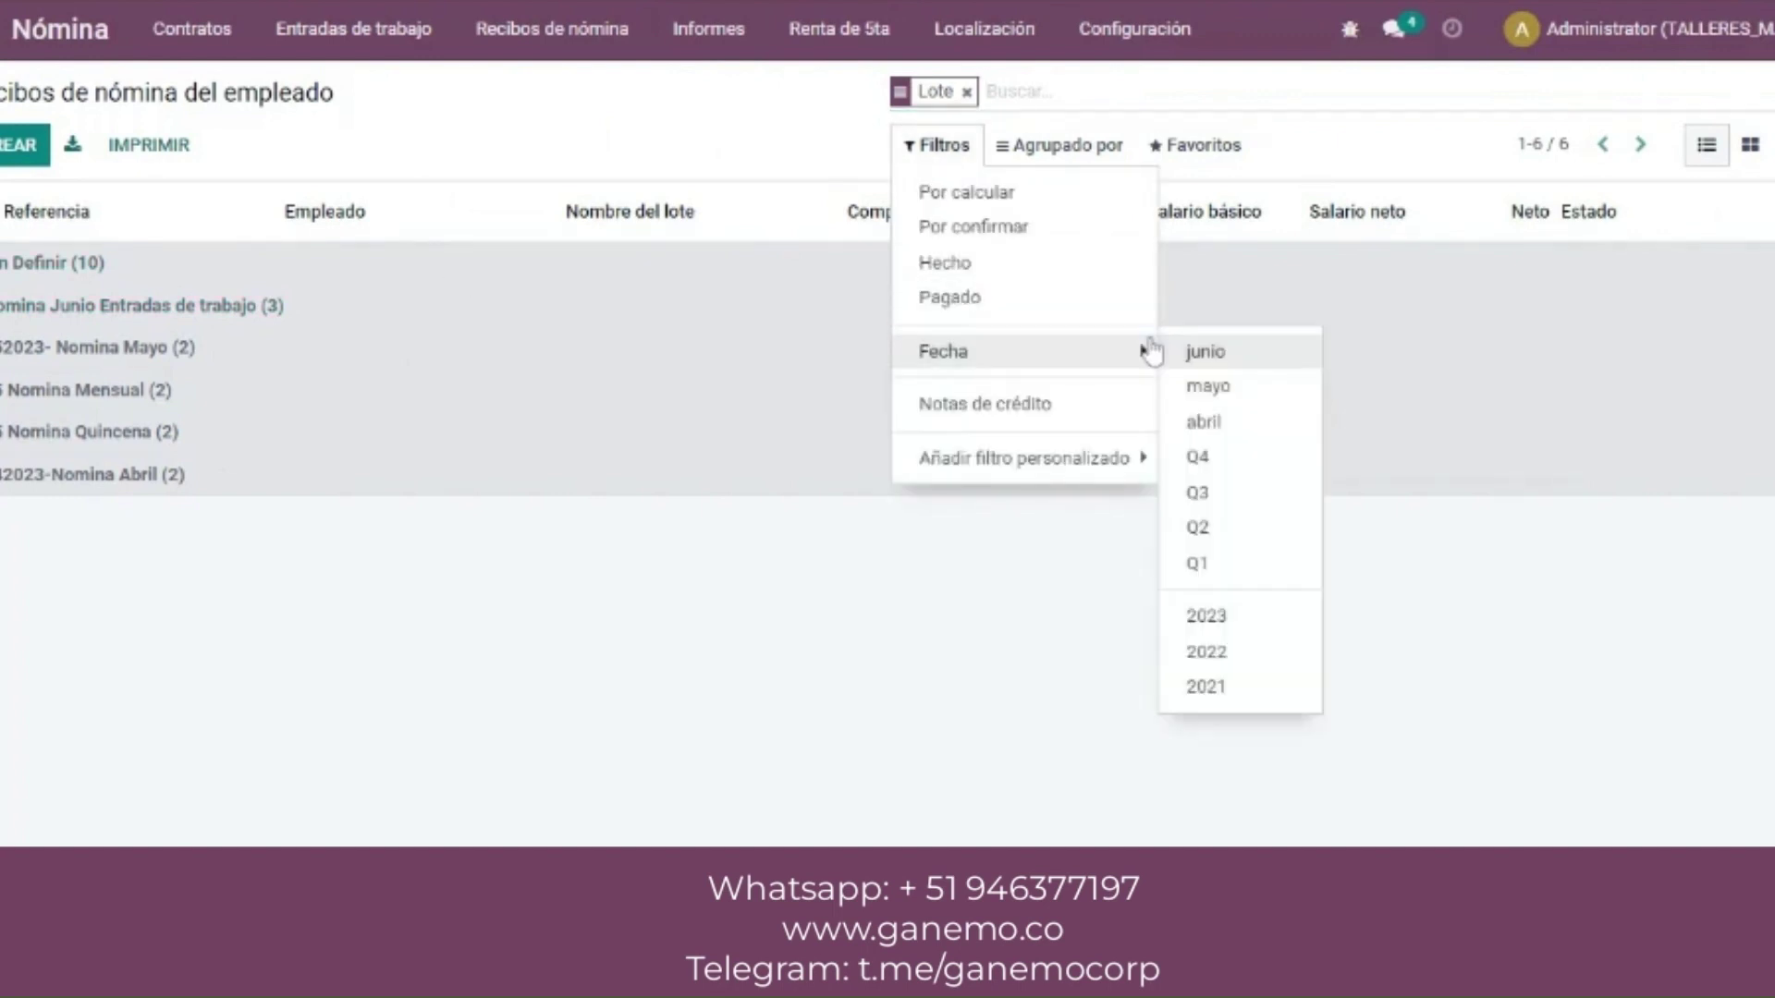
pyautogui.click(1199, 352)
pyautogui.click(515, 352)
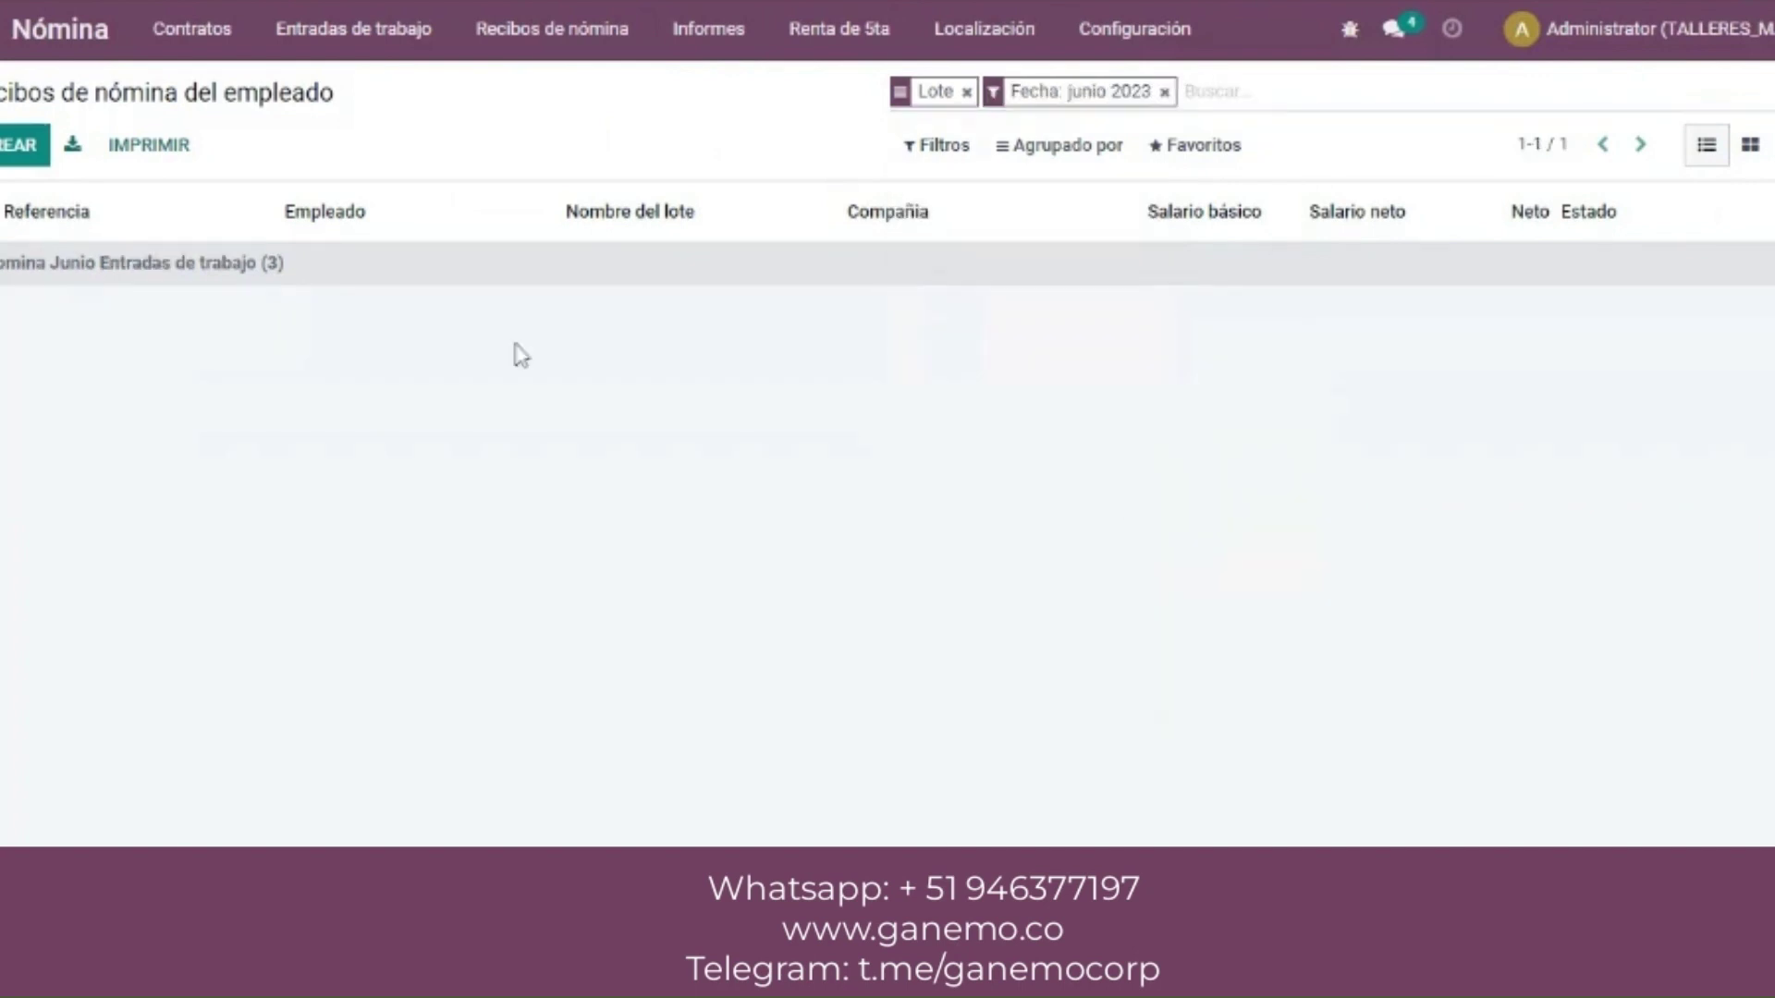
pyautogui.click(487, 274)
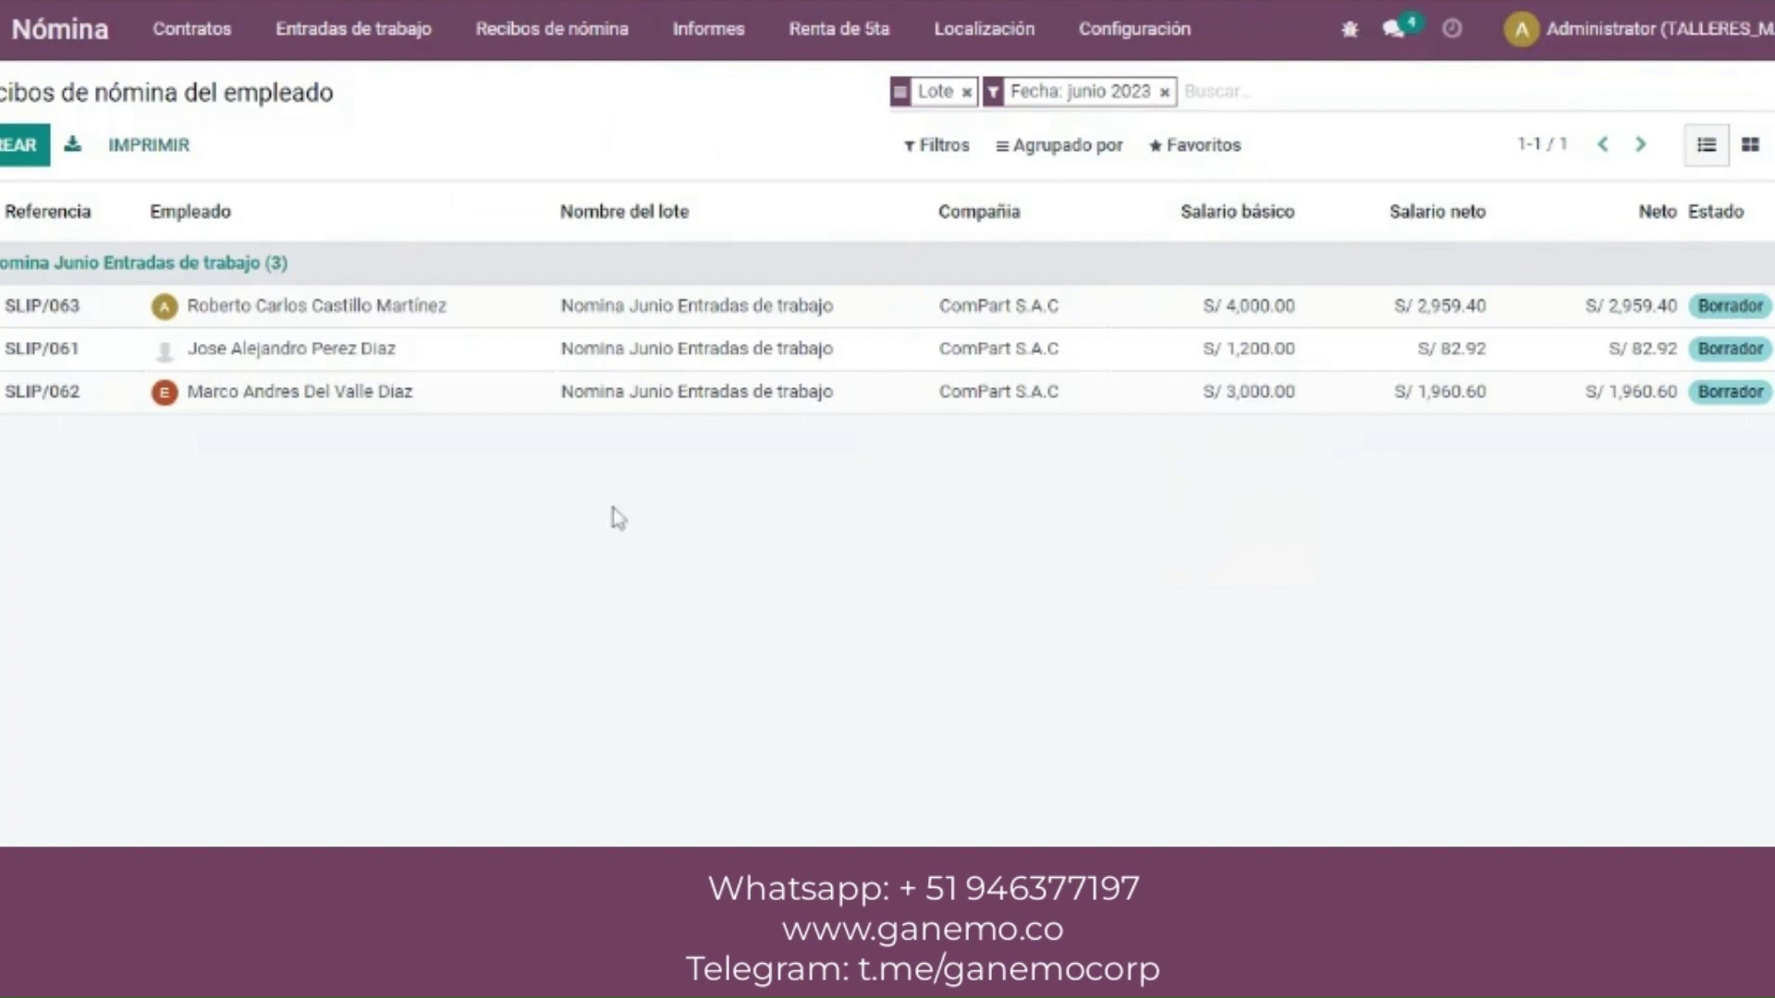
# - Open payslip SLIP/061 and review its salary calculation lines, including the pension system bases, worker deductions and employer contributions
pyautogui.click(753, 358)
pyautogui.click(550, 649)
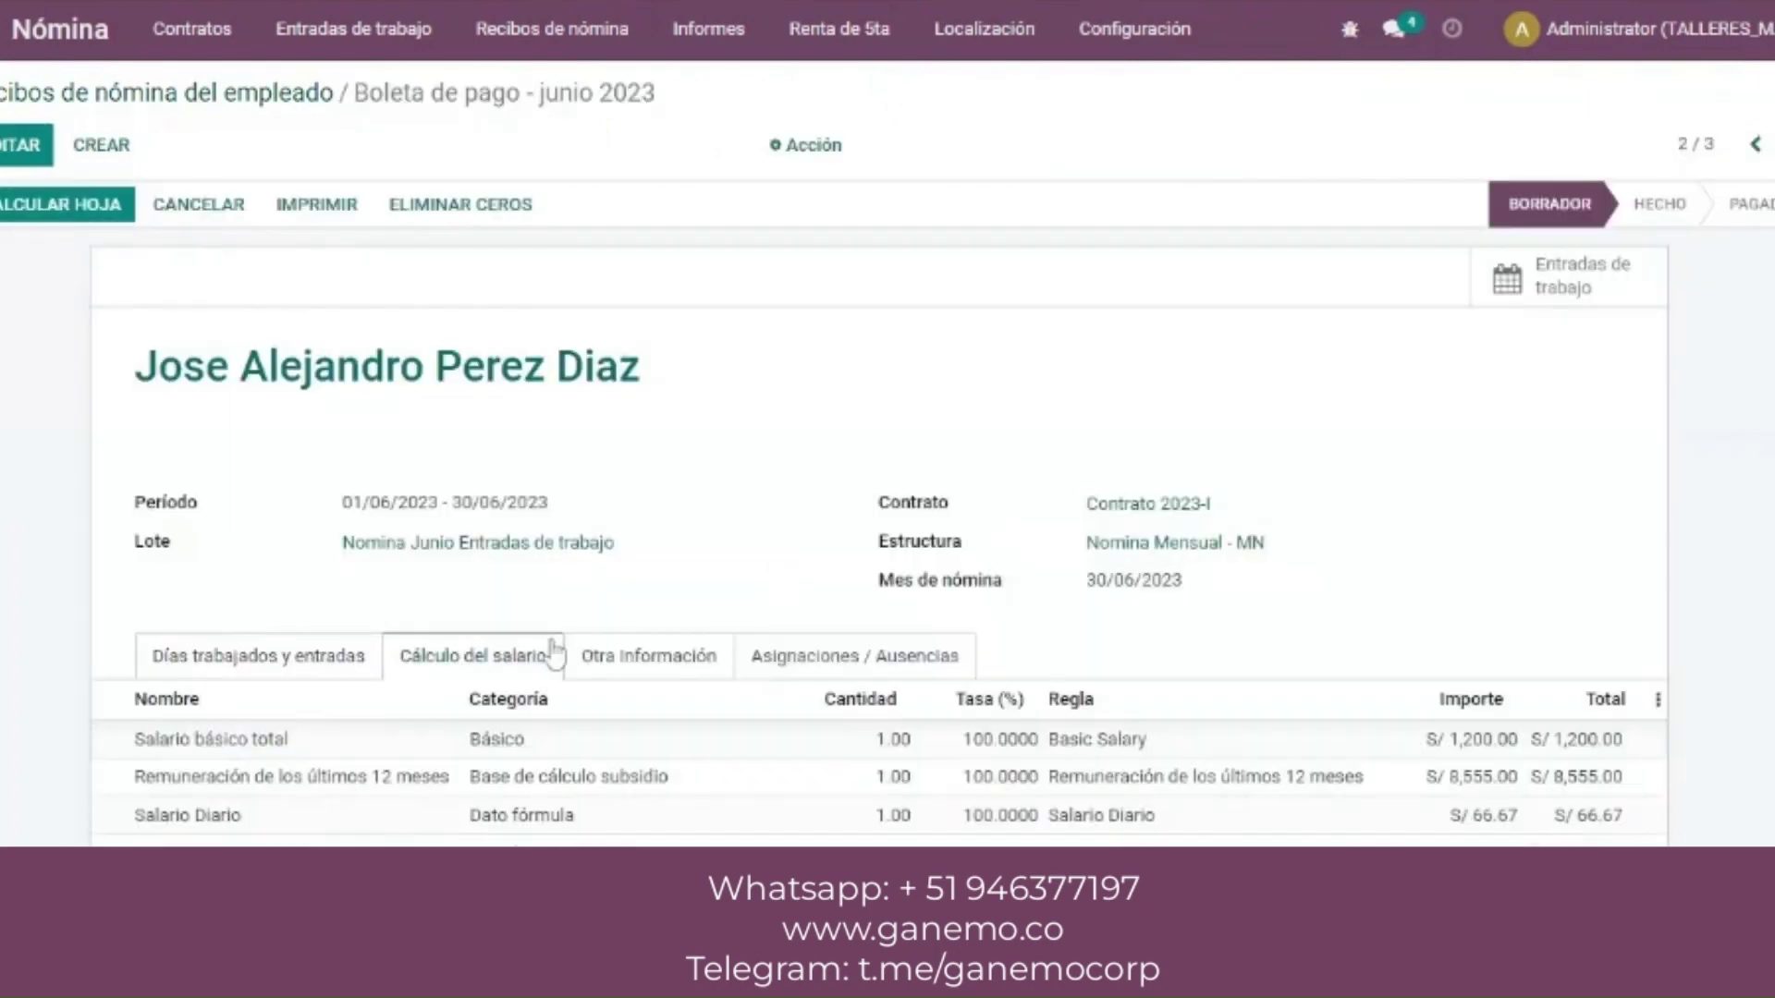
pyautogui.scroll(-6, 892, 351)
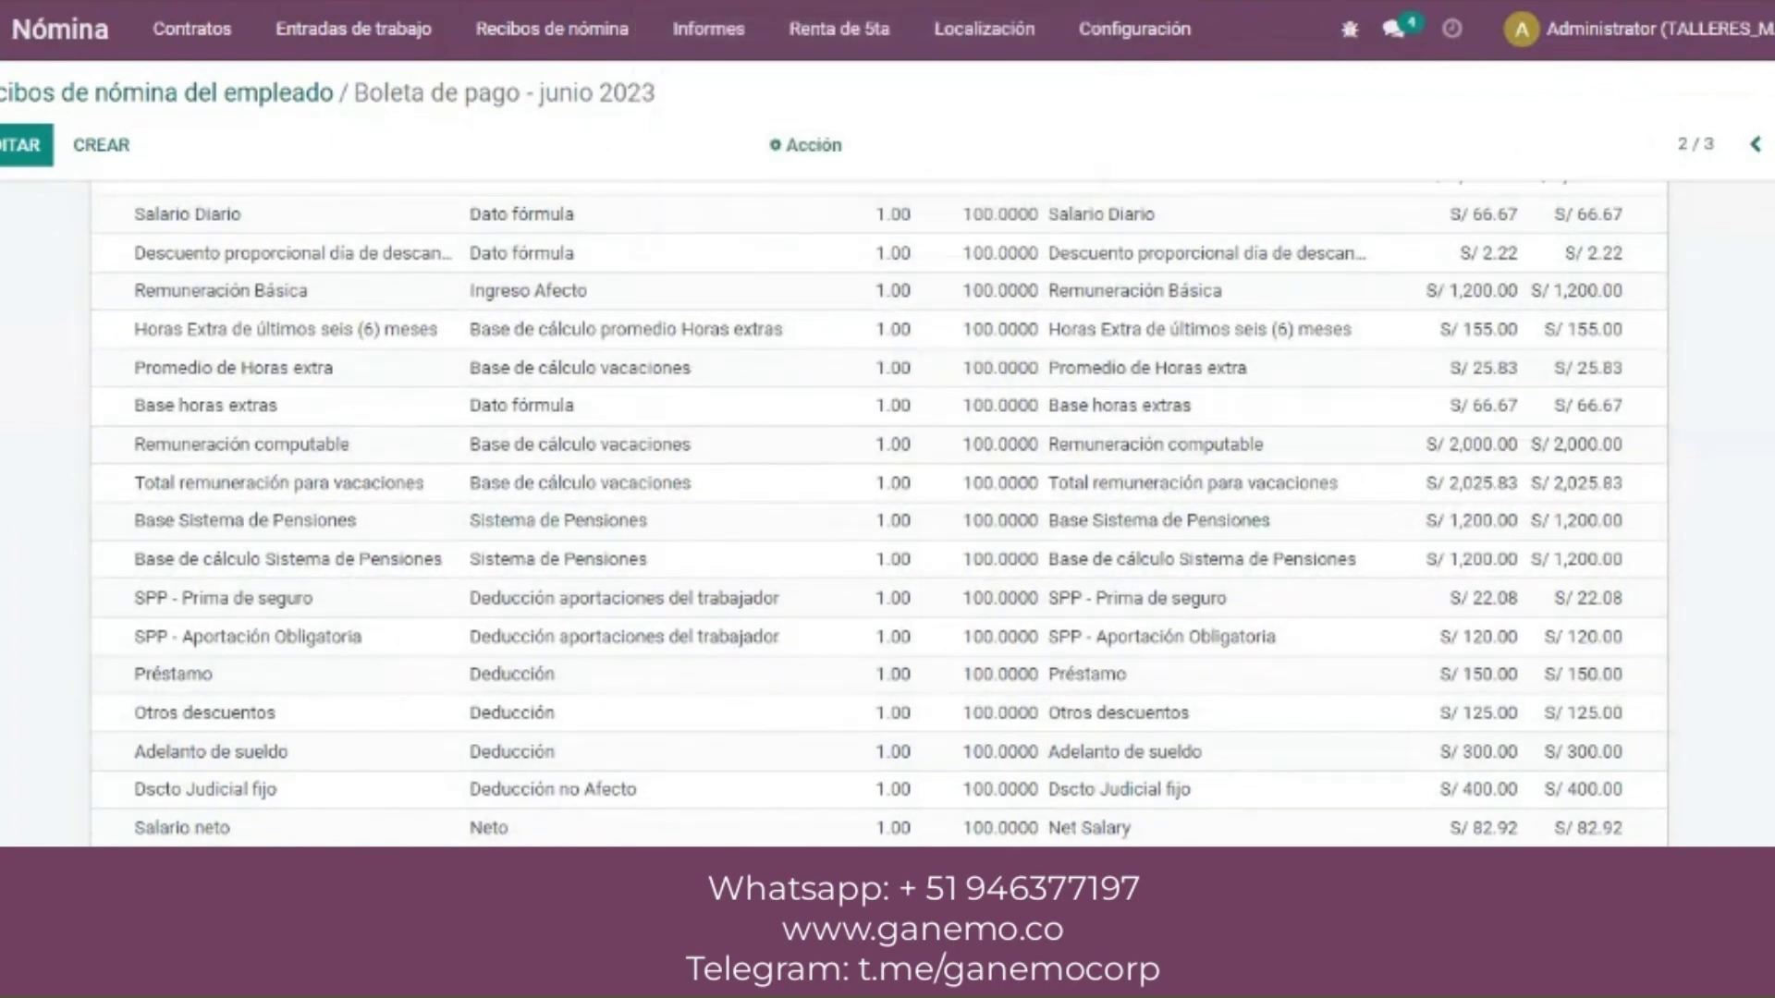
pyautogui.scroll(-5, 749, 517)
pyautogui.scroll(3, 749, 518)
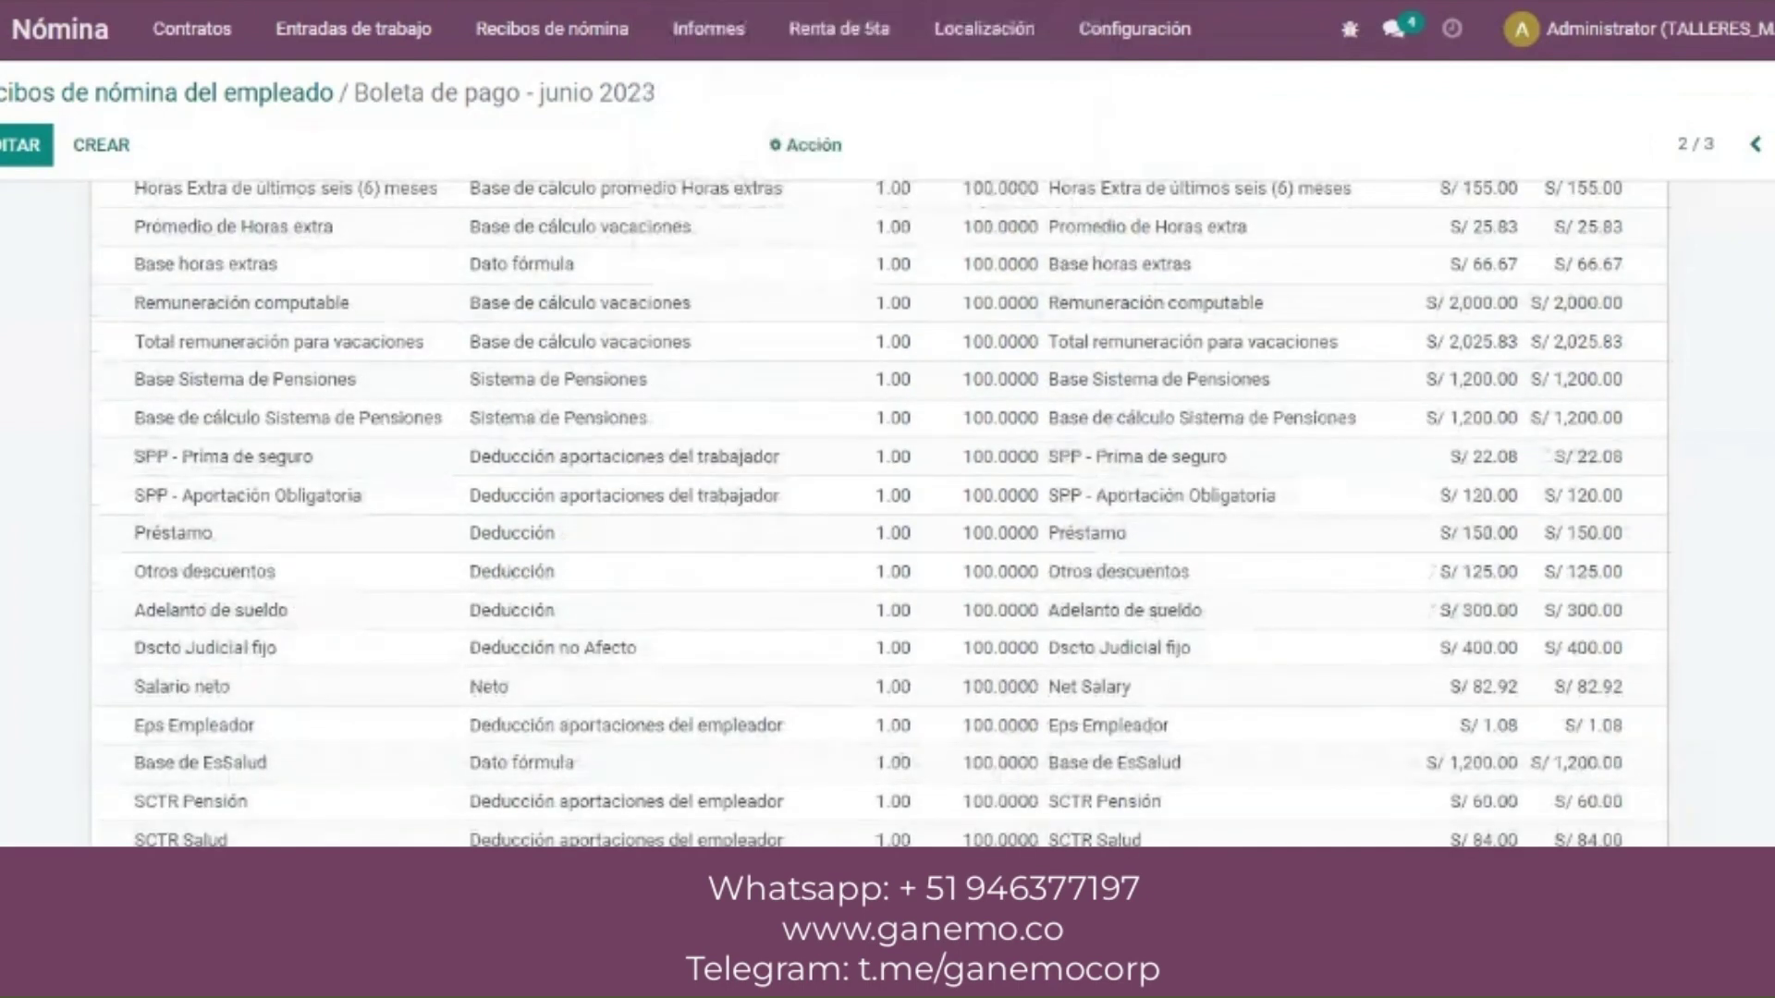
pyautogui.scroll(3, 270, 467)
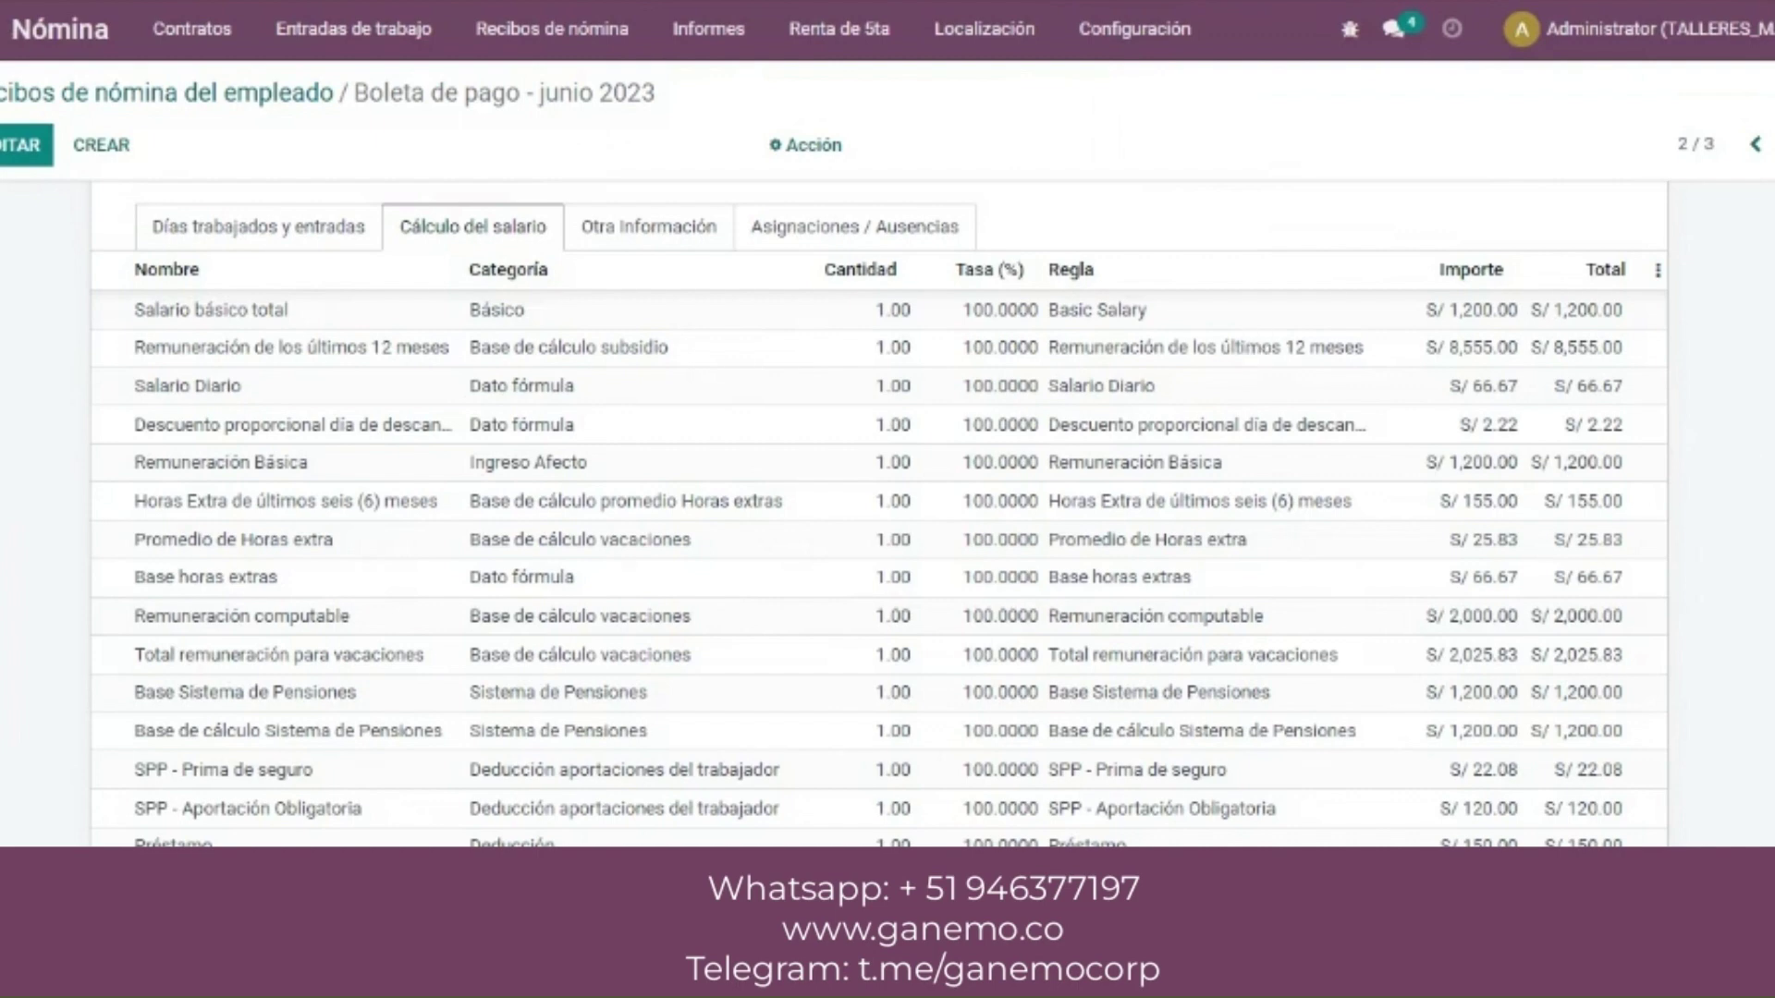
pyautogui.scroll(2, 878, 518)
pyautogui.scroll(1, 1398, 289)
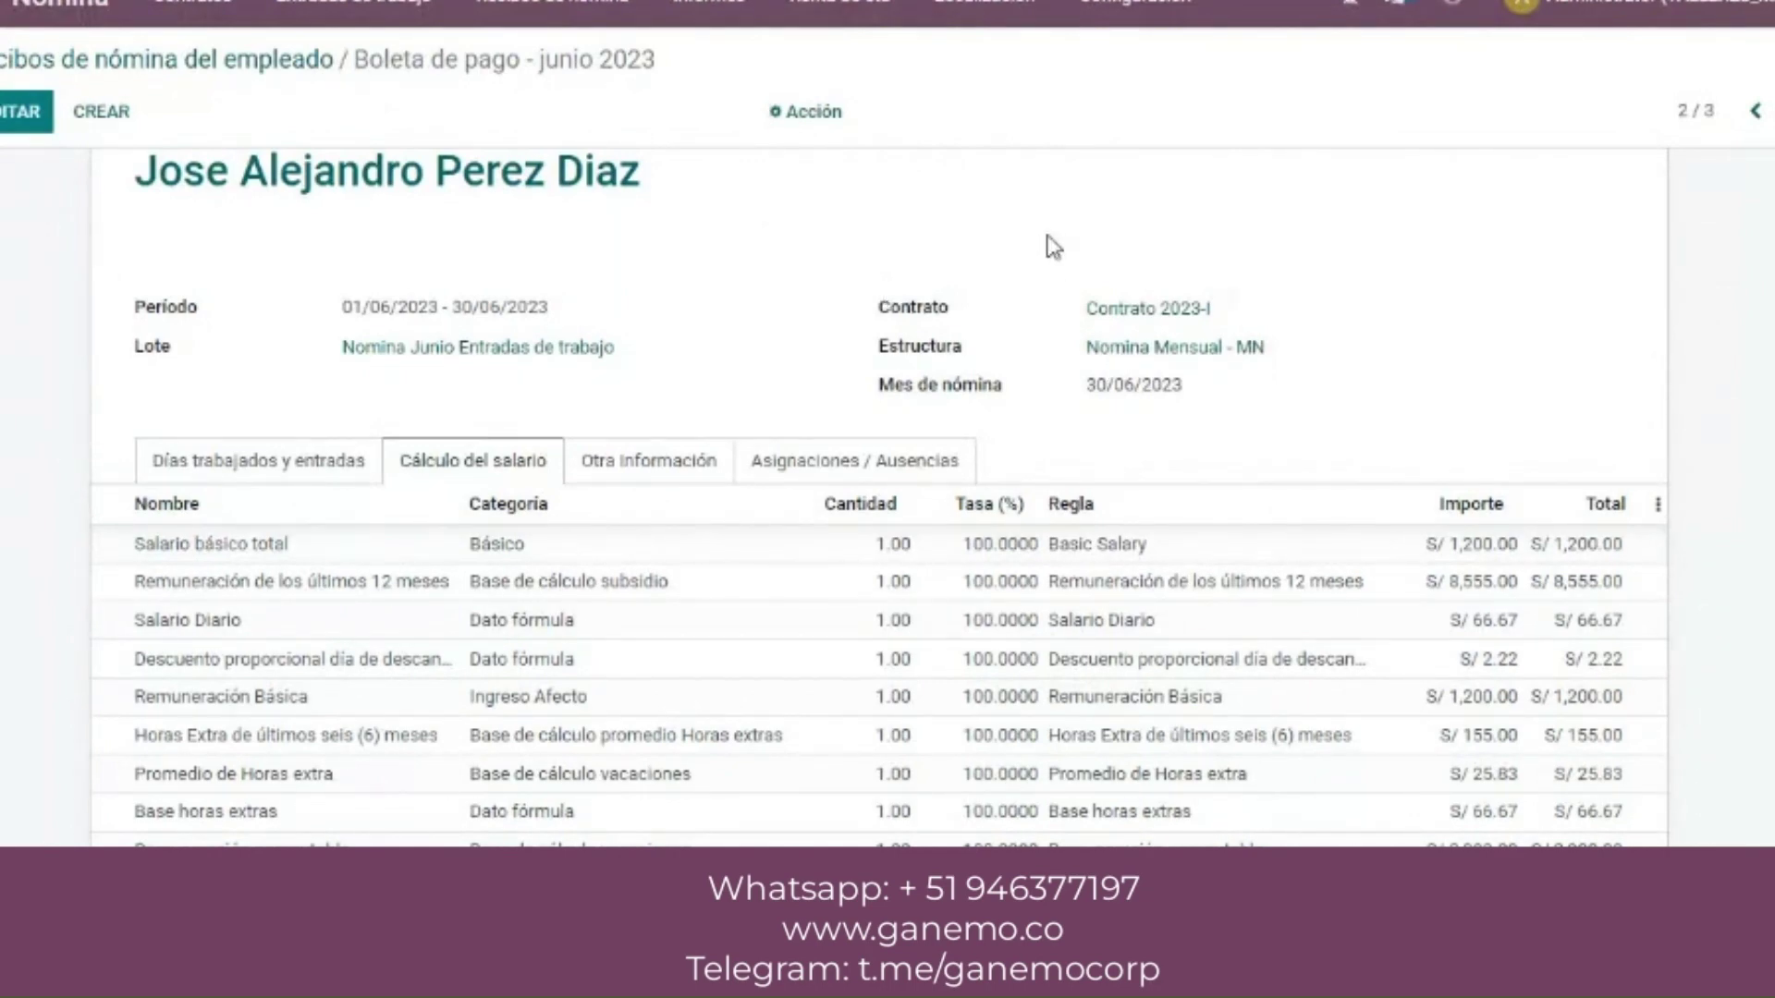
# - Generate the AFP Net report for 01/06/2023 to 30/06/2023 and download its Excel file AFPNET.xlsx
pyautogui.click(985, 7)
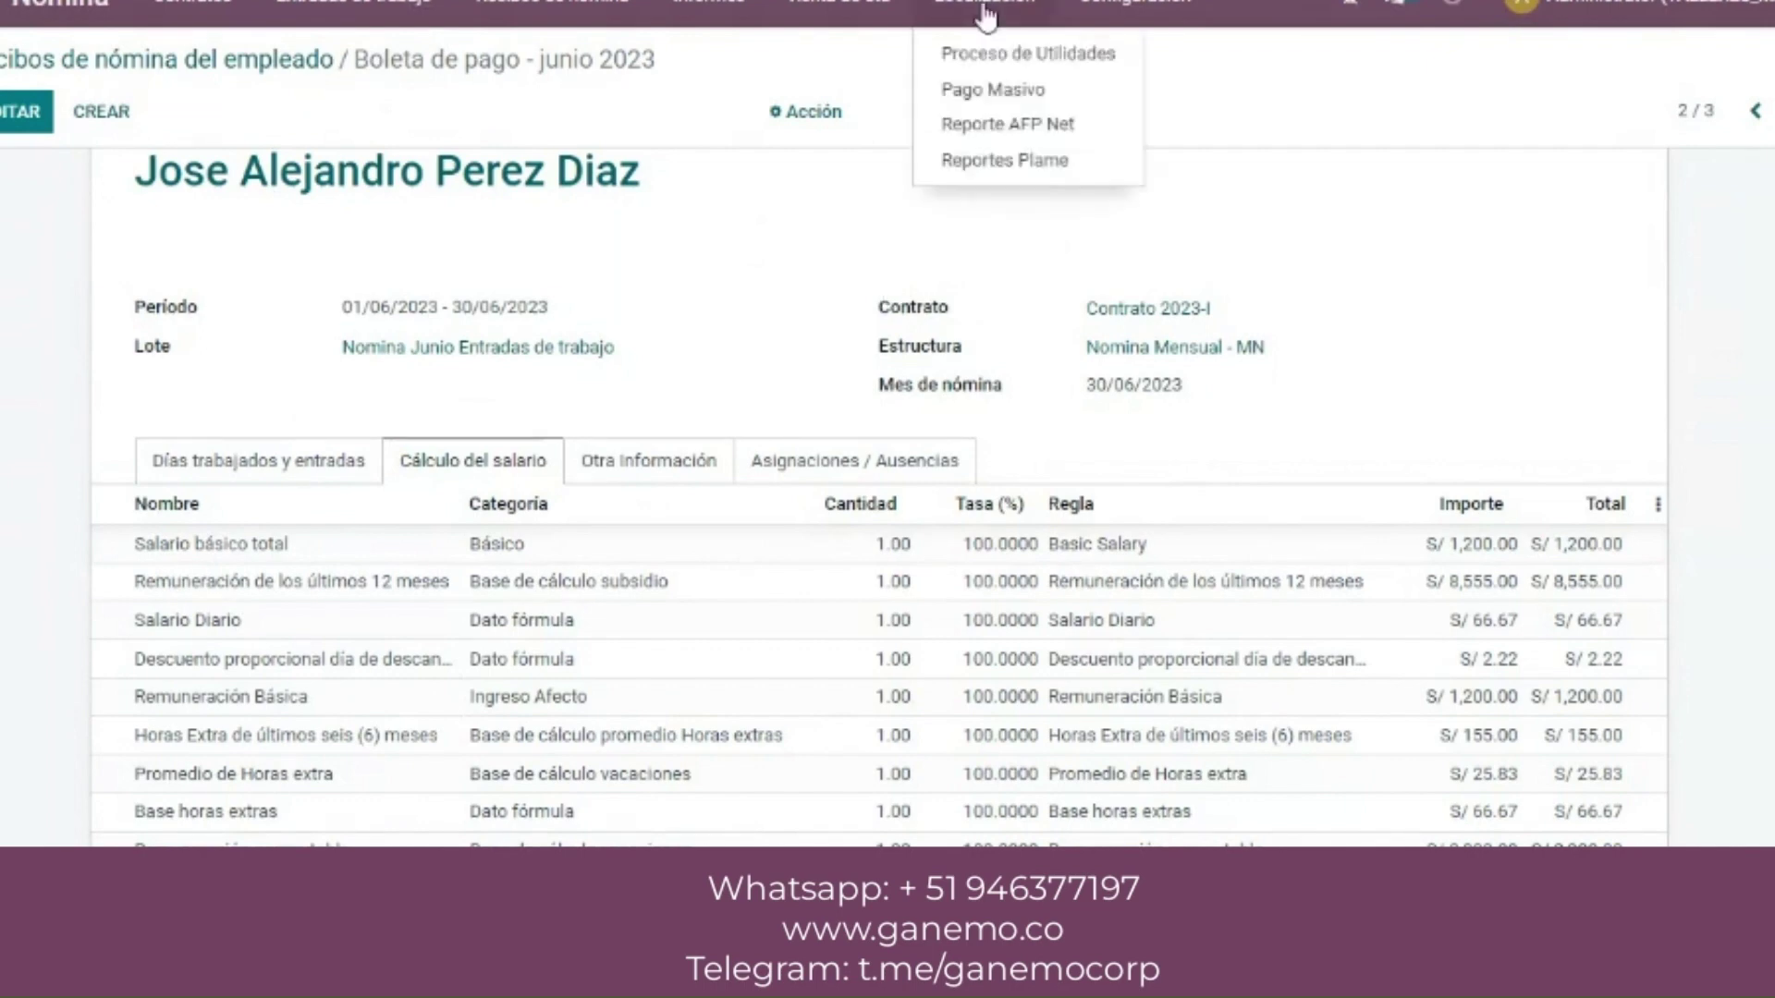
pyautogui.click(1056, 123)
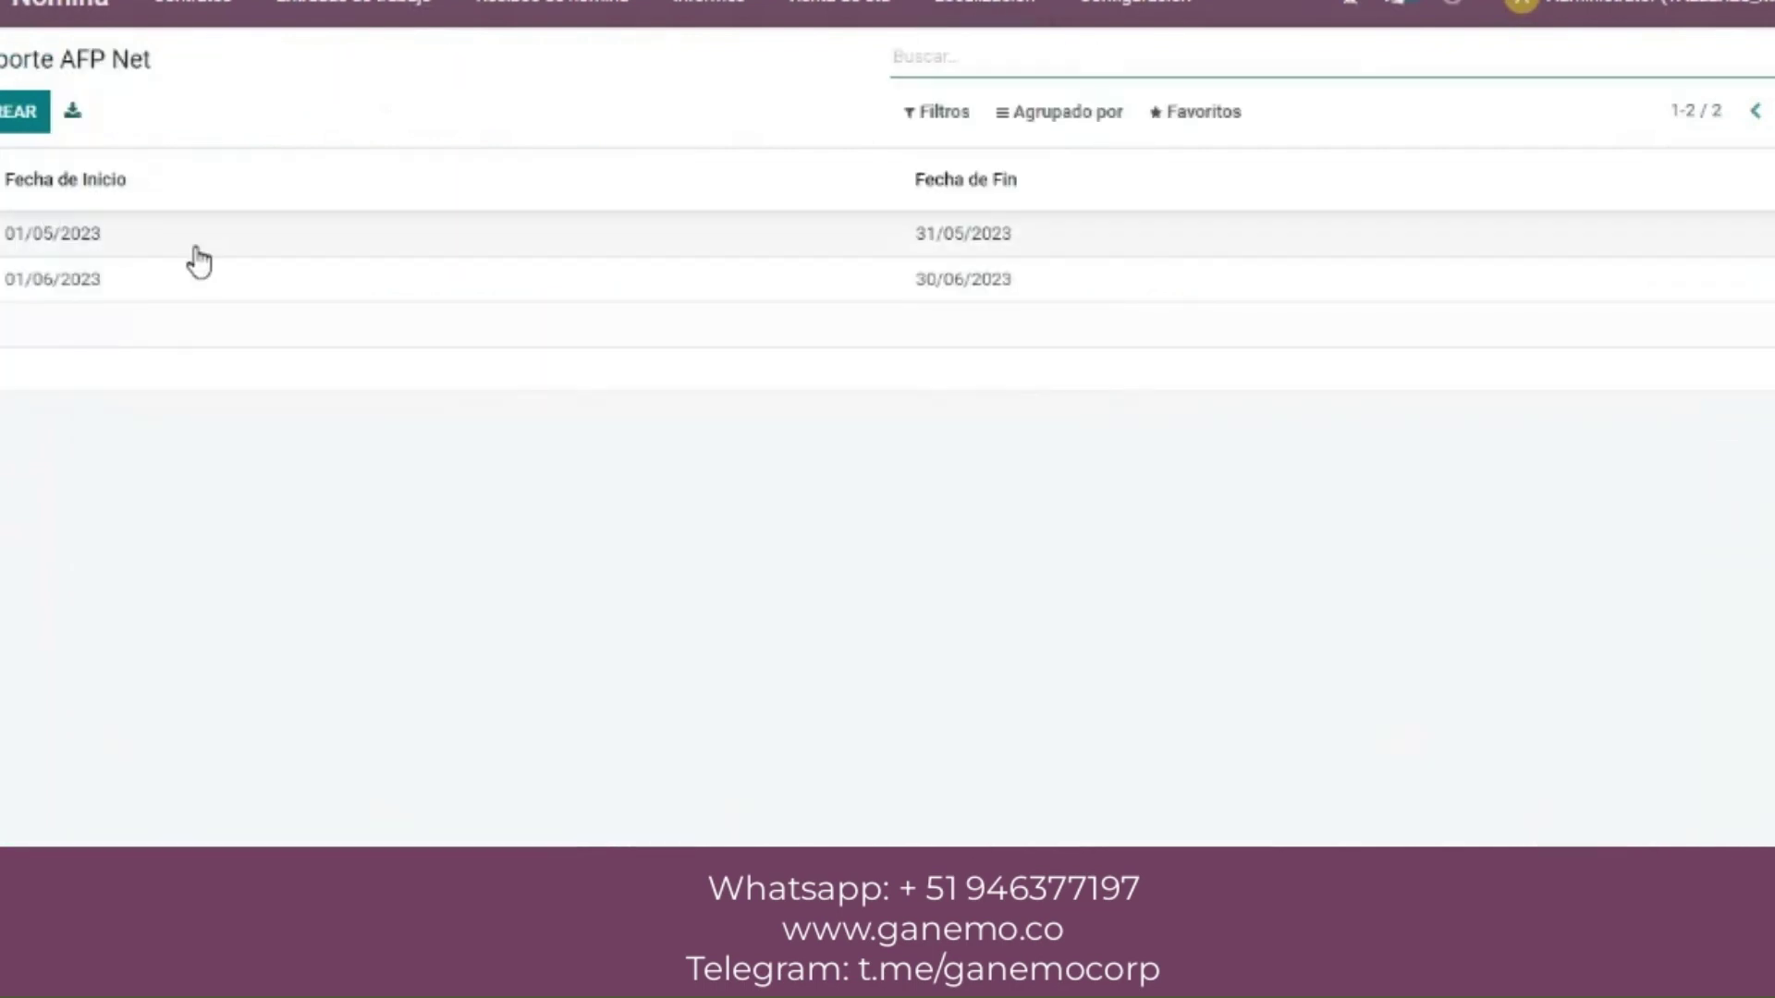
pyautogui.click(237, 277)
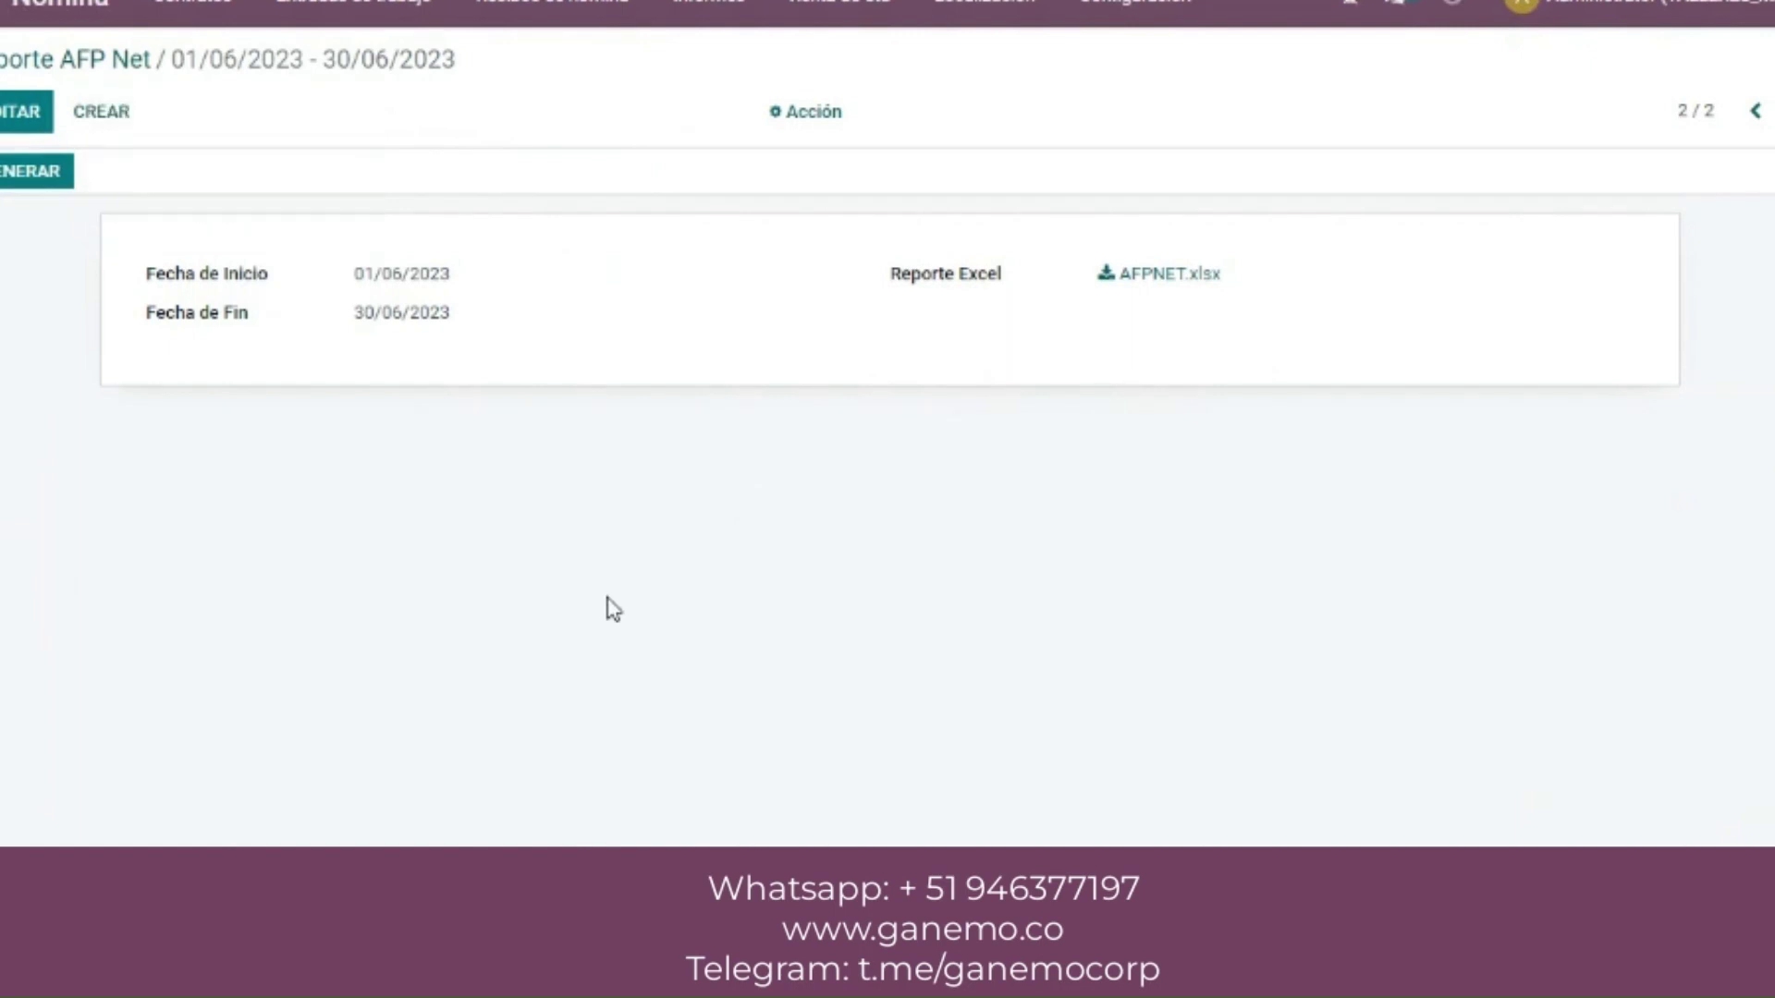
pyautogui.click(35, 176)
pyautogui.click(1155, 285)
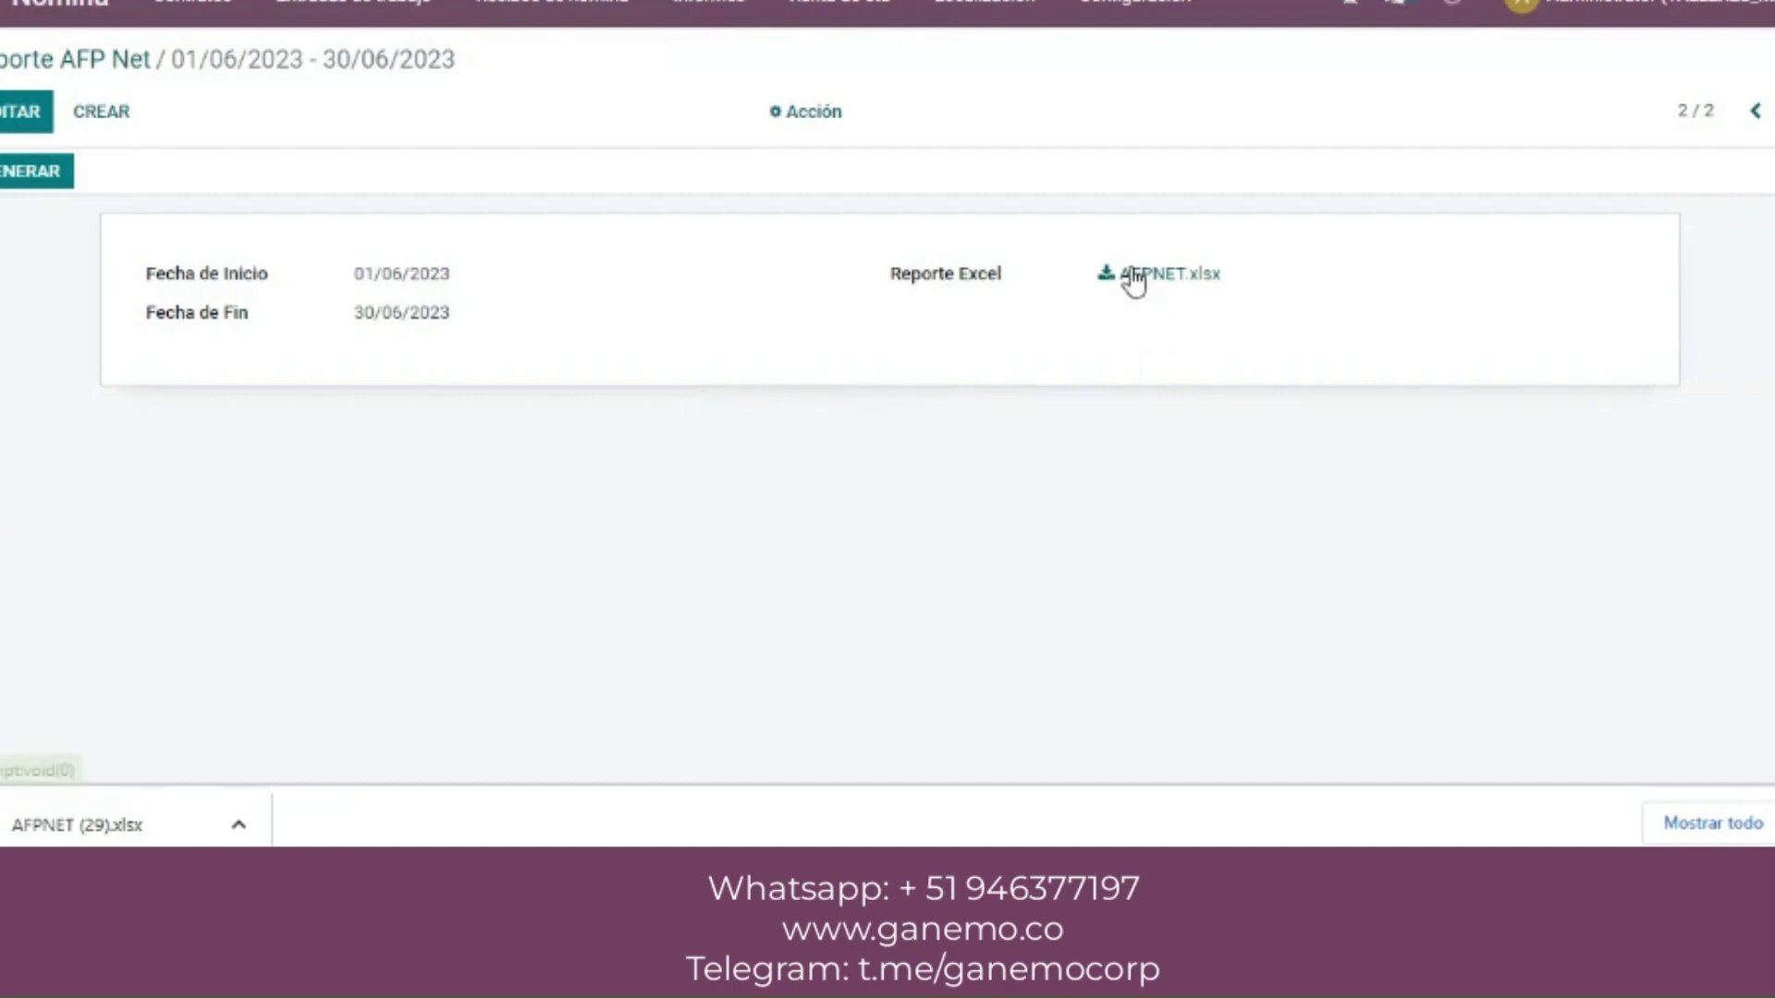
# - Open the downloaded AFPNET (29).xlsx in Excel and enable editing of the workbook
pyautogui.click(74, 806)
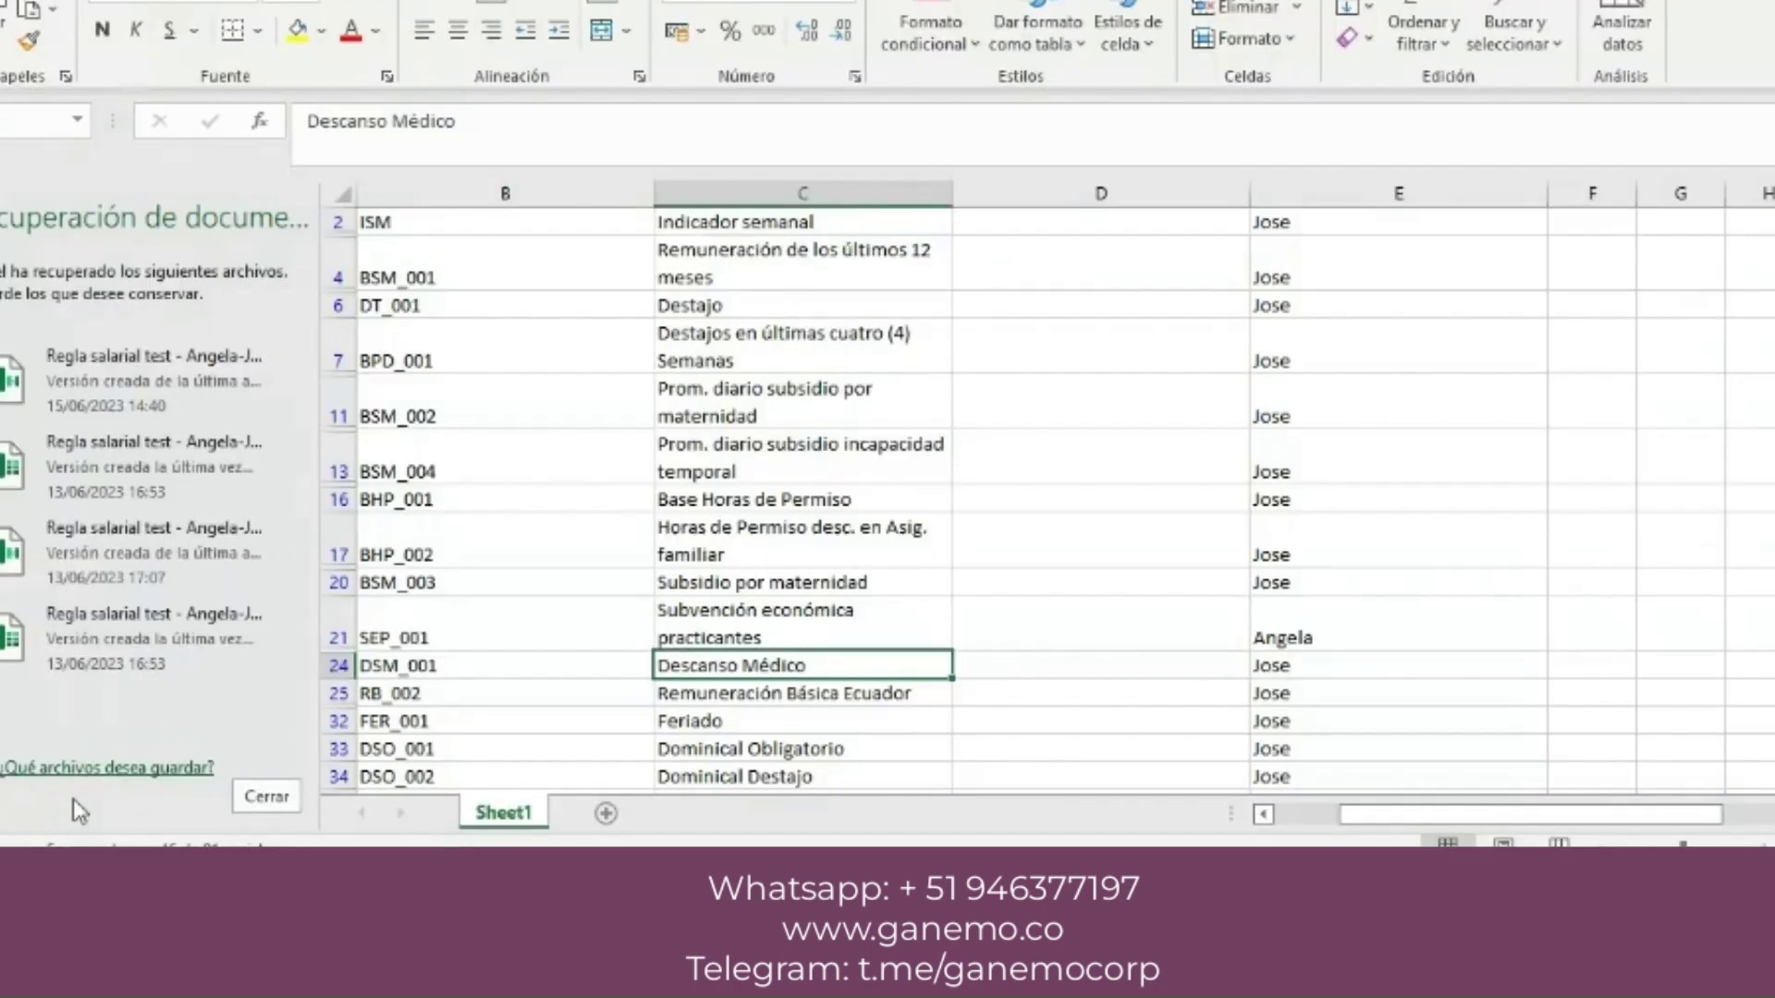
pyautogui.click(1011, 393)
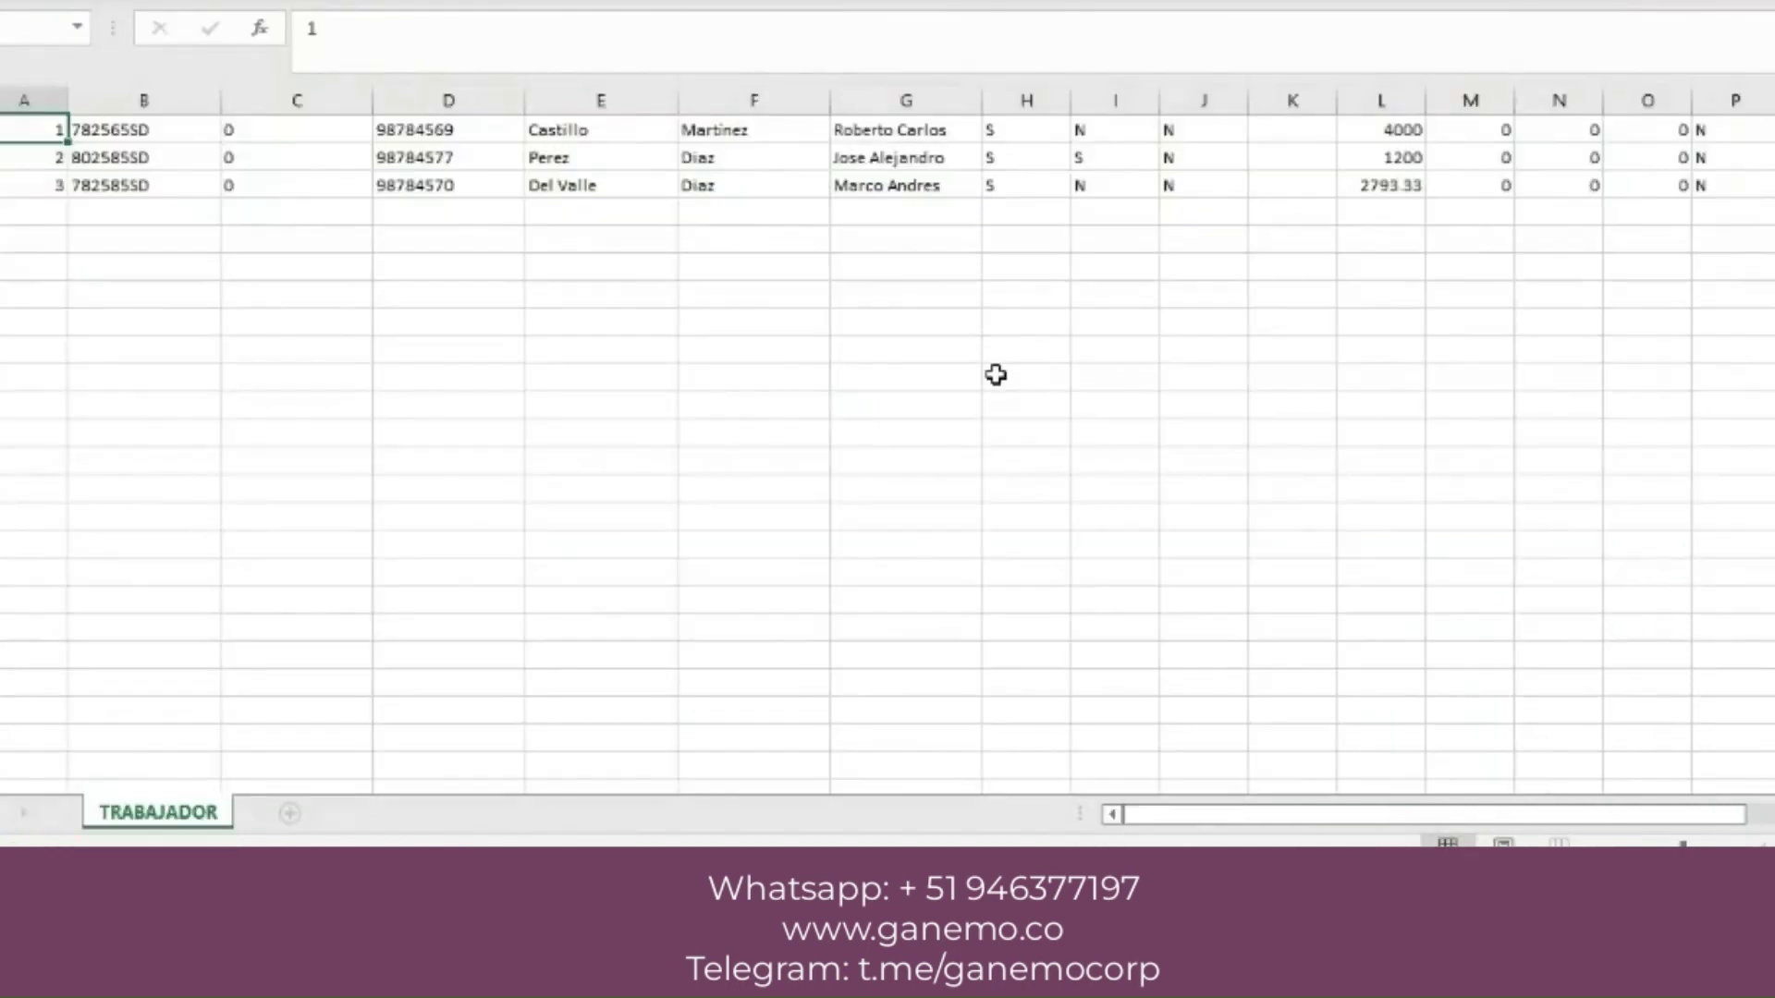
pyautogui.click(970, 349)
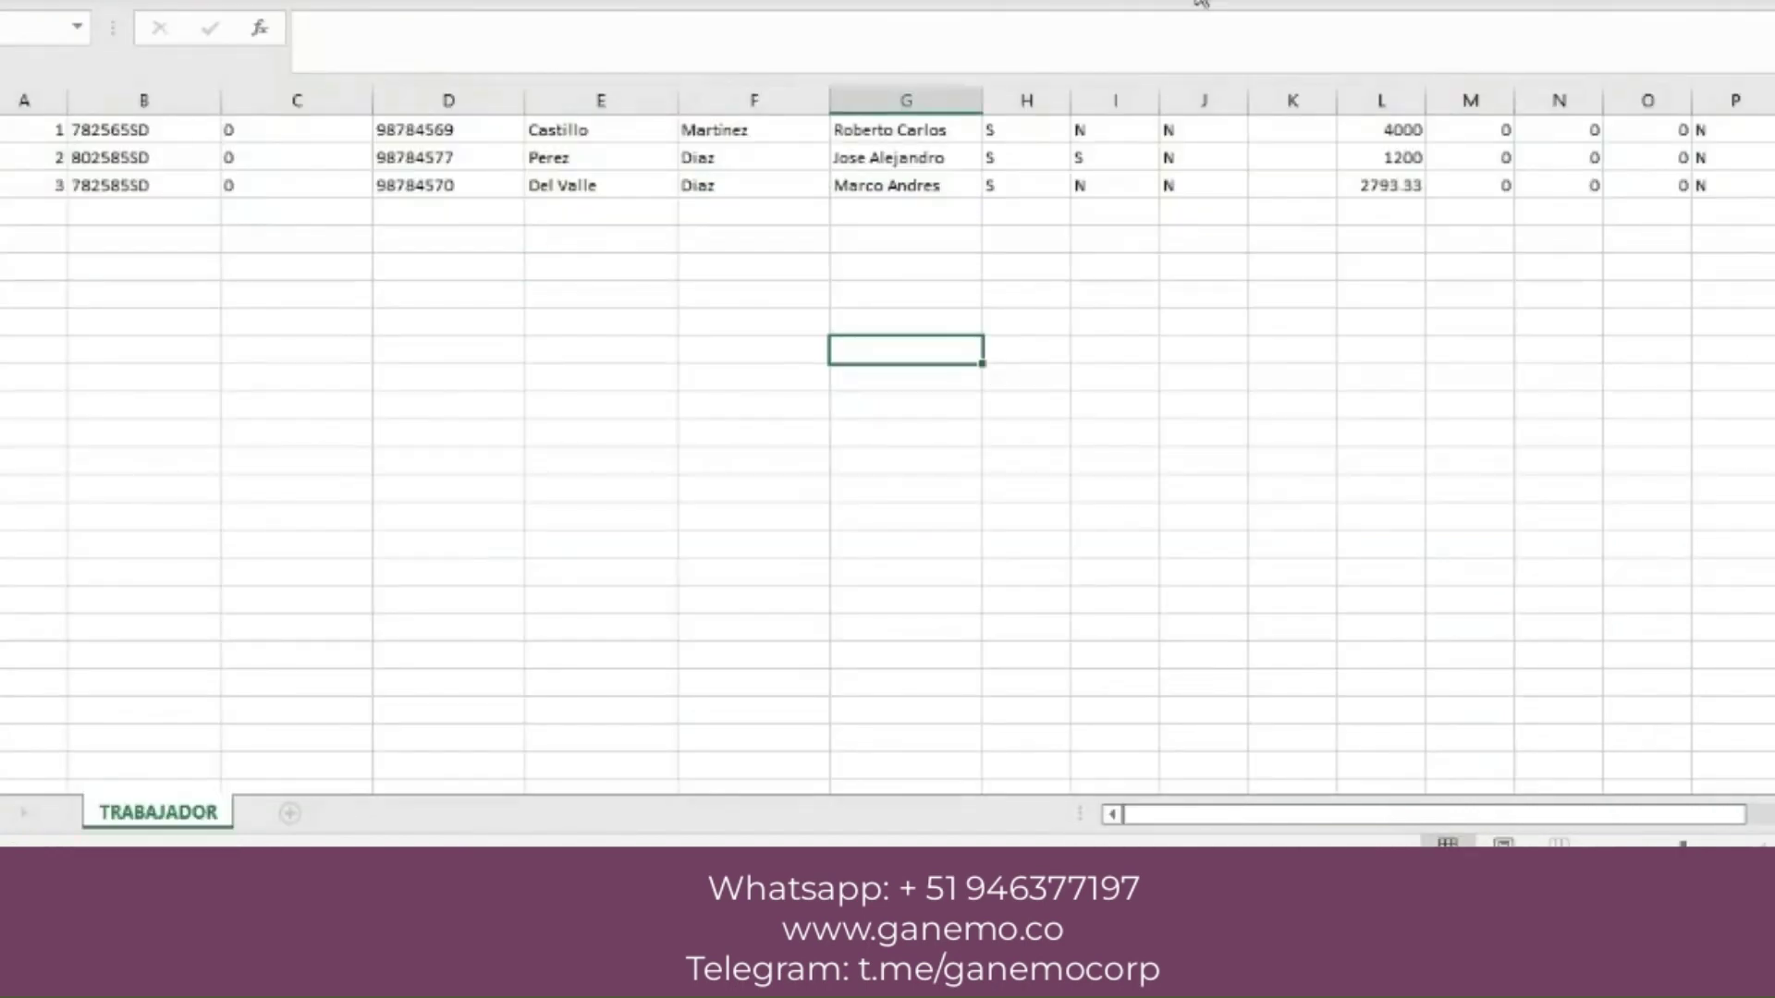
pyautogui.click(1195, 4)
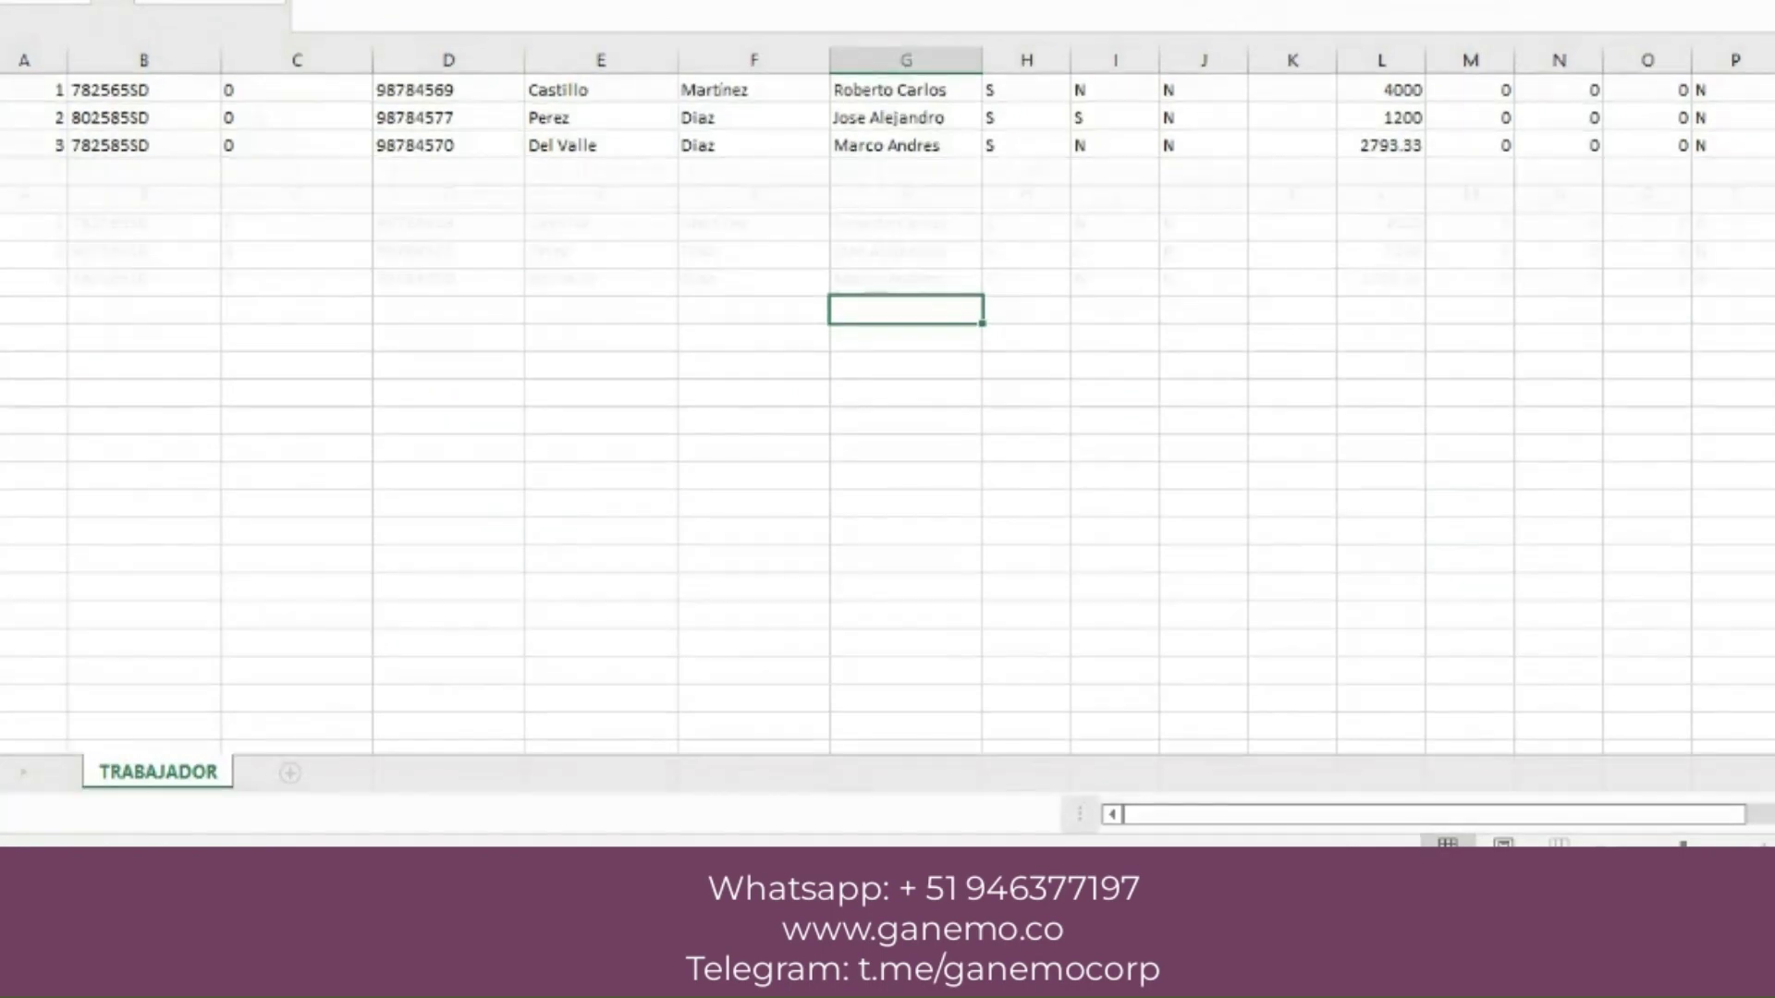
# - Examine the third worker's row on the TRABAJADOR sheet: the CUSPP code, document type, identification number and surnames
pyautogui.click(74, 275)
pyautogui.press('Right')
pyautogui.press('Right')
pyautogui.press('Right')
pyautogui.press('Right')
pyautogui.press('Right')
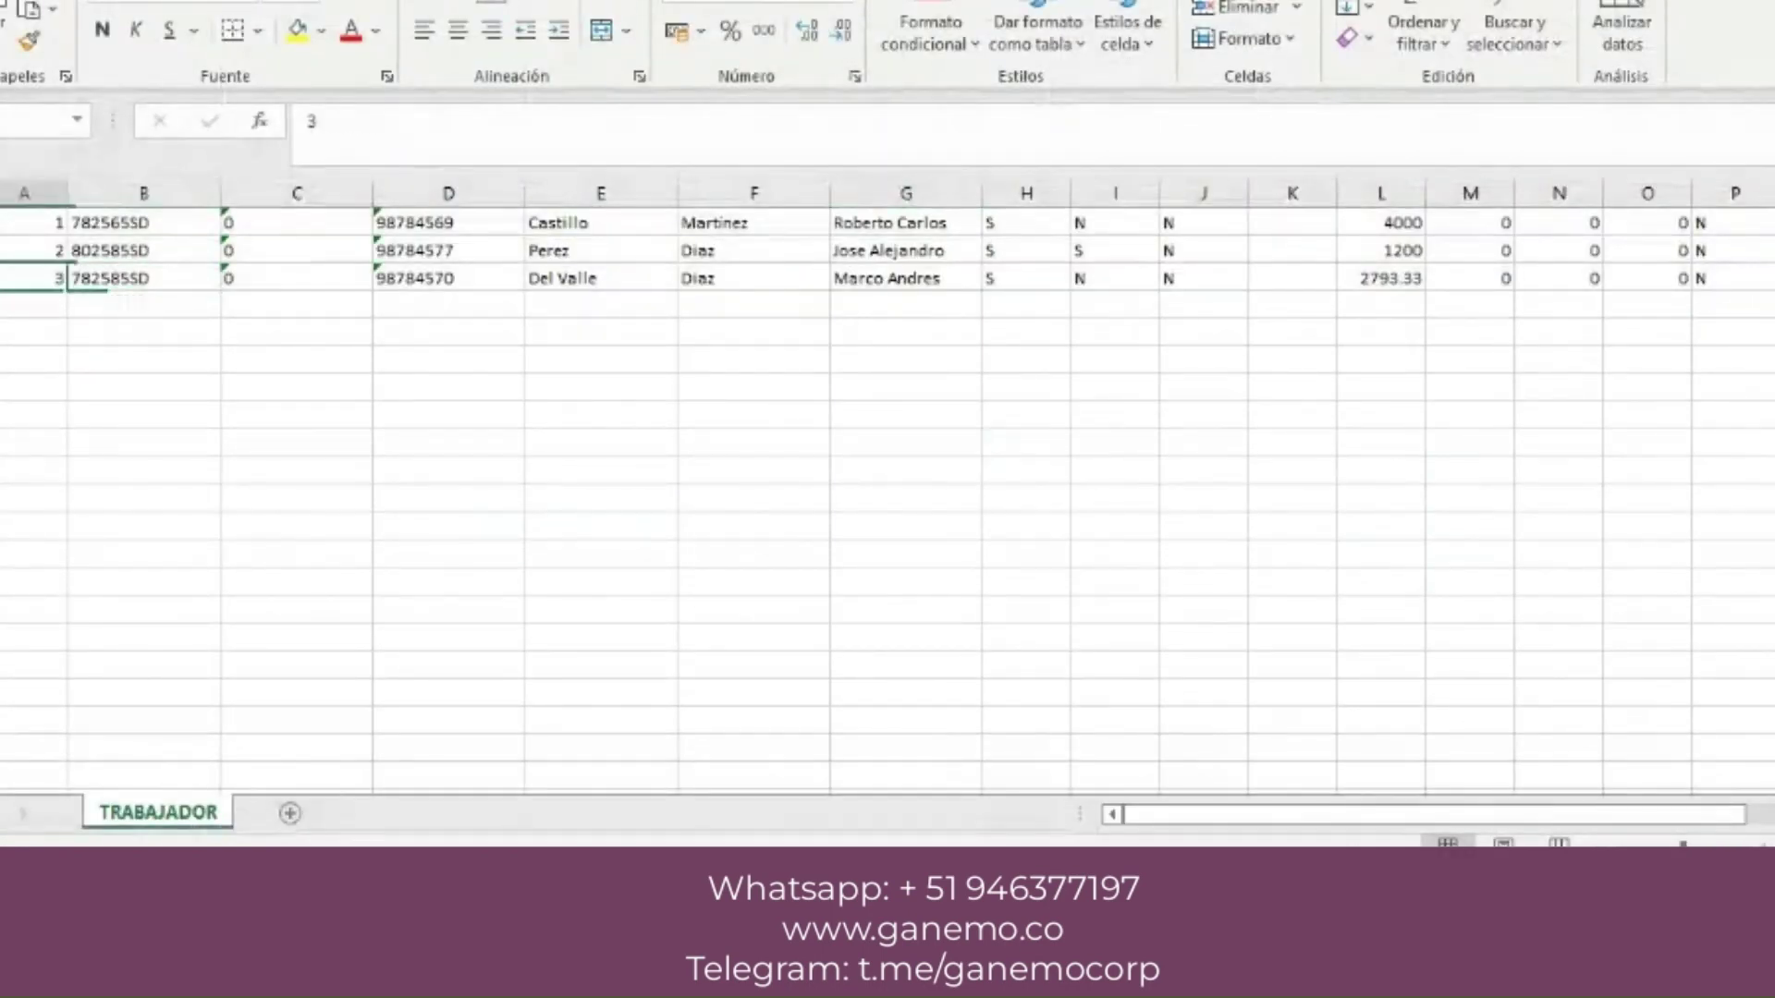
pyautogui.click(74, 274)
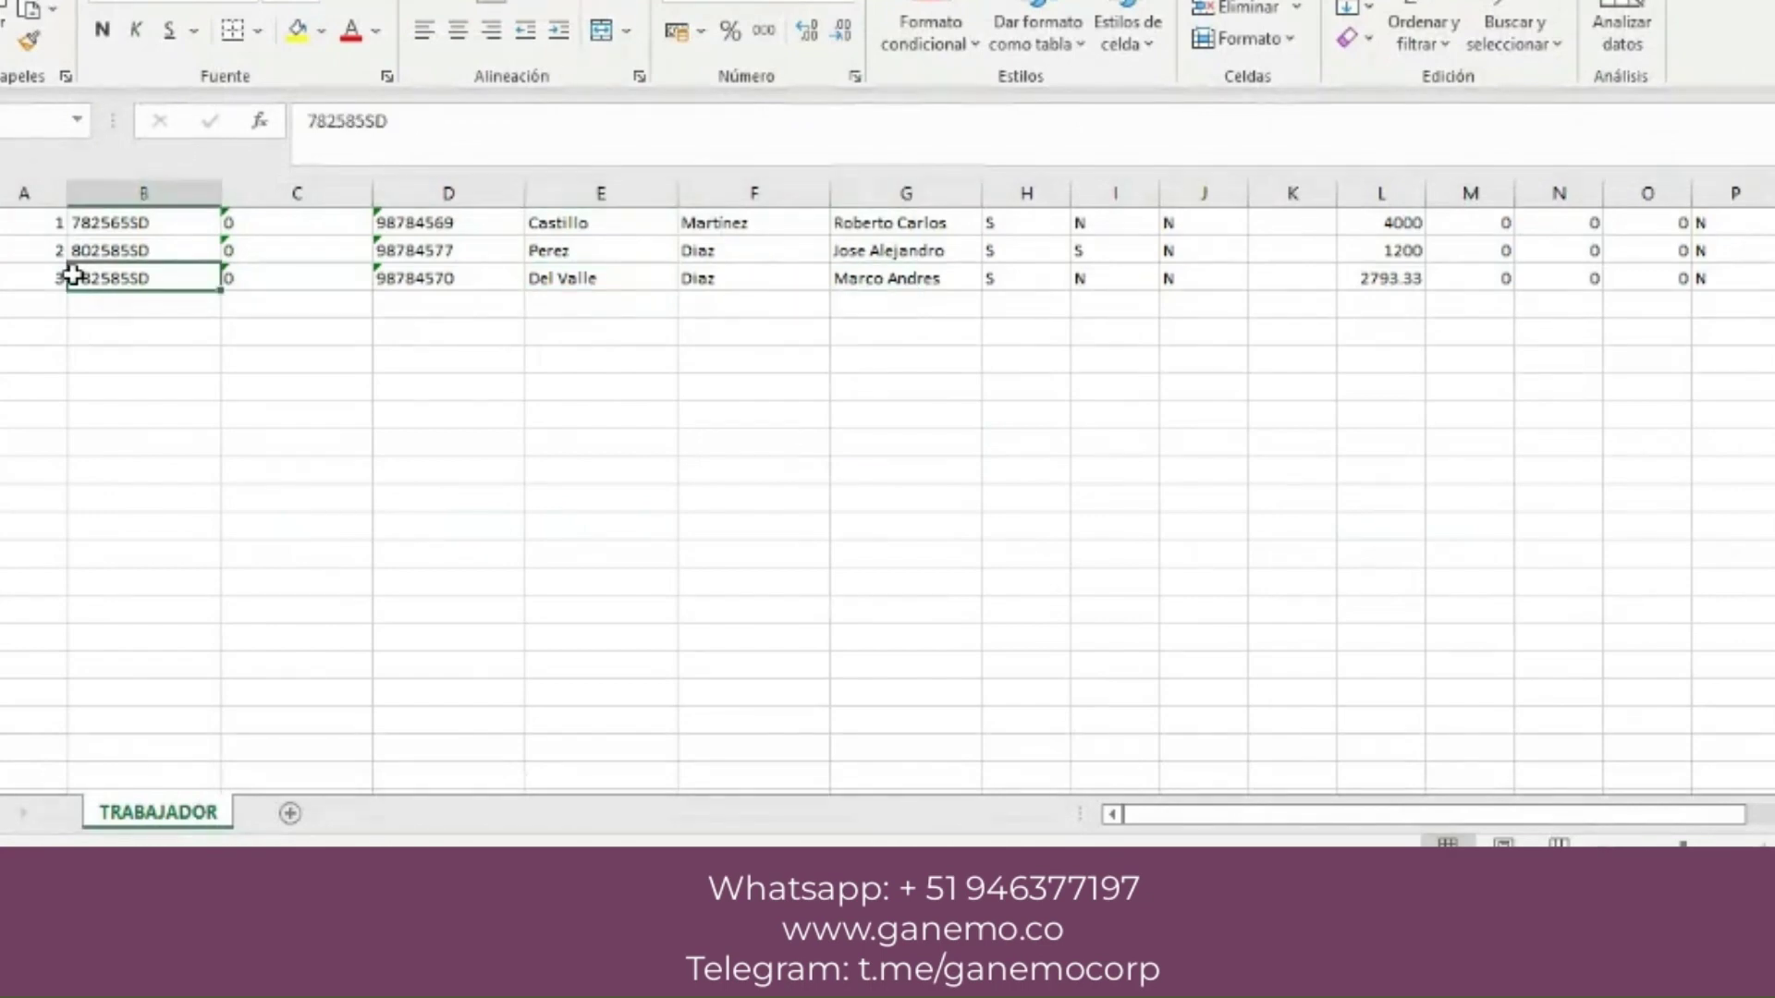
pyautogui.press('Right')
pyautogui.press('Right')
pyautogui.press('Right')
pyautogui.press('Right')
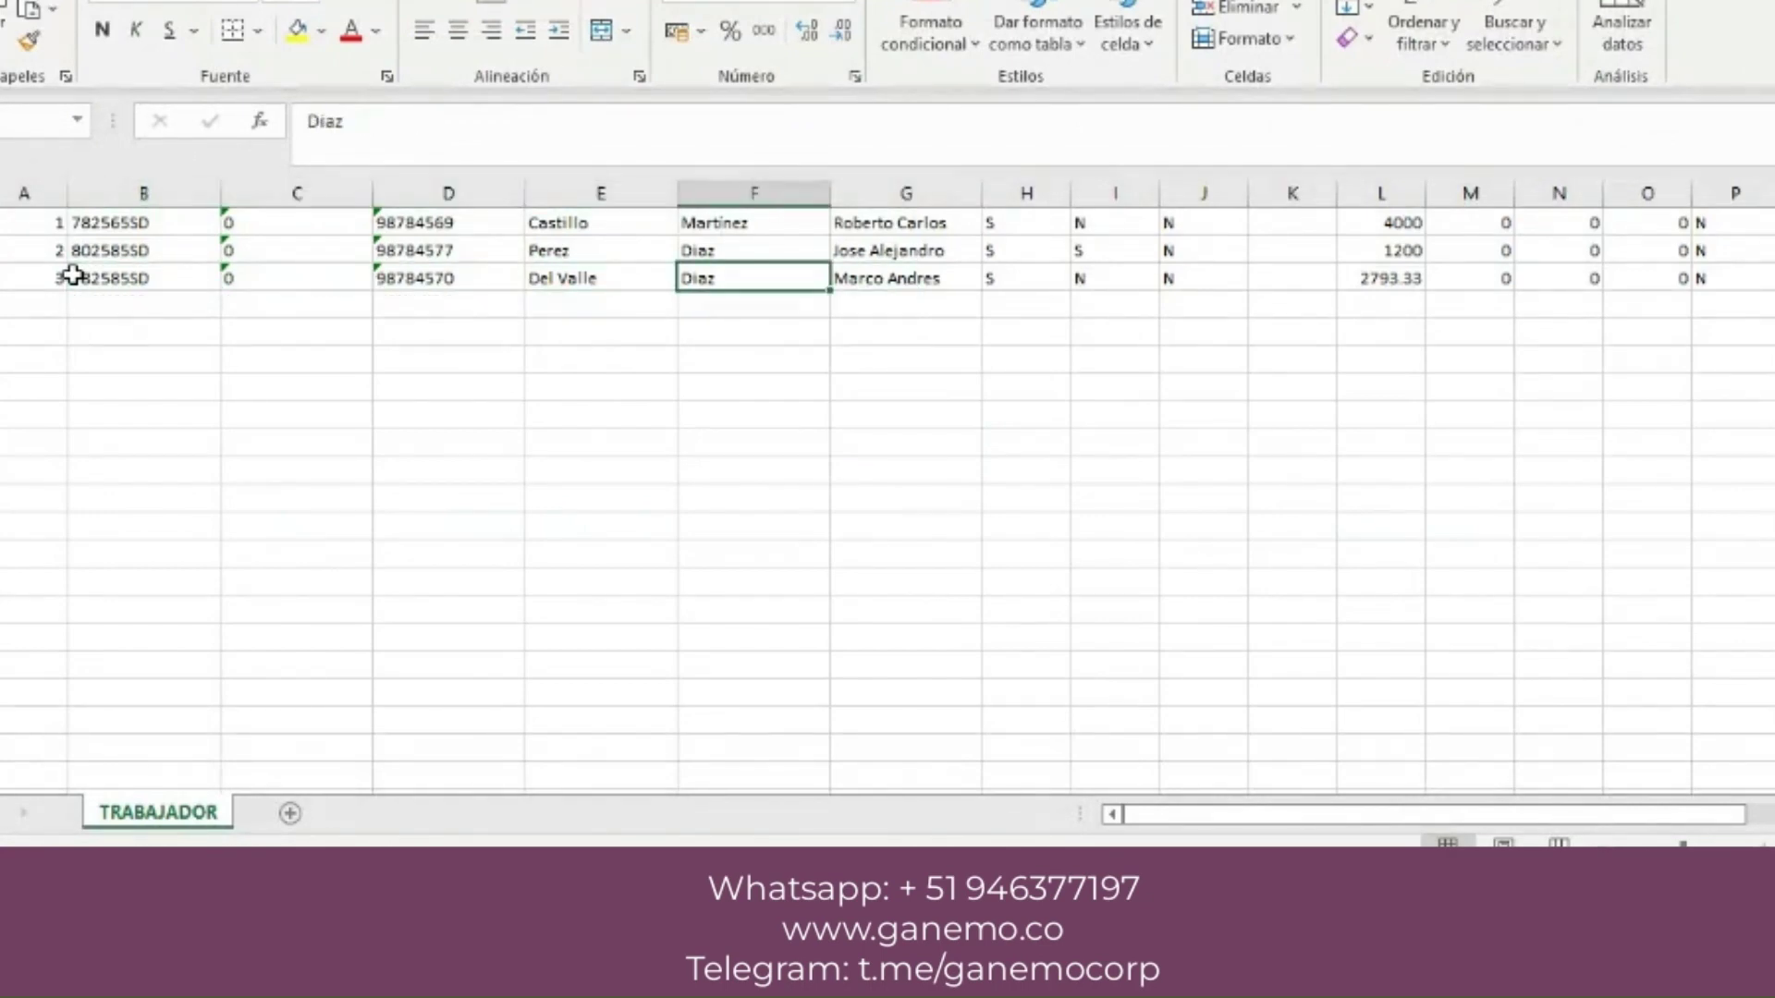
pyautogui.press('Left')
pyautogui.press('Left')
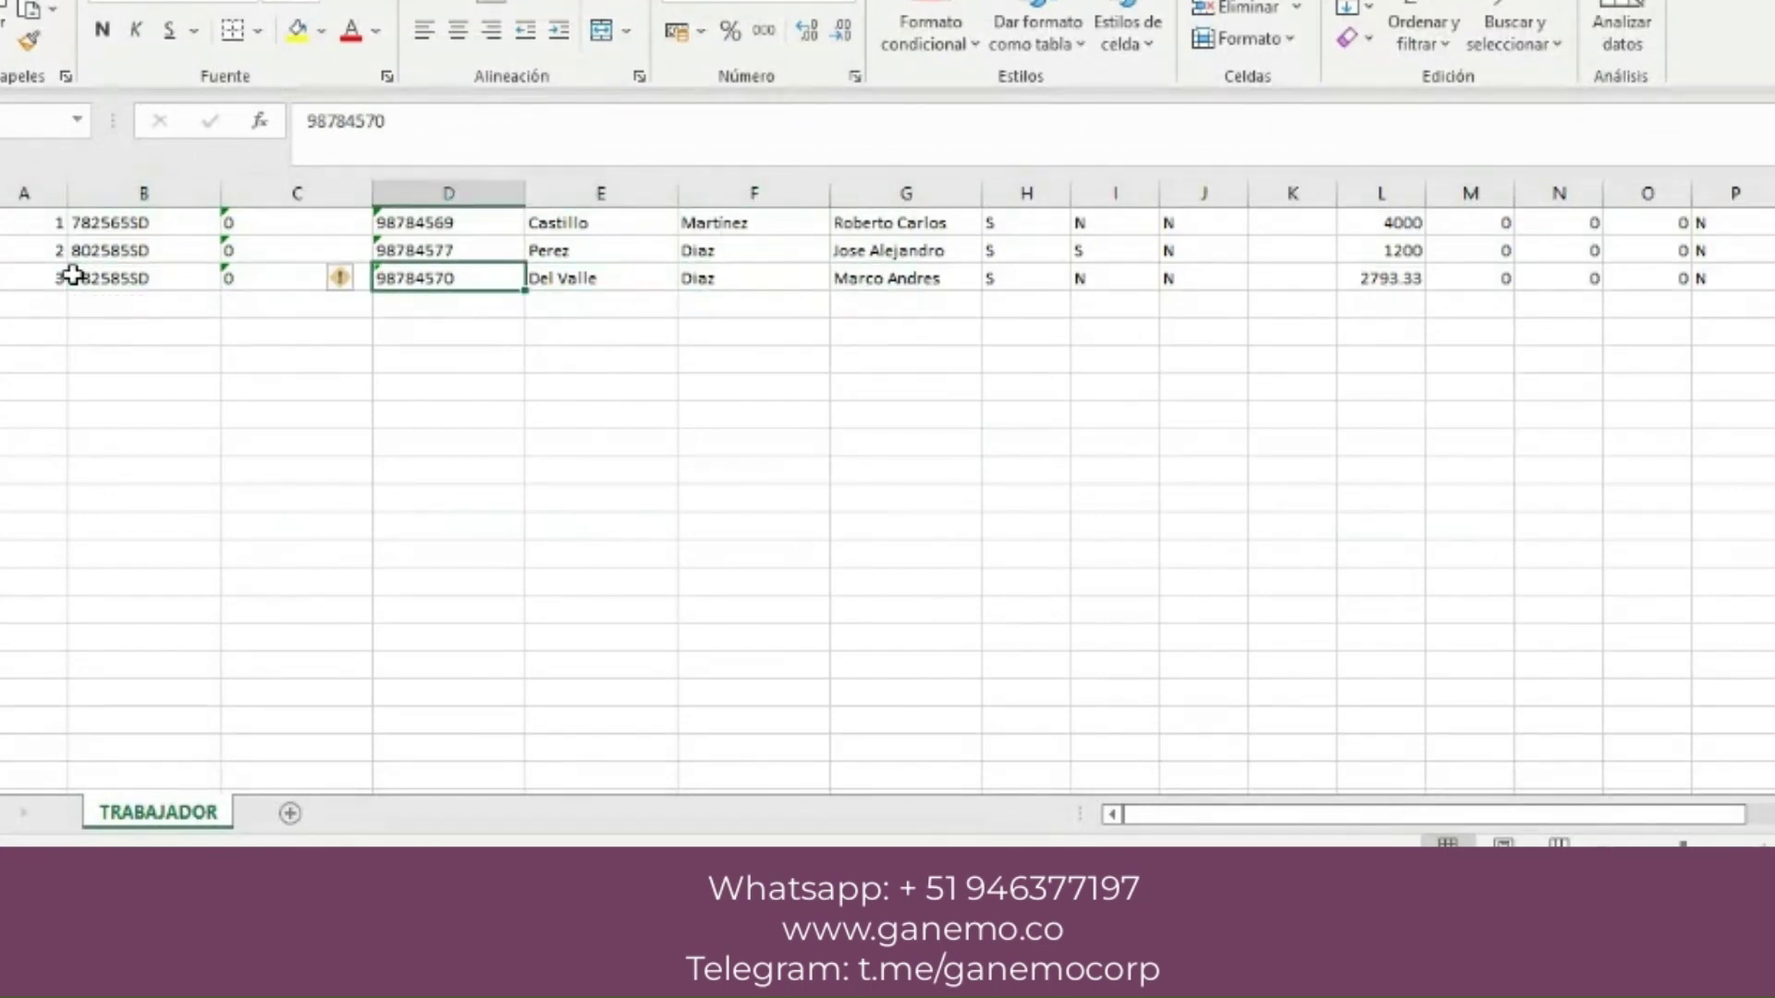
pyautogui.press('Left')
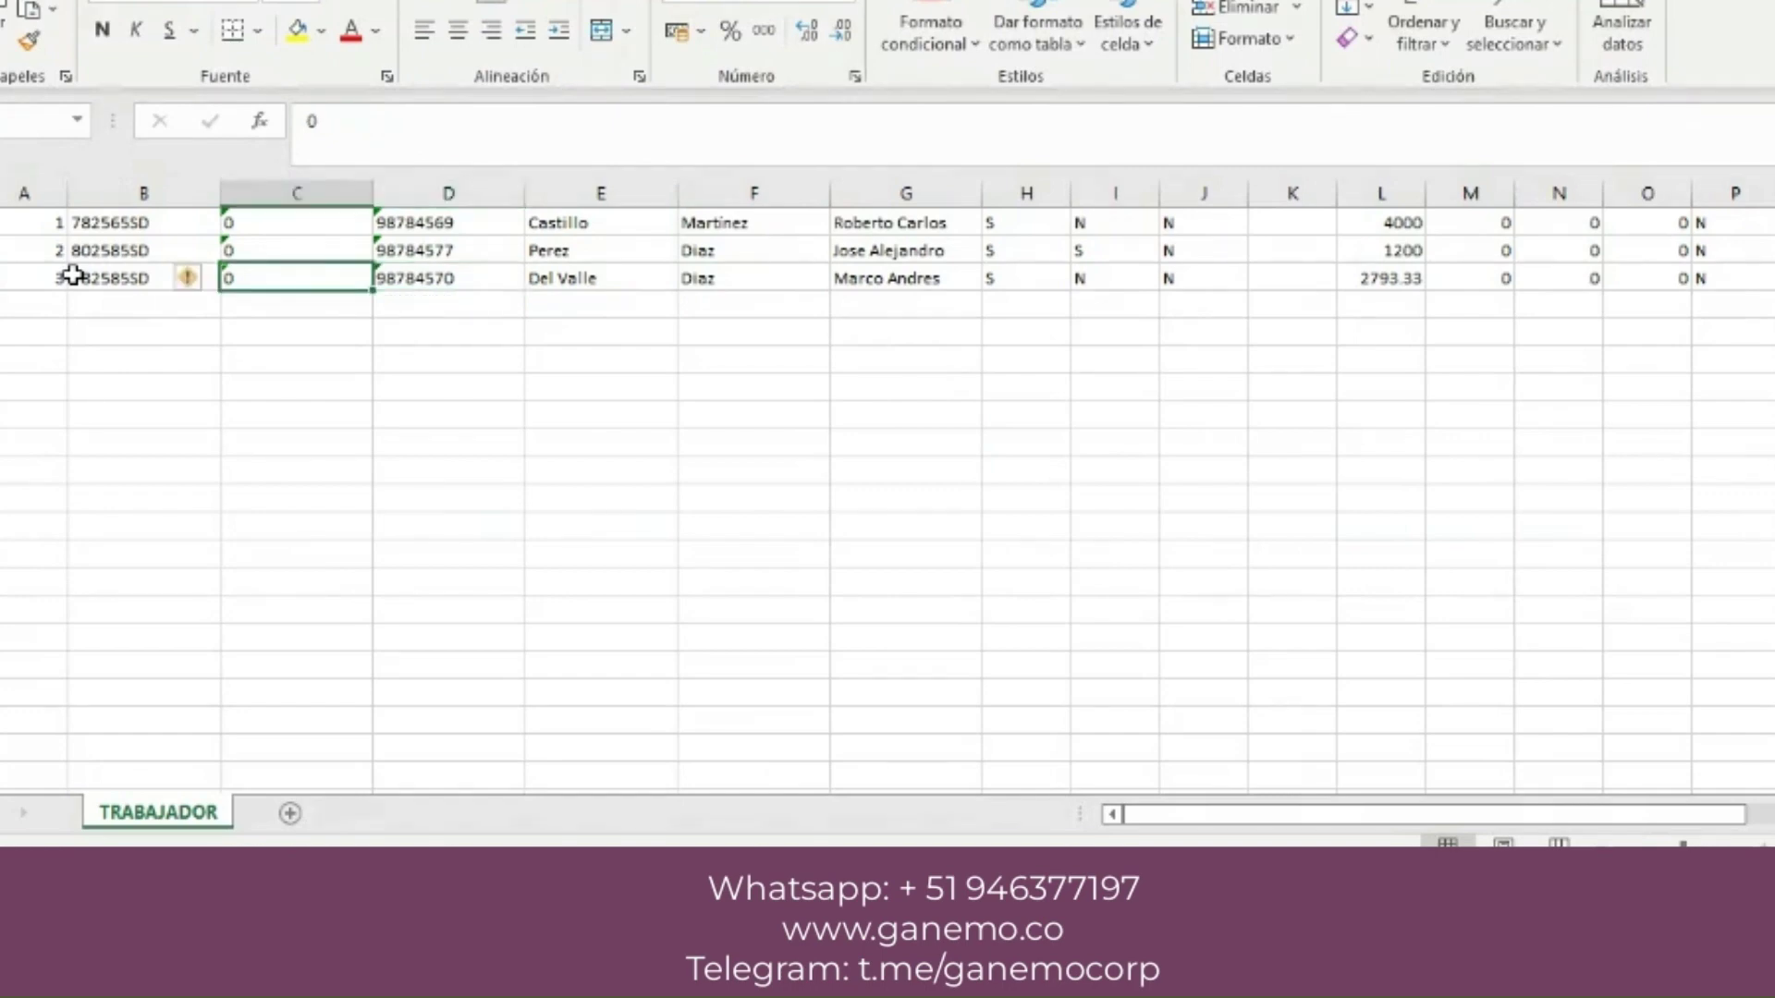
# - Examine the second worker's row from the CUSPP code and identification data through the names to the flag in column J
pyautogui.press('Left')
pyautogui.press('Up')
pyautogui.press('Right')
pyautogui.press('Right')
pyautogui.press('Right')
pyautogui.press('Right')
pyautogui.press('Right')
pyautogui.press('Right')
pyautogui.press('Right')
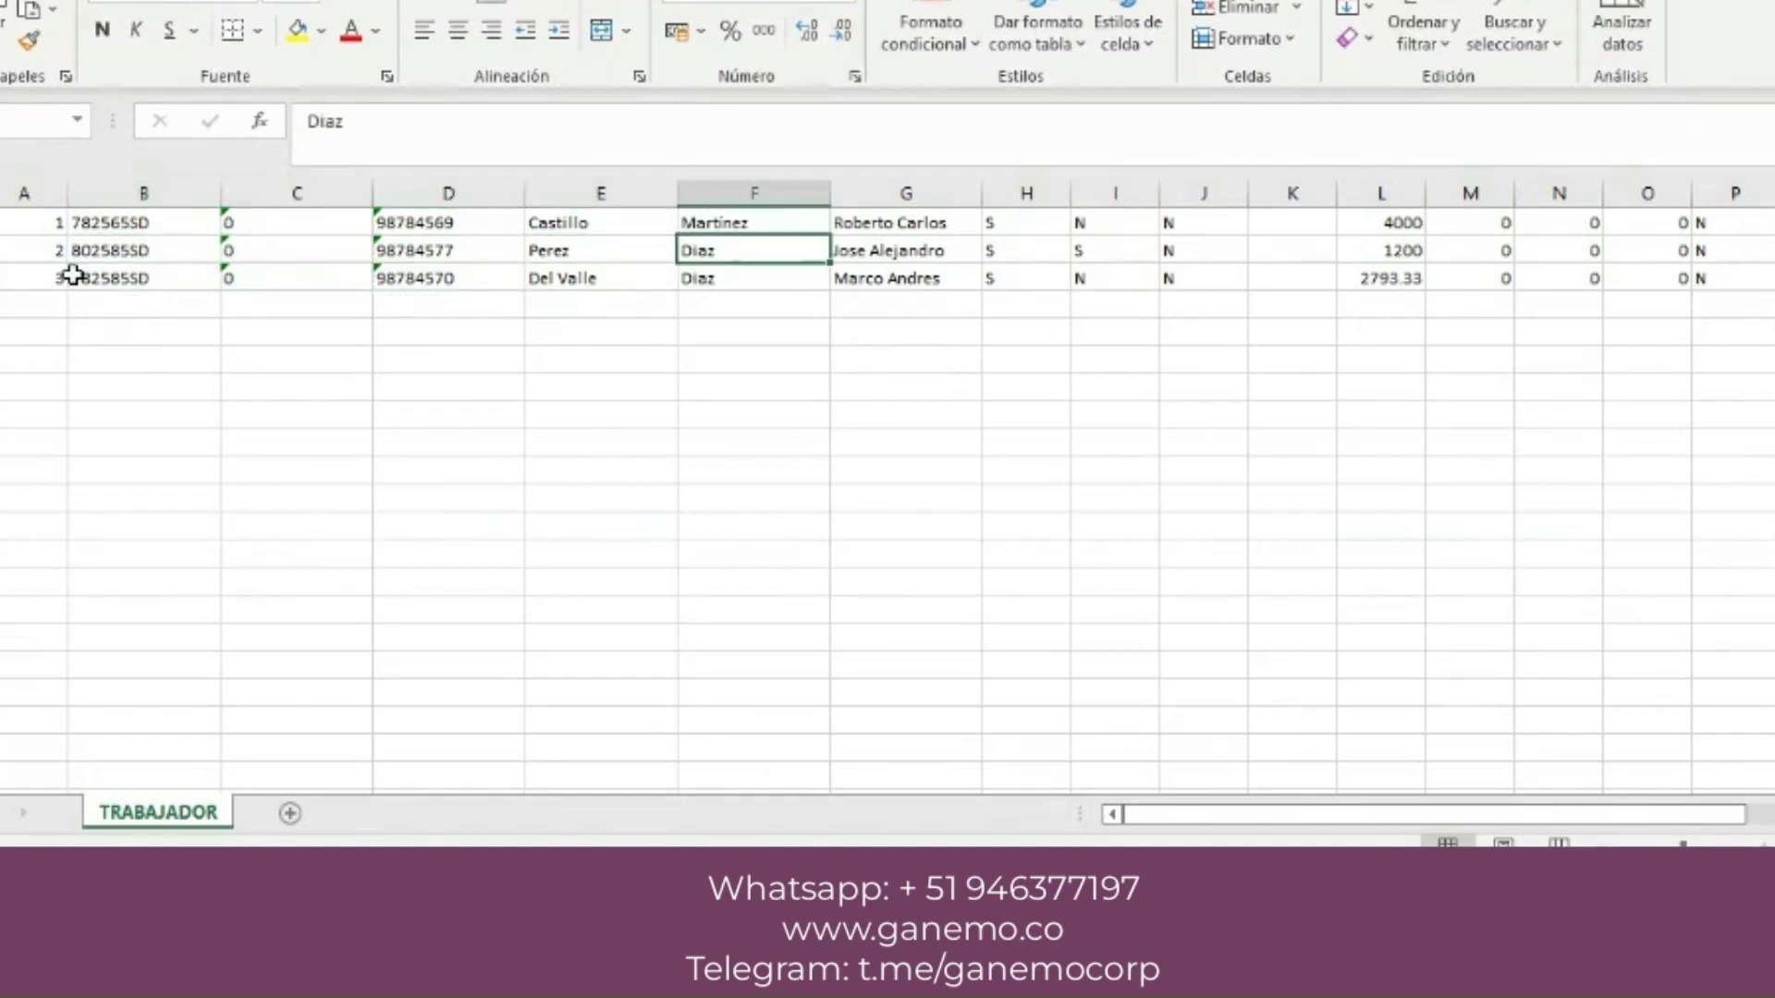
pyautogui.press('Left')
pyautogui.press('Right')
pyautogui.press('Right')
pyautogui.press('Right')
pyautogui.press('Right')
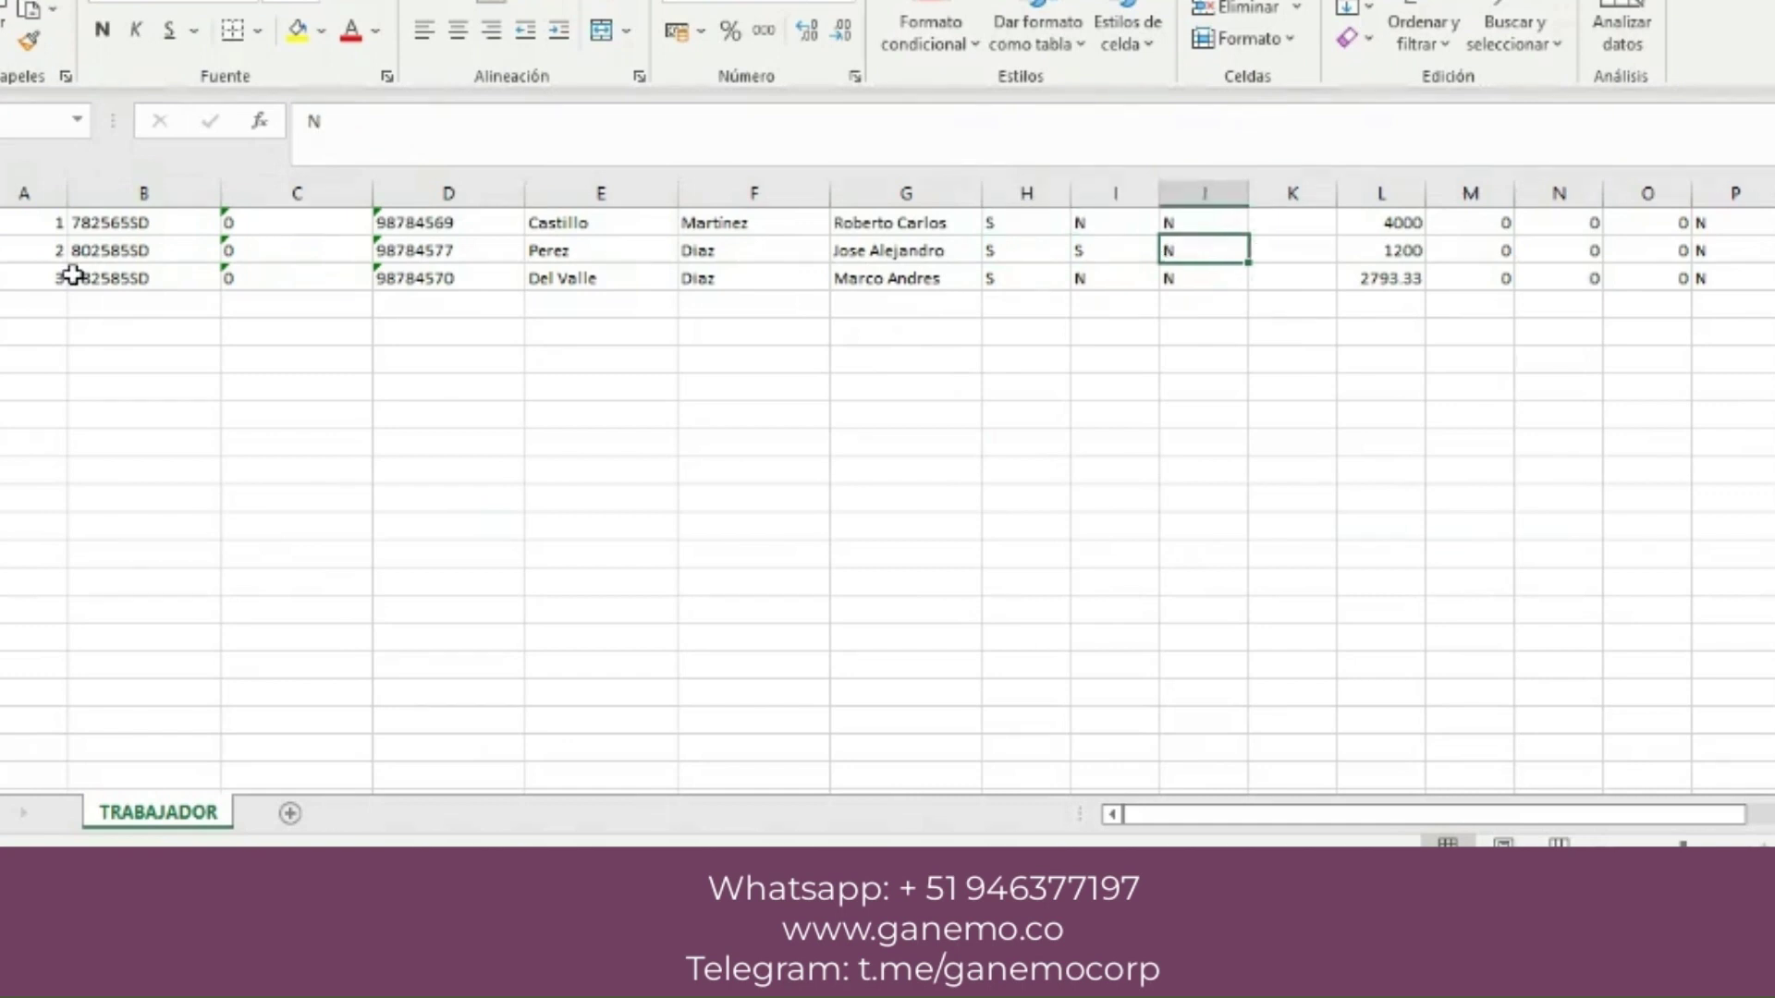
# - Check the second worker's flags in columns H to J, the exception cell in column K and the remuneration in column L
pyautogui.press('Right')
pyautogui.press('Left')
pyautogui.press('Left')
pyautogui.press('Right')
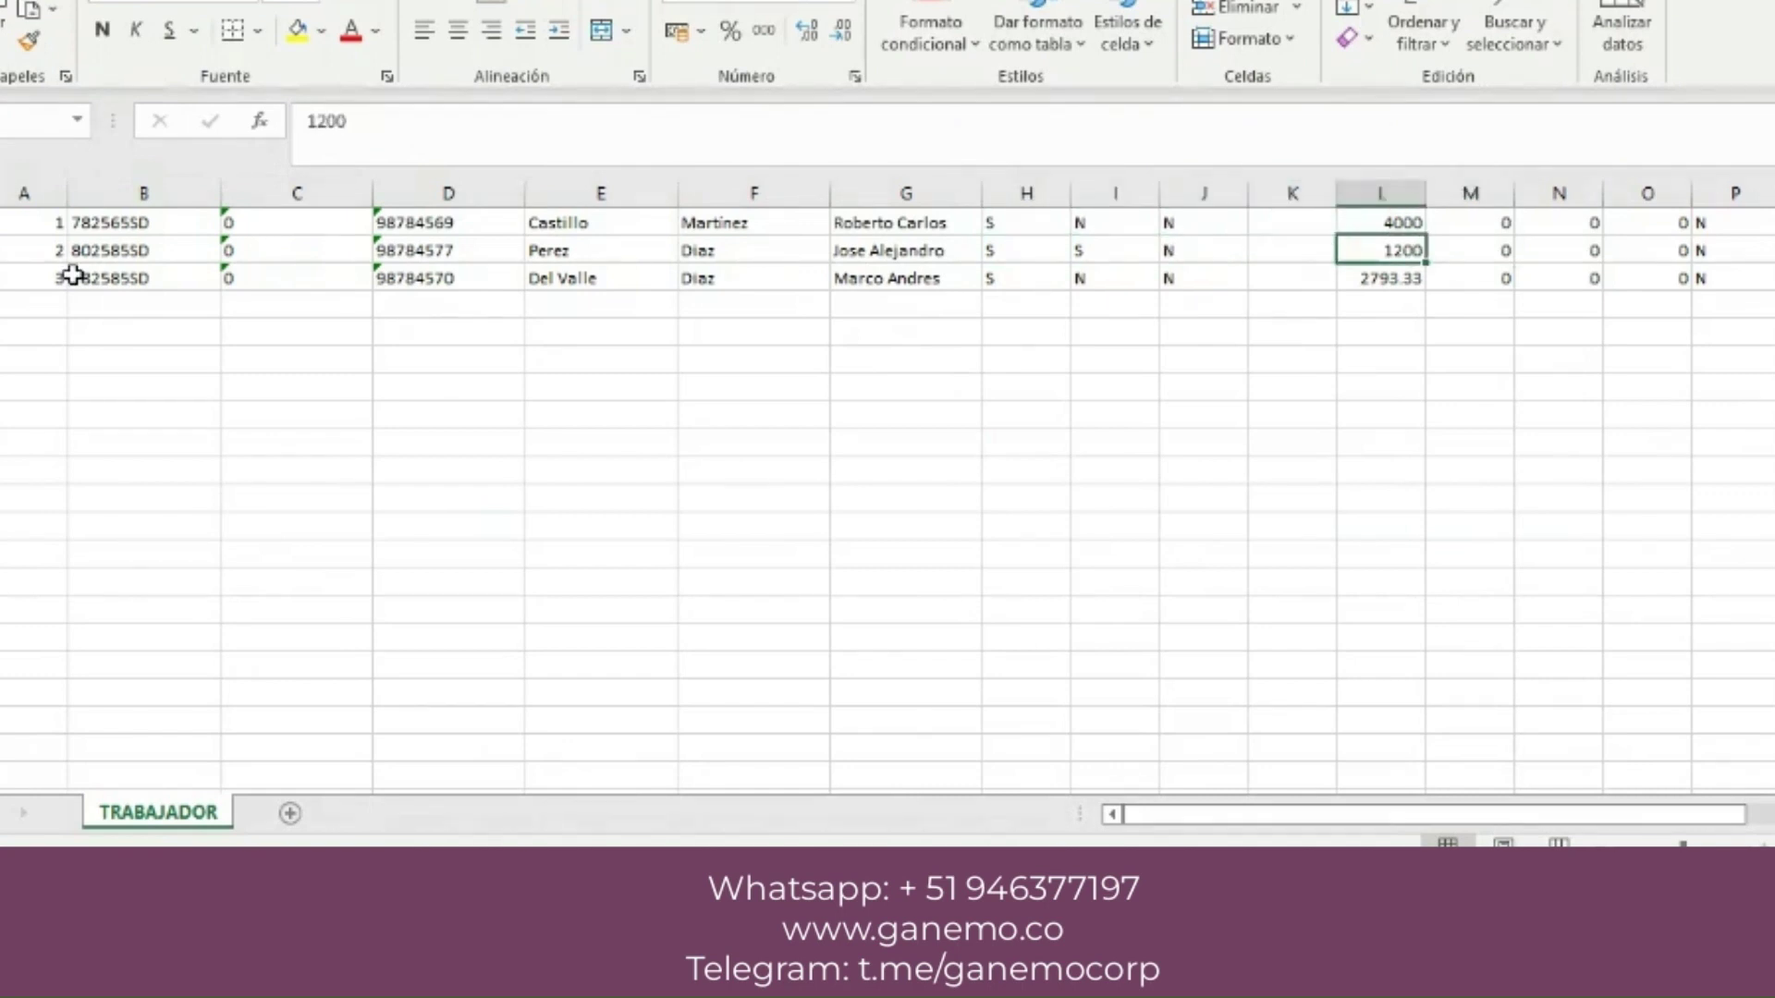
pyautogui.press('Left')
pyautogui.press('Left')
pyautogui.press('Right')
pyautogui.press('Right')
pyautogui.press('Left')
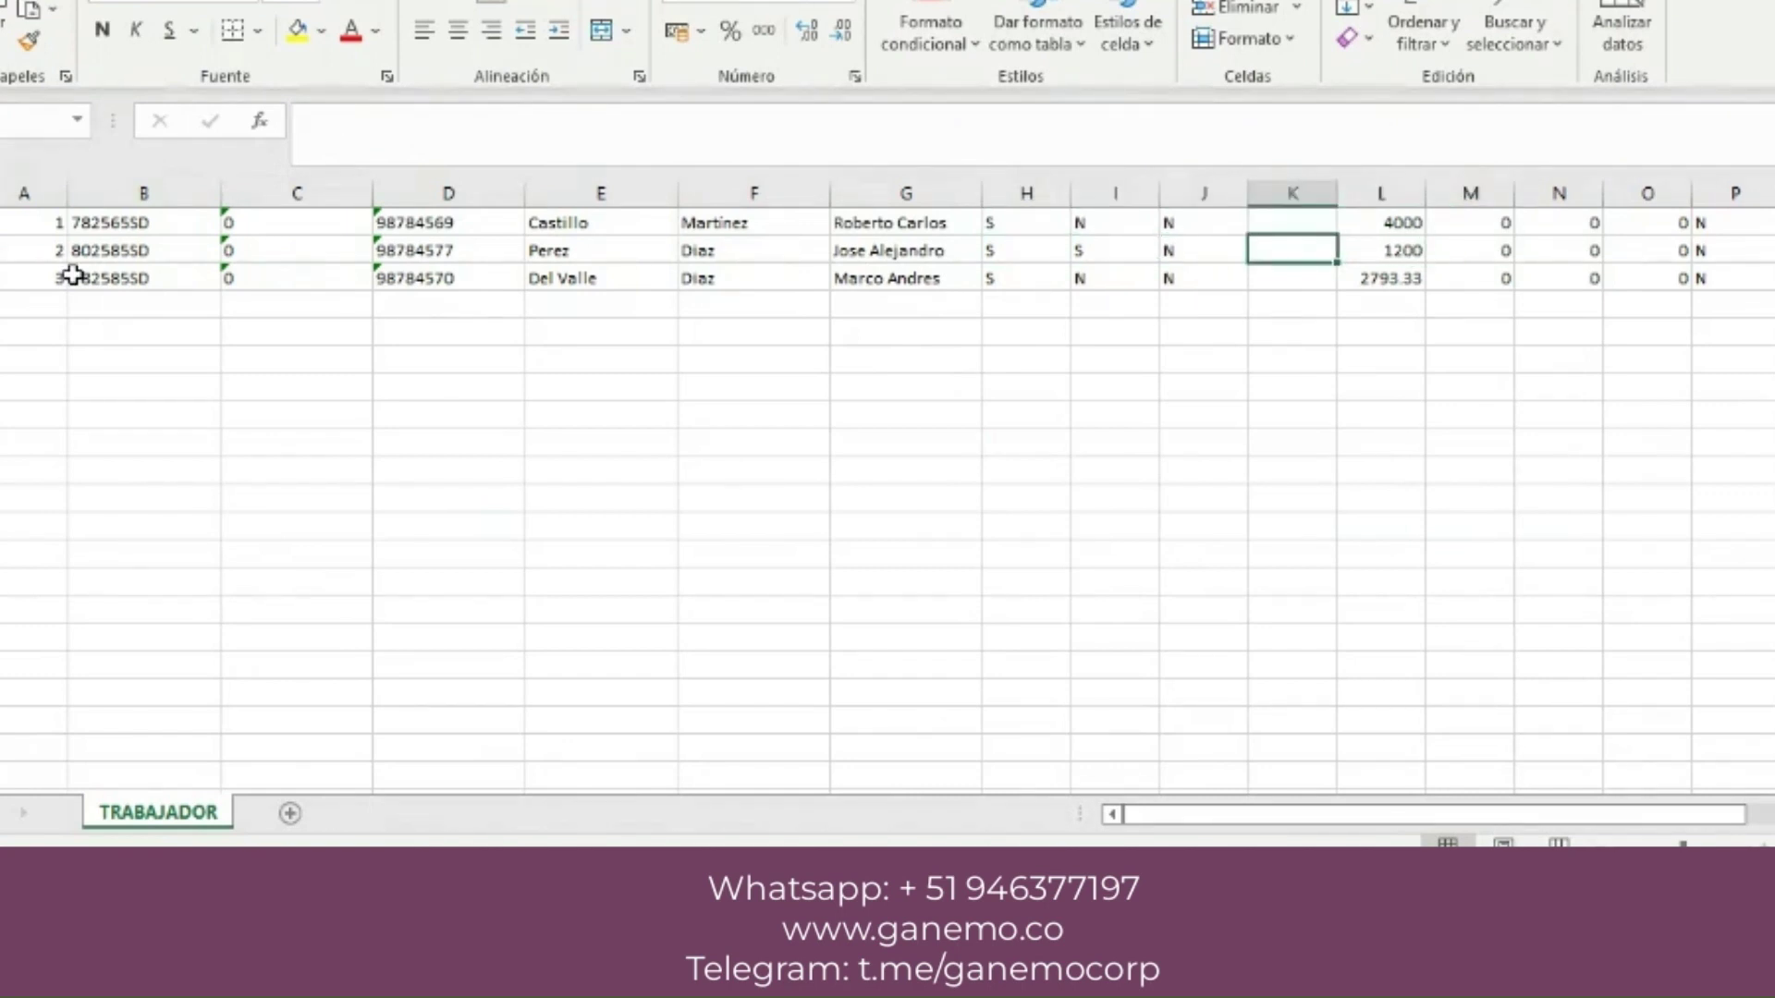
pyautogui.press('Left')
pyautogui.press('Left')
pyautogui.press('Left')
pyautogui.press('Right')
pyautogui.press('Right')
pyautogui.press('Right')
pyautogui.press('Right')
pyautogui.press('Left')
pyautogui.press('Left')
pyautogui.press('Left')
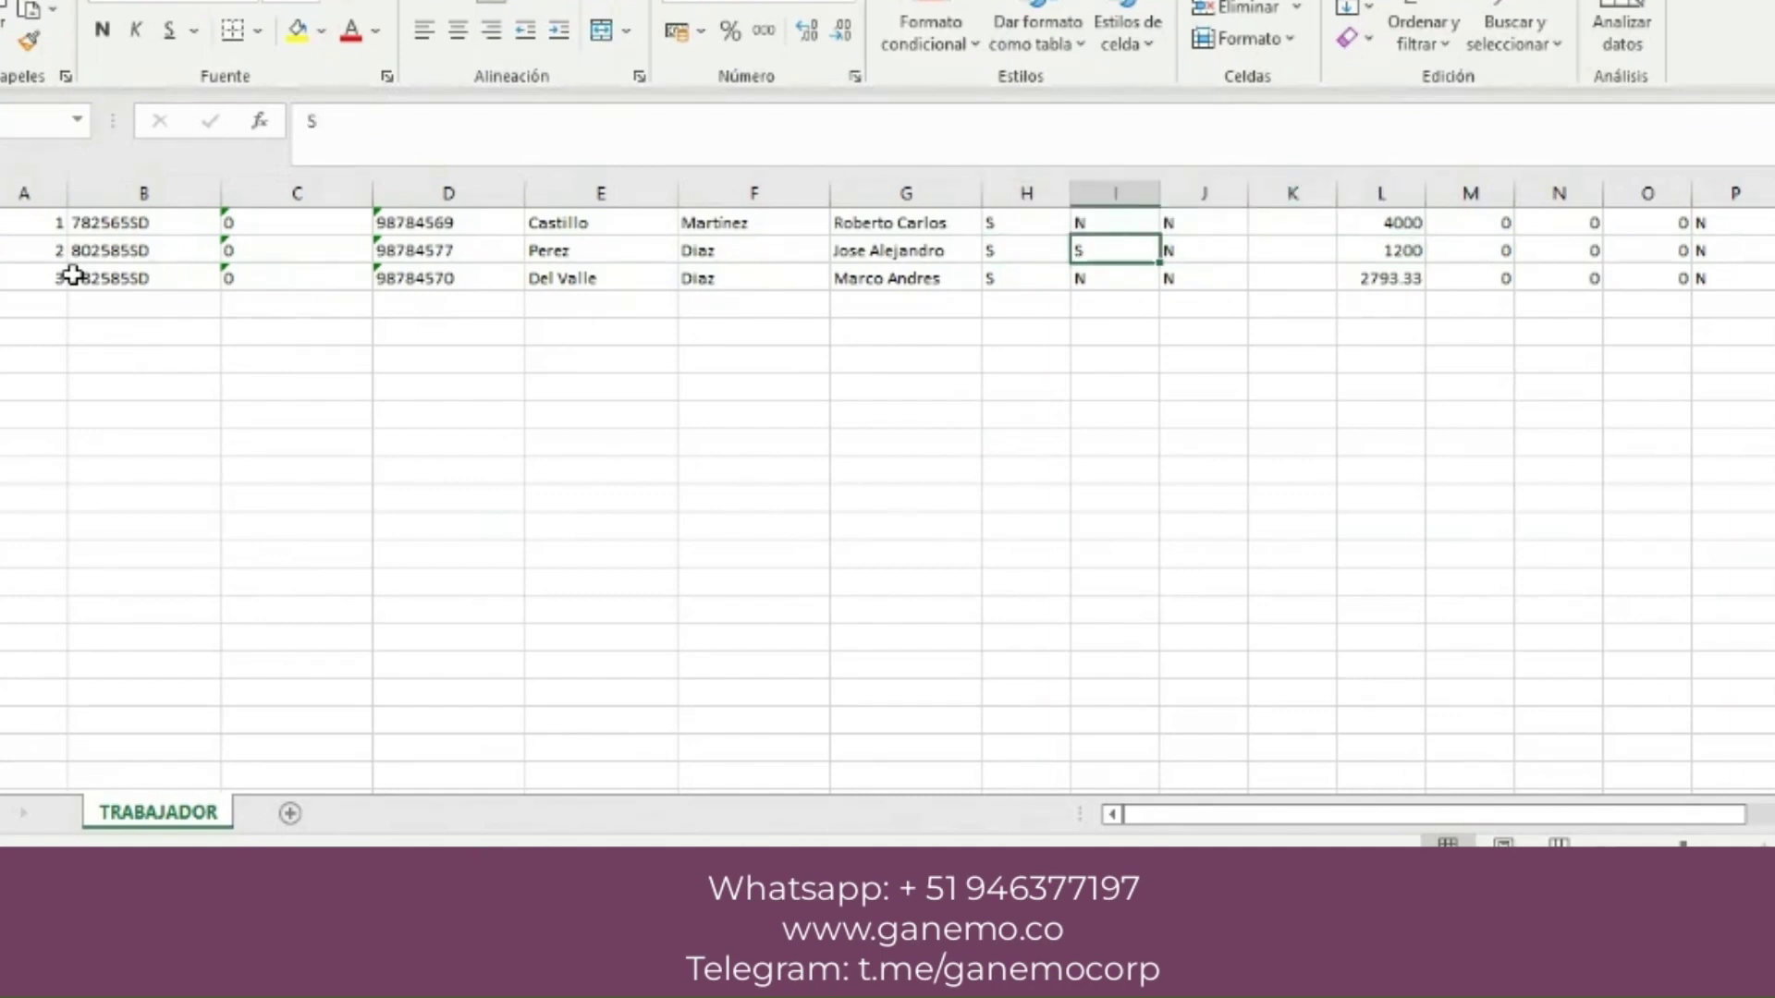
# - Compare the column I flag across the three workers and recheck columns J and K for the second worker
pyautogui.press('Up')
pyautogui.press('Down')
pyautogui.press('Down')
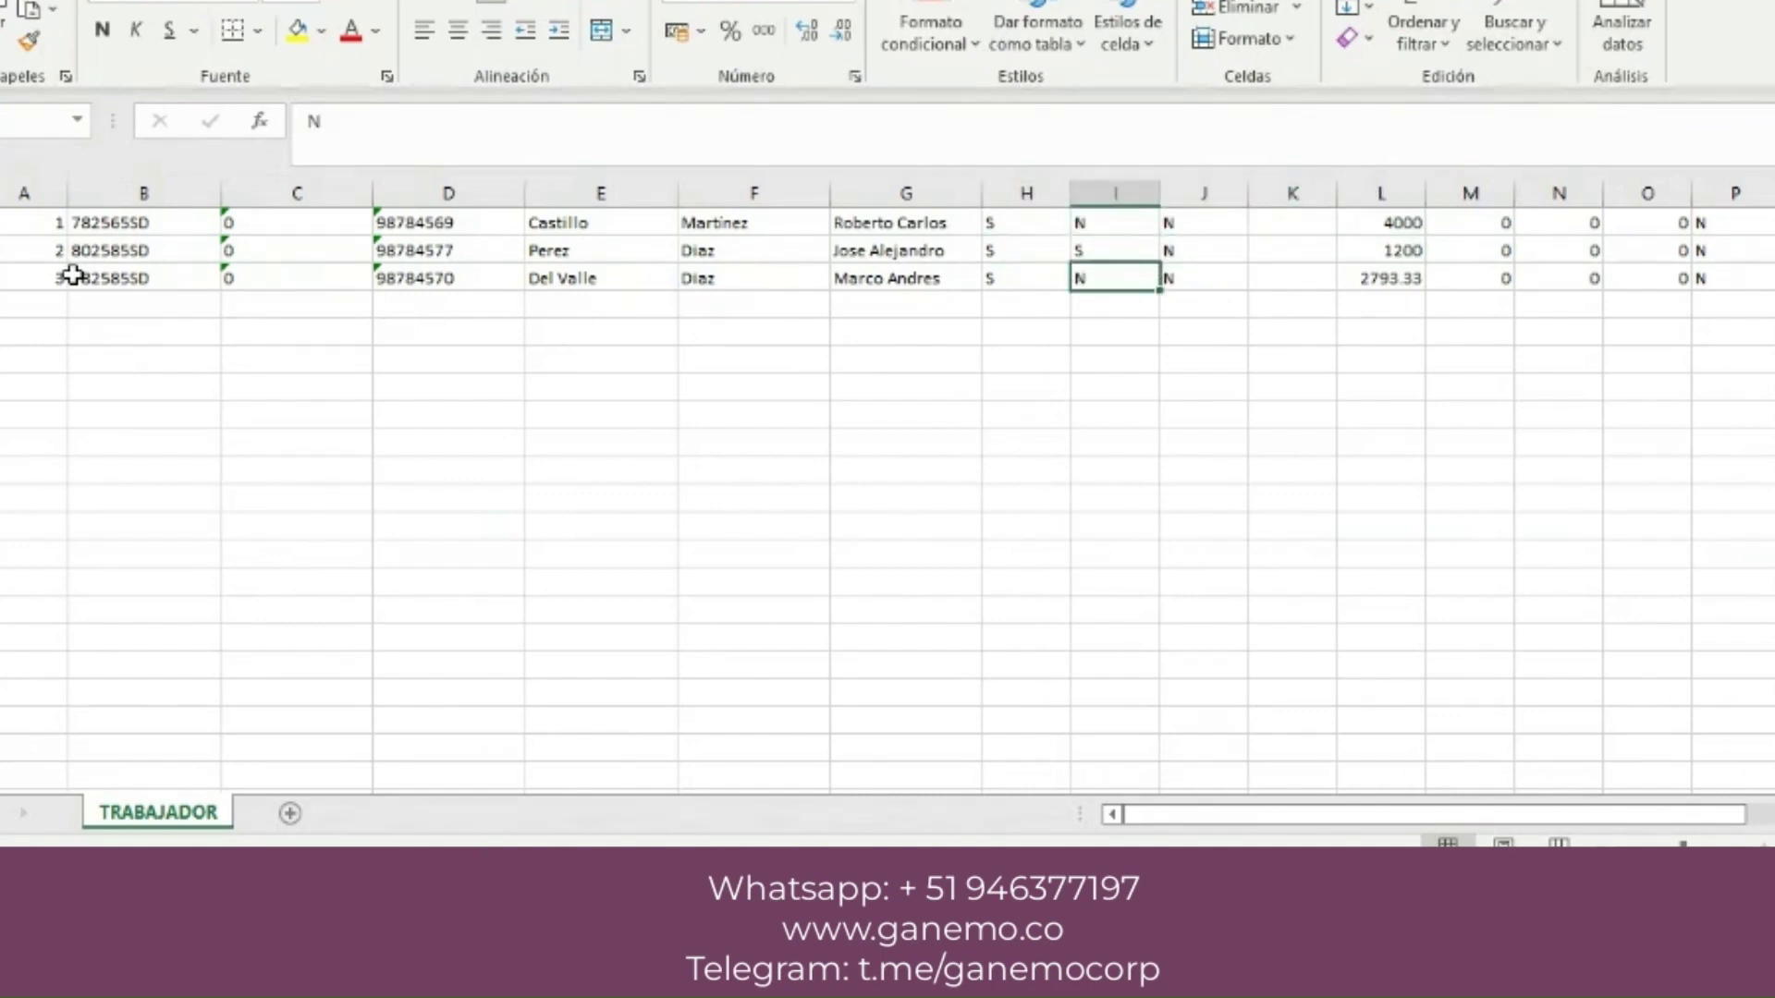
pyautogui.press('Up')
pyautogui.press('Right')
pyautogui.press('Right')
pyautogui.press('Left')
pyautogui.press('Left')
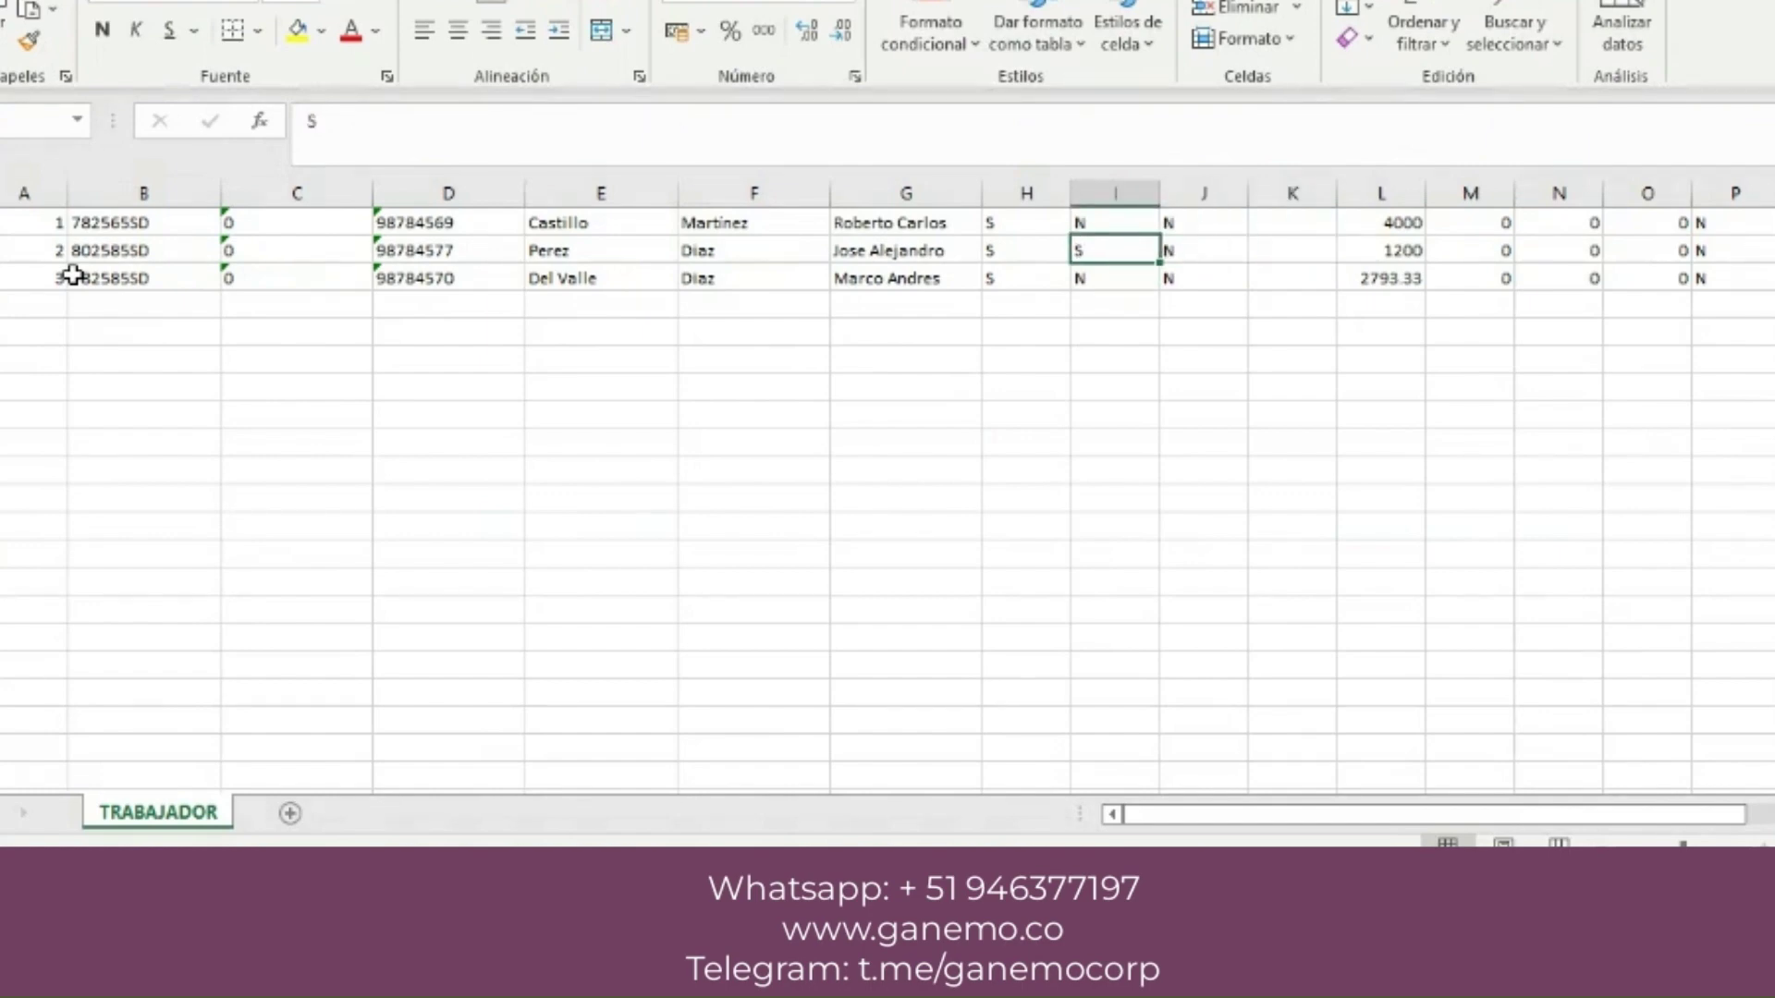
pyautogui.doubleClick(1098, 220)
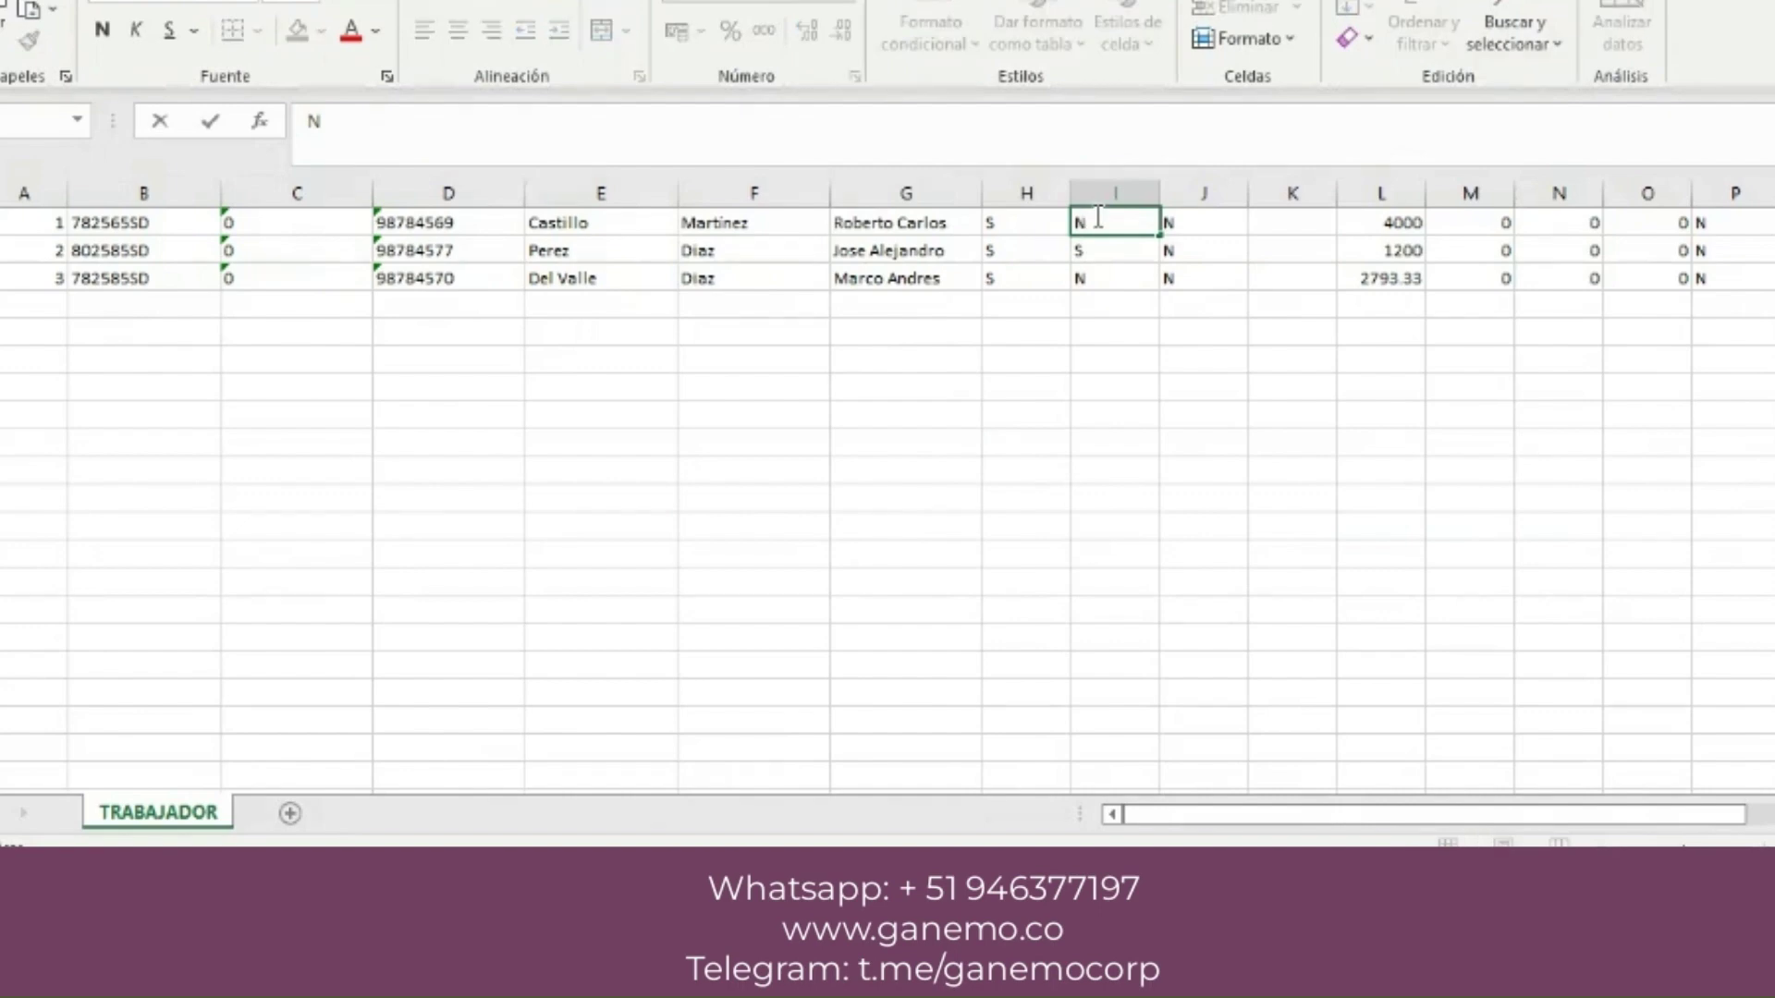
pyautogui.write('SS')
pyautogui.press('BackSpace')
pyautogui.press('BackSpace')
pyautogui.press('Escape')
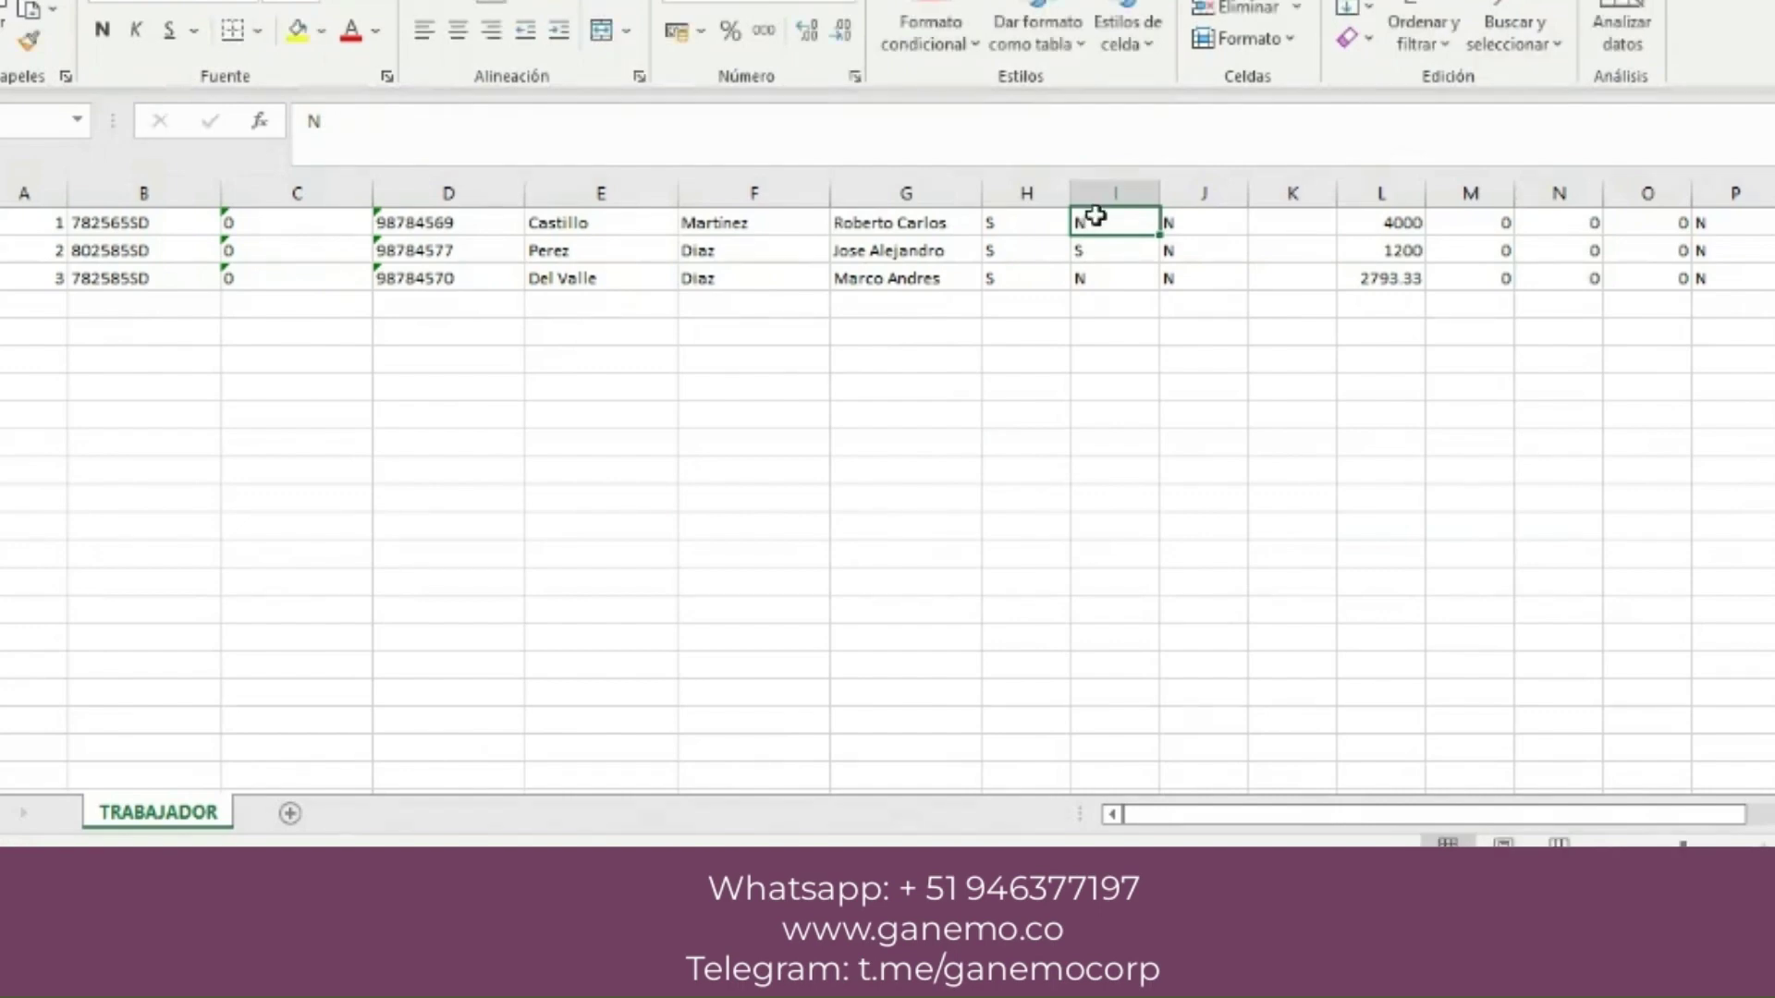
# - Compare the flags of the three workers in column I and in column J of the TRABAJADOR sheet
pyautogui.press('Down')
pyautogui.press('Up')
pyautogui.press('Down')
pyautogui.press('Down')
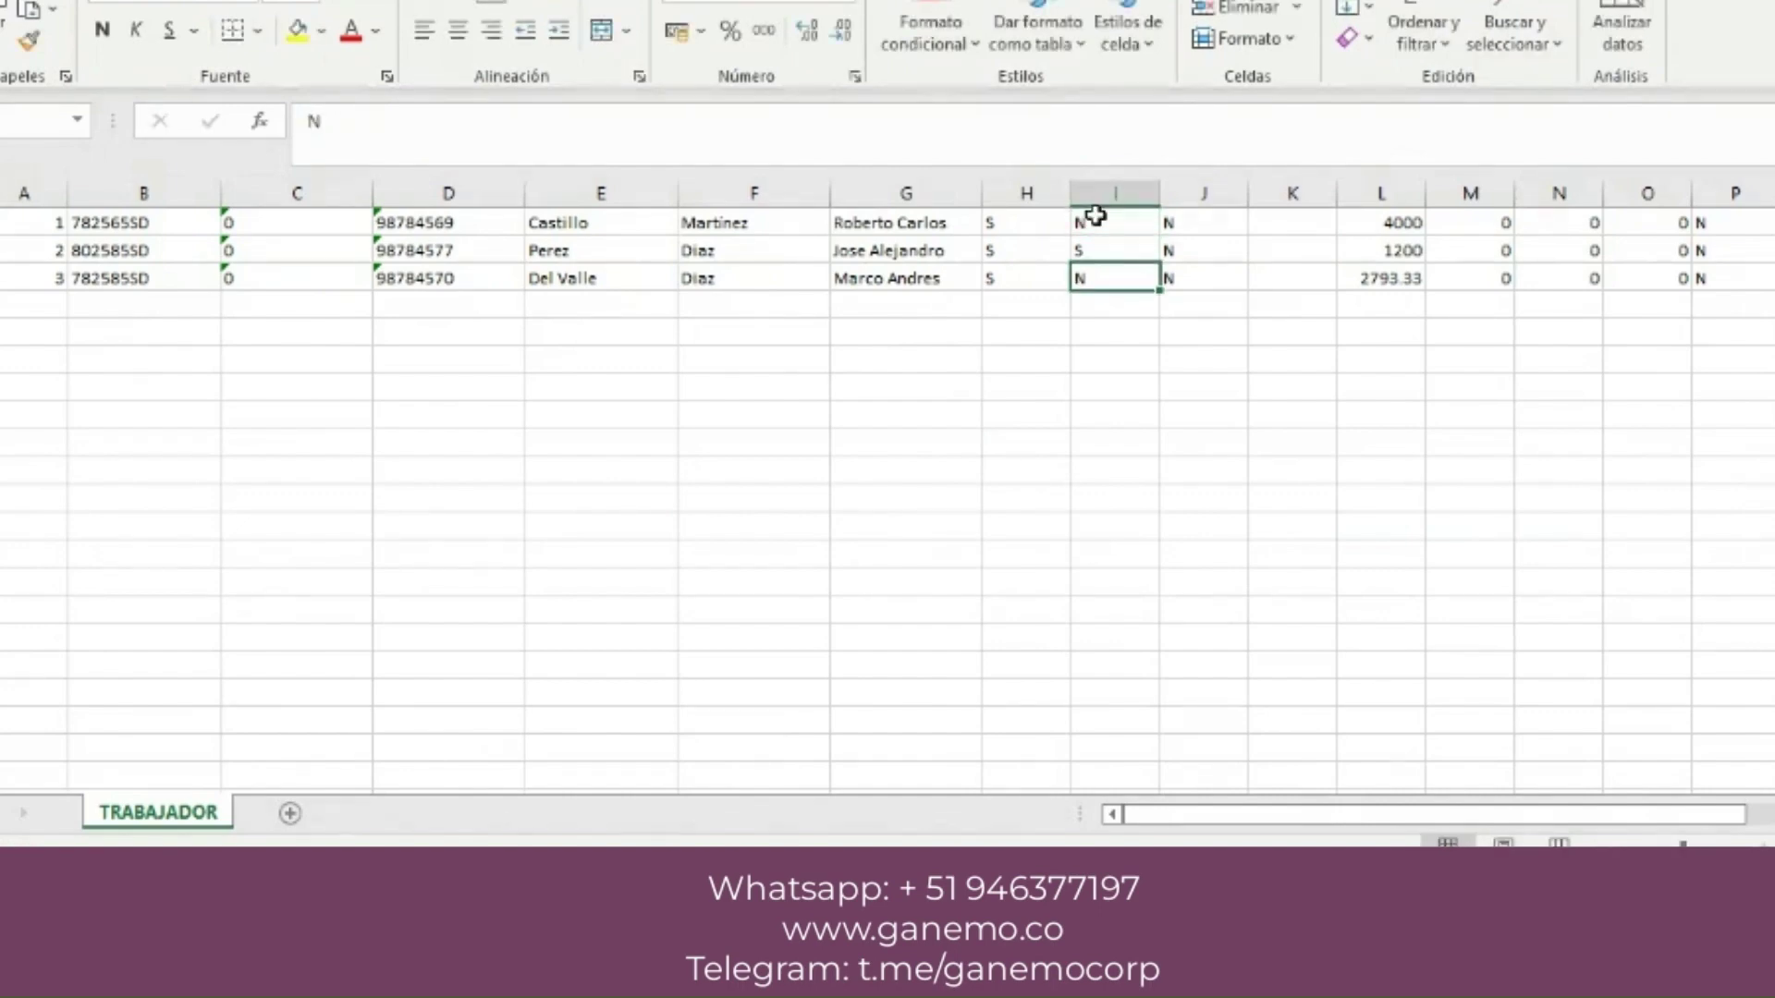
pyautogui.press('Right')
pyautogui.press('Up')
pyautogui.press('Up')
pyautogui.press('Down')
pyautogui.press('Down')
pyautogui.press('Down')
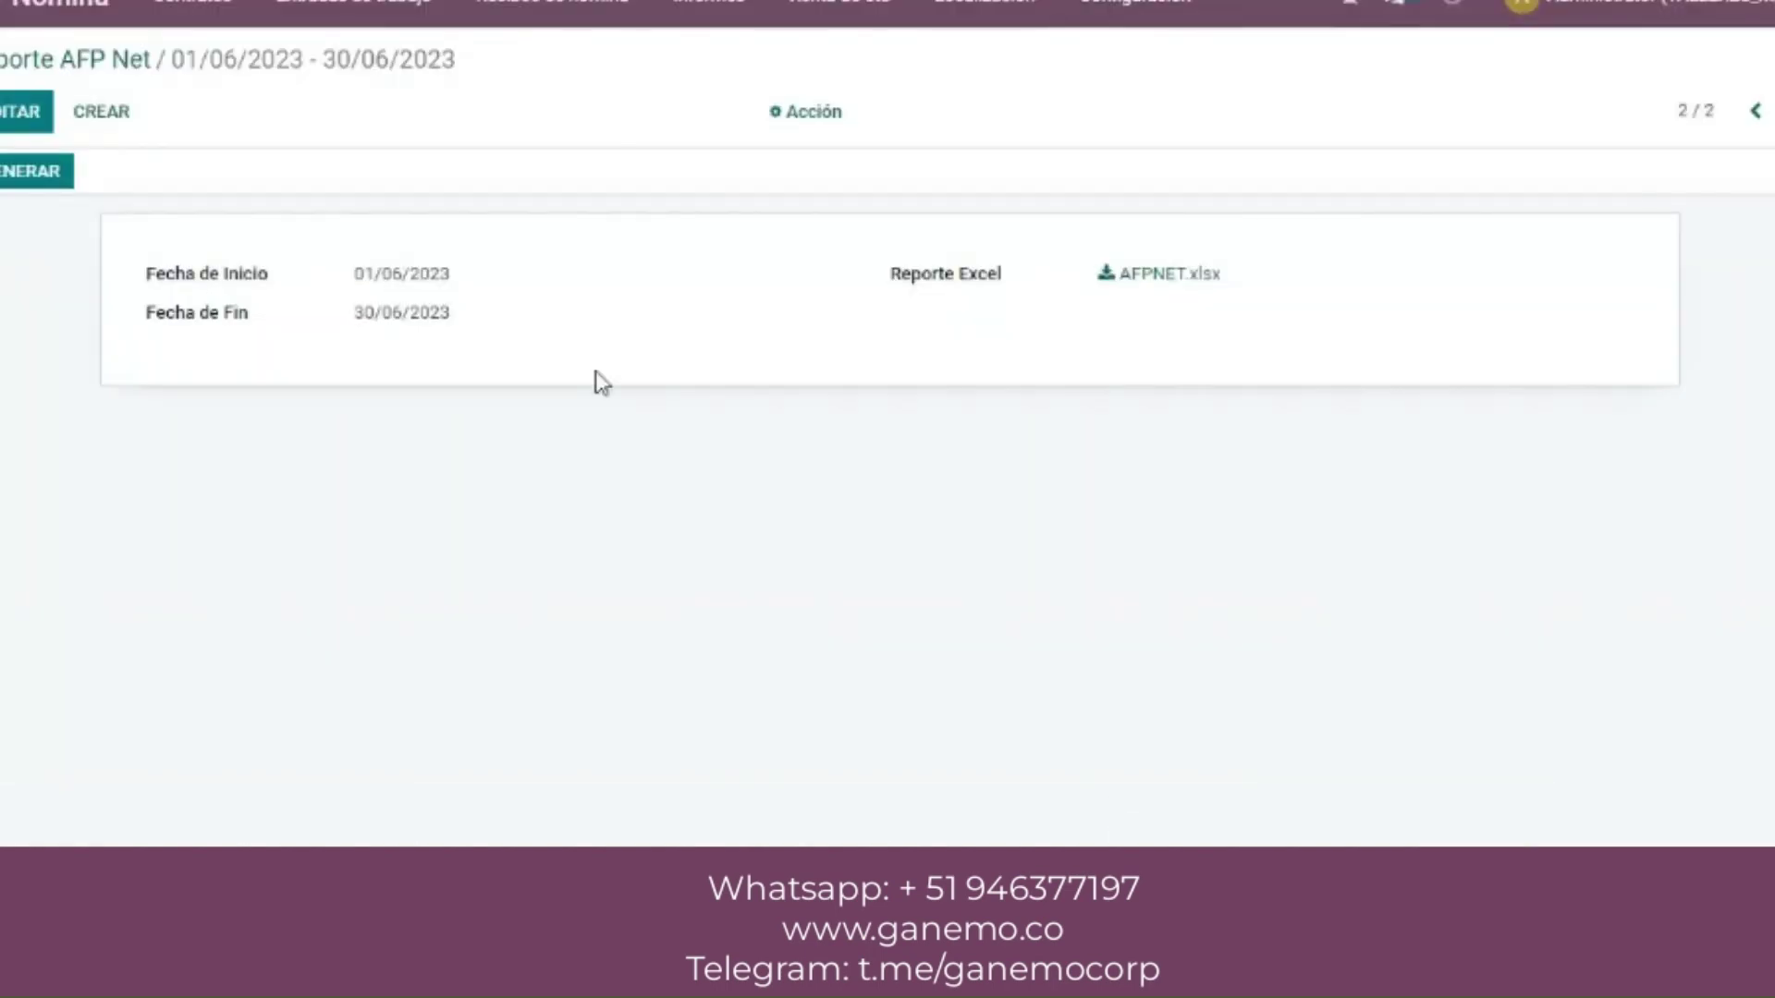
# - Check the third worker's given names in the AFPNET workbook, and open the contract history of the Analista de conciliaciones in Odoo's Empleados app
pyautogui.click(4, 12)
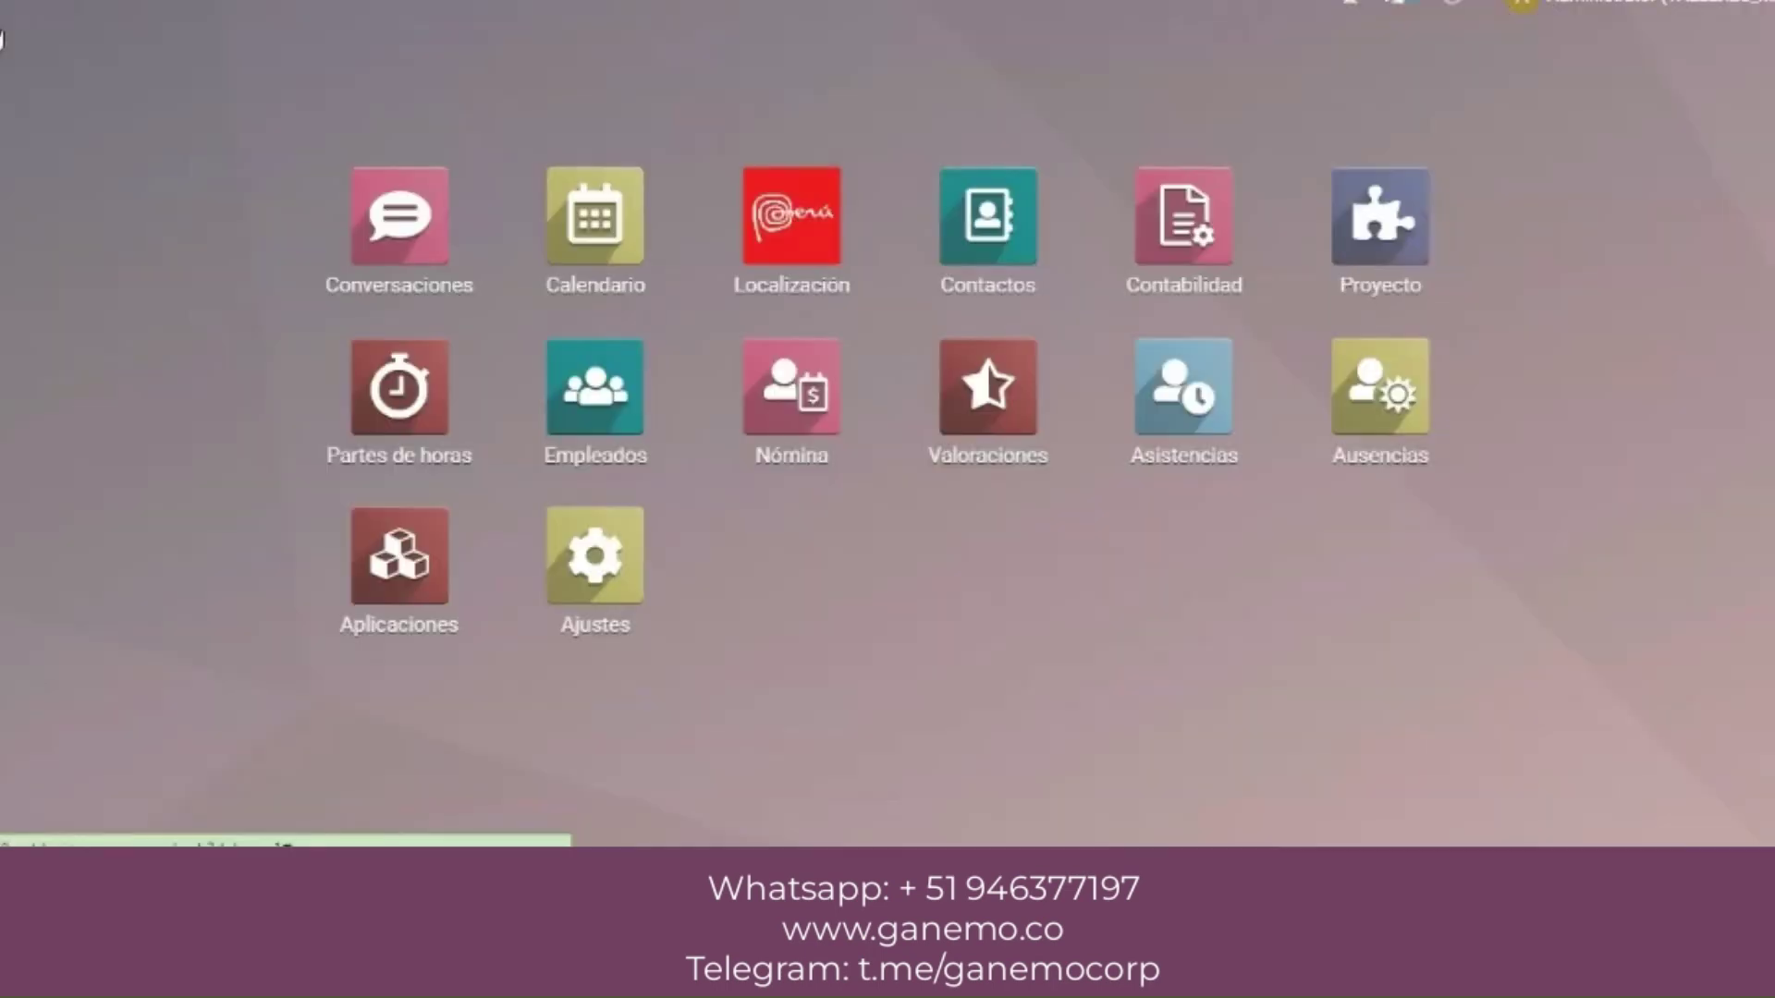
pyautogui.click(634, 447)
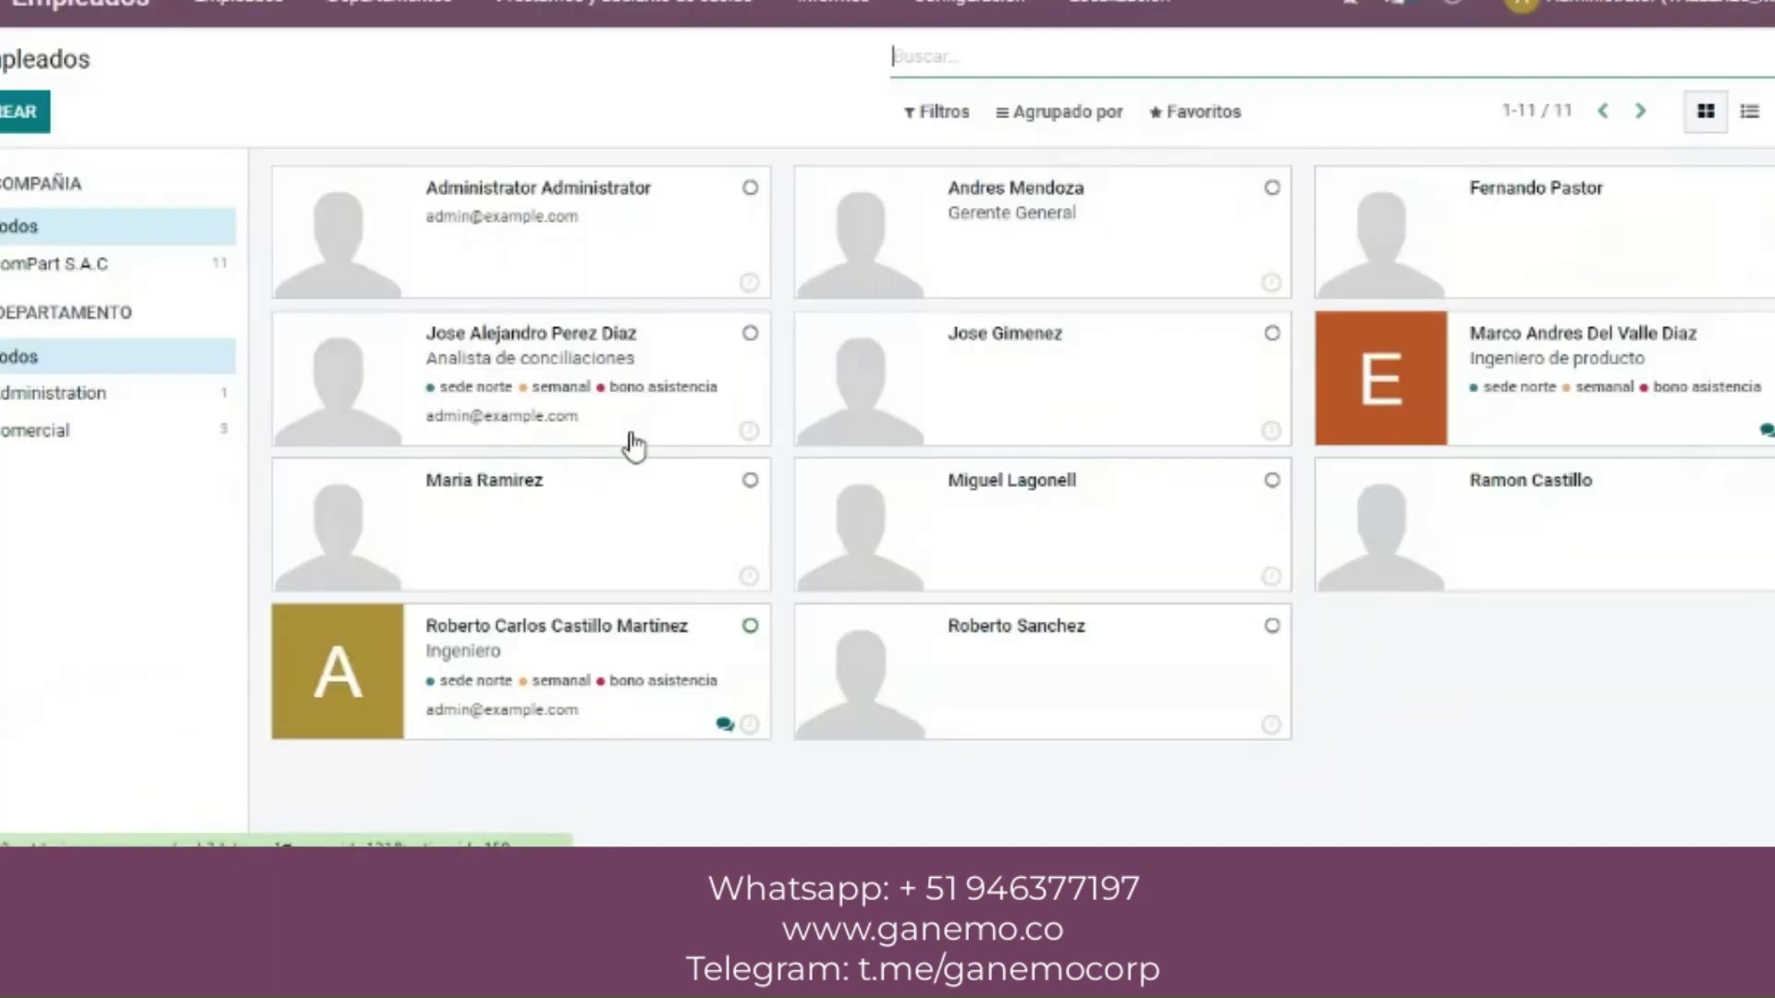
pyautogui.moveTo(1166, 979)
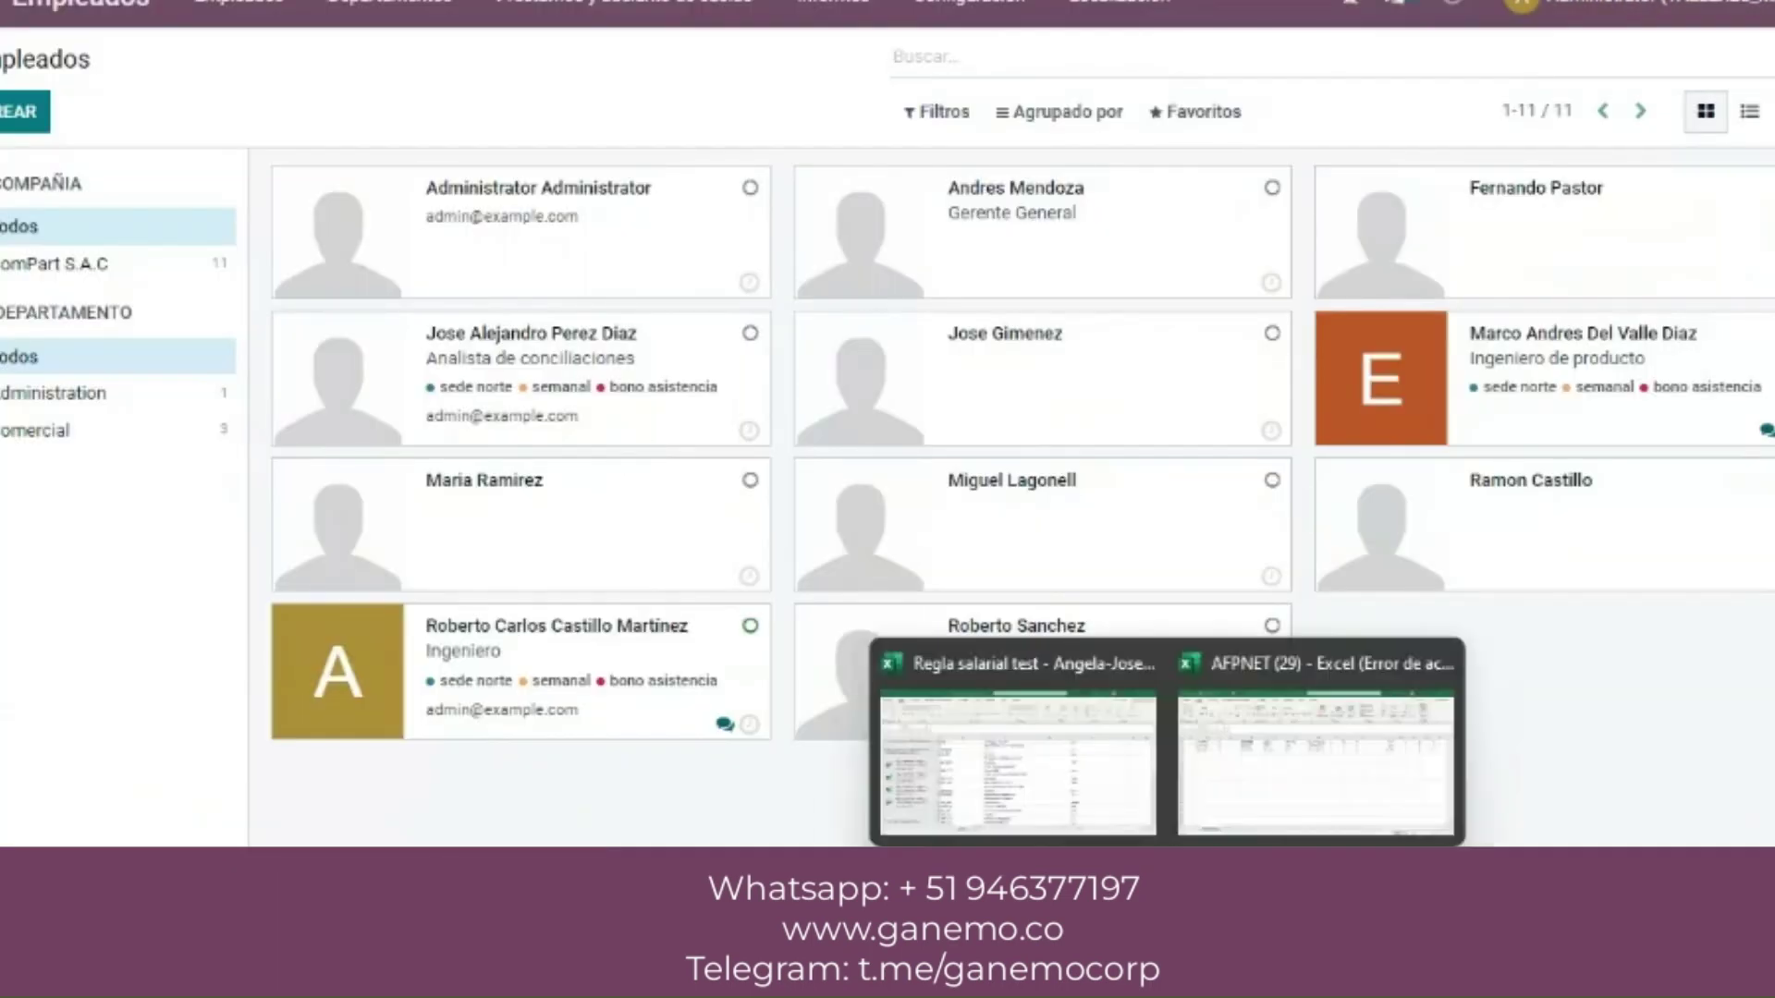
pyautogui.click(1313, 766)
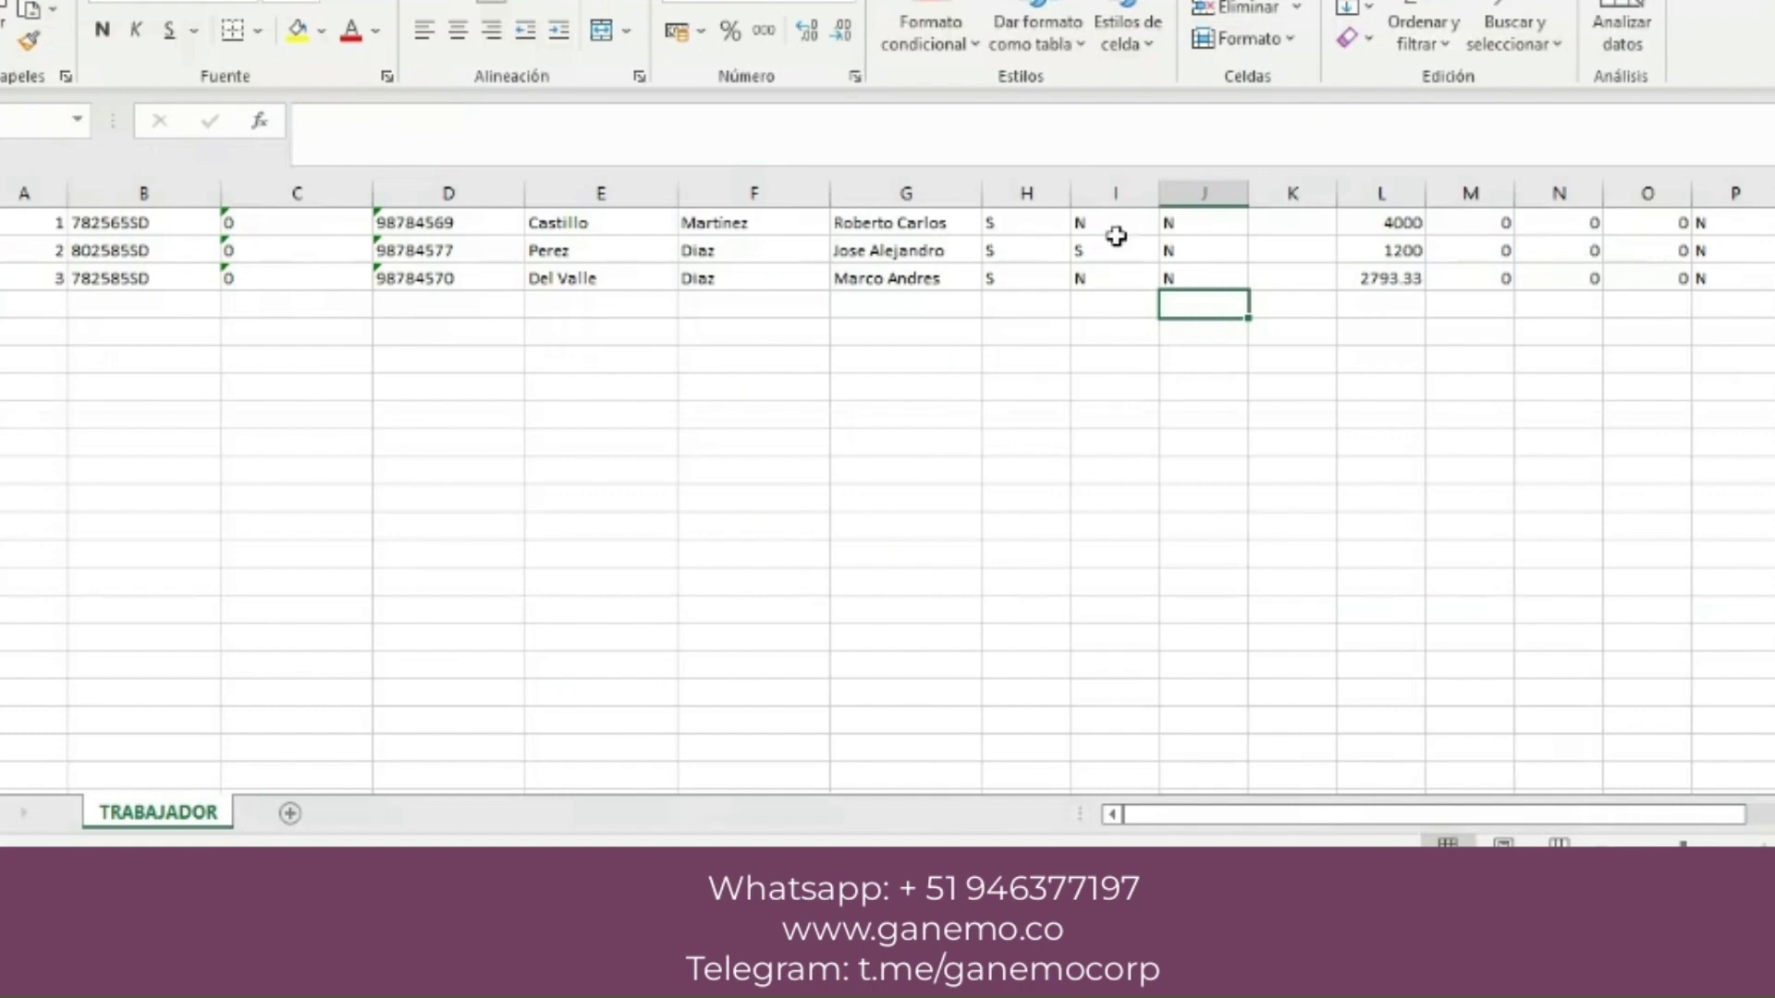
pyautogui.click(837, 276)
pyautogui.moveTo(1201, 980)
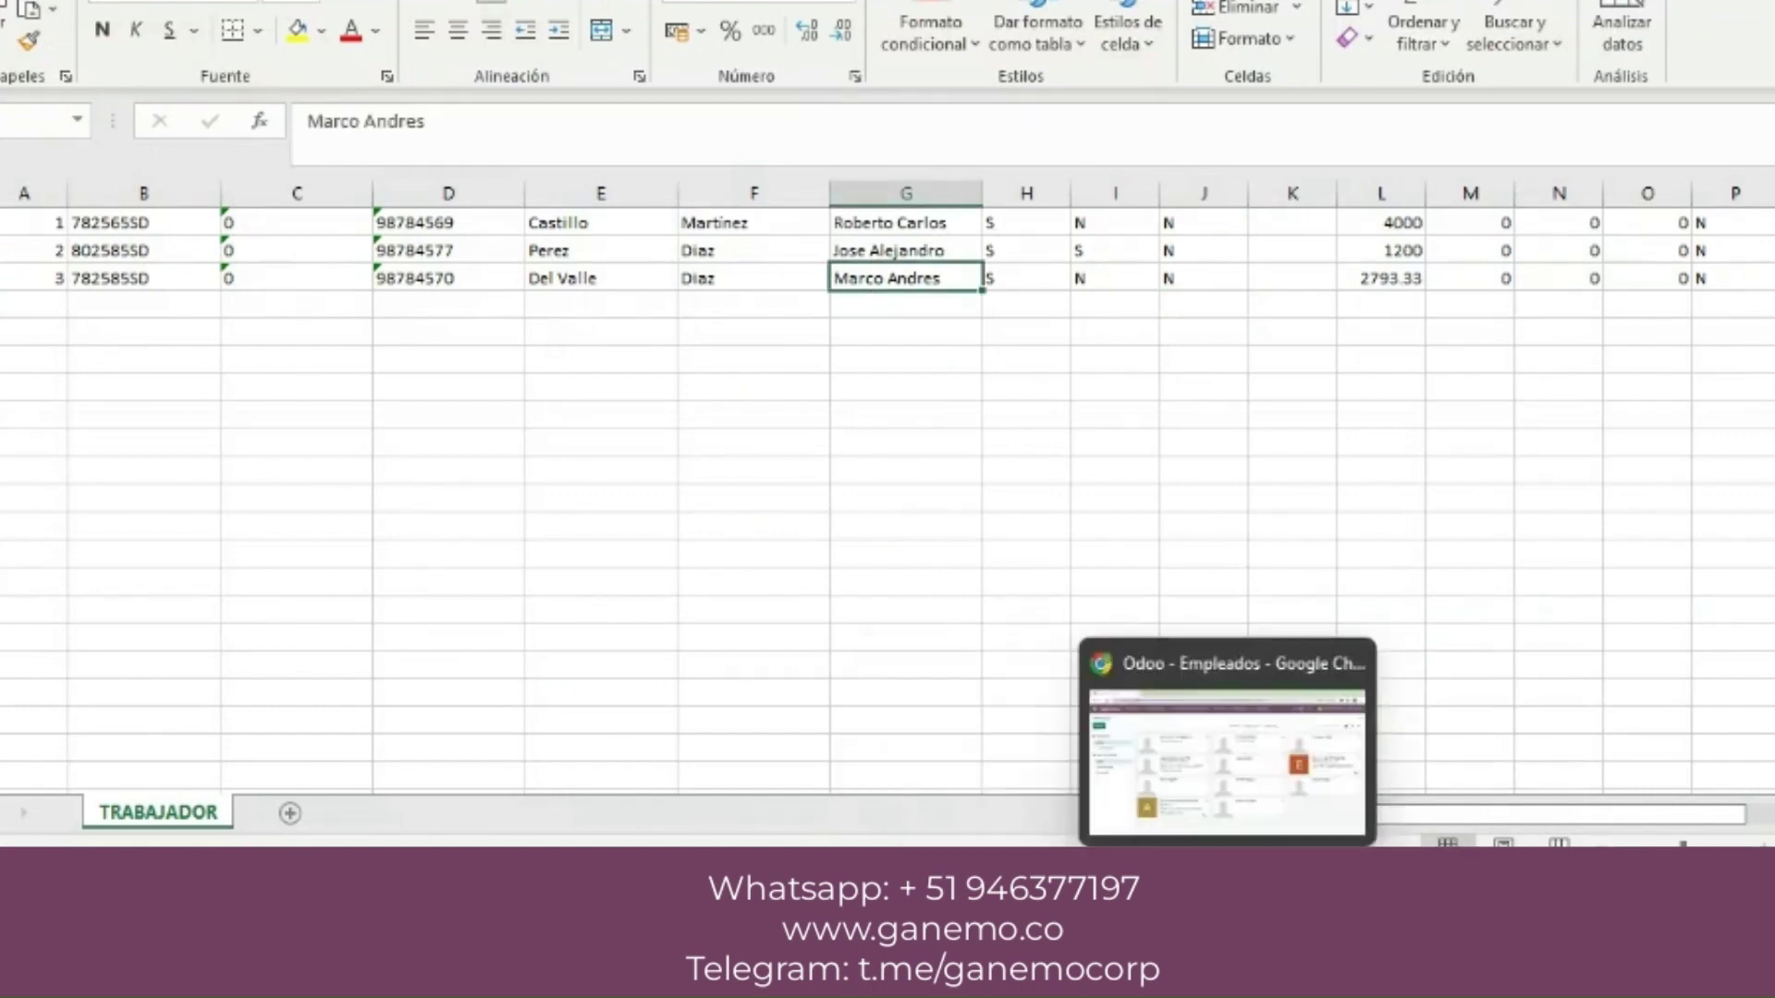
pyautogui.click(1197, 749)
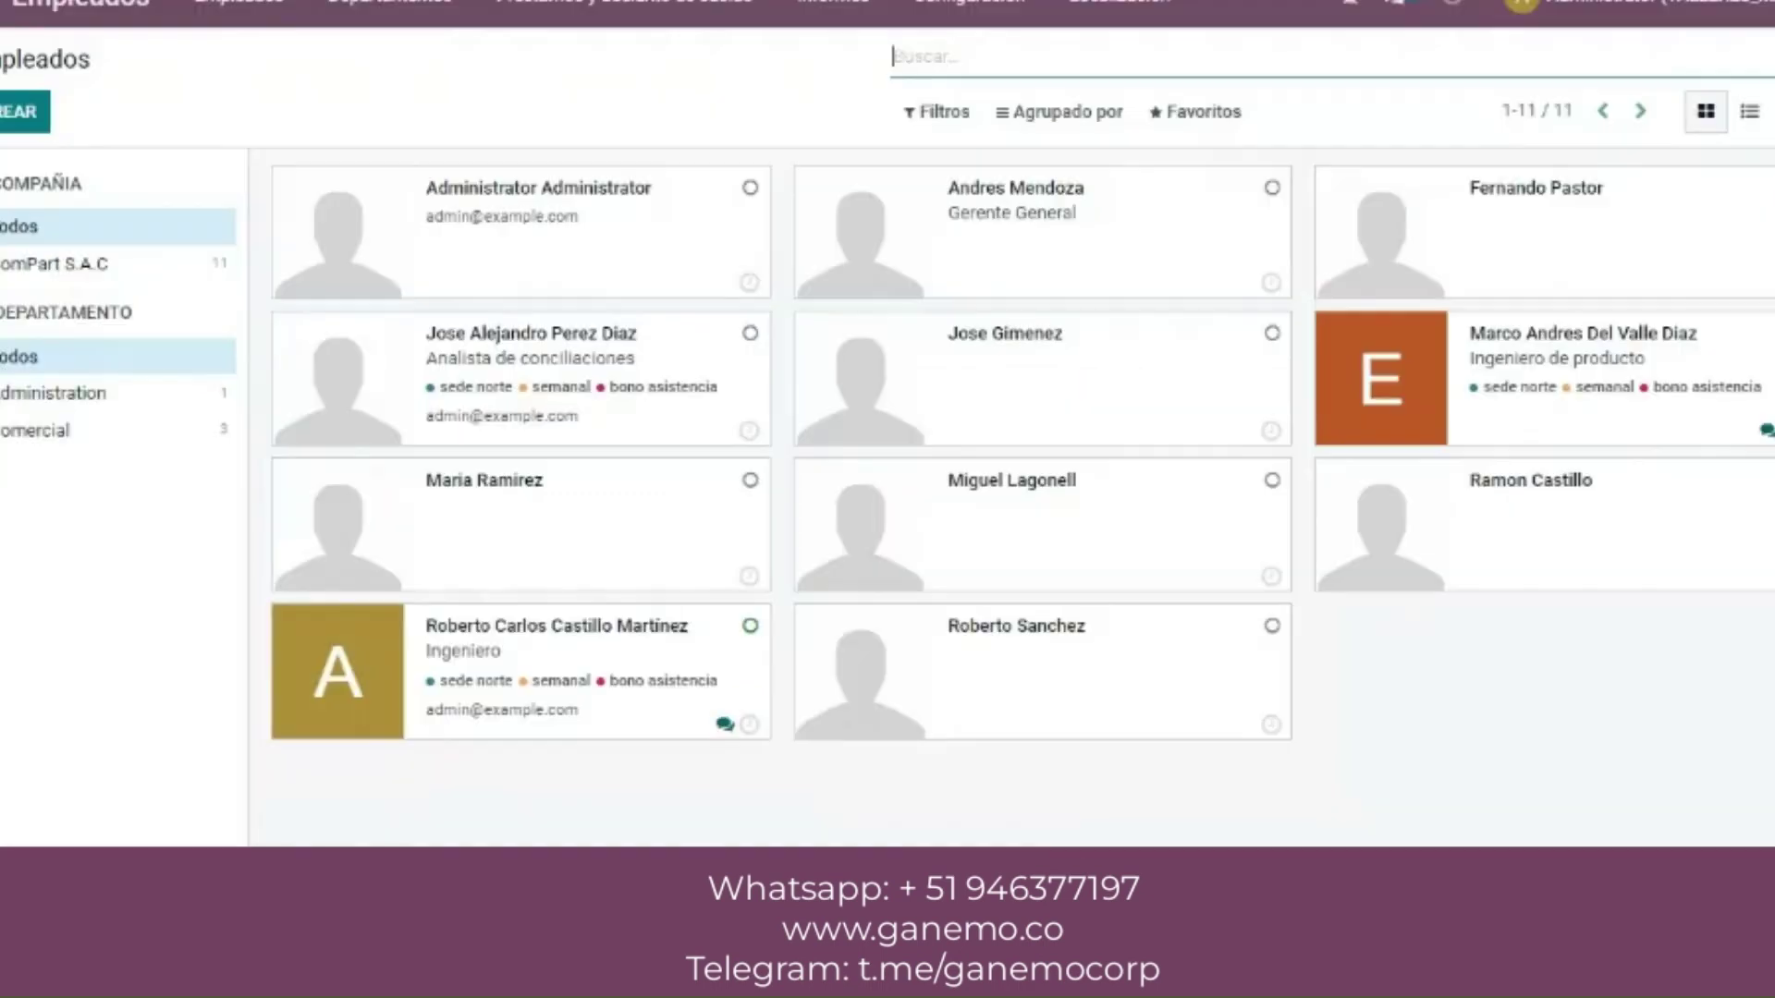
pyautogui.click(522, 384)
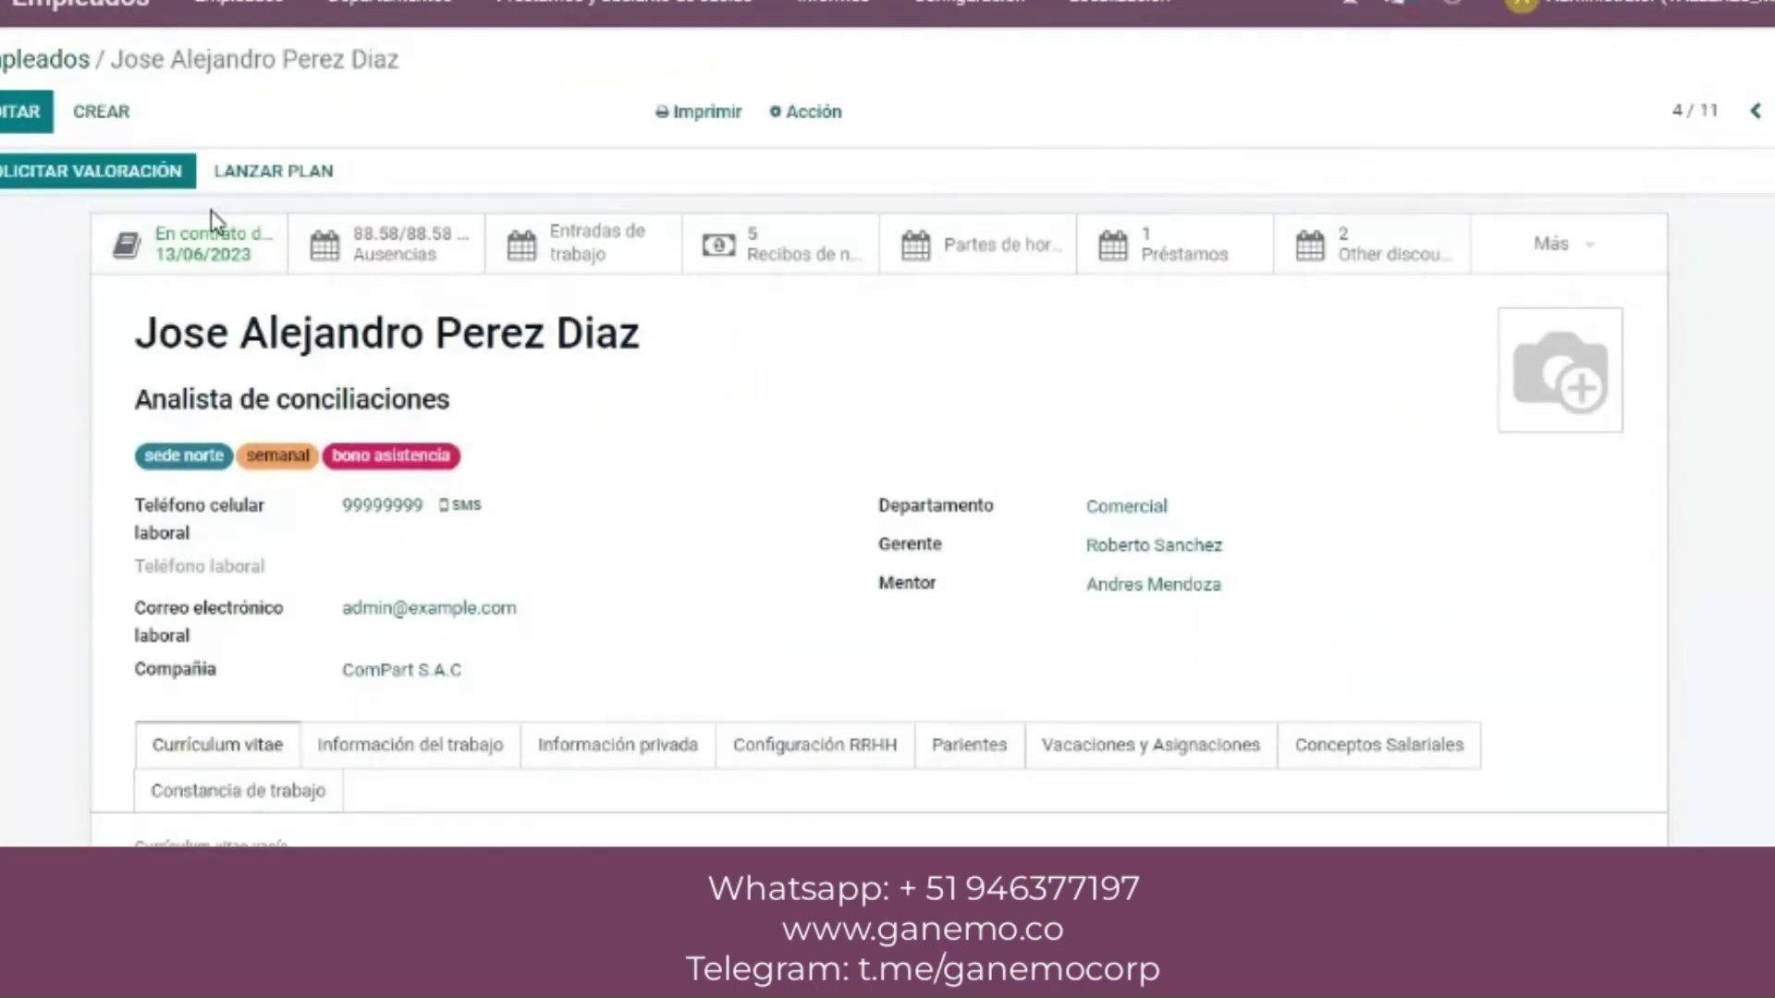
pyautogui.click(218, 240)
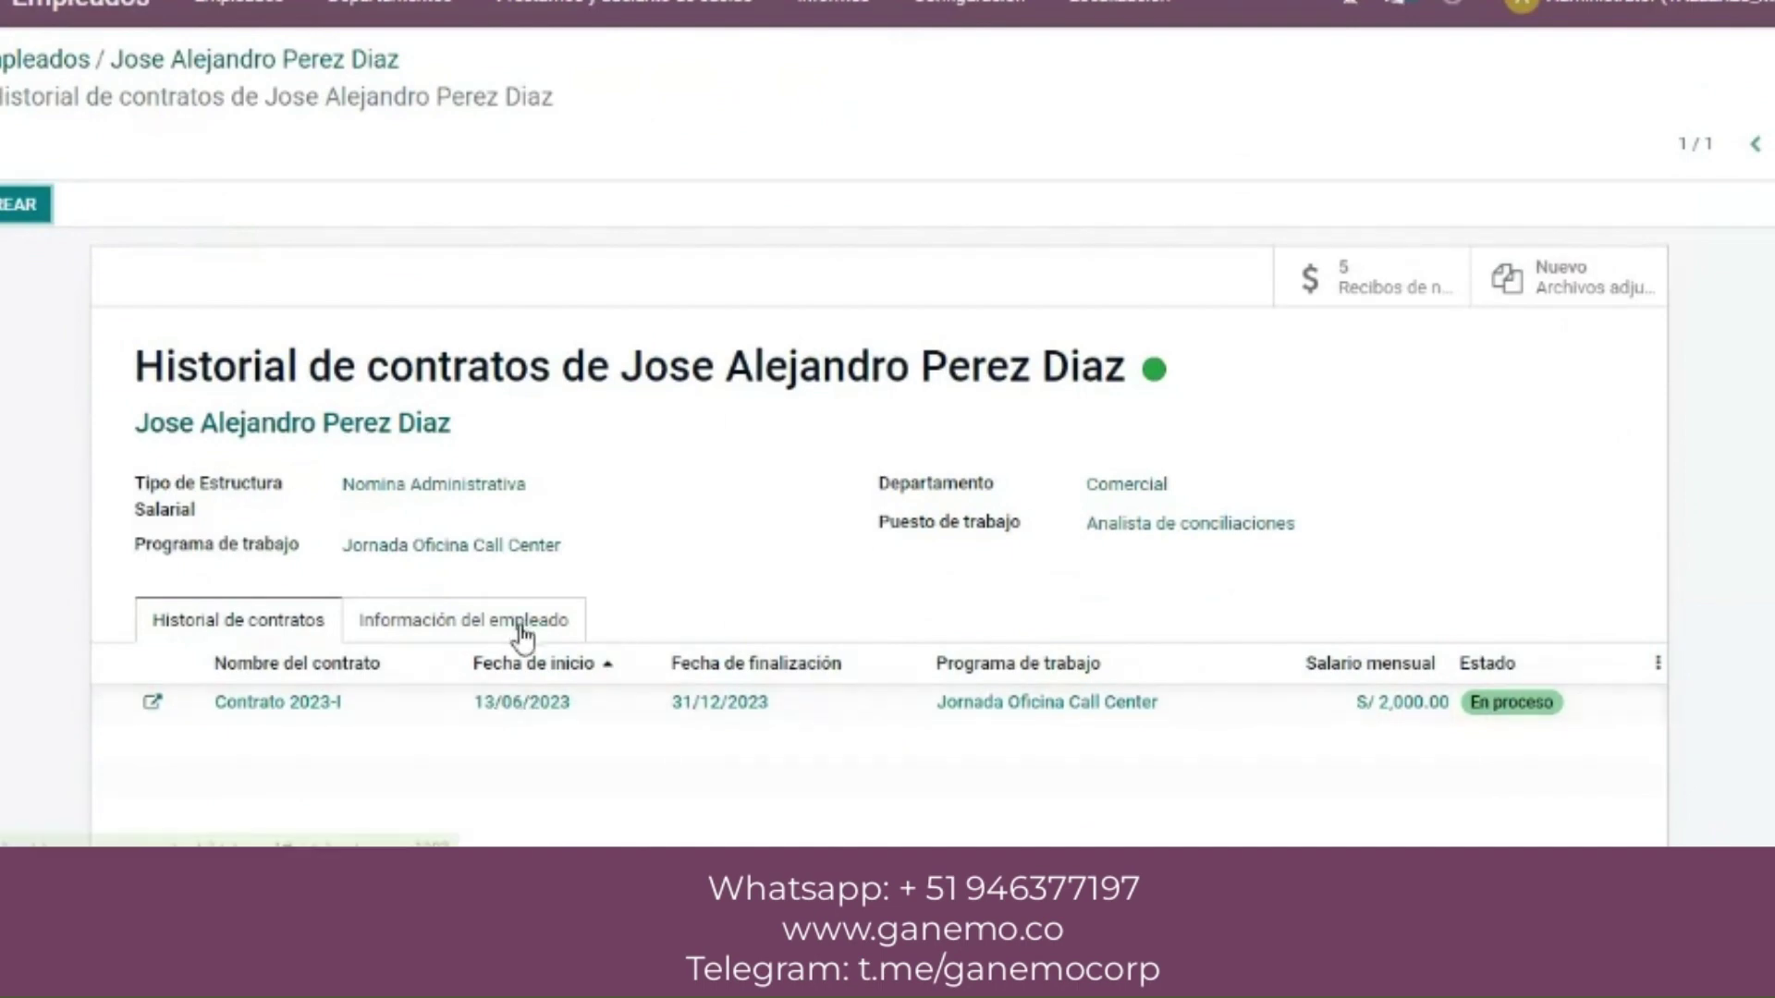
# - Switch to the AFPNET workbook and recheck the column I flag for each of the three workers against their contracts
pyautogui.moveTo(1166, 978)
pyautogui.click(1252, 805)
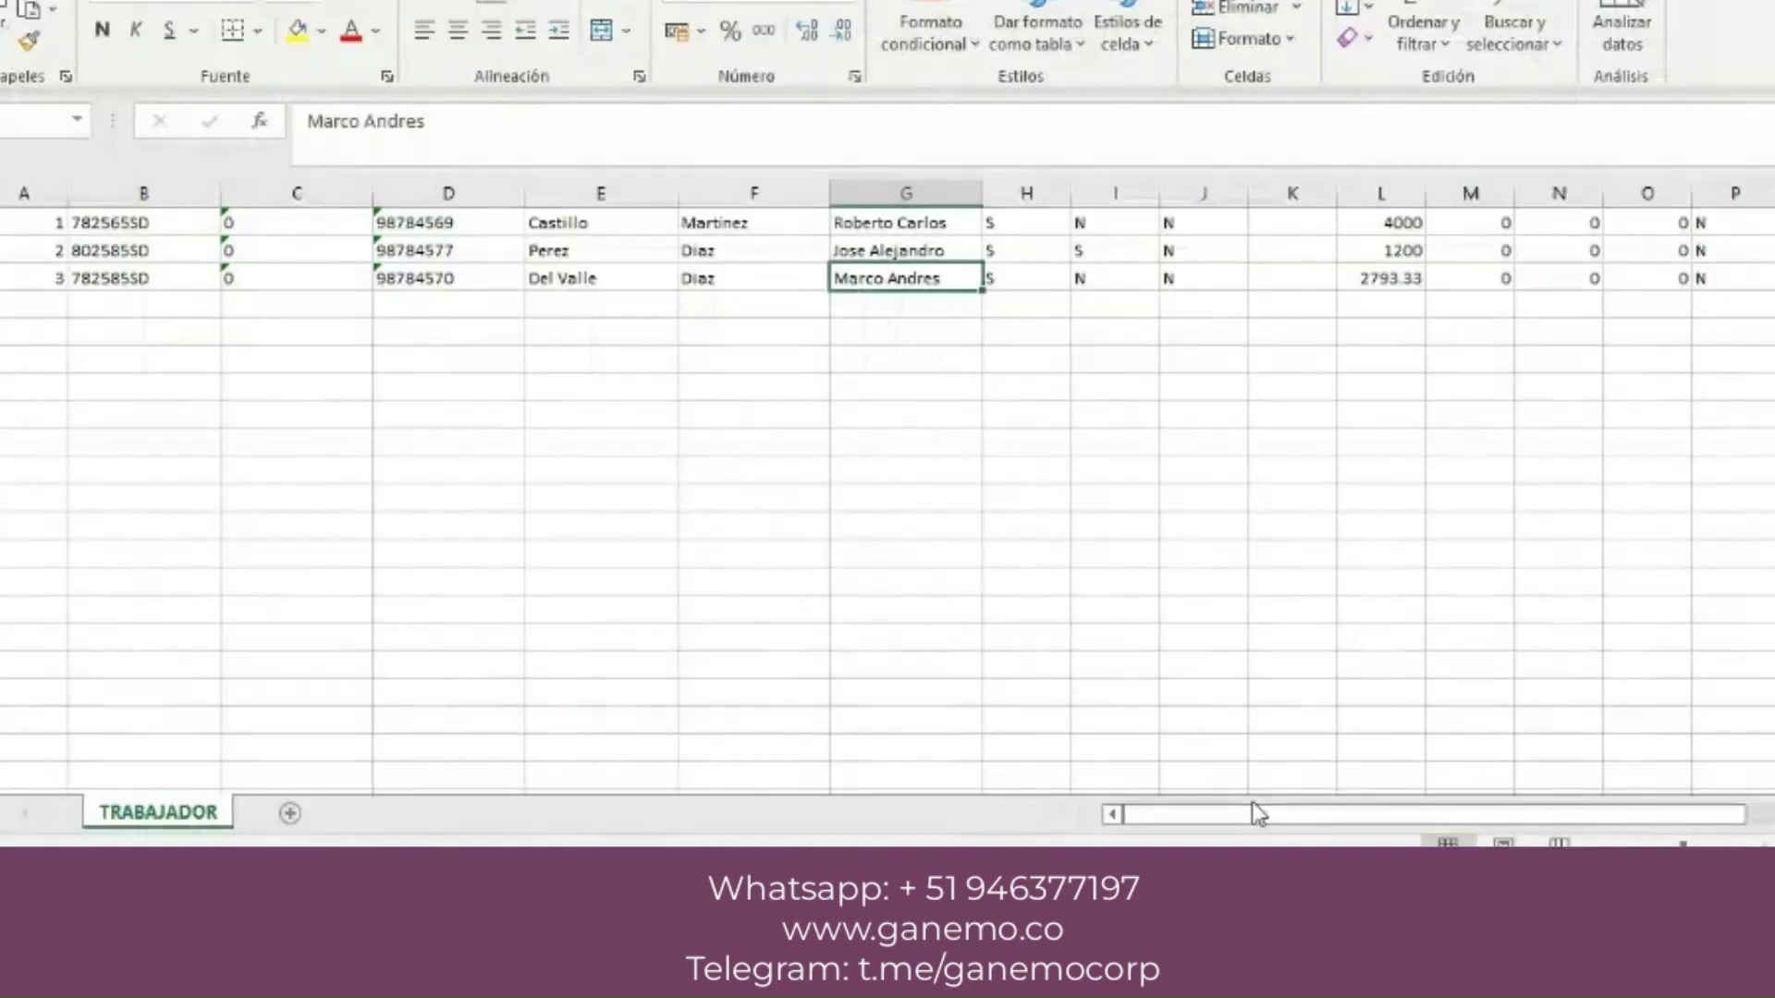
pyautogui.doubleClick(1139, 332)
pyautogui.press('Escape')
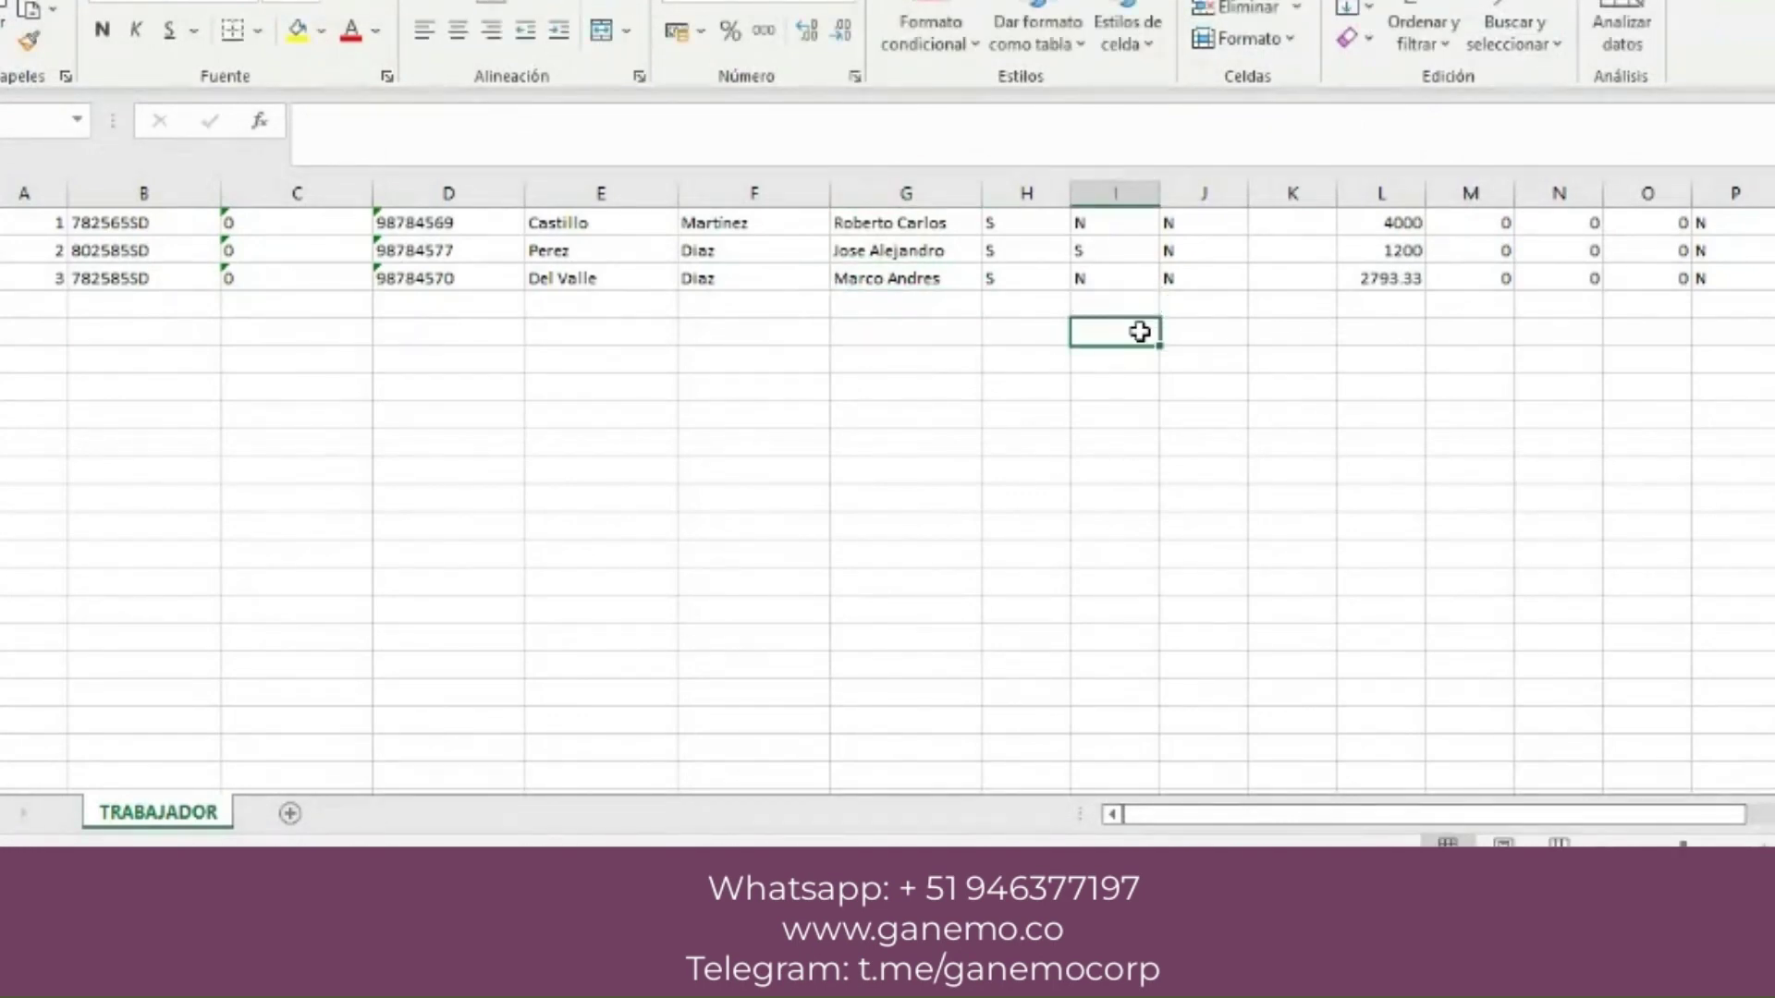
pyautogui.press('Up')
pyautogui.press('Up')
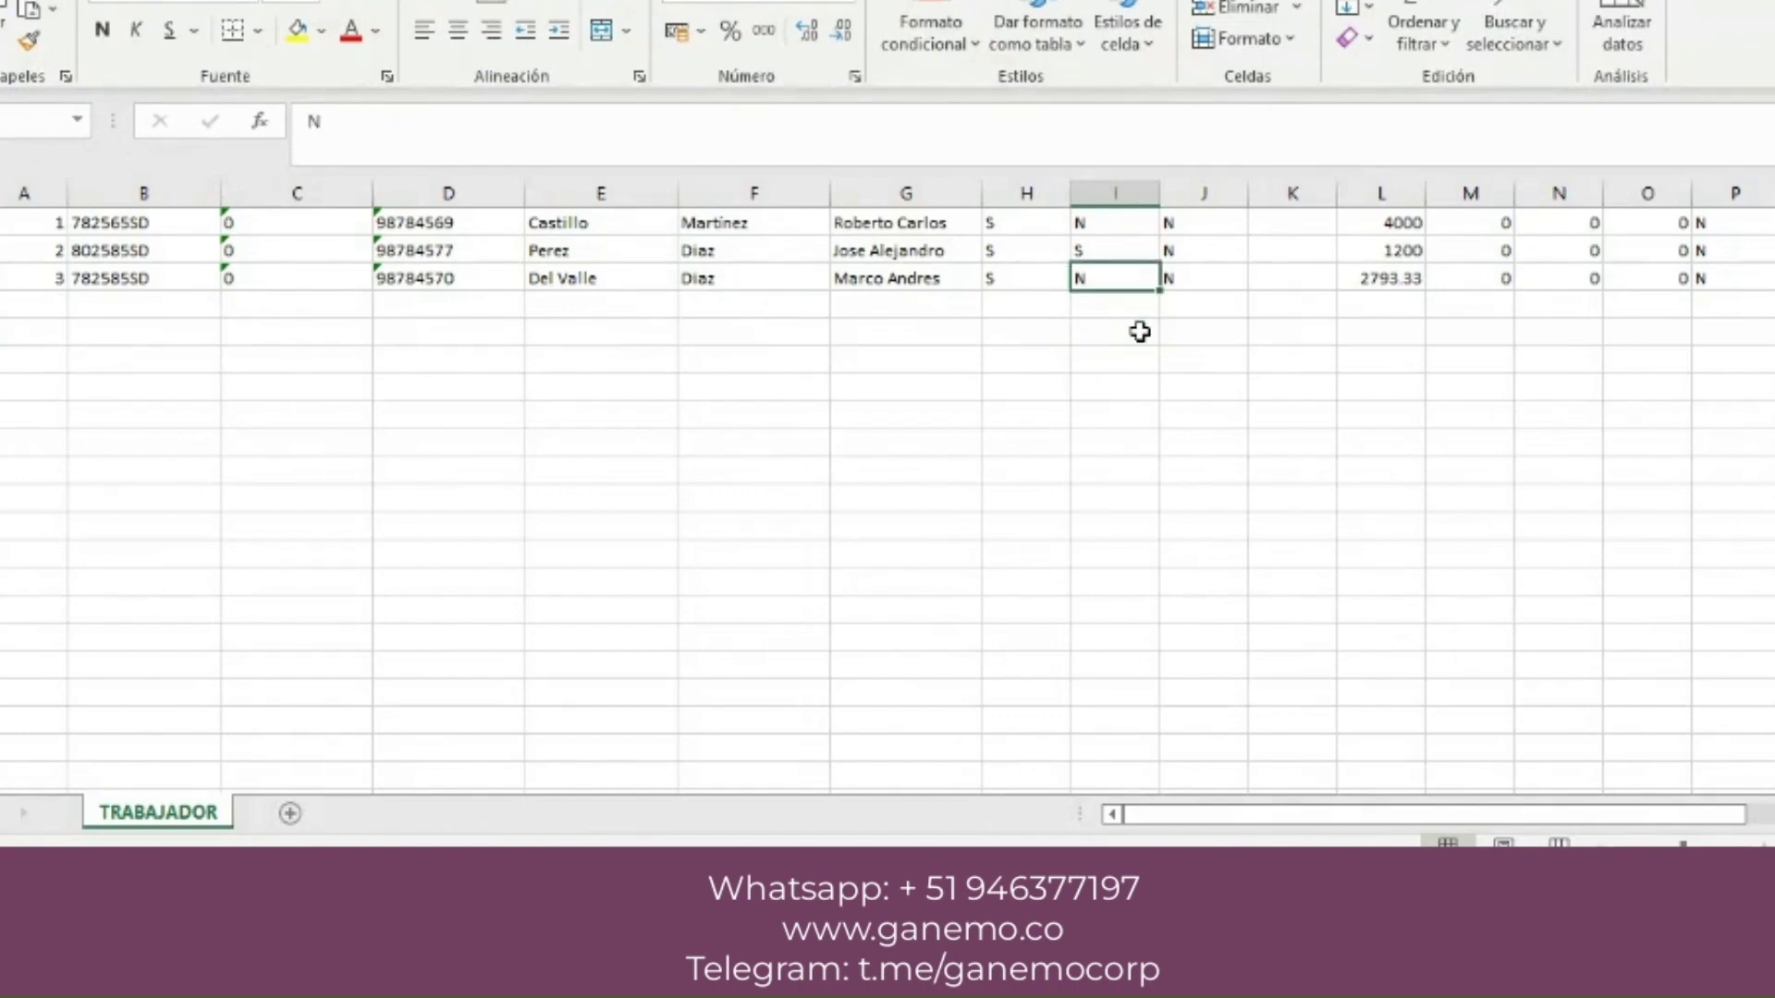
pyautogui.press('Up')
pyautogui.press('Left')
pyautogui.press('Right')
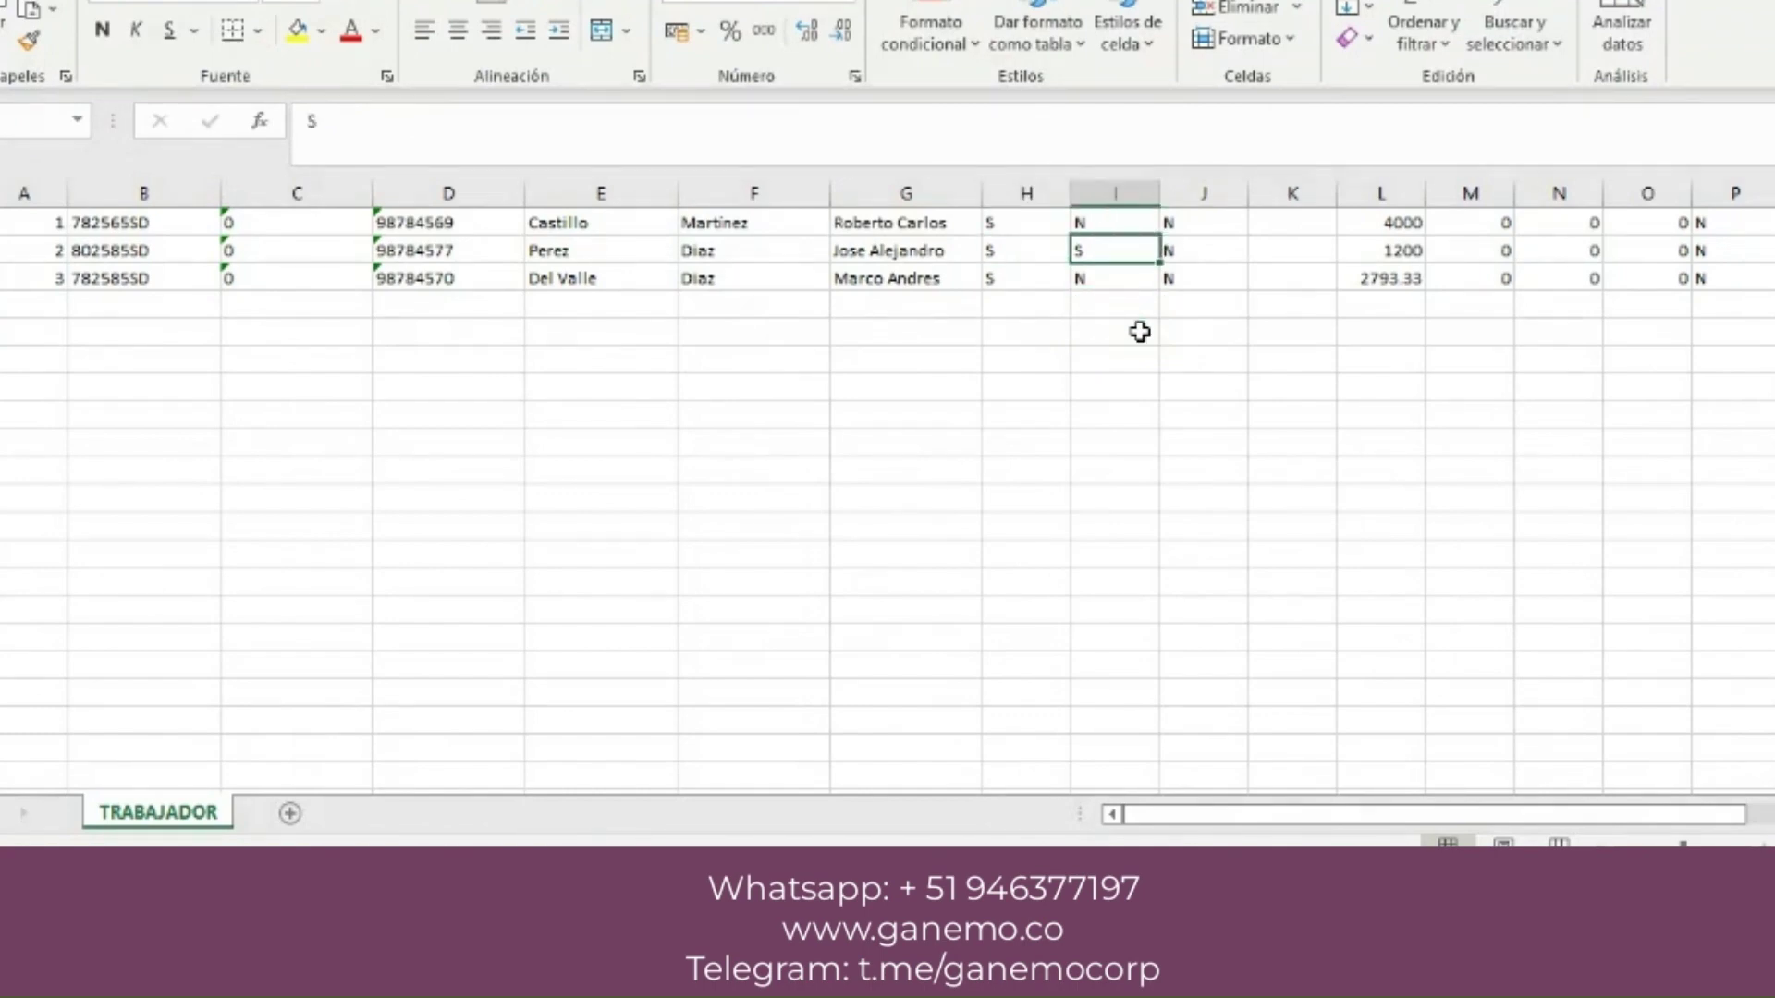
pyautogui.press('Up')
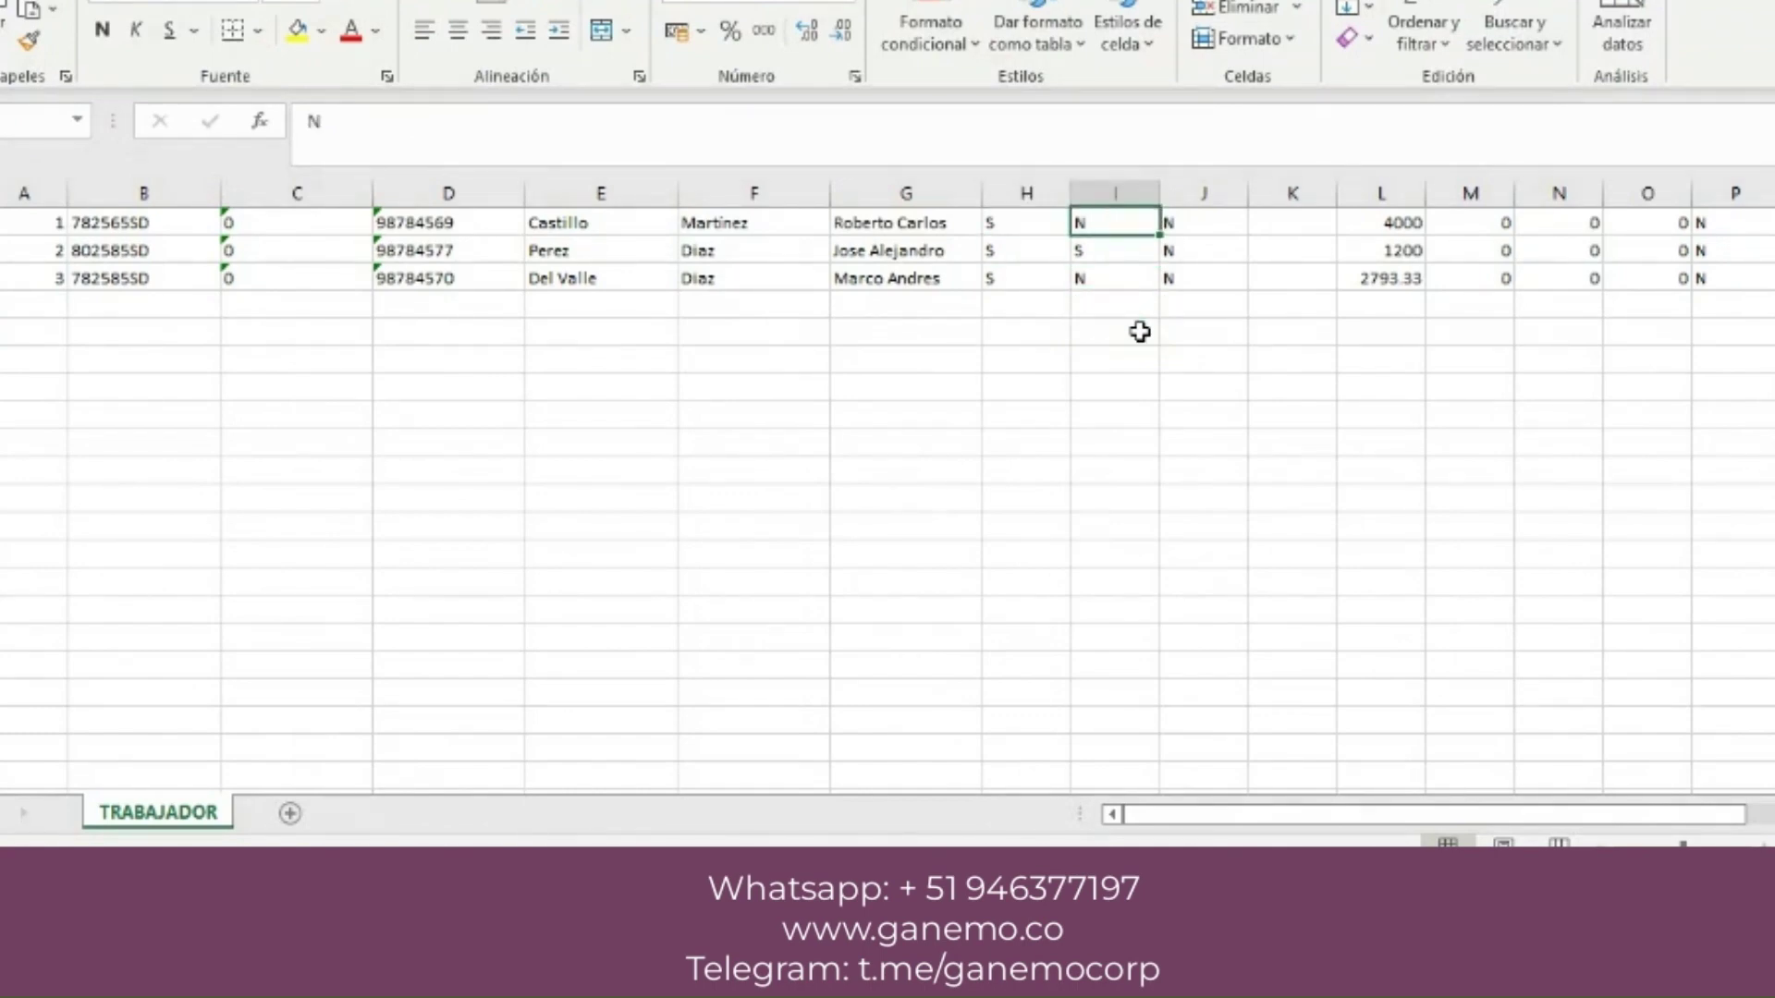
pyautogui.press('Down')
pyautogui.press('Down')
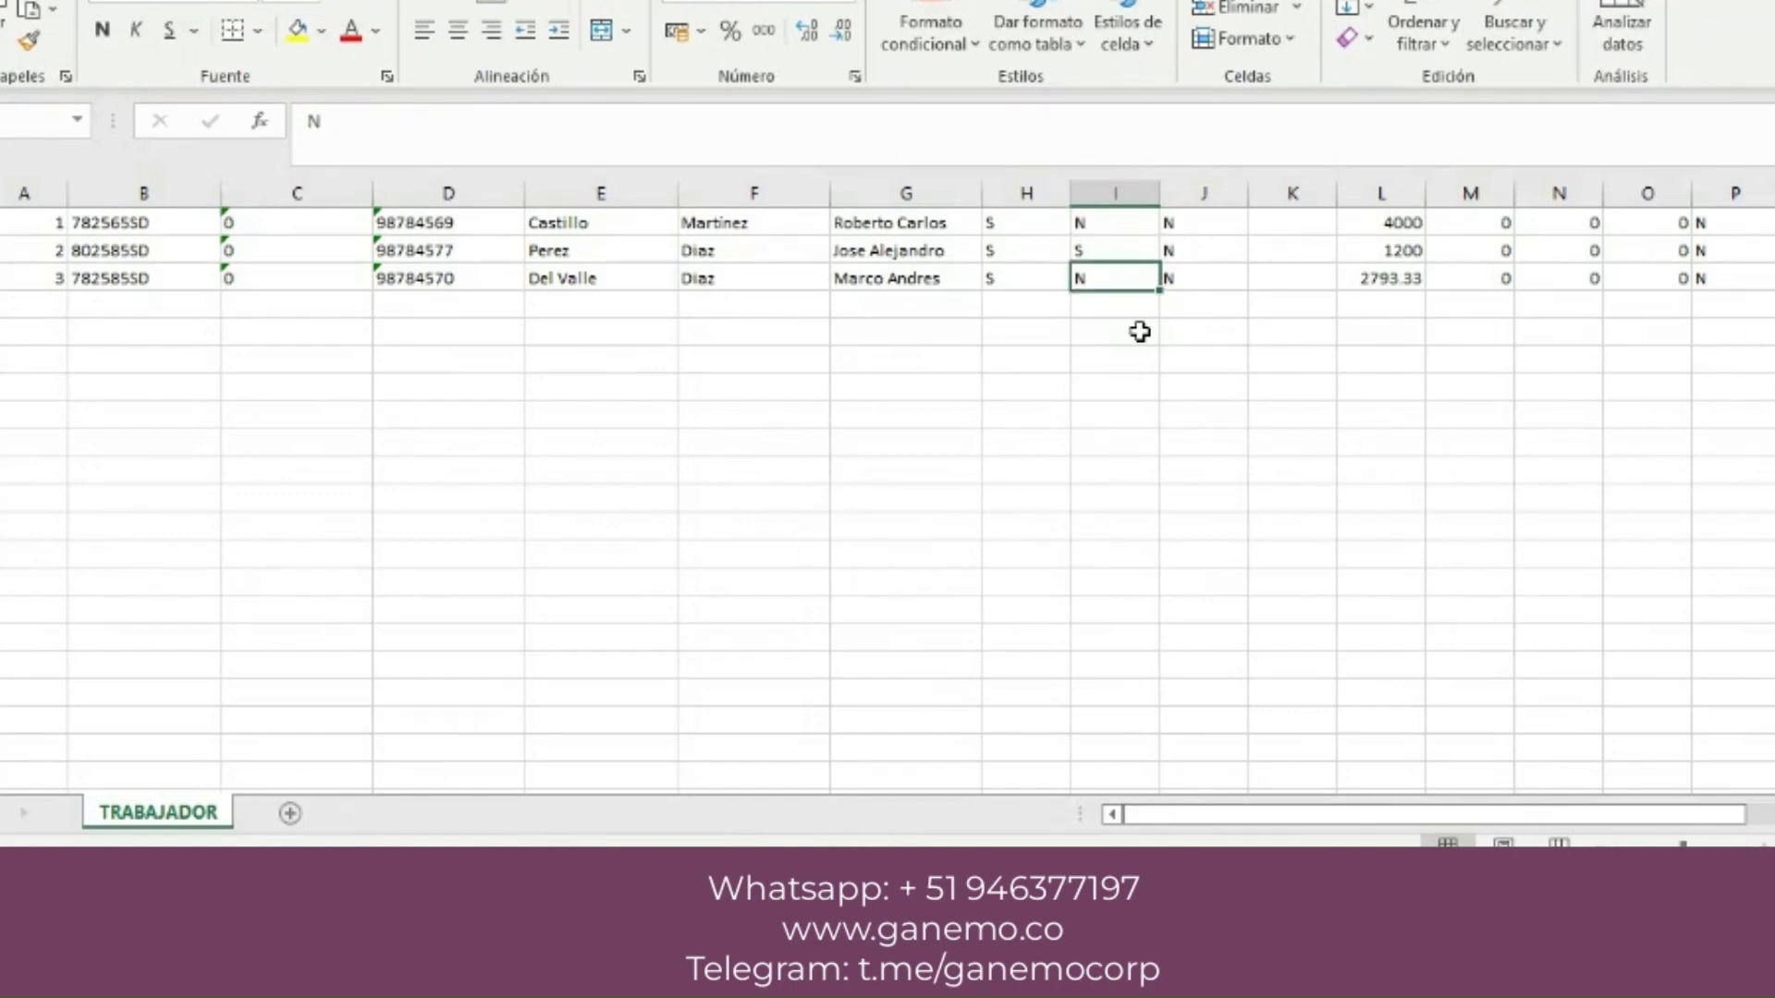
# - Switch to Odoo and compare the hiring and contract start dates in the list of active employees' contracts
pyautogui.hotkey('alt', 'Tab')
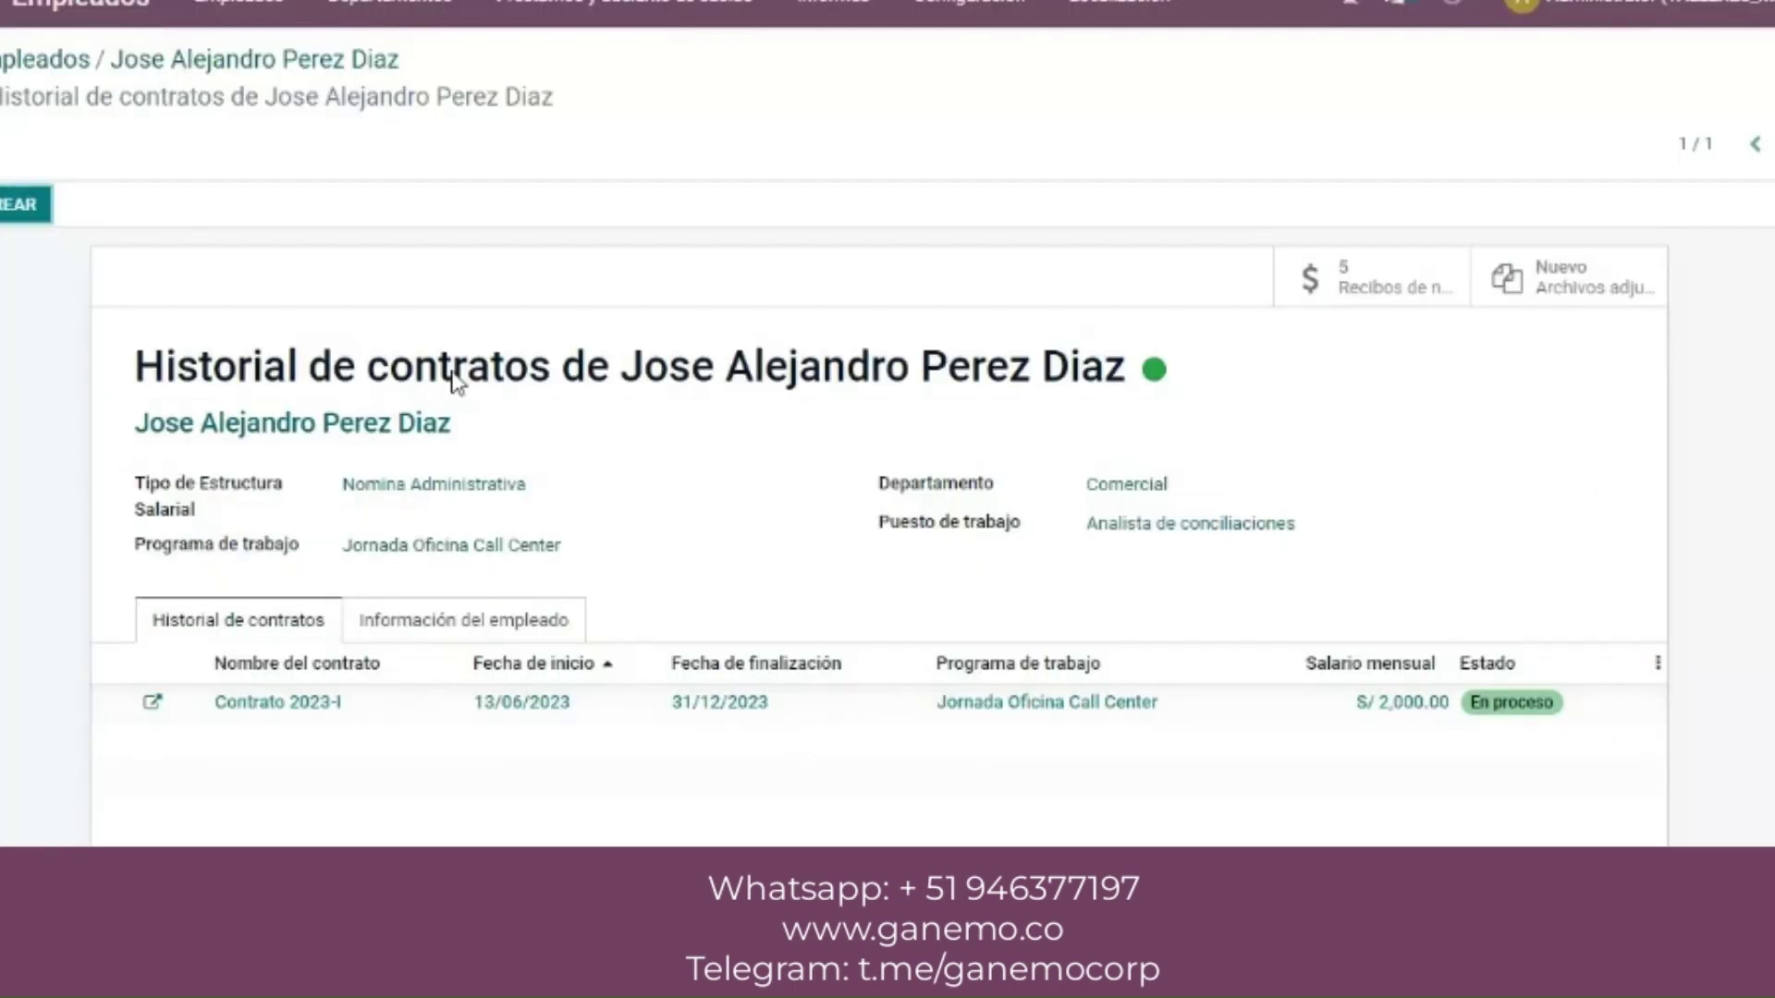
pyautogui.click(199, 61)
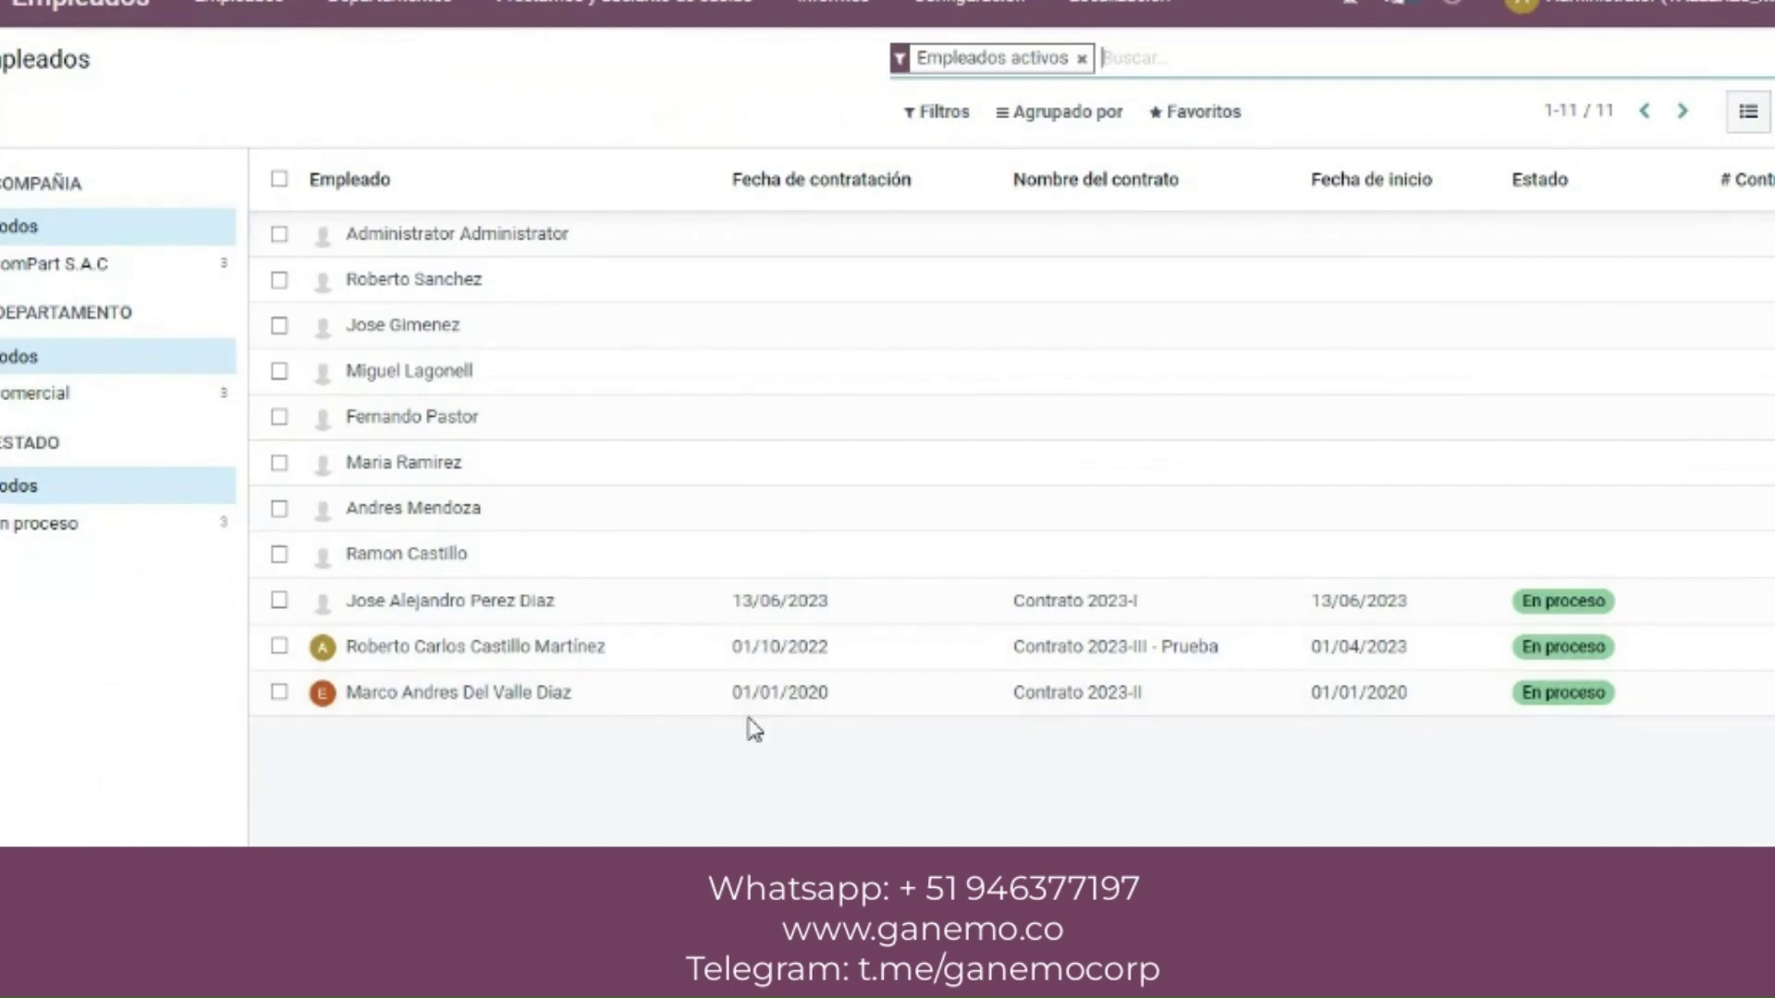
# - Switch to the AFPNET workbook and examine each worker's remuneration in column L
pyautogui.moveTo(1167, 978)
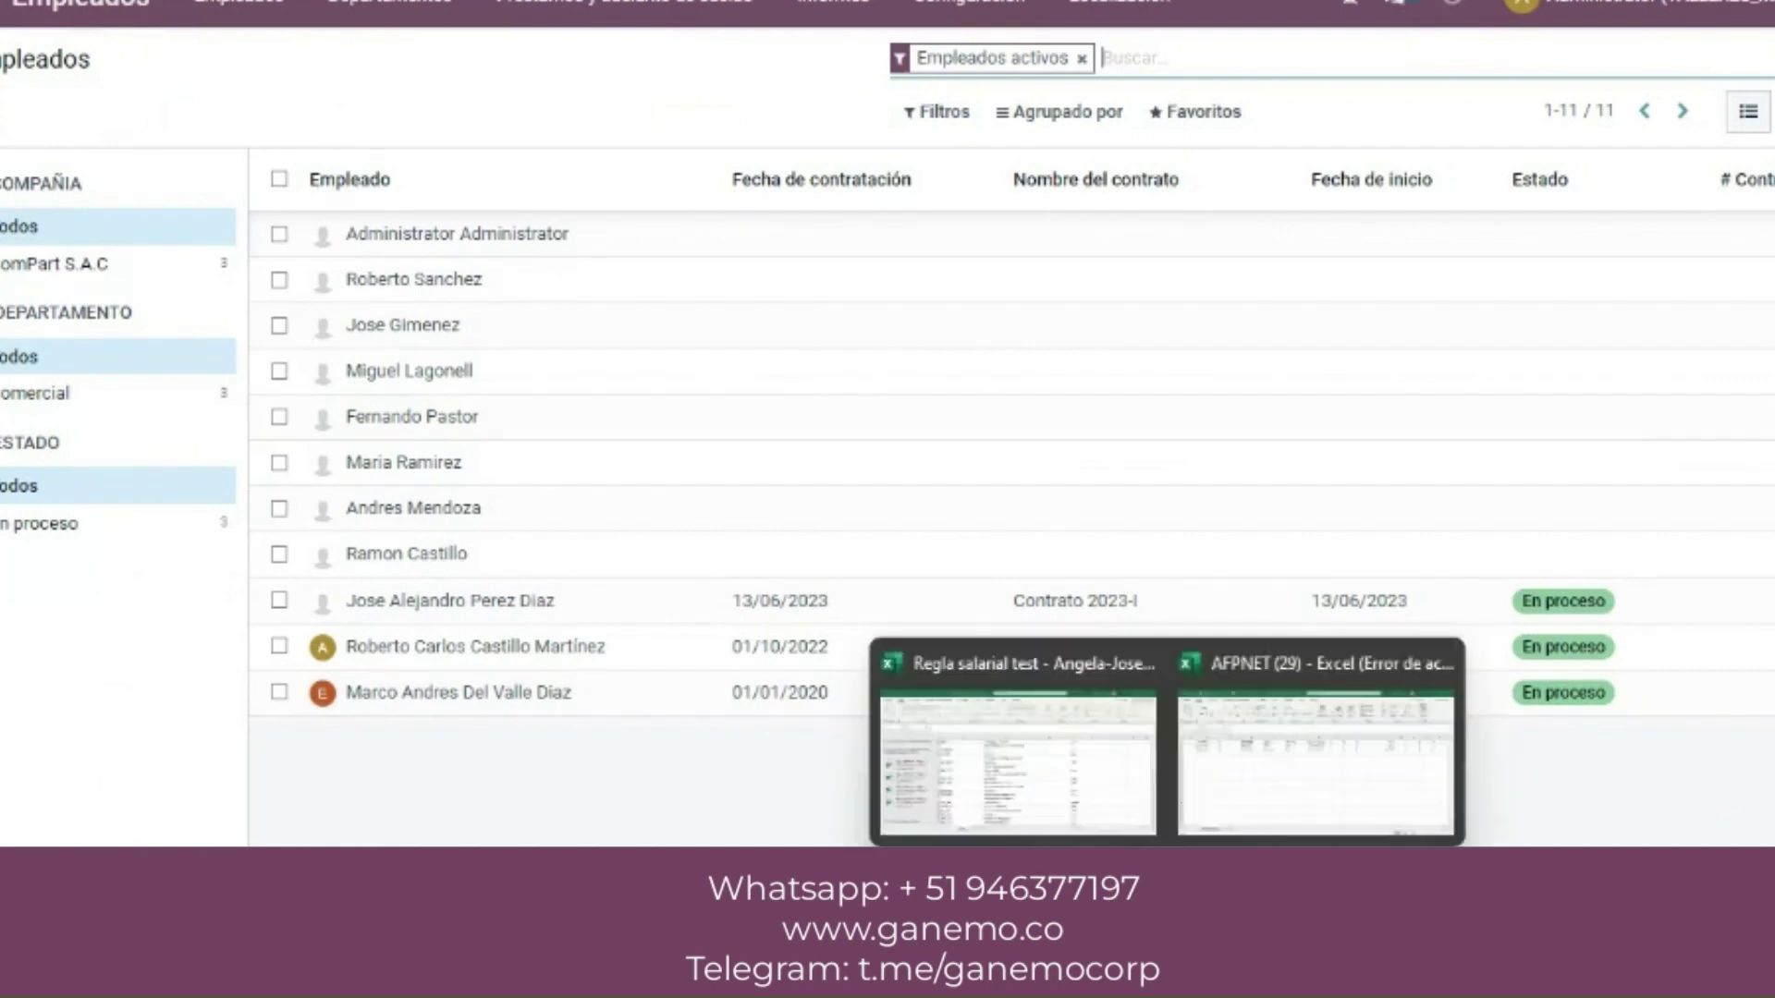
pyautogui.click(1295, 806)
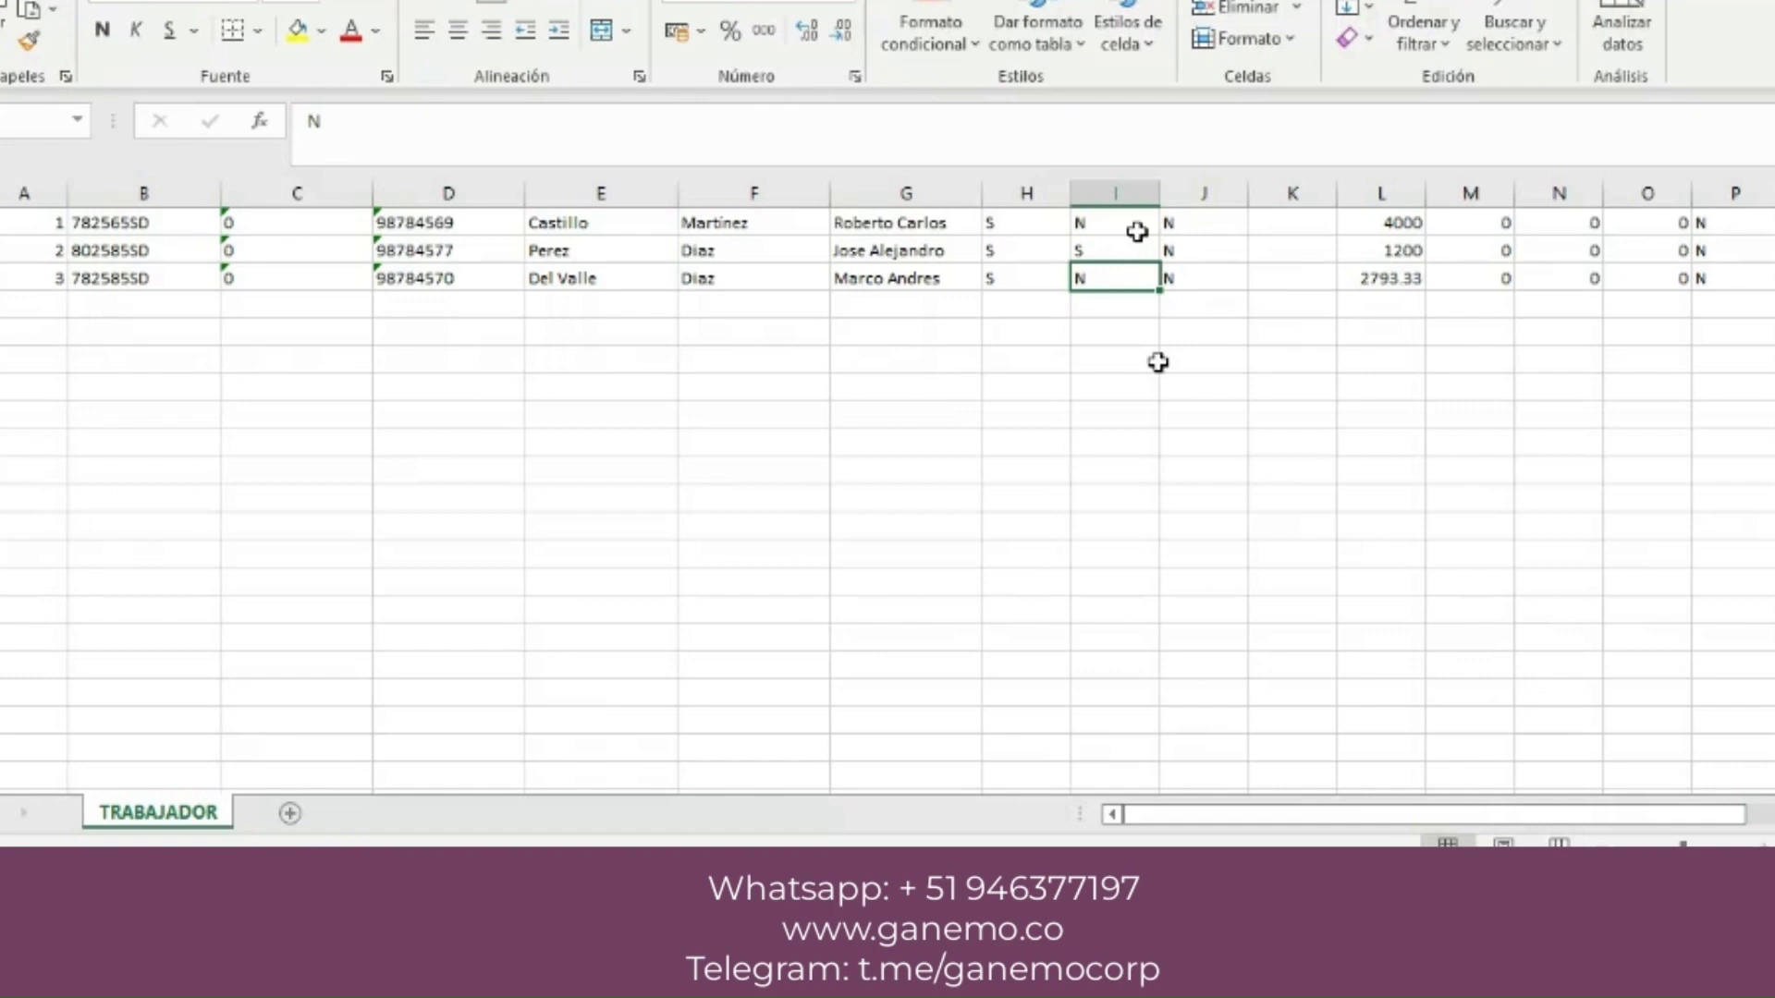
pyautogui.click(1309, 278)
pyautogui.press('Right')
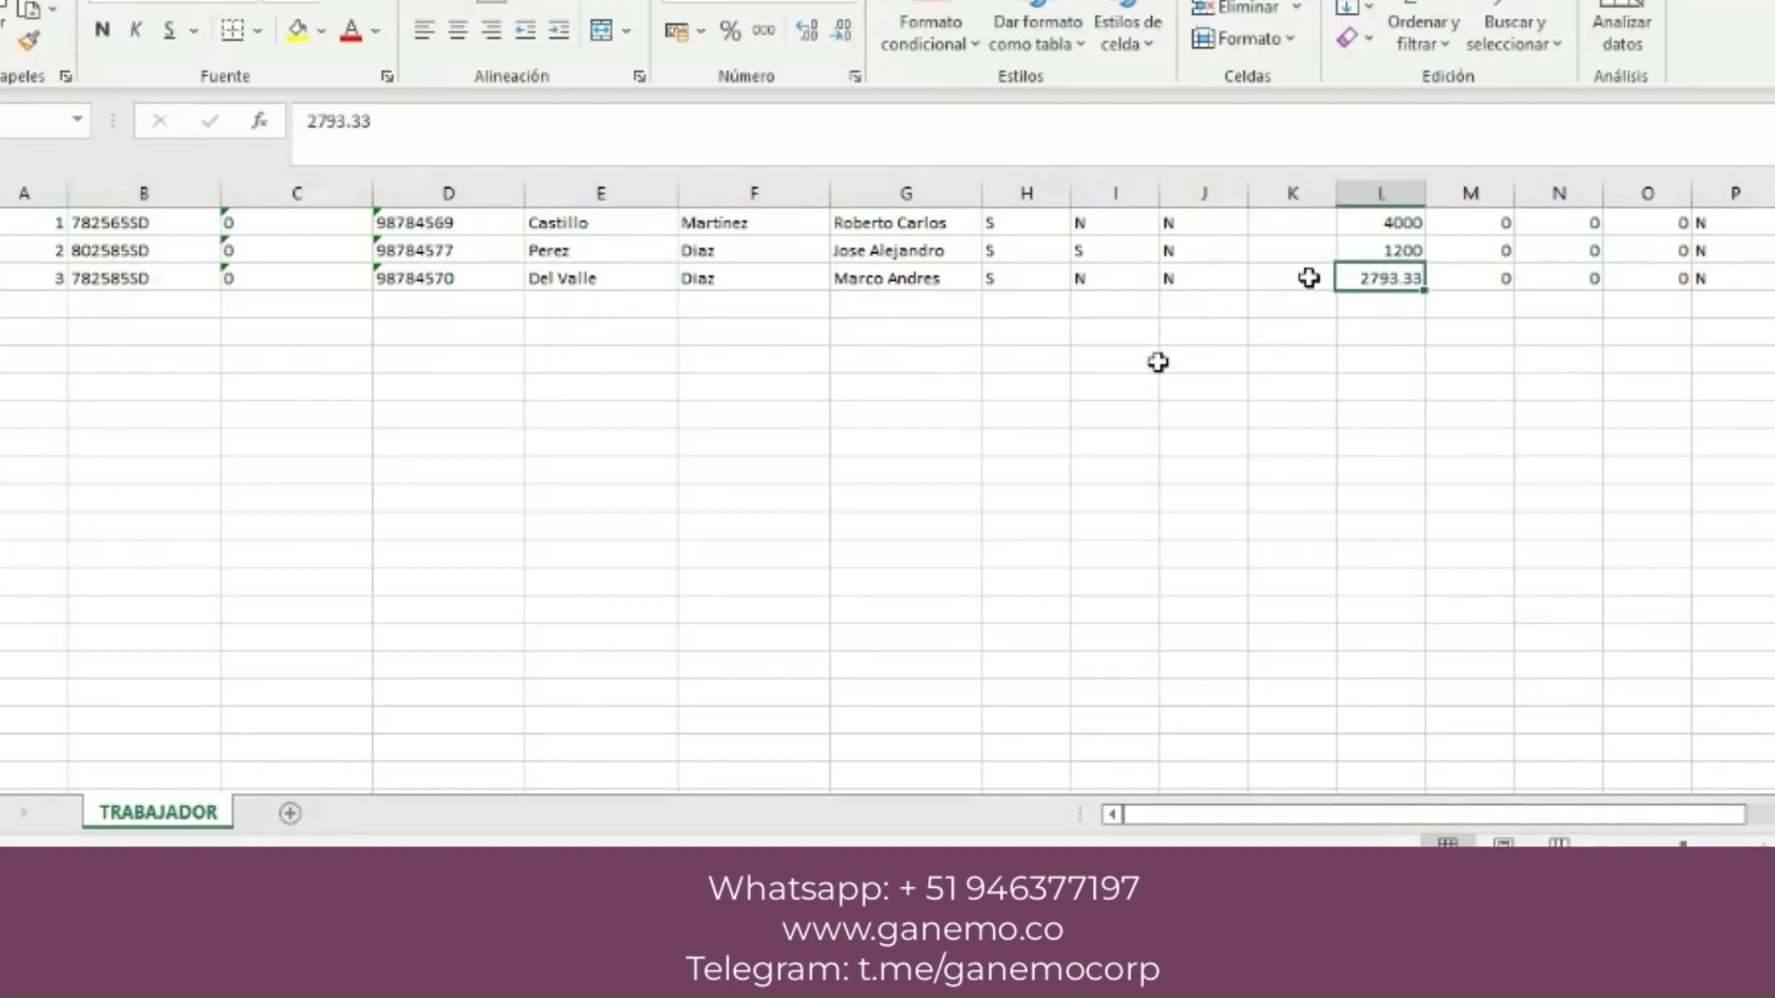
pyautogui.press('Up')
pyautogui.press('Up')
pyautogui.press('Down')
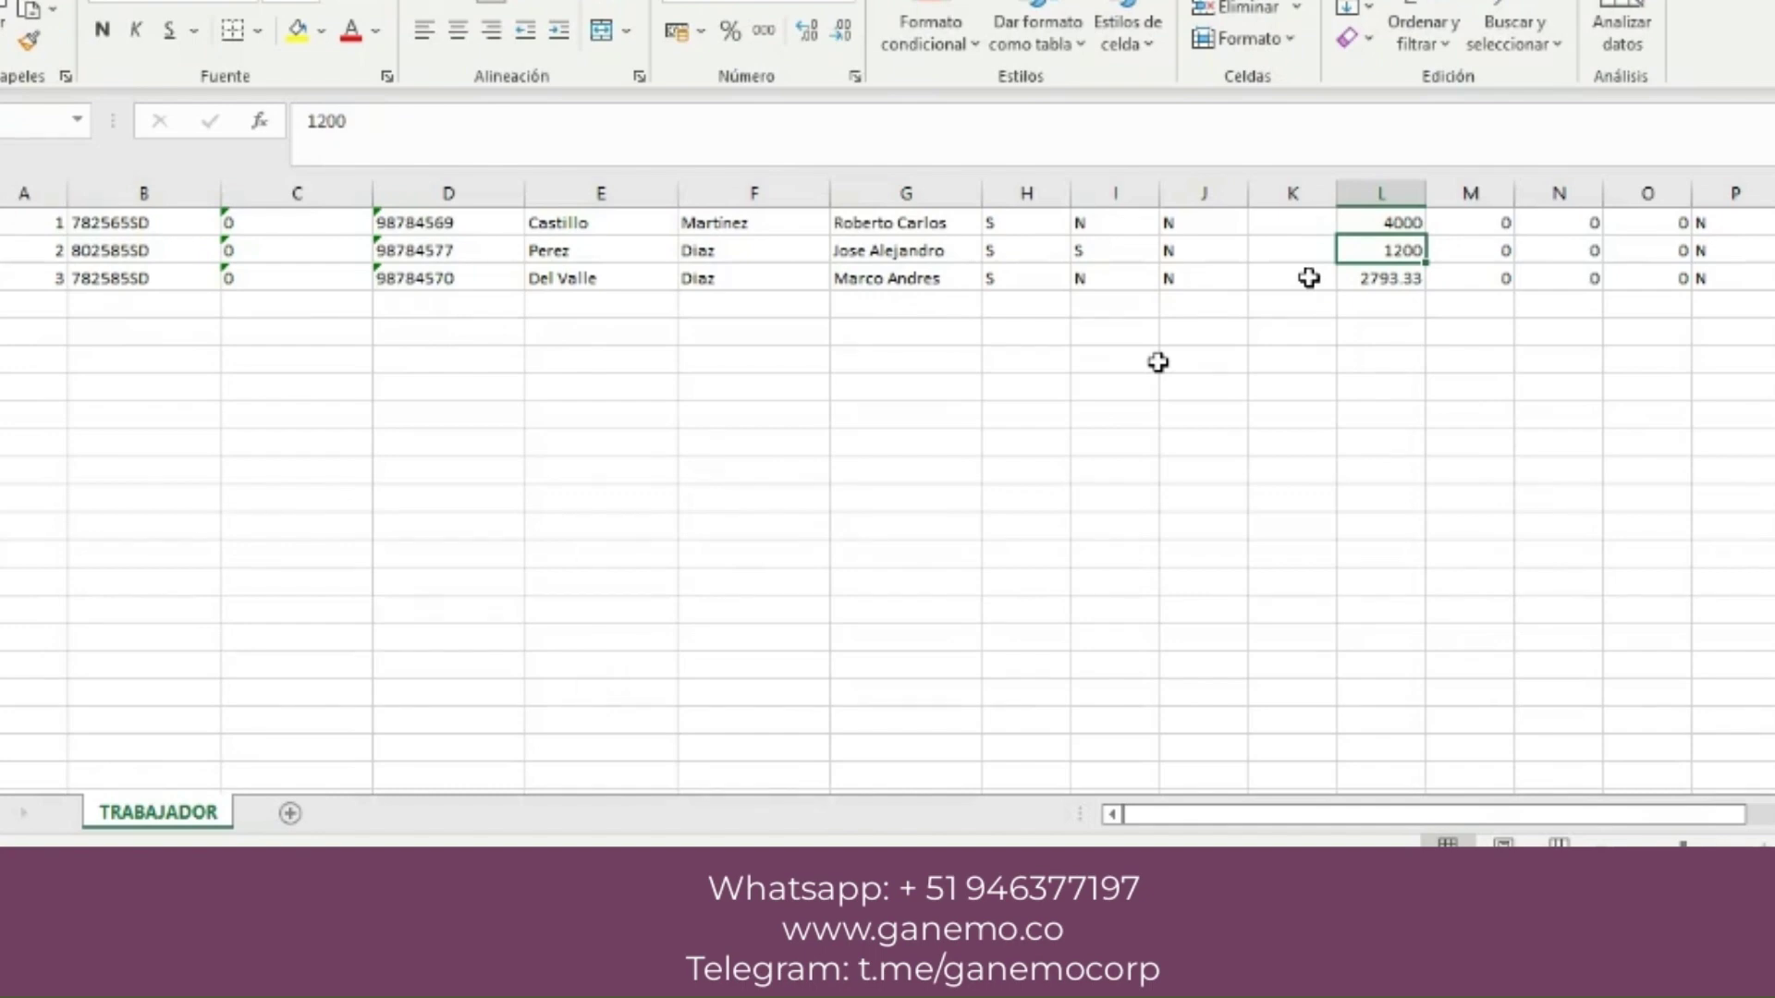
pyautogui.press('Up')
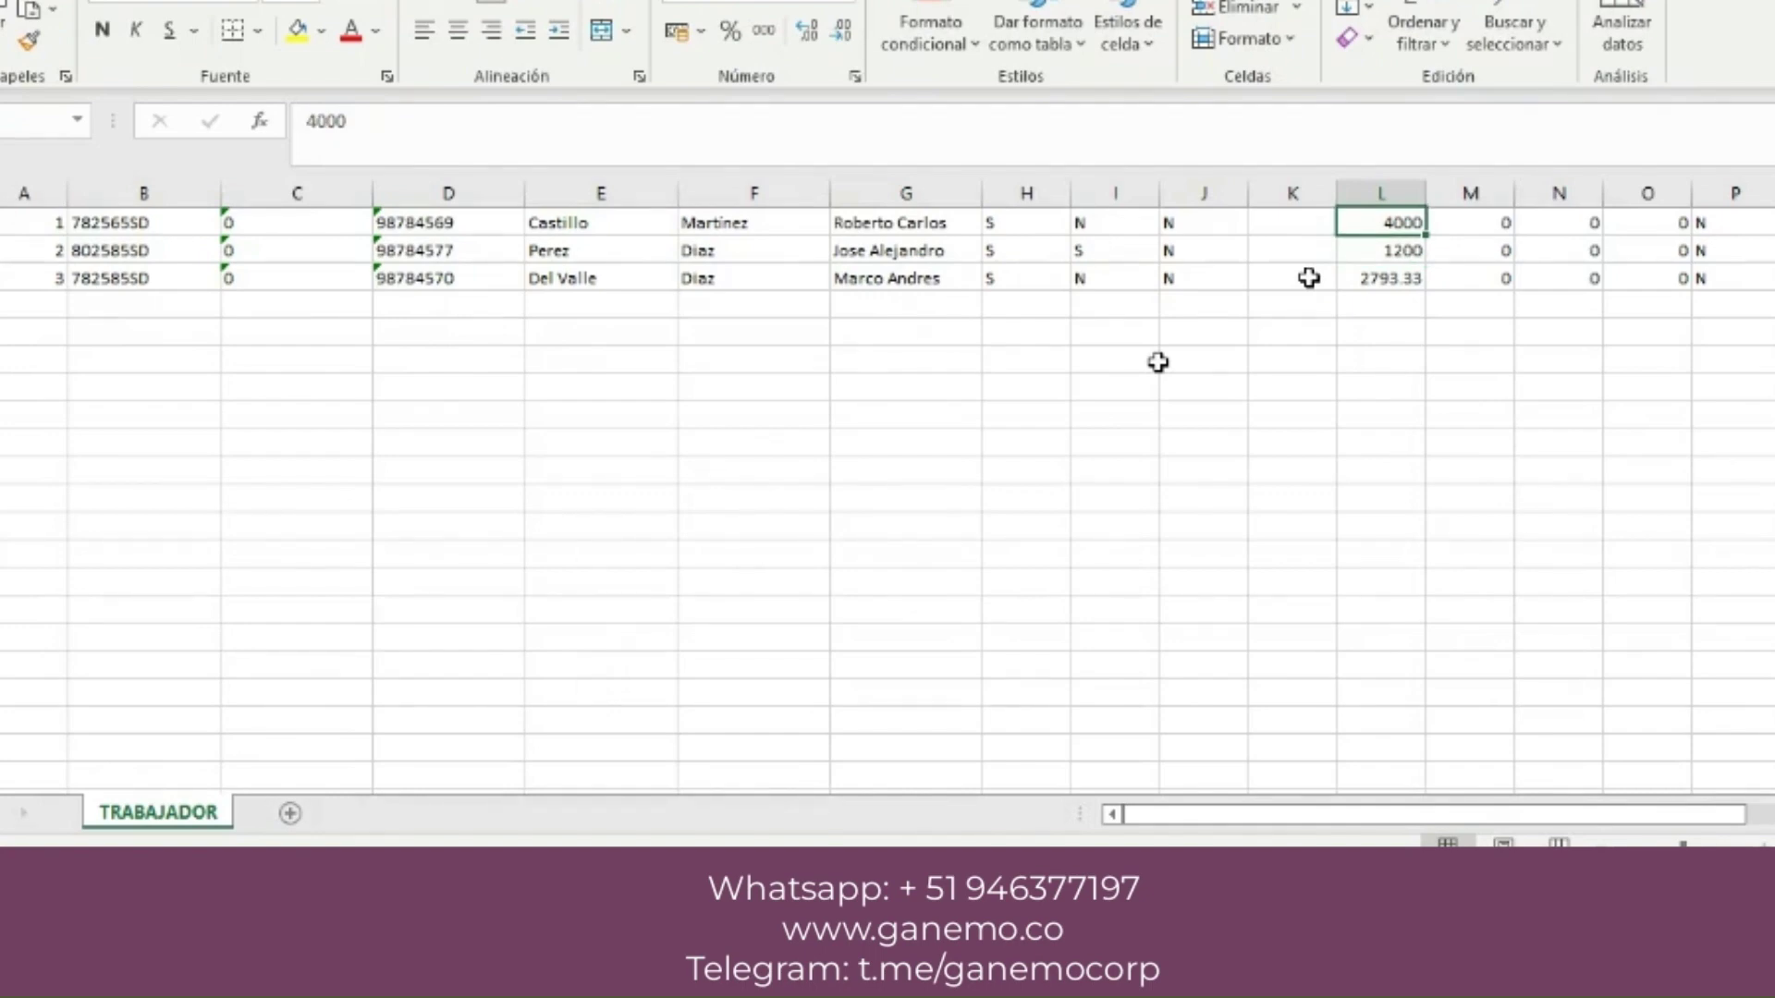
pyautogui.press('Down')
pyautogui.press('Down')
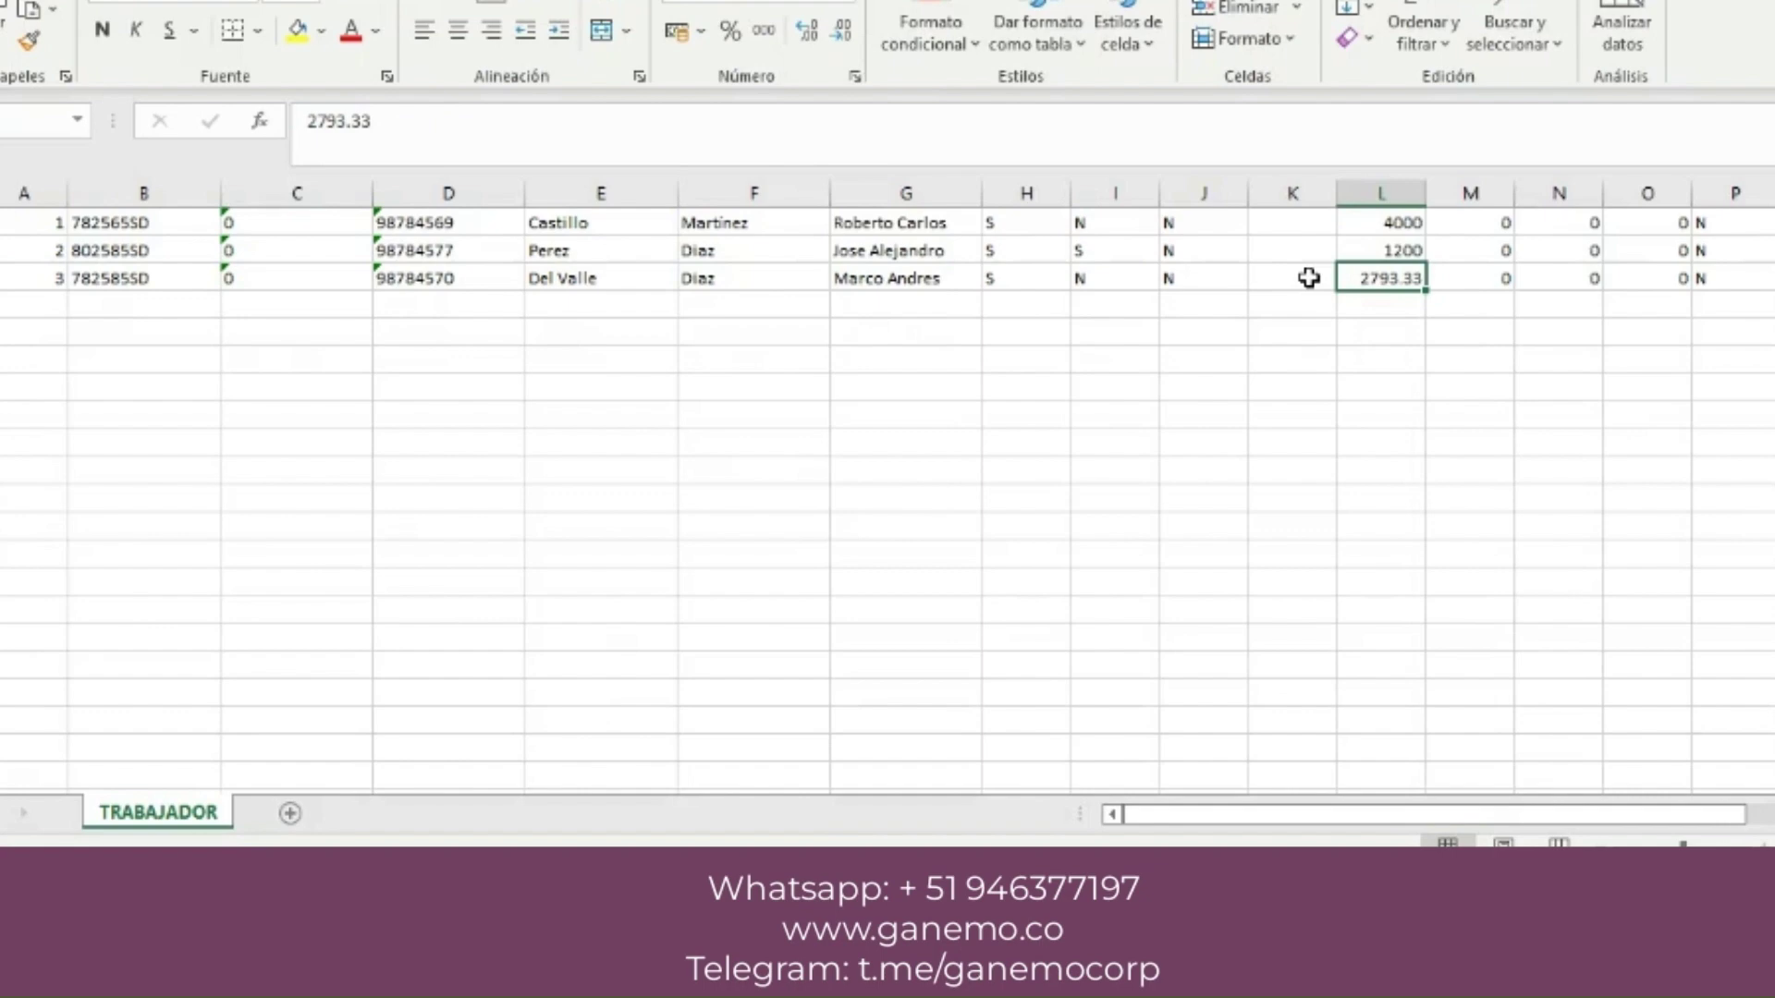
# - Review the second worker's identification cells from C to F and the three remuneration amounts in column L
pyautogui.moveTo(227, 248); pyautogui.dragTo(765, 238)
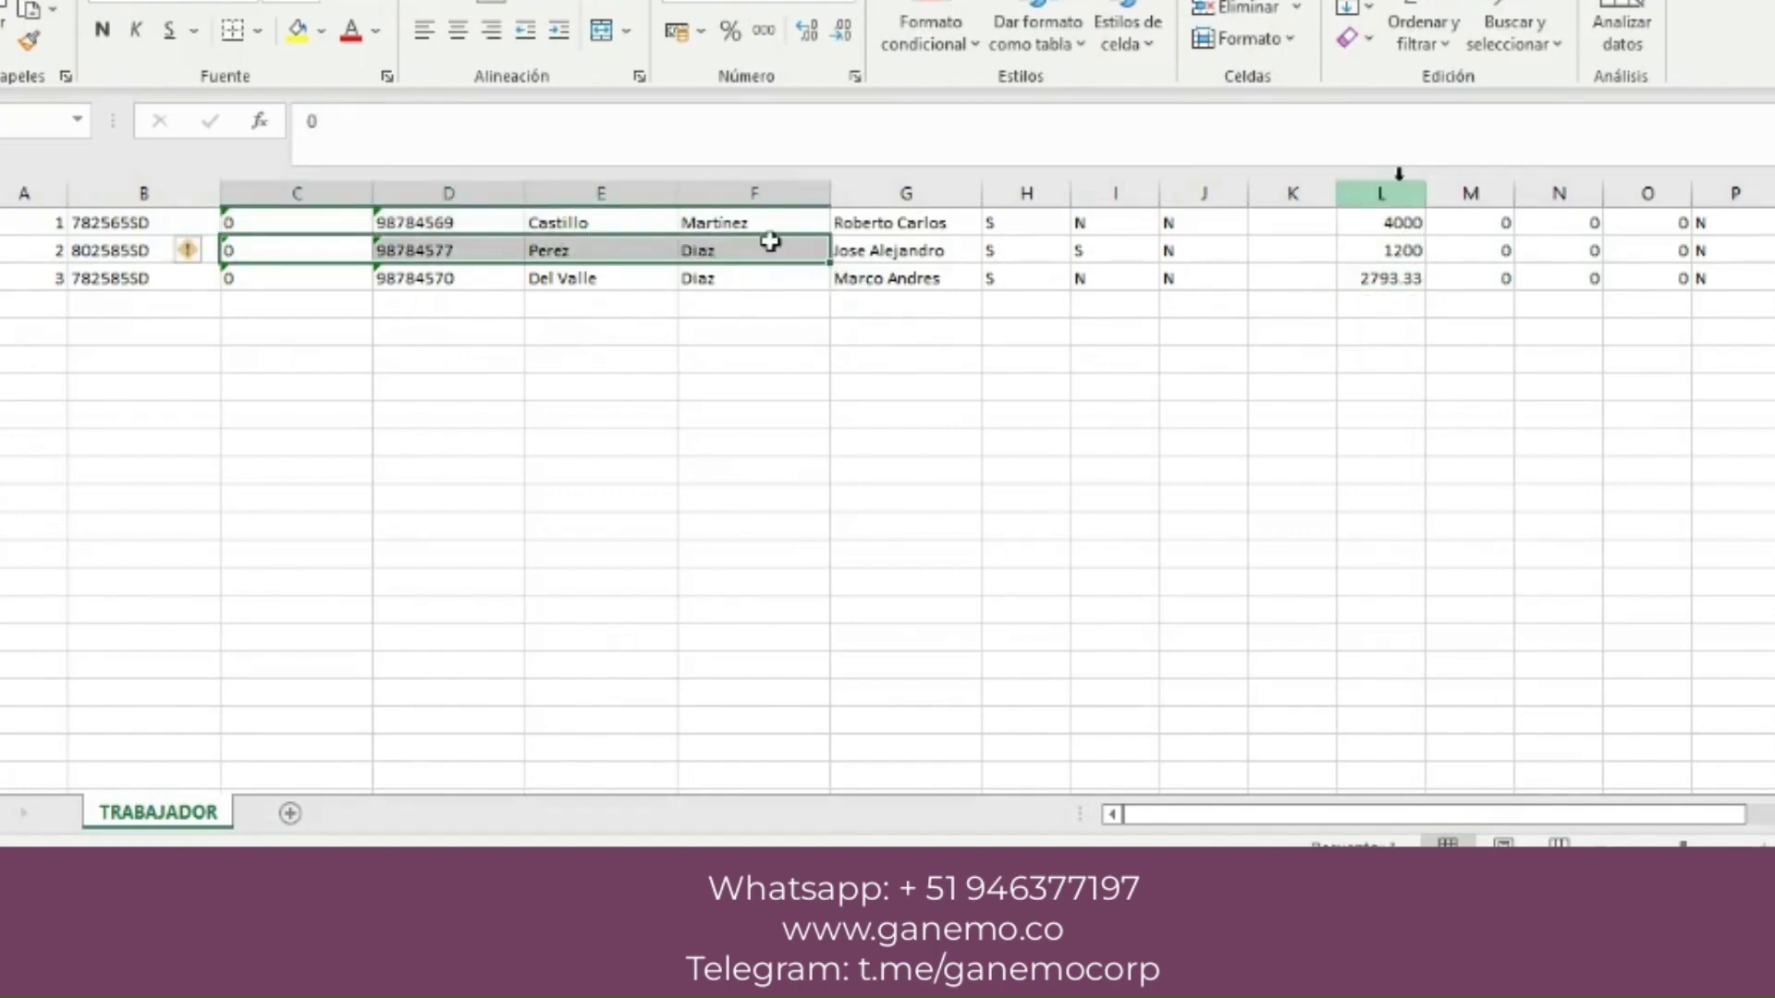
pyautogui.click(1401, 226)
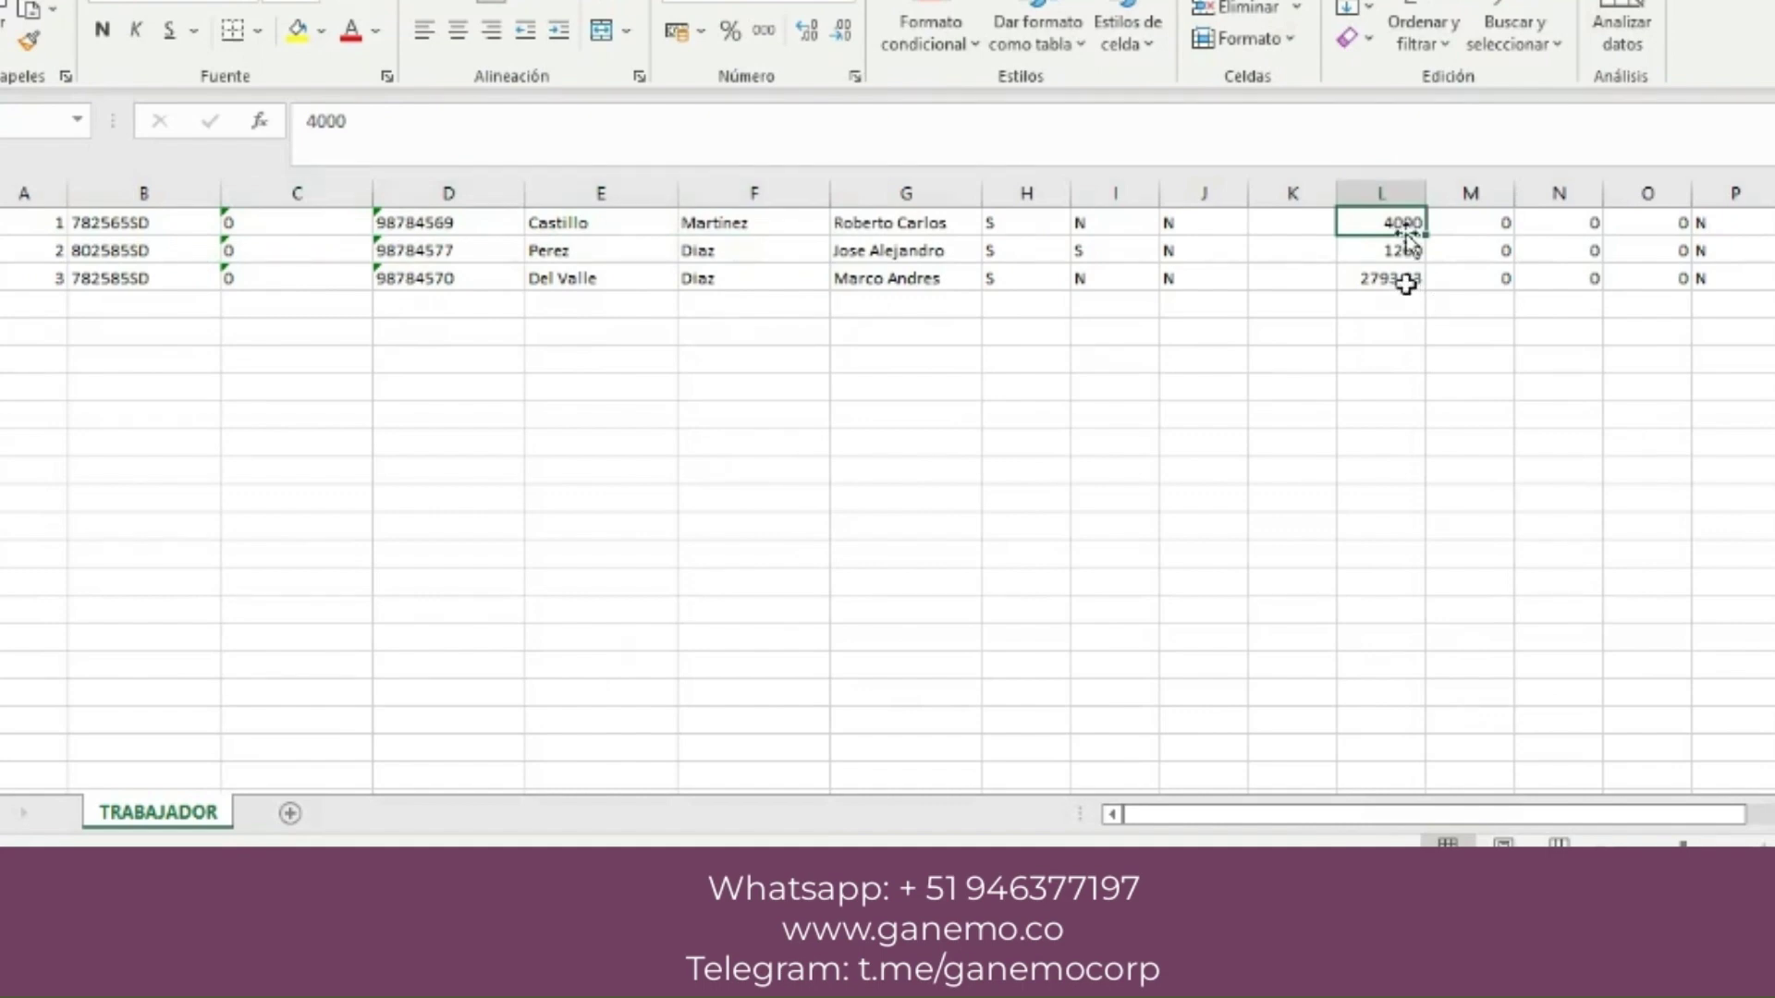
pyautogui.moveTo(1406, 284); pyautogui.dragTo(1397, 220)
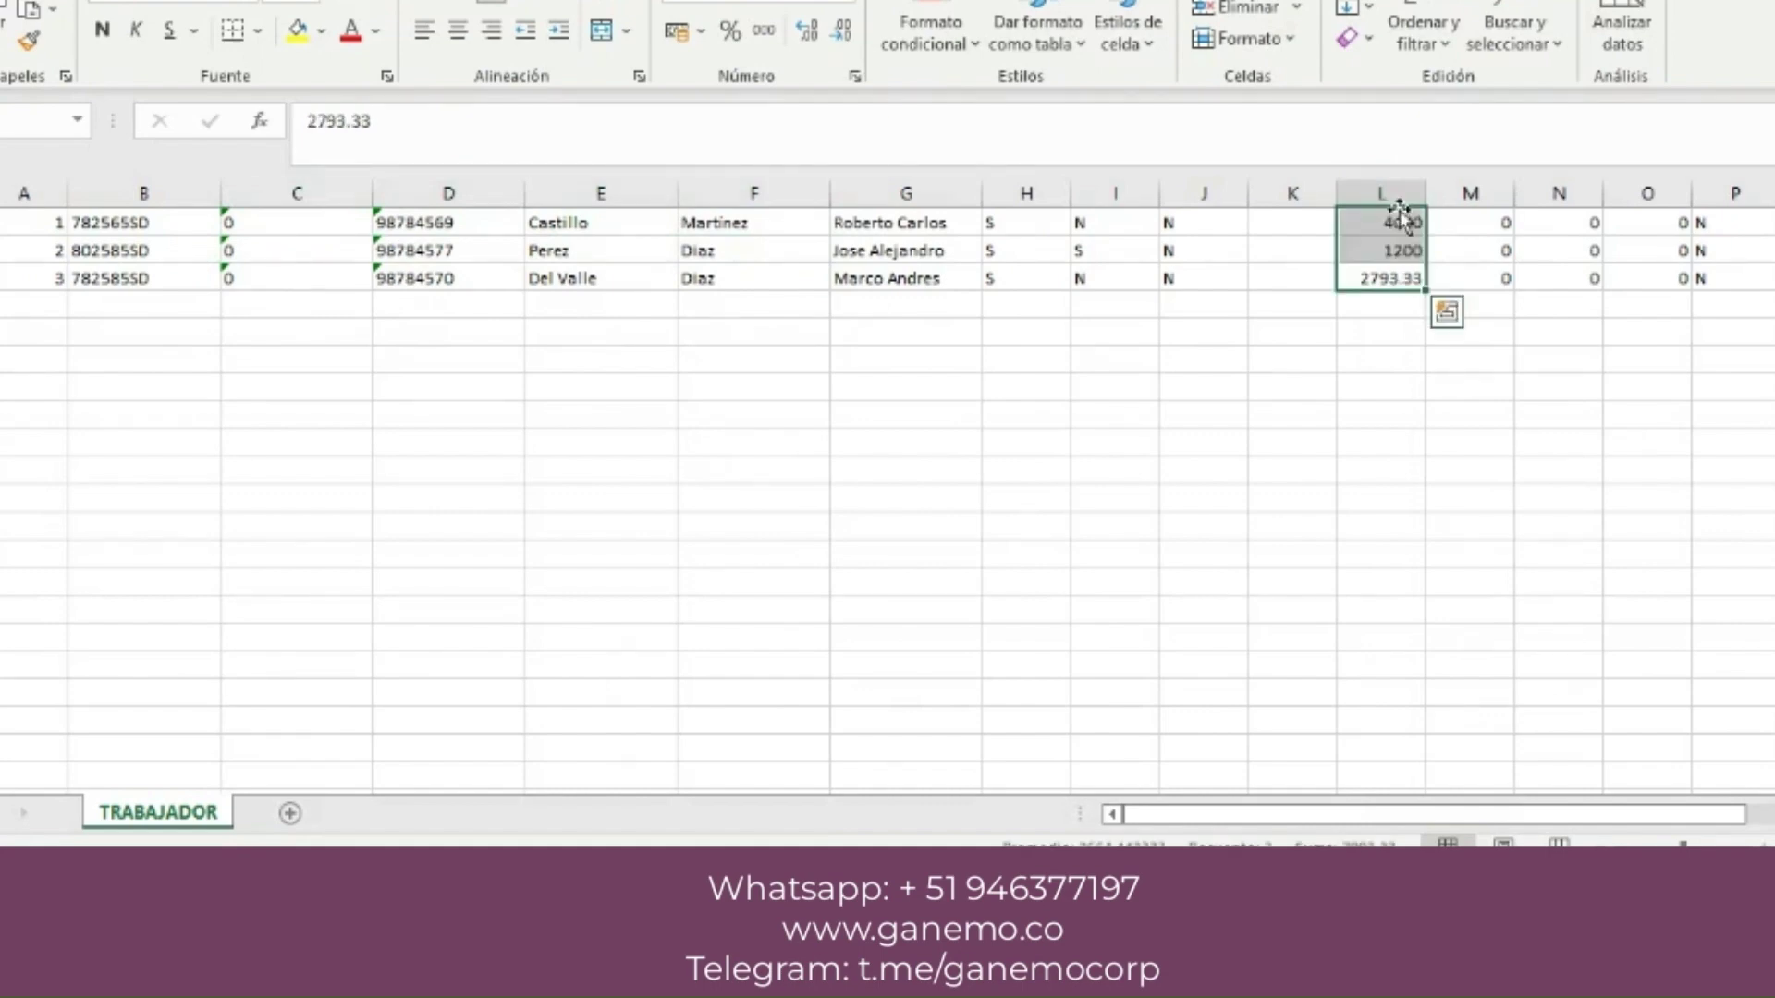
pyautogui.click(1392, 363)
pyautogui.click(1380, 225)
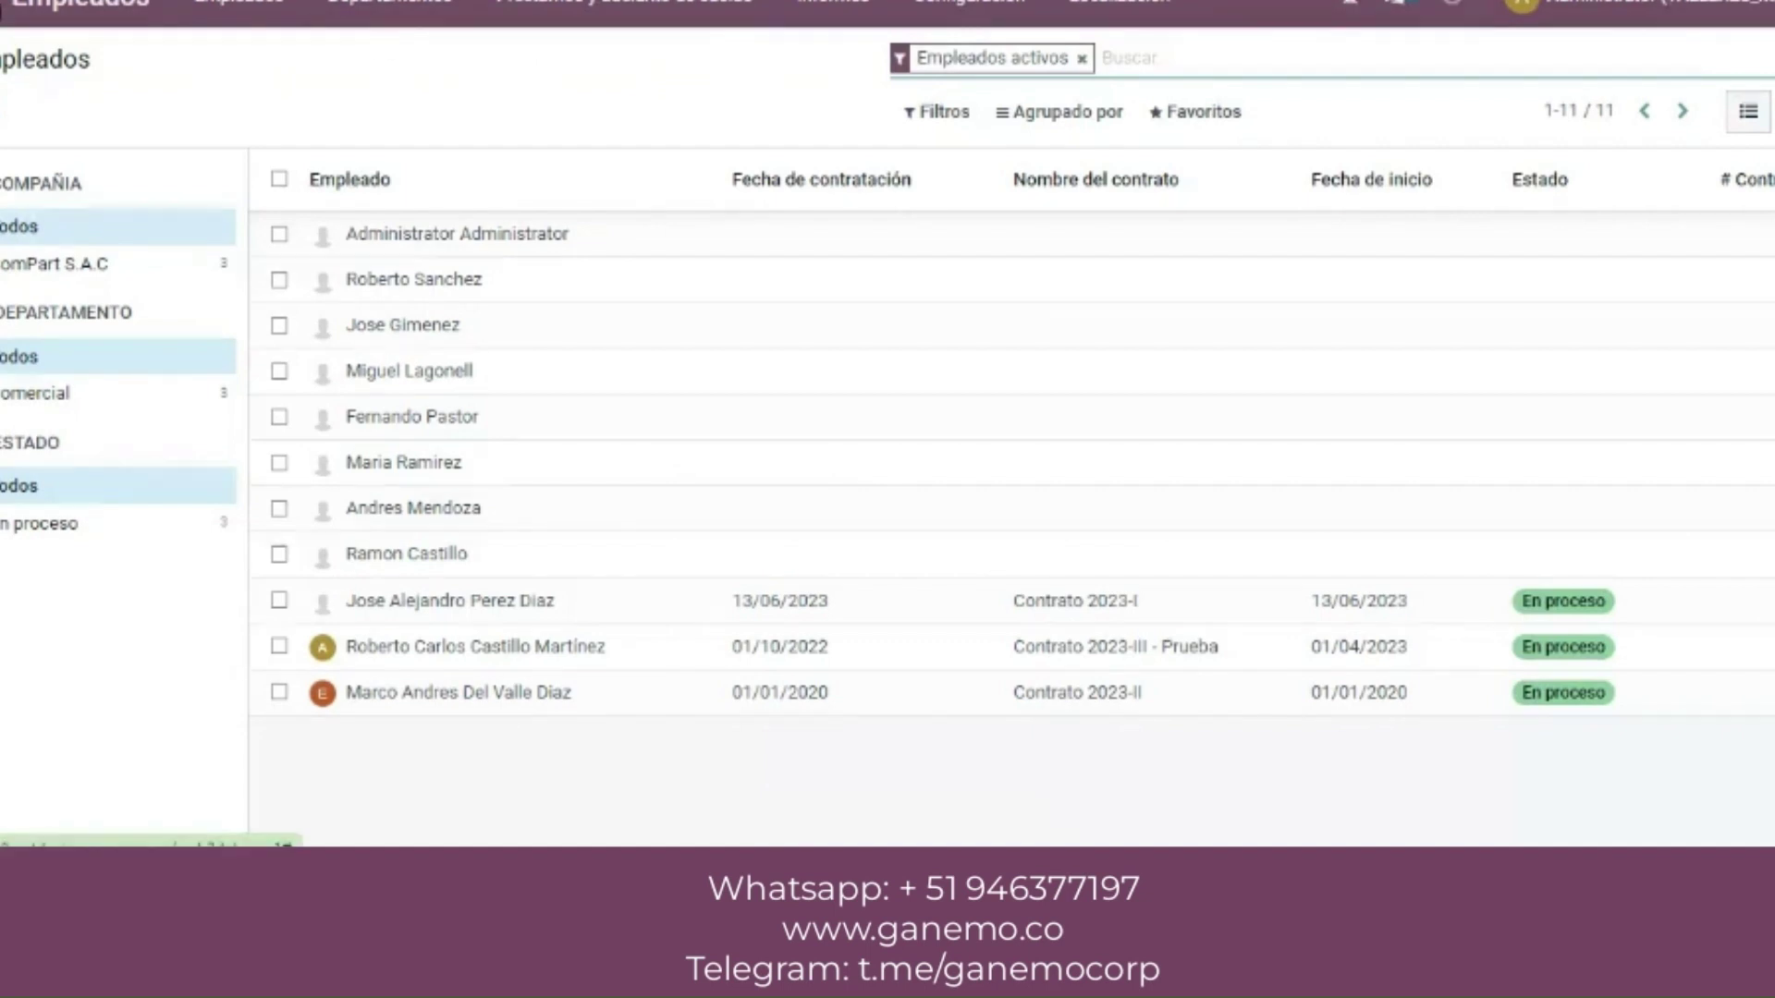
# - Switch to Odoo and open the list of employee payslips in the Nómina app
pyautogui.click(0, 0)
pyautogui.click(843, 407)
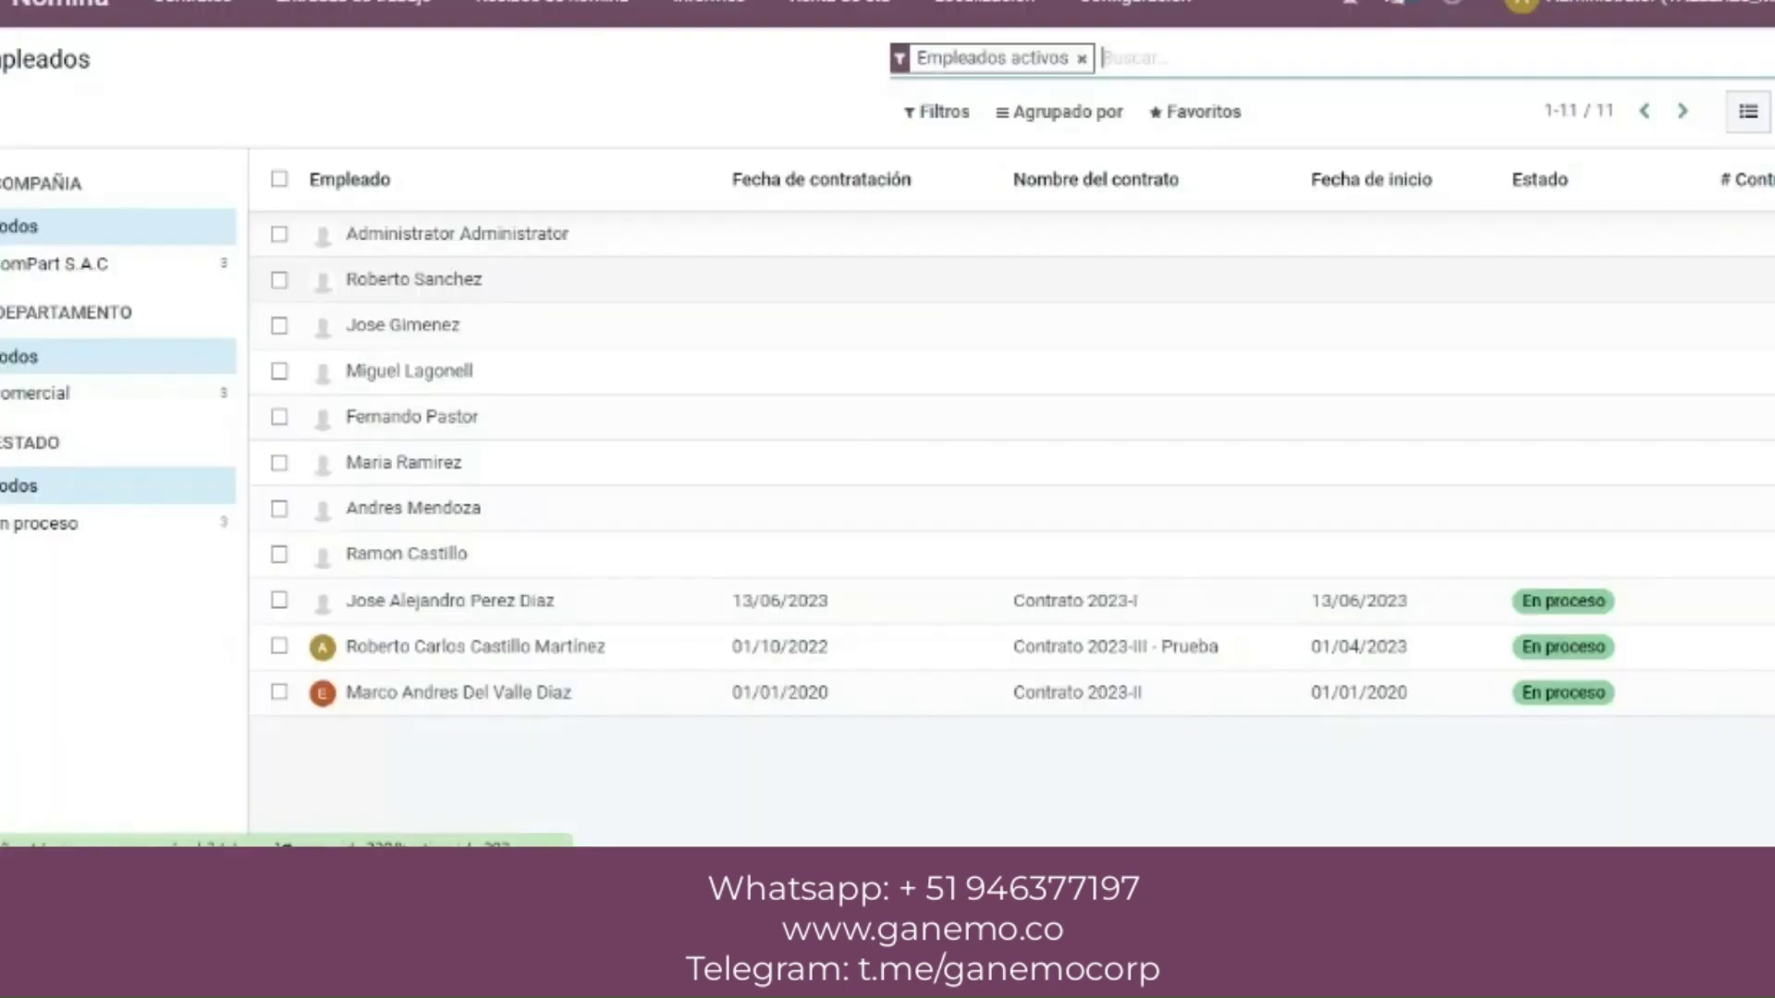
pyautogui.click(573, 39)
pyautogui.click(582, 88)
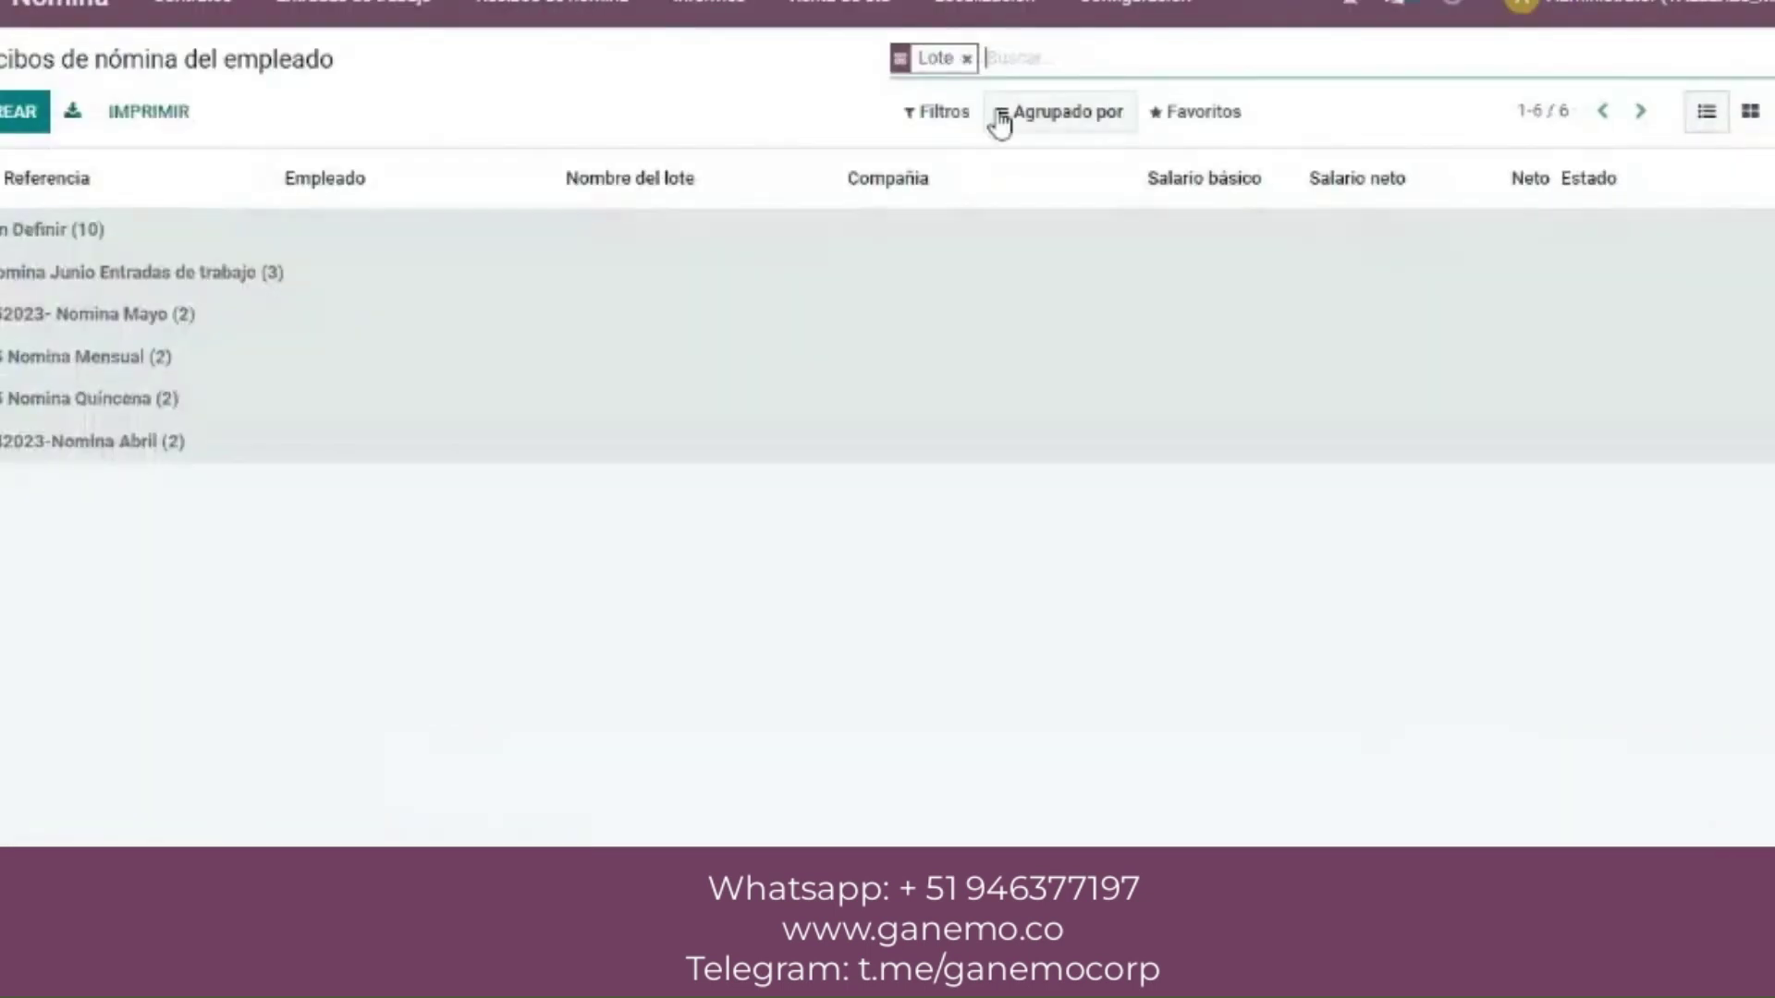
# - Filter the payslips by date to junio 2023 and expand the Nomina Junio Entradas de trabajo batch
pyautogui.click(948, 112)
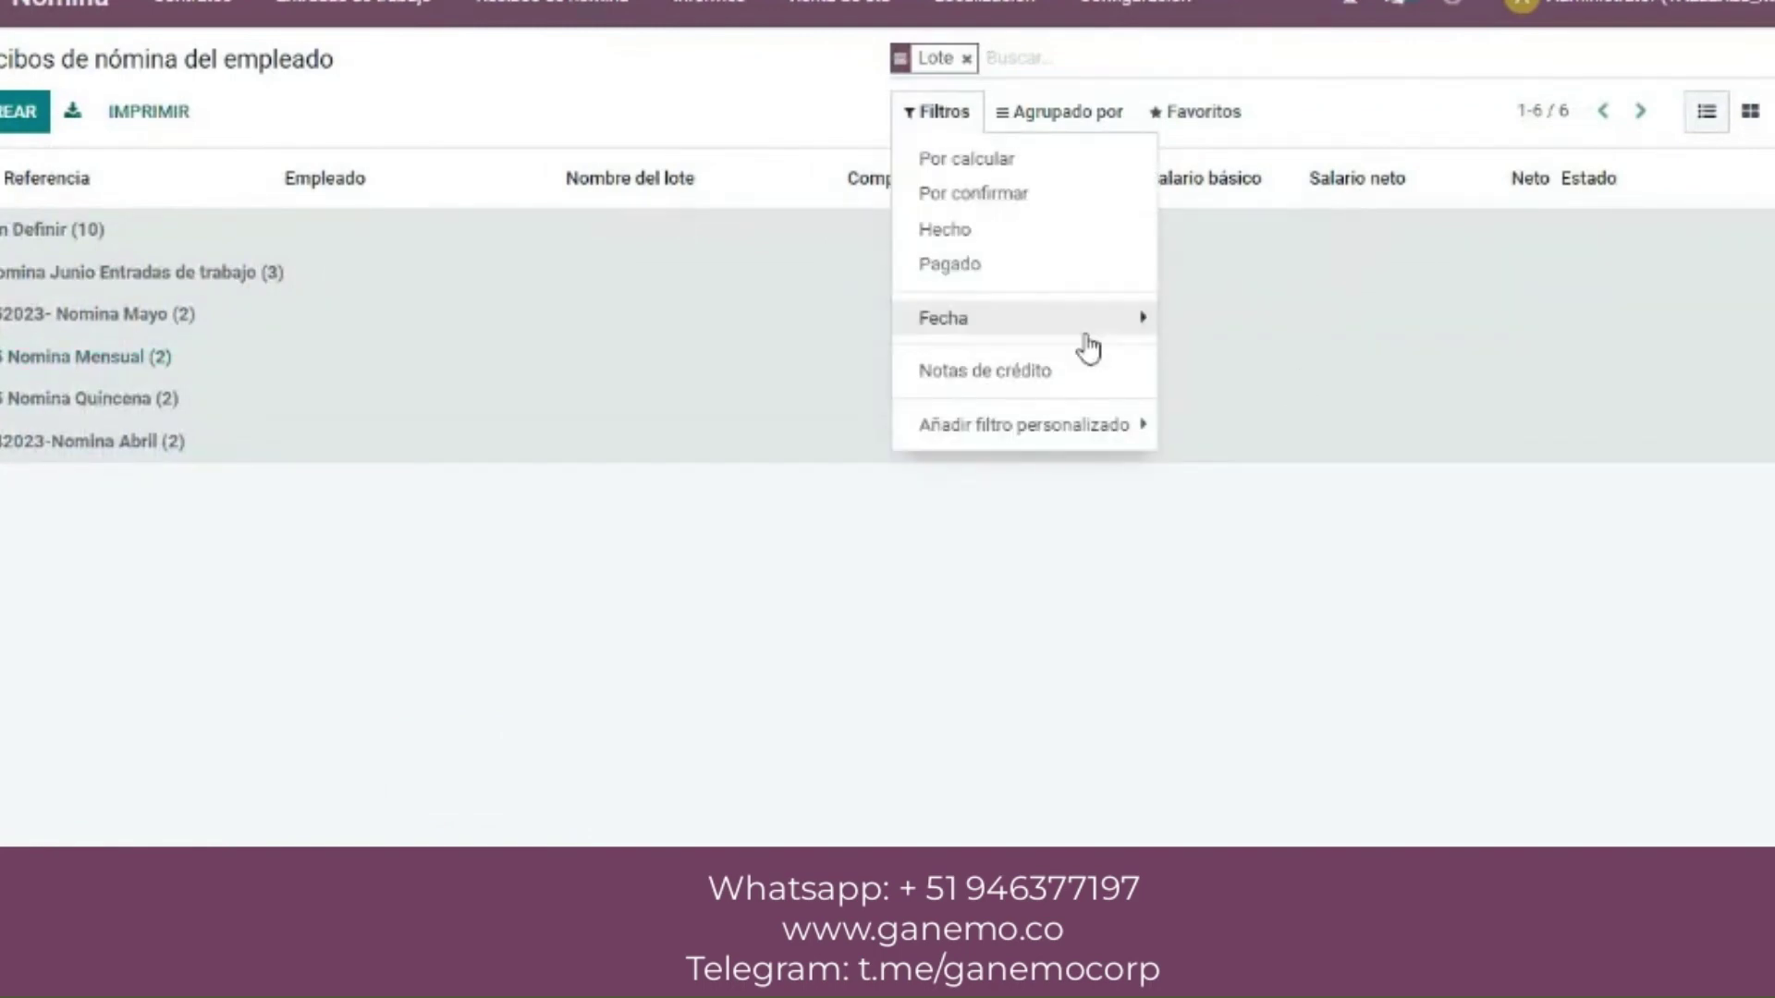
pyautogui.moveTo(1120, 328)
pyautogui.click(1202, 319)
pyautogui.click(627, 136)
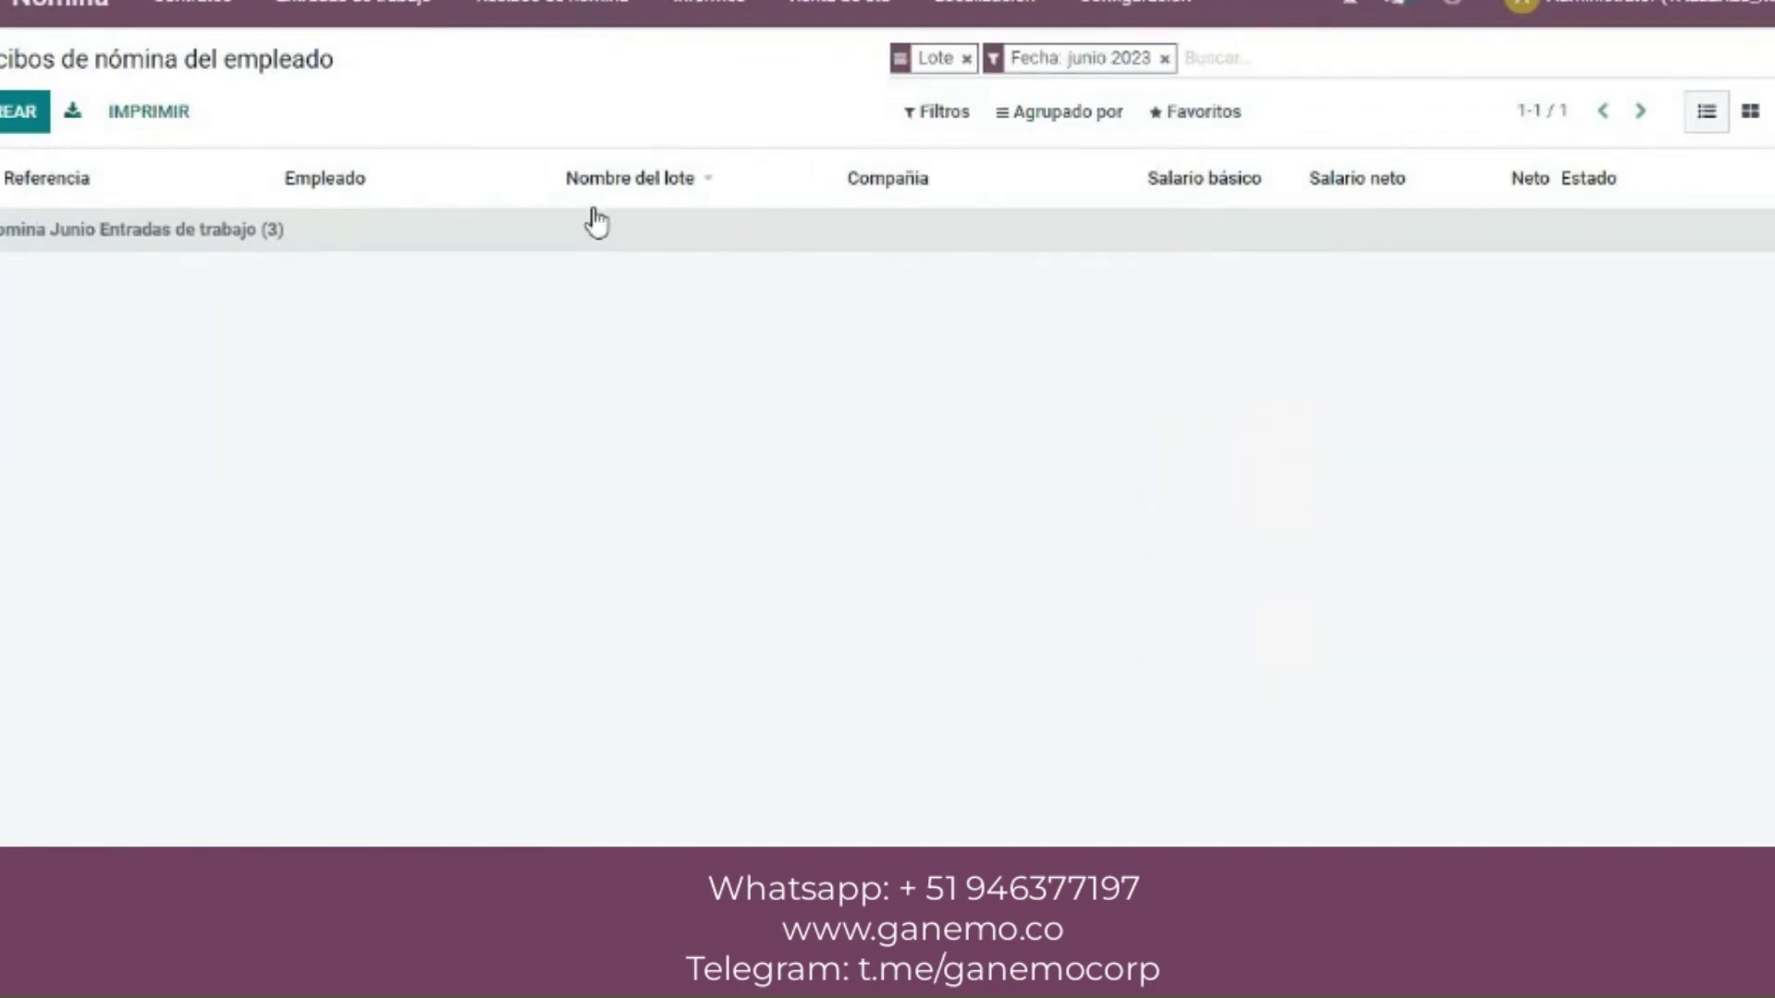
pyautogui.click(584, 237)
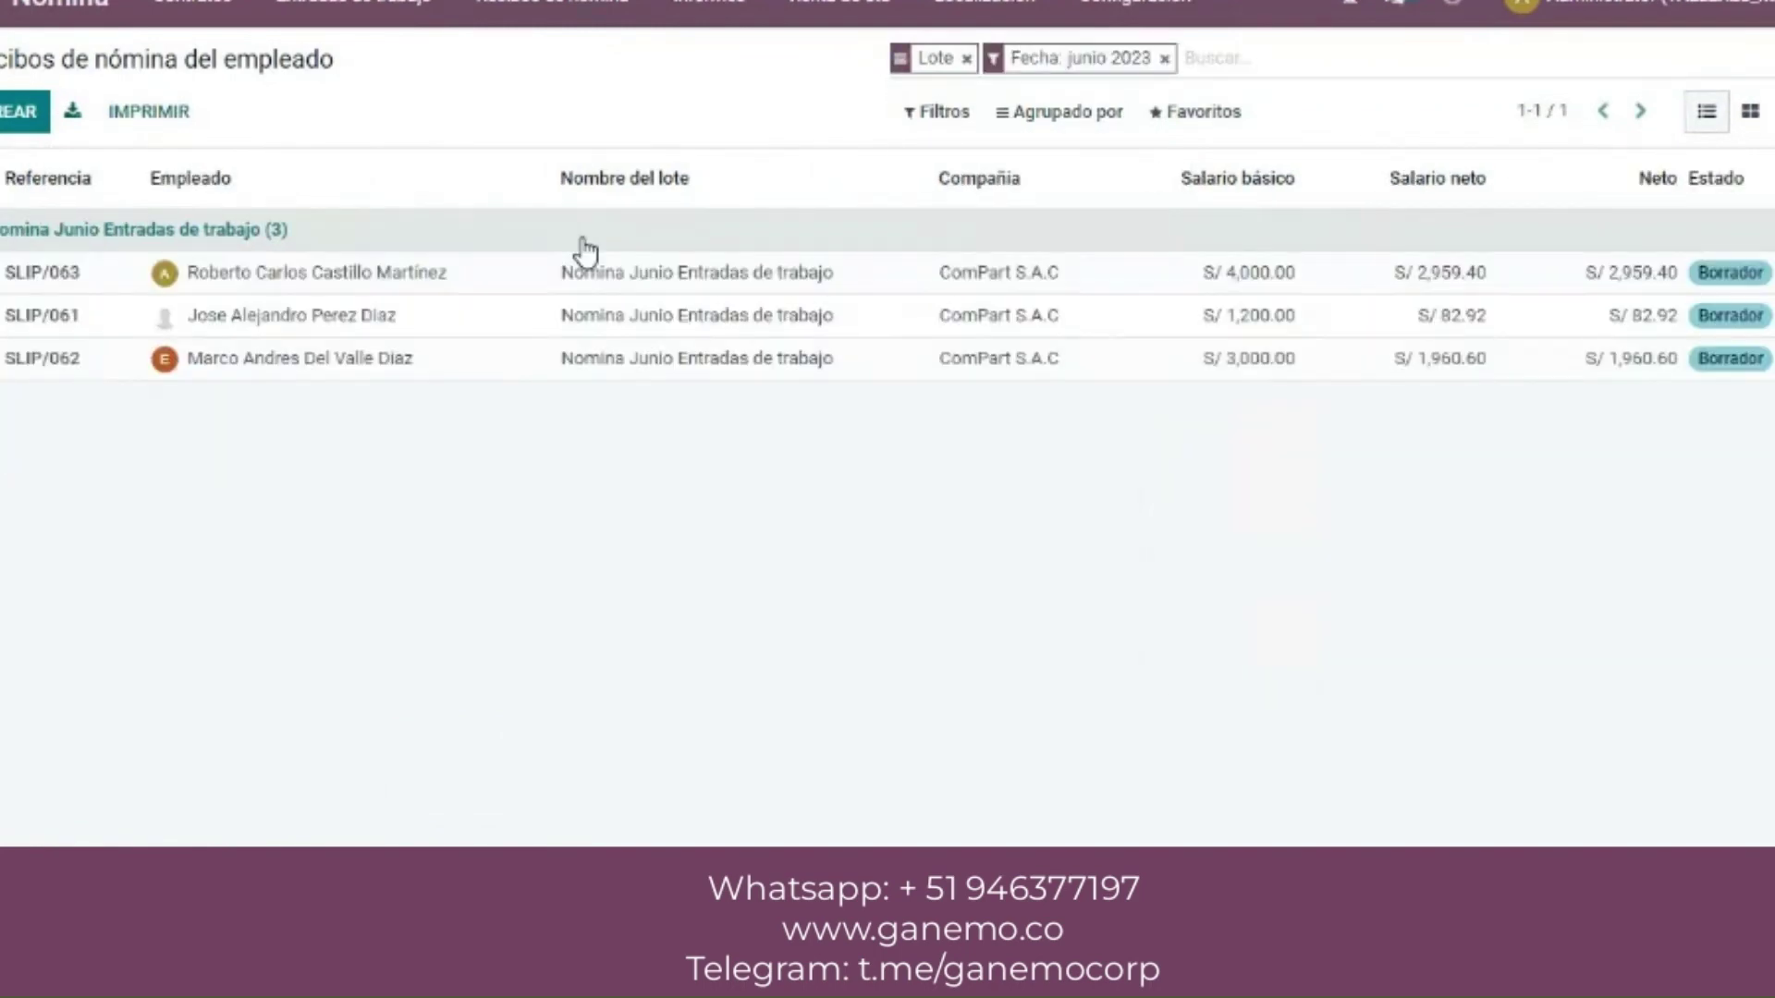
pyautogui.click(584, 365)
pyautogui.moveTo(1167, 980)
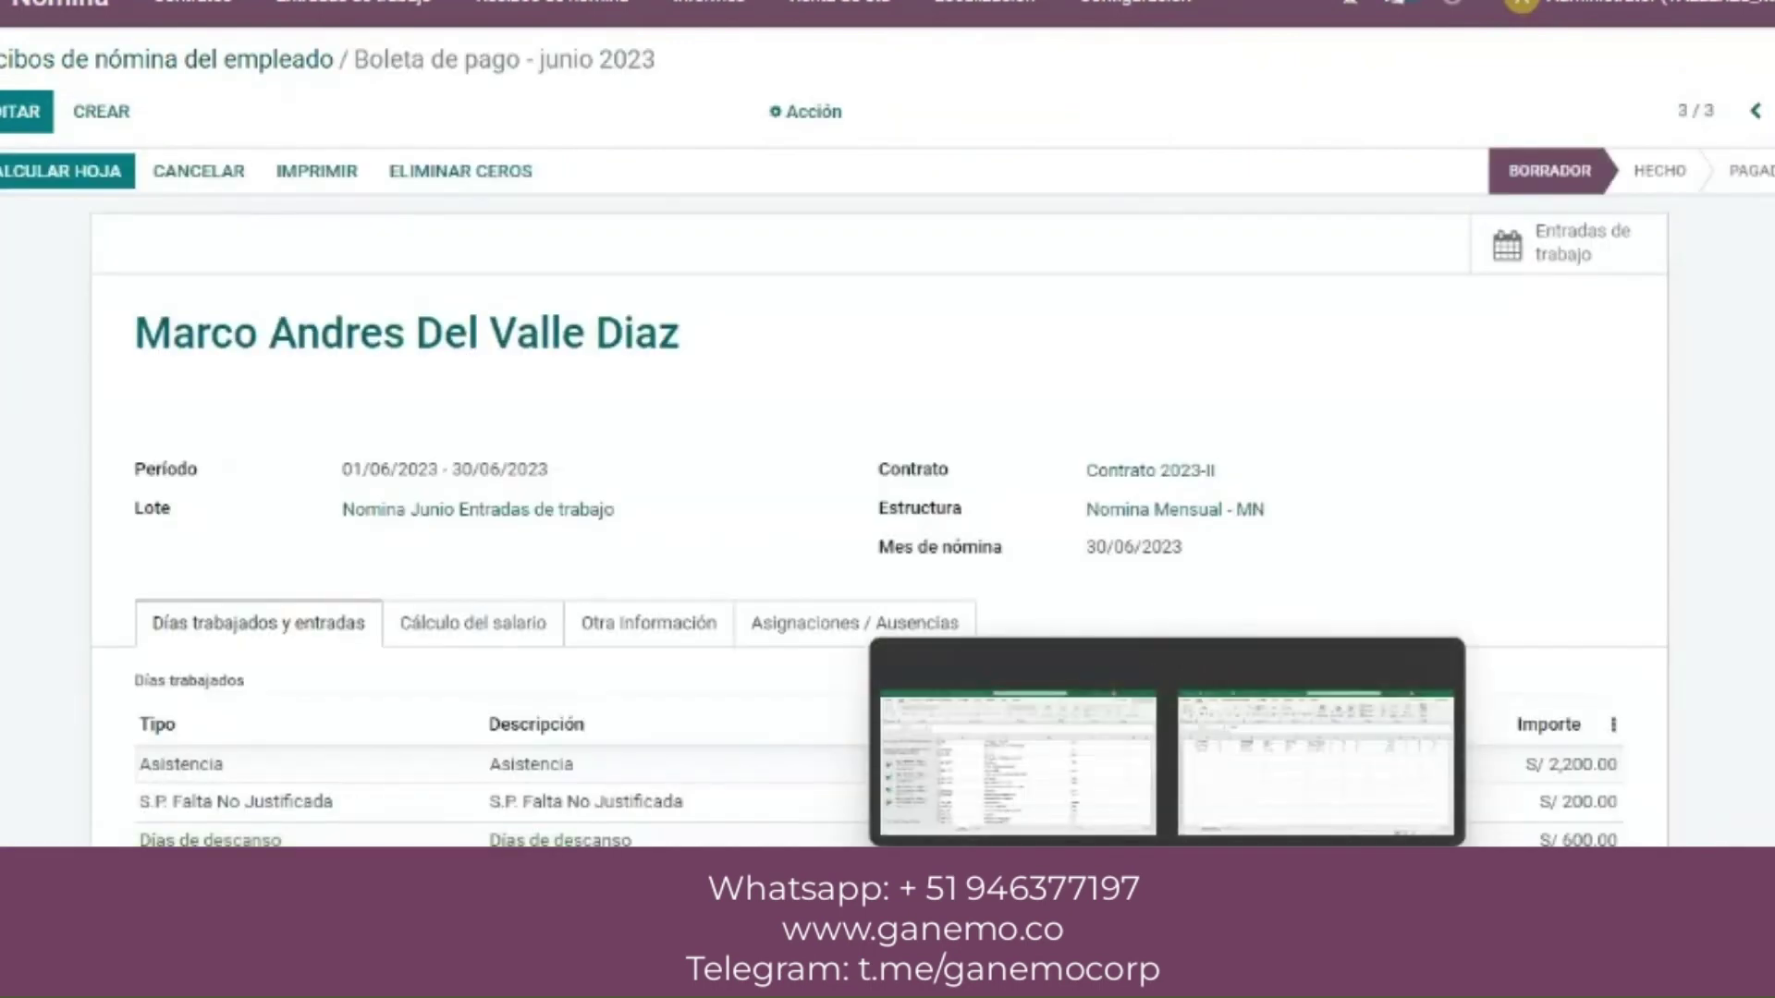
pyautogui.moveTo(1266, 744)
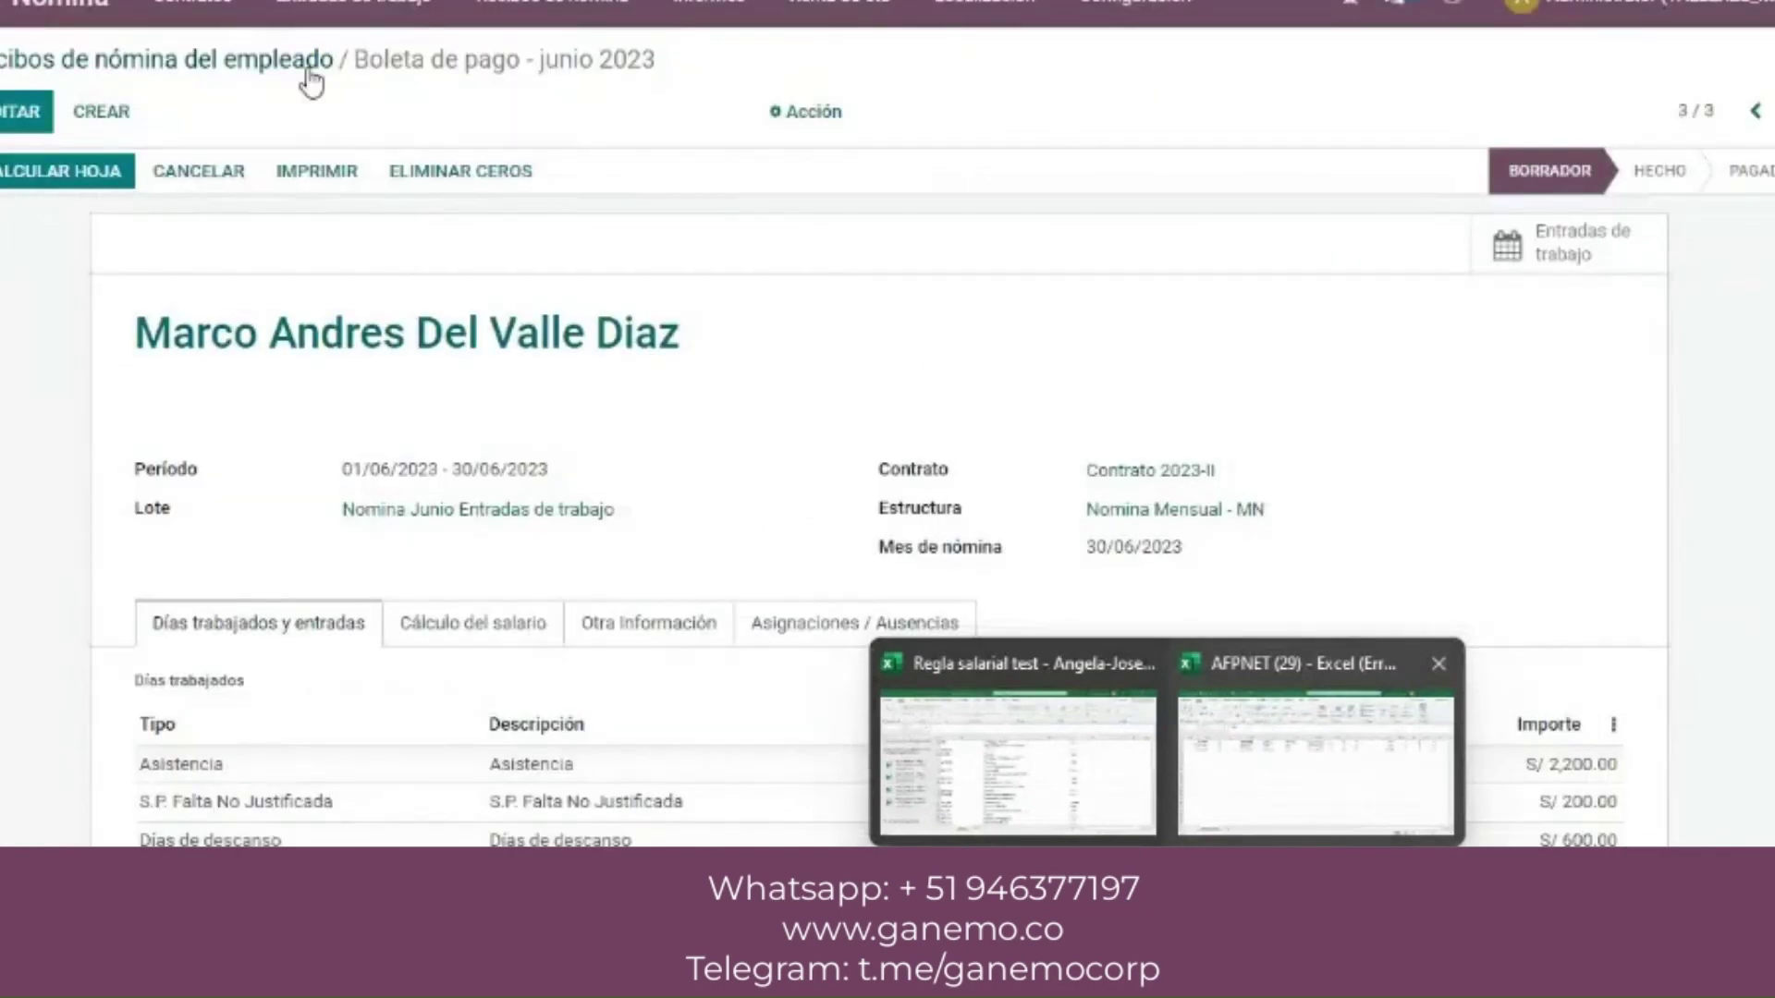
pyautogui.click(310, 63)
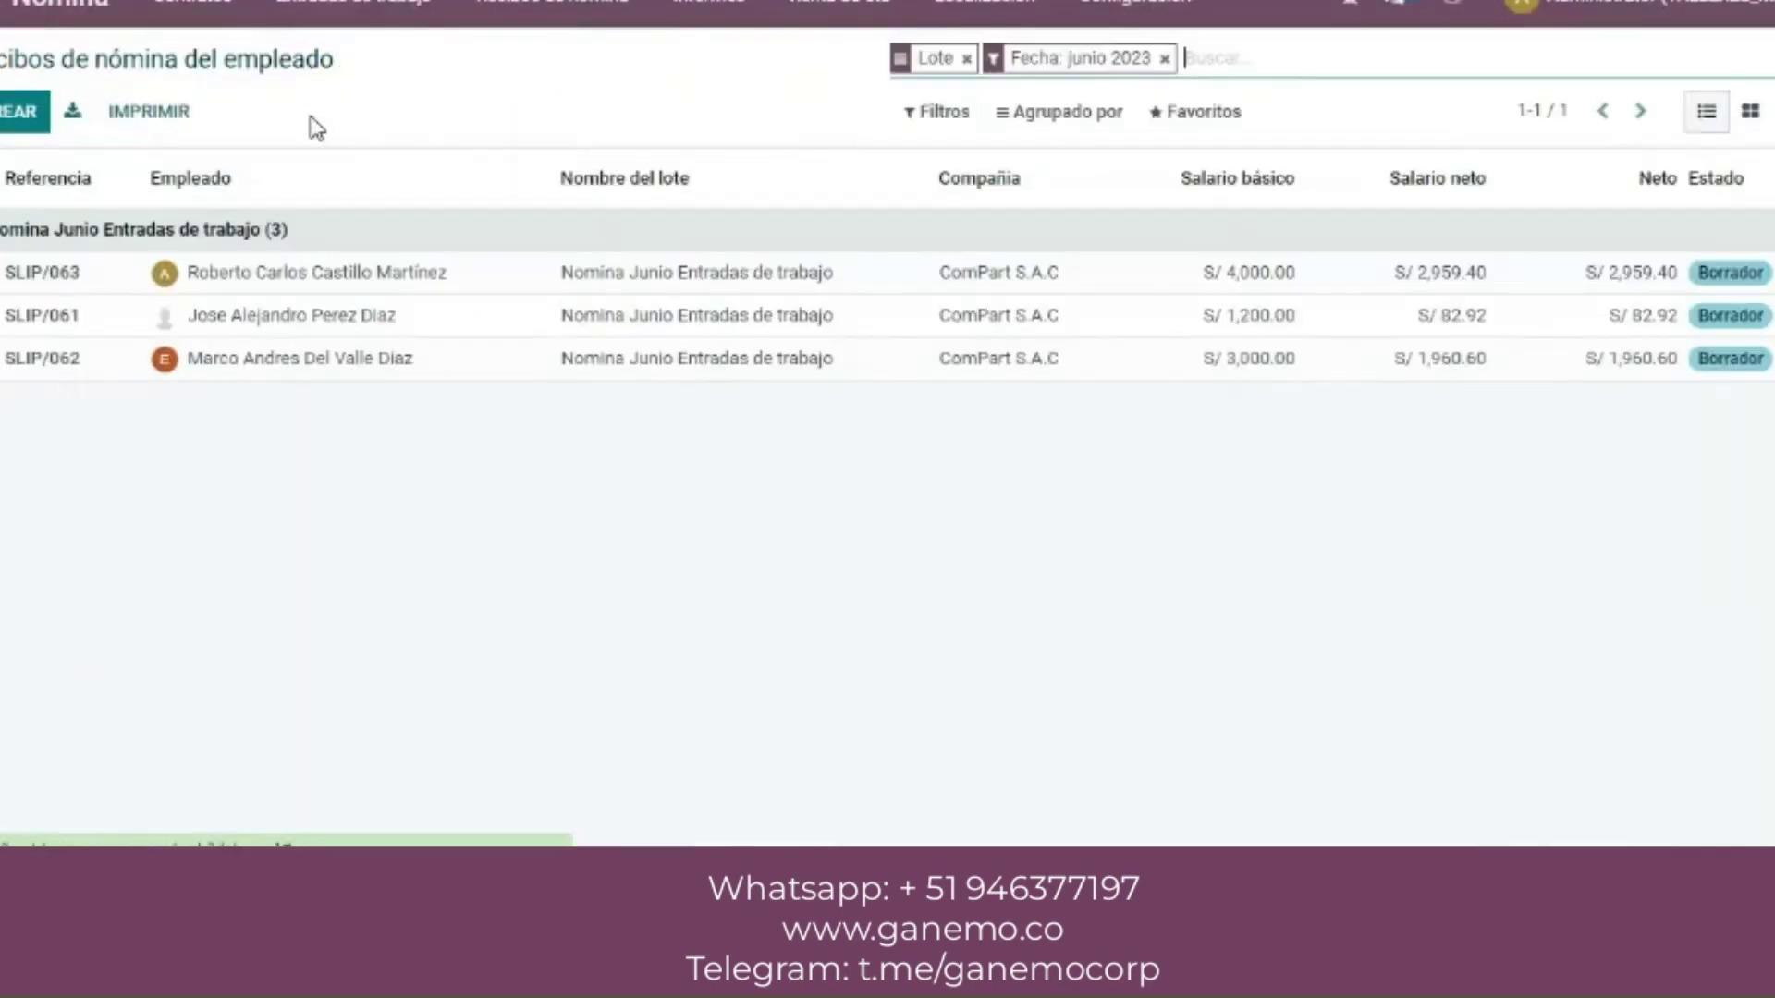
# - Open payslip SLIP/063 and examine the Remuneración Básica and pension base lines in its salary calculation
pyautogui.click(392, 287)
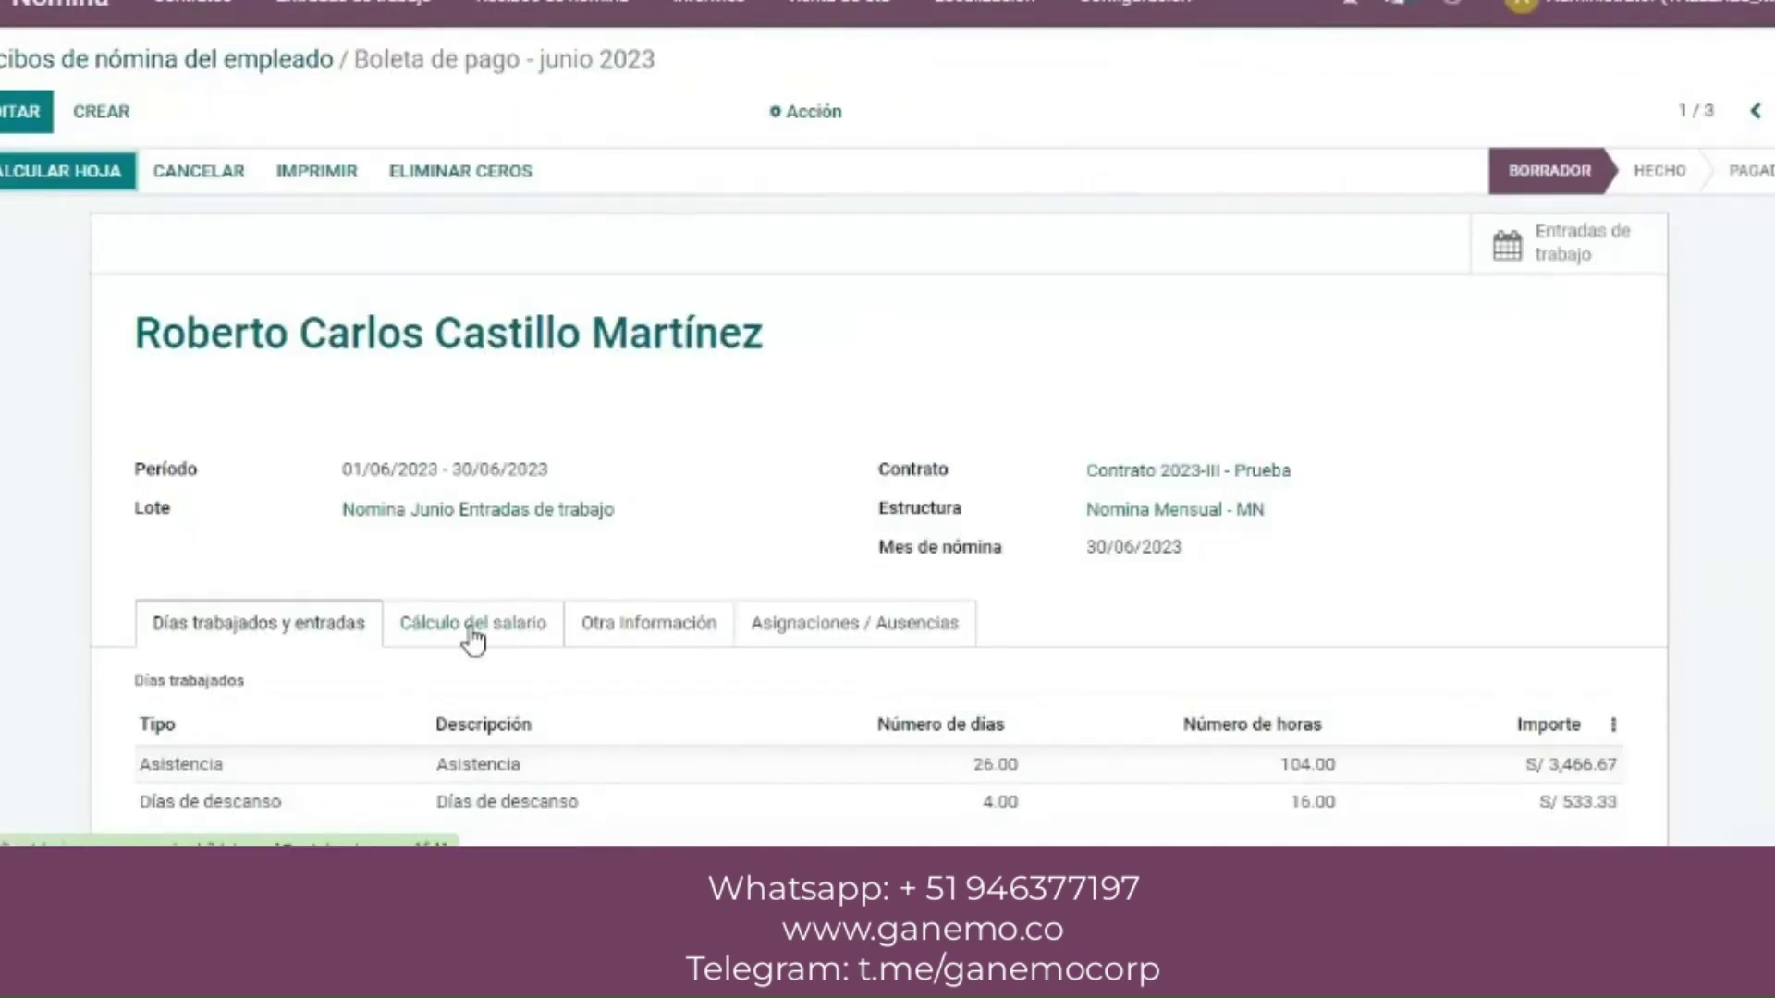
pyautogui.click(472, 636)
pyautogui.scroll(-5, 473, 638)
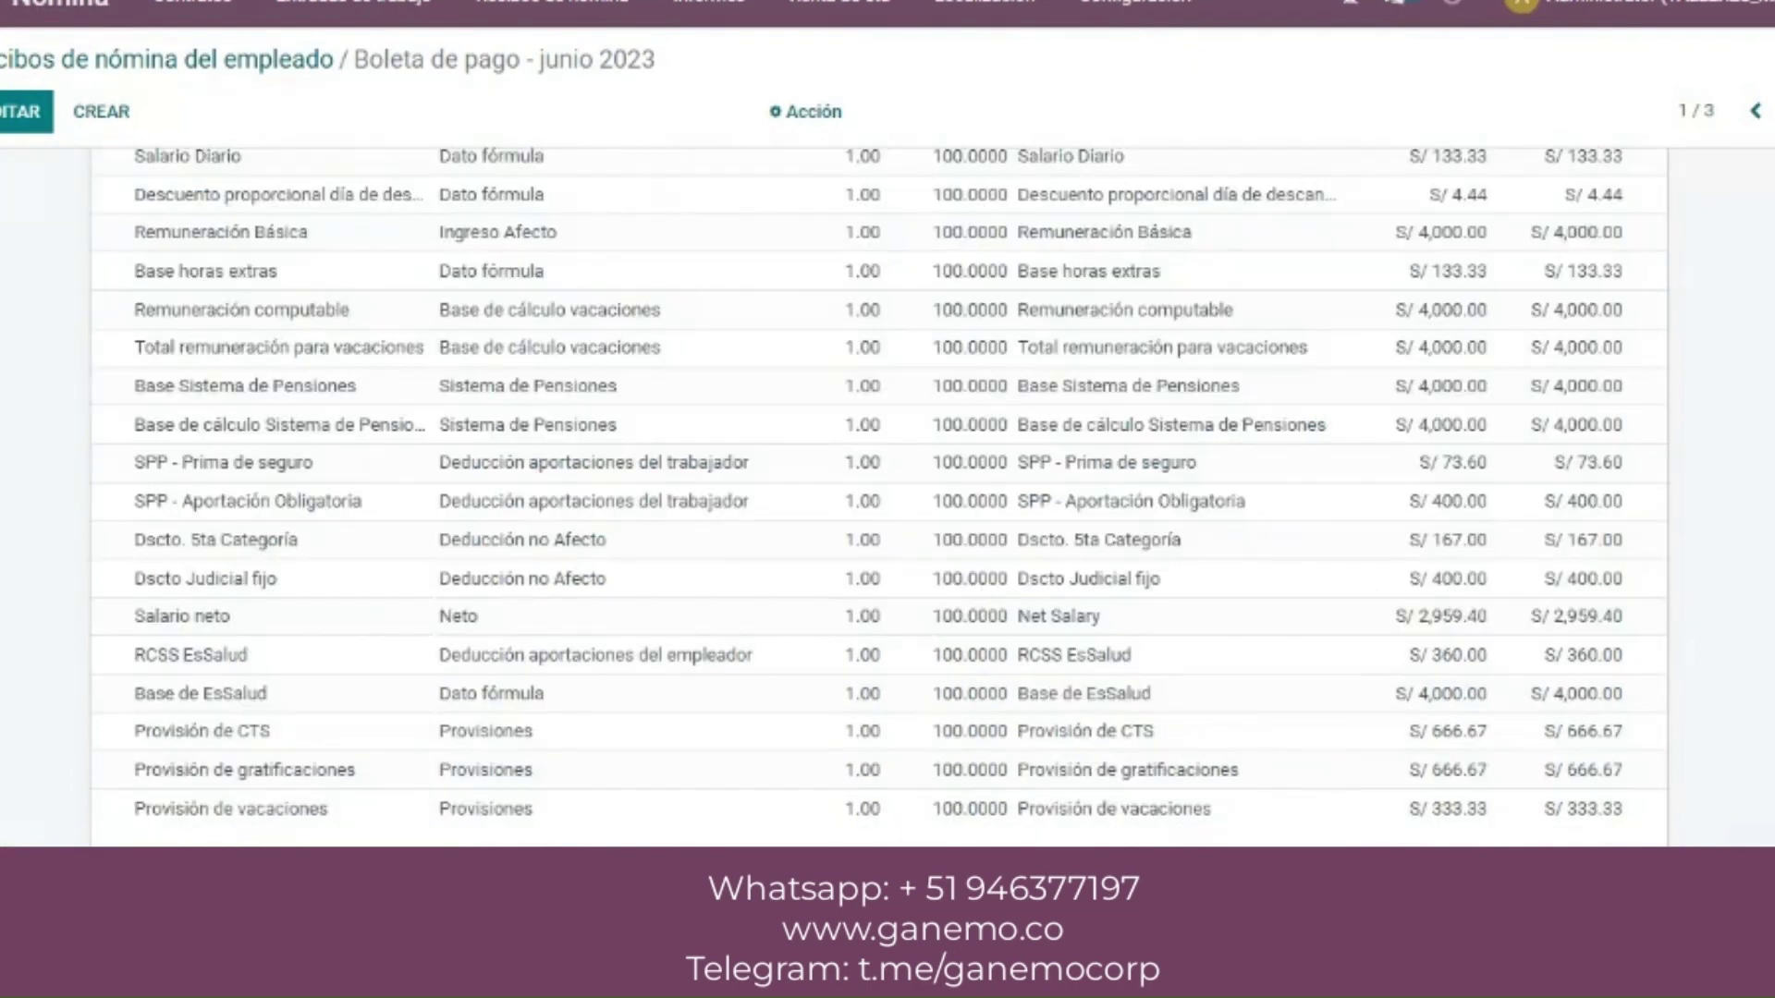
pyautogui.scroll(1, 879, 496)
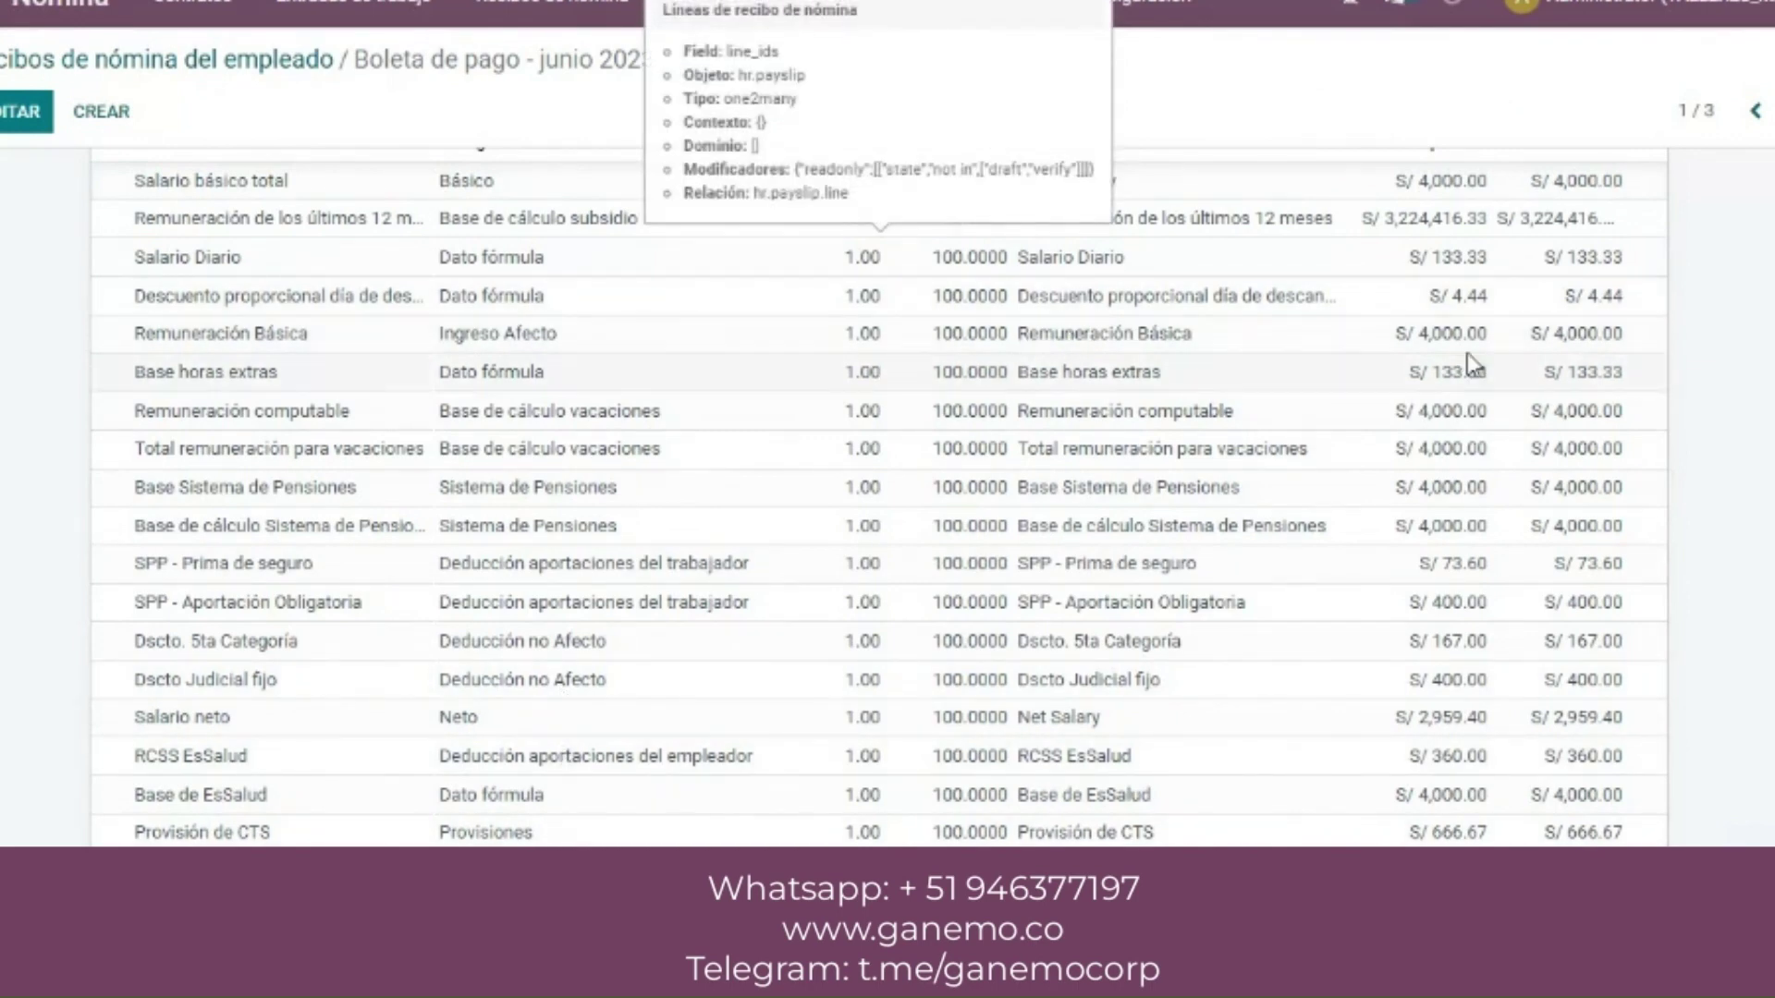
# - Switch to the AFPNET workbook and compare the first two workers' remunerations in column L
pyautogui.moveTo(1167, 980)
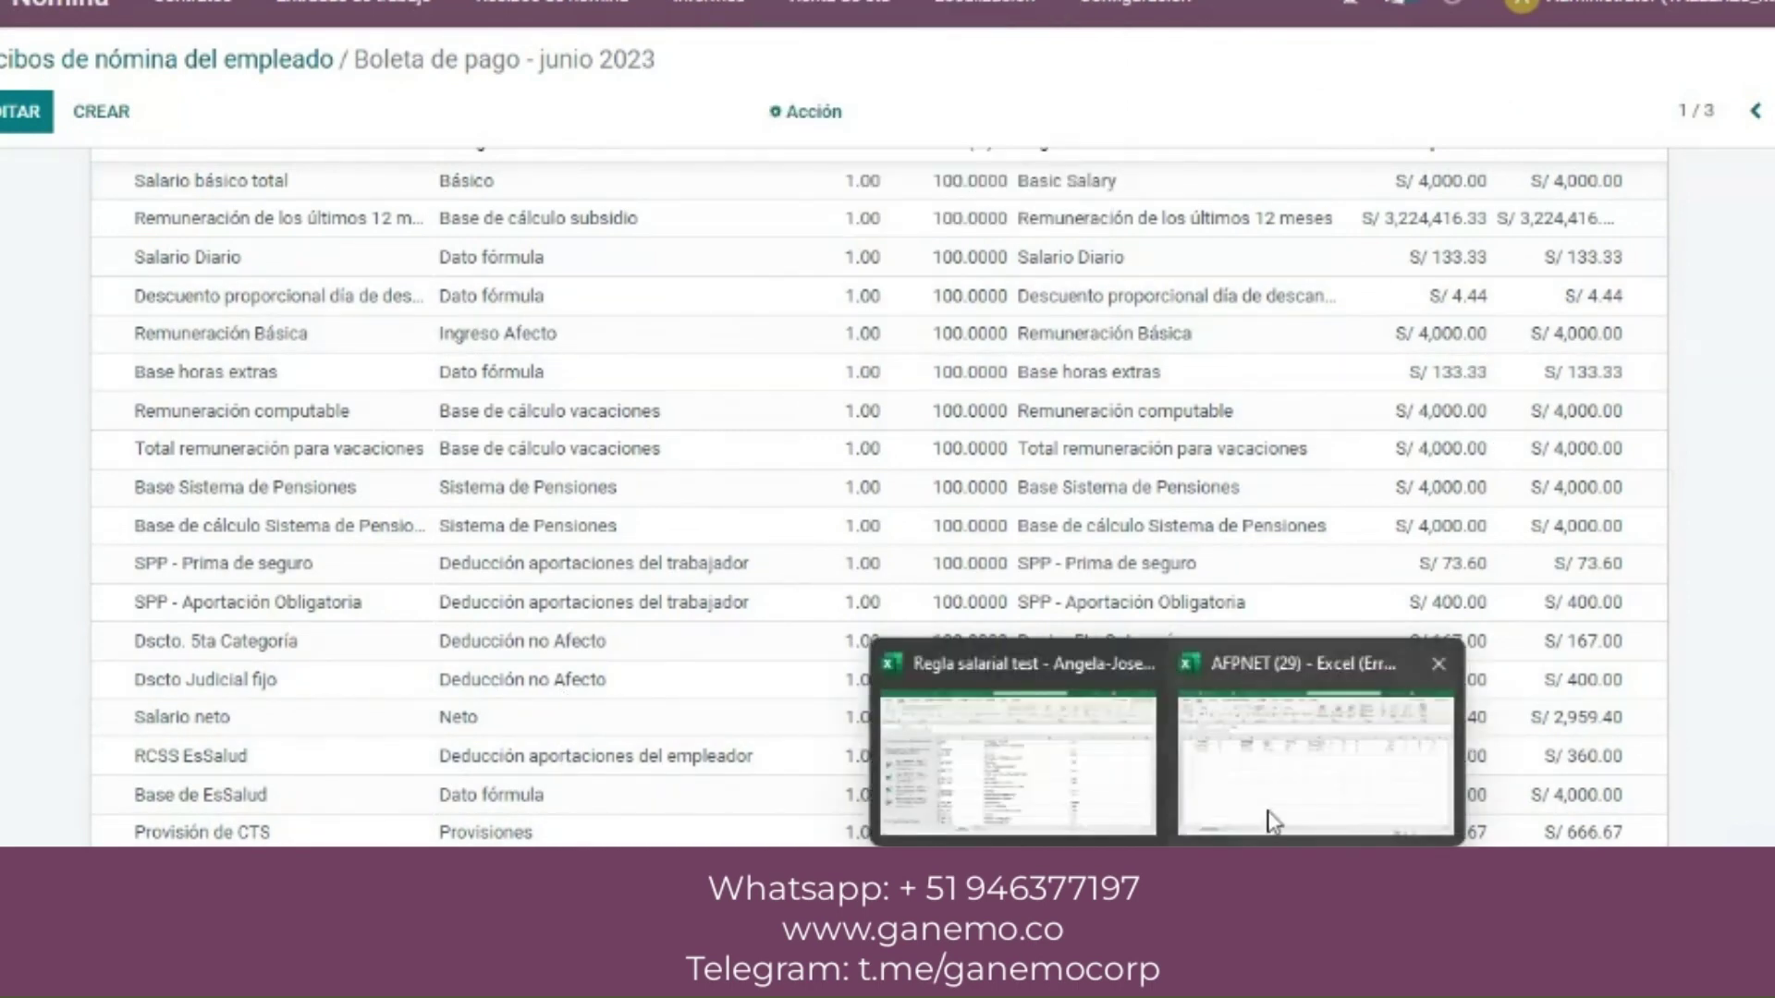
pyautogui.click(1274, 821)
pyautogui.click(1405, 245)
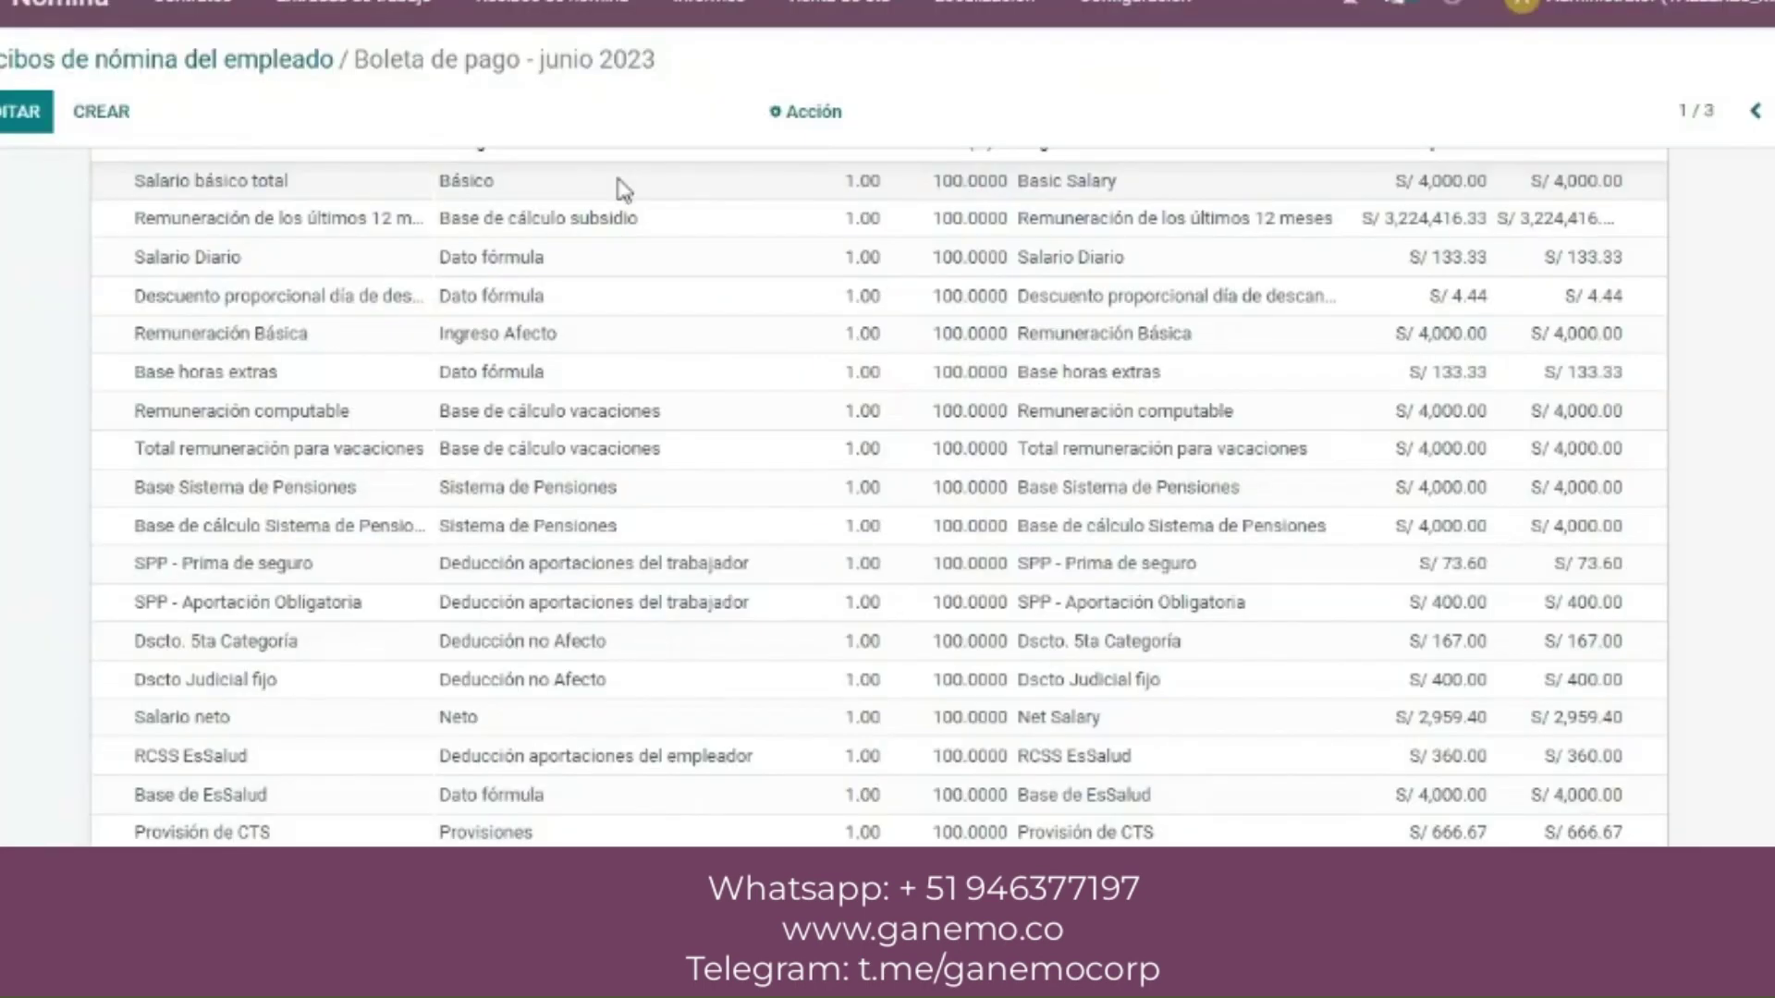
# - Return to the Odoo payslip list, open payslip SLIP/061 and review the lines of its salary calculation
pyautogui.click(166, 59)
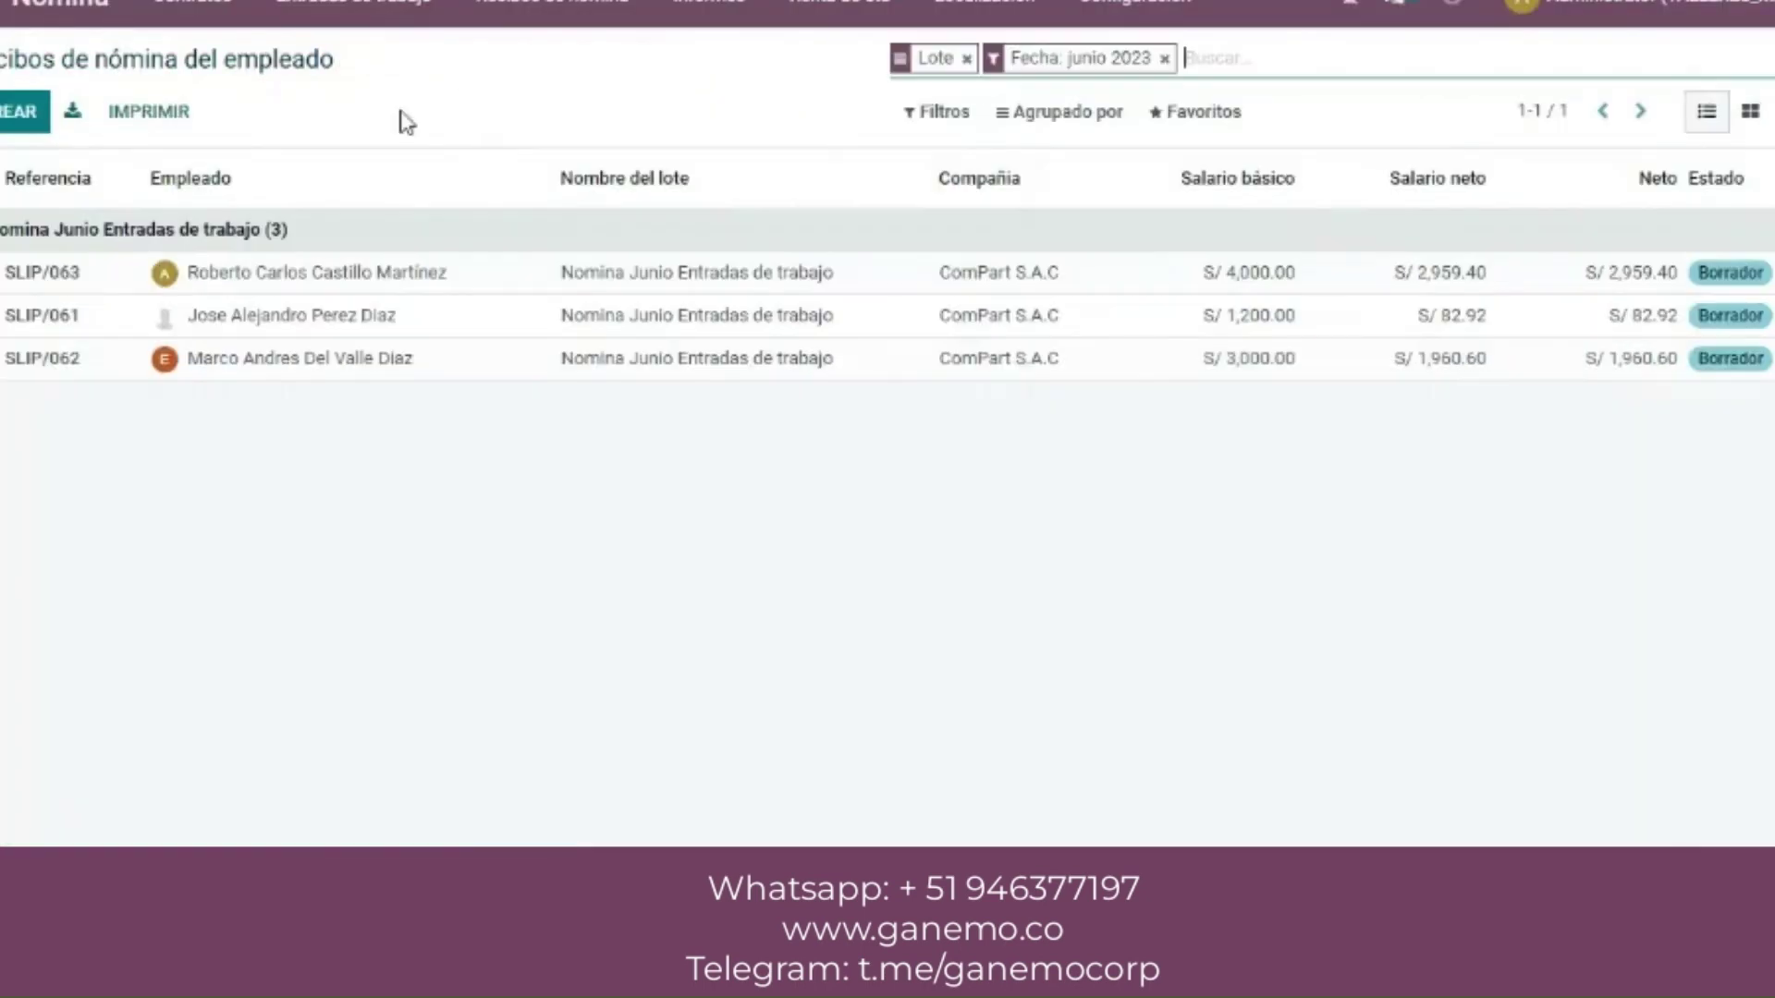
pyautogui.click(471, 331)
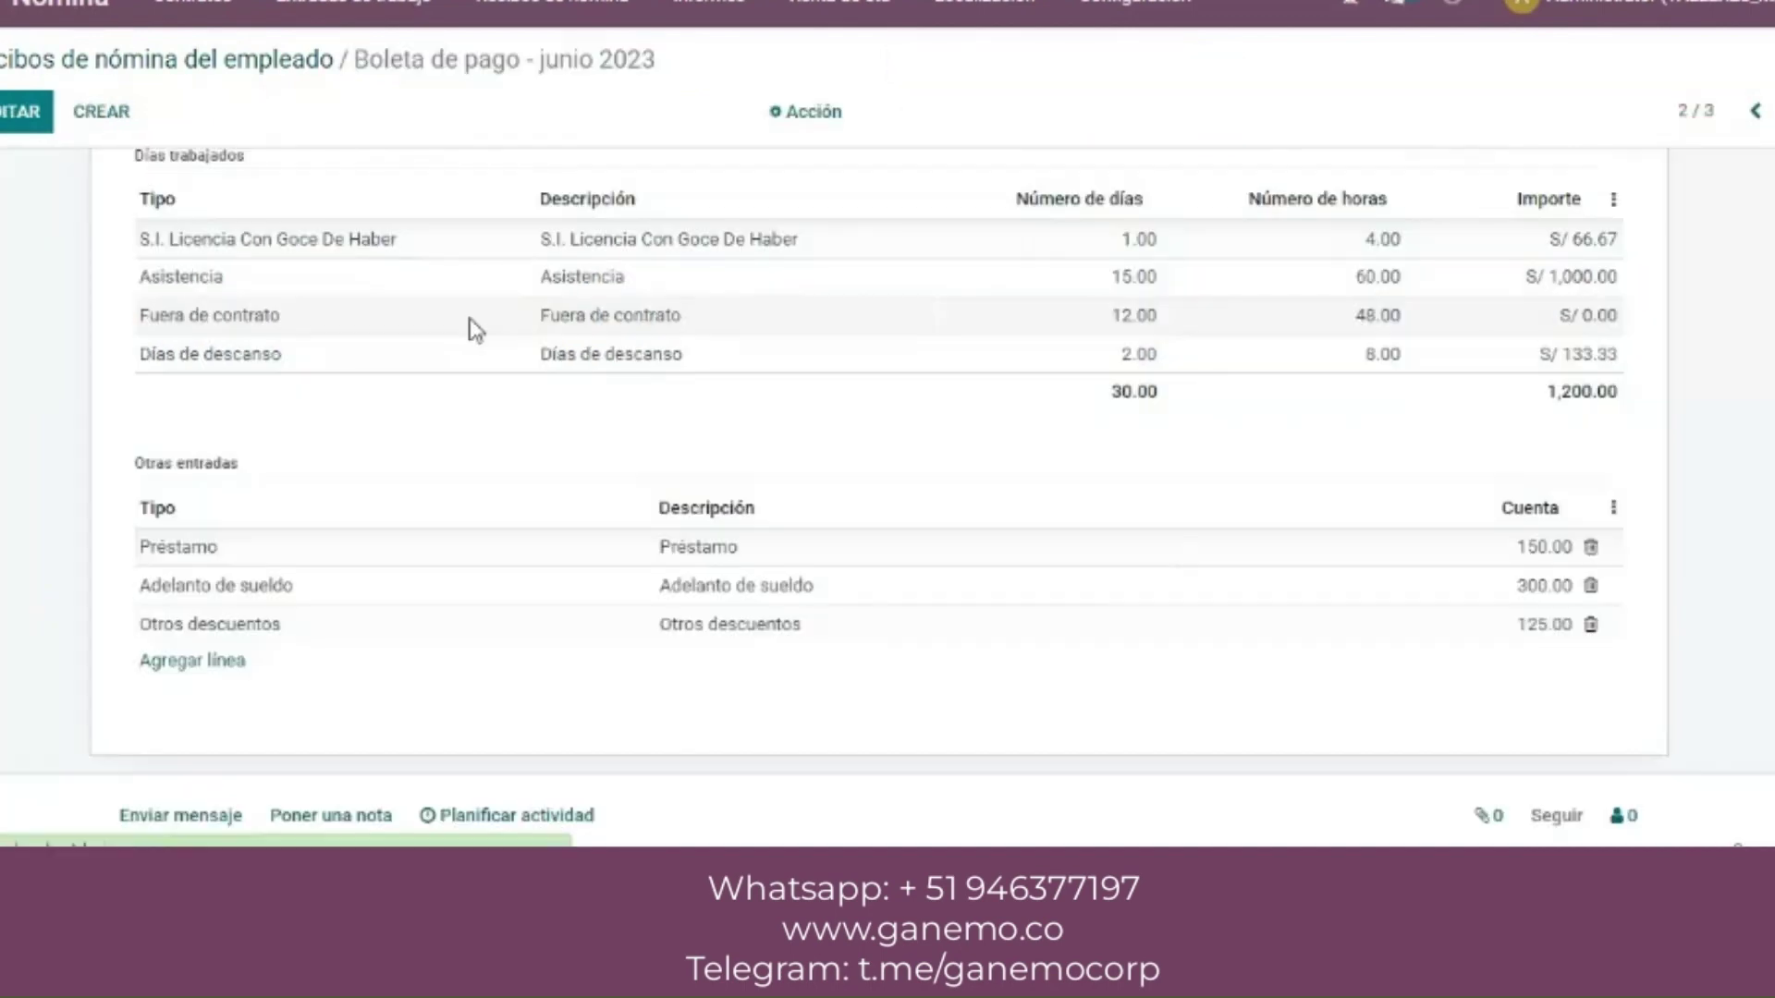
pyautogui.scroll(6, 1378, 663)
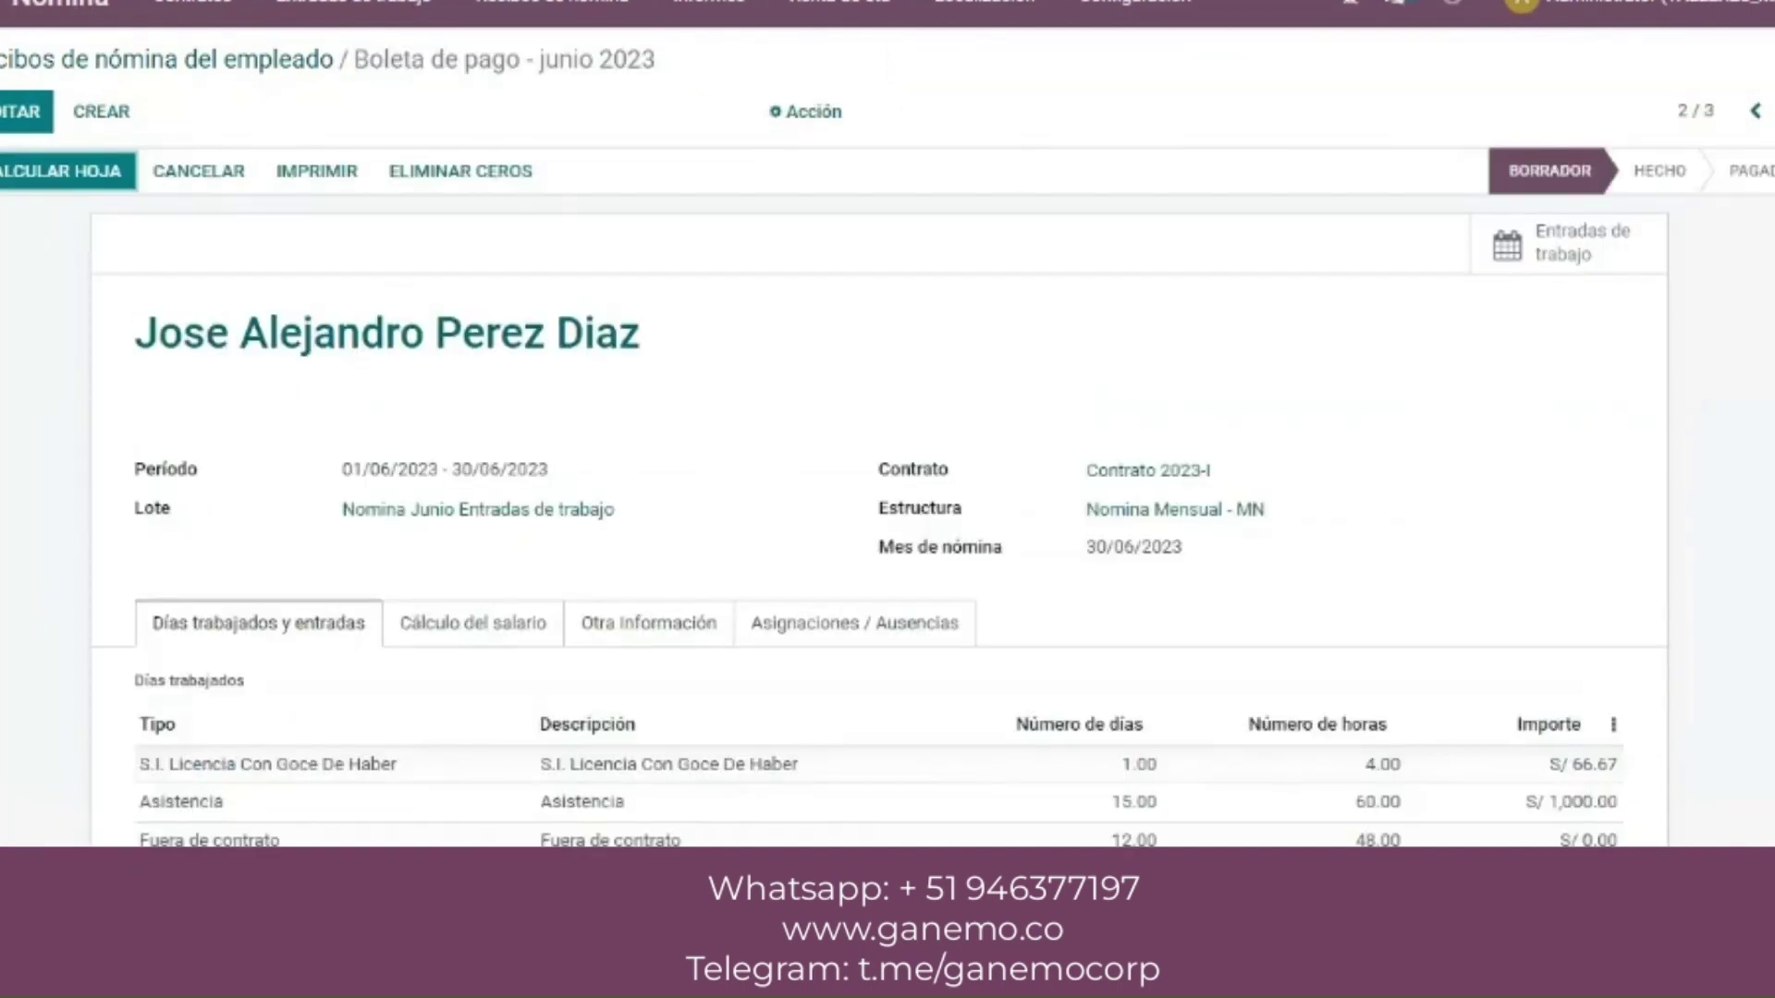
pyautogui.click(515, 625)
pyautogui.scroll(-5, 508, 623)
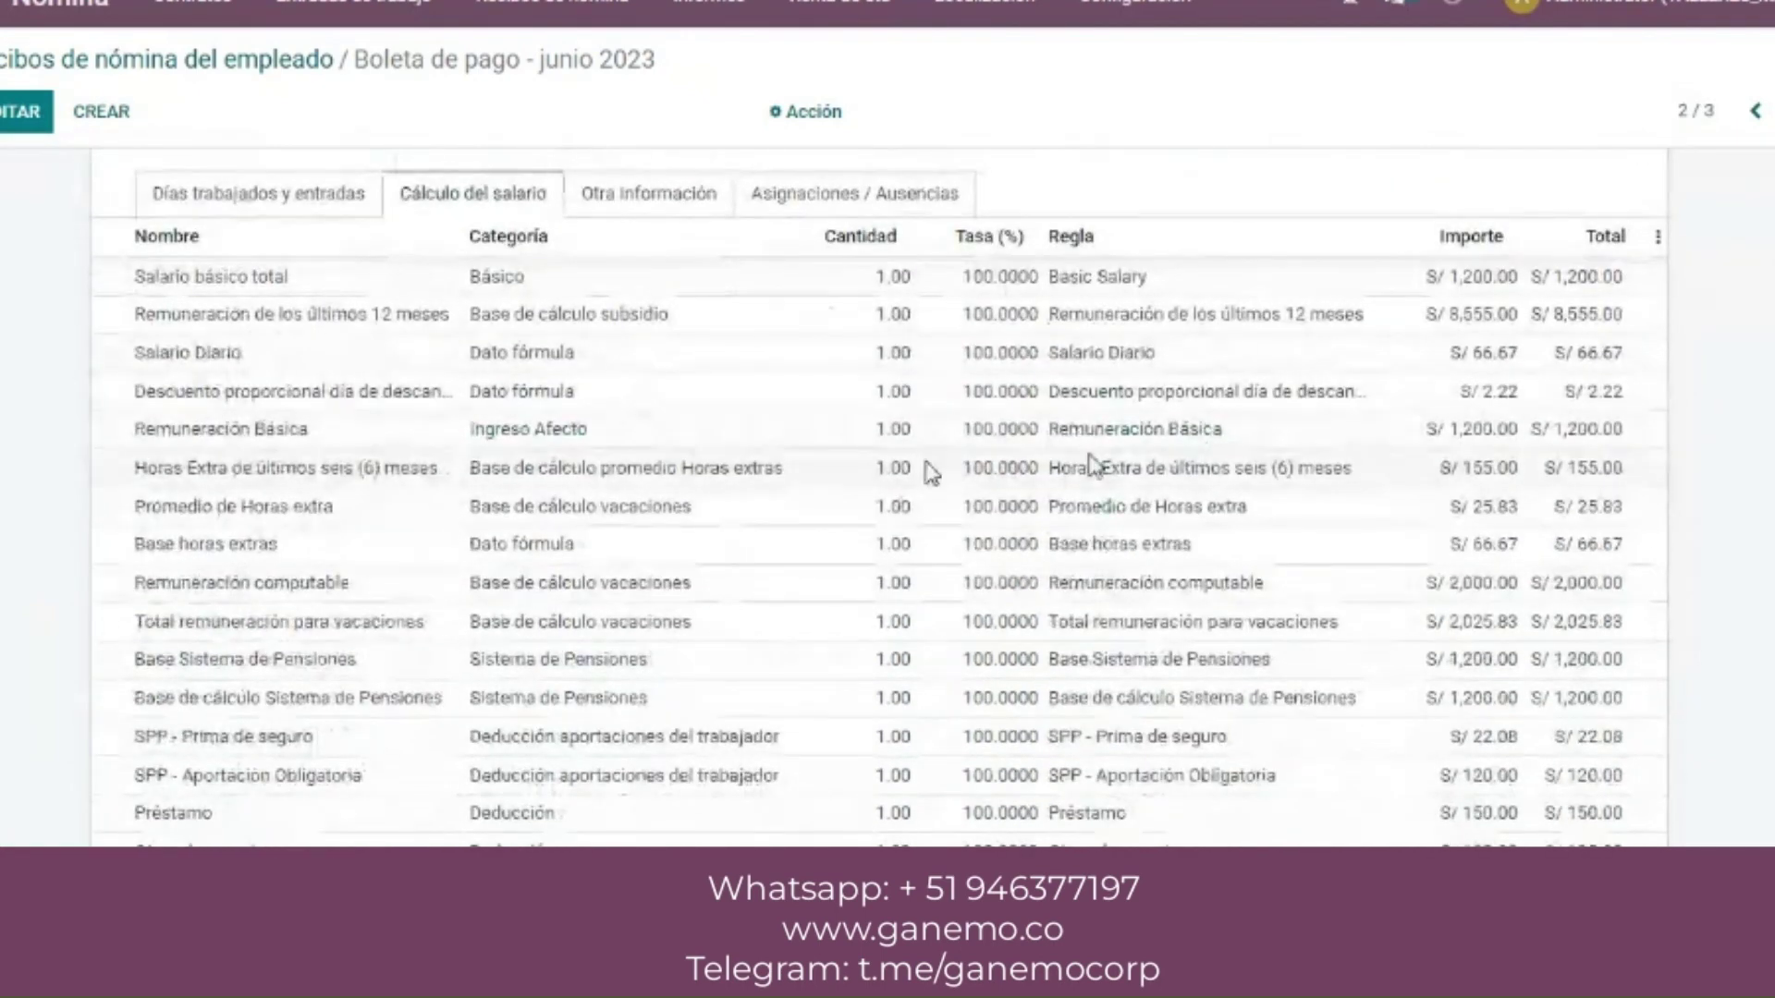
pyautogui.moveTo(1051, 433)
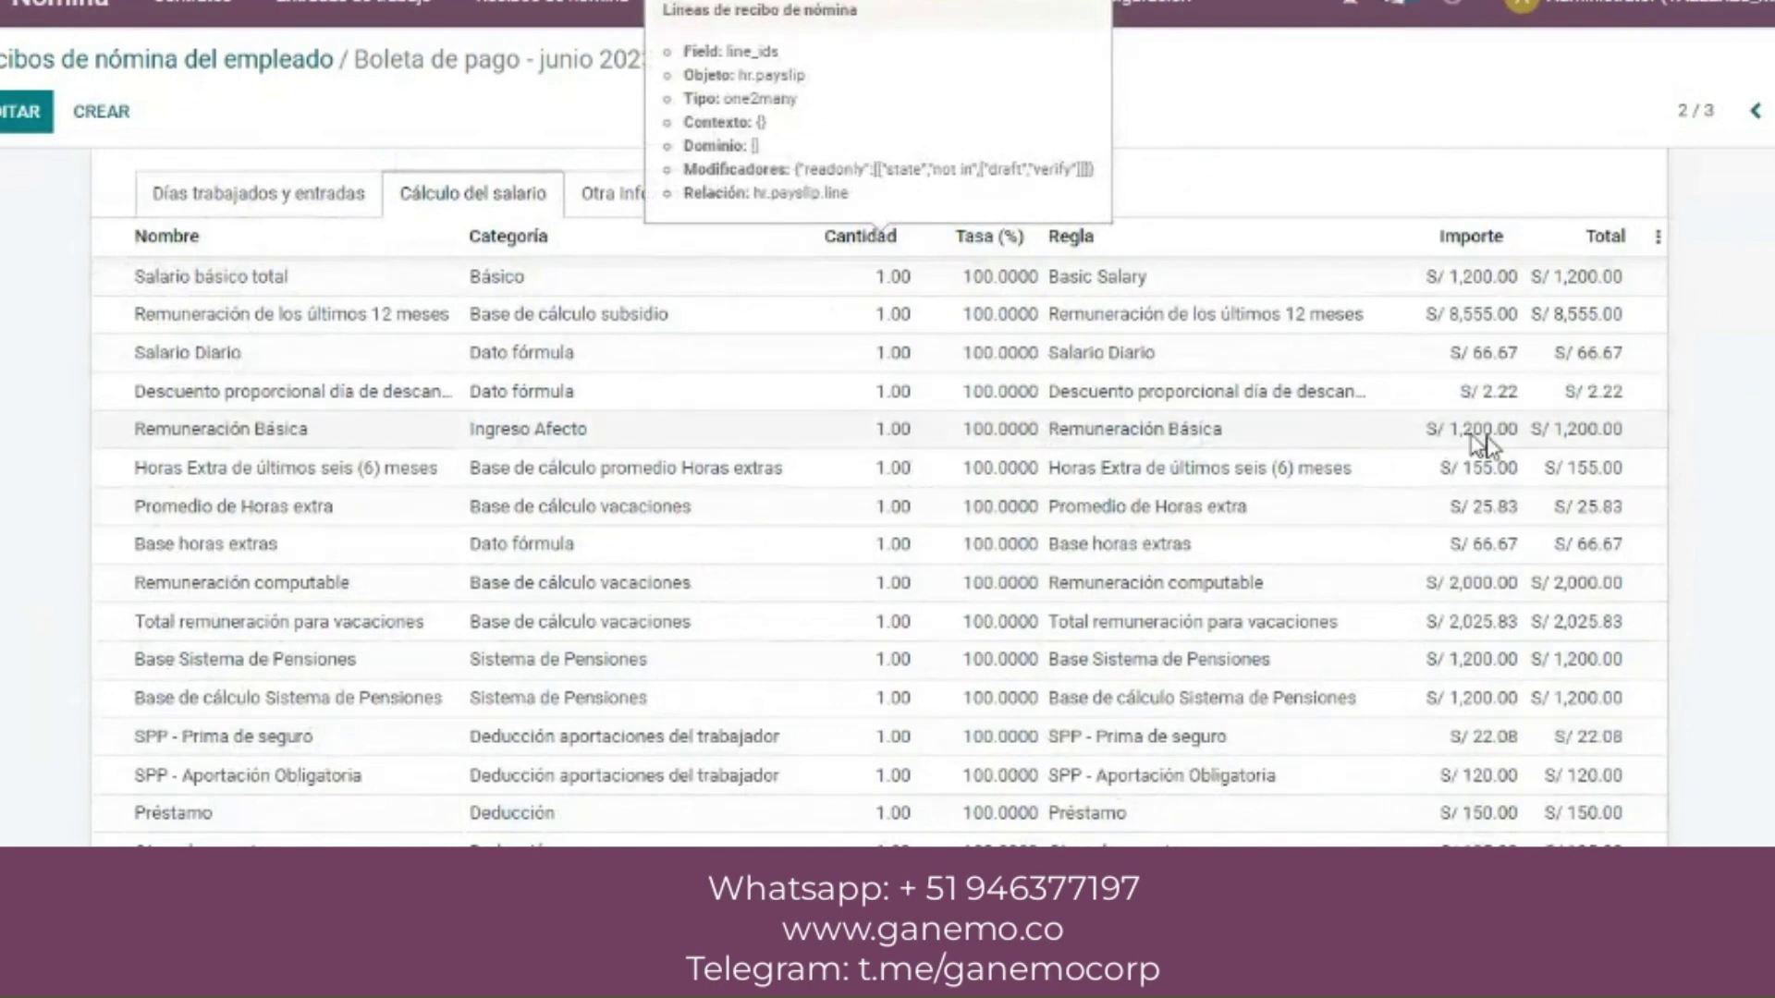
pyautogui.scroll(4, 1307, 567)
pyautogui.scroll(-4, 878, 499)
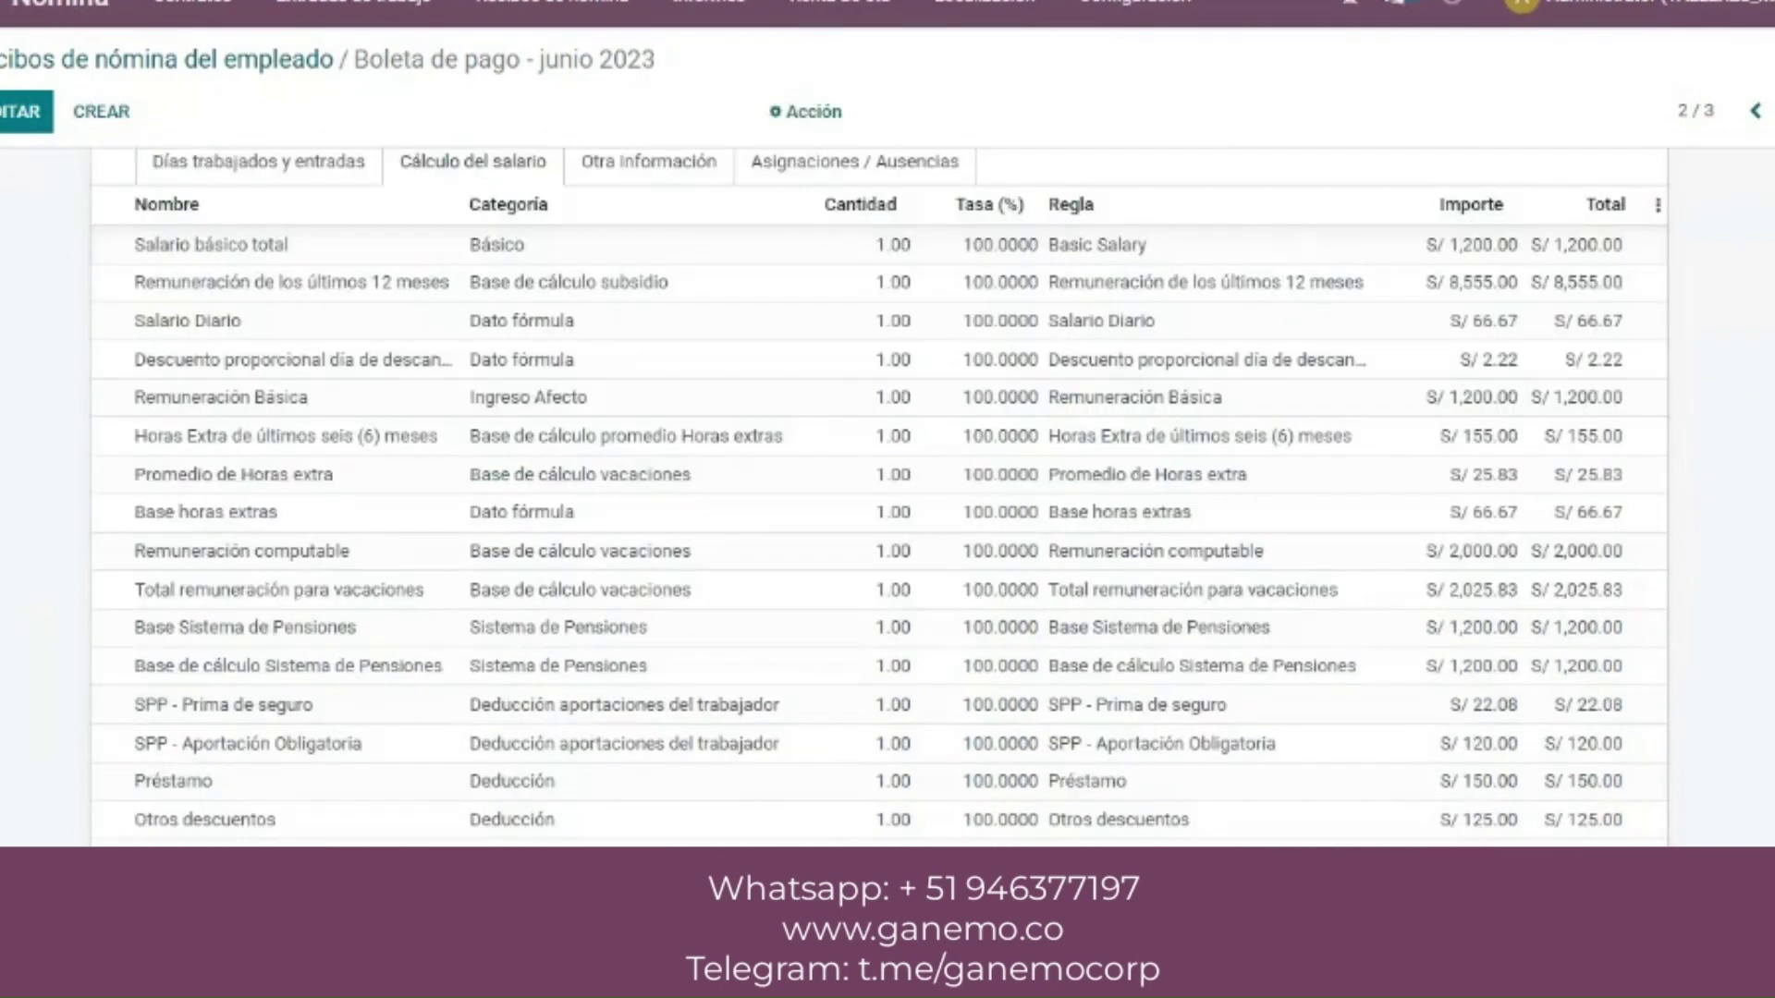
pyautogui.scroll(-2, 1673, 416)
pyautogui.scroll(4, 1673, 416)
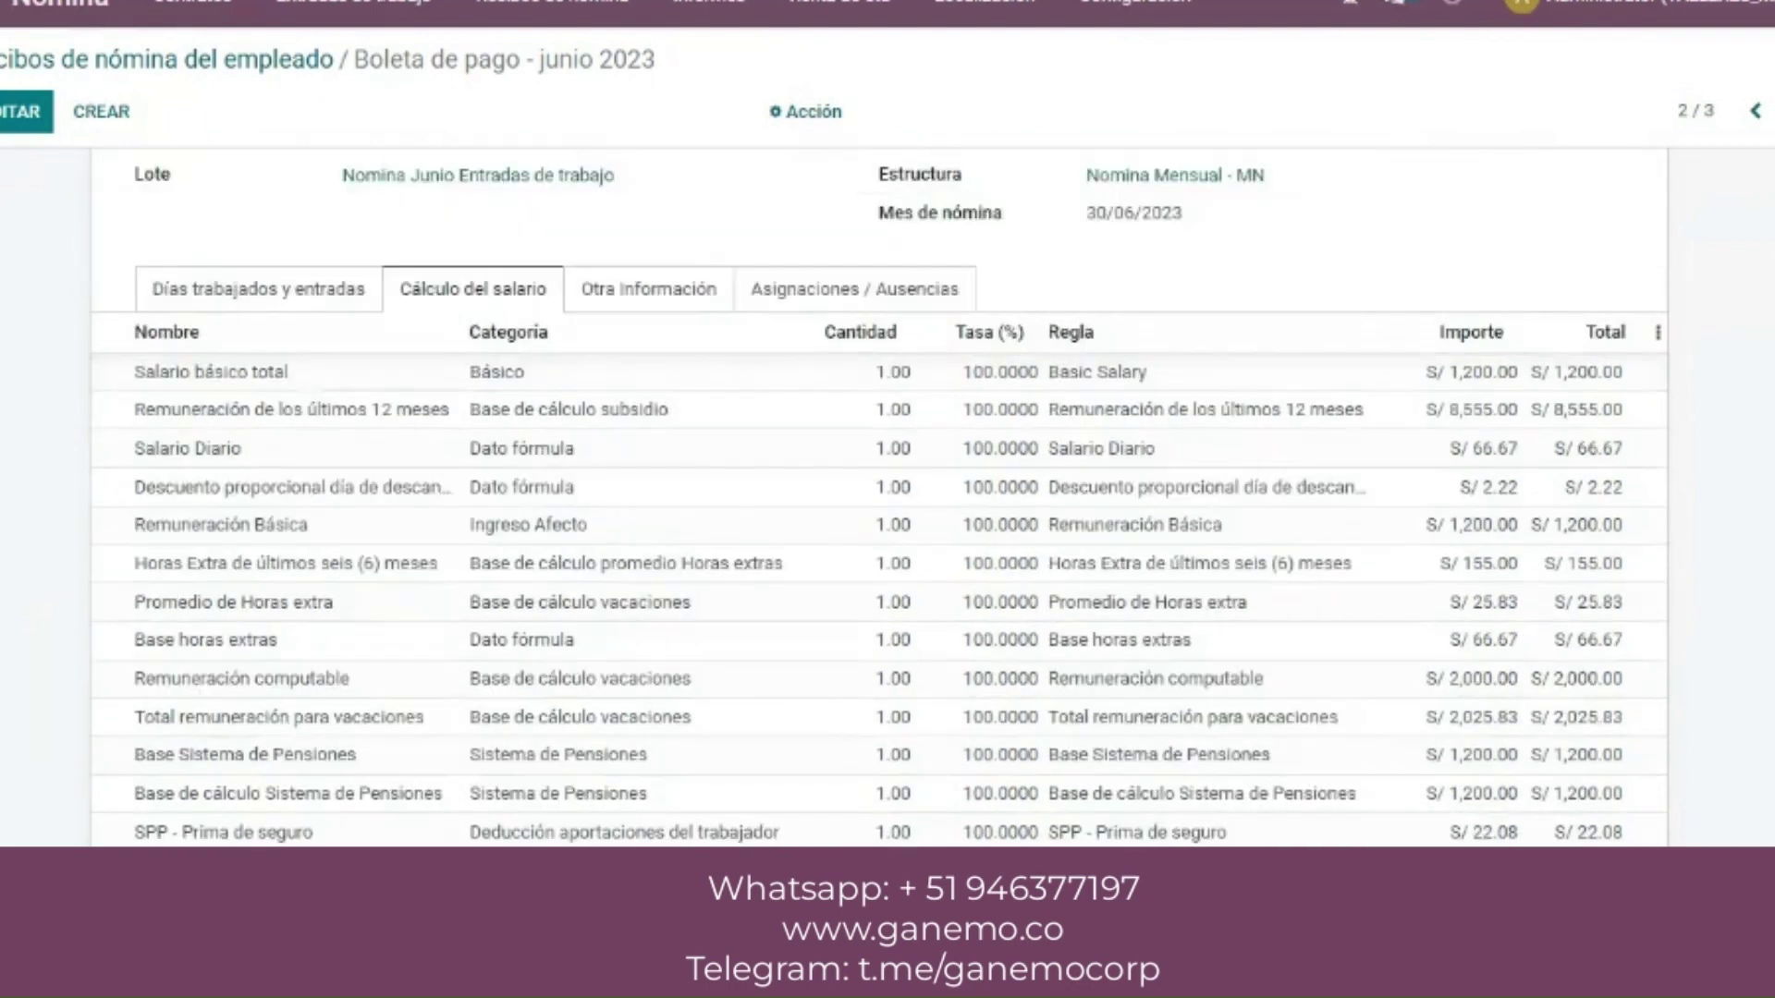
# - Compare the SLIP/061 Remuneración Básica with the second worker's amount in column L of the AFPNET workbook
pyautogui.moveTo(1166, 981)
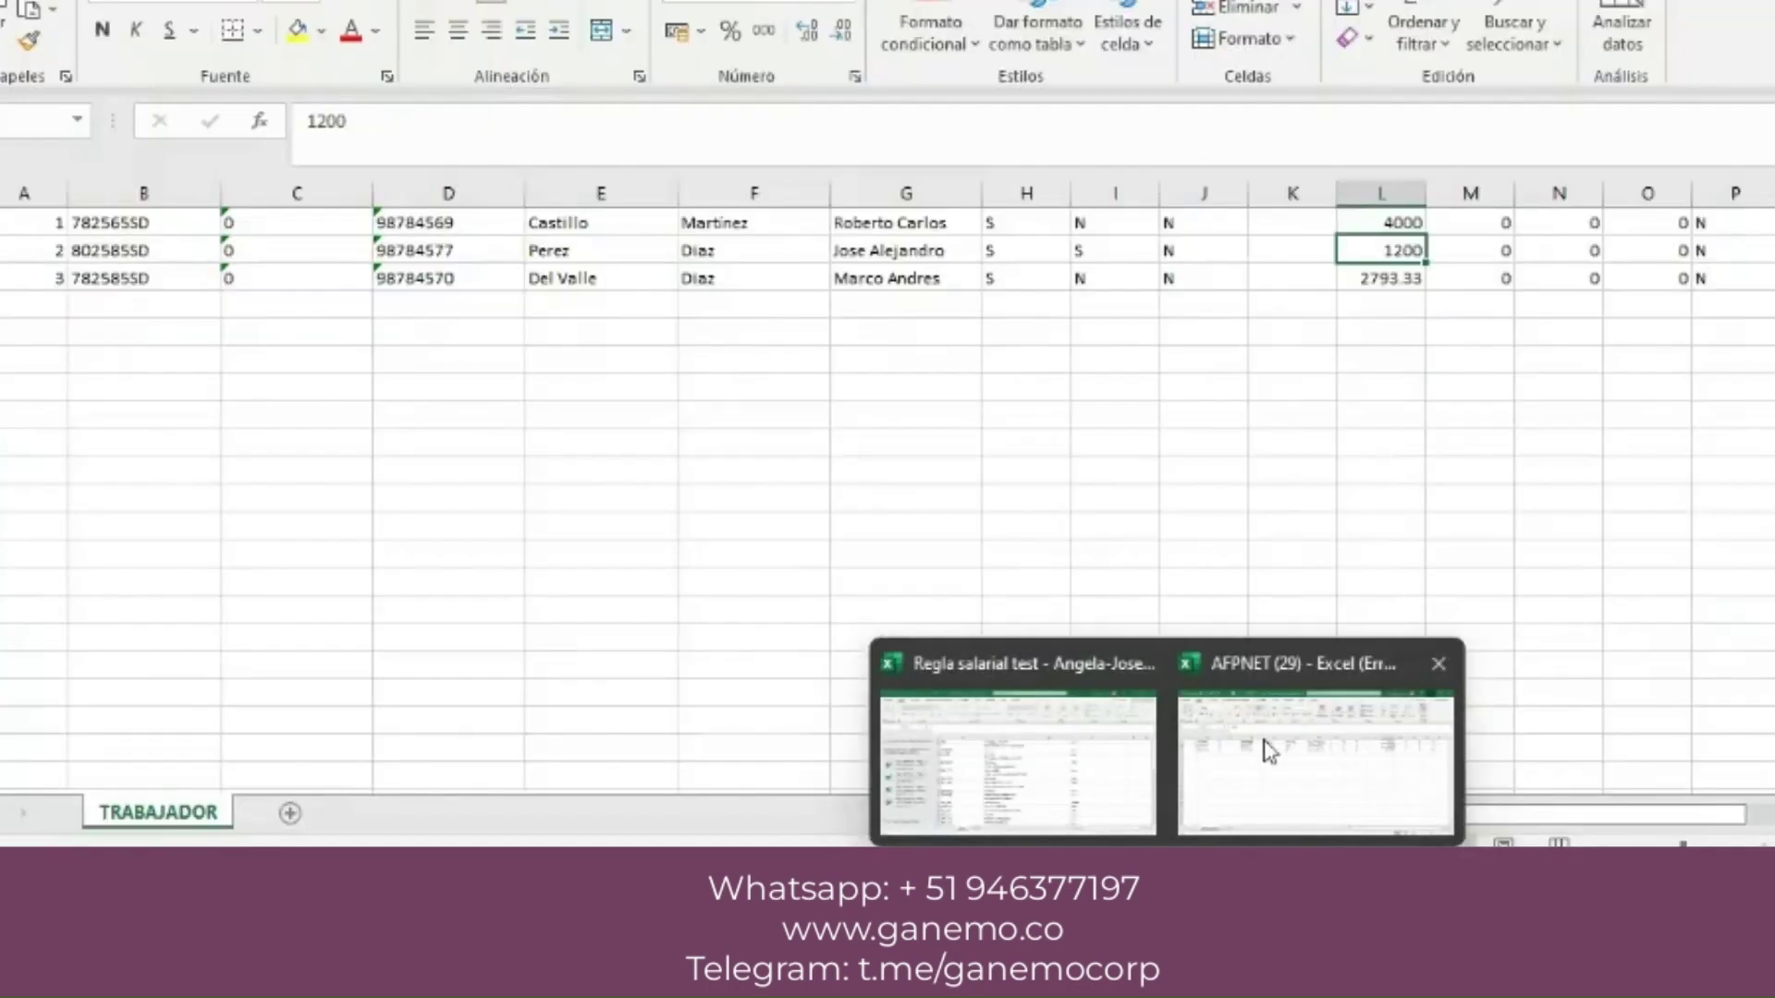
pyautogui.click(1263, 739)
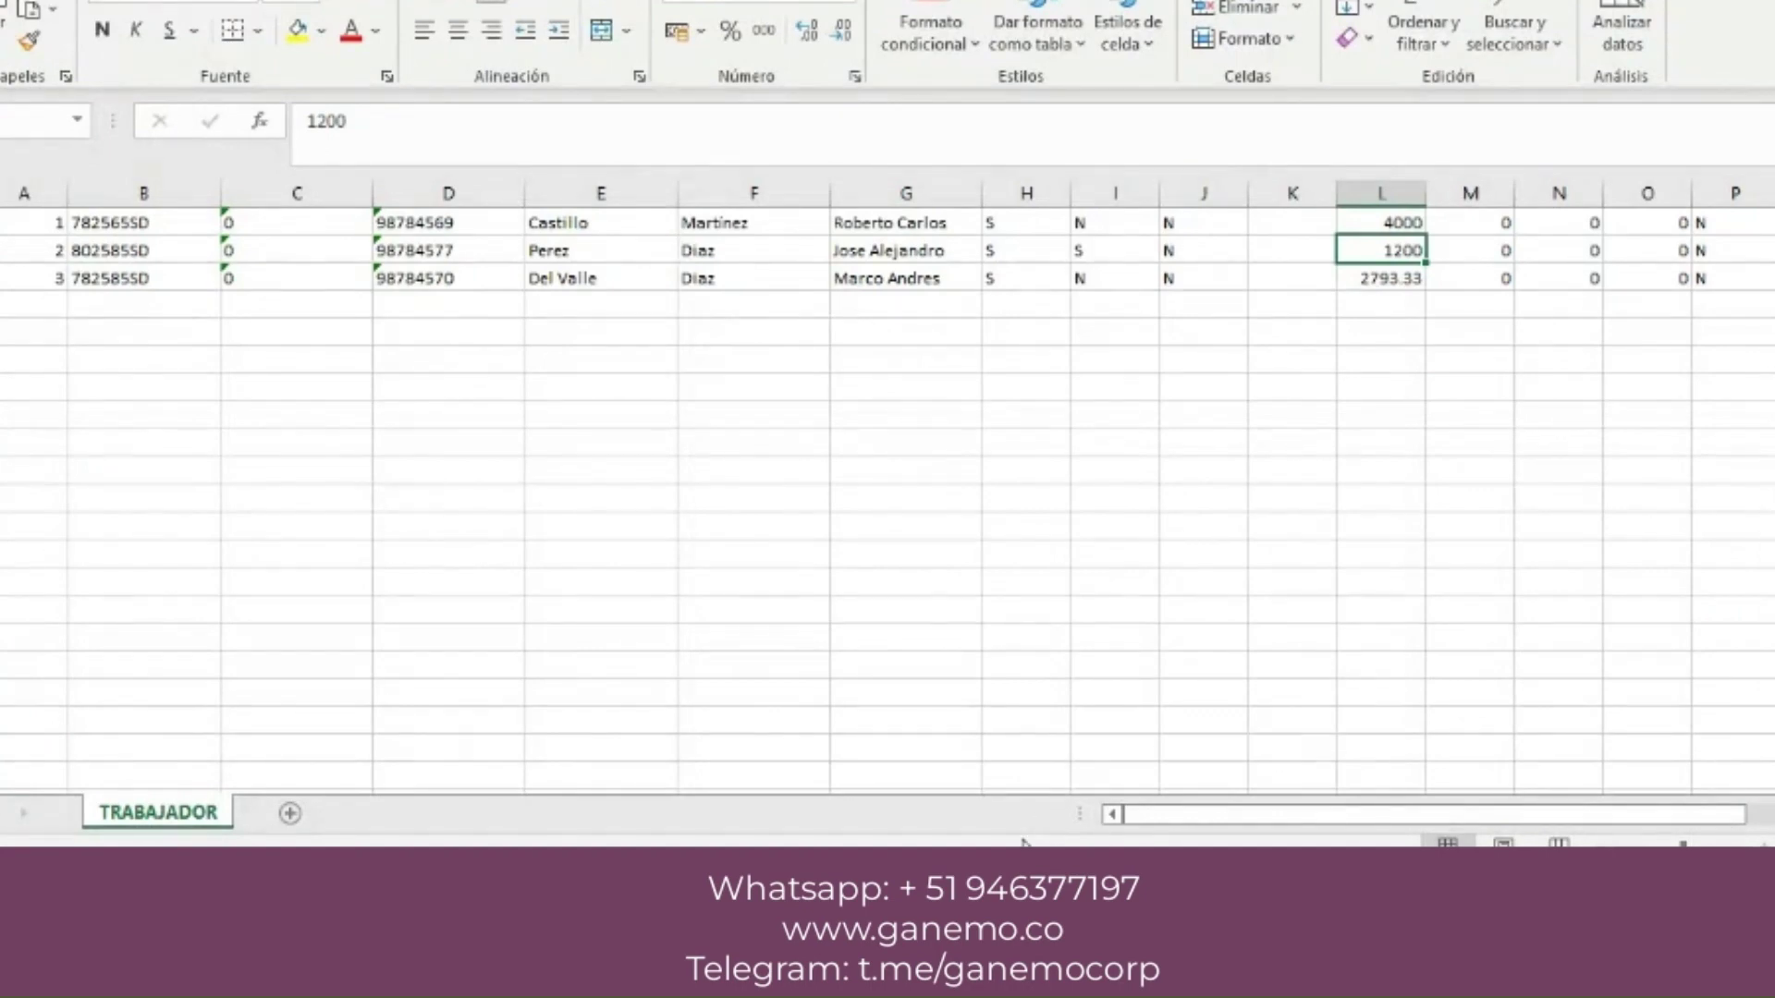
pyautogui.moveTo(1226, 982)
pyautogui.click(1226, 749)
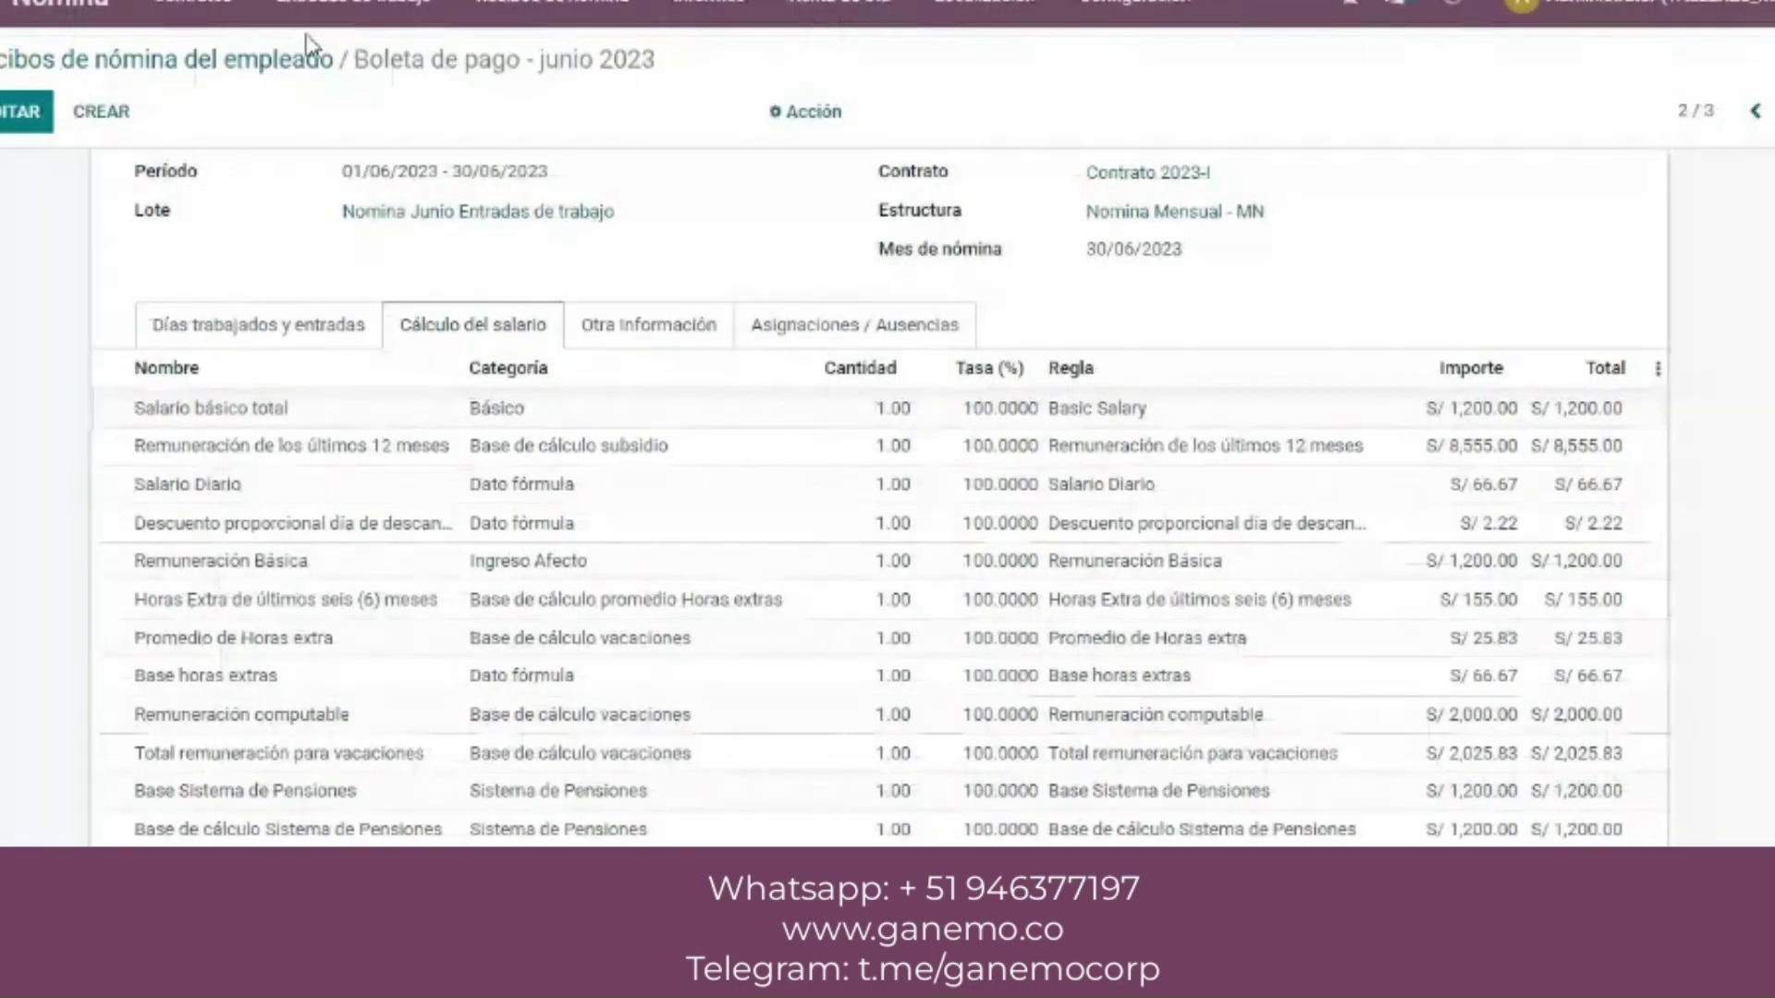
# - Open payslip SLIP/062 from the Odoo payslip list and compare its Remuneración Básica with the third worker's remuneration in the AFPNET workbook
pyautogui.click(259, 57)
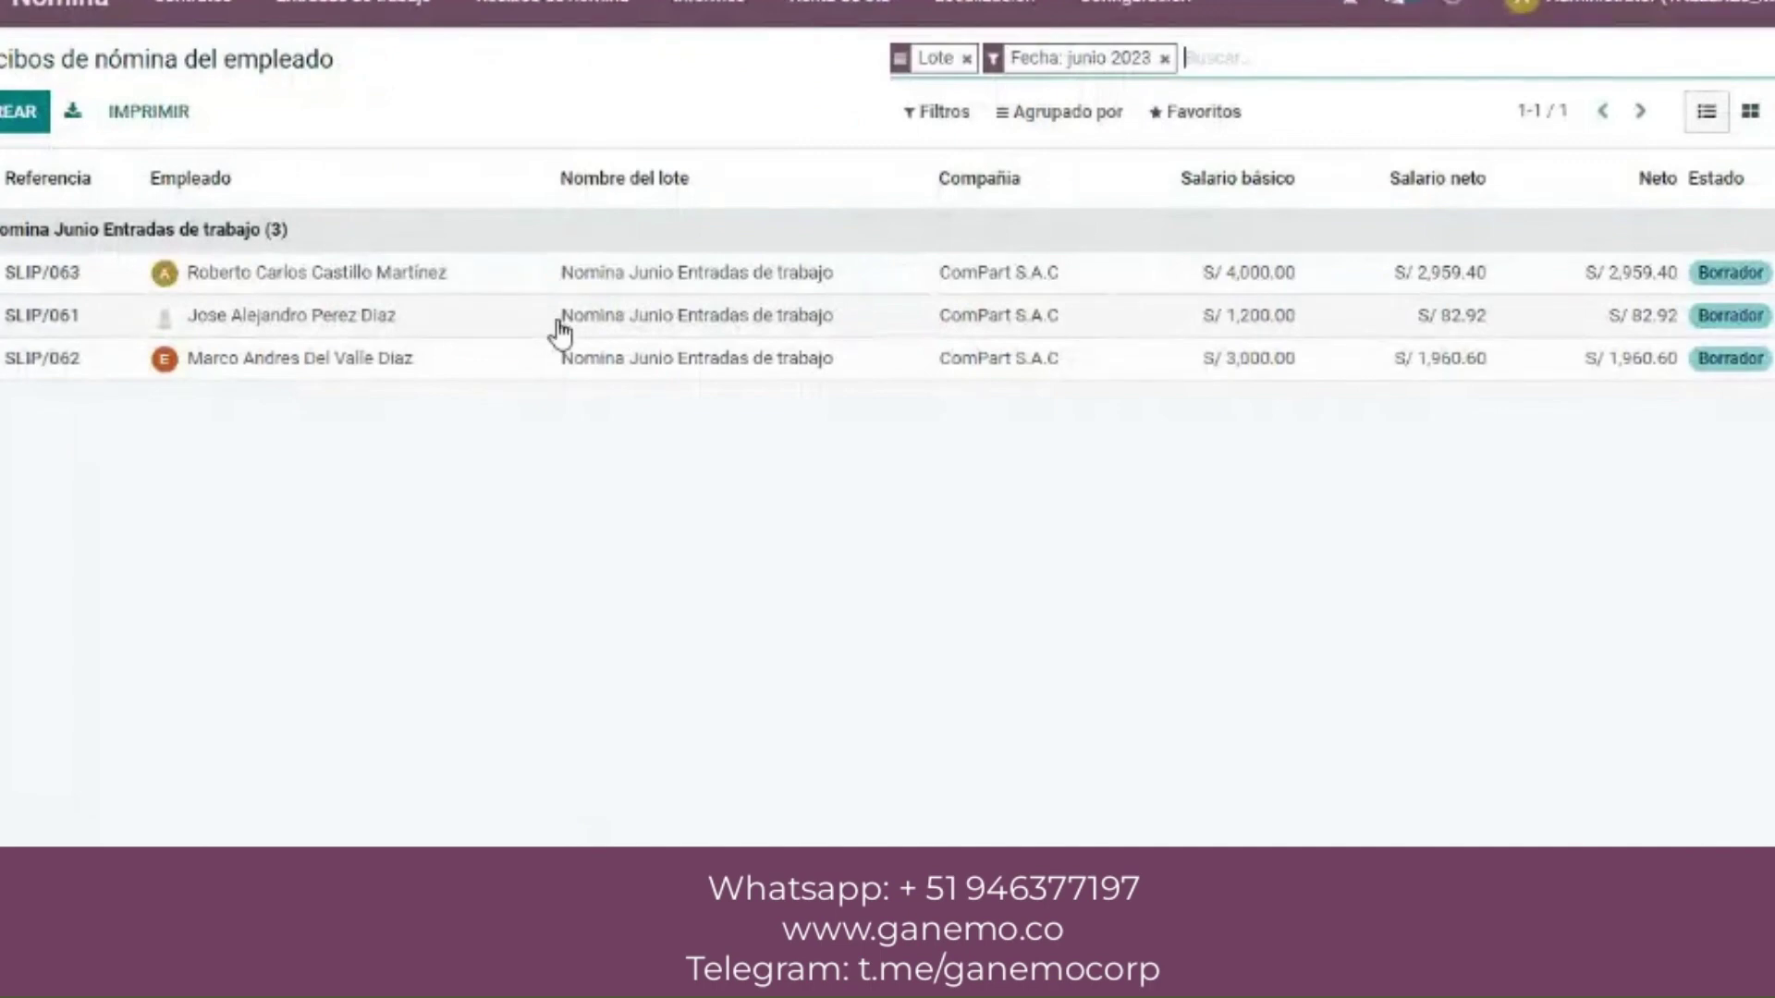
pyautogui.click(551, 369)
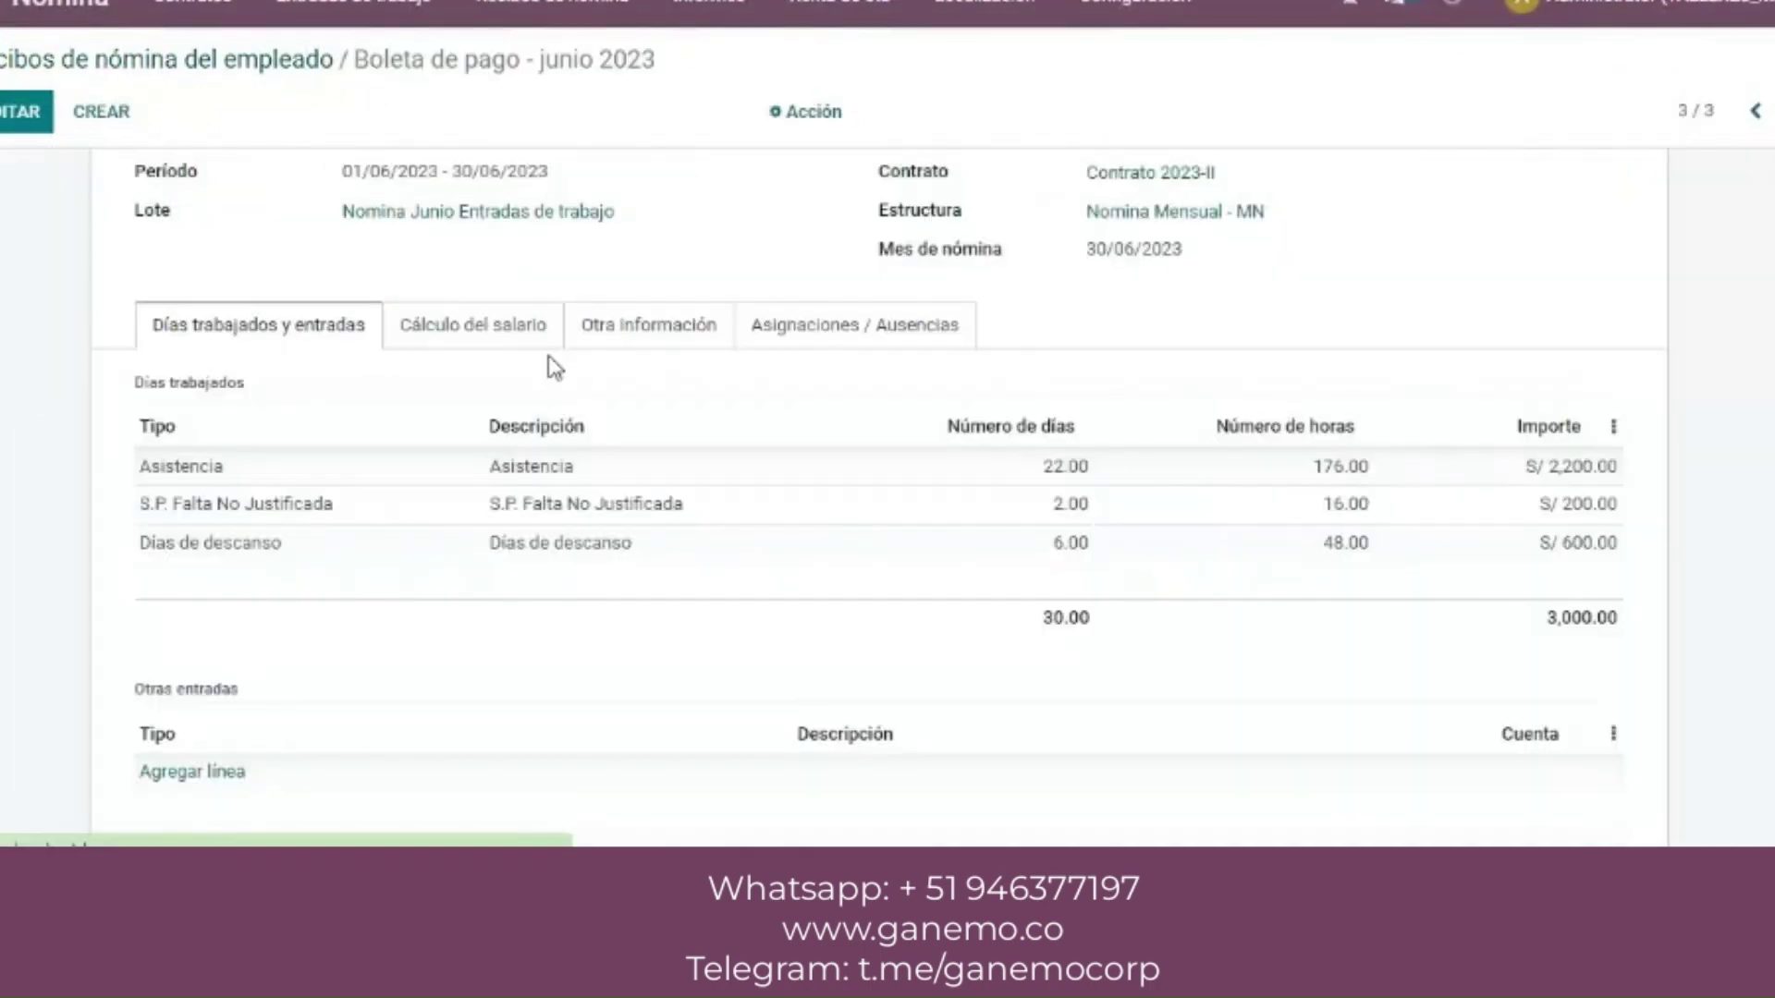
pyautogui.click(521, 342)
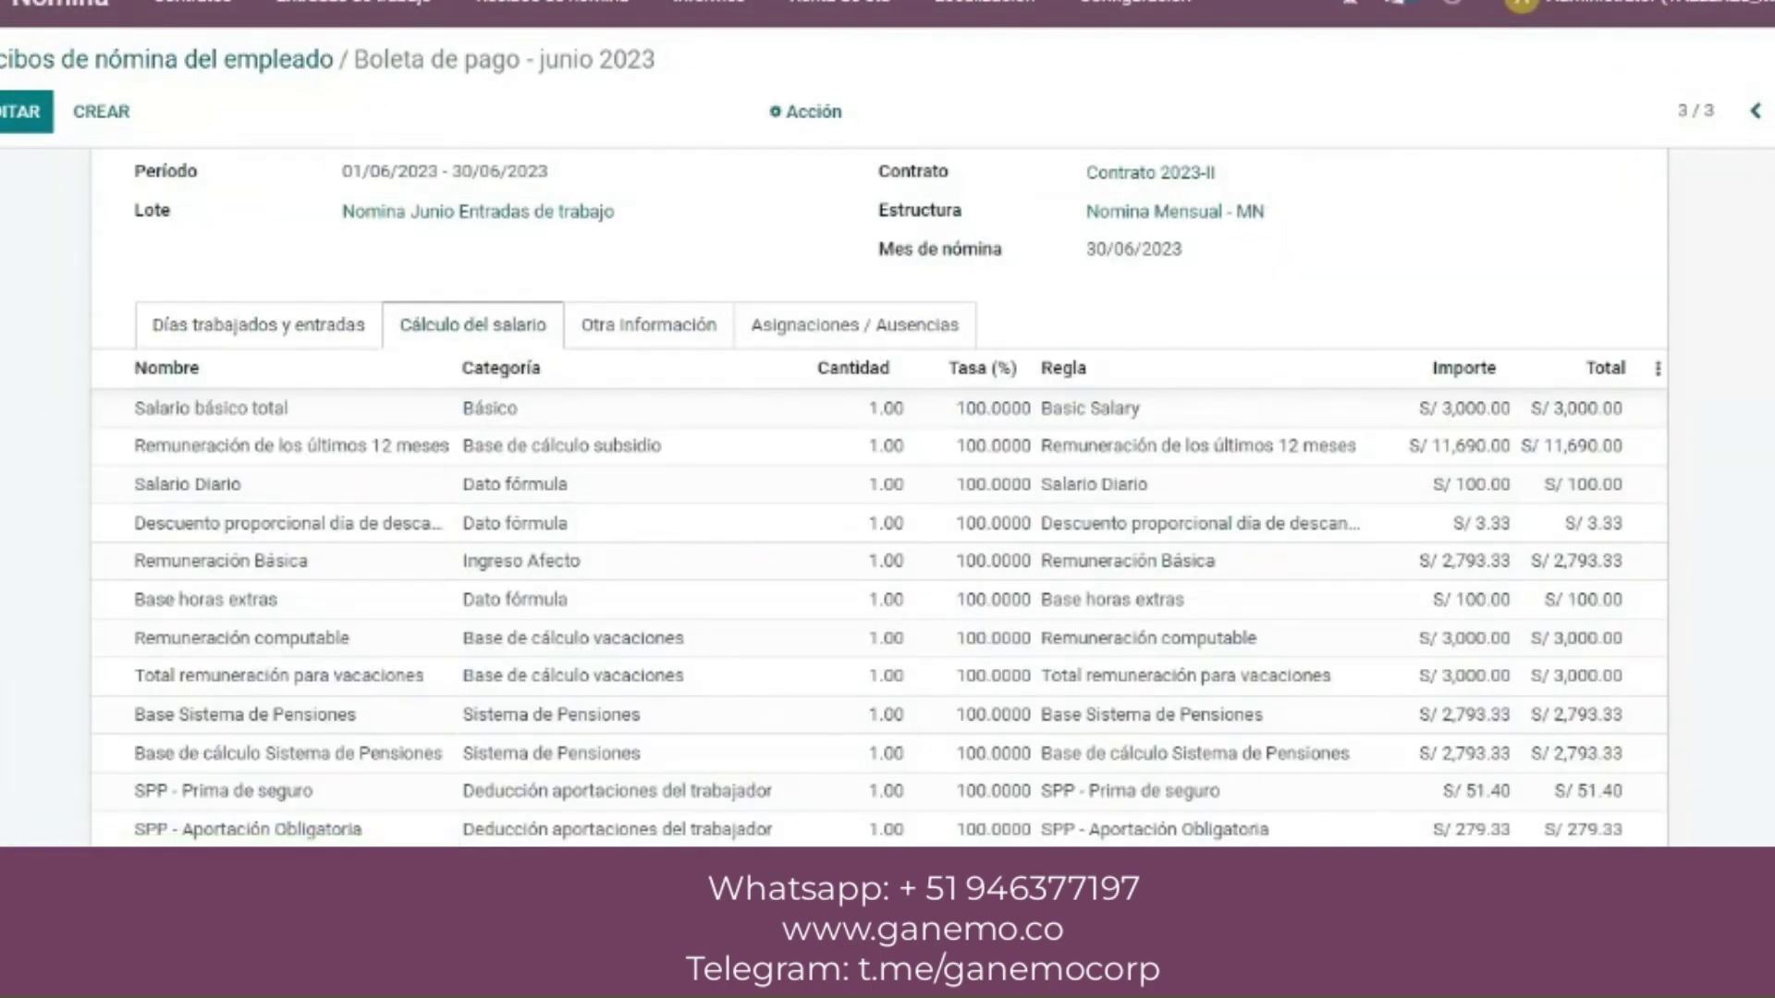
pyautogui.scroll(-2, 1295, 289)
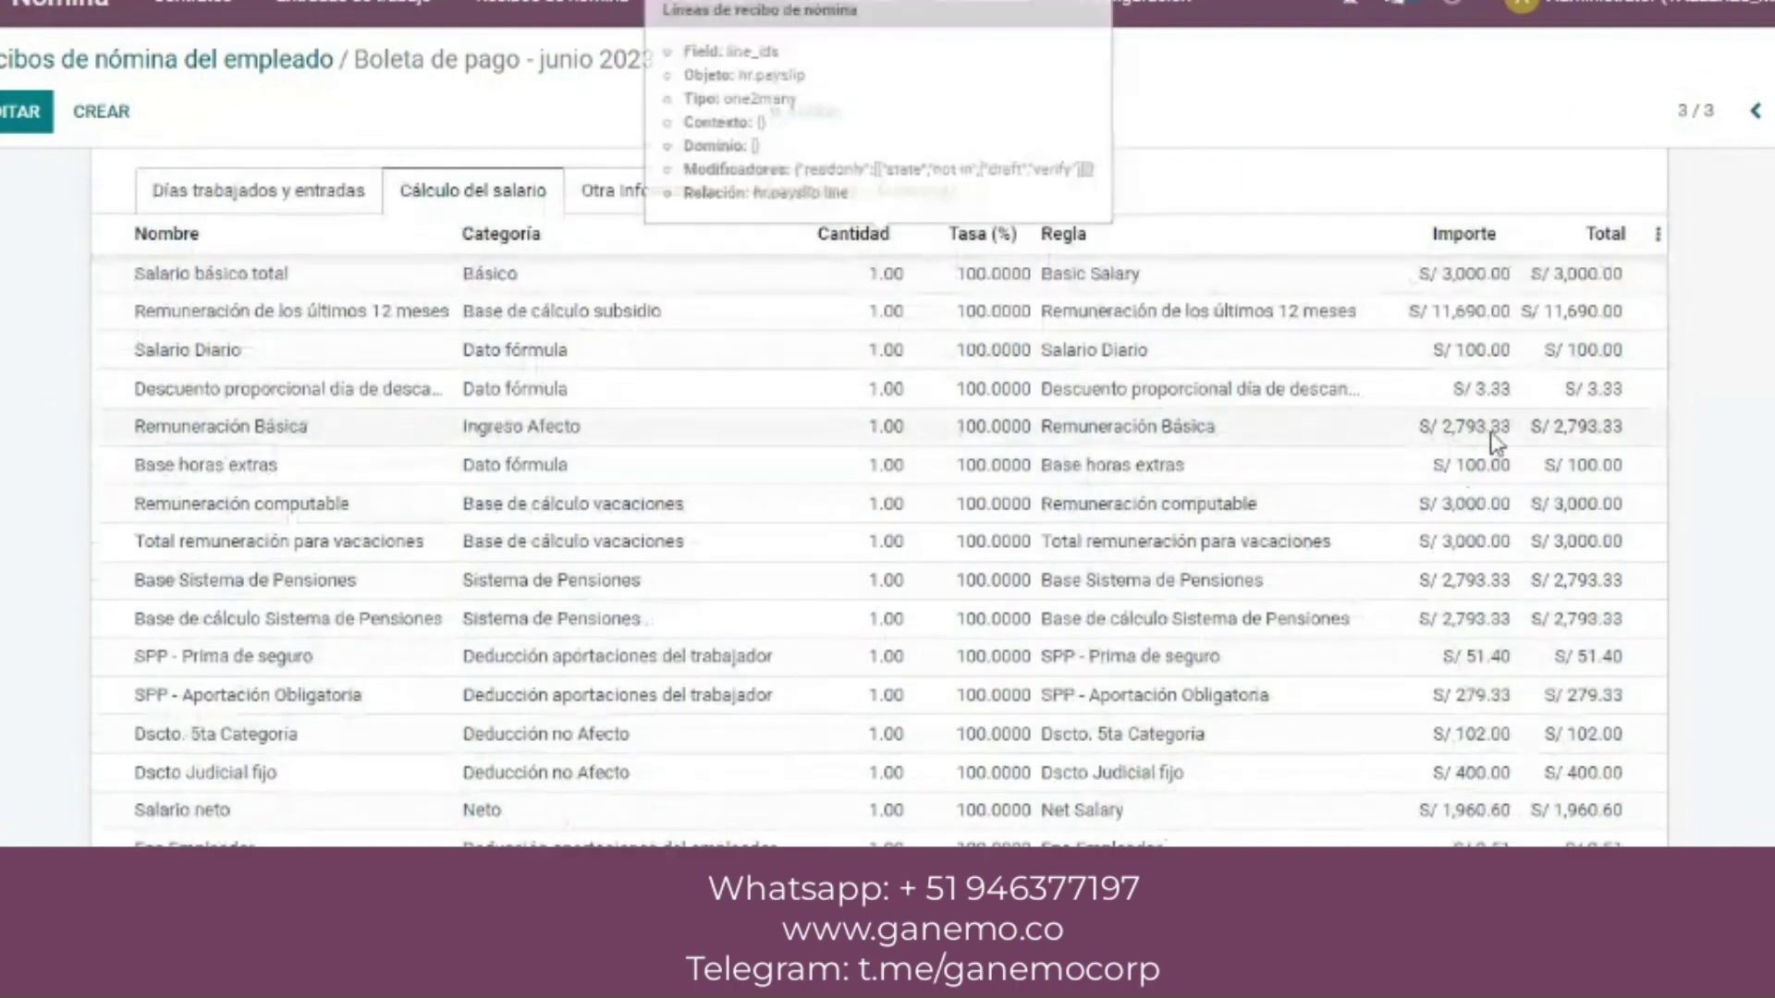
pyautogui.scroll(-5, 1465, 462)
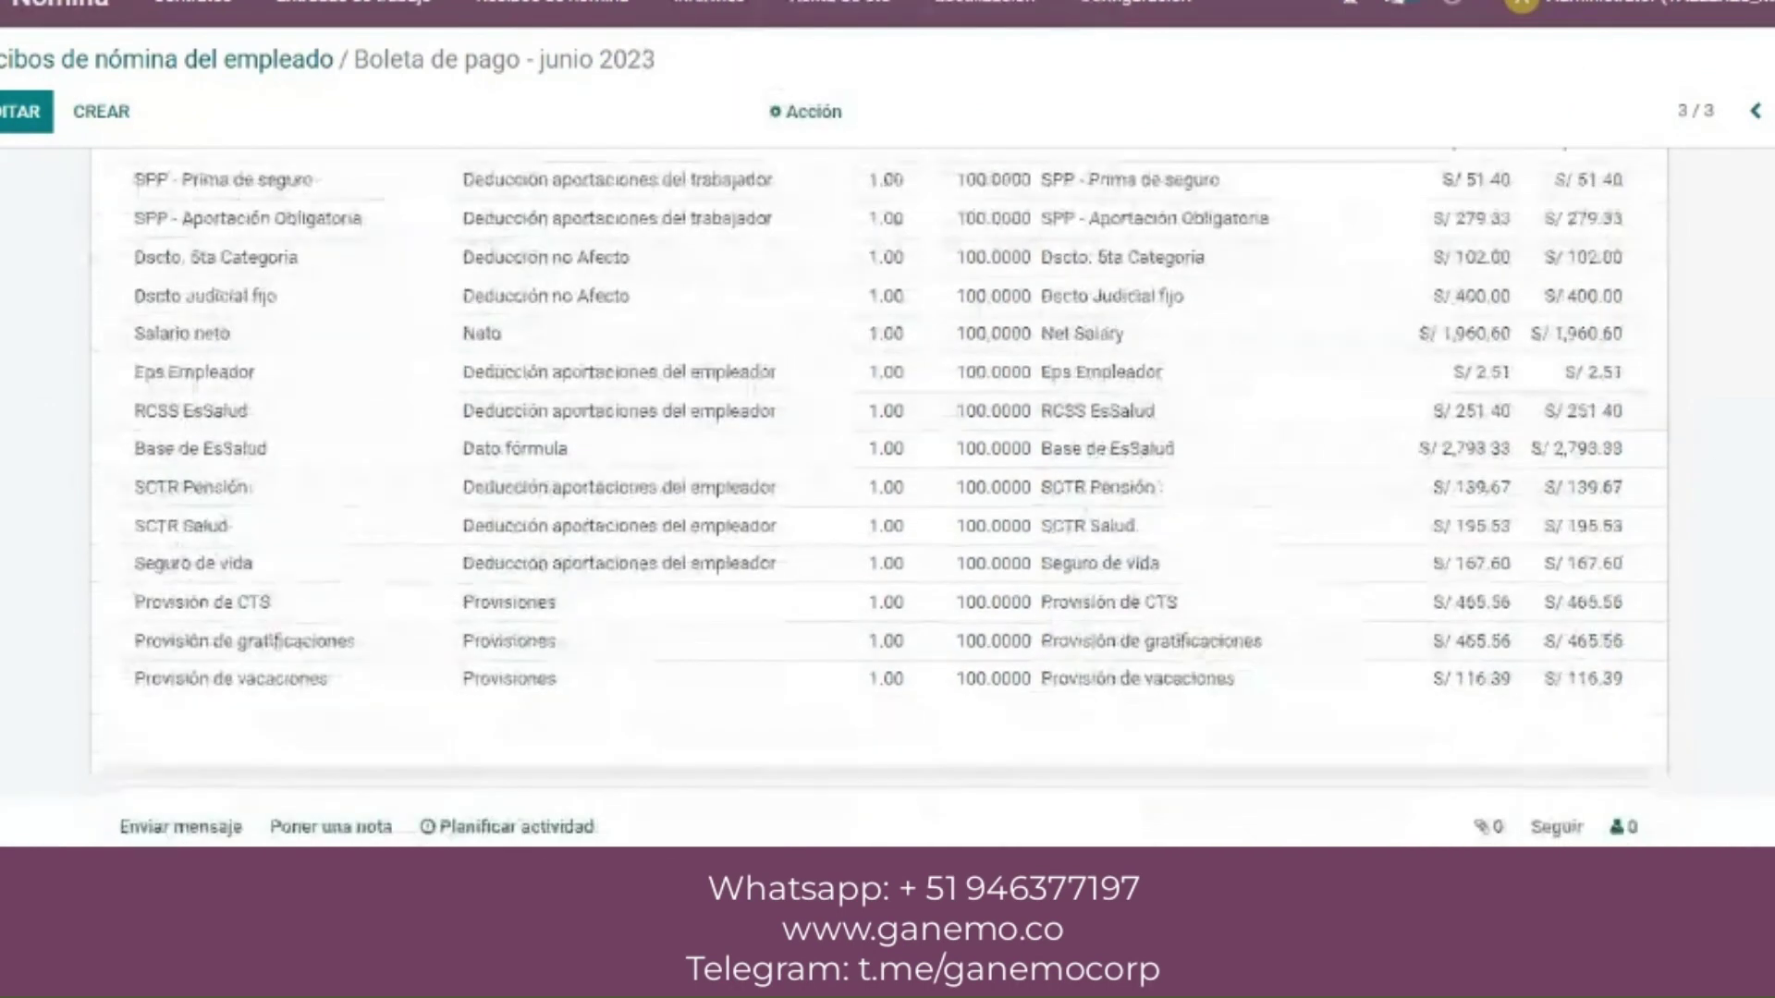
pyautogui.click(1306, 804)
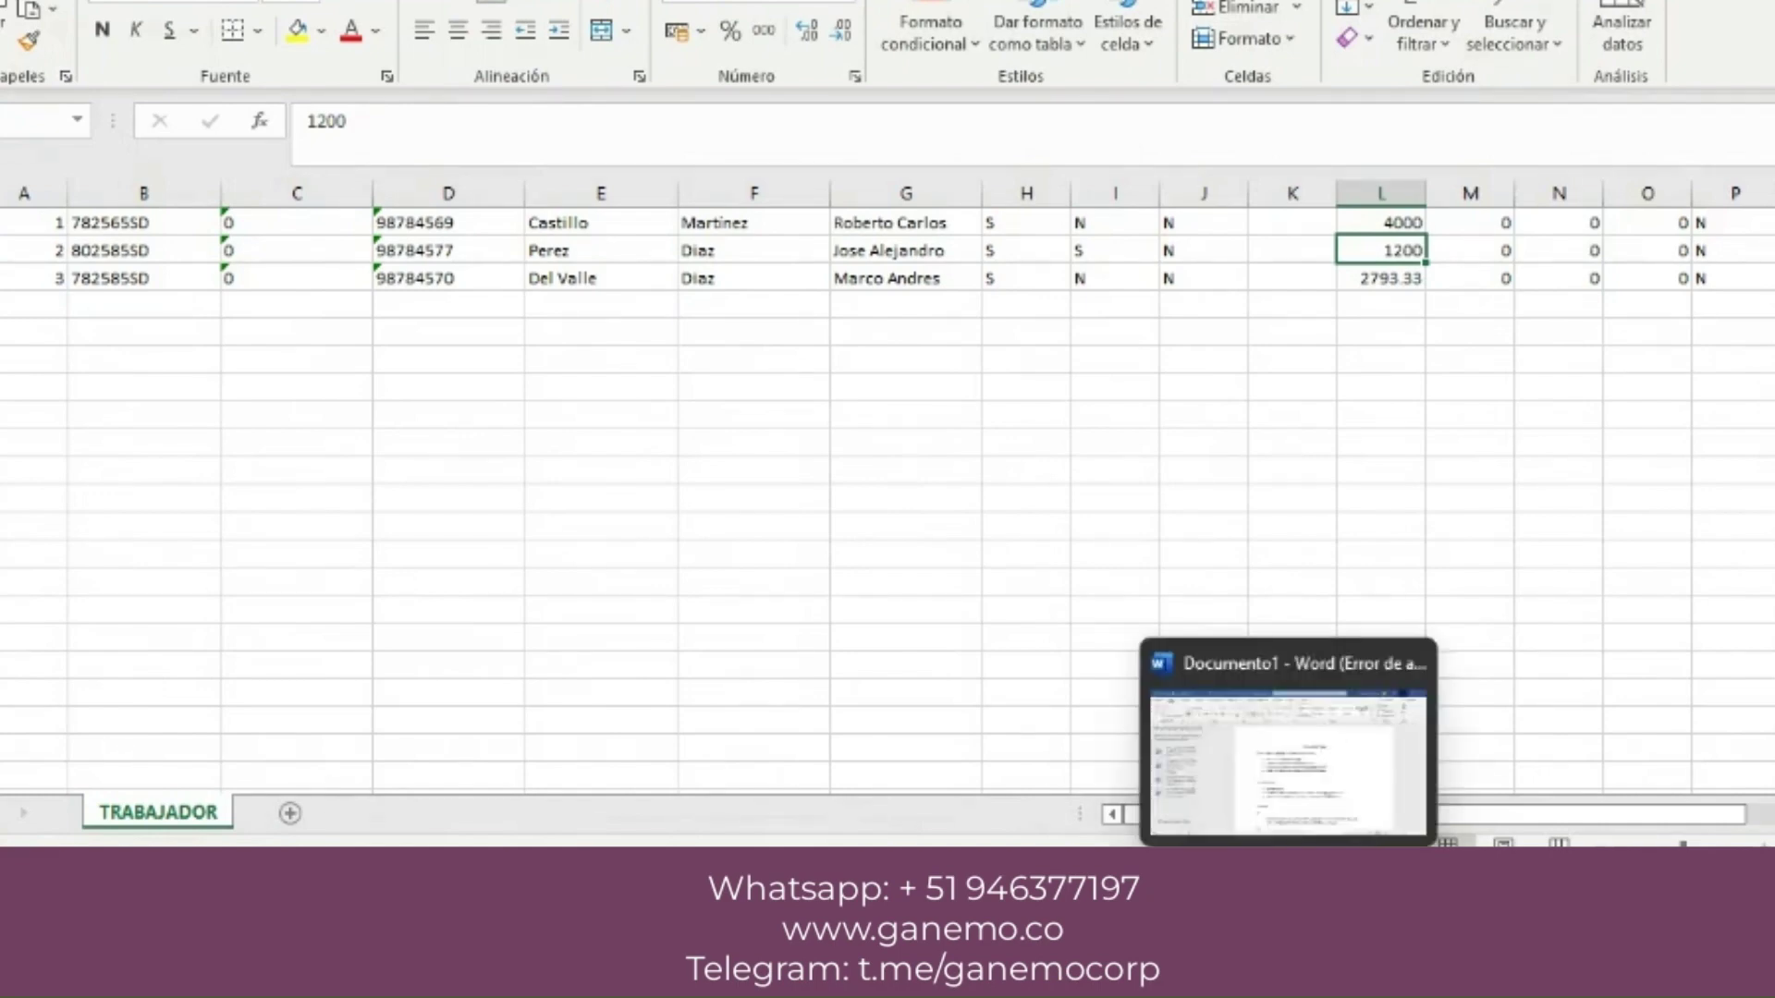
# - Switch to Odoo's Empleados app and examine the Sistema de pensiones field in the Analista de conciliaciones employee's private information
pyautogui.click(1294, 980)
pyautogui.click(23, 14)
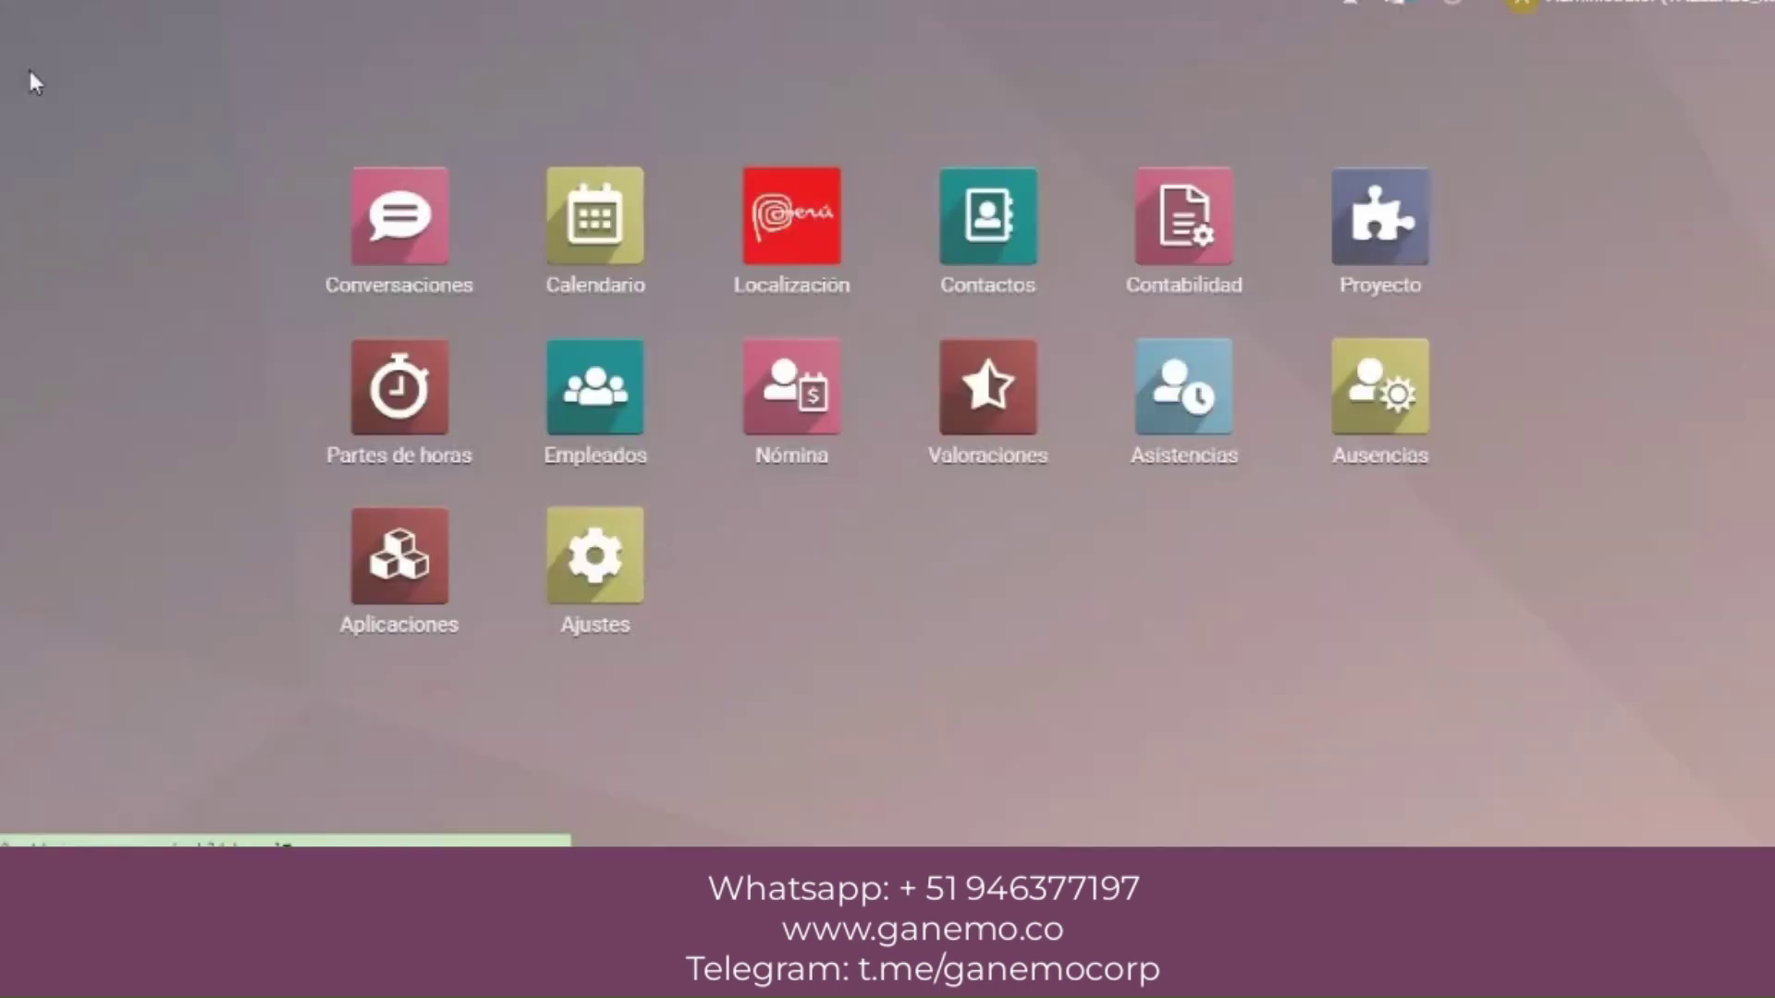
pyautogui.click(646, 392)
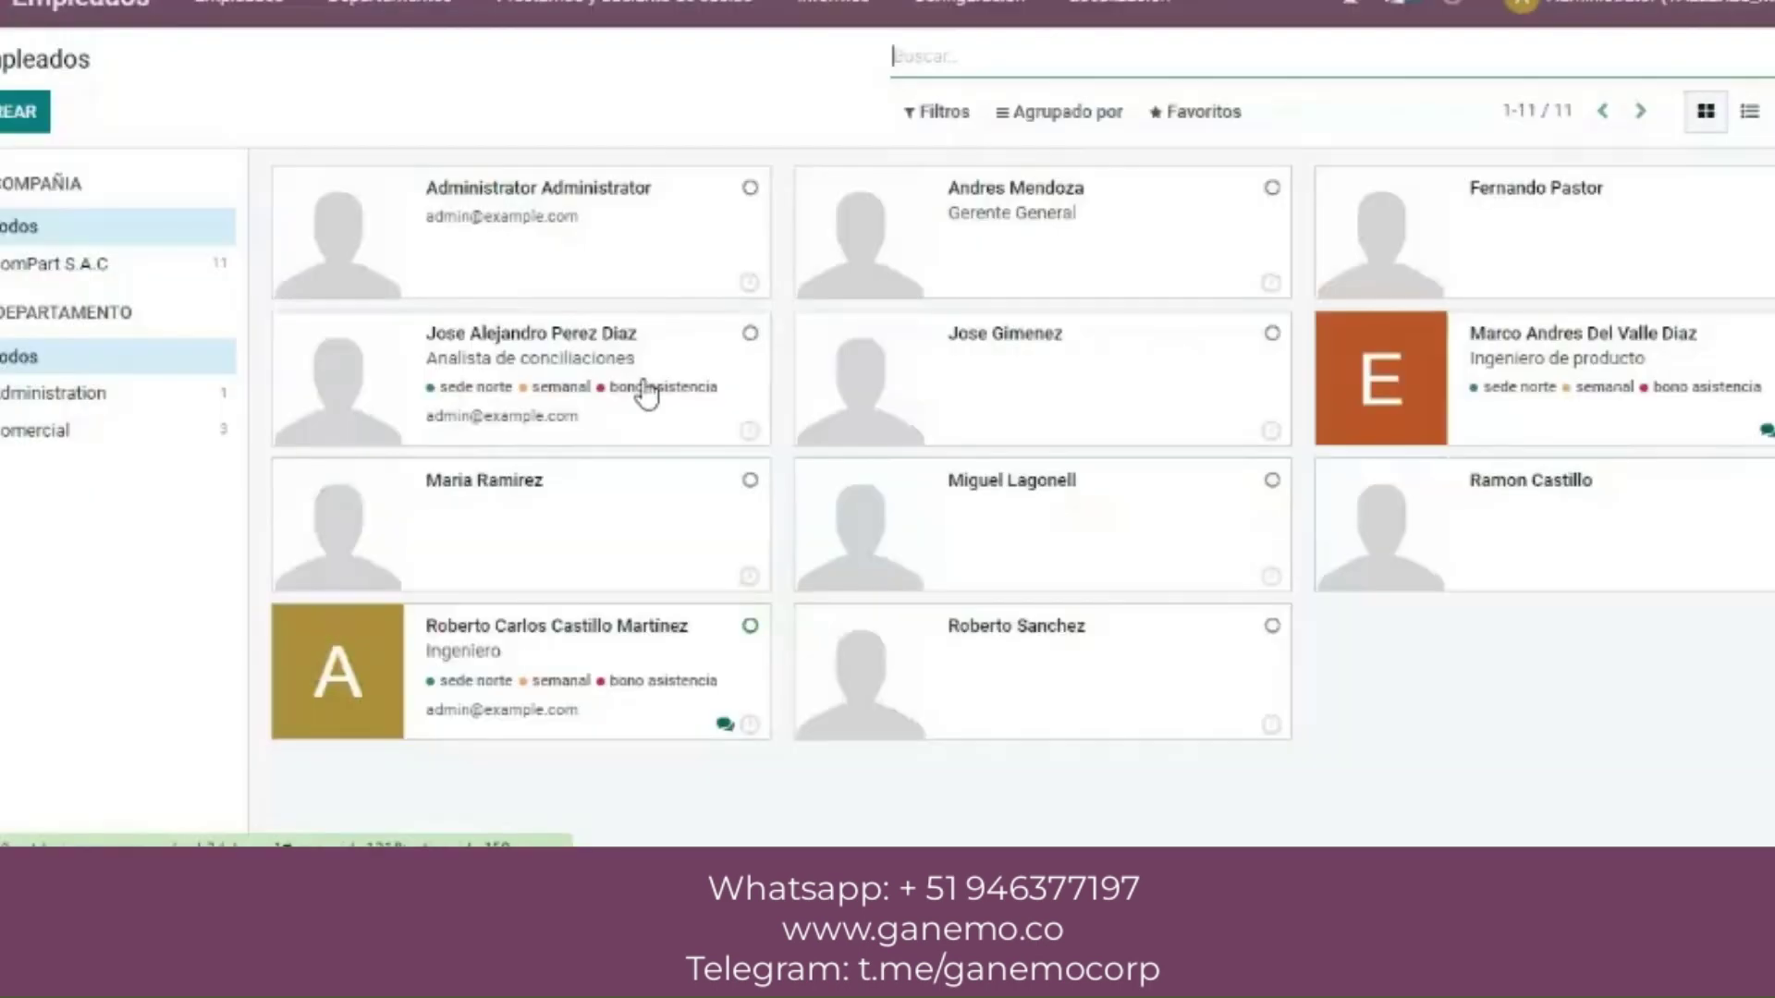
pyautogui.click(544, 403)
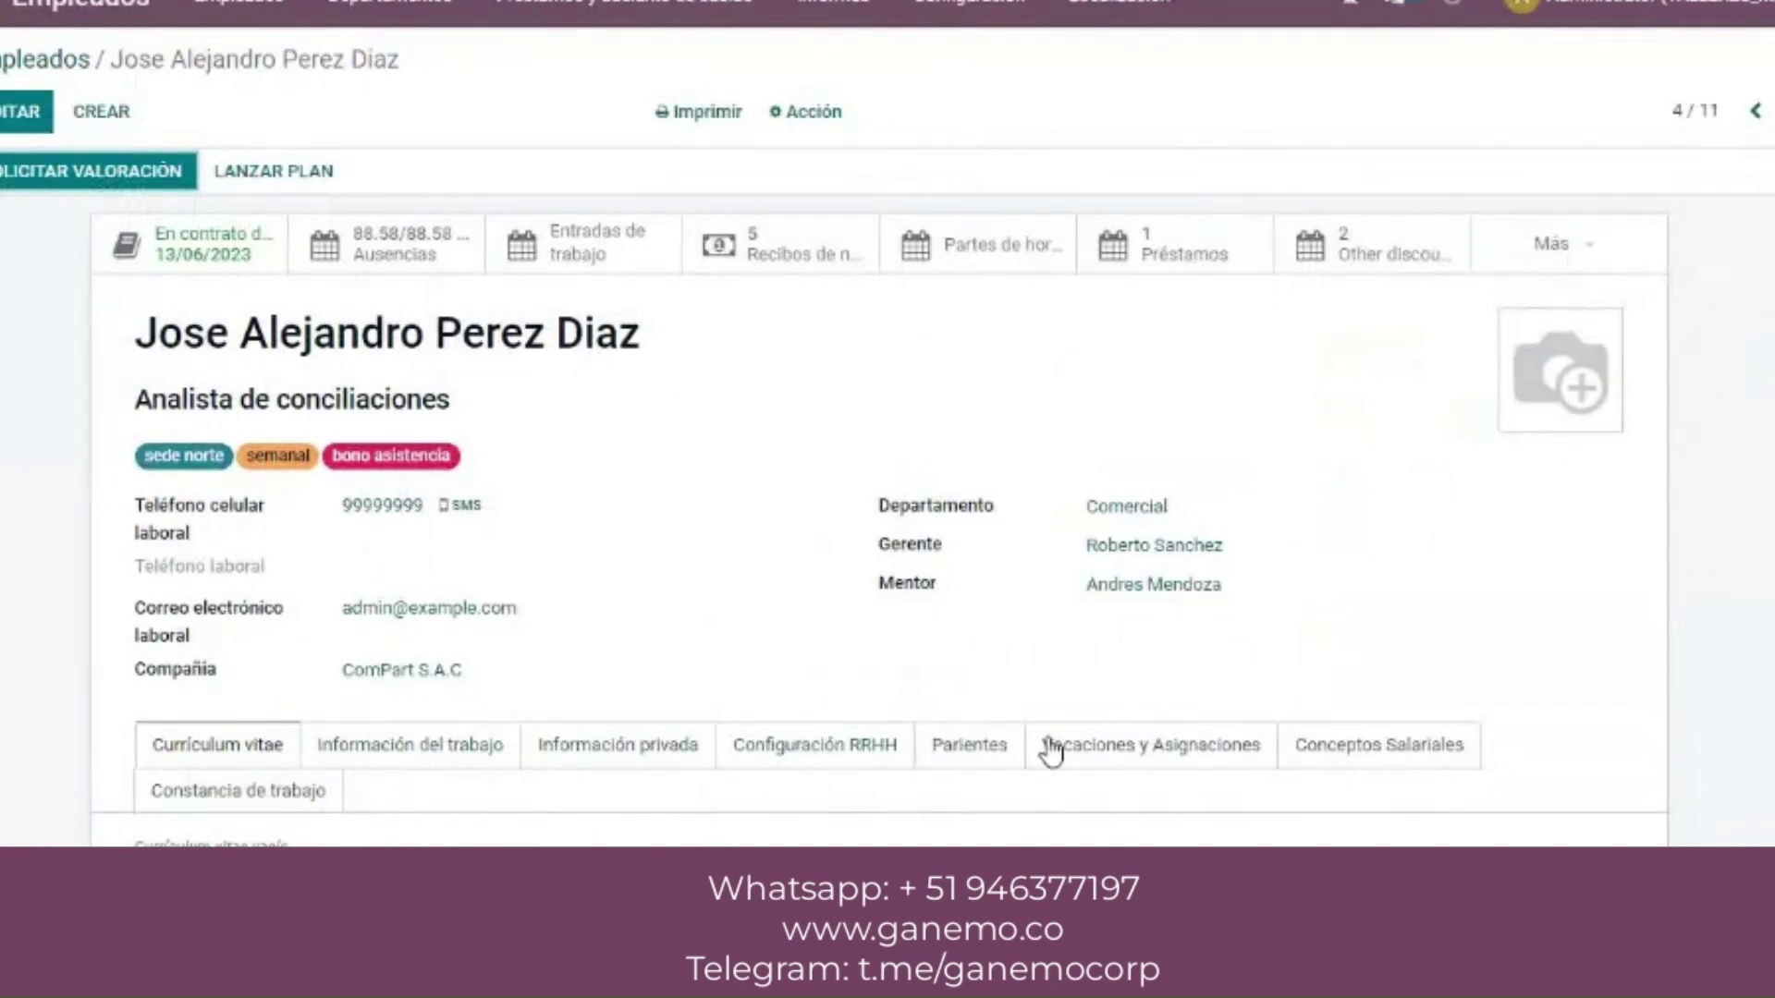
pyautogui.click(599, 750)
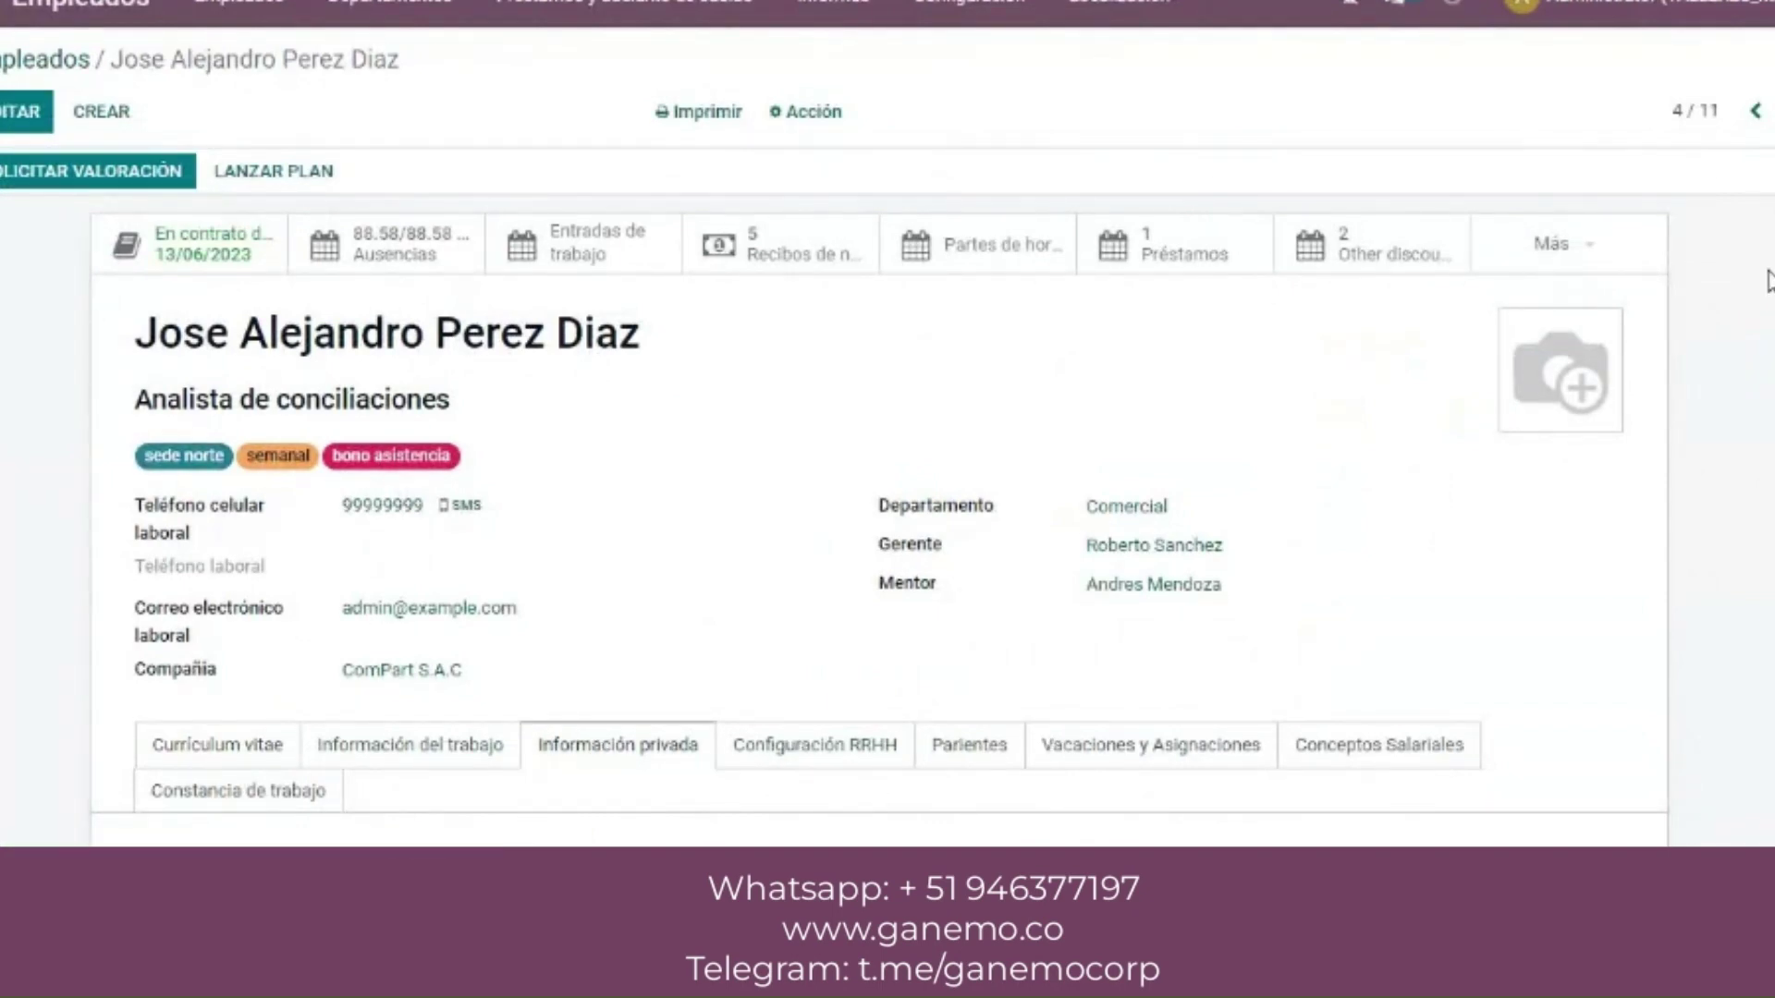
pyautogui.scroll(-5, 878, 499)
pyautogui.scroll(1, 1227, 322)
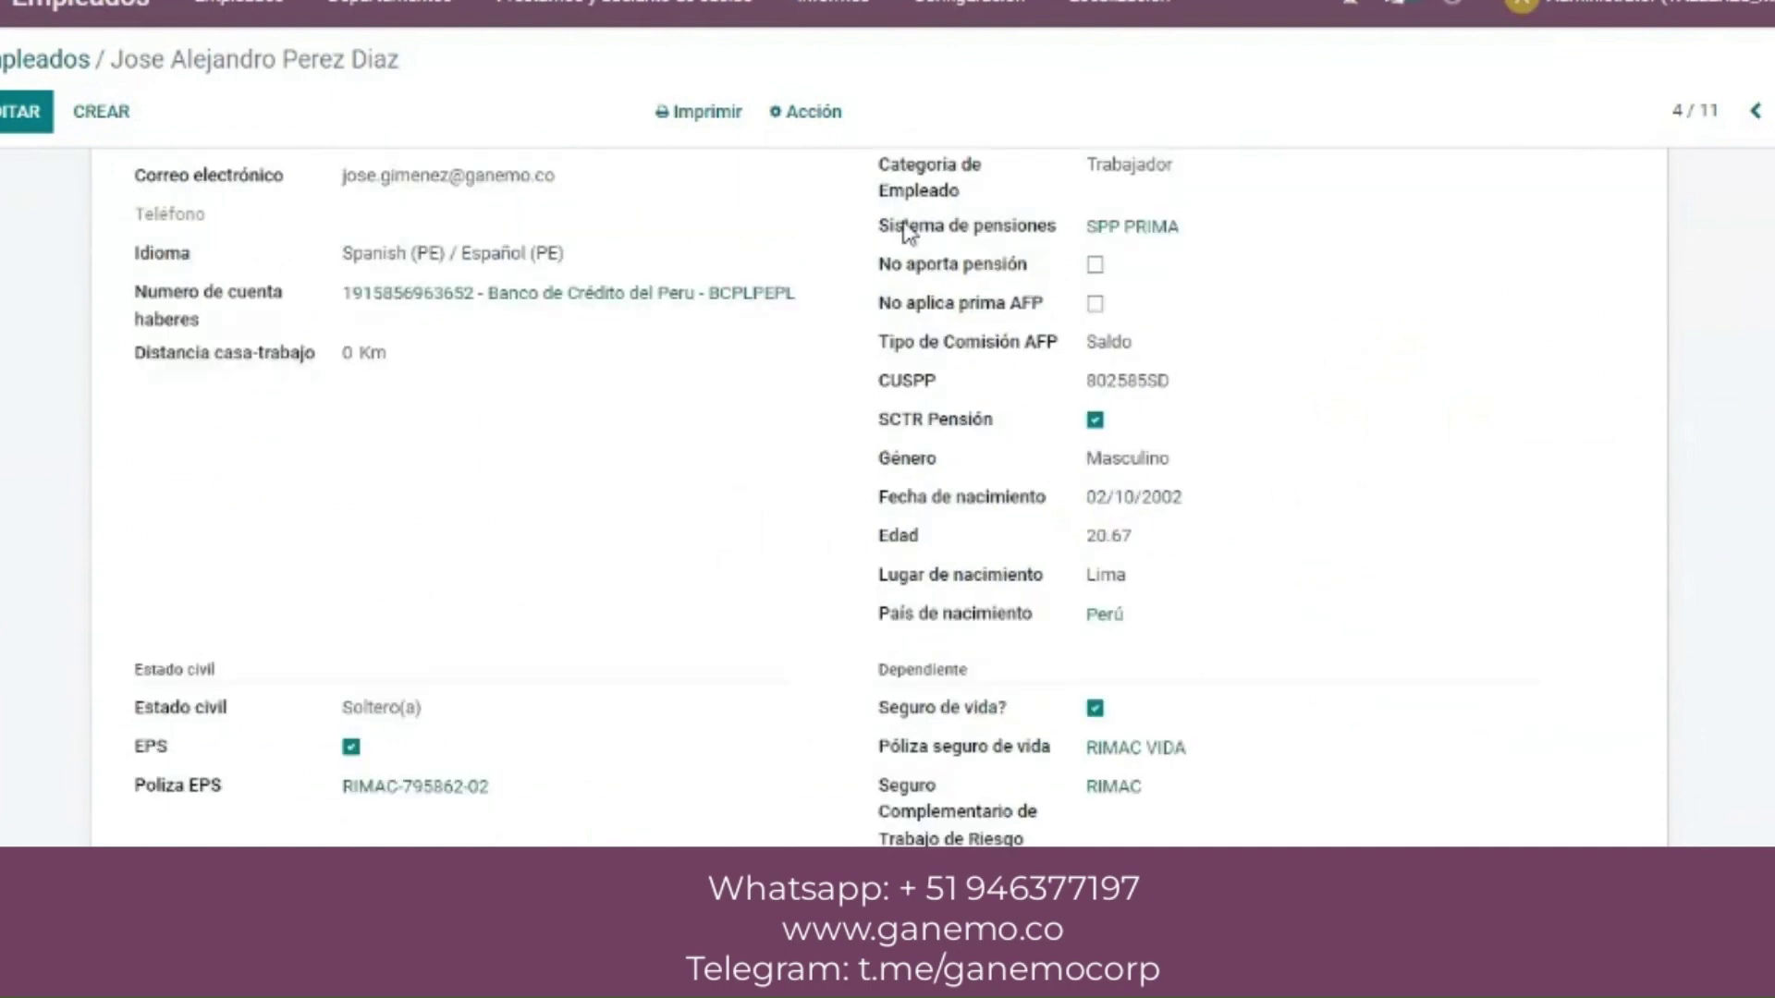
pyautogui.moveTo(908, 228); pyautogui.dragTo(1274, 227)
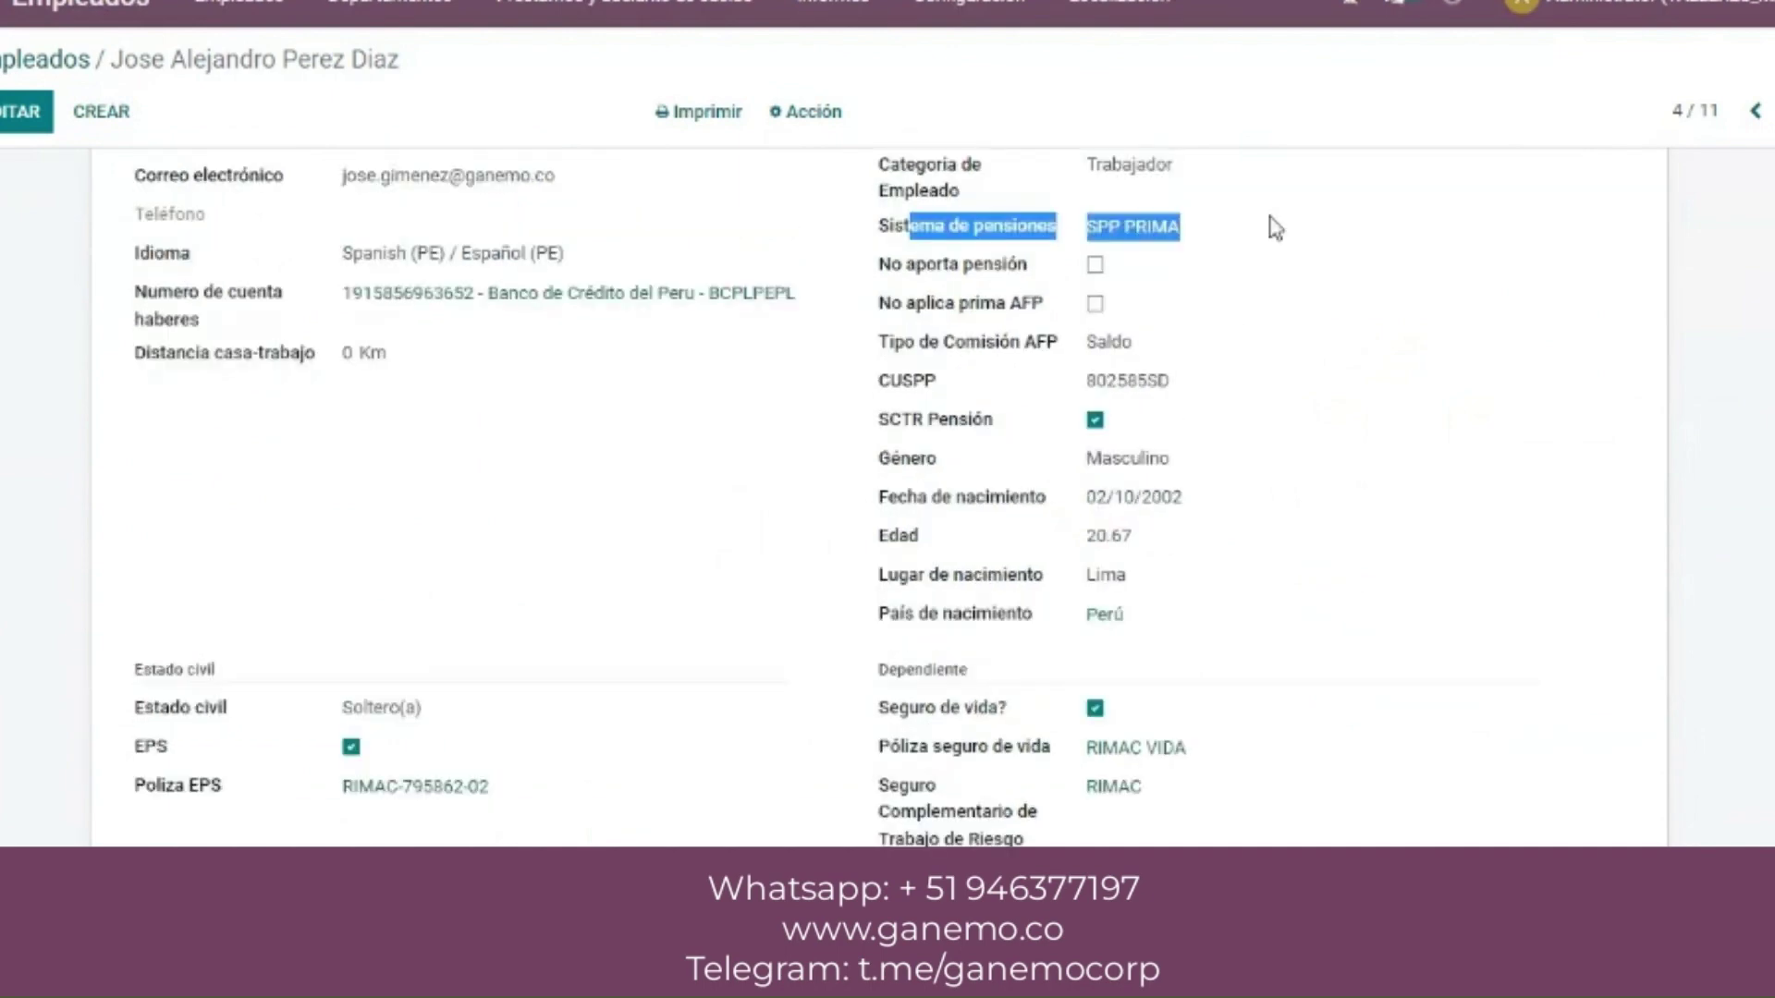
# - Try changing the employee's Sistema de pensiones to DL 19990 - SIST NAC DE PENS - ONP, then discard the edit
pyautogui.click(22, 113)
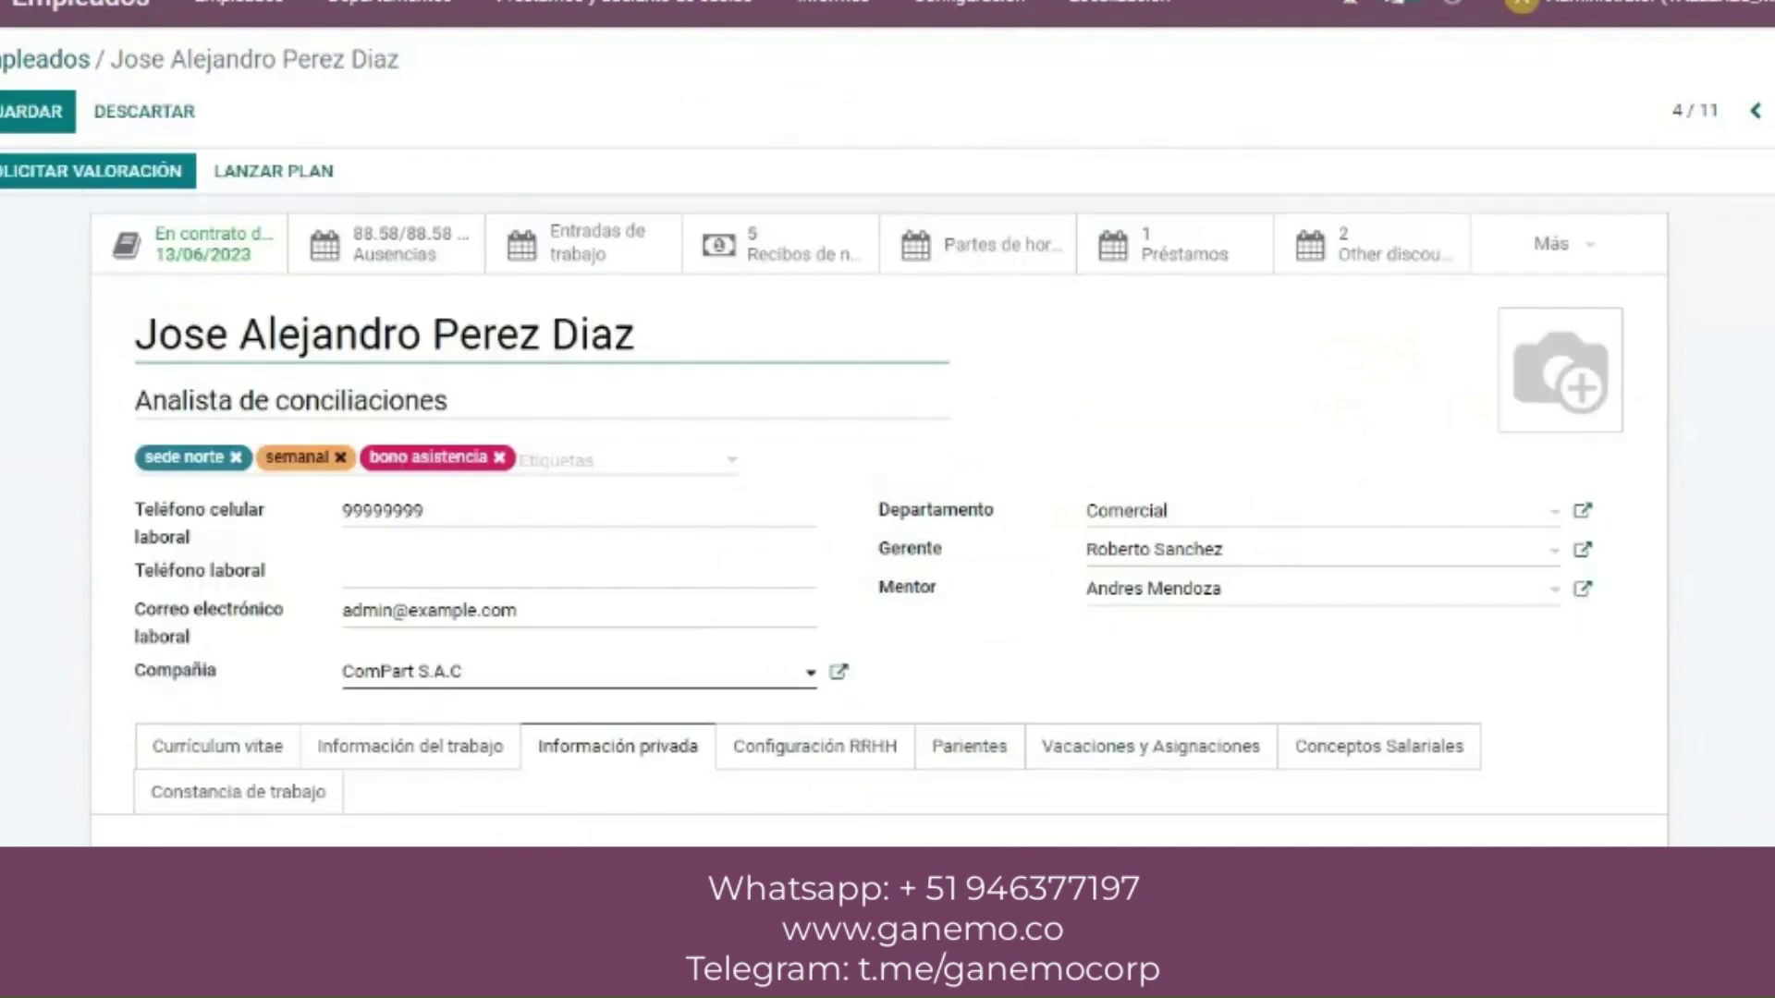
pyautogui.scroll(-8, 1090, 351)
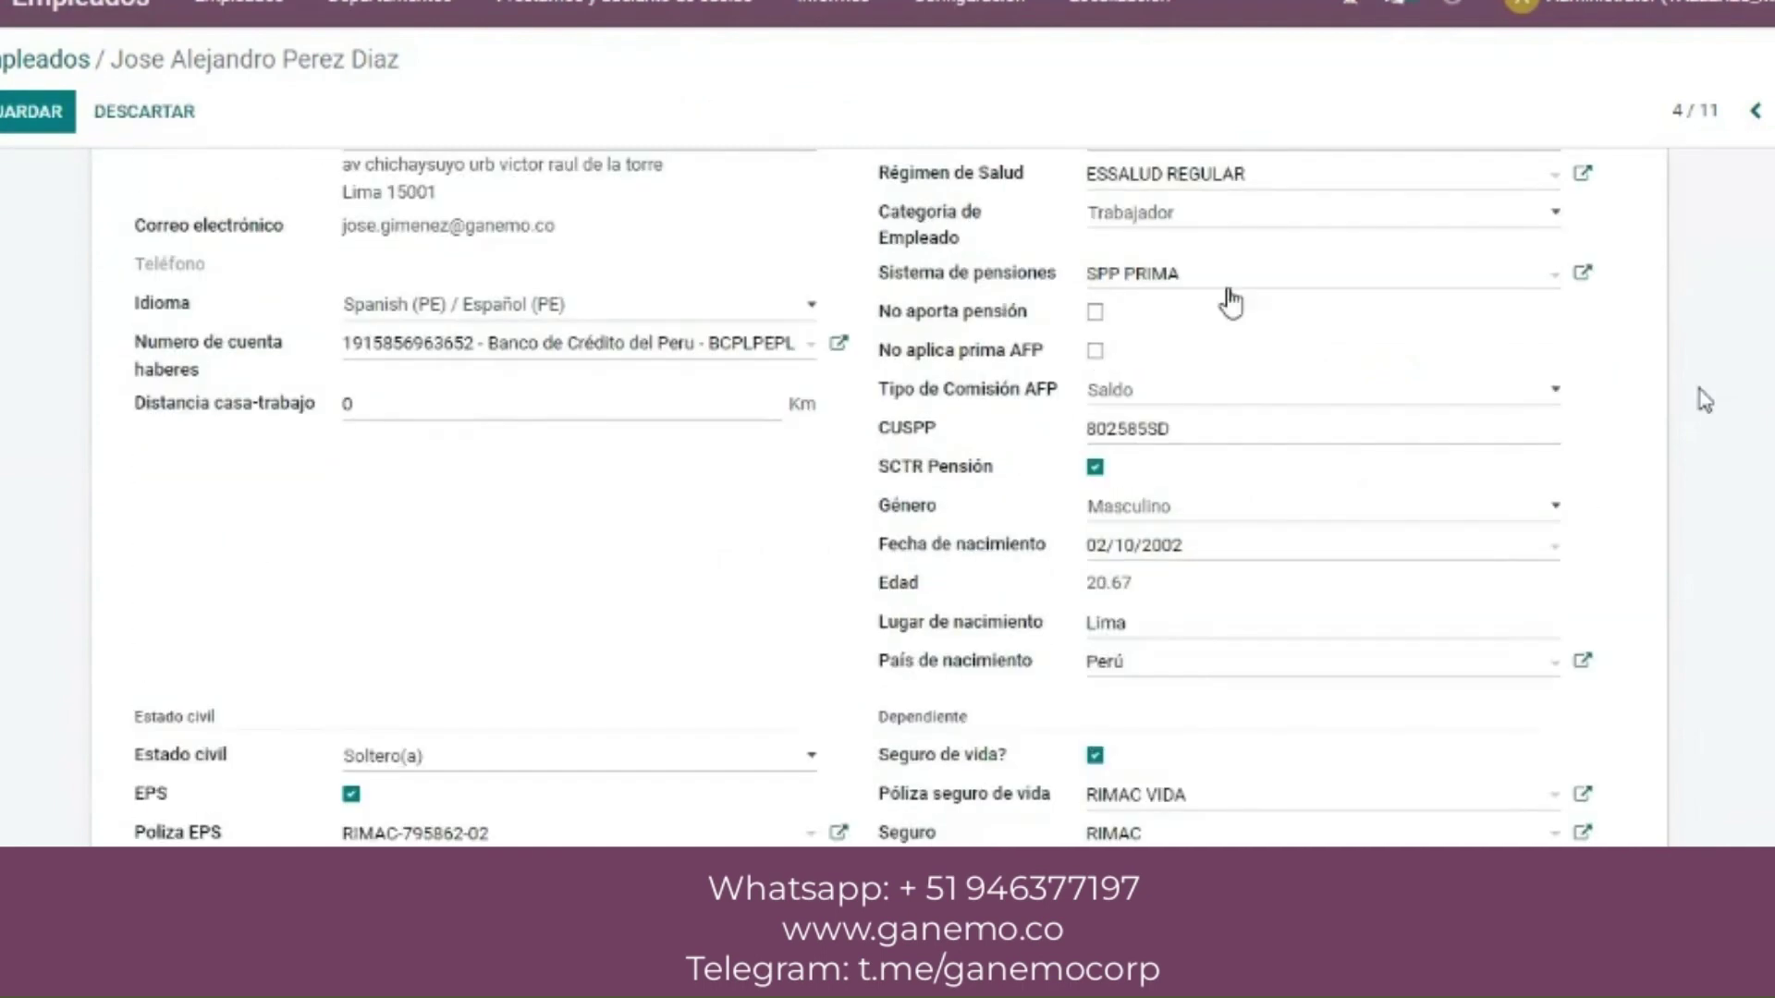
pyautogui.moveTo(1193, 274); pyautogui.dragTo(826, 280)
pyautogui.press('BackSpace')
pyautogui.write('on')
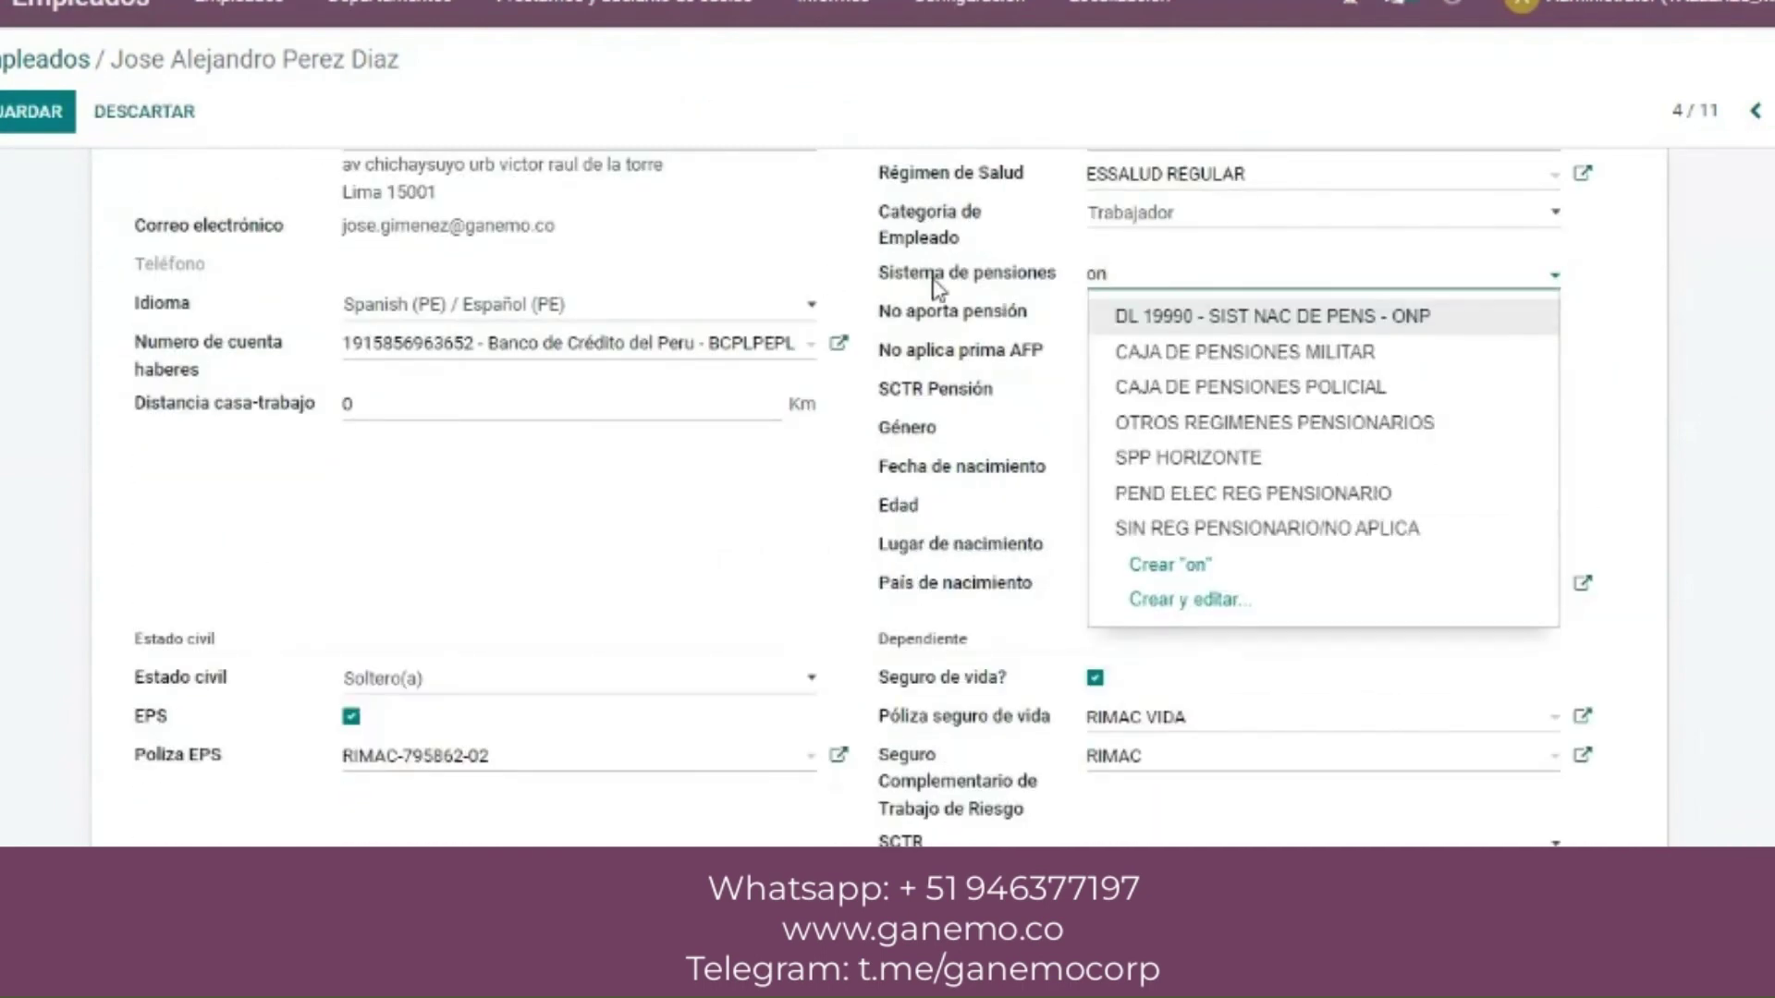
pyautogui.click(1146, 319)
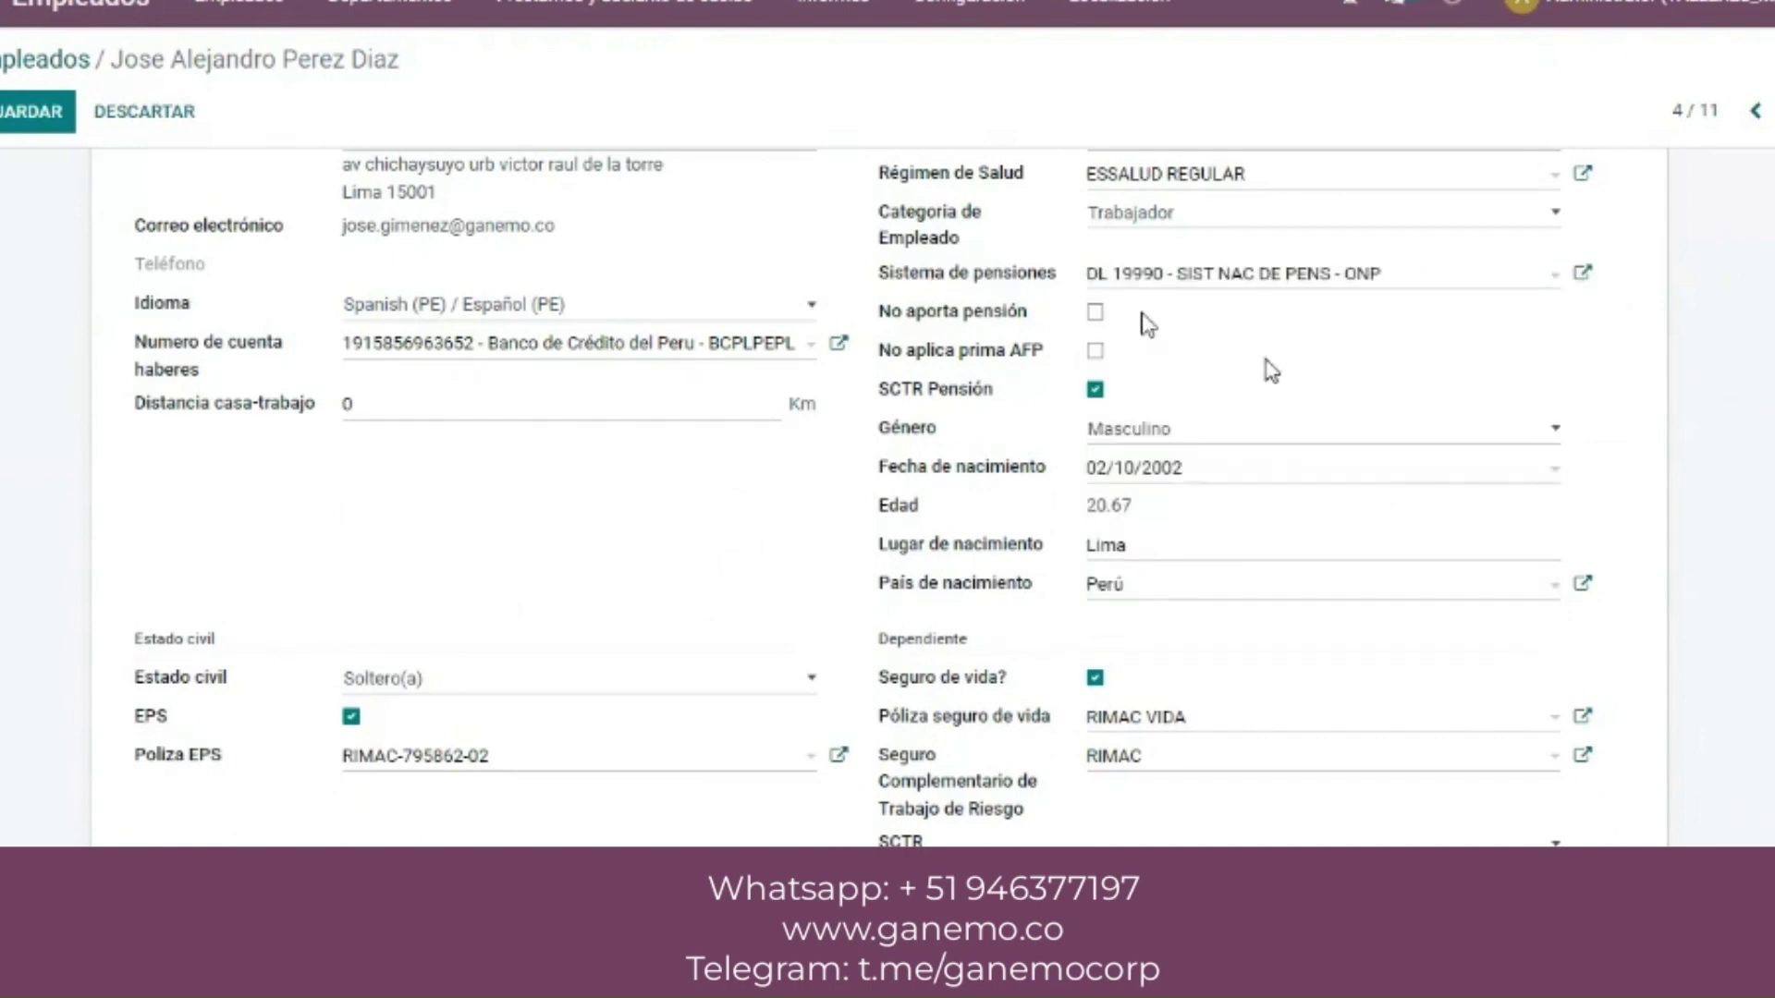
pyautogui.click(155, 128)
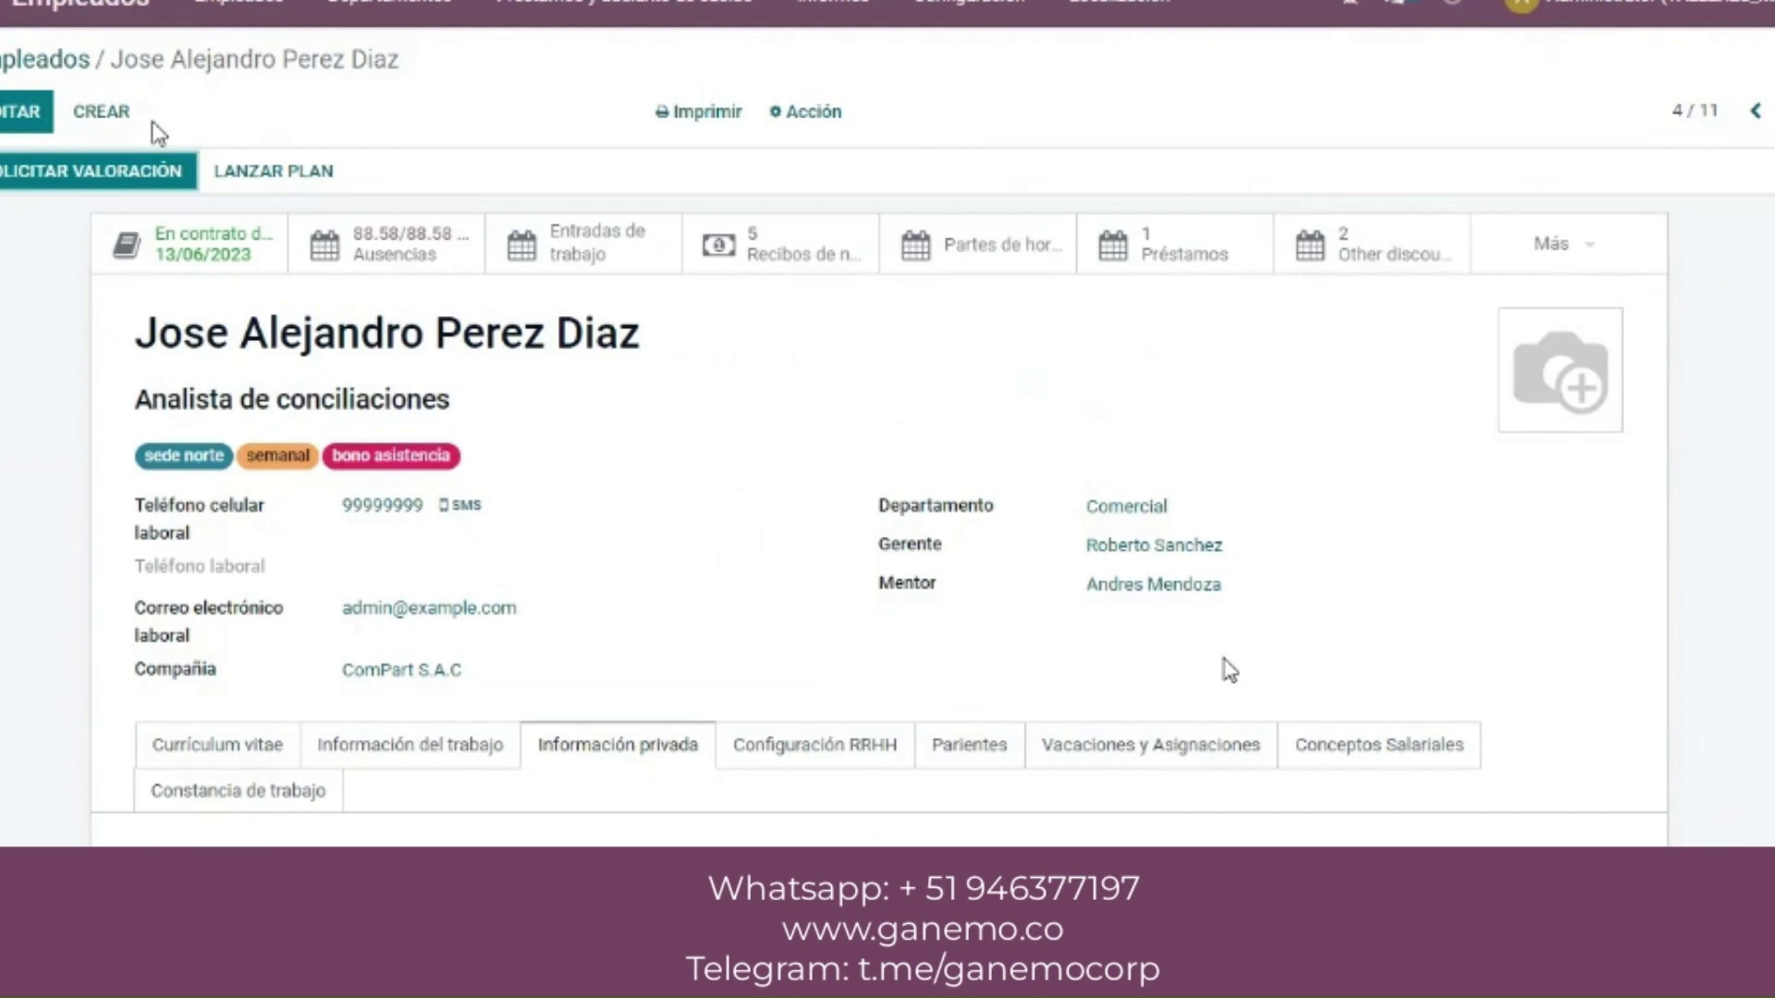
# - Switch to the AFPNET workbook in Excel and review the three workers' rows on the TRABAJADOR sheet
pyautogui.moveTo(1170, 970)
pyautogui.click(1317, 778)
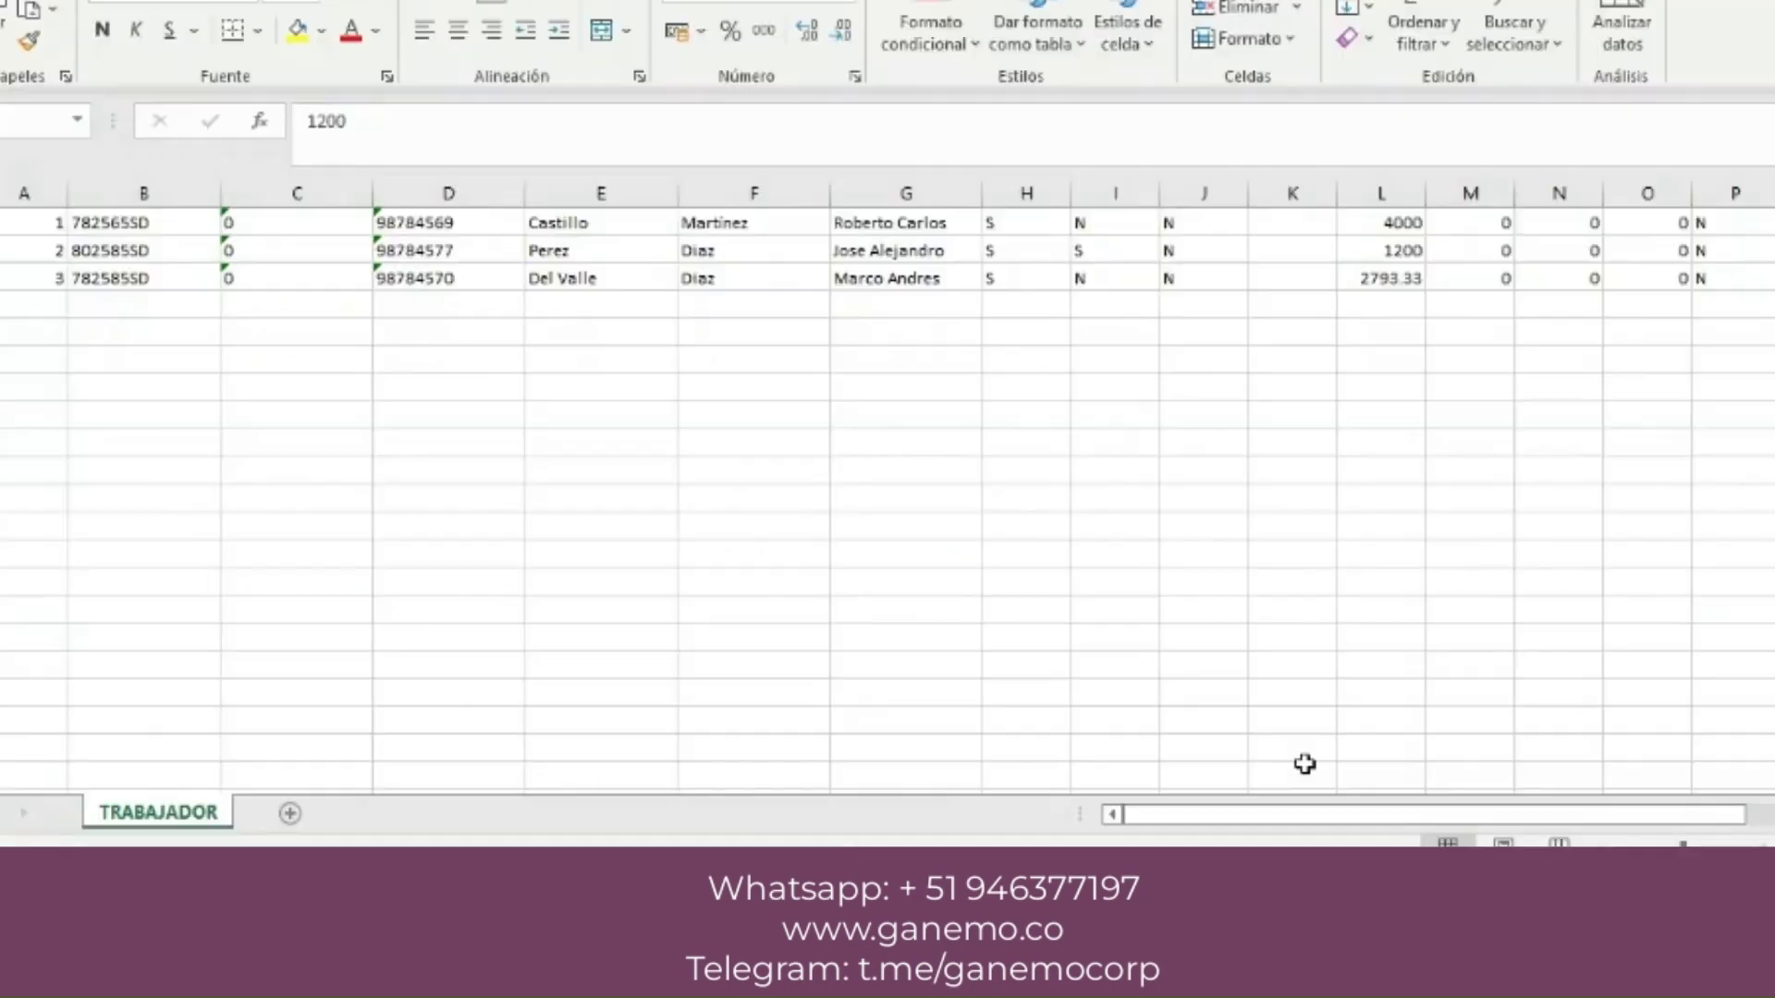
pyautogui.click(703, 451)
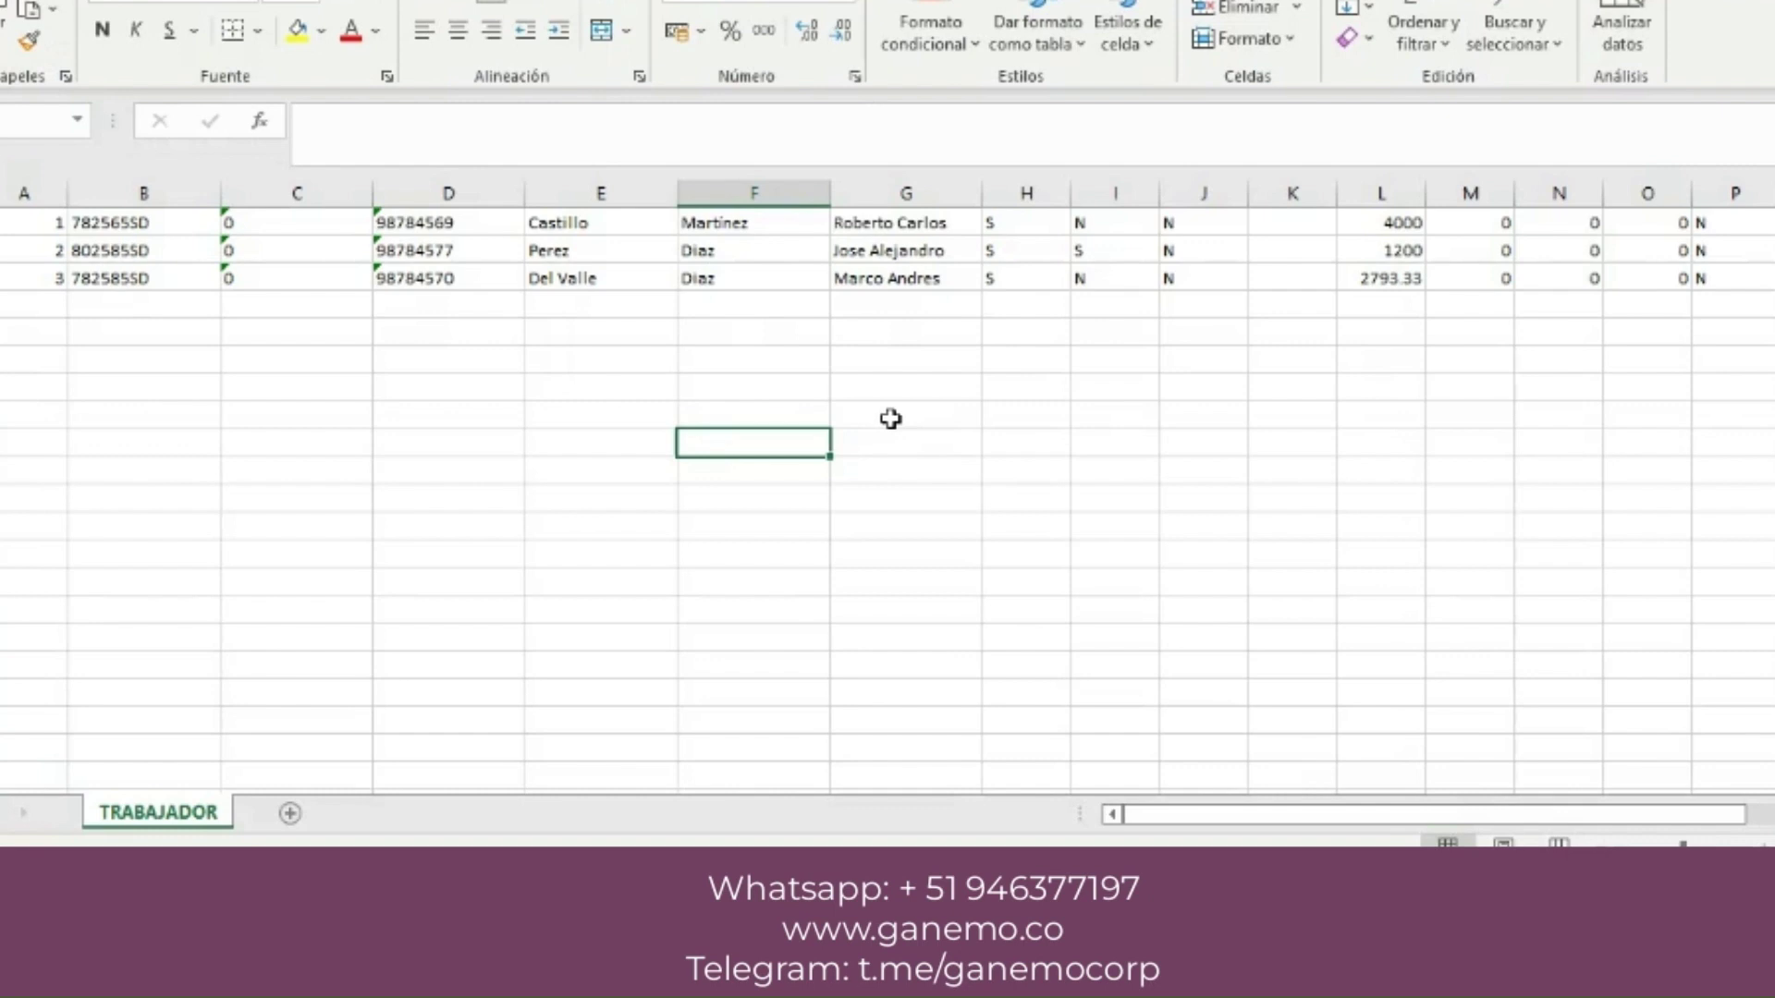
pyautogui.click(1035, 476)
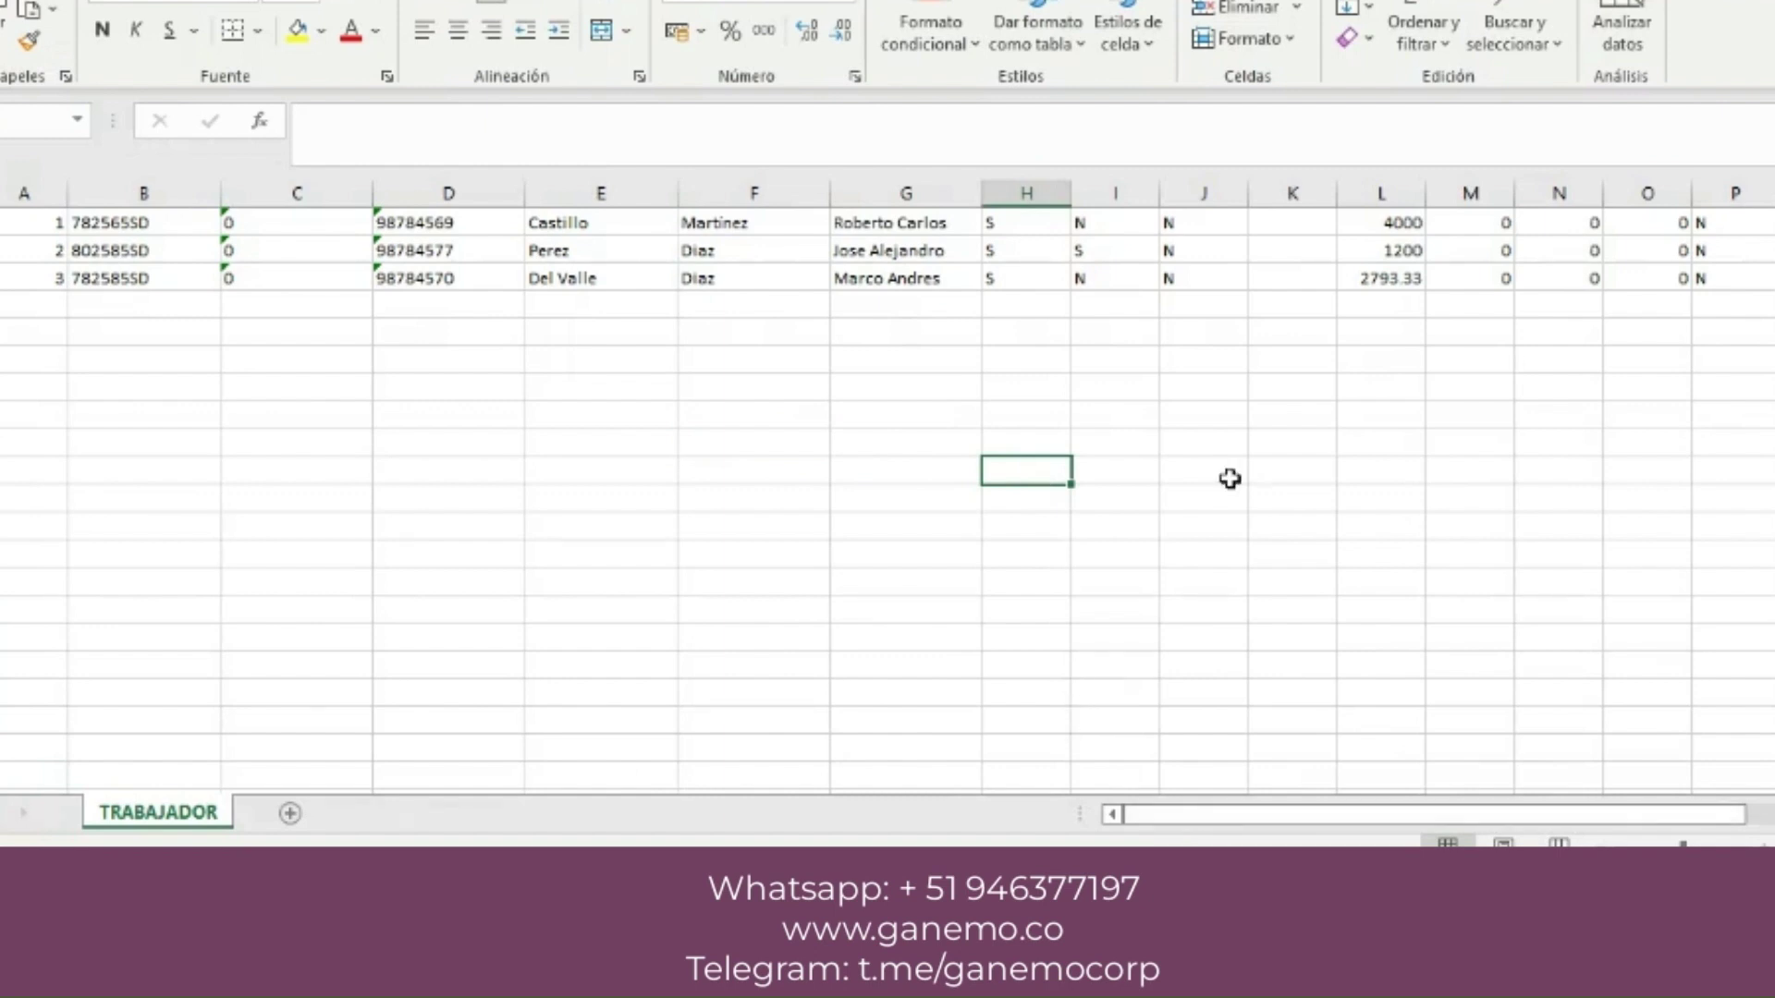
# - Return to Odoo and start a new Plame report in the Nómina app
pyautogui.moveTo(1288, 874)
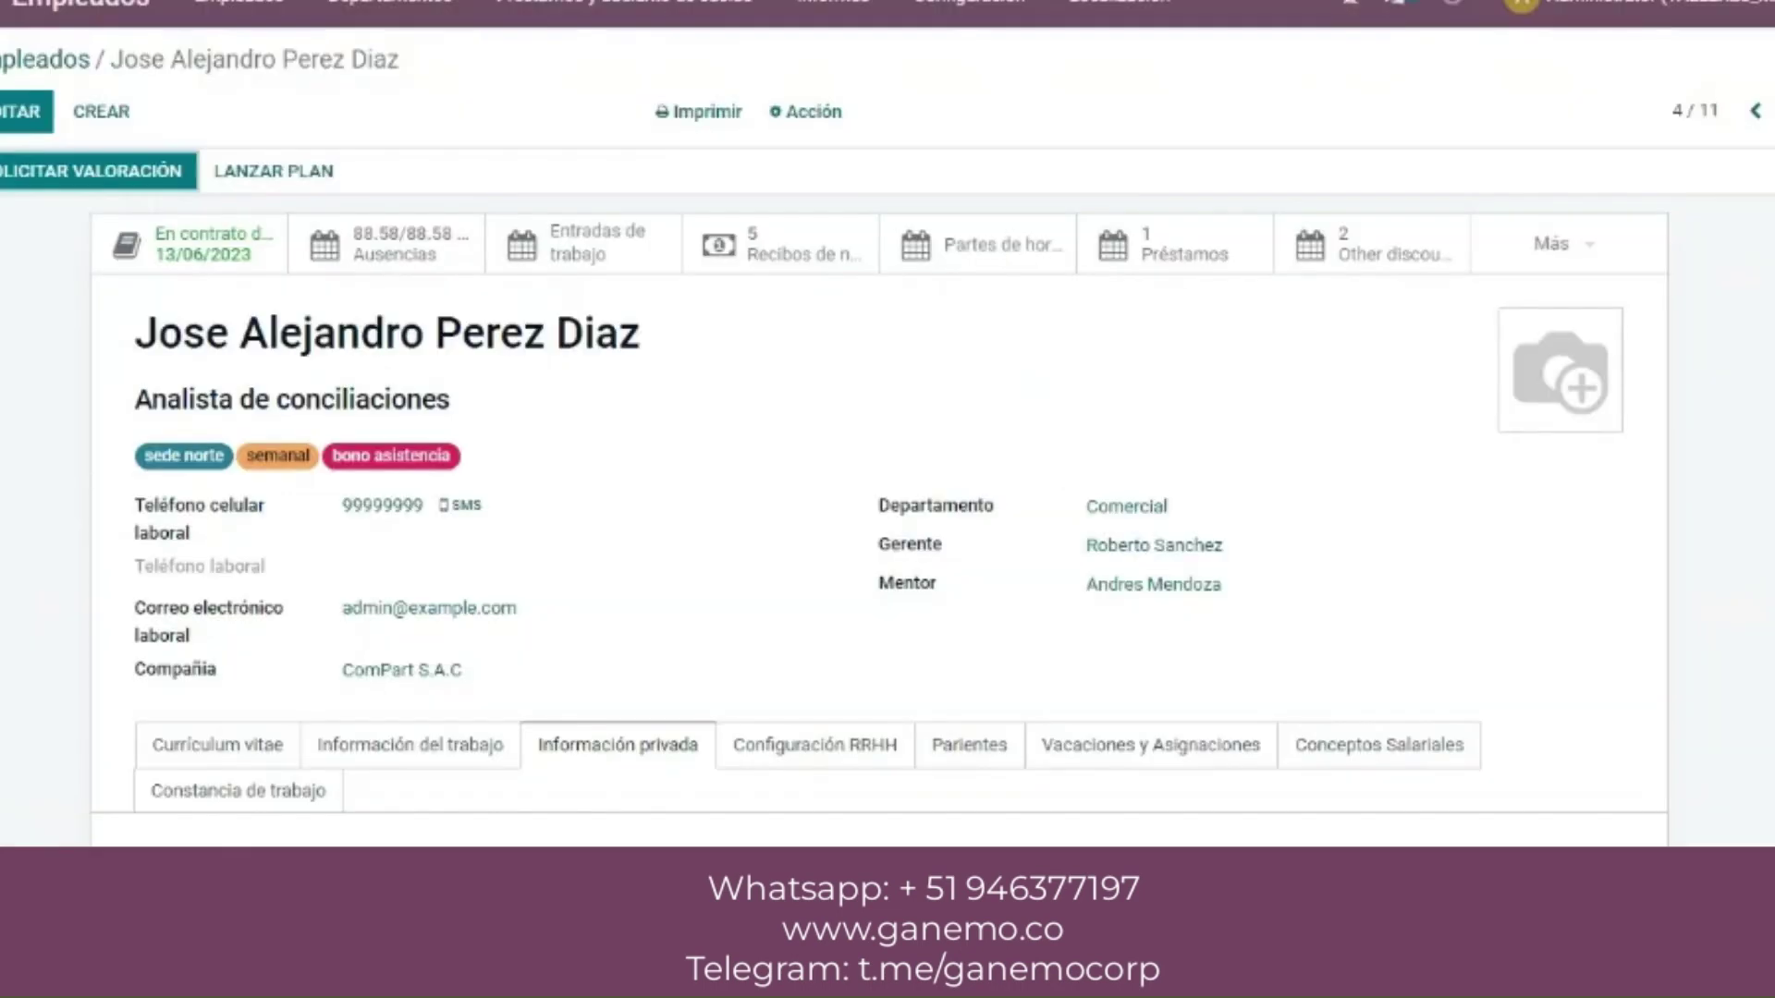
pyautogui.click(23, 32)
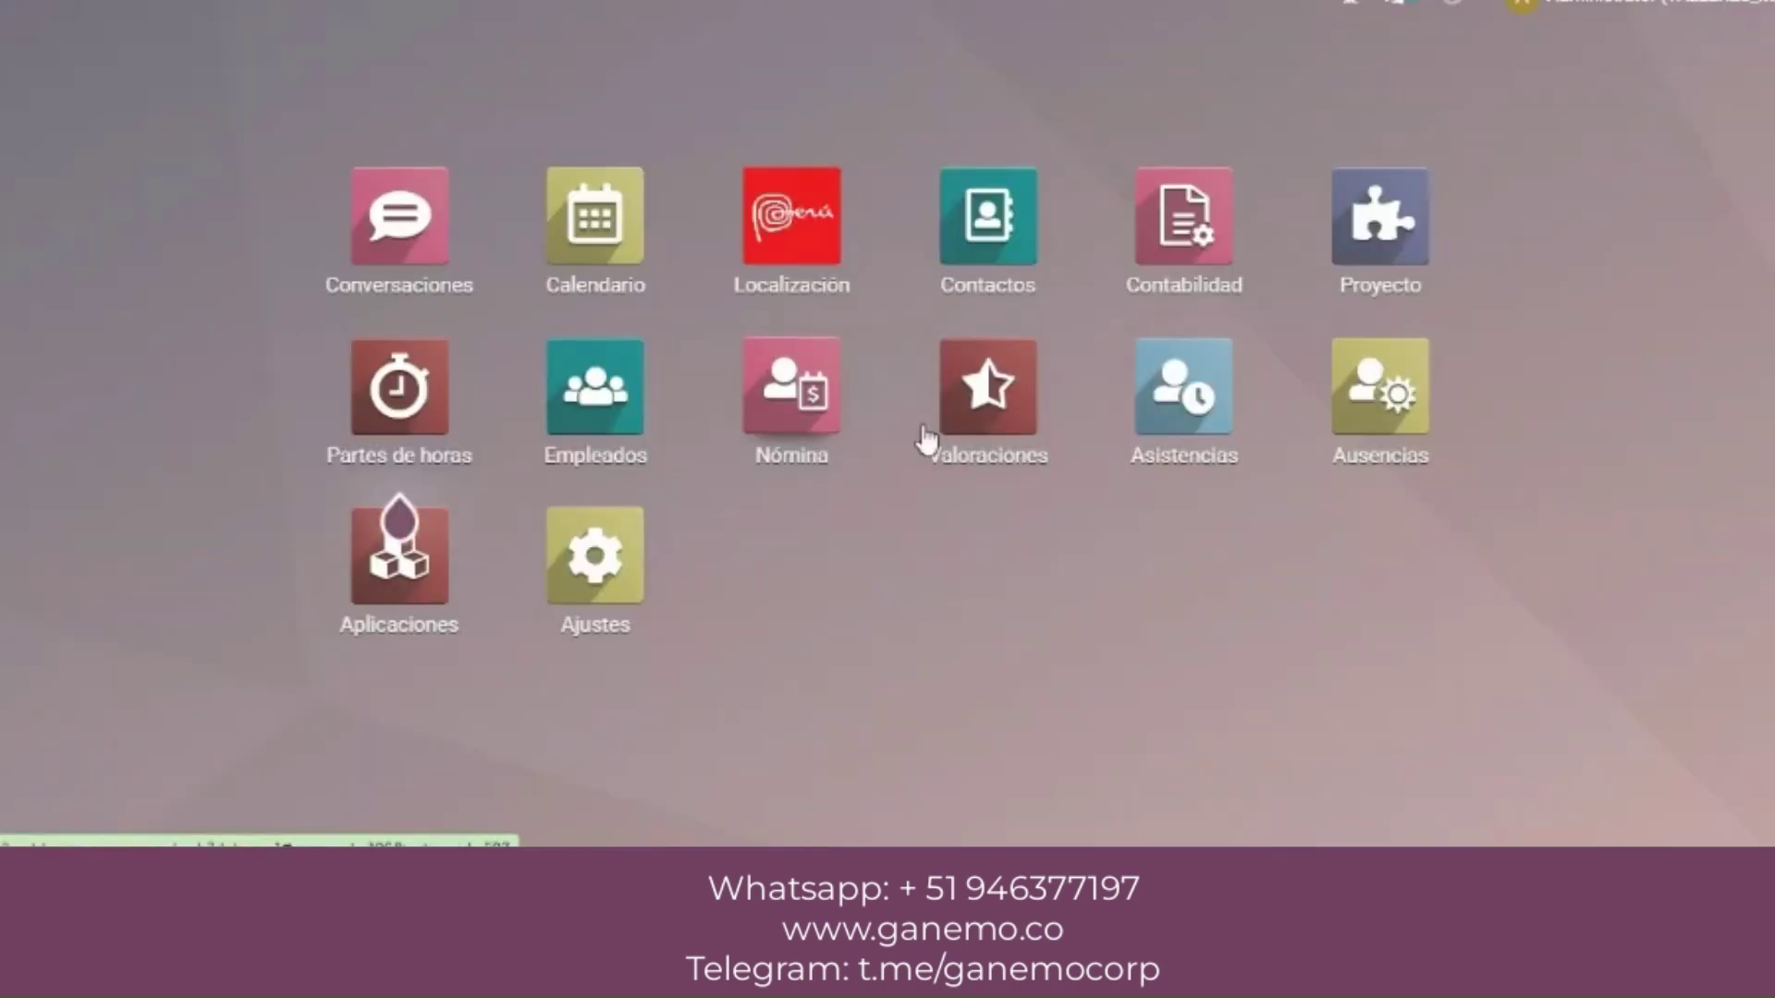
pyautogui.click(834, 386)
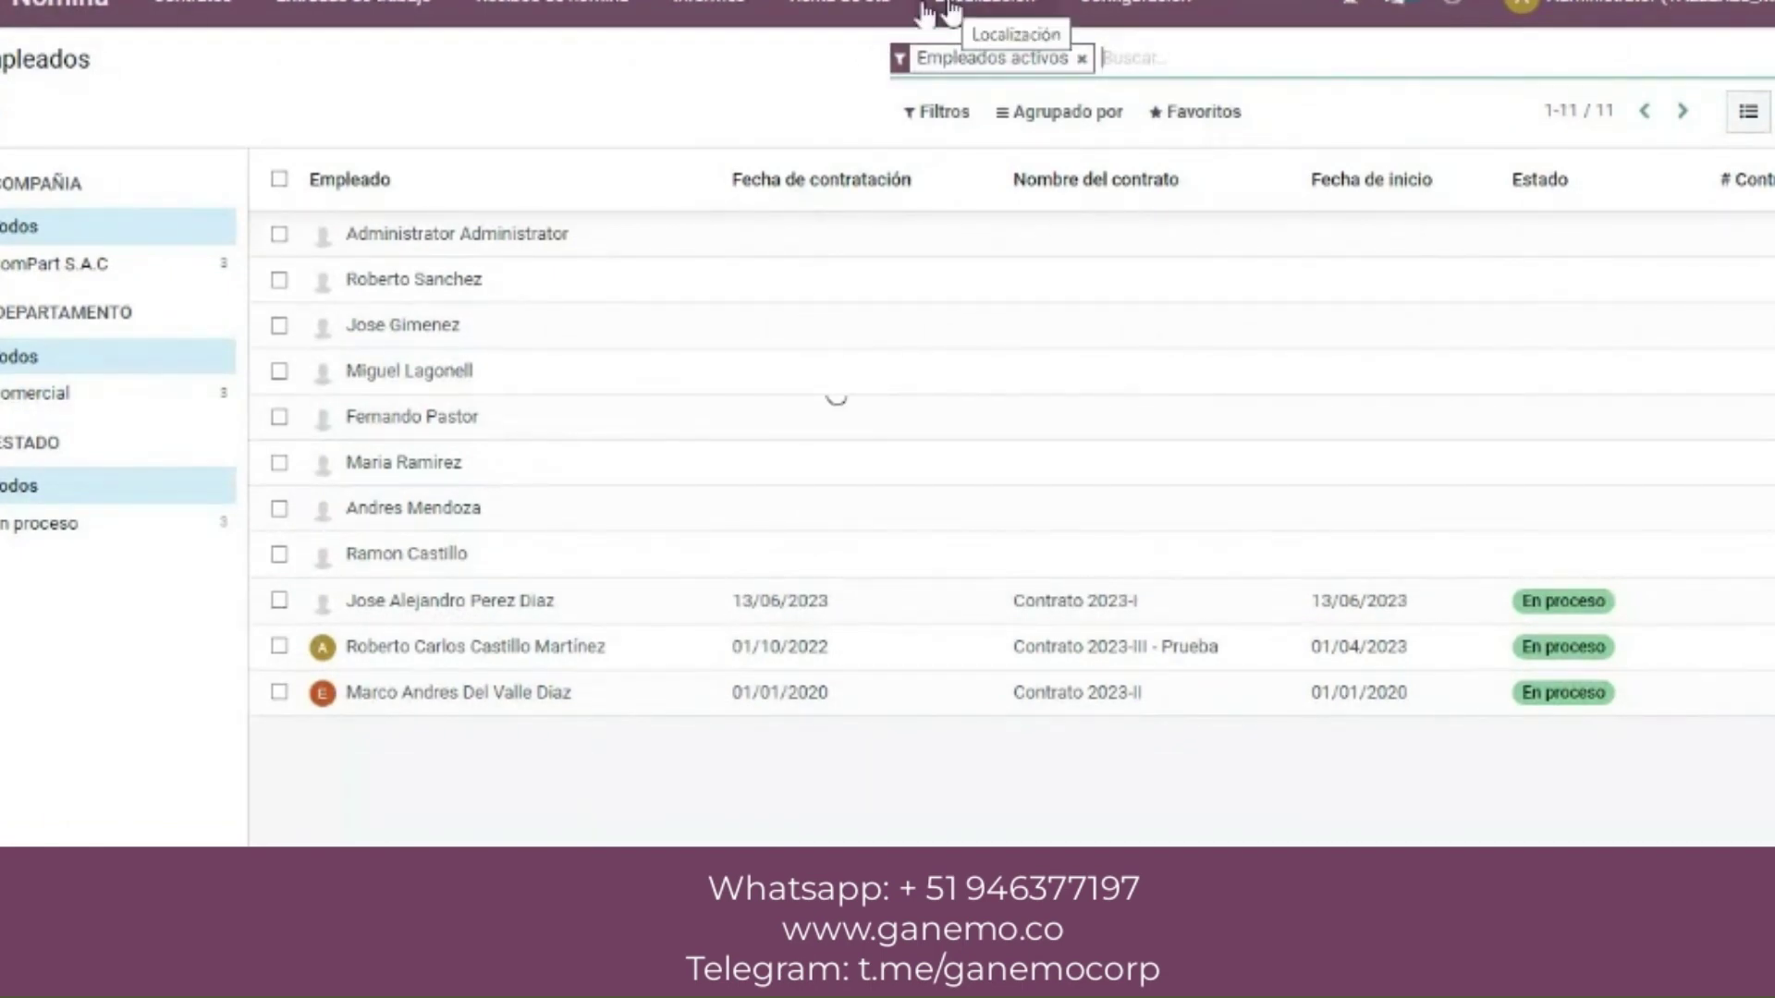
pyautogui.click(980, 11)
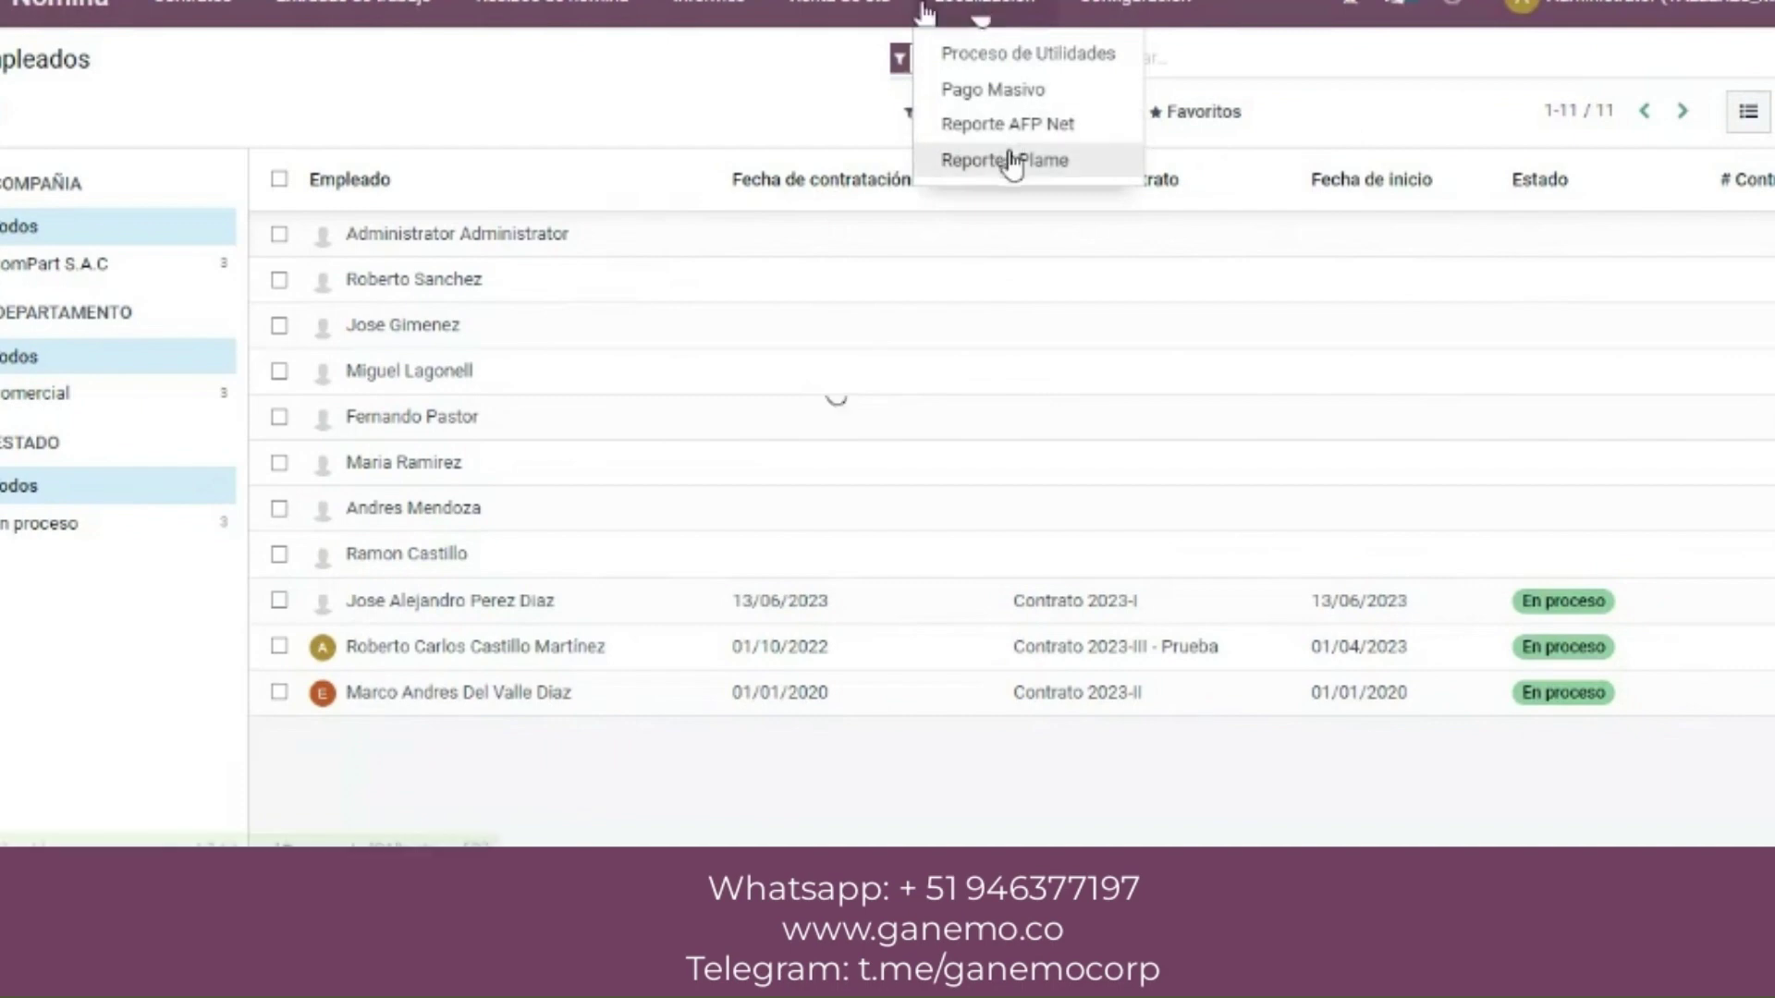
pyautogui.click(984, 159)
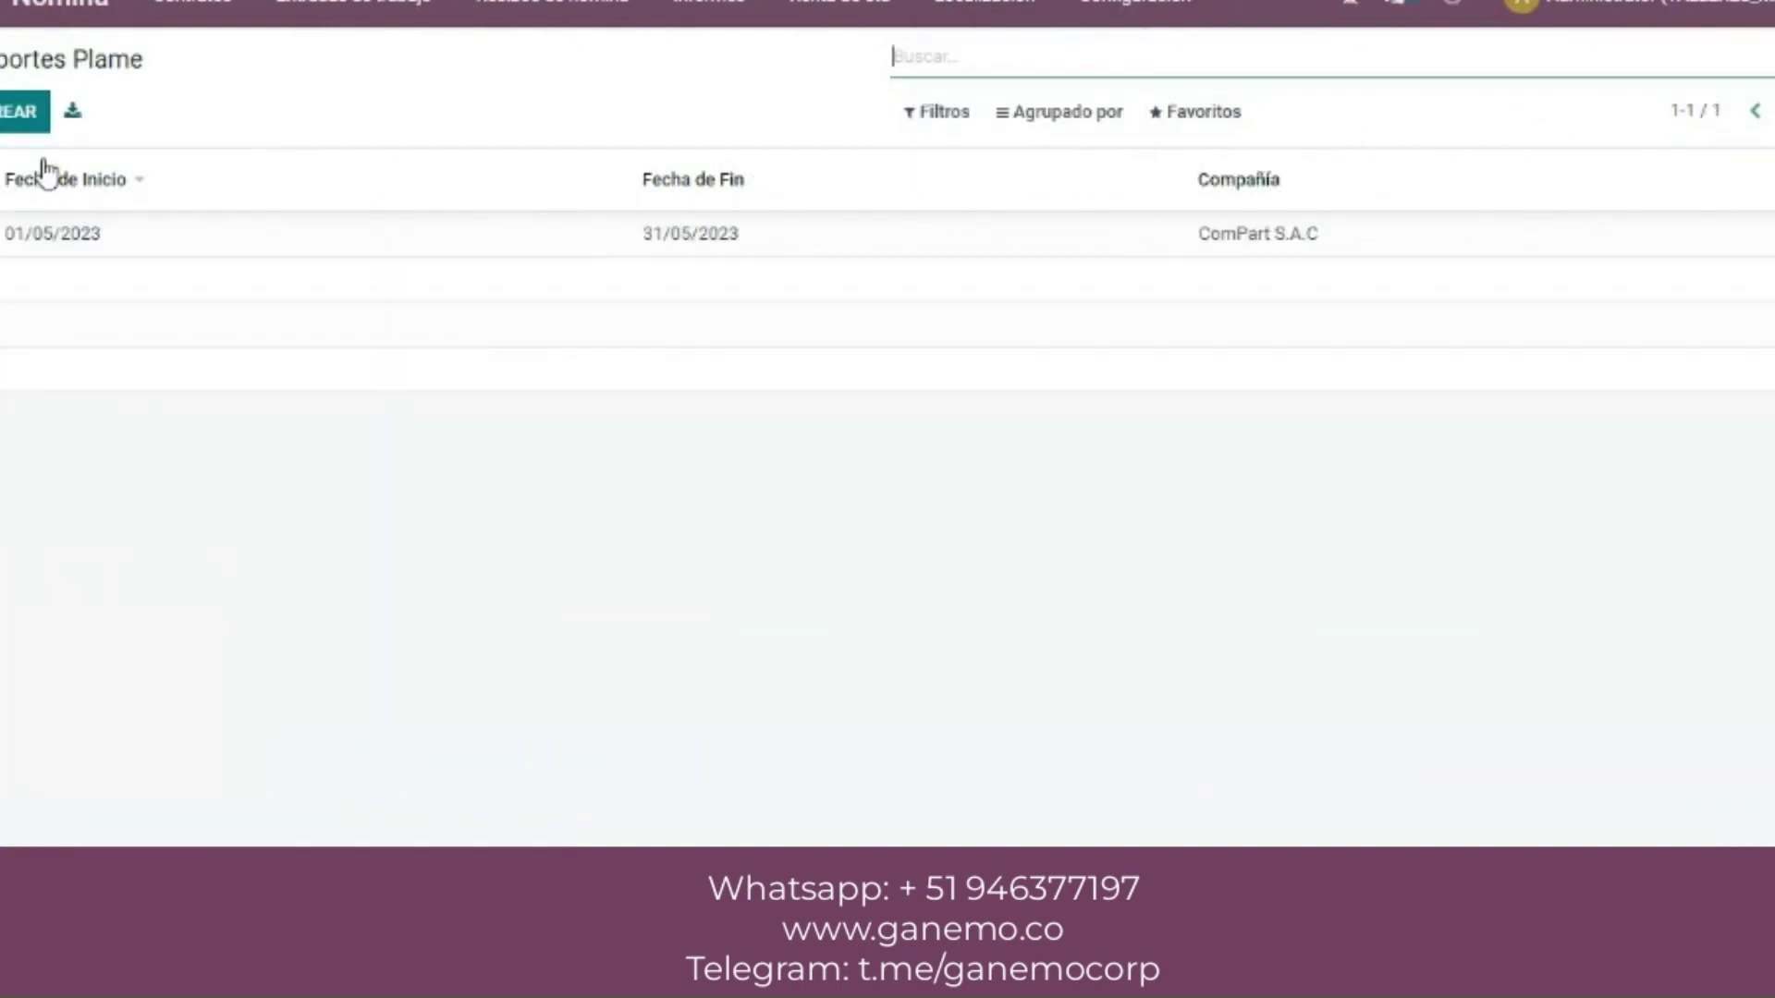
pyautogui.click(13, 128)
# - Set the Plame report period from 01/06/2023 to 30/06/2023, save it and generate its files
pyautogui.click(368, 285)
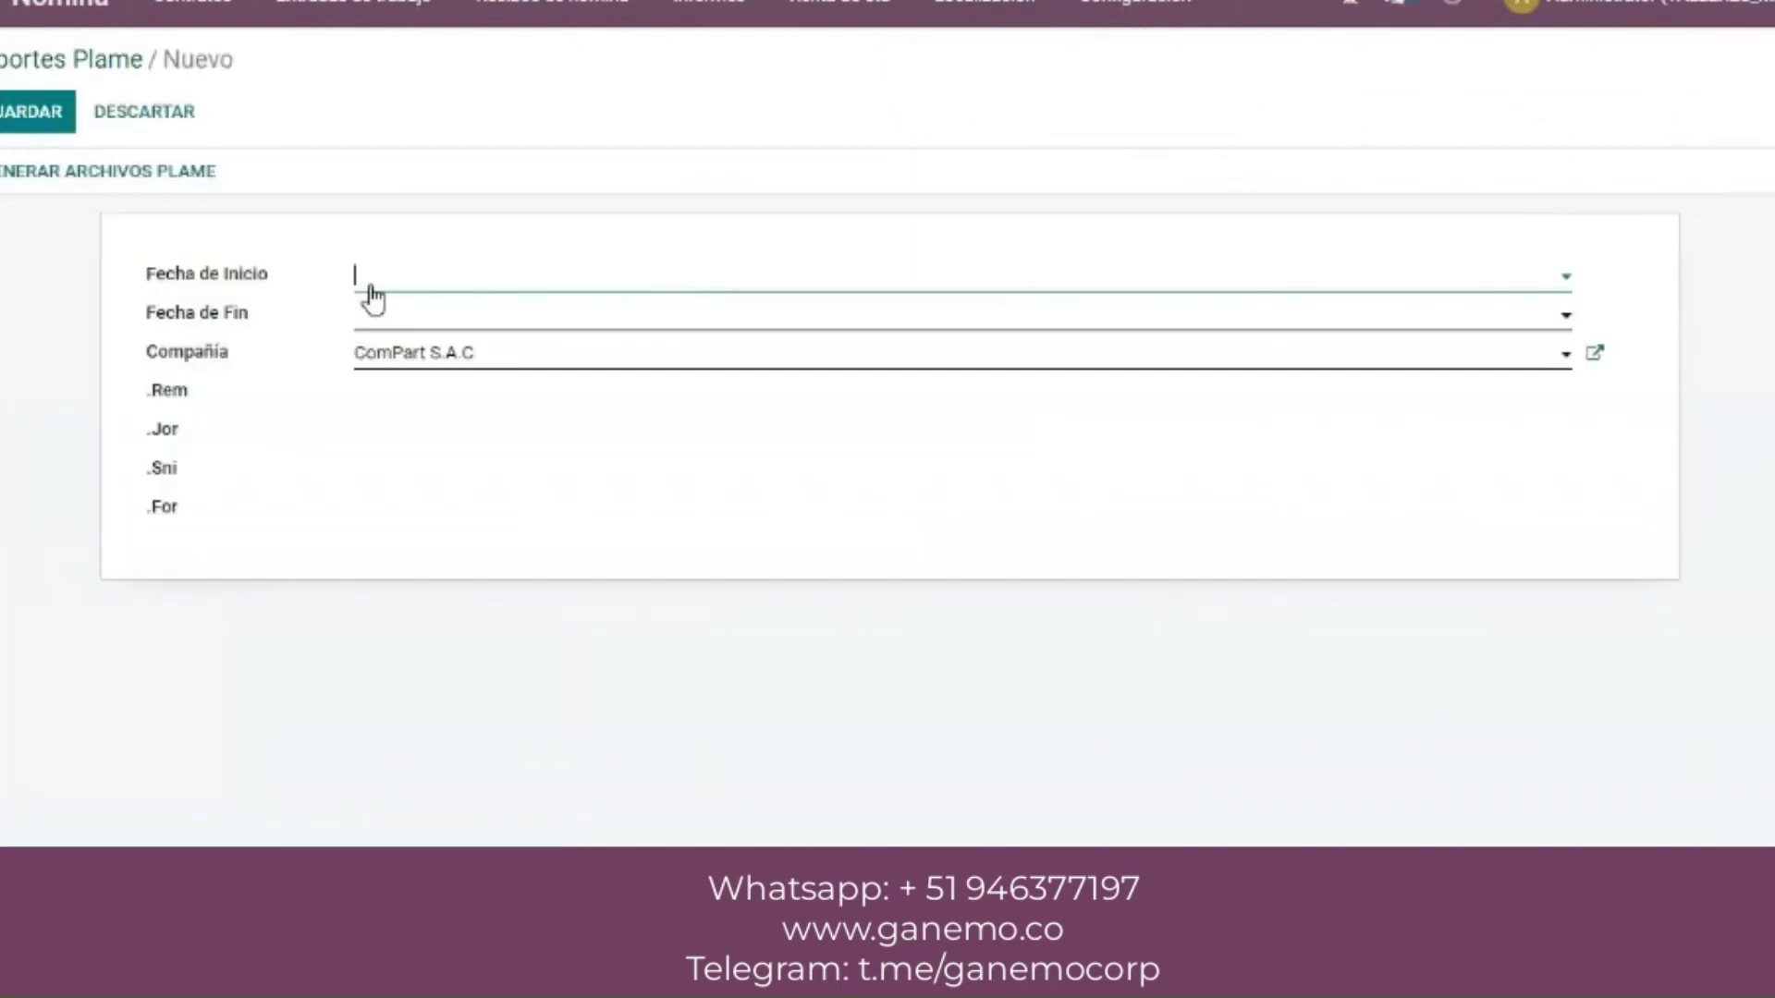
pyautogui.click(595, 415)
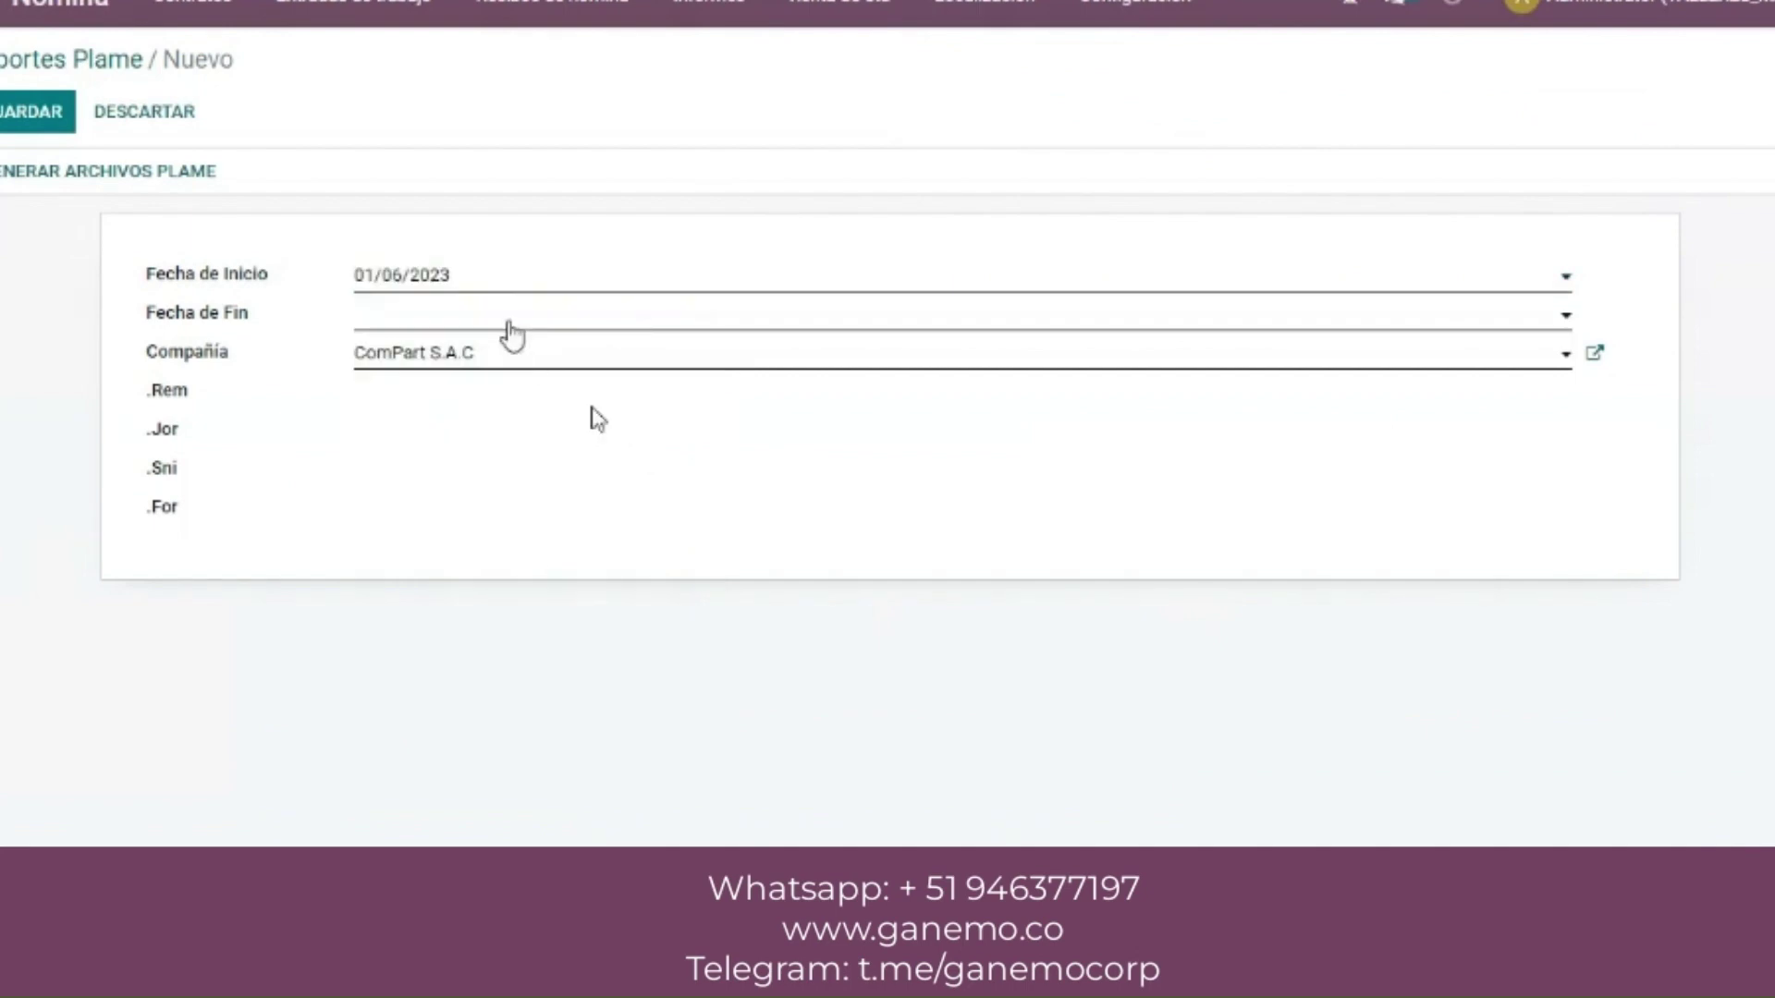
pyautogui.click(507, 319)
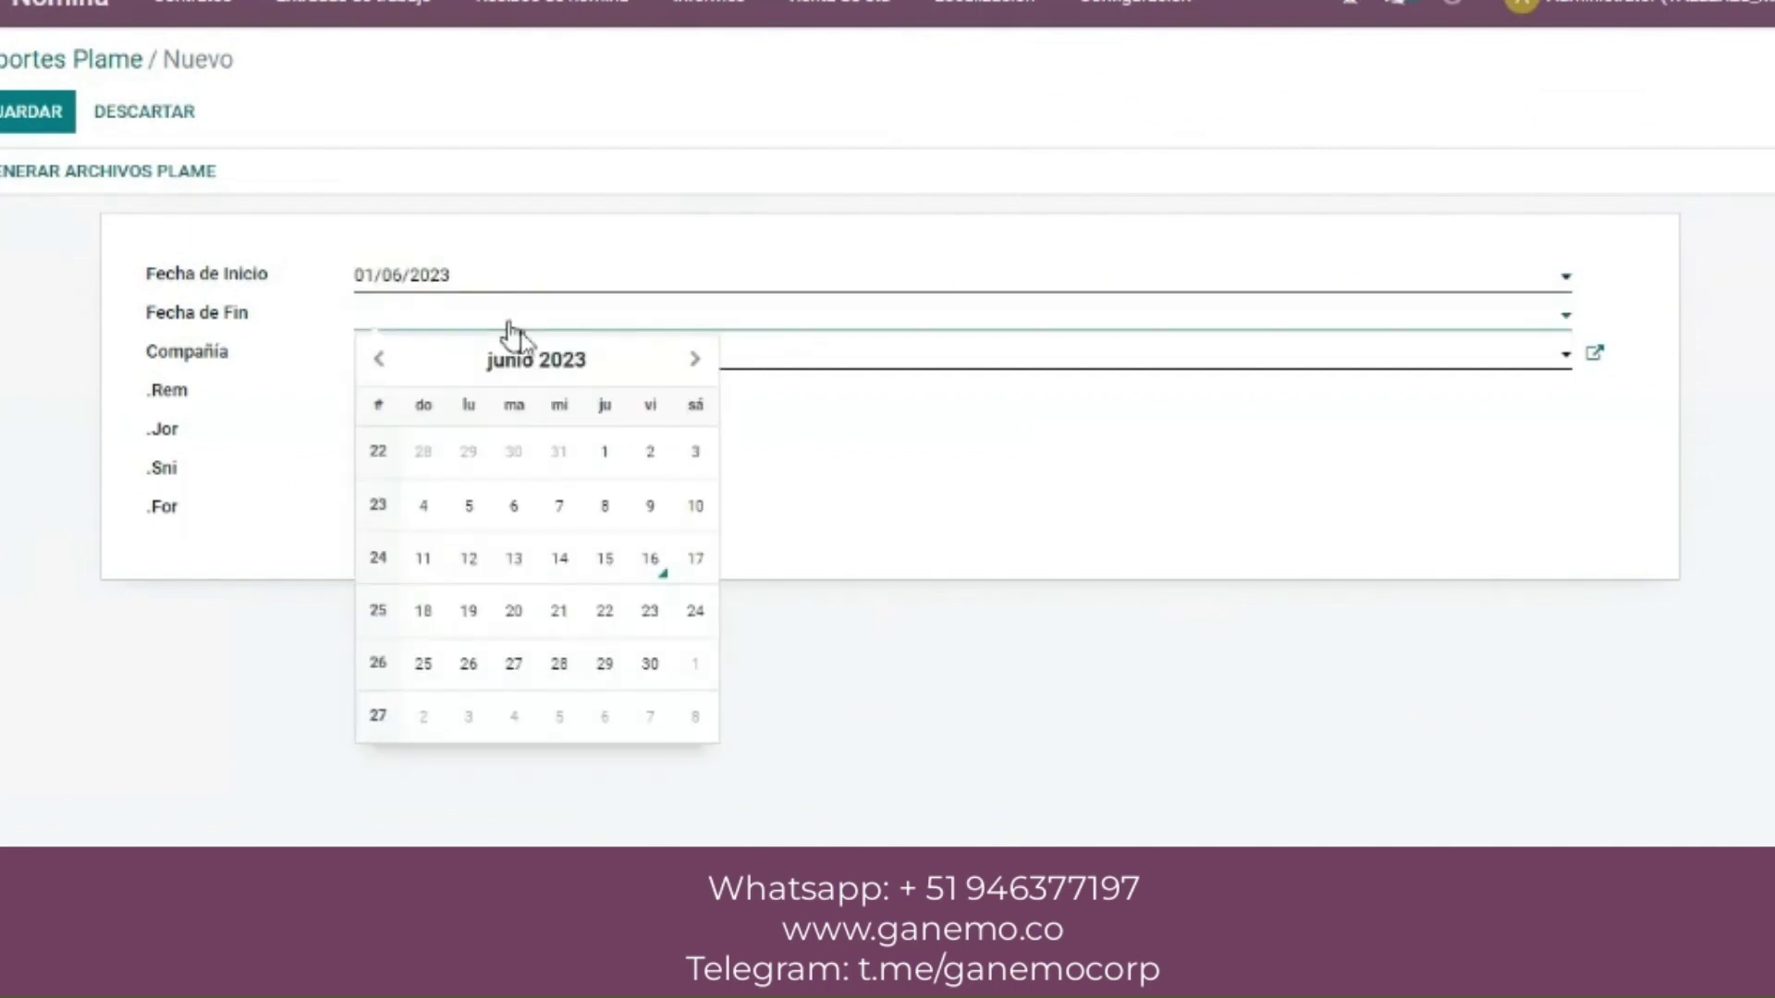
pyautogui.click(652, 659)
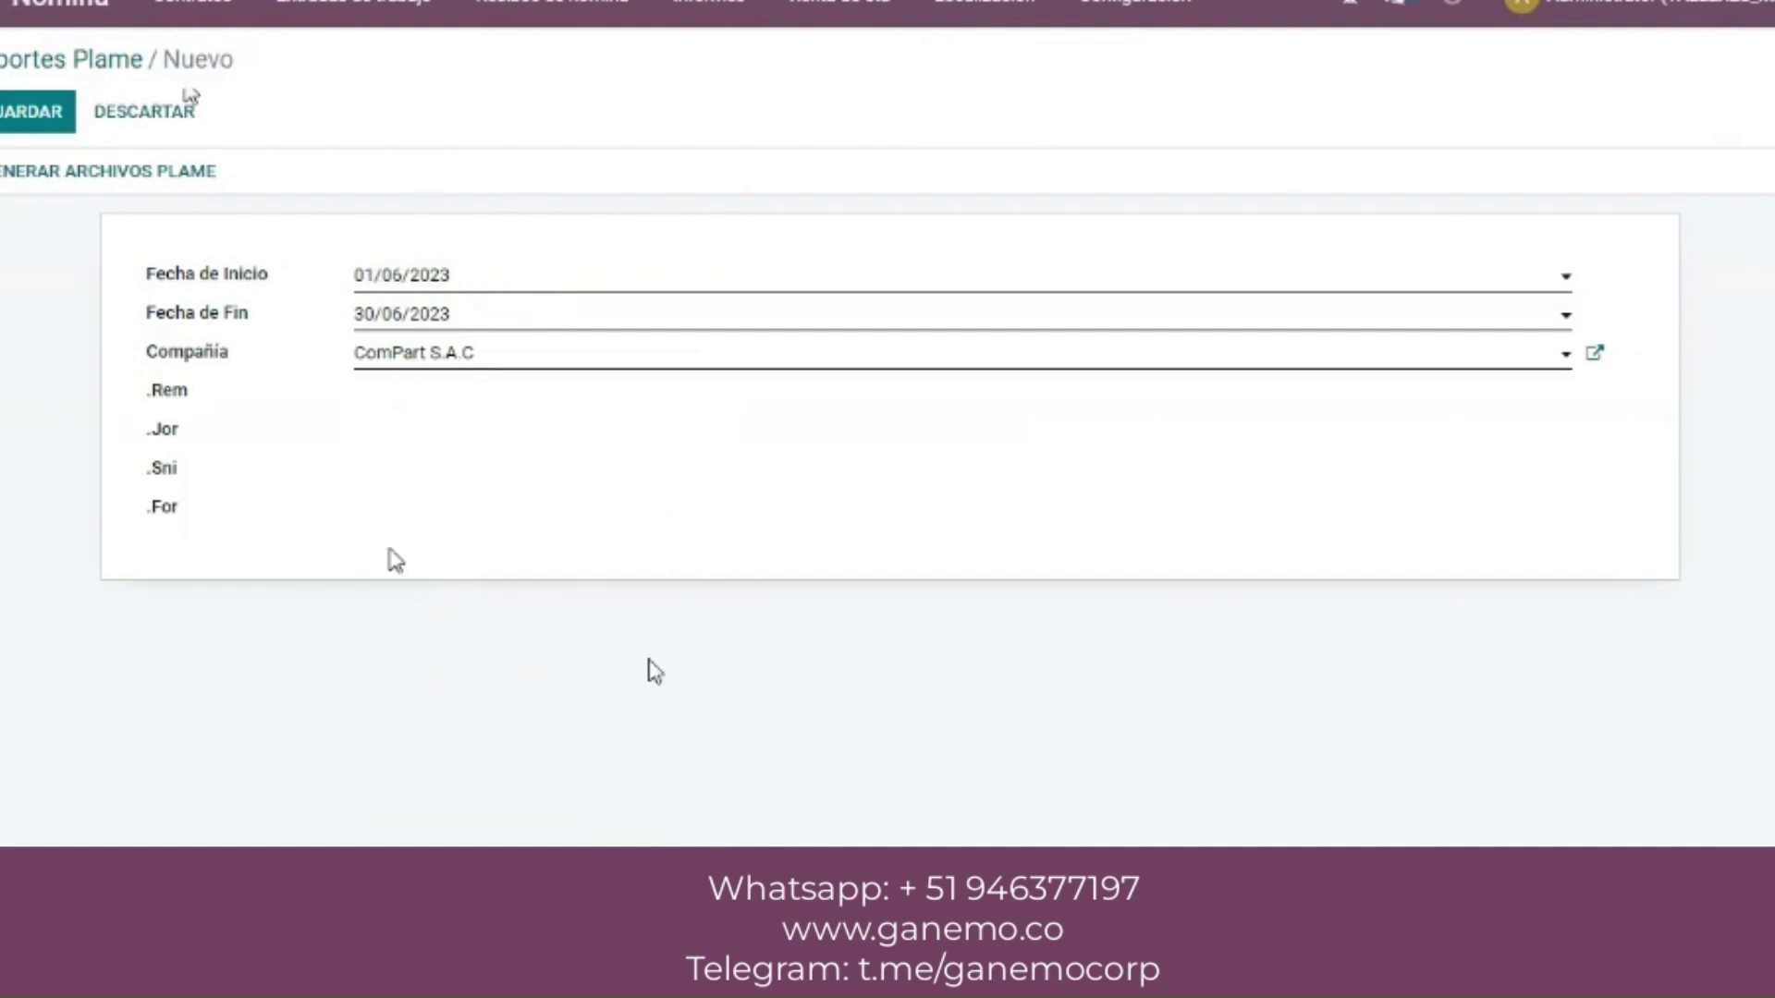
pyautogui.click(51, 104)
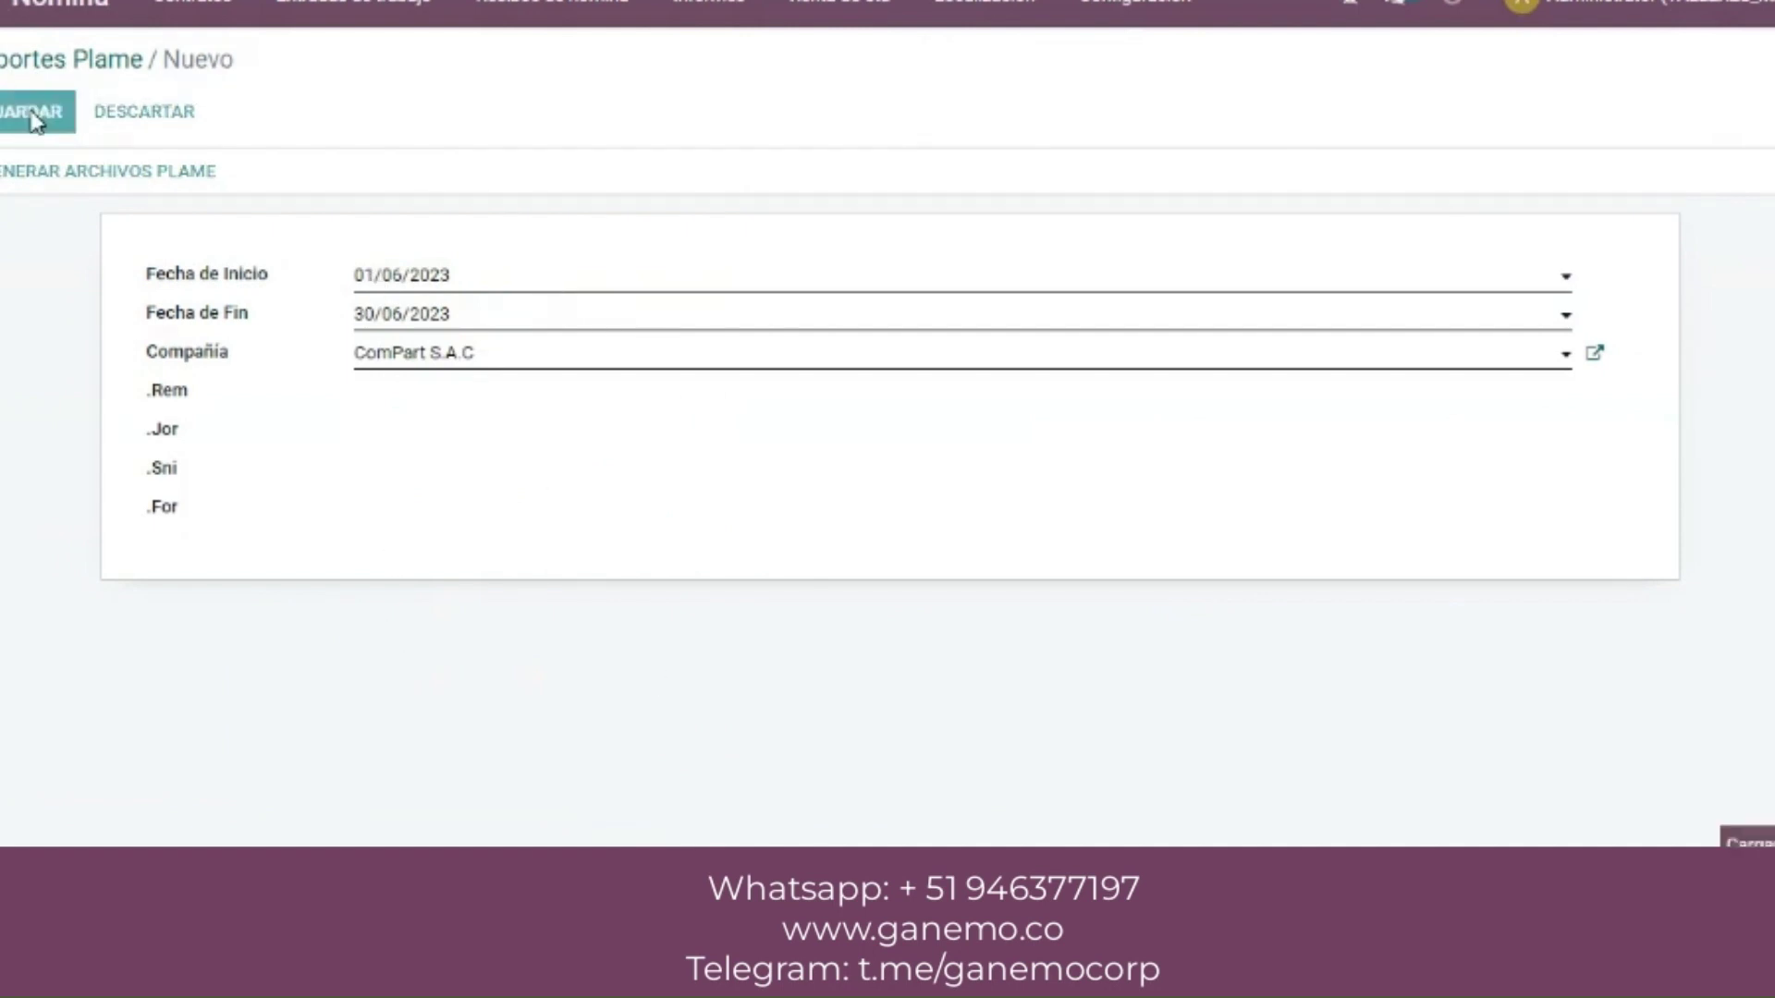
pyautogui.click(102, 176)
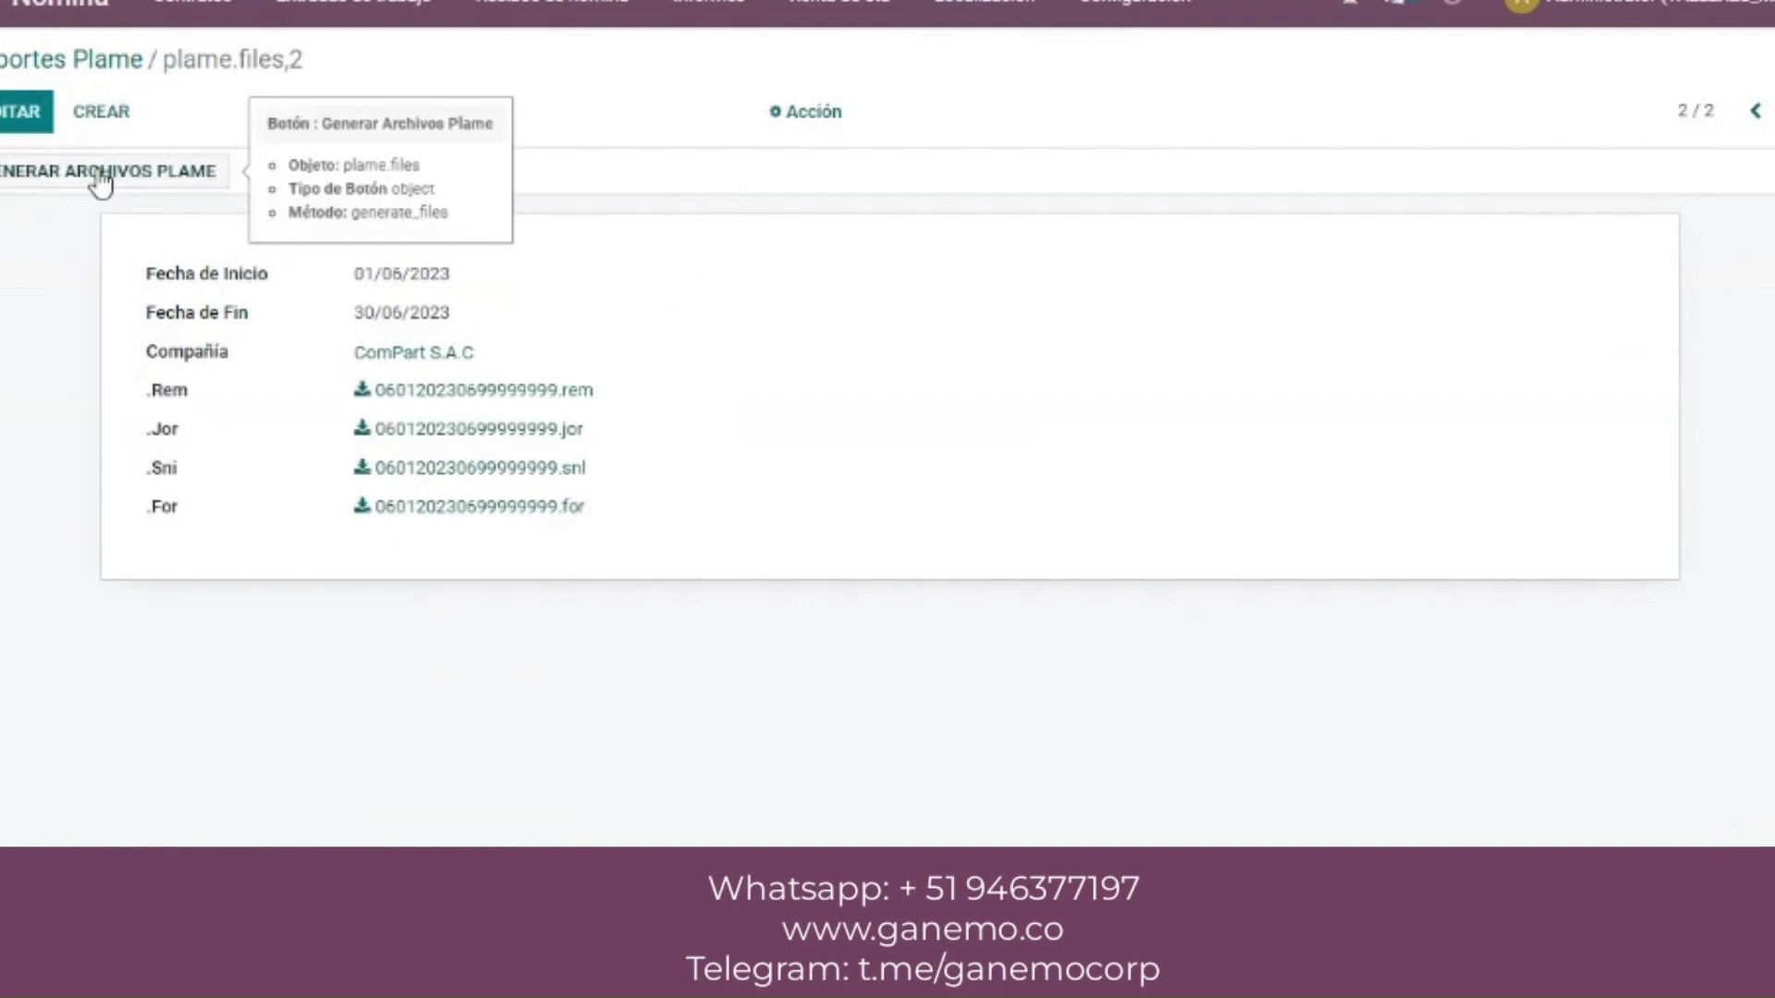
# - Examine the generated .rem, .jor, .snl and .for files listed in the June 2023 Plame report
pyautogui.moveTo(635, 402); pyautogui.dragTo(642, 527)
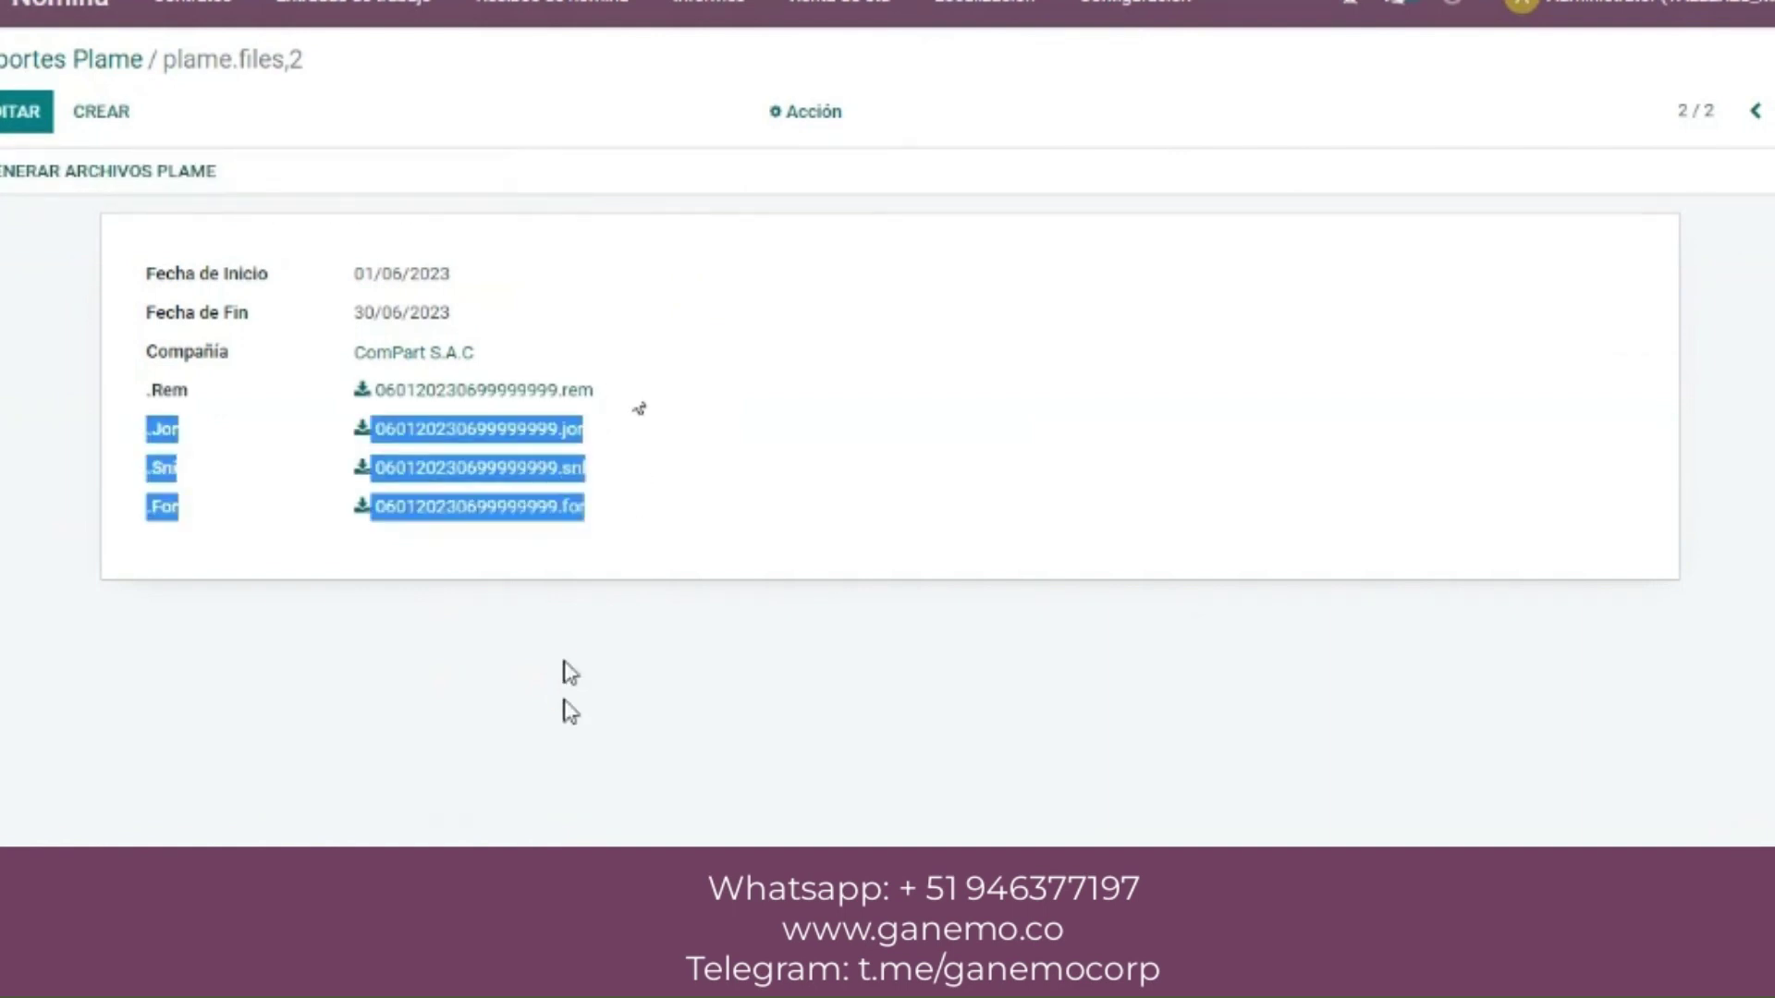
pyautogui.click(606, 606)
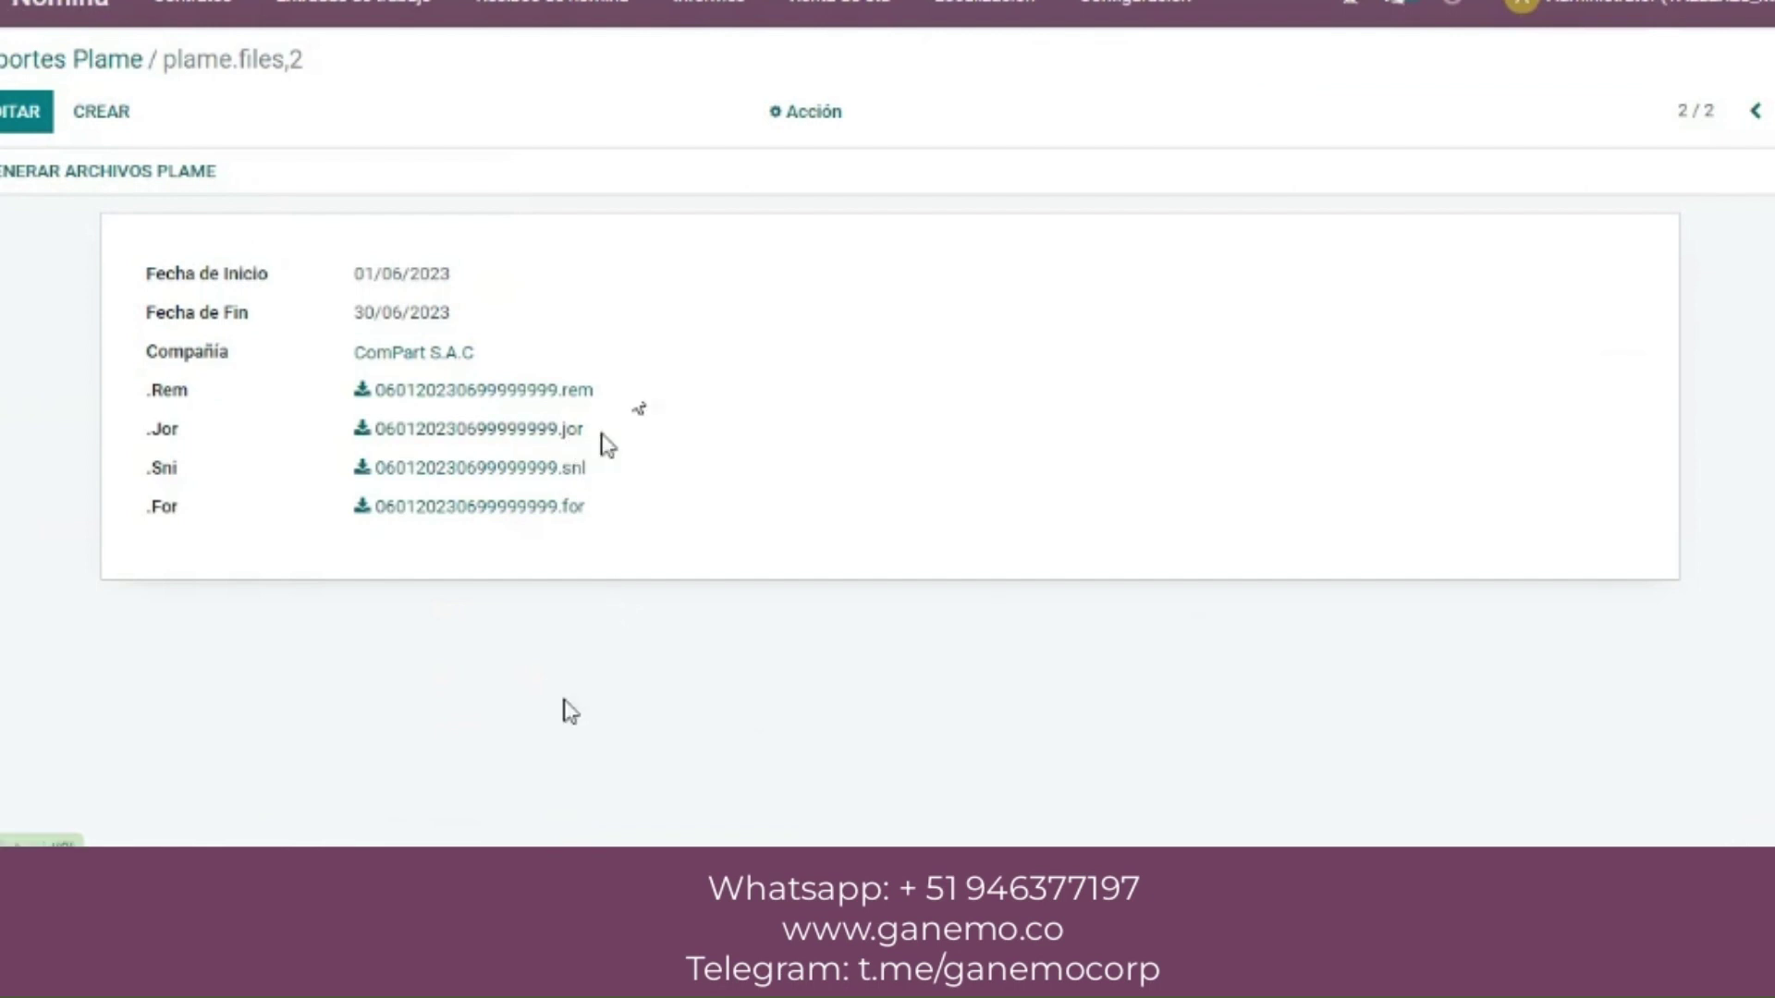
pyautogui.moveTo(602, 433); pyautogui.dragTo(357, 429)
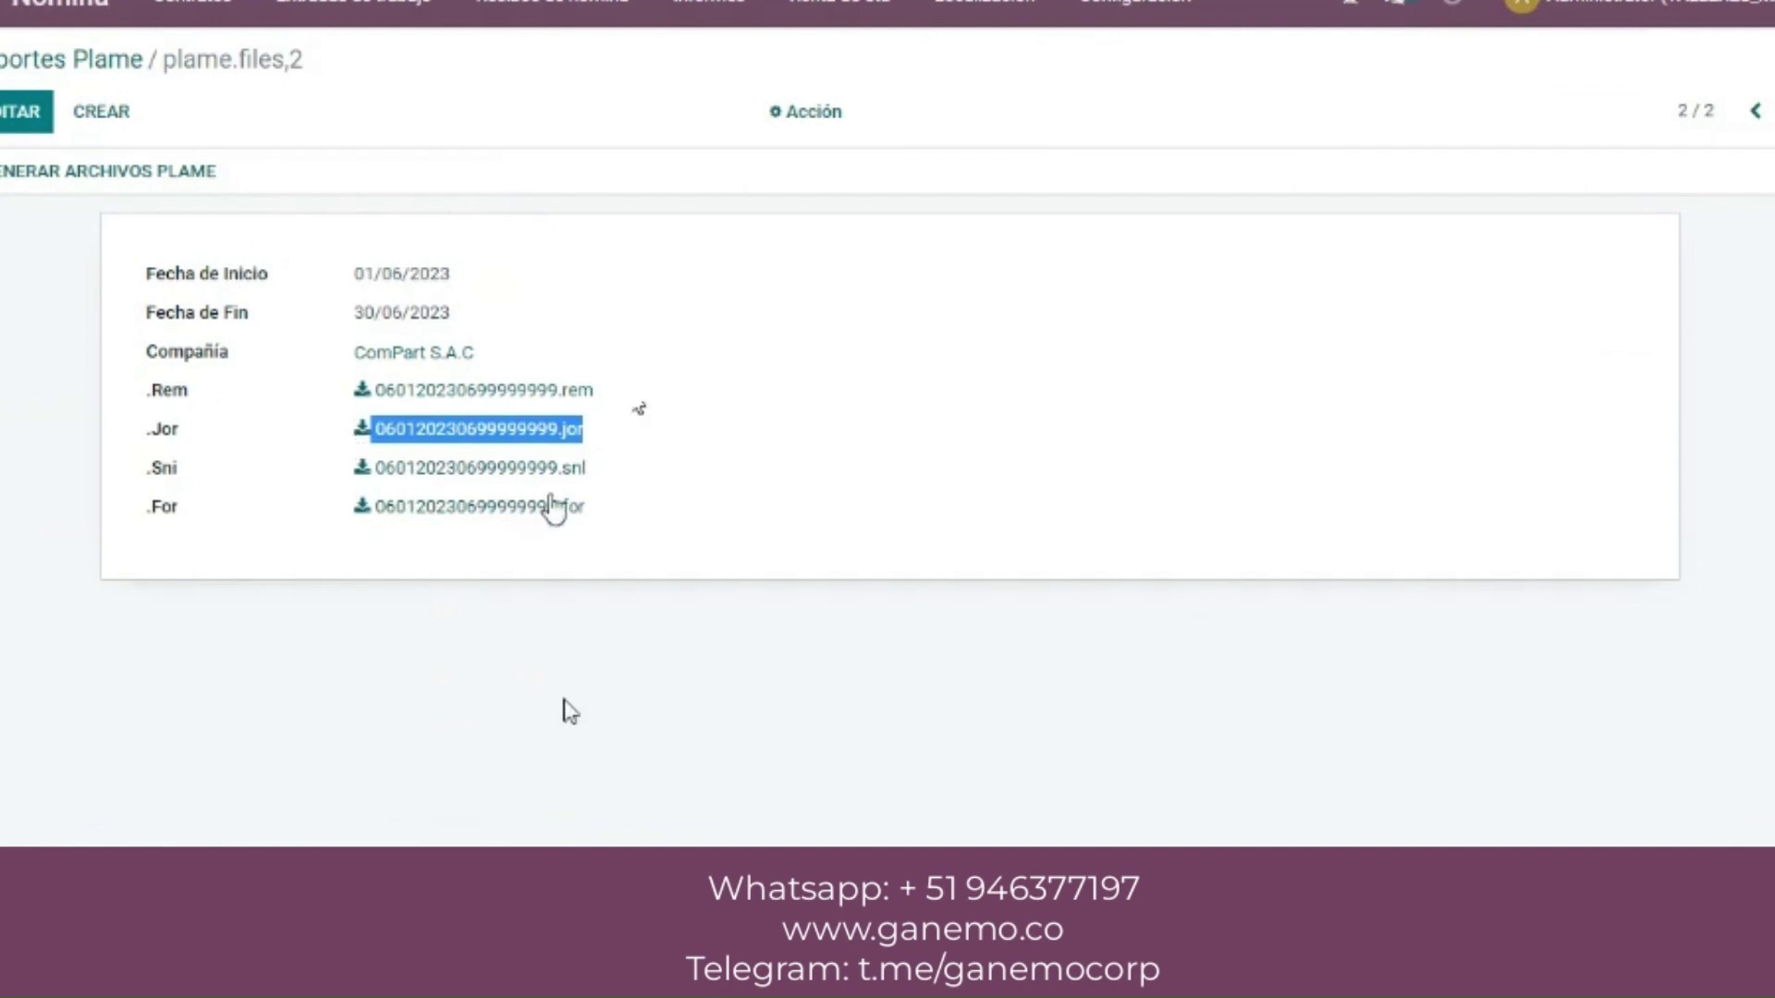
pyautogui.moveTo(597, 468); pyautogui.dragTo(372, 469)
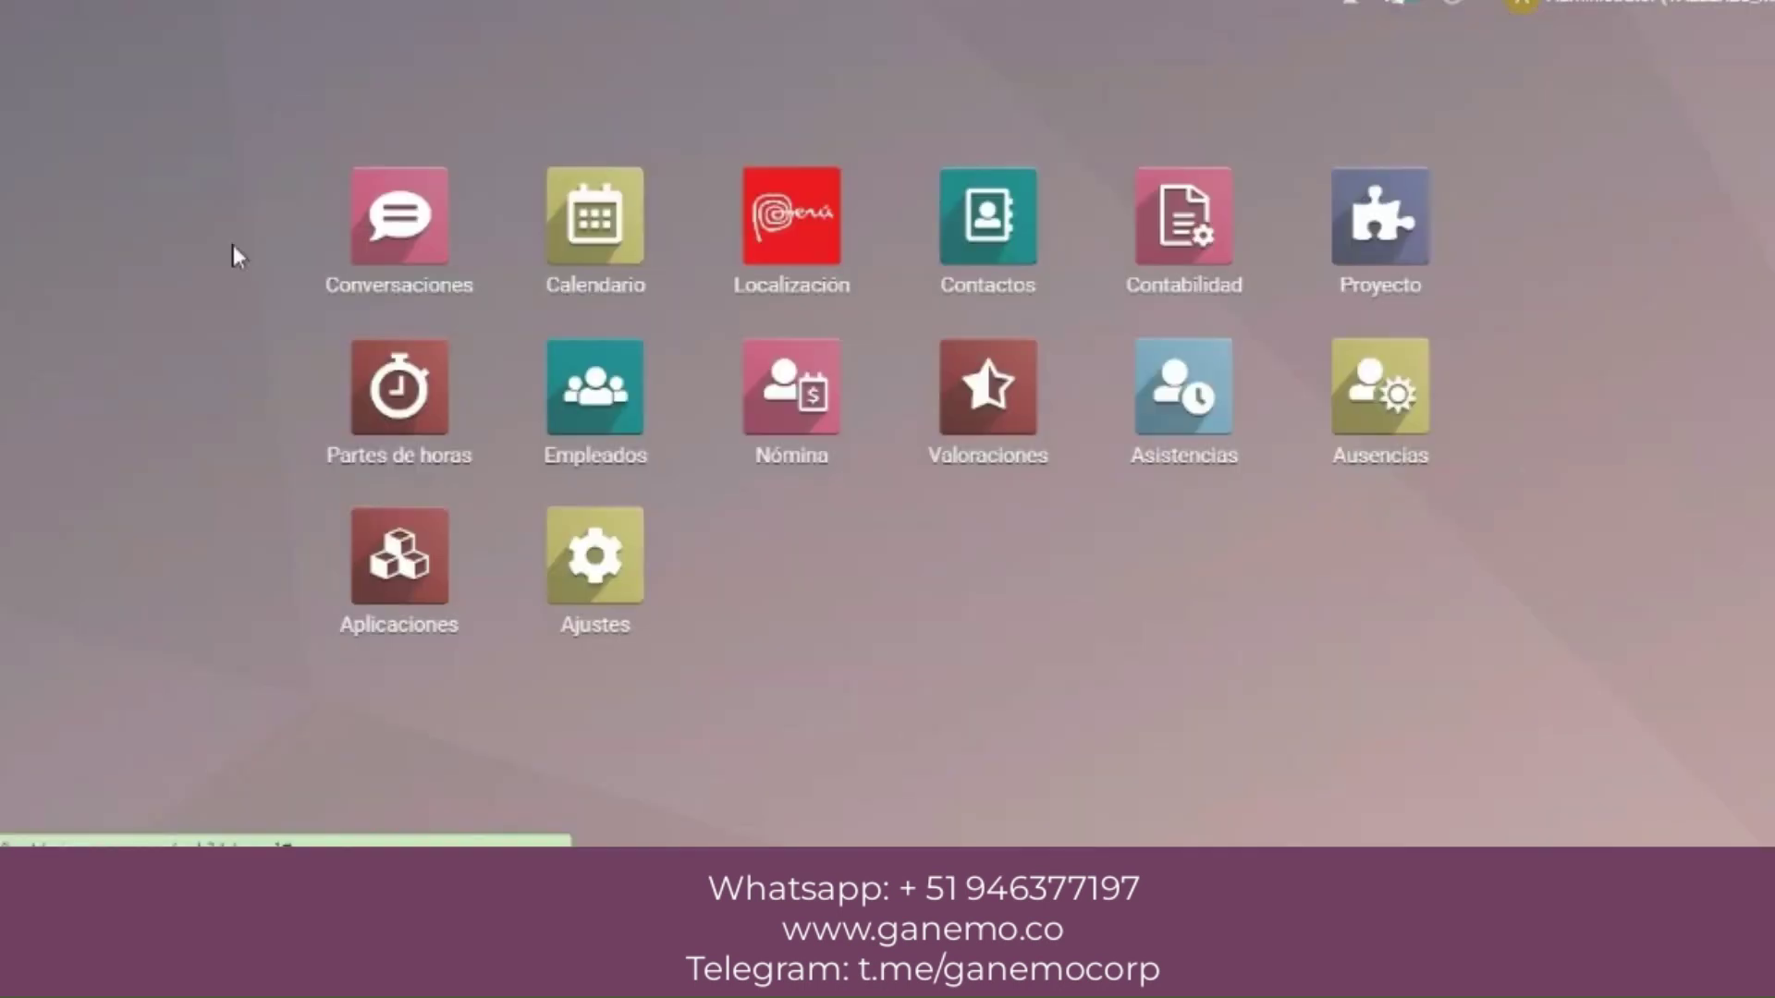
# - Open the Analista de conciliaciones employee in the Empleados app and examine the document type and identification number in the private information
pyautogui.click(588, 394)
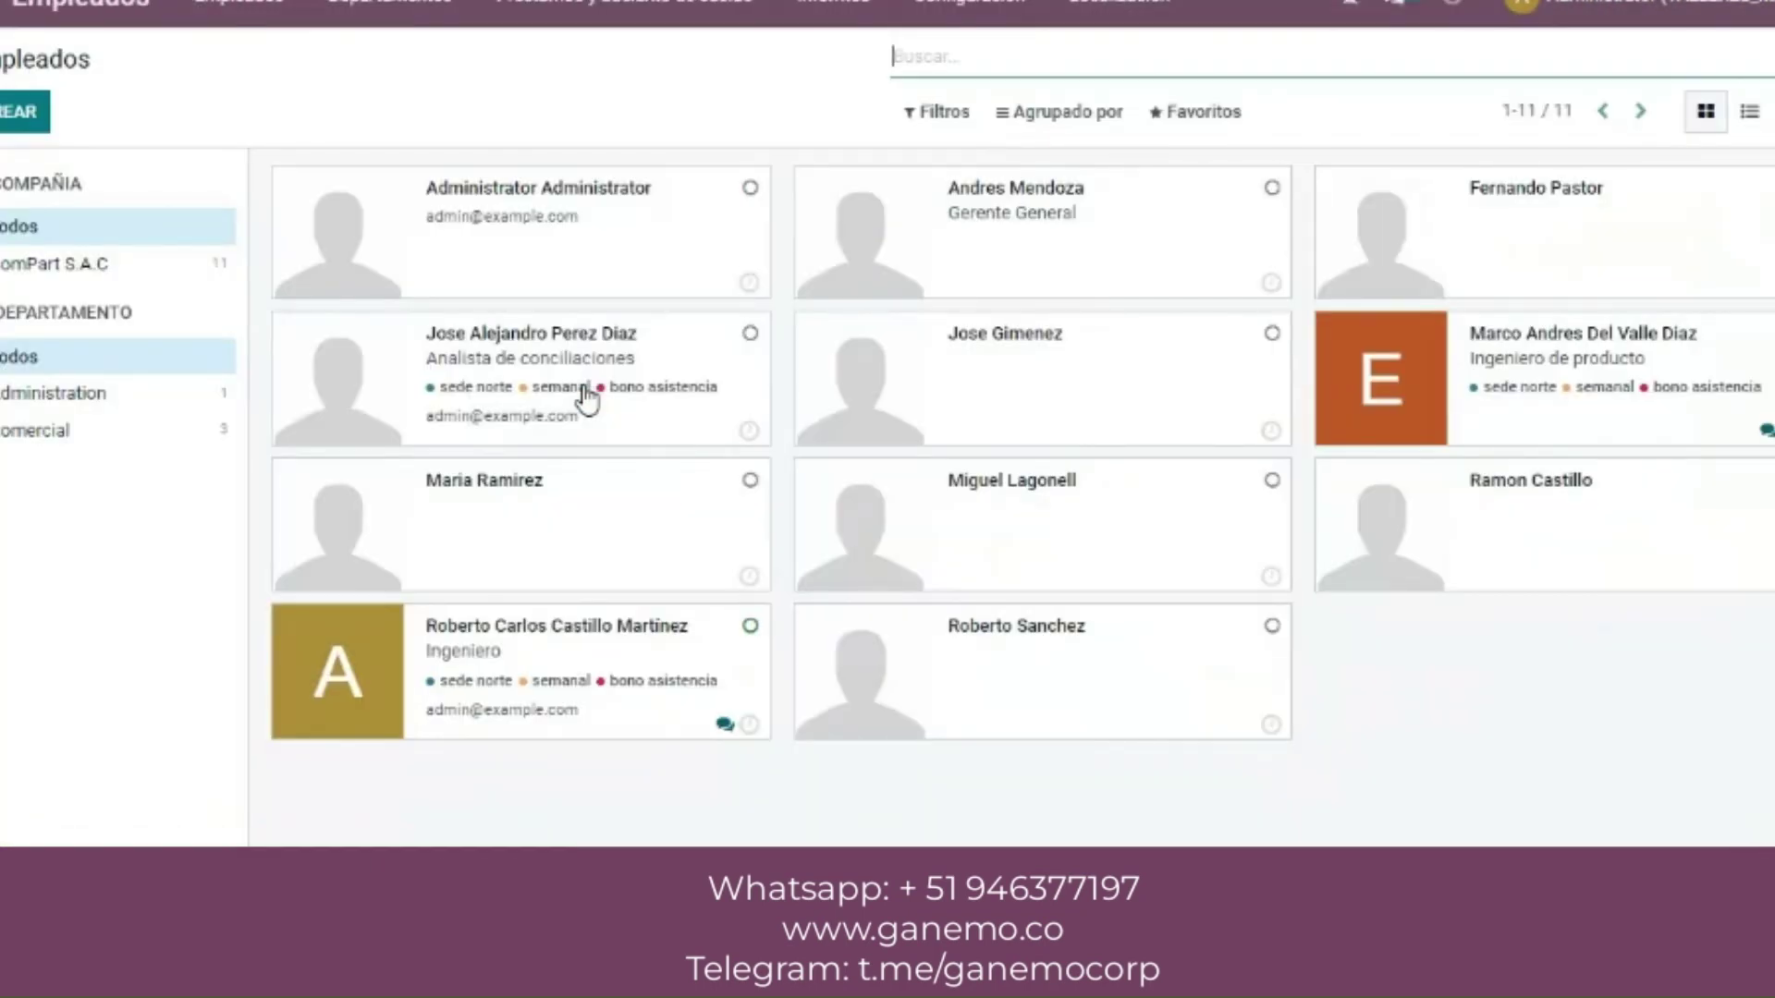
pyautogui.click(588, 397)
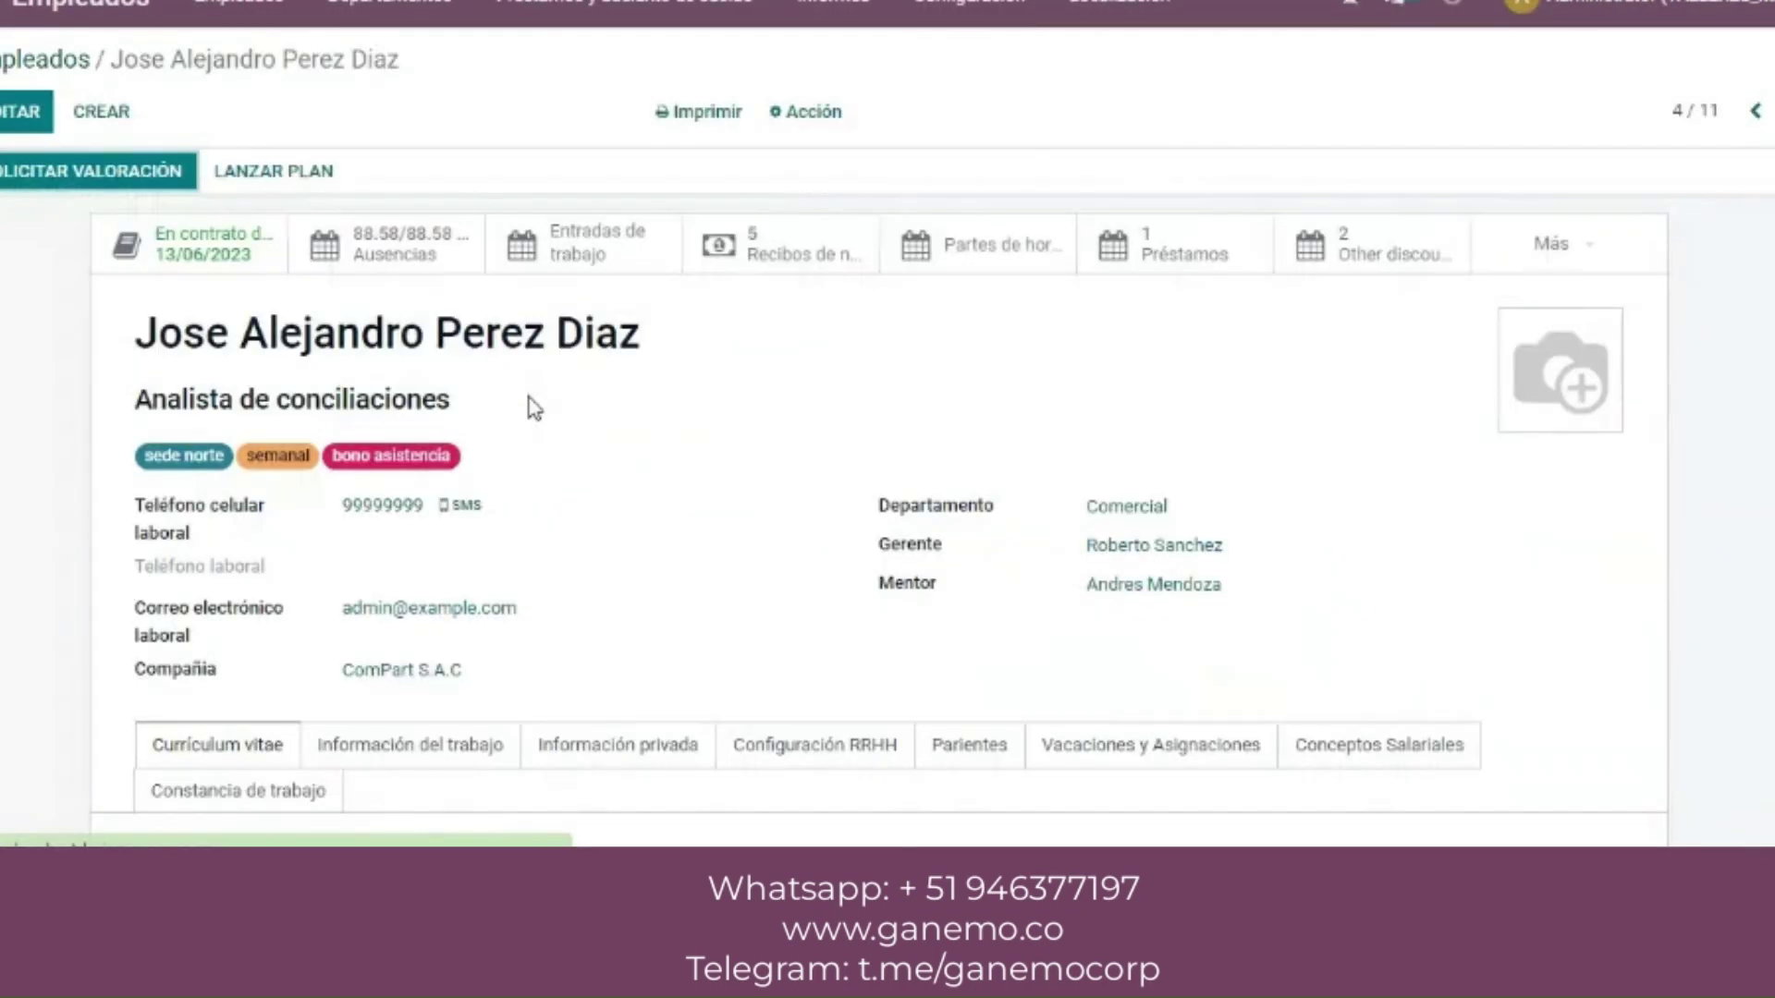
pyautogui.click(586, 745)
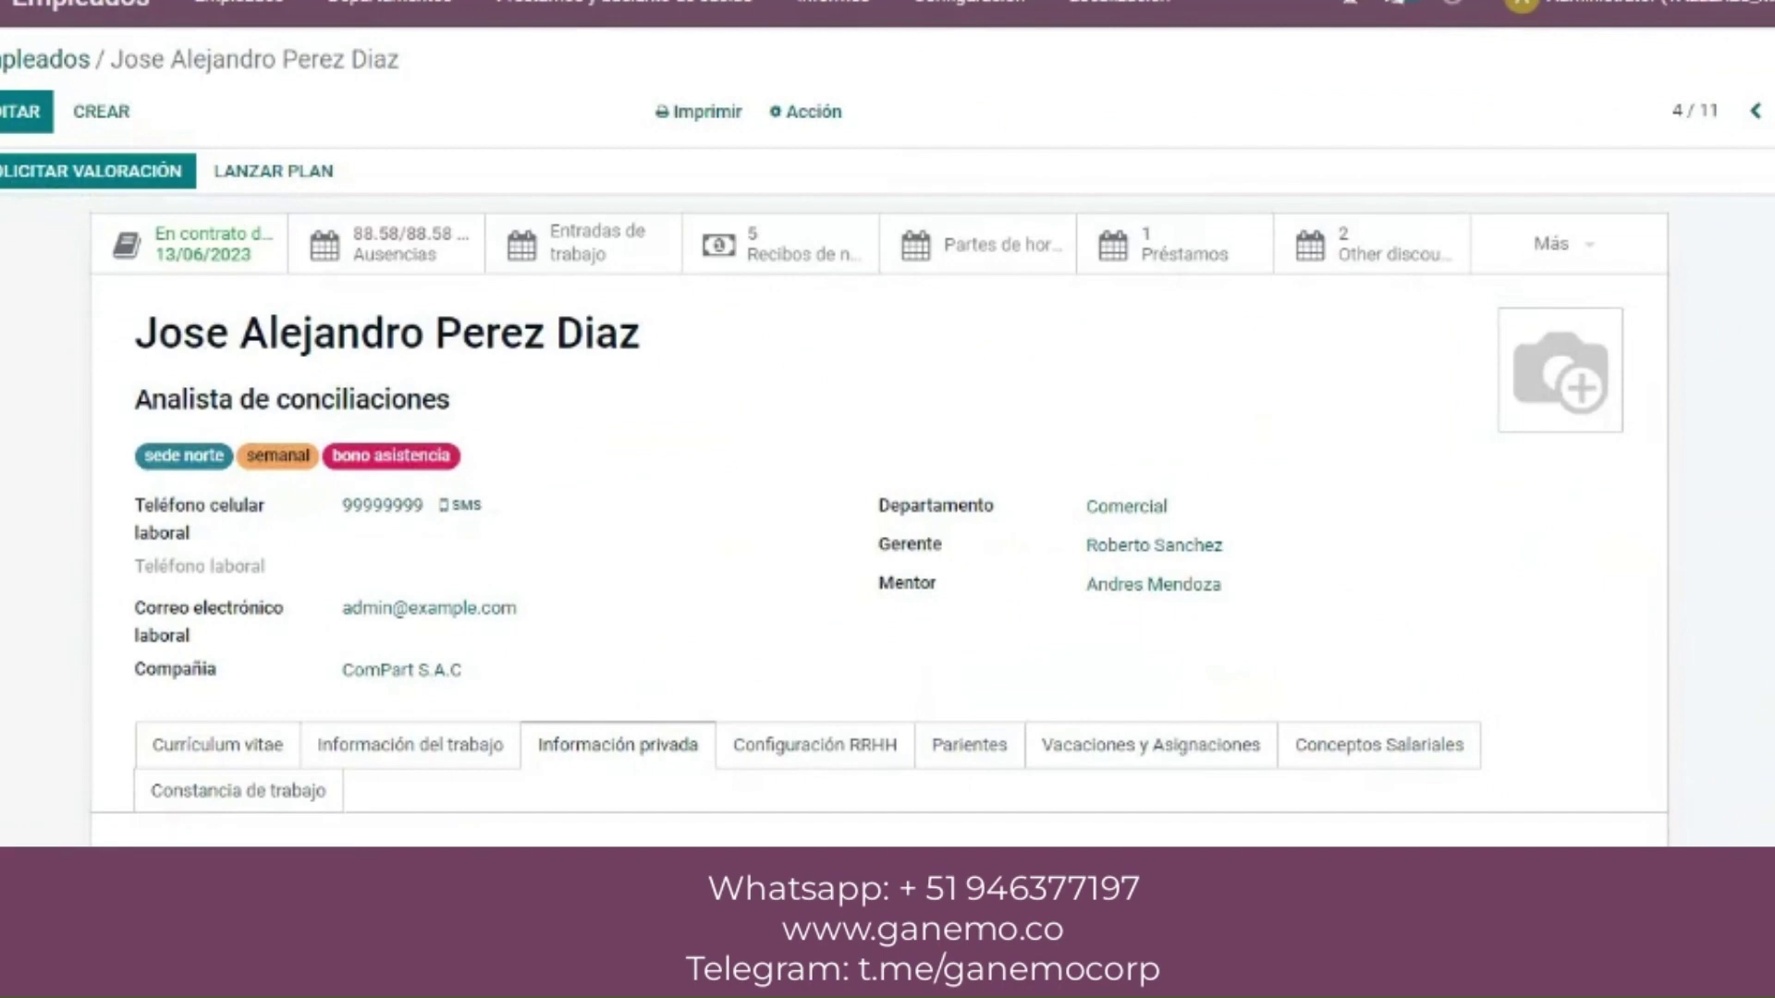
pyautogui.scroll(-5, 632, 713)
pyautogui.moveTo(1190, 250); pyautogui.dragTo(1069, 263)
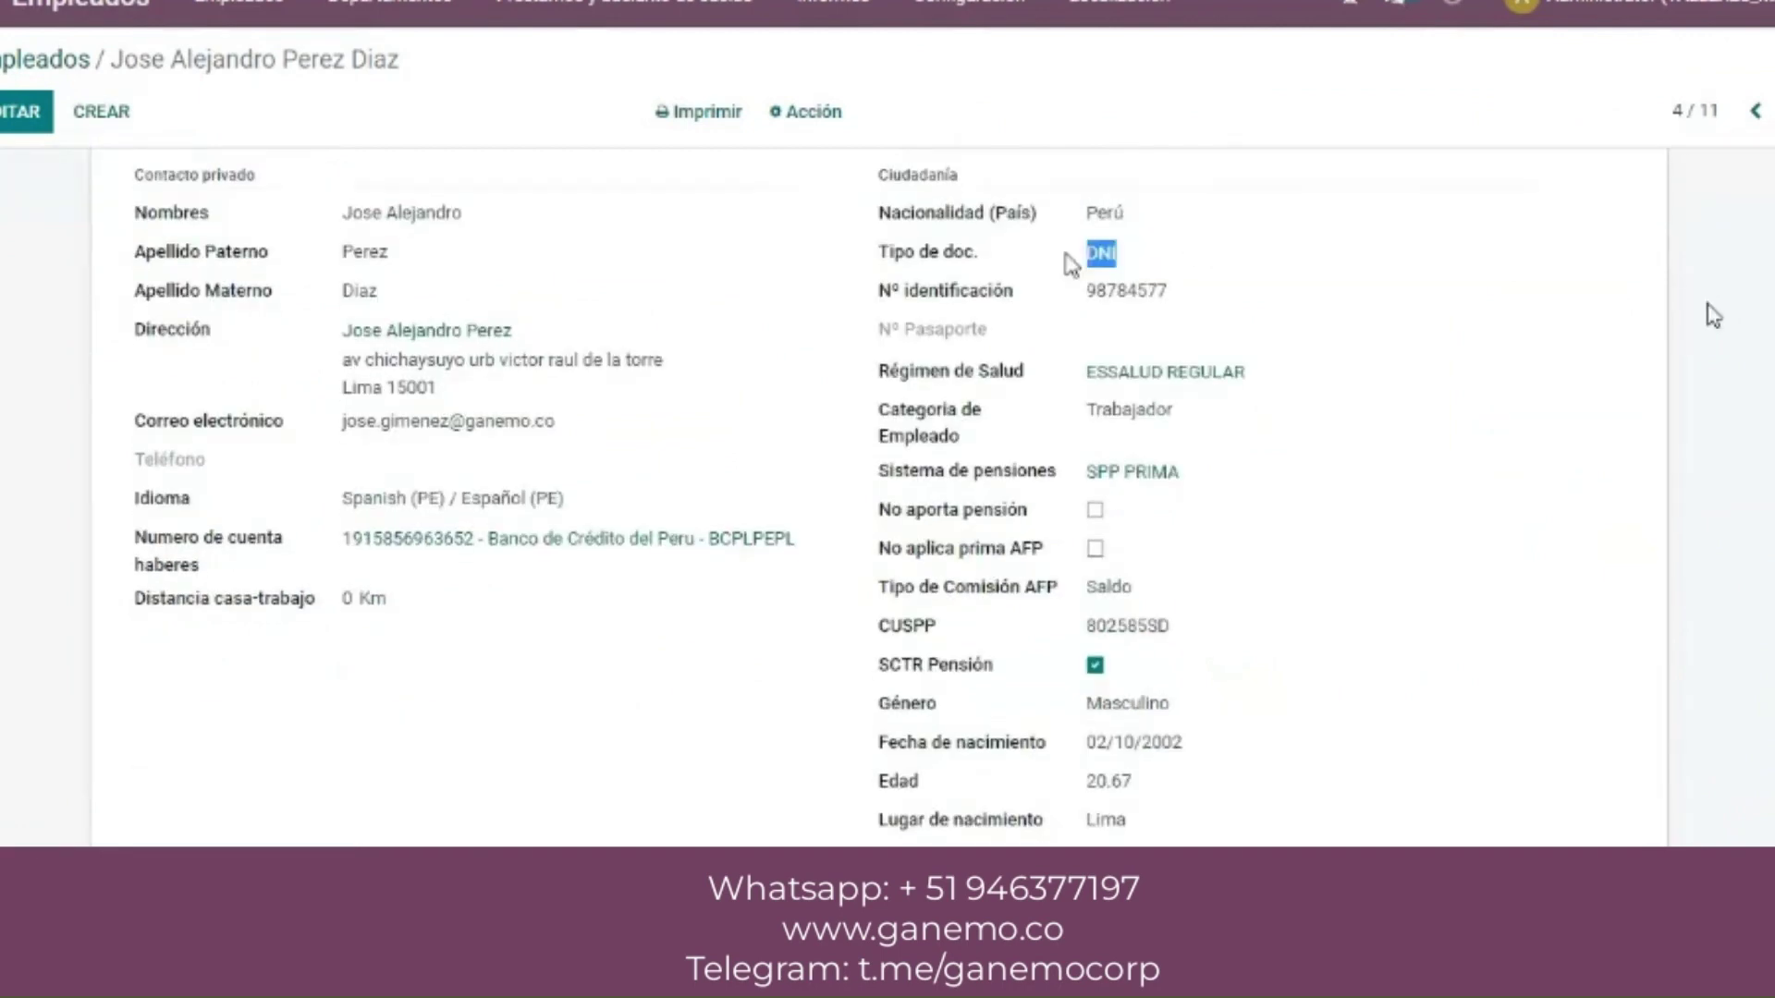
pyautogui.moveTo(1268, 297); pyautogui.dragTo(1103, 222)
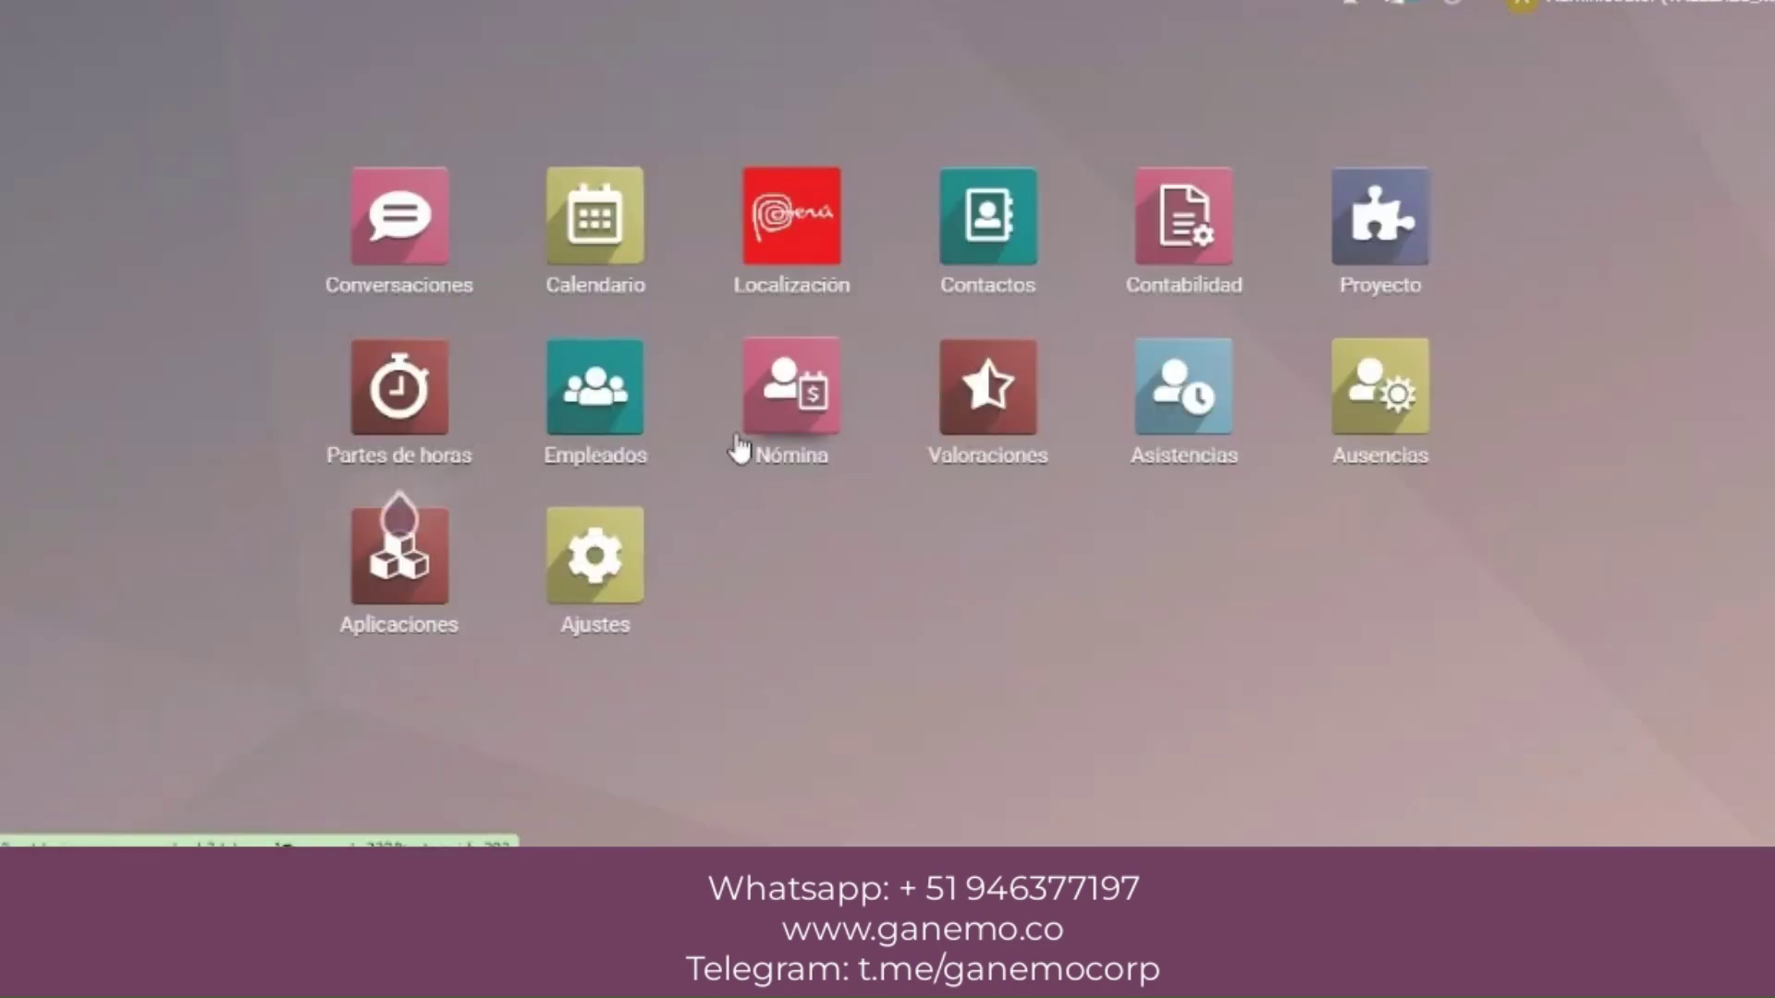
# - Open the salary rules in the Nómina app and expand the Nomina Mensual - MN structure
pyautogui.click(739, 451)
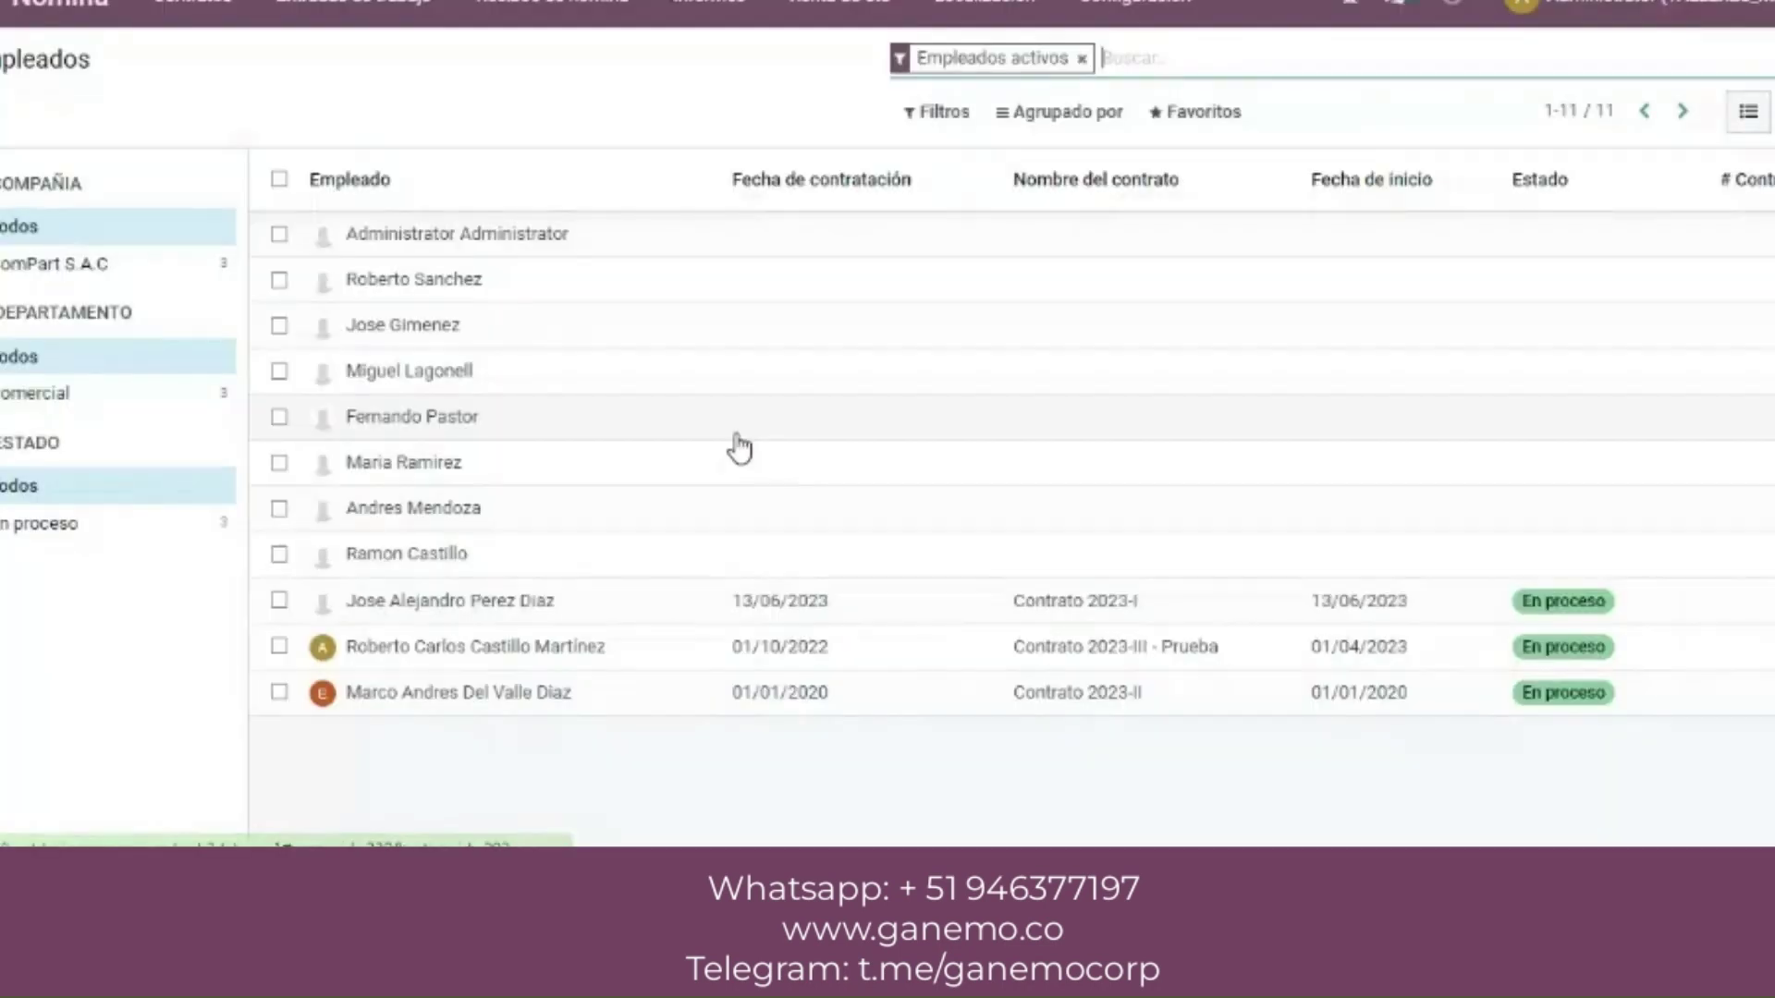
pyautogui.click(1208, 18)
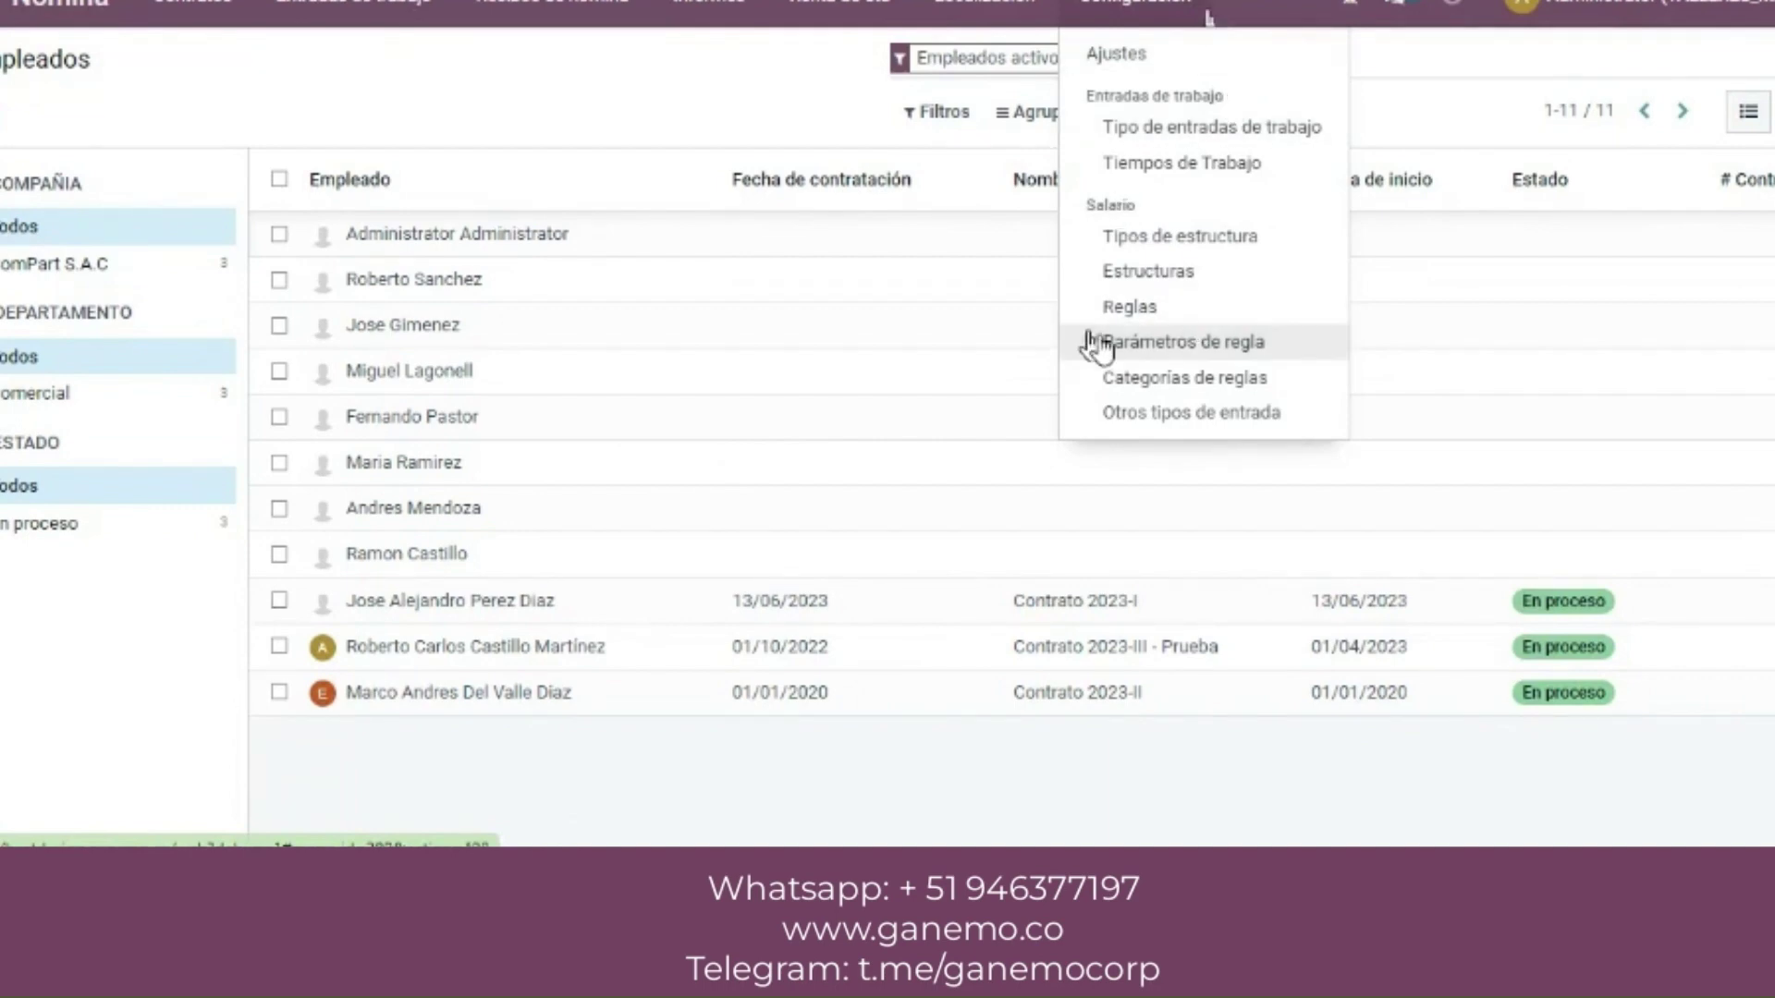
pyautogui.click(1118, 307)
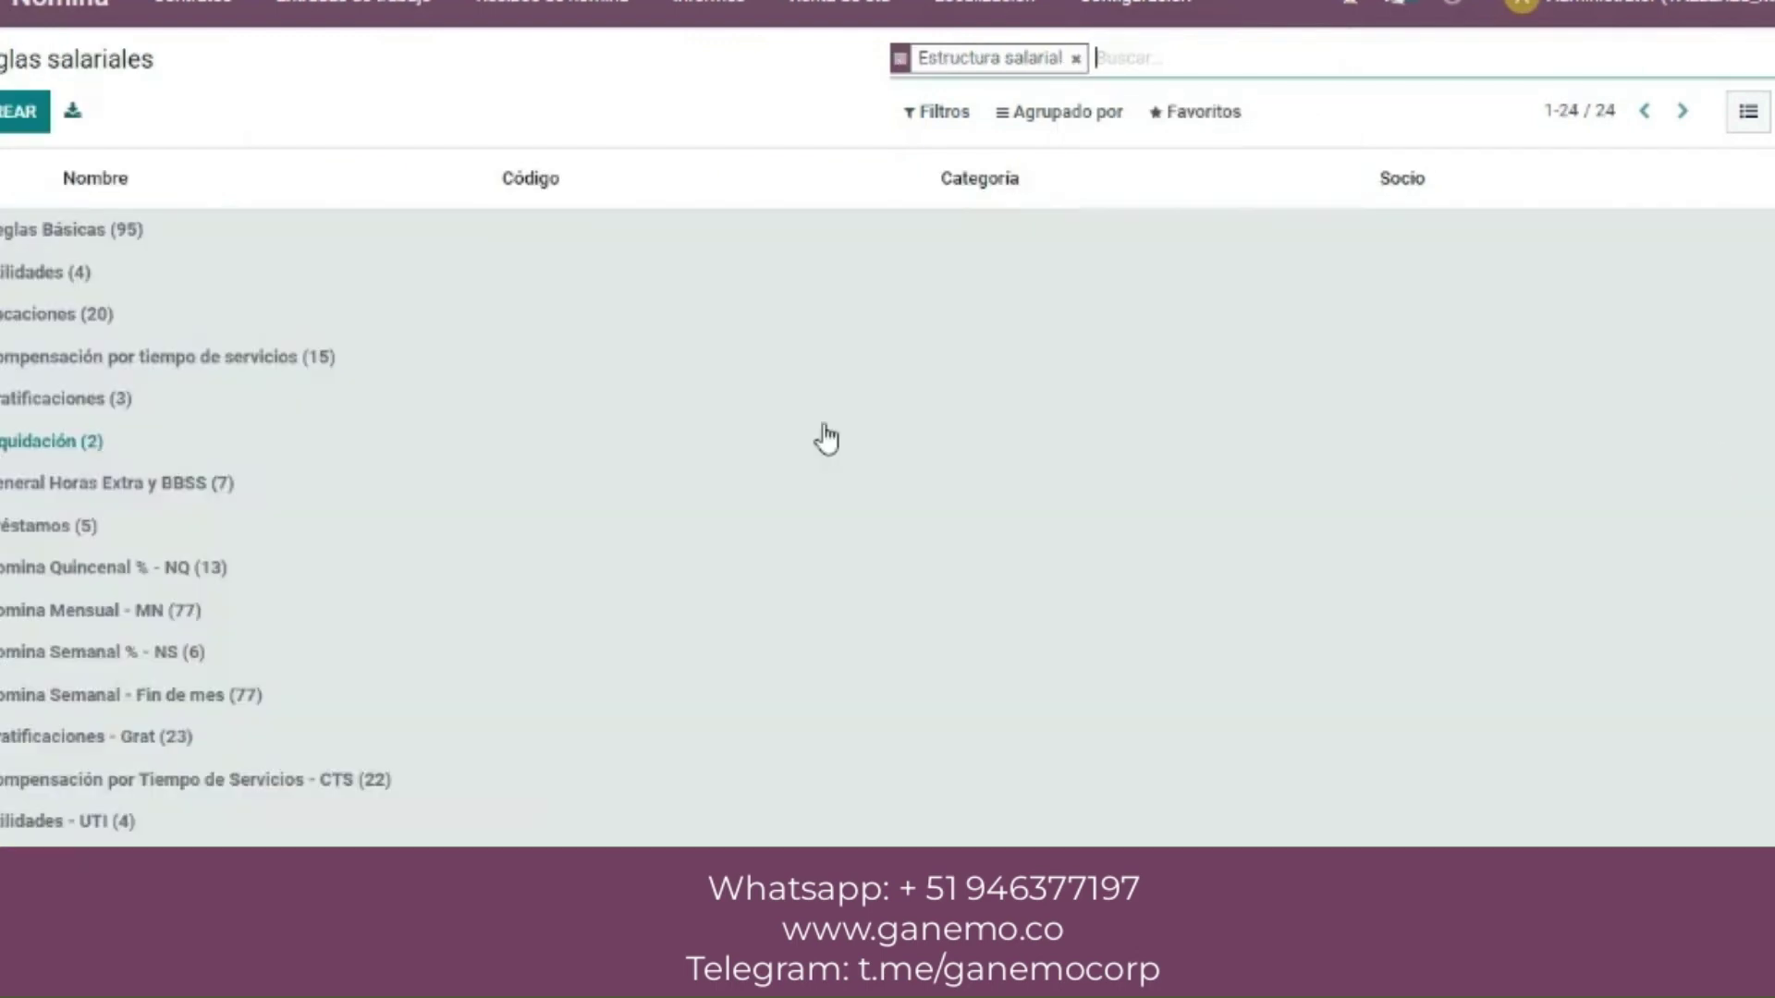
pyautogui.click(191, 610)
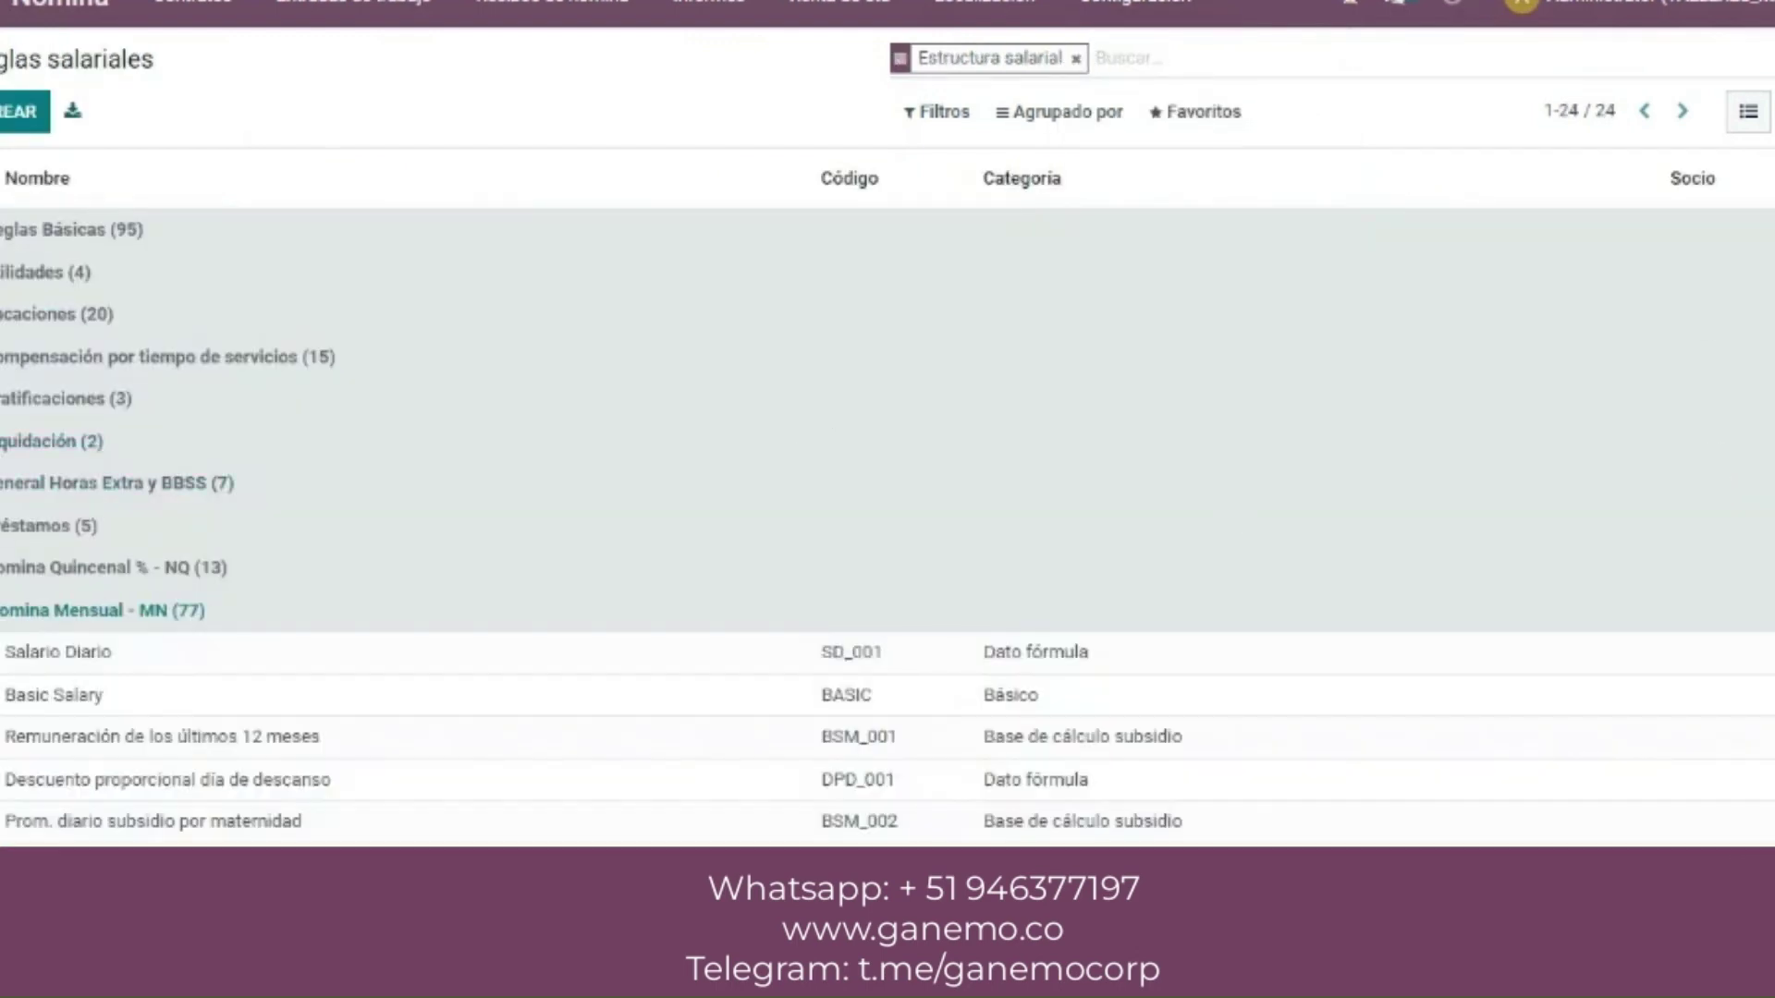
# - Look through the Nomina Mensual - MN rules and open the Horas extras 25% rule, code HE_025
pyautogui.scroll(-10, 887, 500)
pyautogui.scroll(7, 888, 499)
pyautogui.scroll(-6, 887, 499)
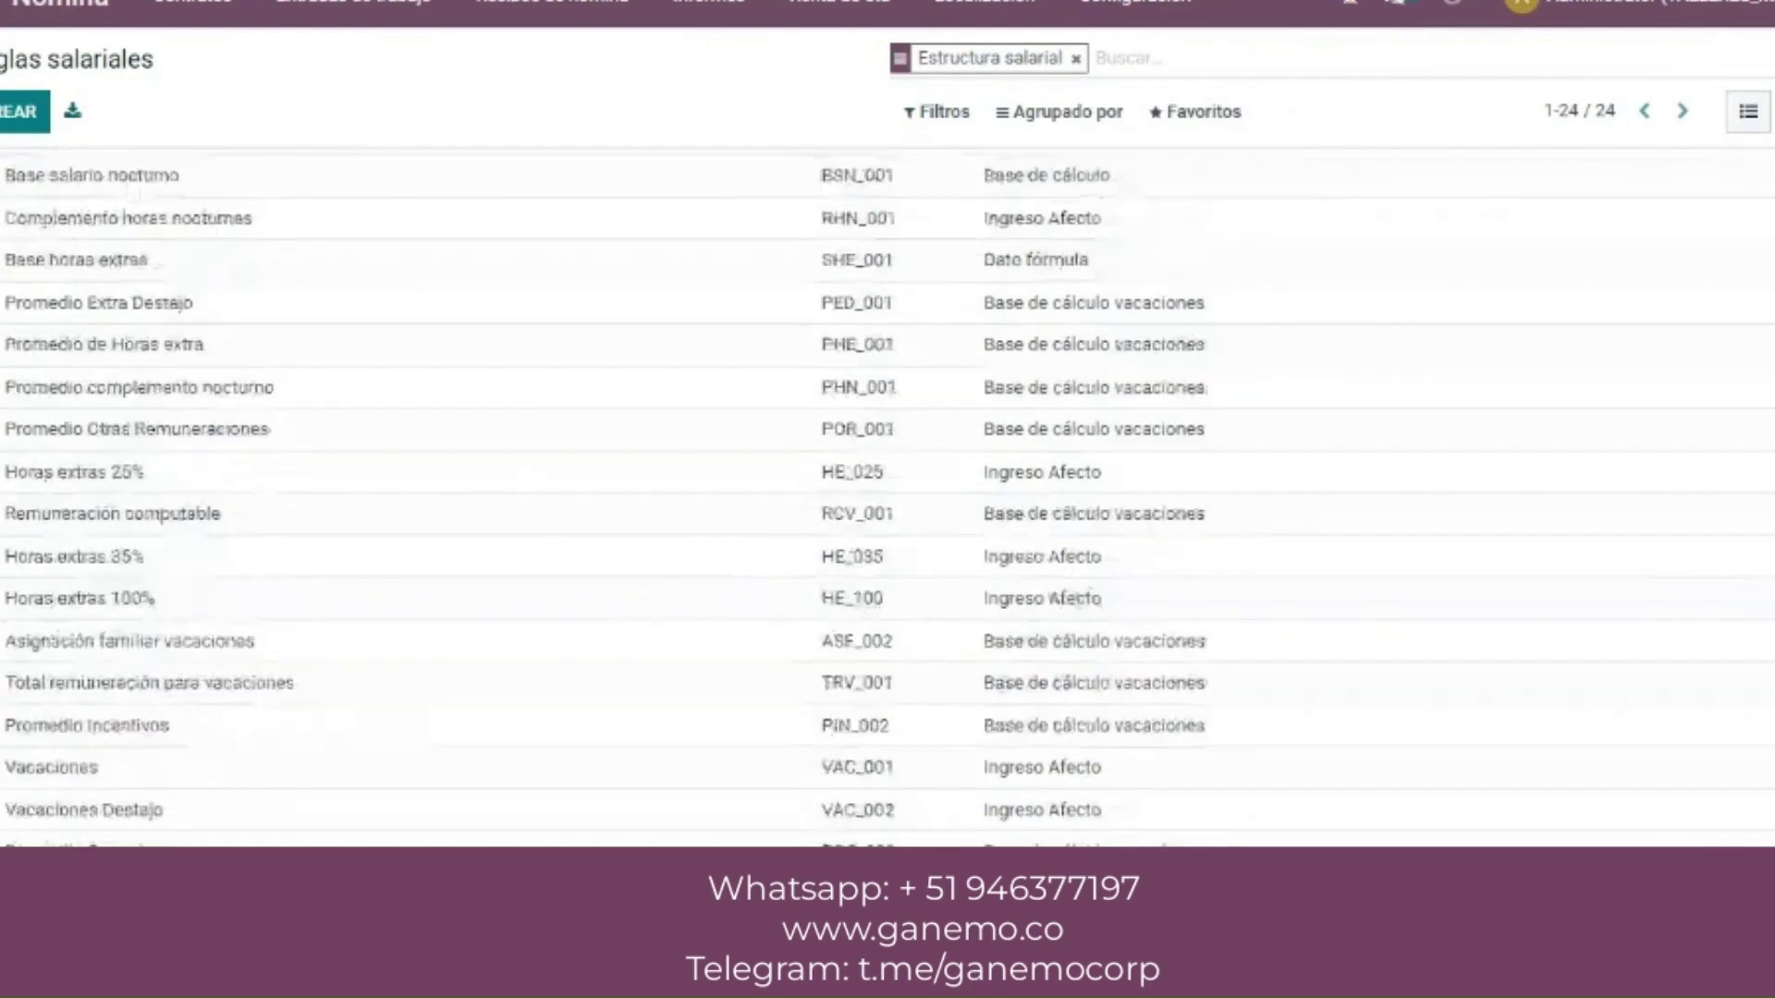
pyautogui.scroll(5, 1758, 289)
pyautogui.scroll(-3, 1759, 288)
pyautogui.scroll(5, 1759, 289)
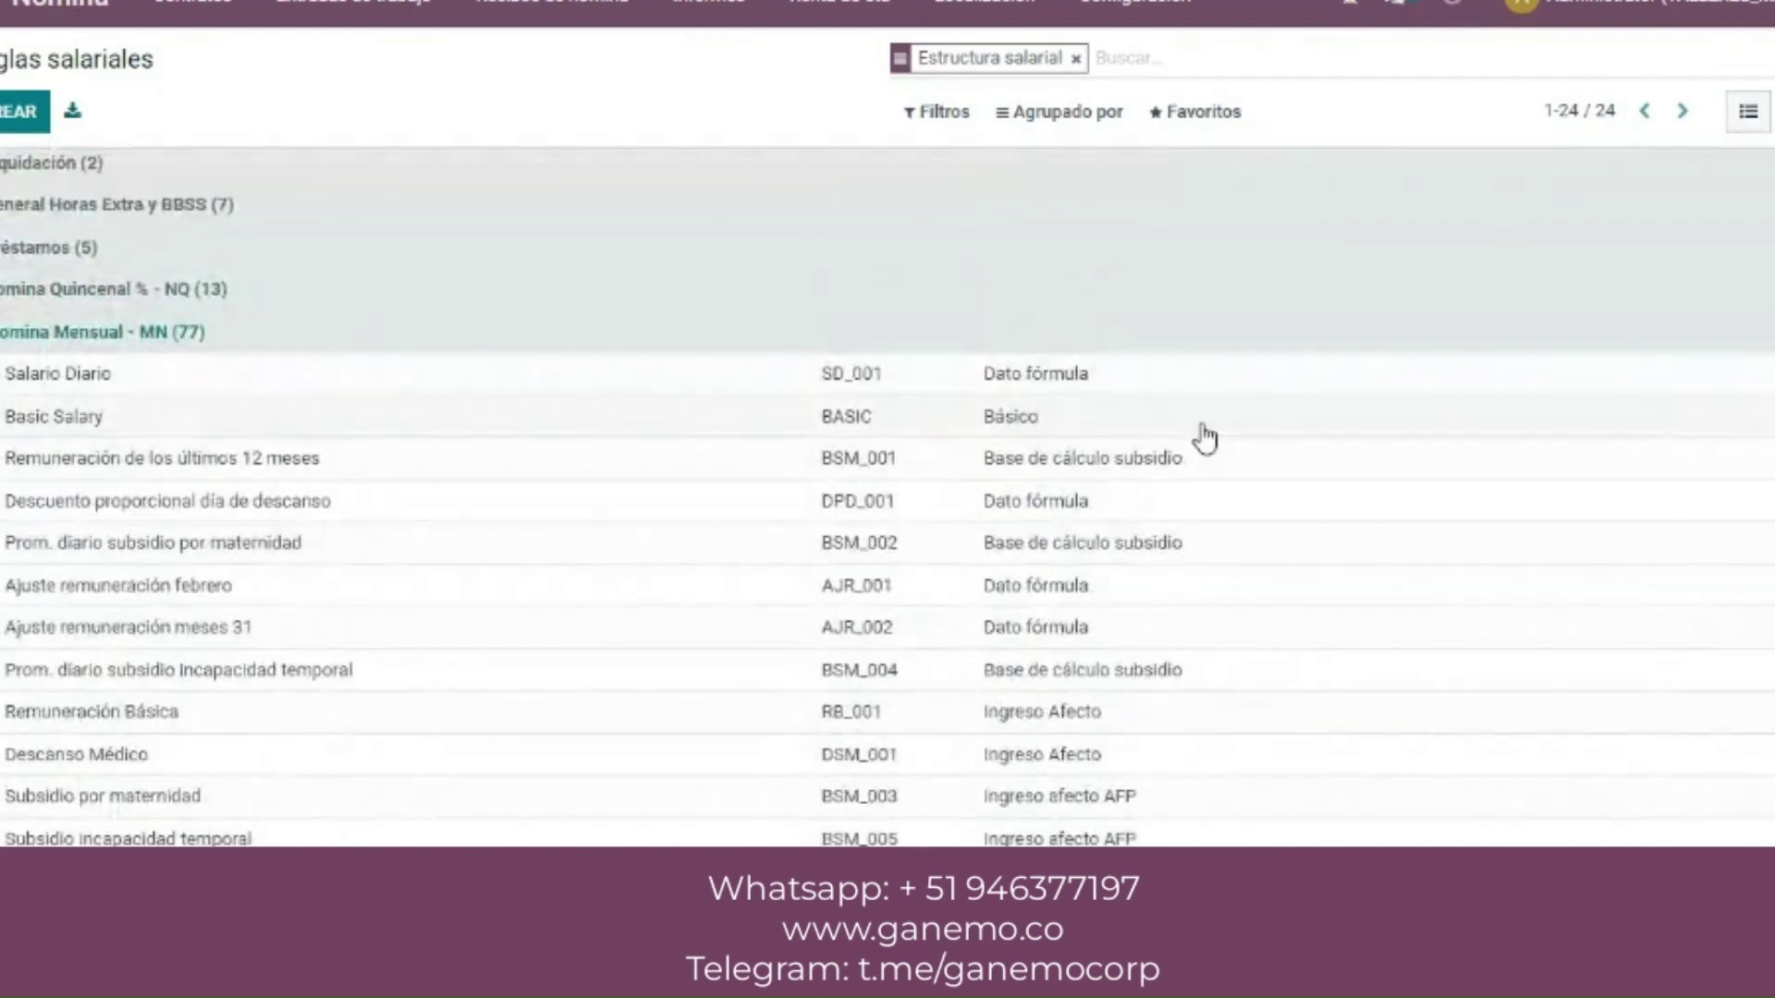
pyautogui.scroll(-15, 887, 499)
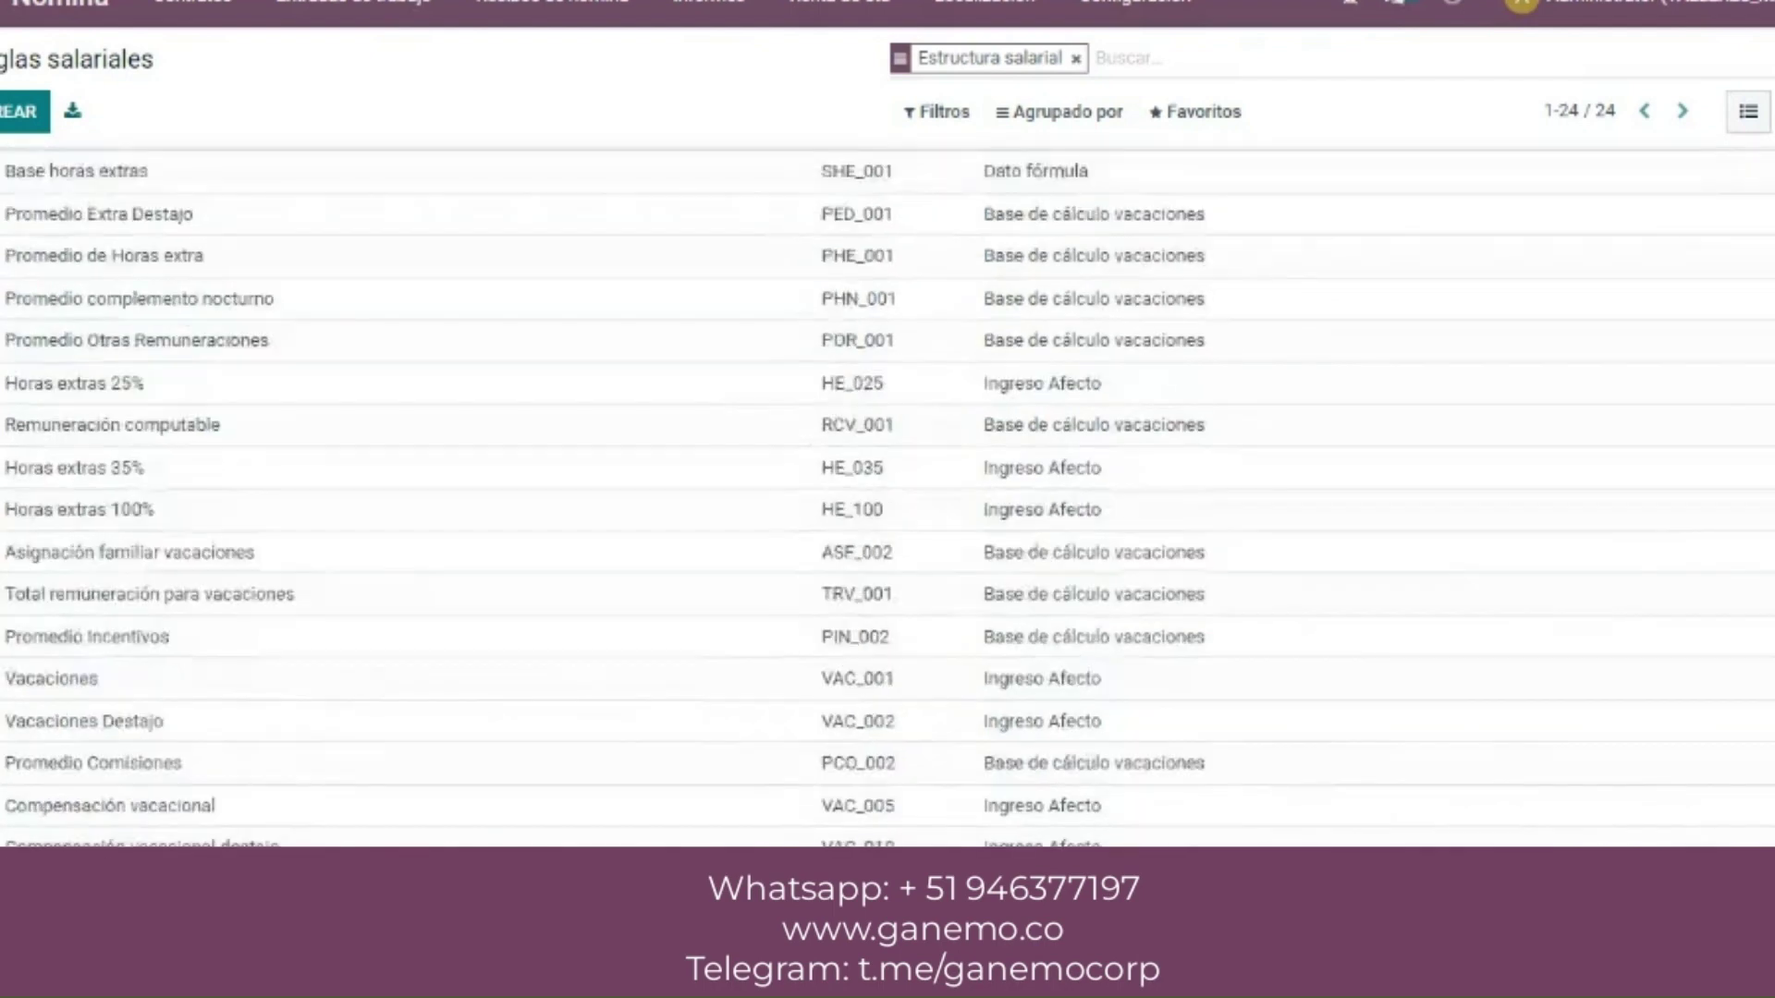
pyautogui.scroll(10, 887, 499)
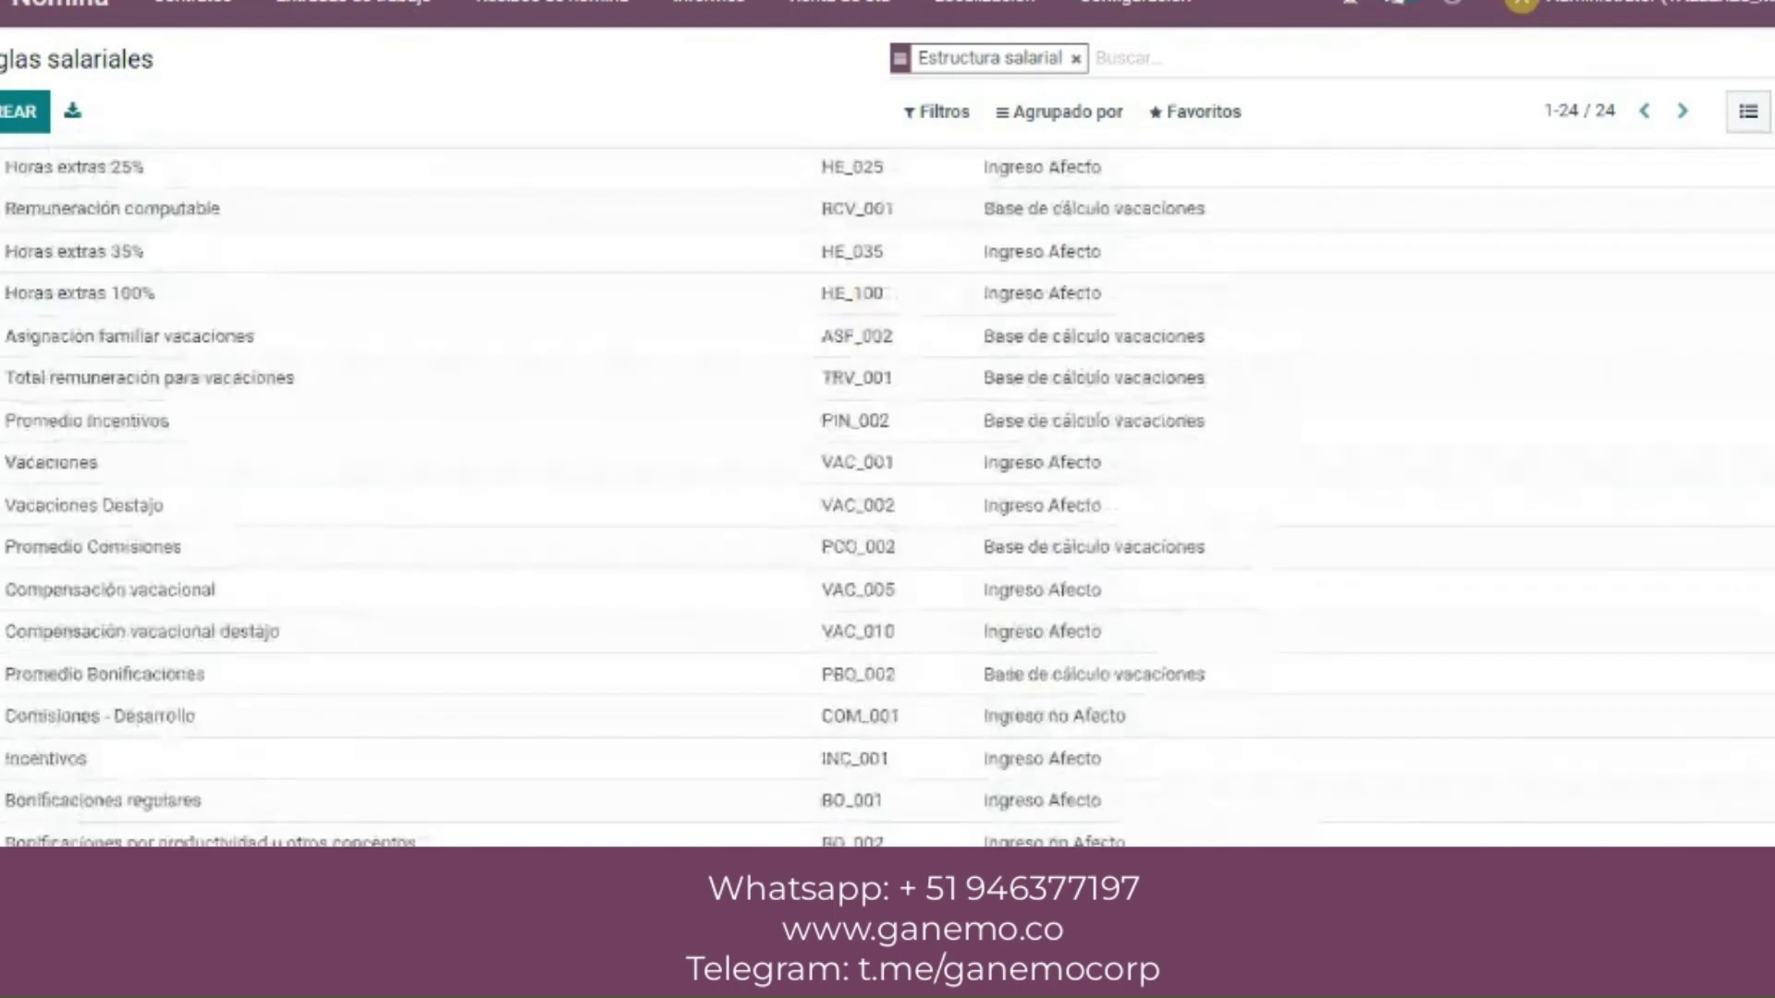
pyautogui.scroll(3, 967, 495)
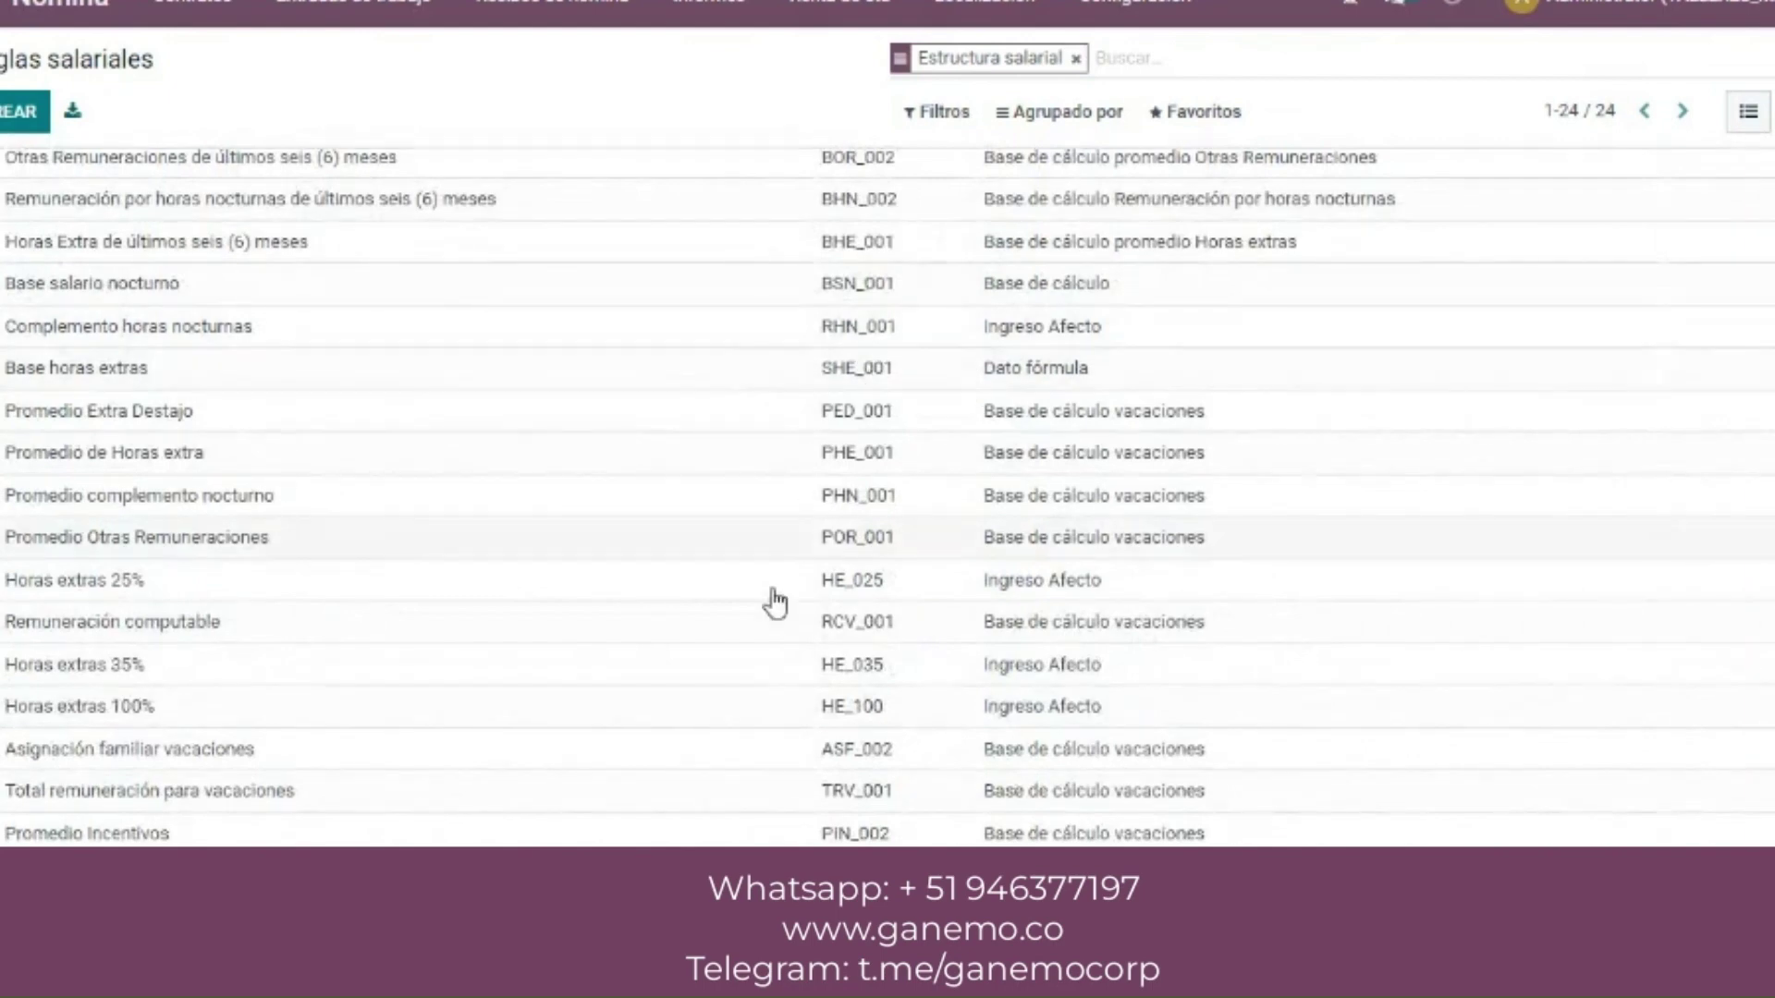
pyautogui.click(684, 590)
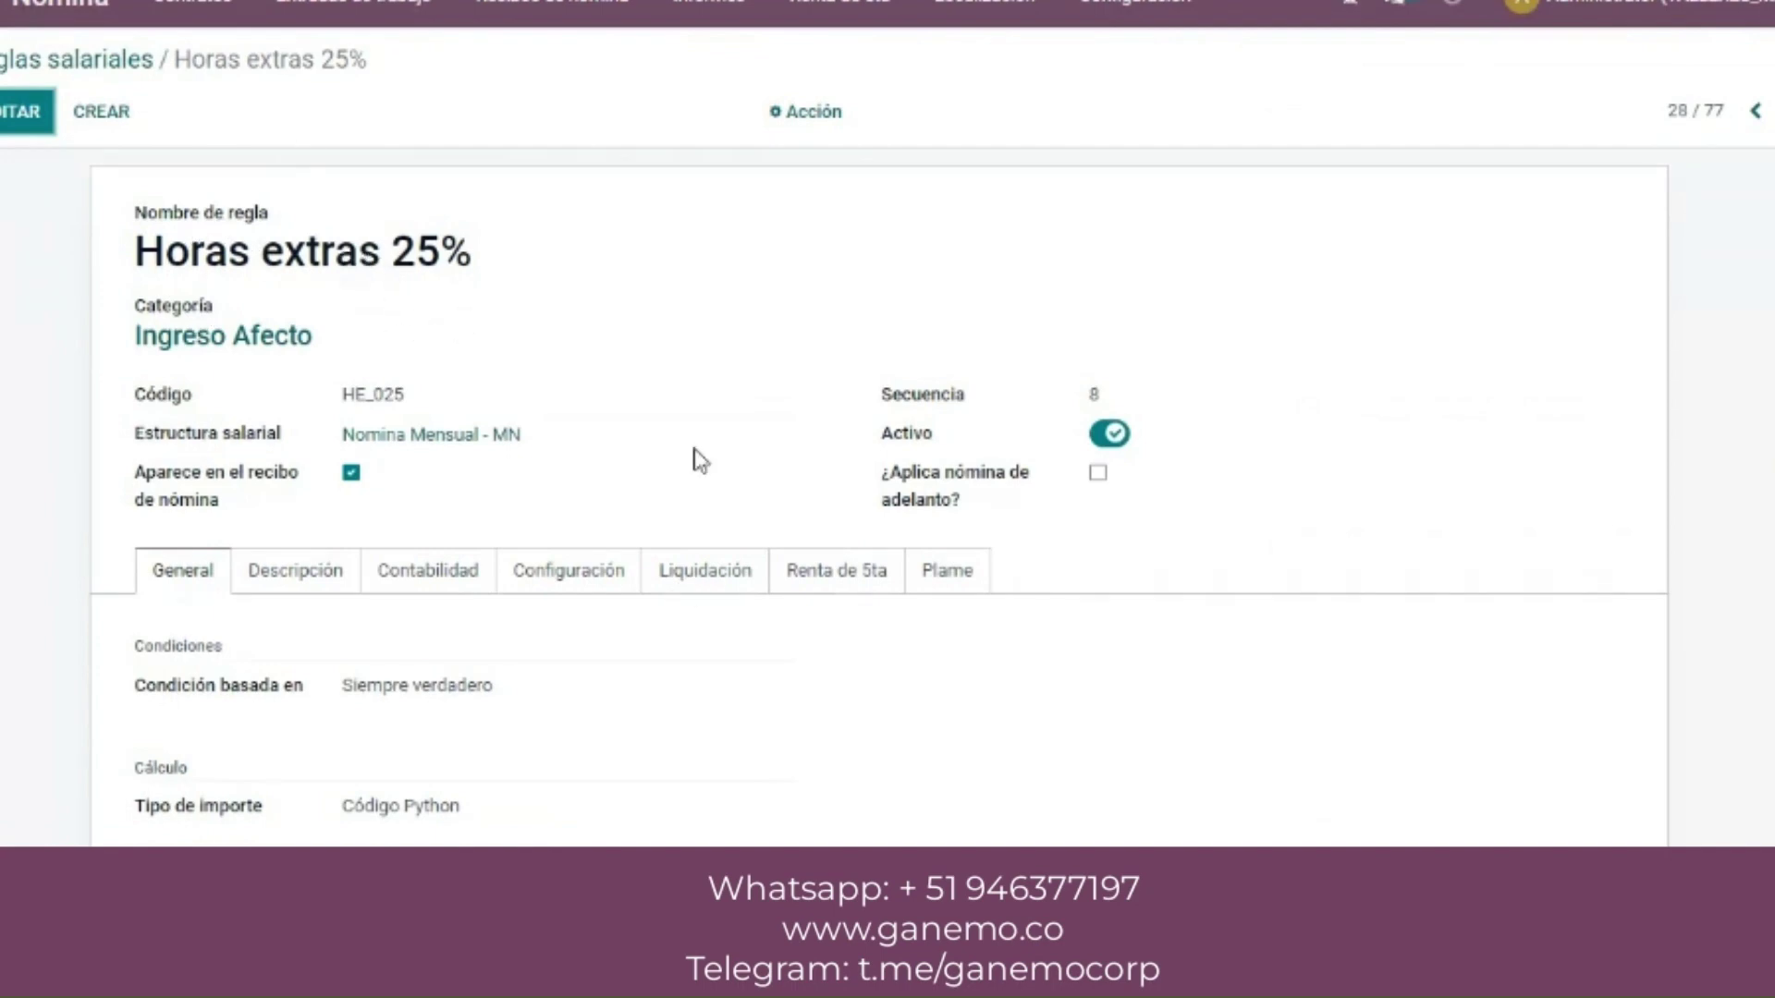
# - Remove Plame code 0105 from the Horas extras 25% salary rule and save the rule
pyautogui.click(966, 596)
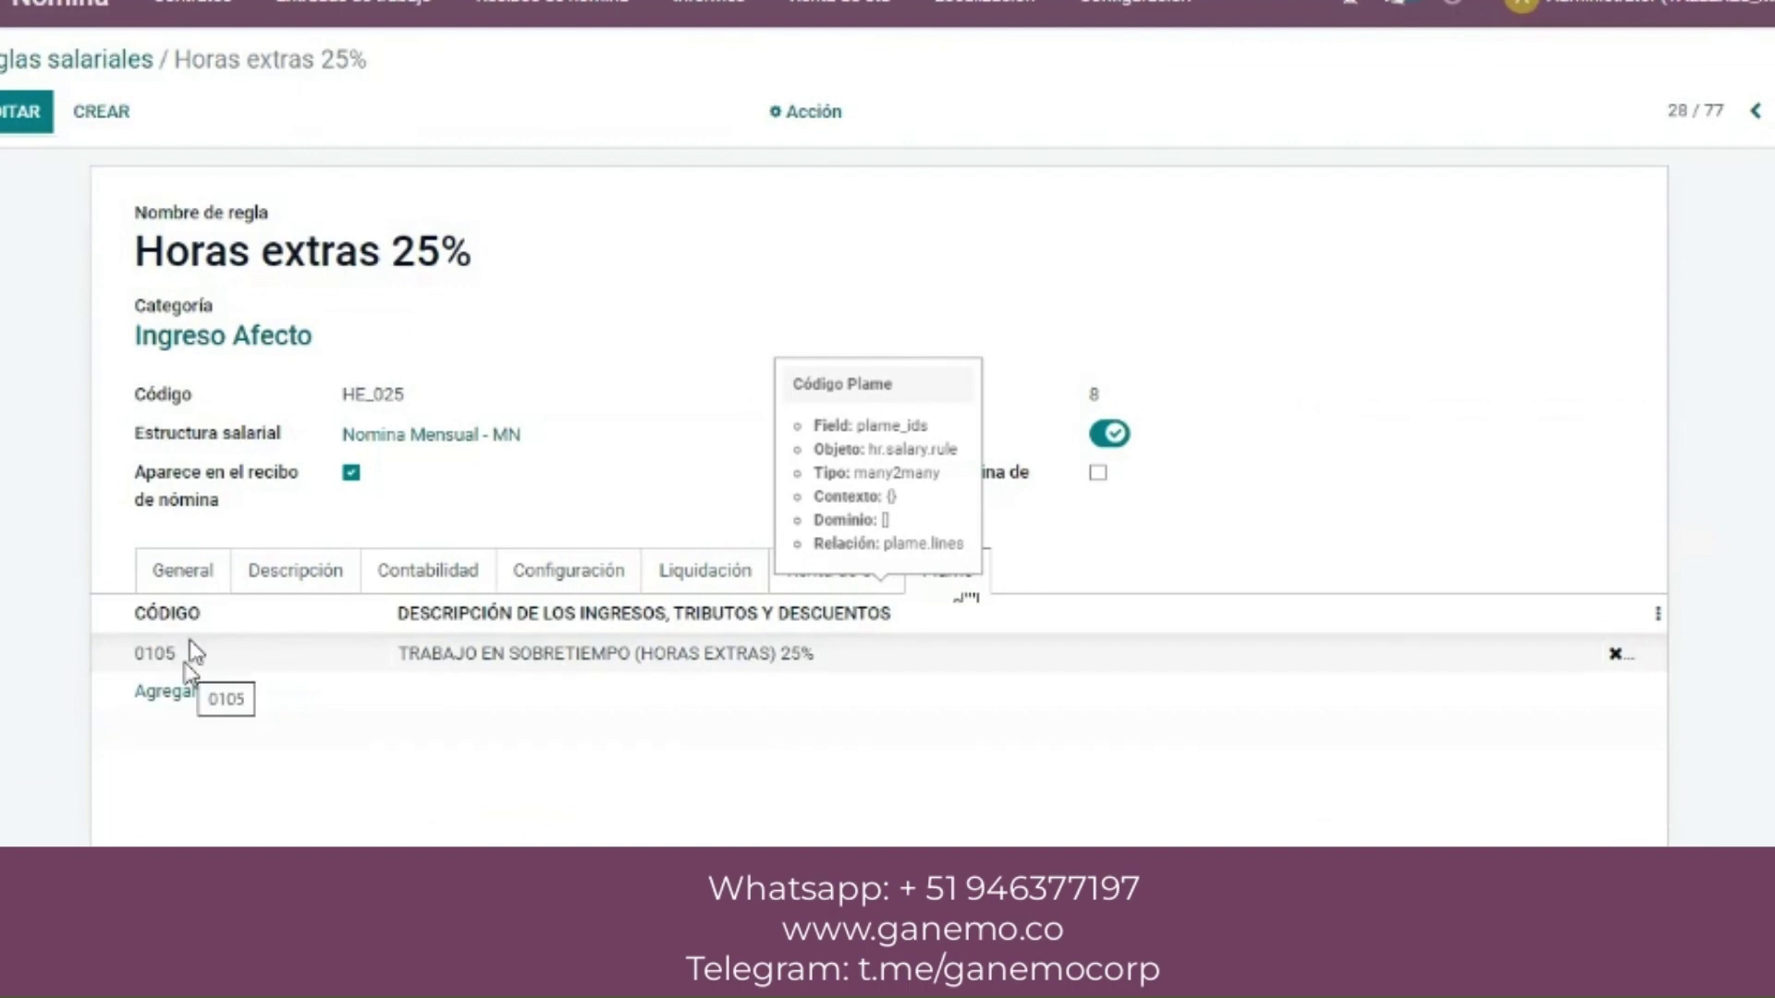
pyautogui.click(1615, 656)
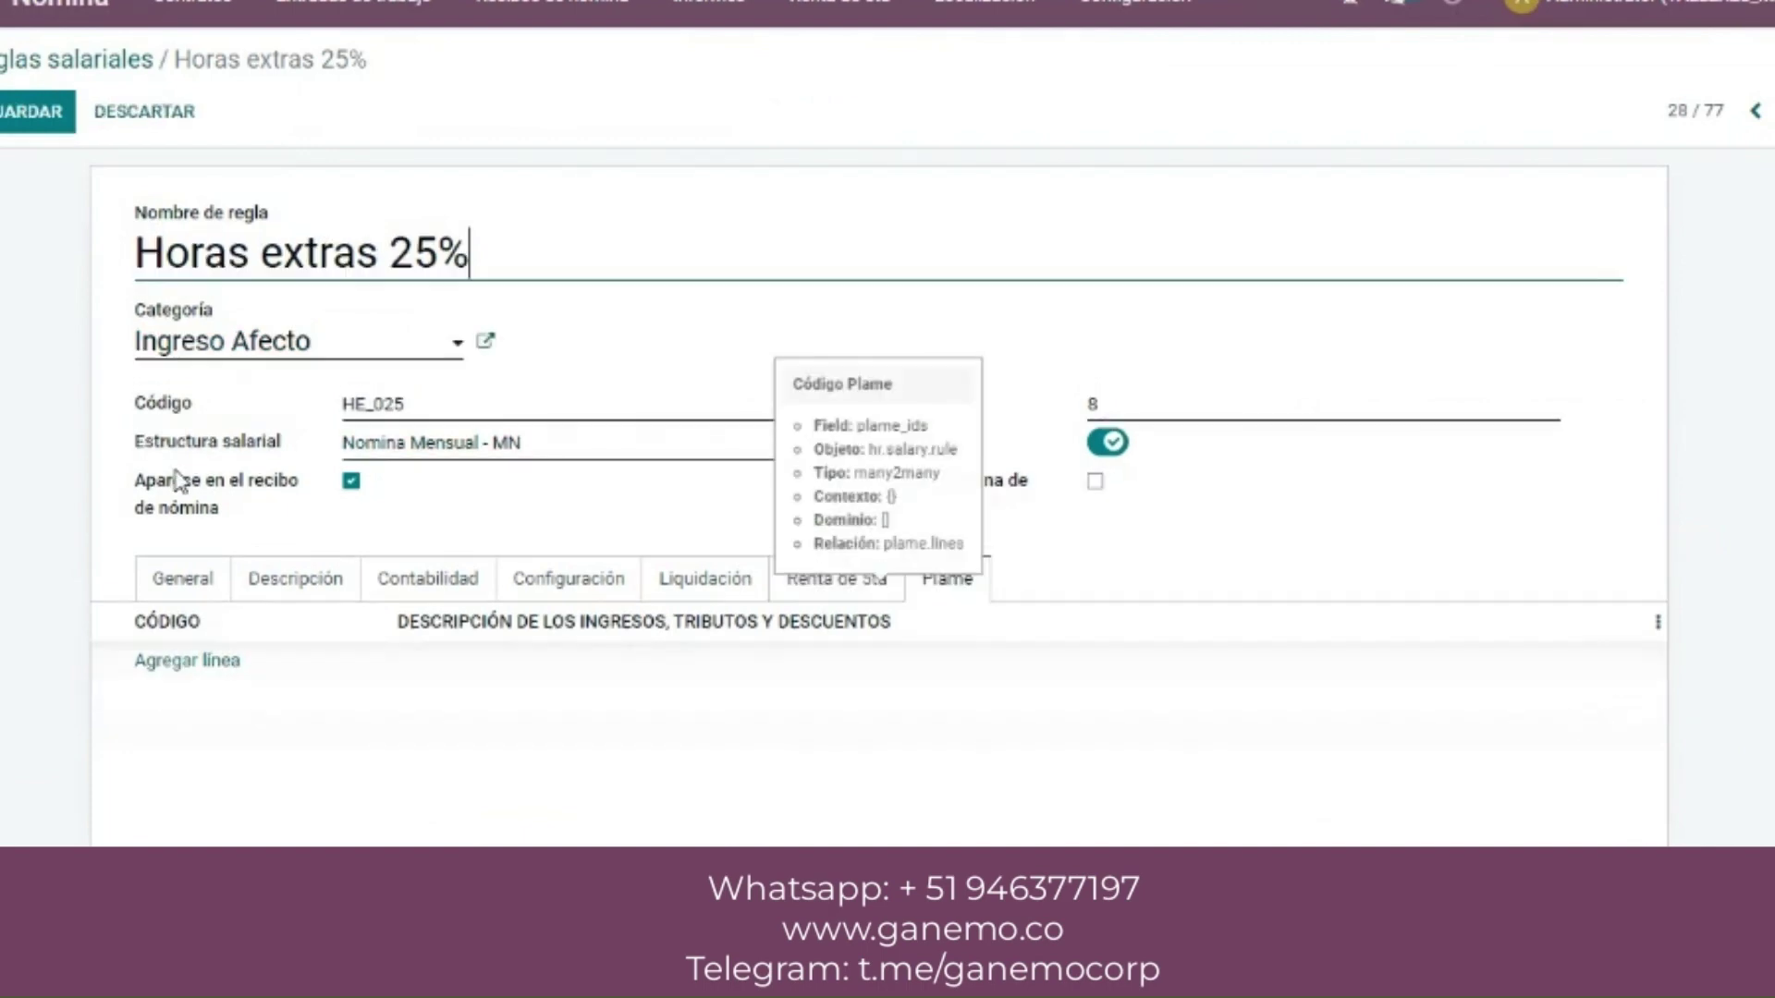
pyautogui.click(34, 115)
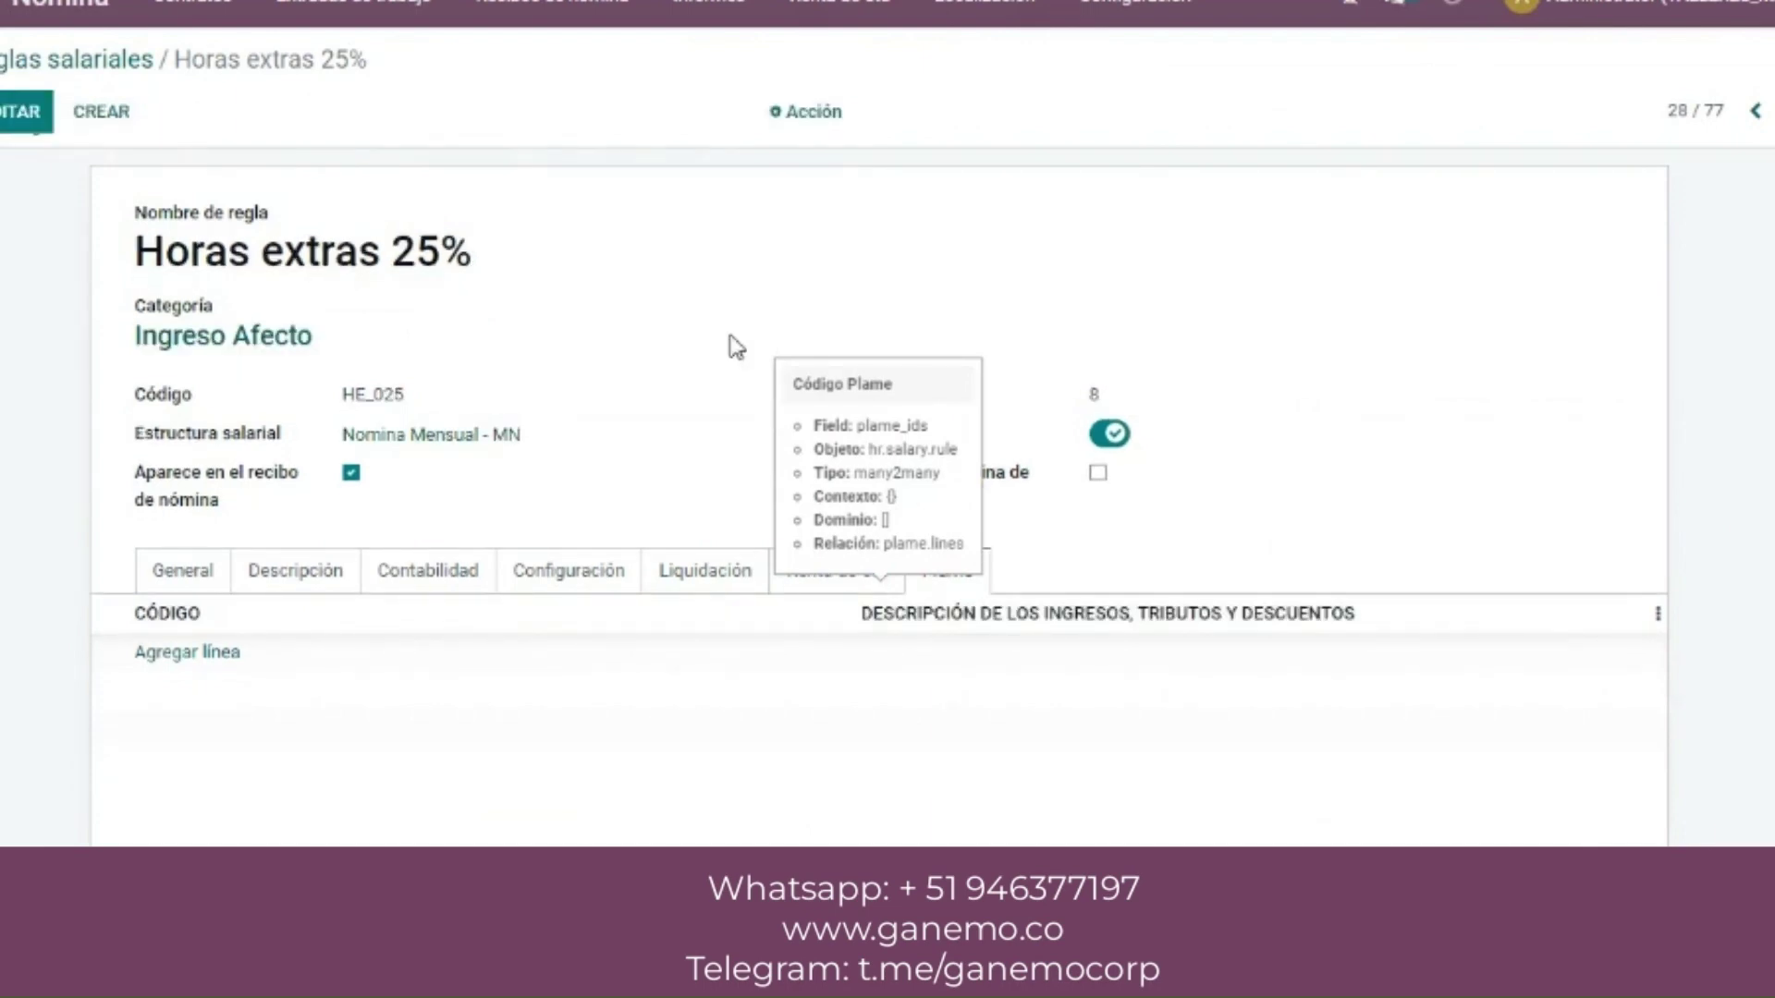
# - Search the Plame codes for "extra", add code 0105 TRABAJO EN SOBRETIEMPO (HORAS EXTRAS) 25% to the Horas extras 25% rule, and save
pyautogui.click(18, 115)
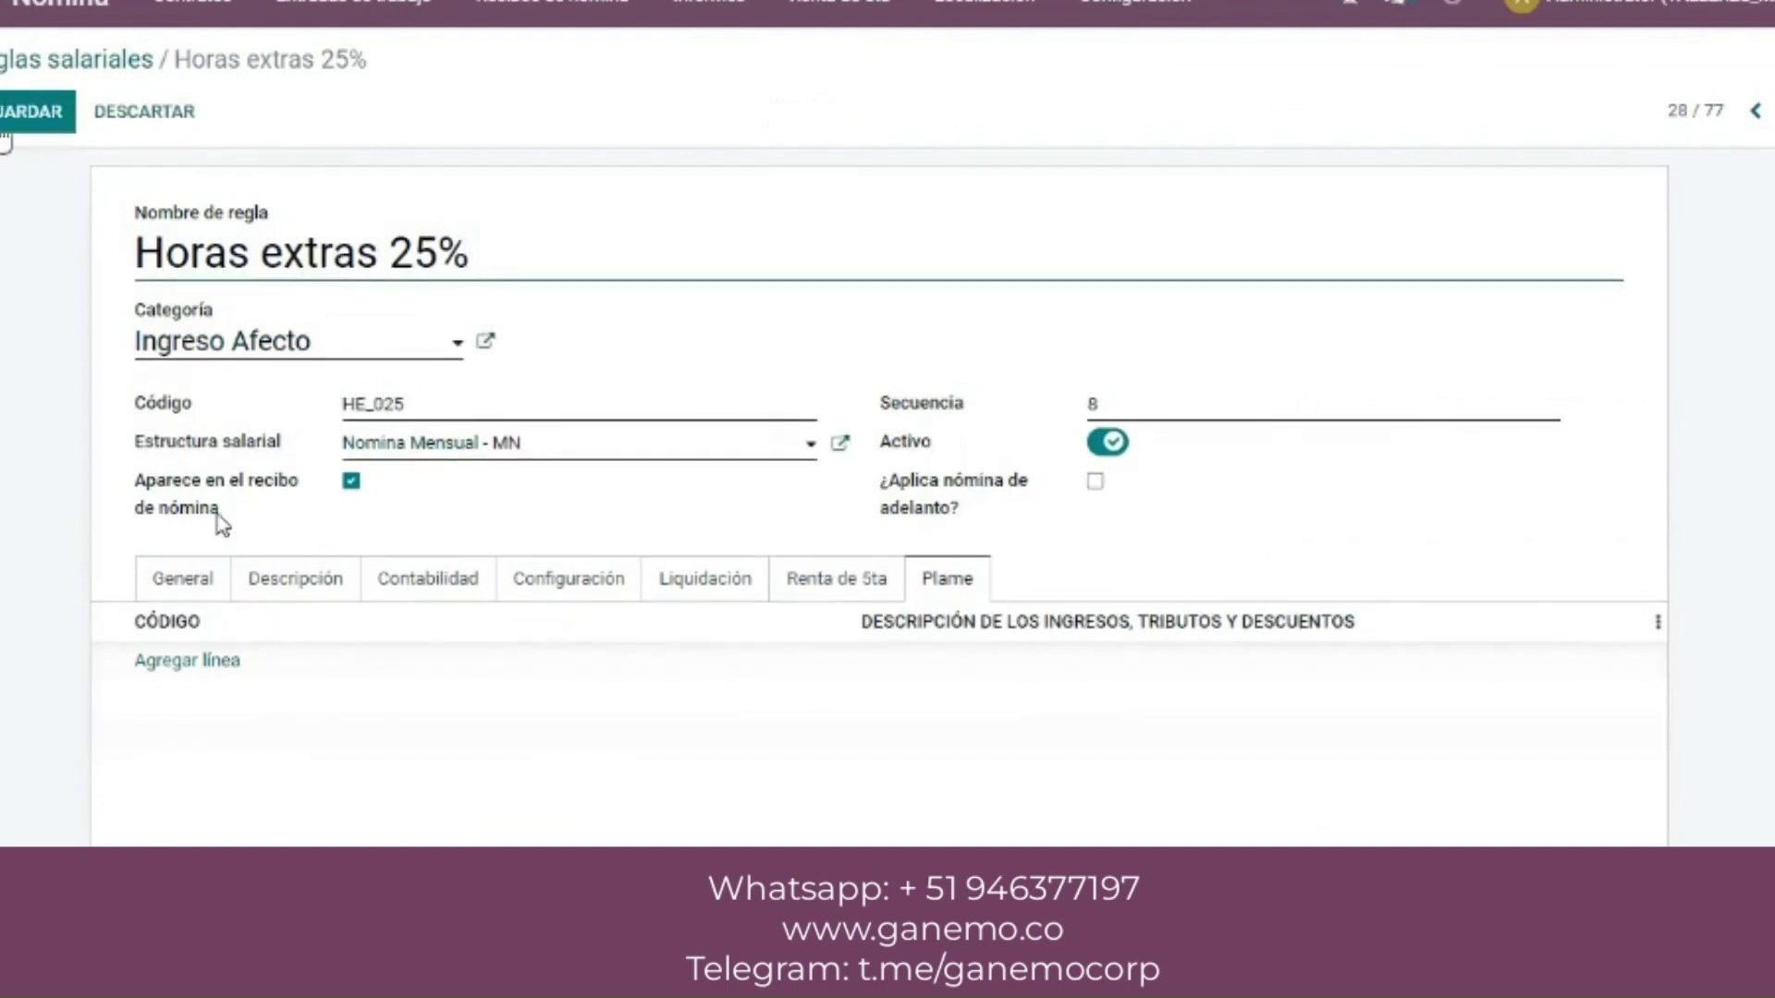
pyautogui.click(190, 662)
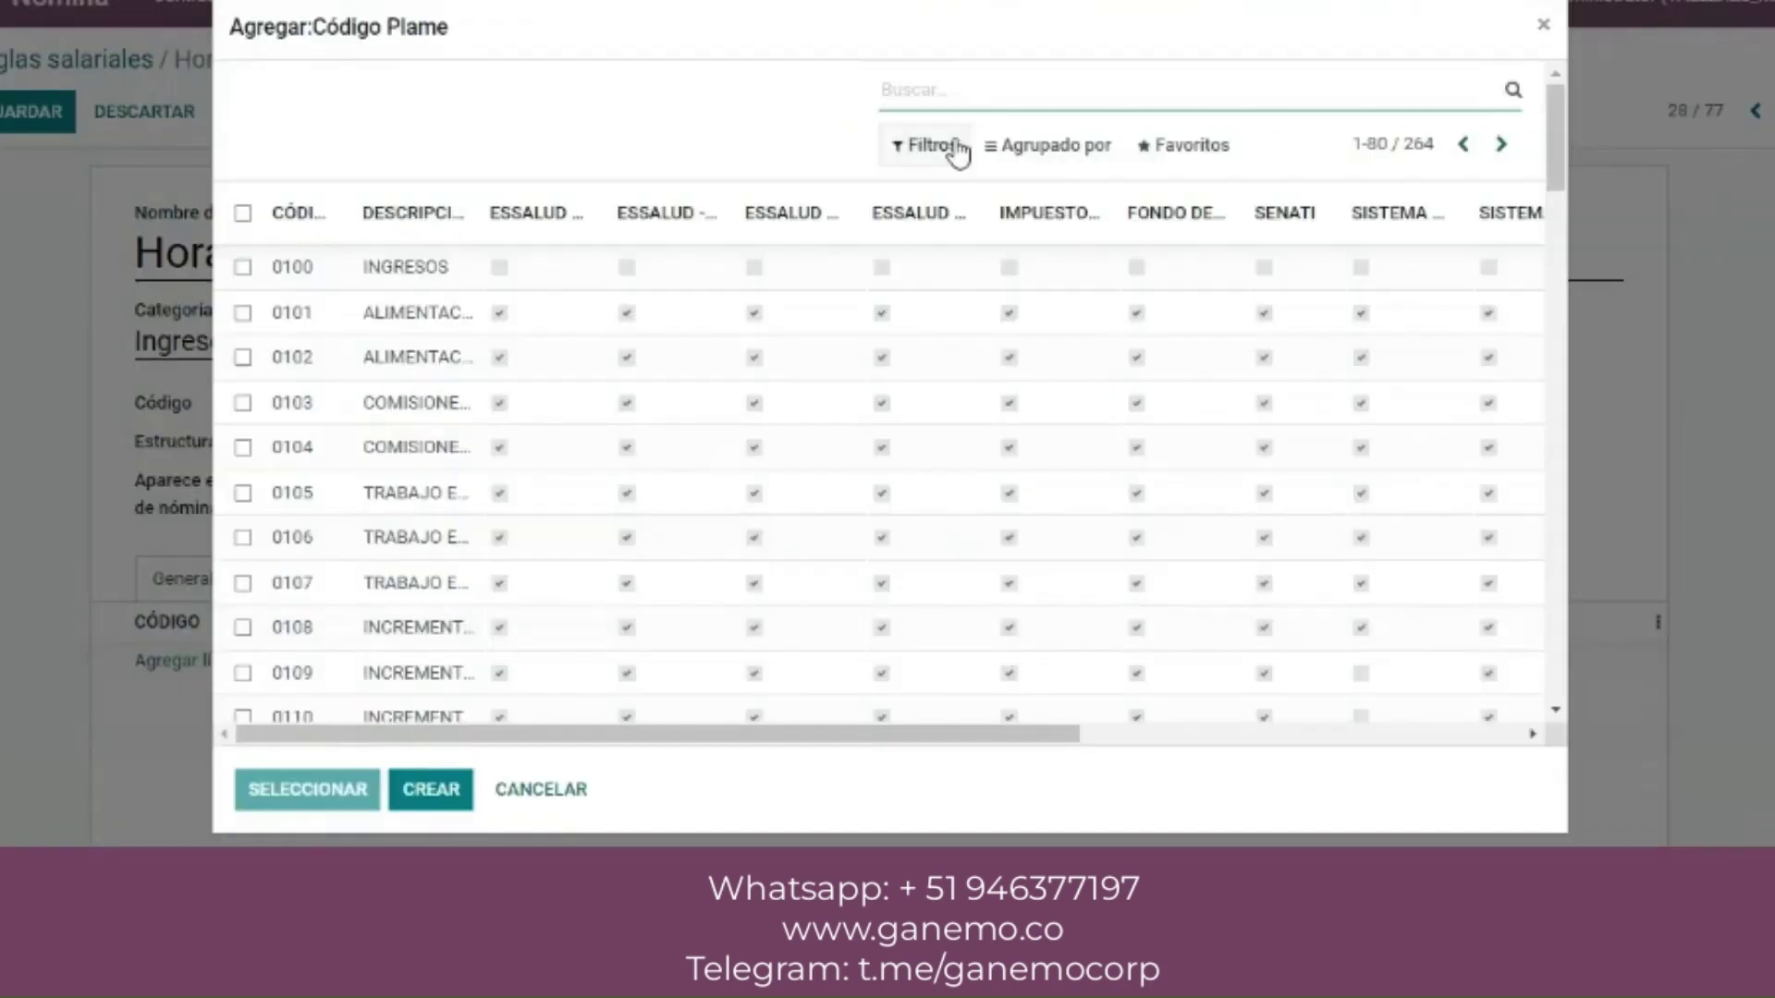
pyautogui.write('extra')
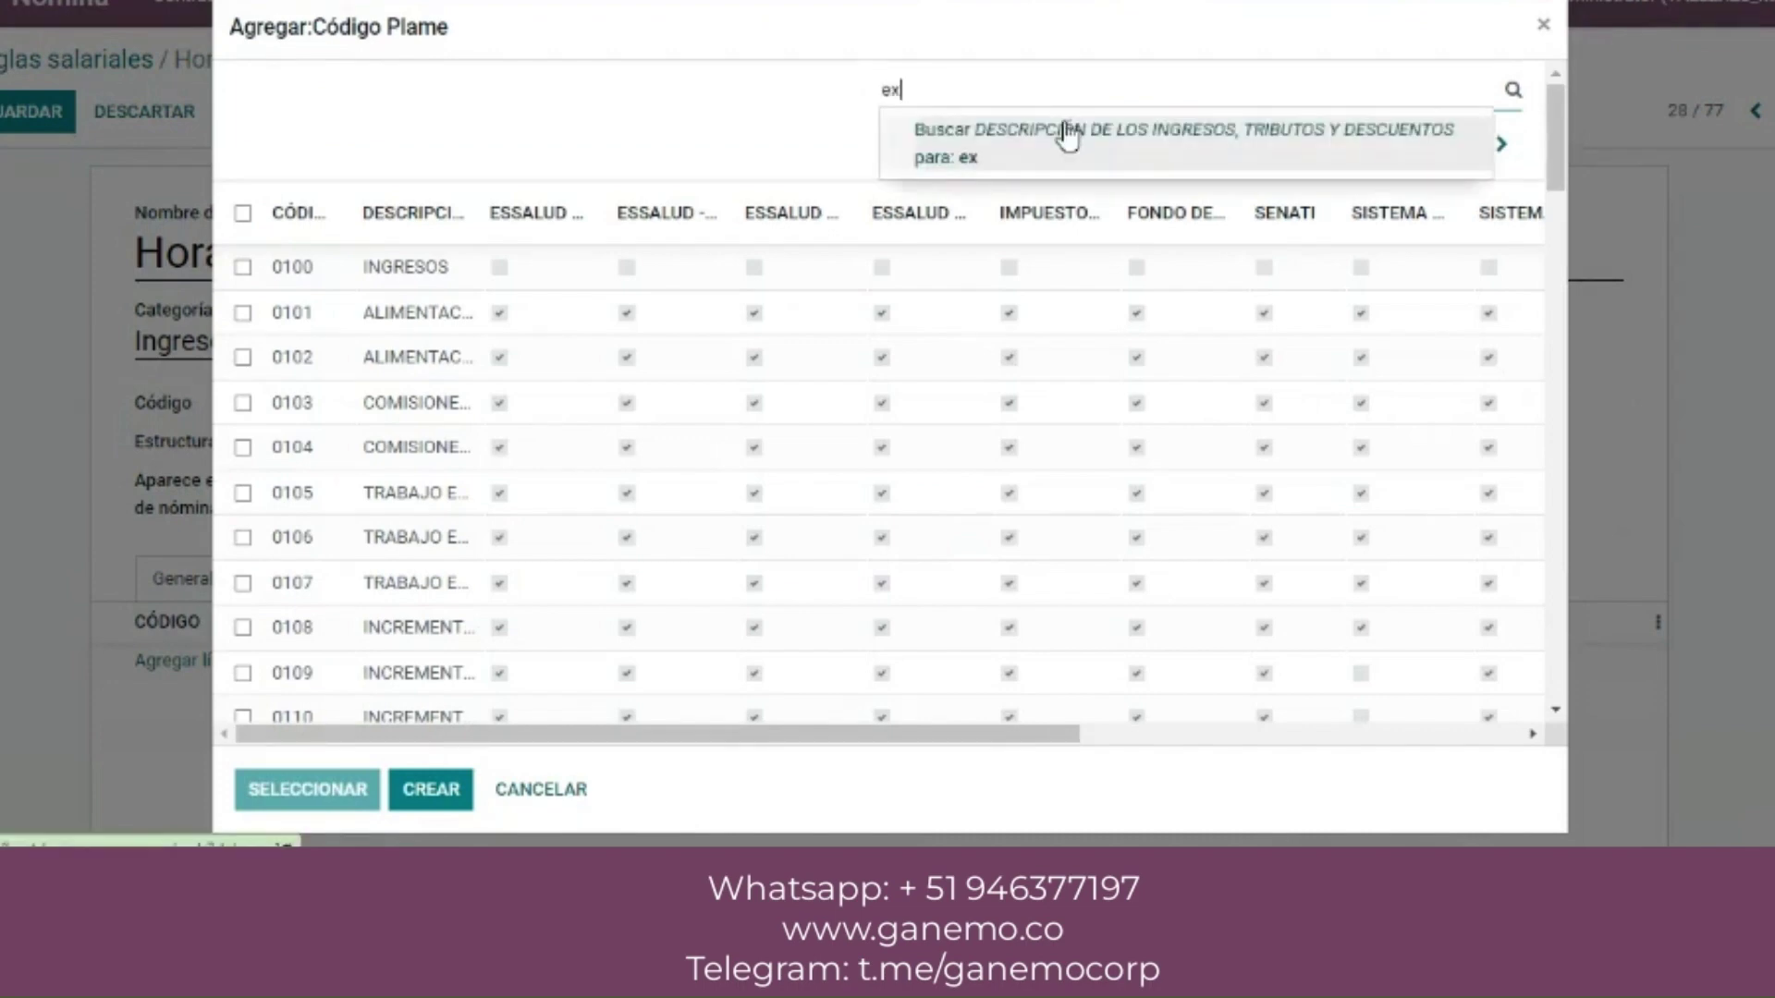
pyautogui.press('Return')
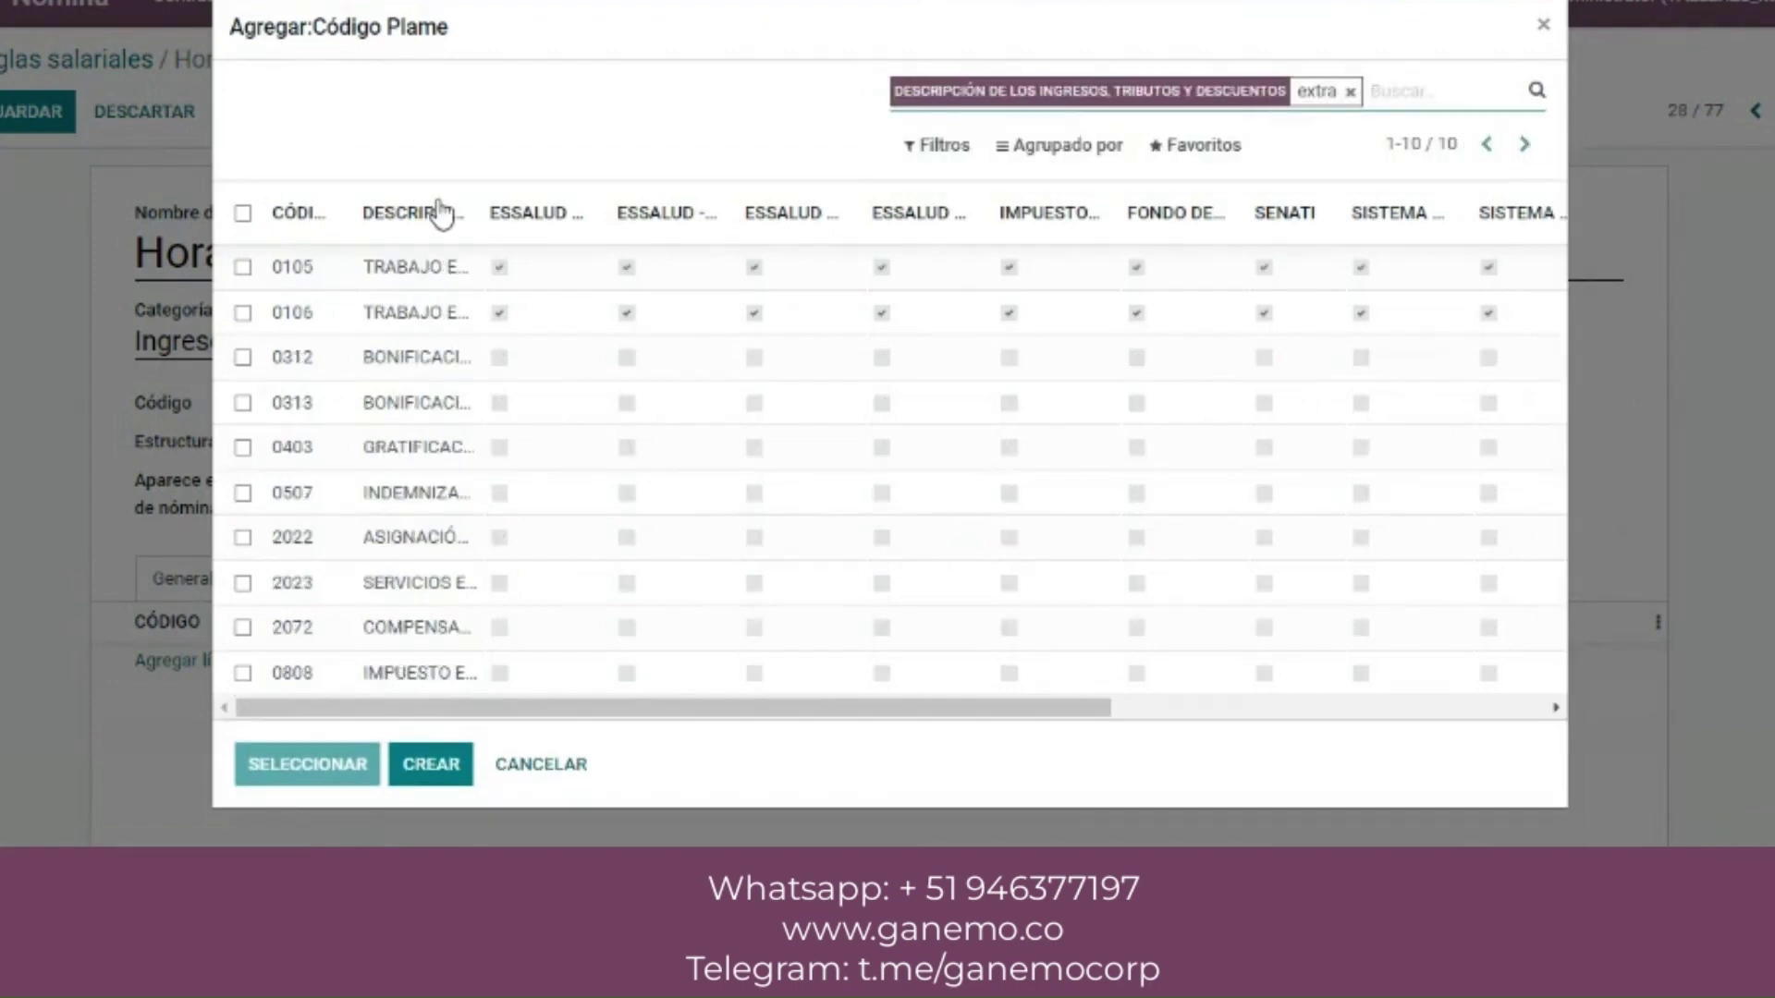
pyautogui.moveTo(475, 215); pyautogui.dragTo(1038, 221)
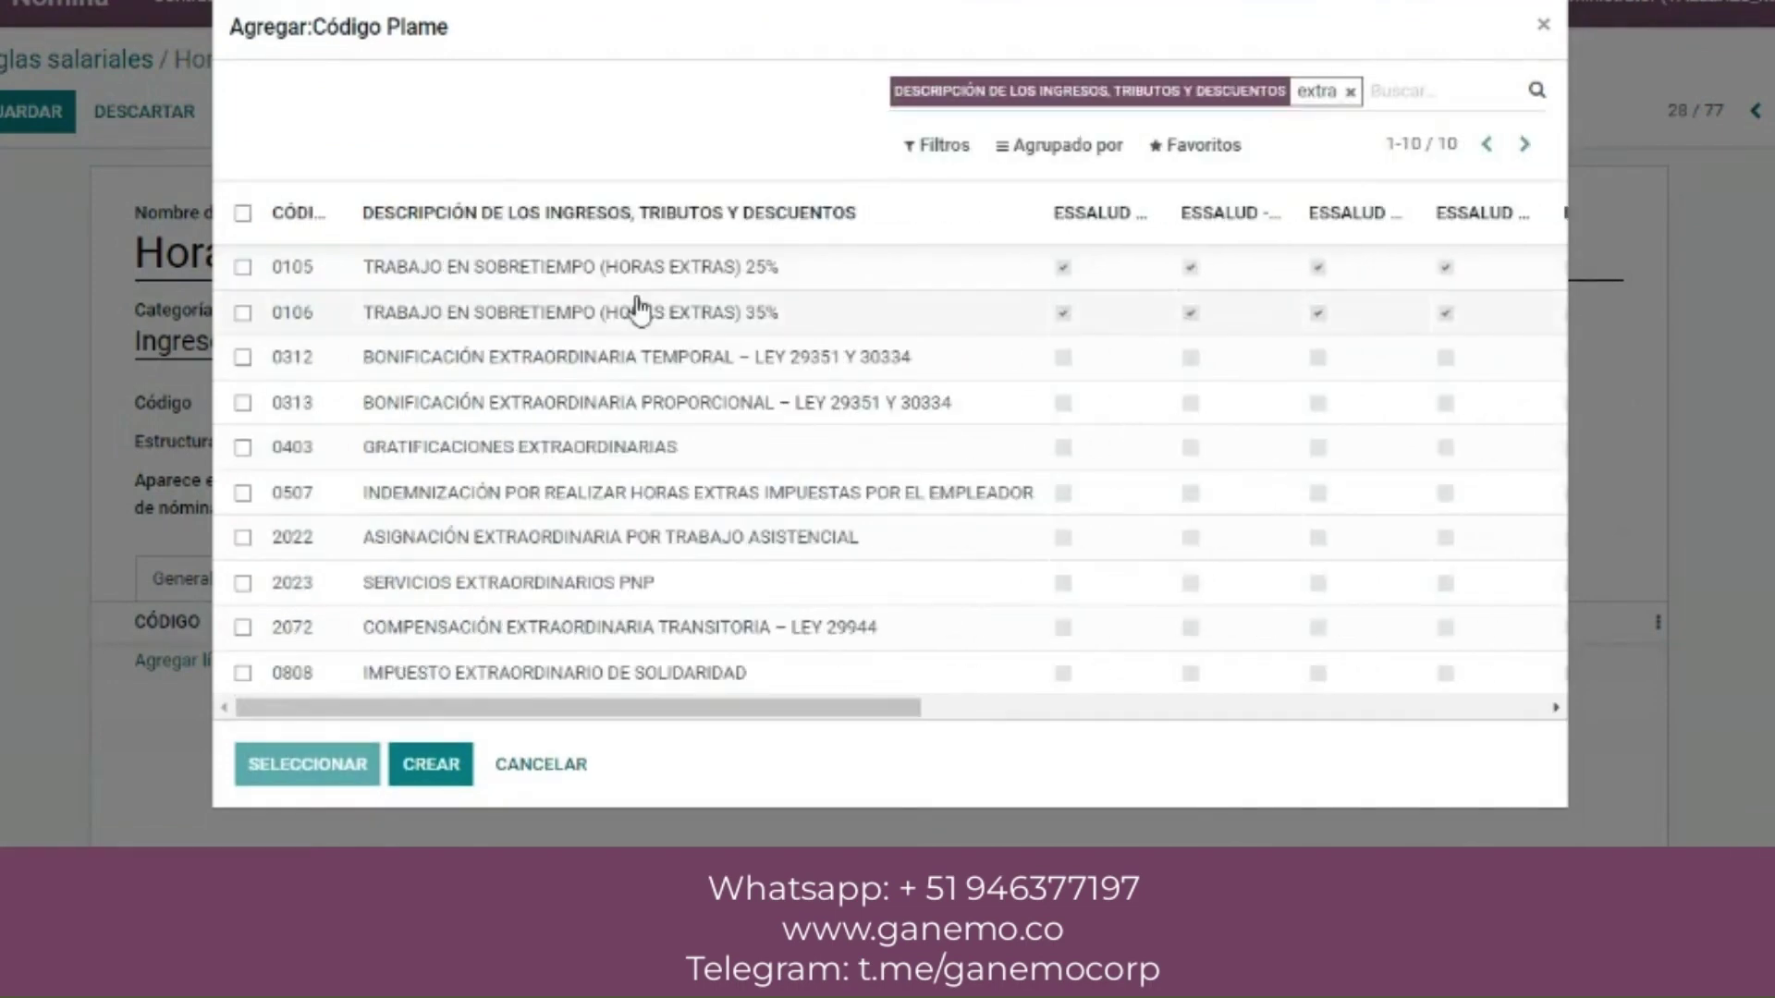
pyautogui.moveTo(472, 277); pyautogui.dragTo(770, 267)
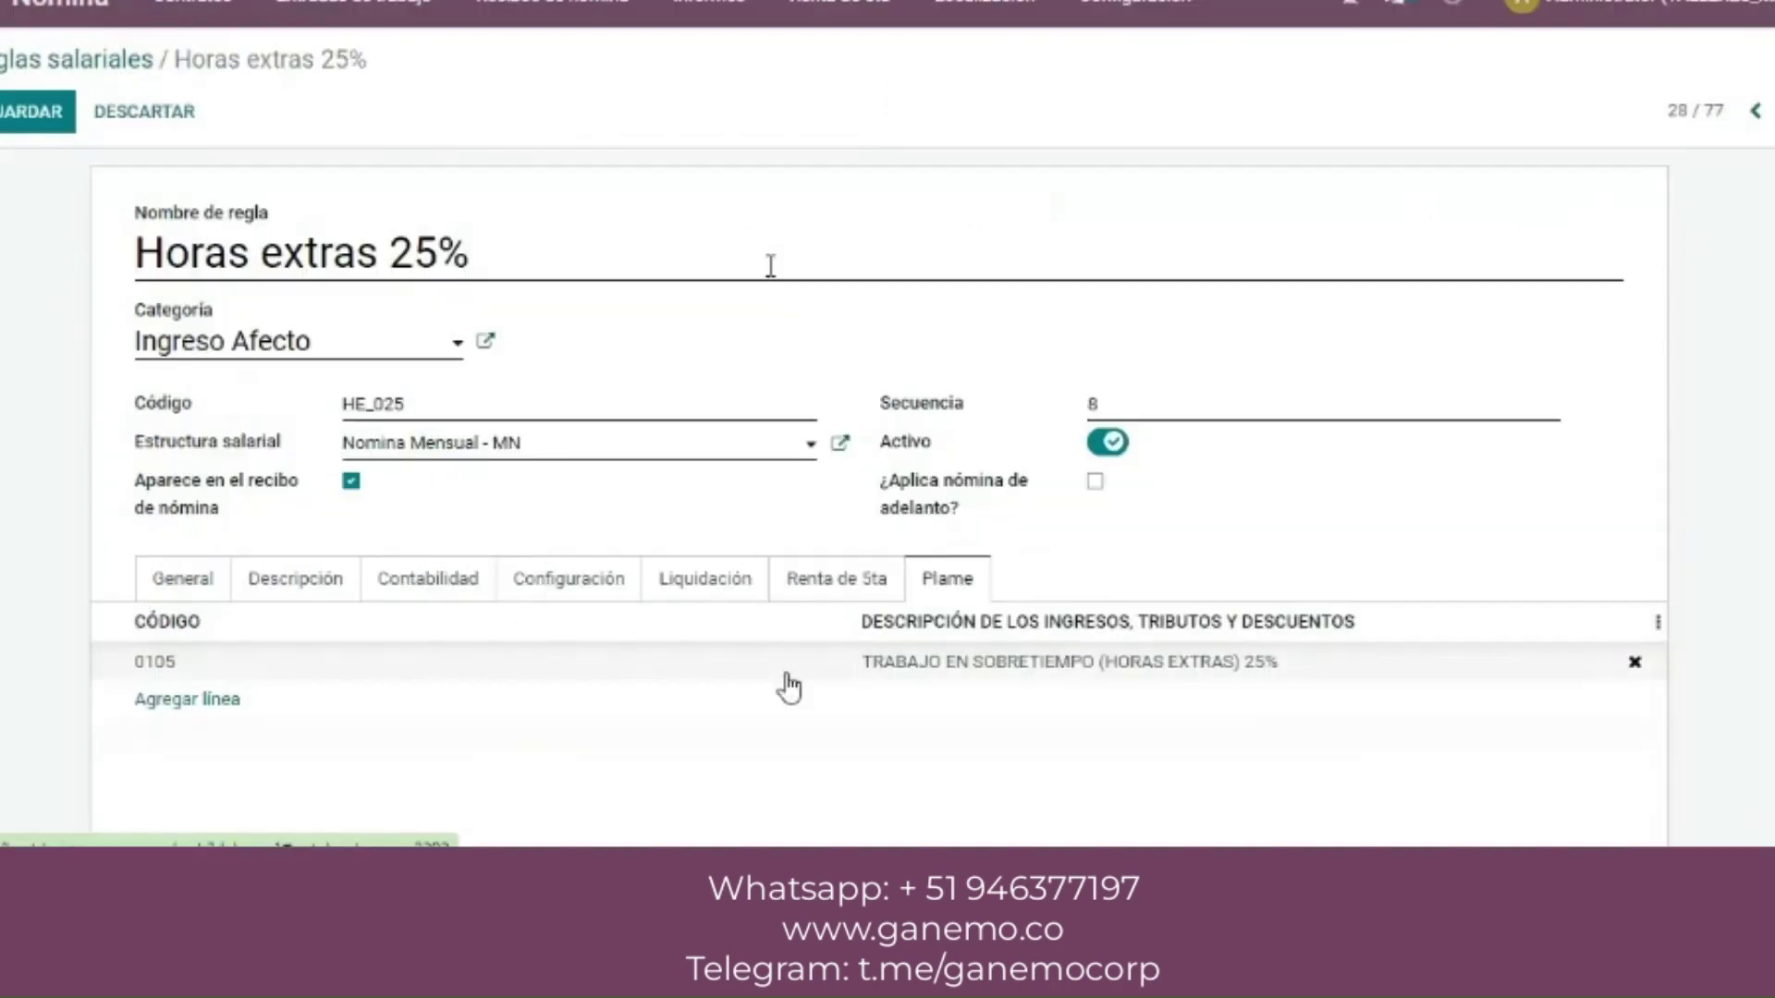
pyautogui.click(37, 116)
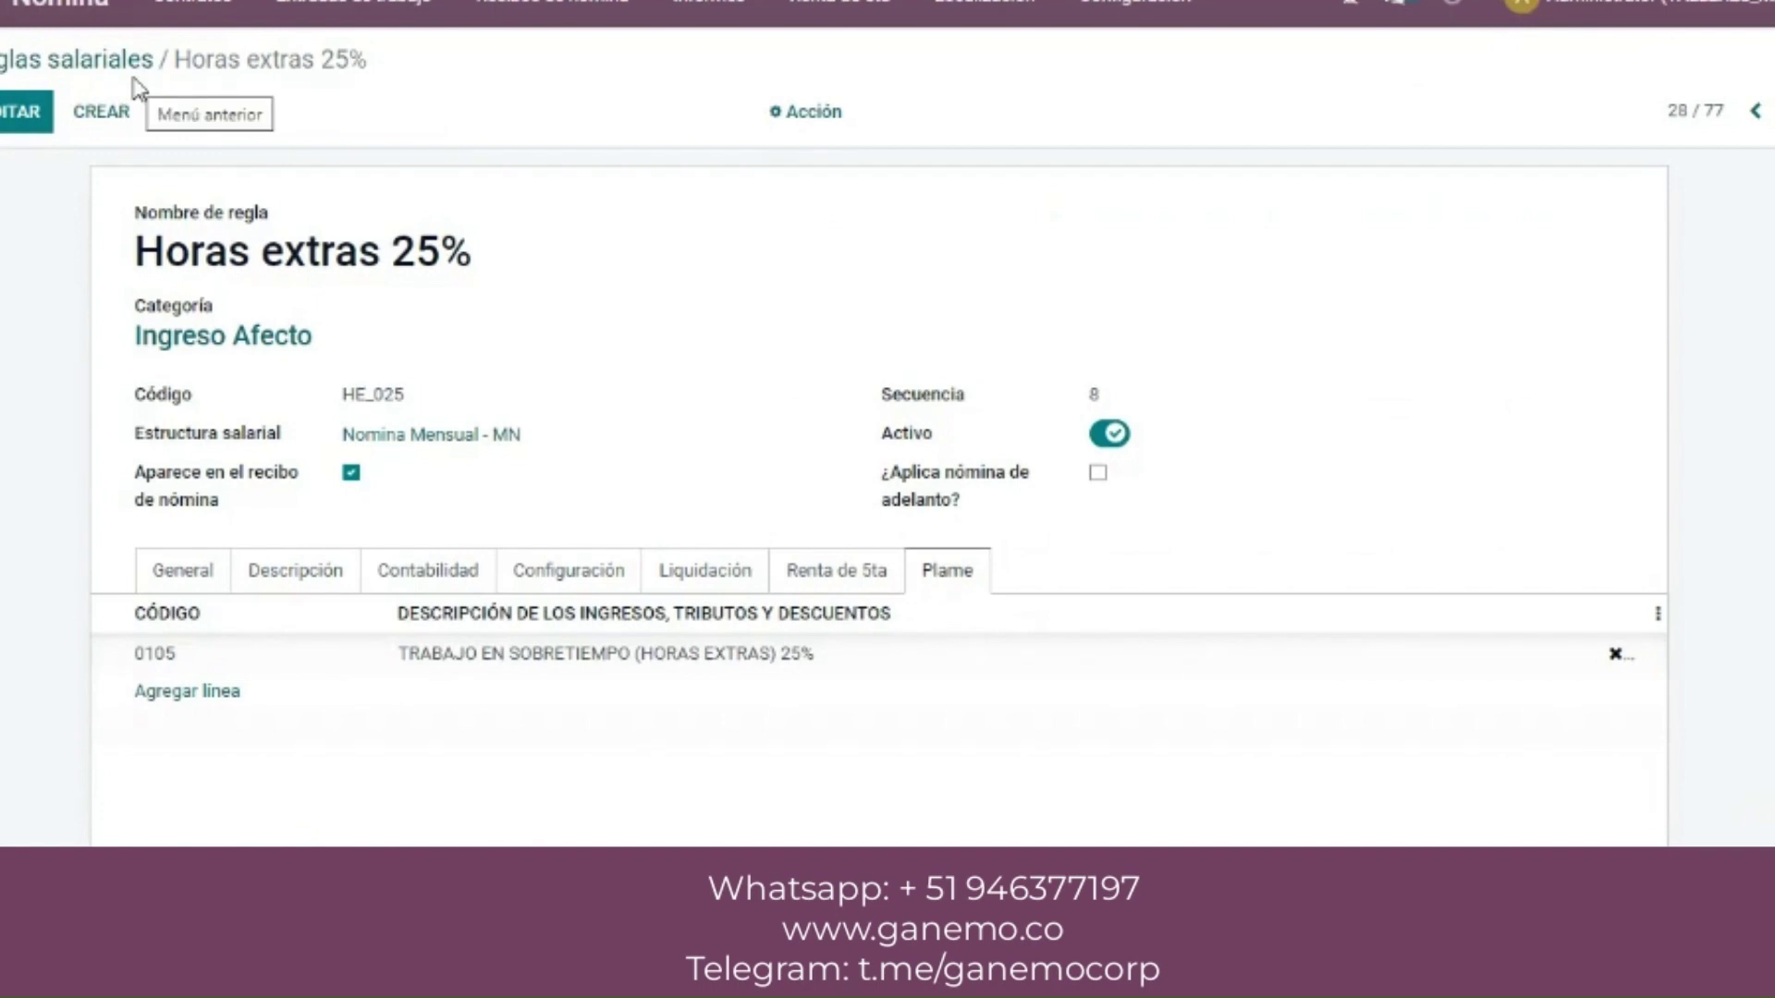
# - Open the Remuneración Básica rule, RB_001, and examine the details of its assigned Plame code
pyautogui.click(72, 68)
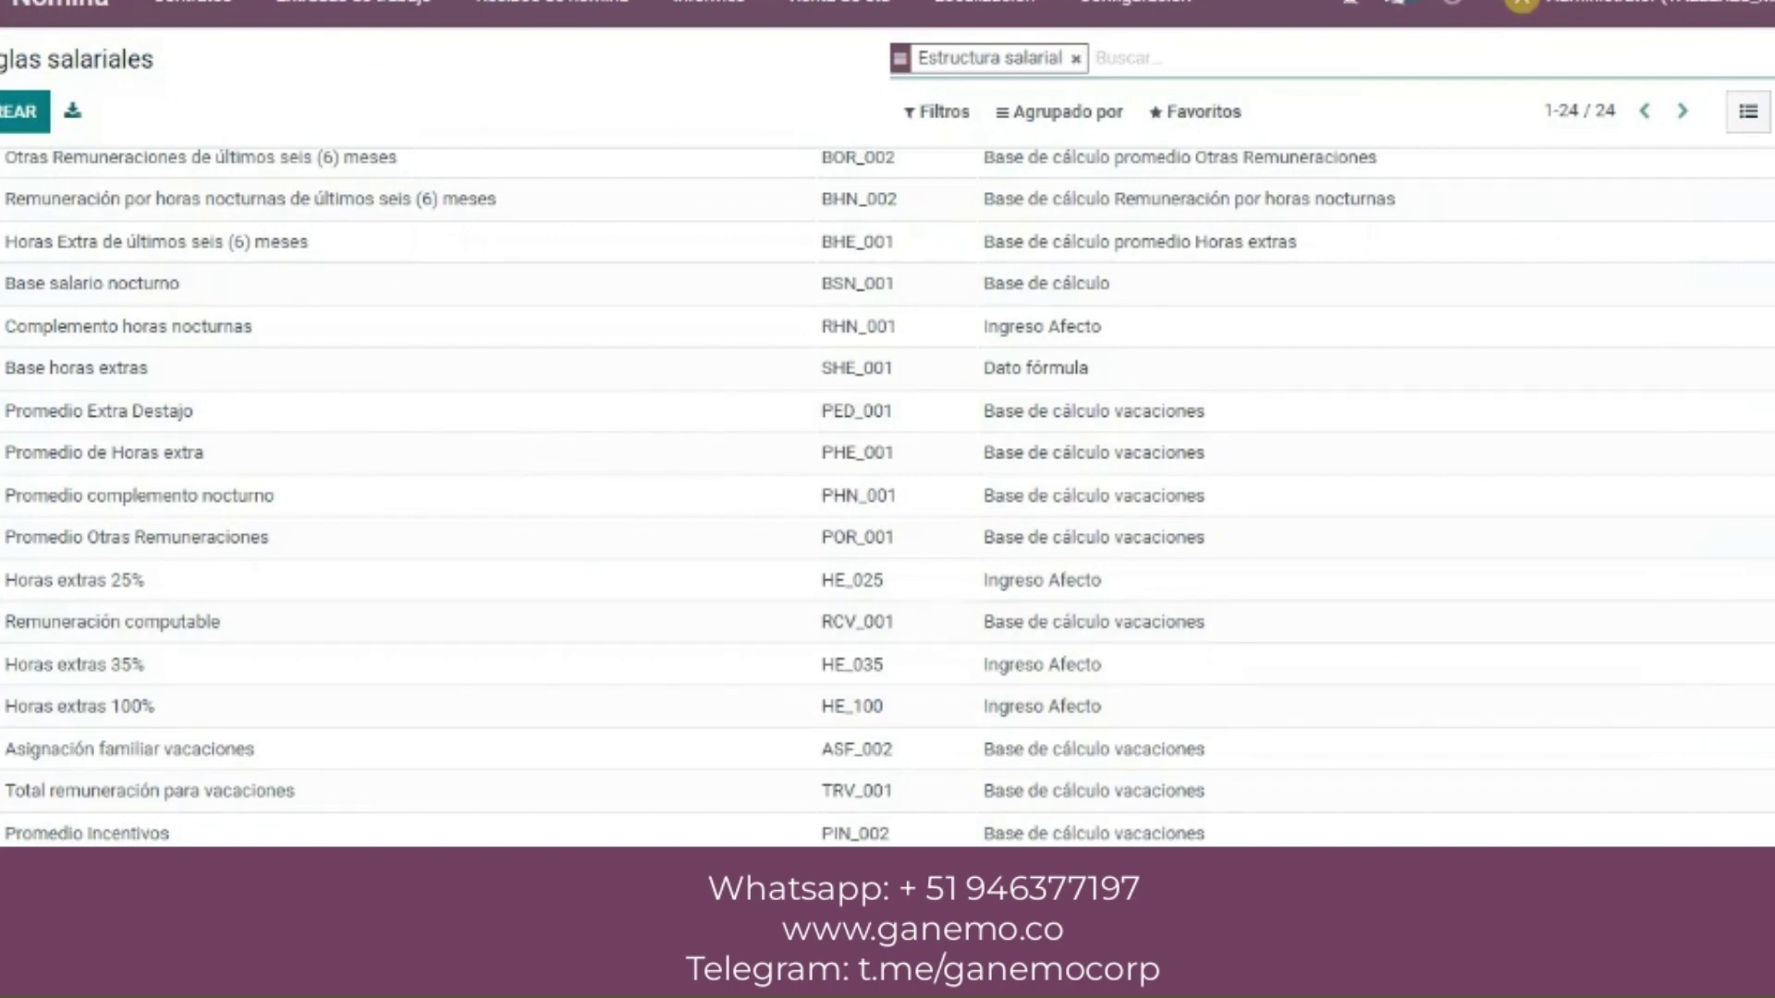
pyautogui.scroll(5, 1360, 647)
pyautogui.scroll(6, 1361, 647)
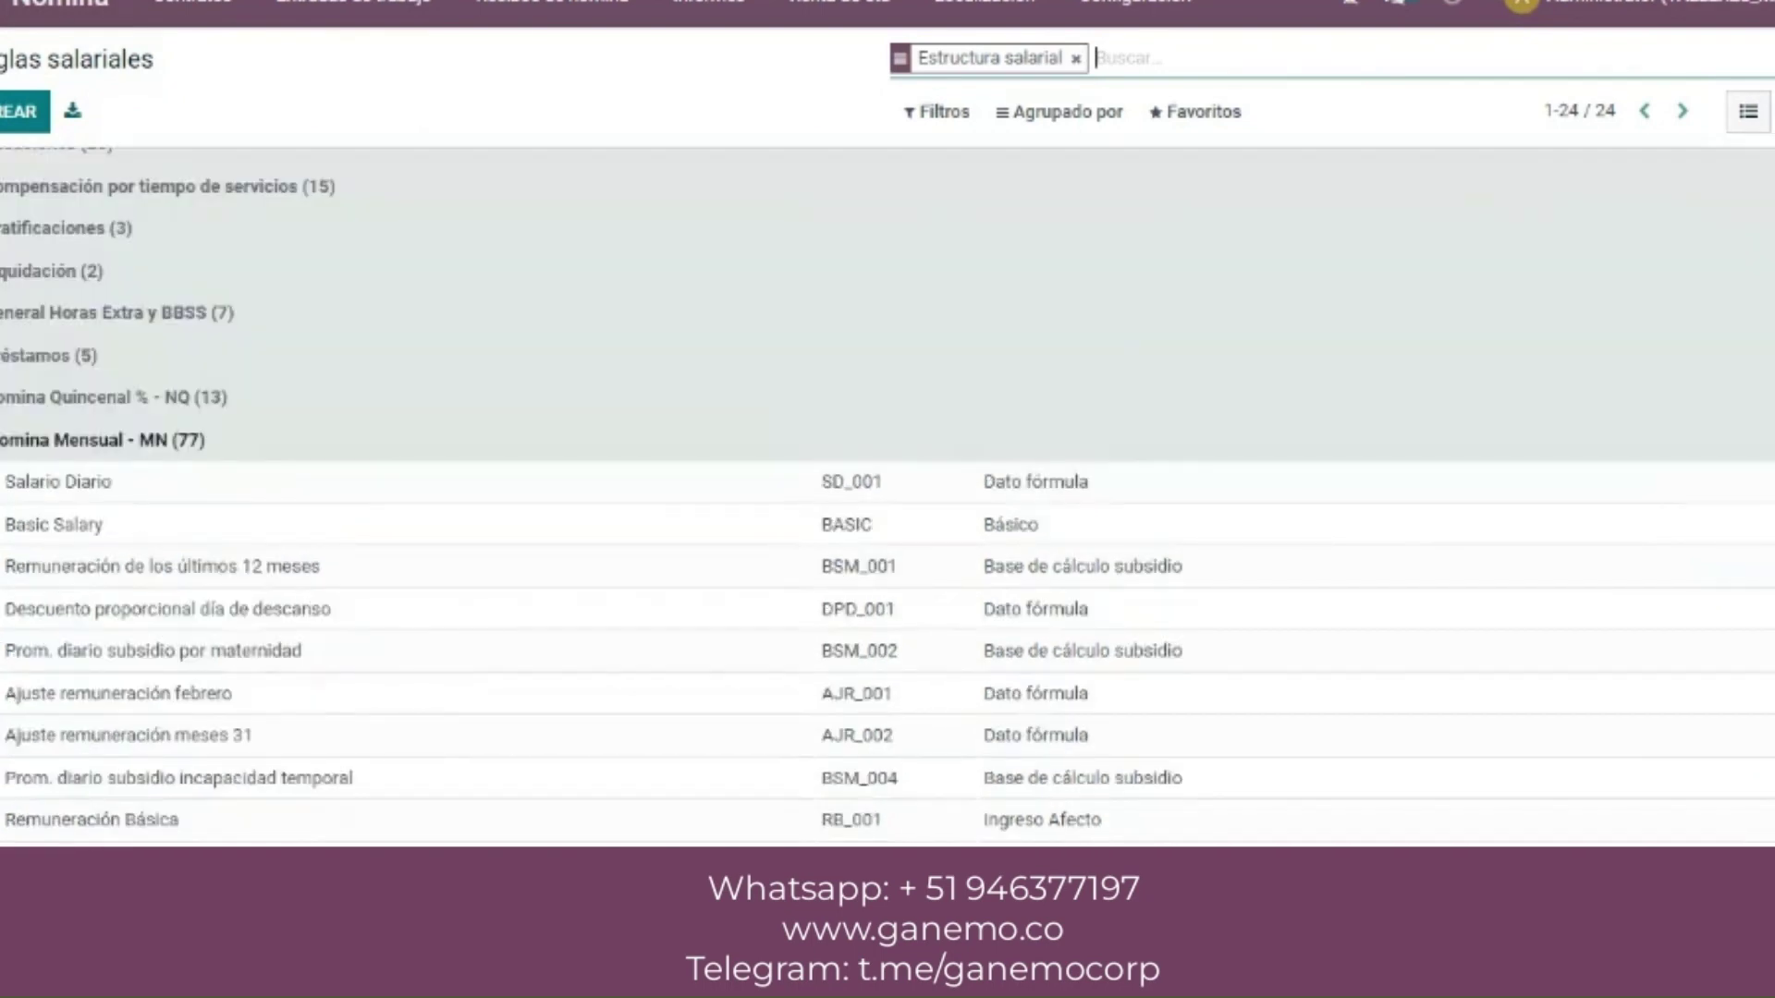
pyautogui.scroll(-3, 887, 499)
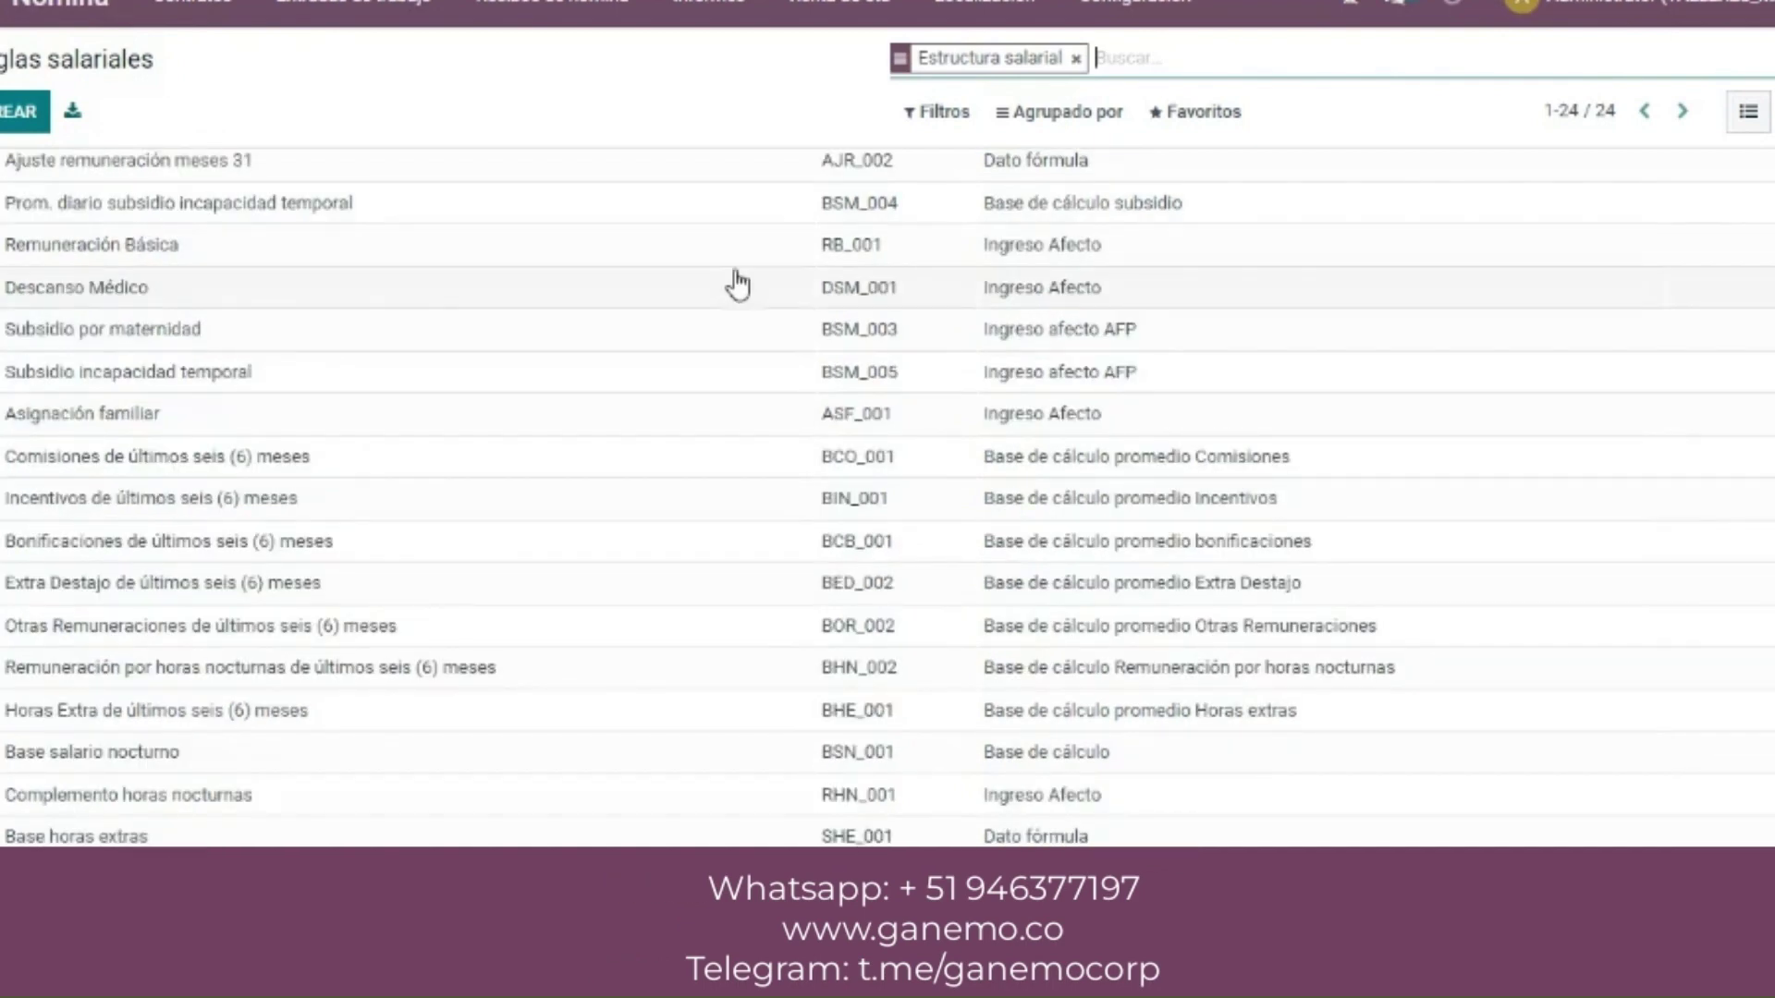
pyautogui.click(684, 247)
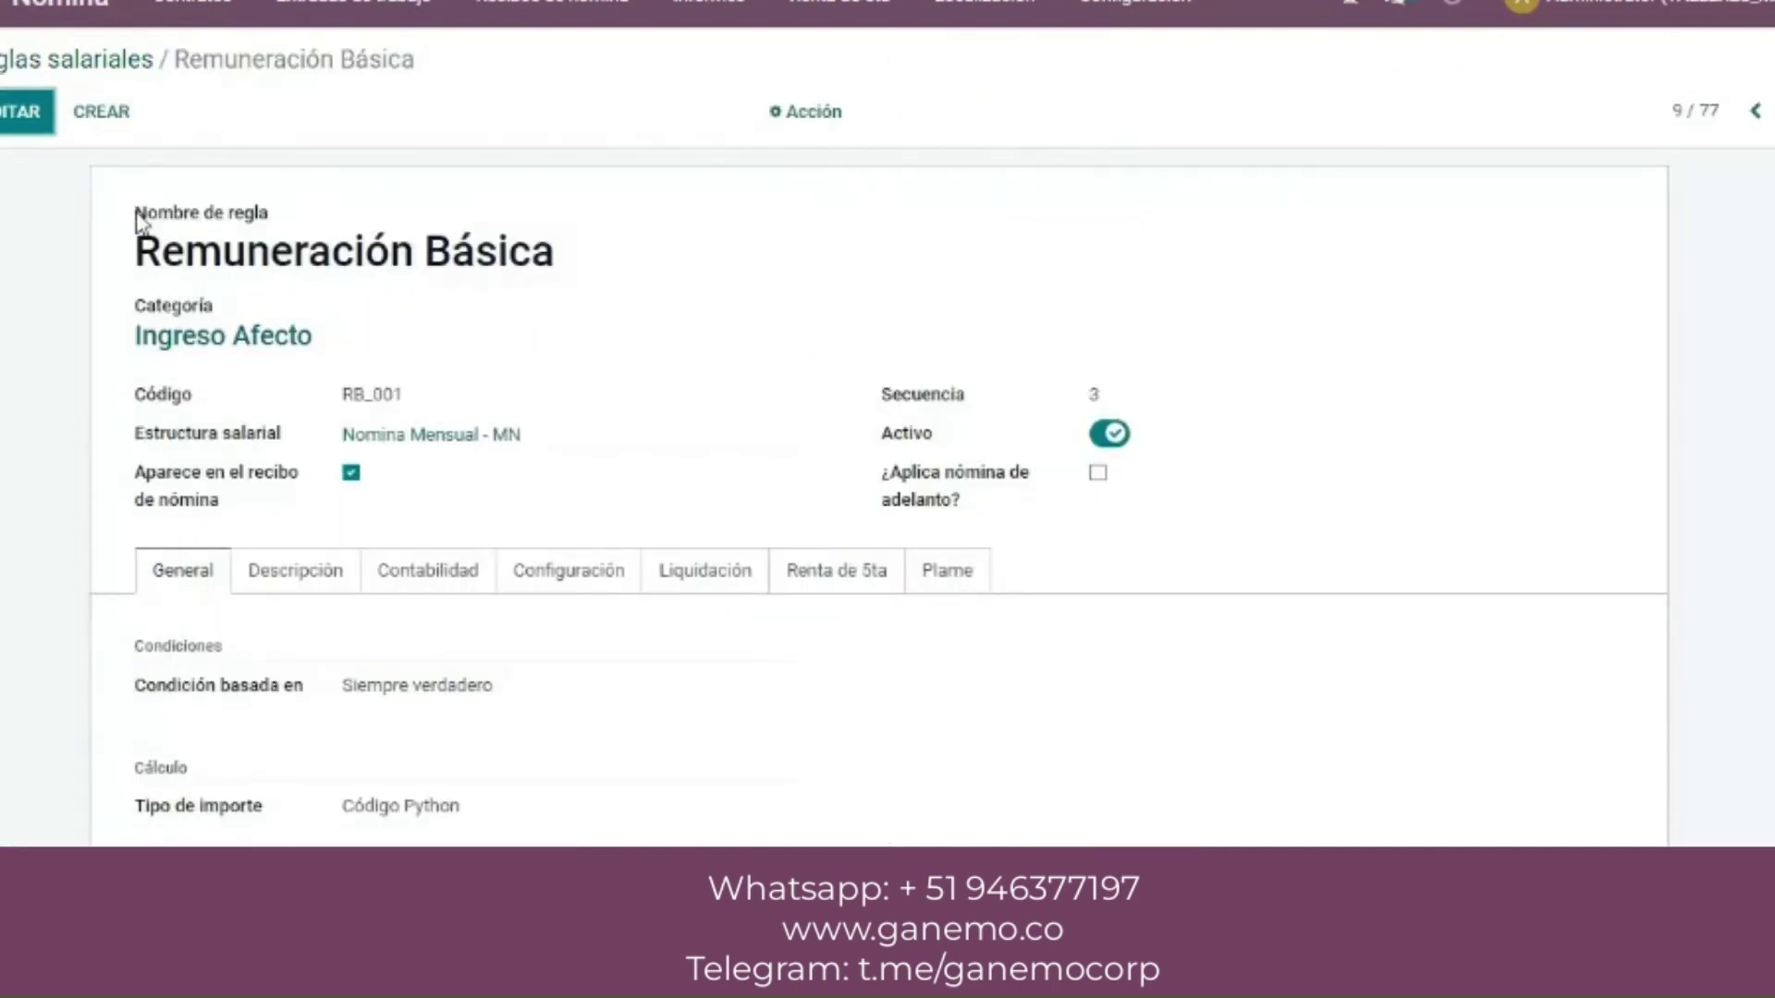
pyautogui.click(975, 582)
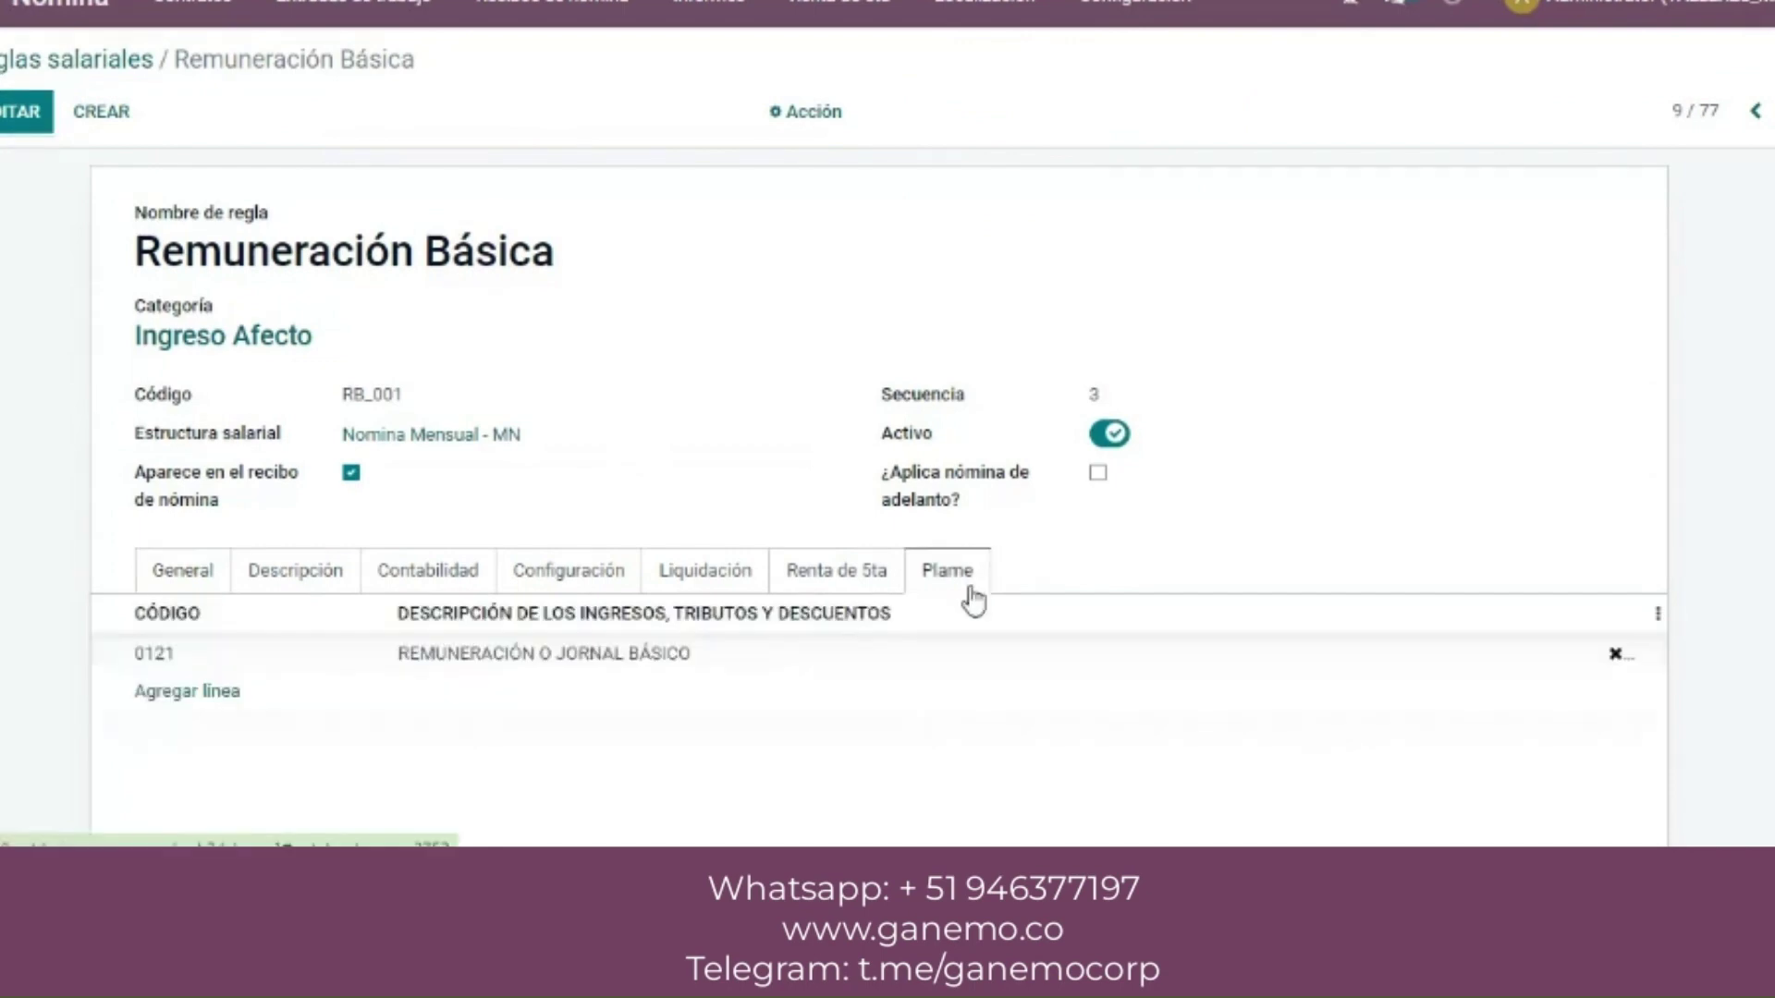
pyautogui.click(205, 656)
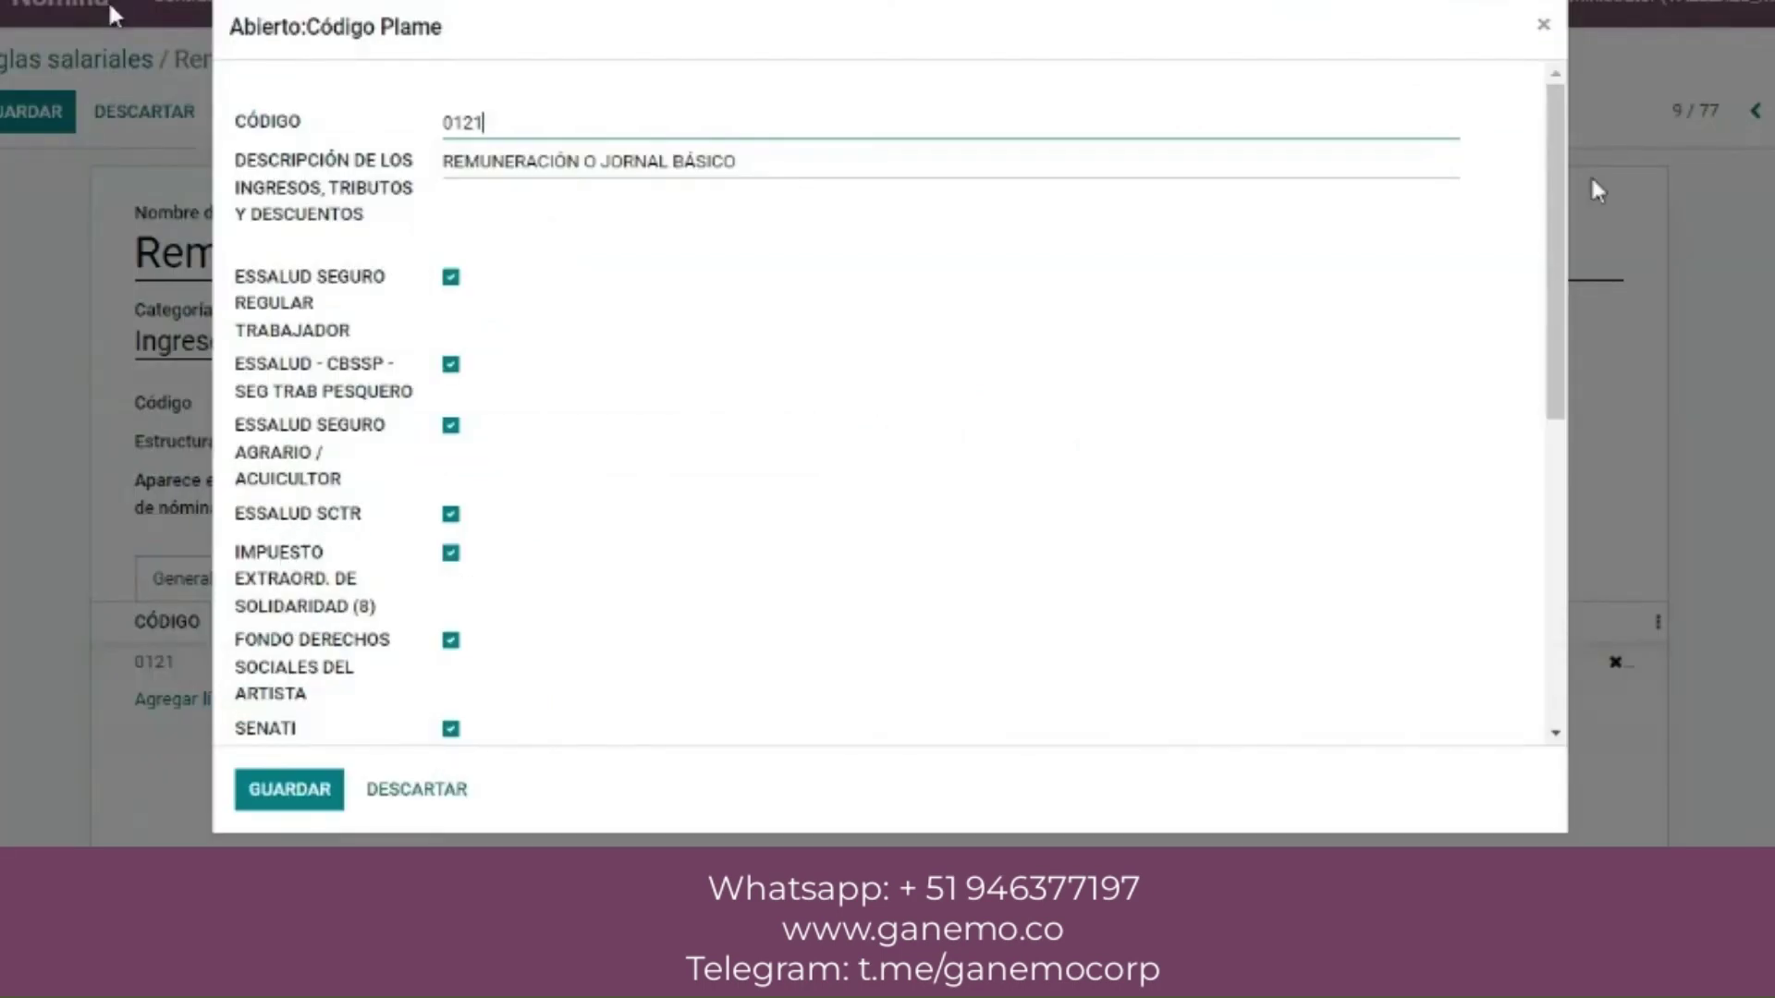
pyautogui.click(1549, 30)
pyautogui.click(125, 61)
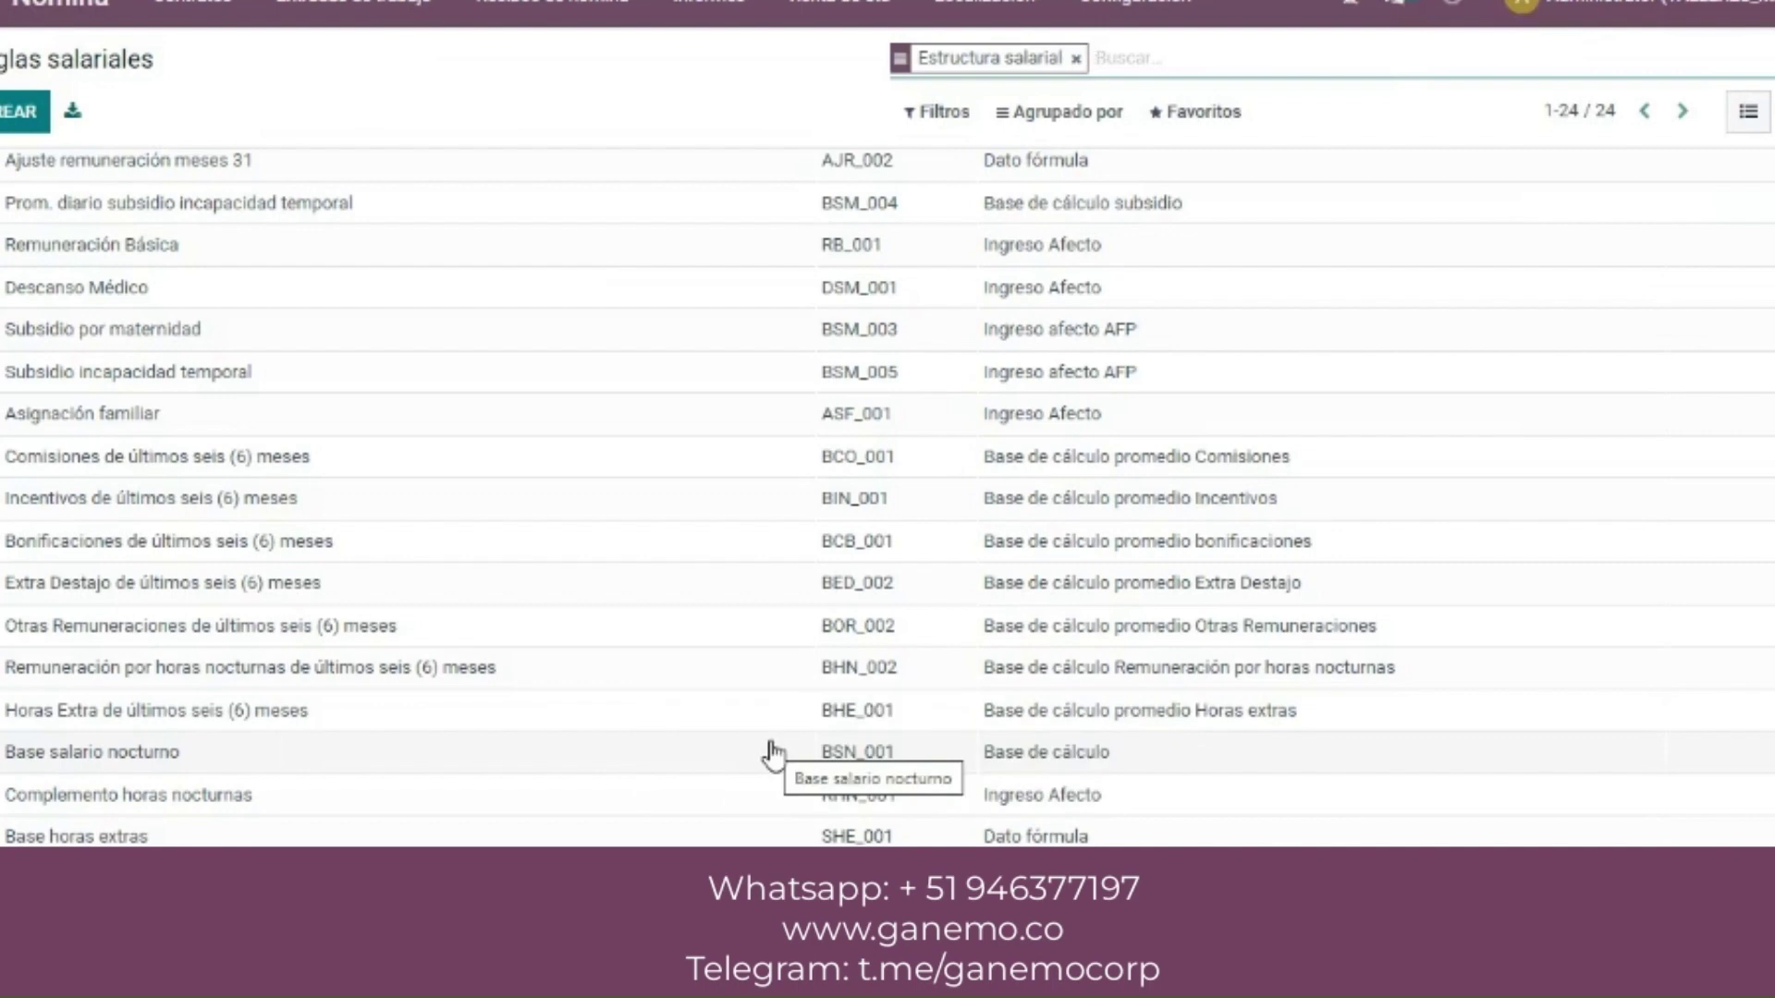
# - Open the RCSS EsSalud rule, ESA_001, and check its Plame code assignment
pyautogui.scroll(-20, 887, 499)
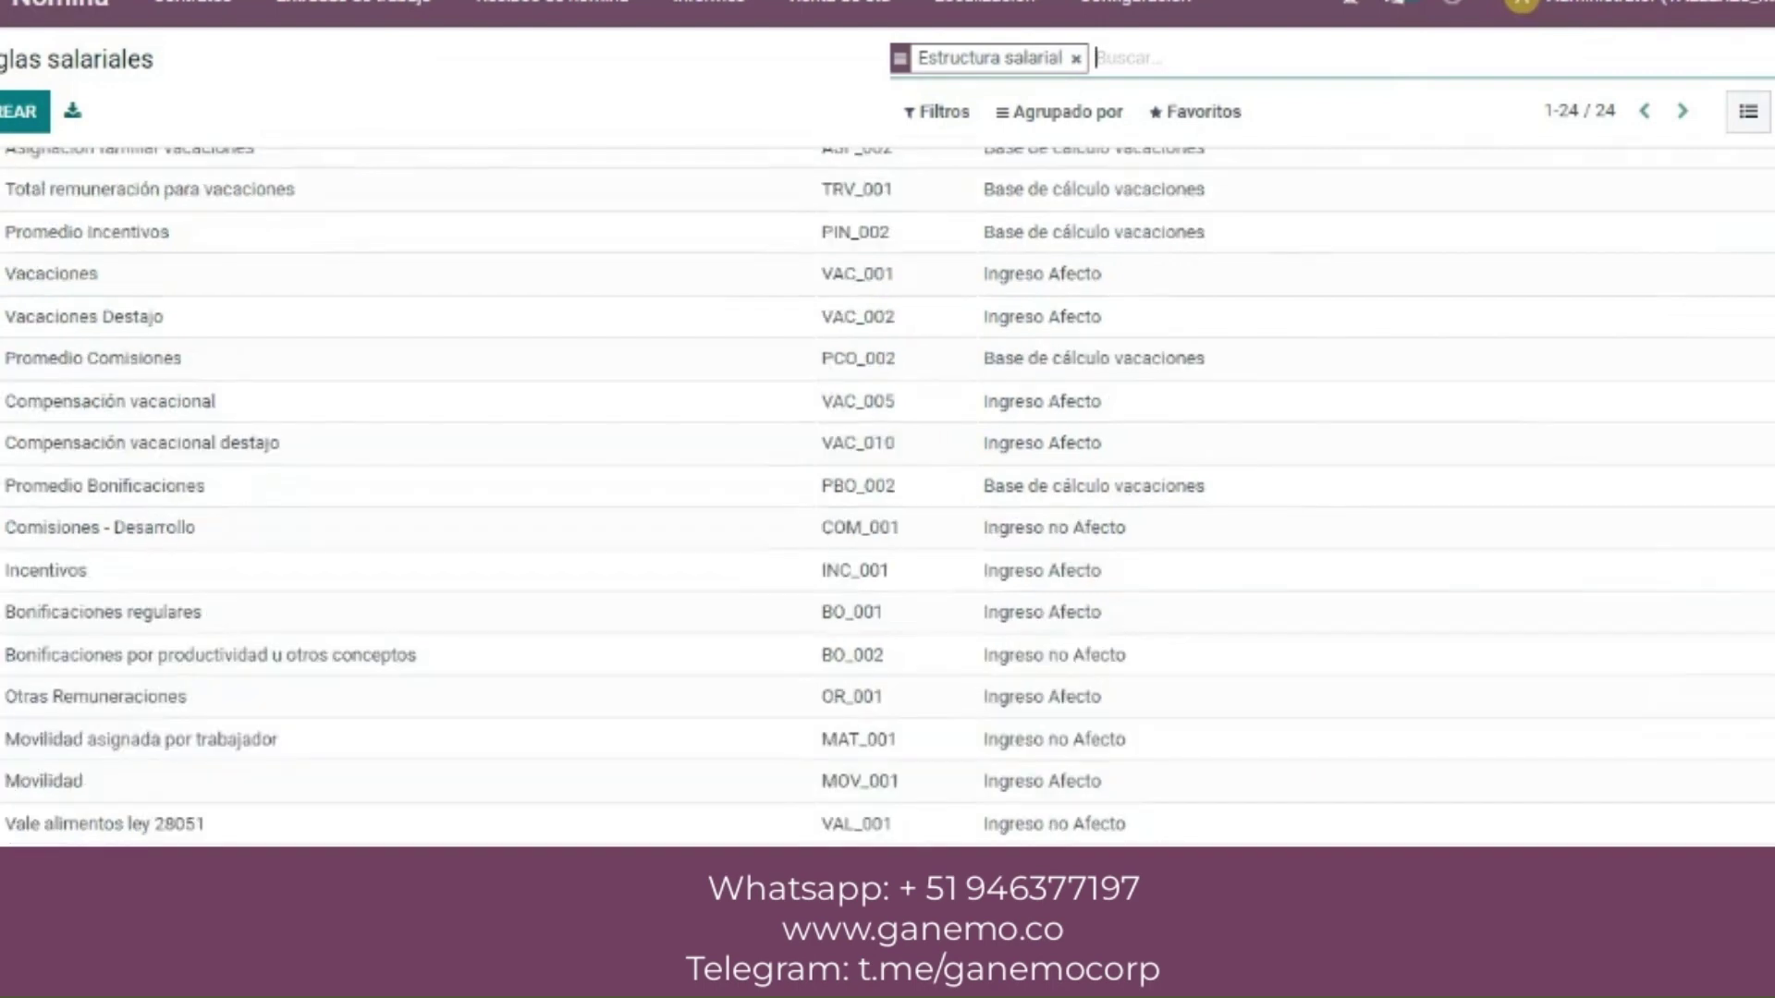
pyautogui.scroll(8, 887, 499)
pyautogui.scroll(-2, 888, 499)
pyautogui.scroll(-2, 1506, 712)
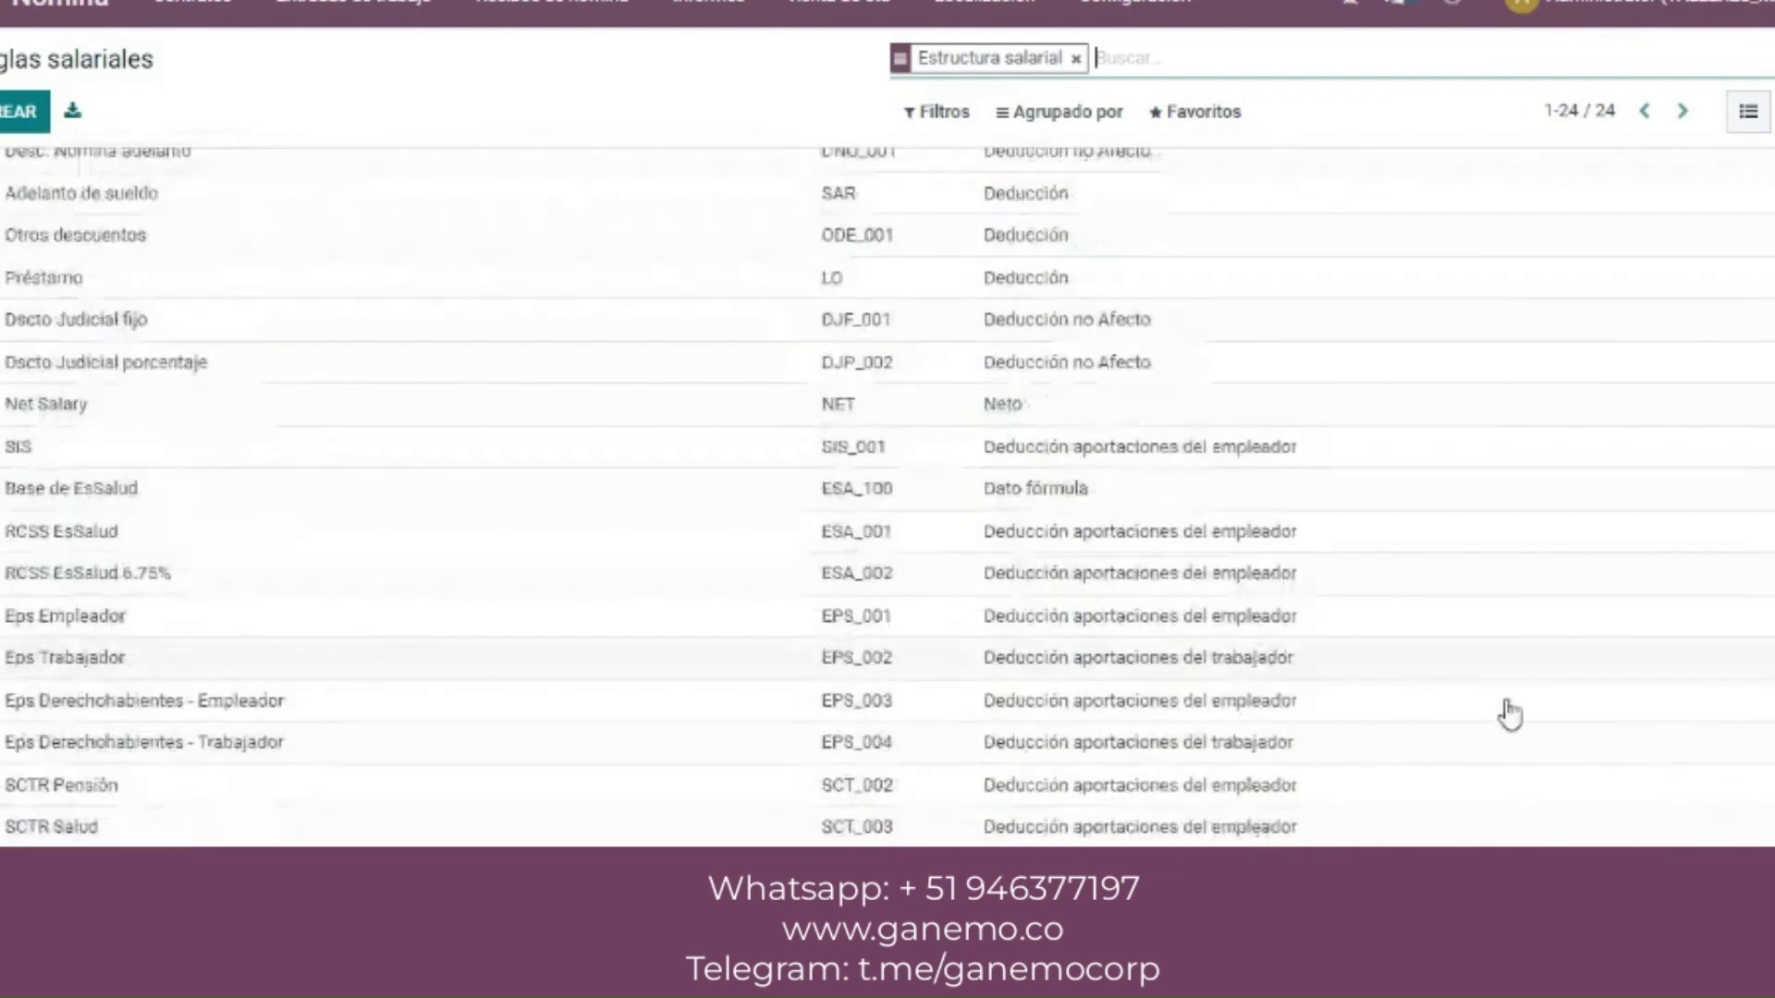
pyautogui.click(166, 552)
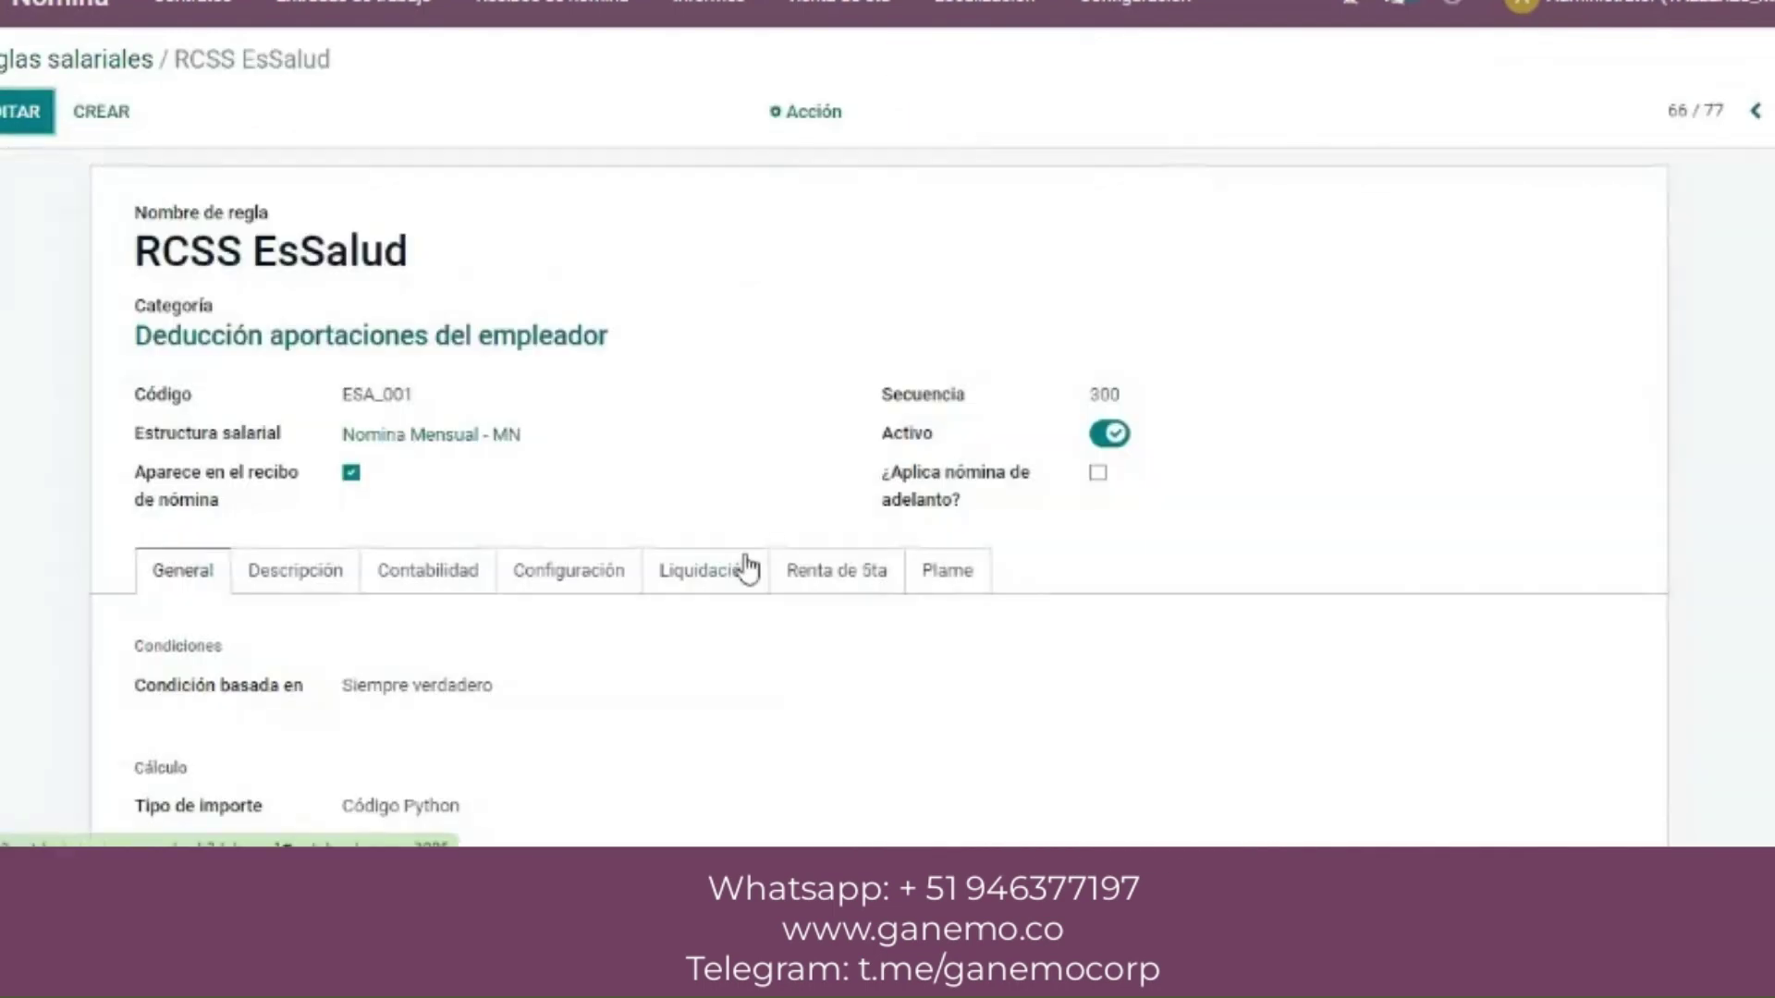
pyautogui.click(948, 581)
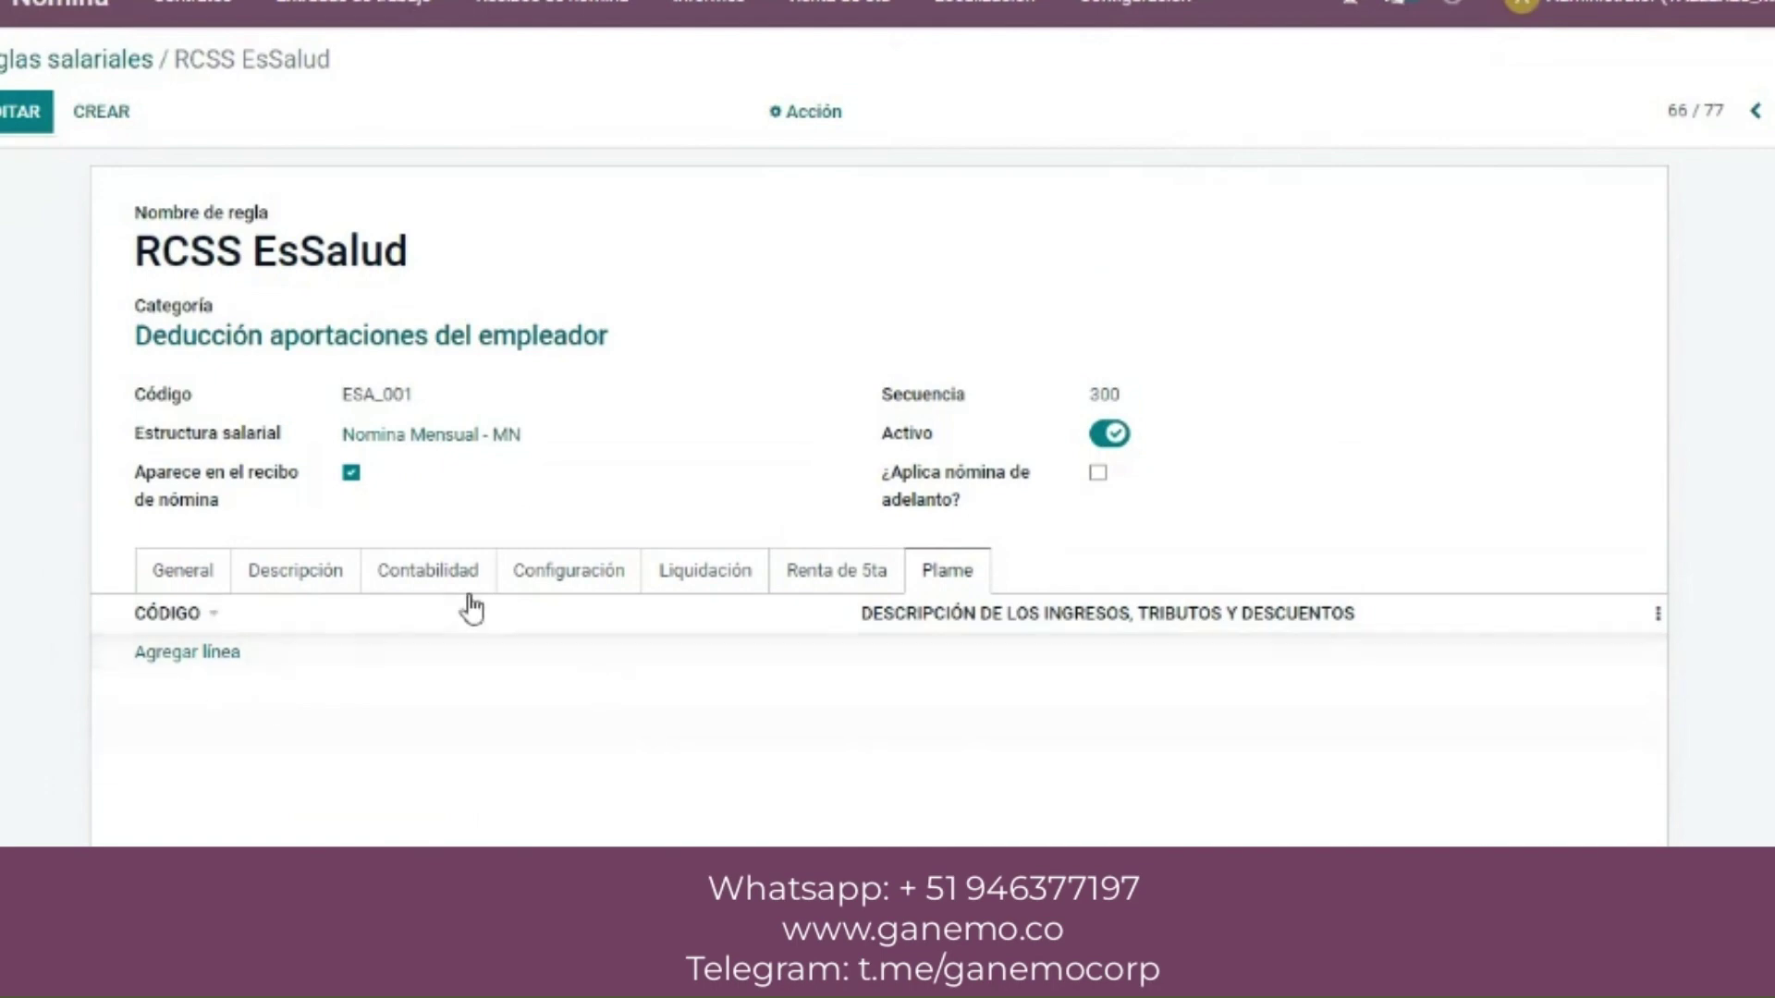
pyautogui.click(103, 61)
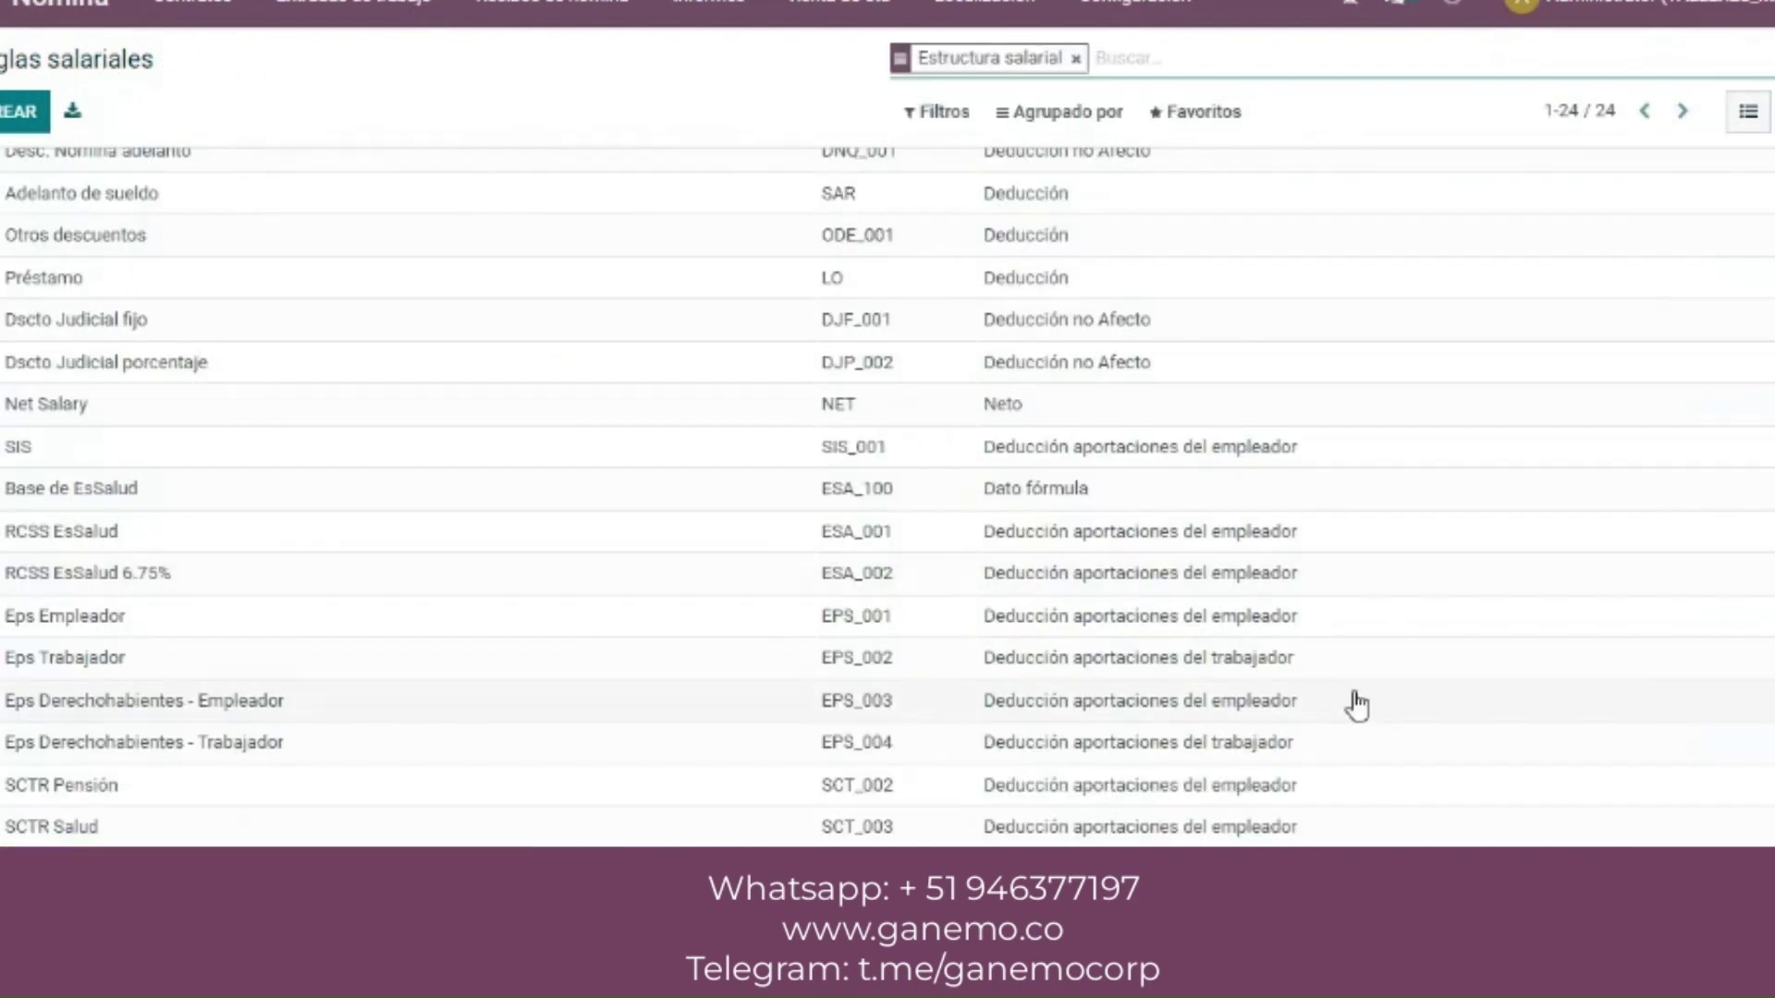
# - Remove Plame code 0607 from the Sistema Nacional de pensiones - D.L.19990 rule, save it, and return to the salary rules
pyautogui.scroll(2, 1248, 295)
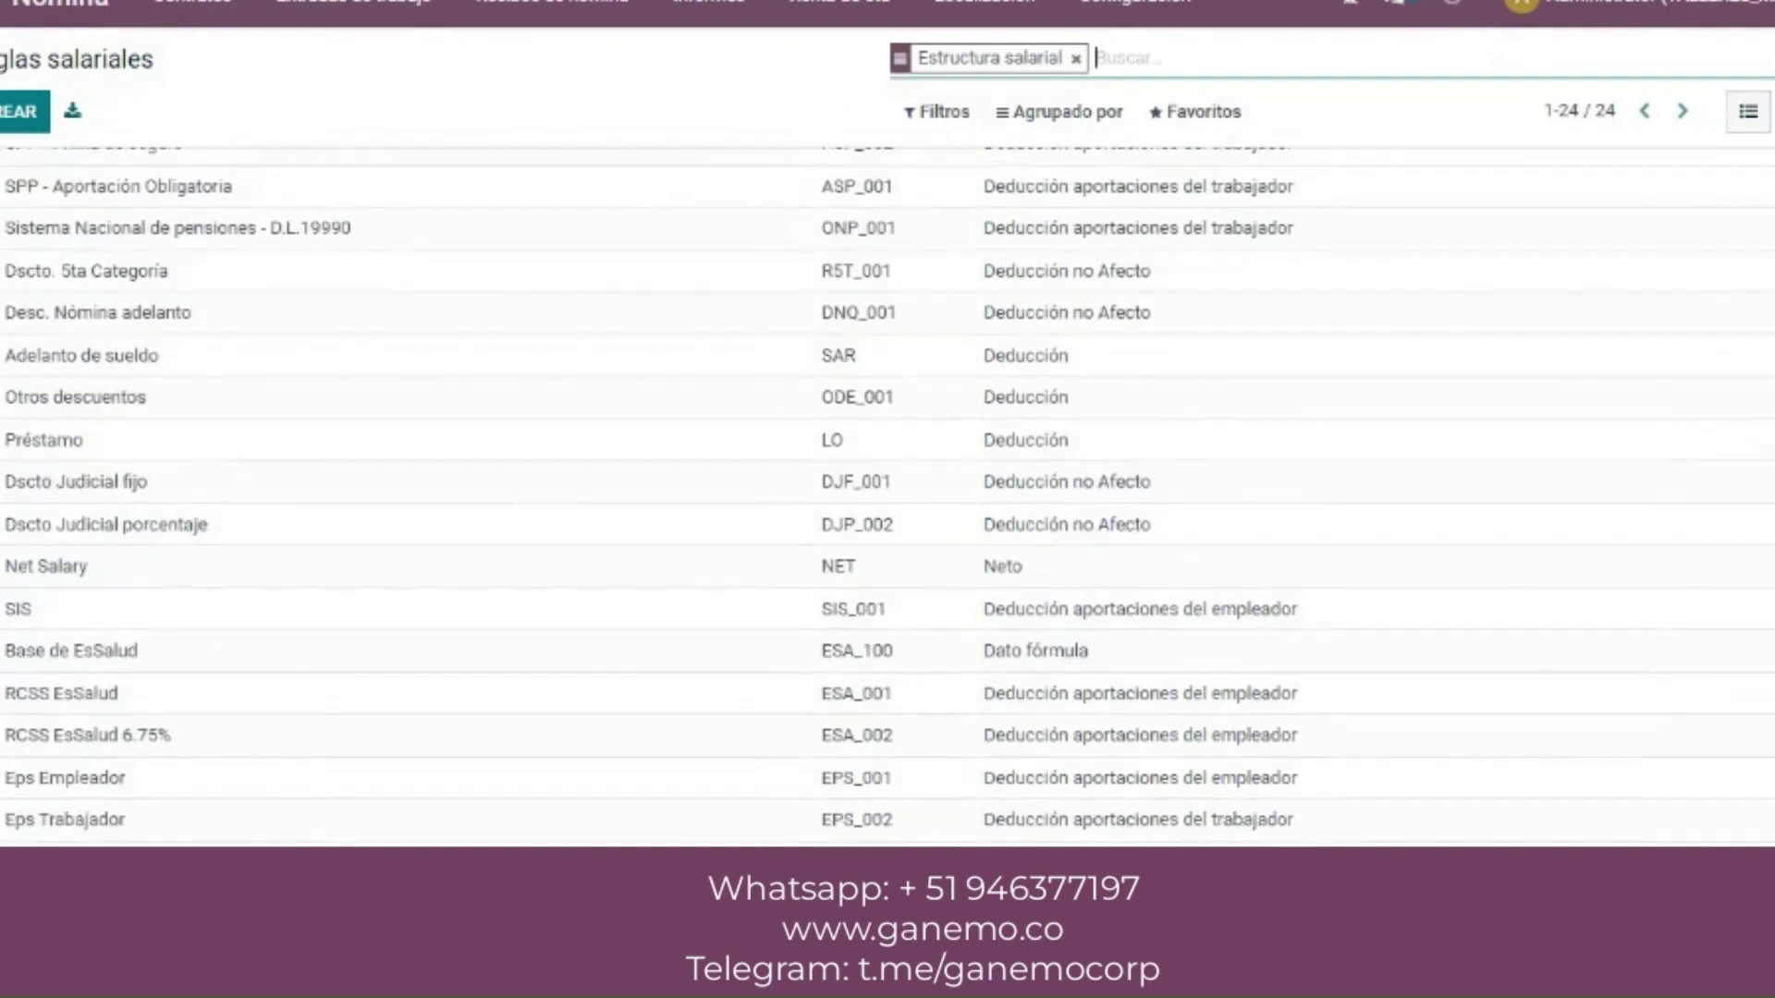
pyautogui.click(1127, 248)
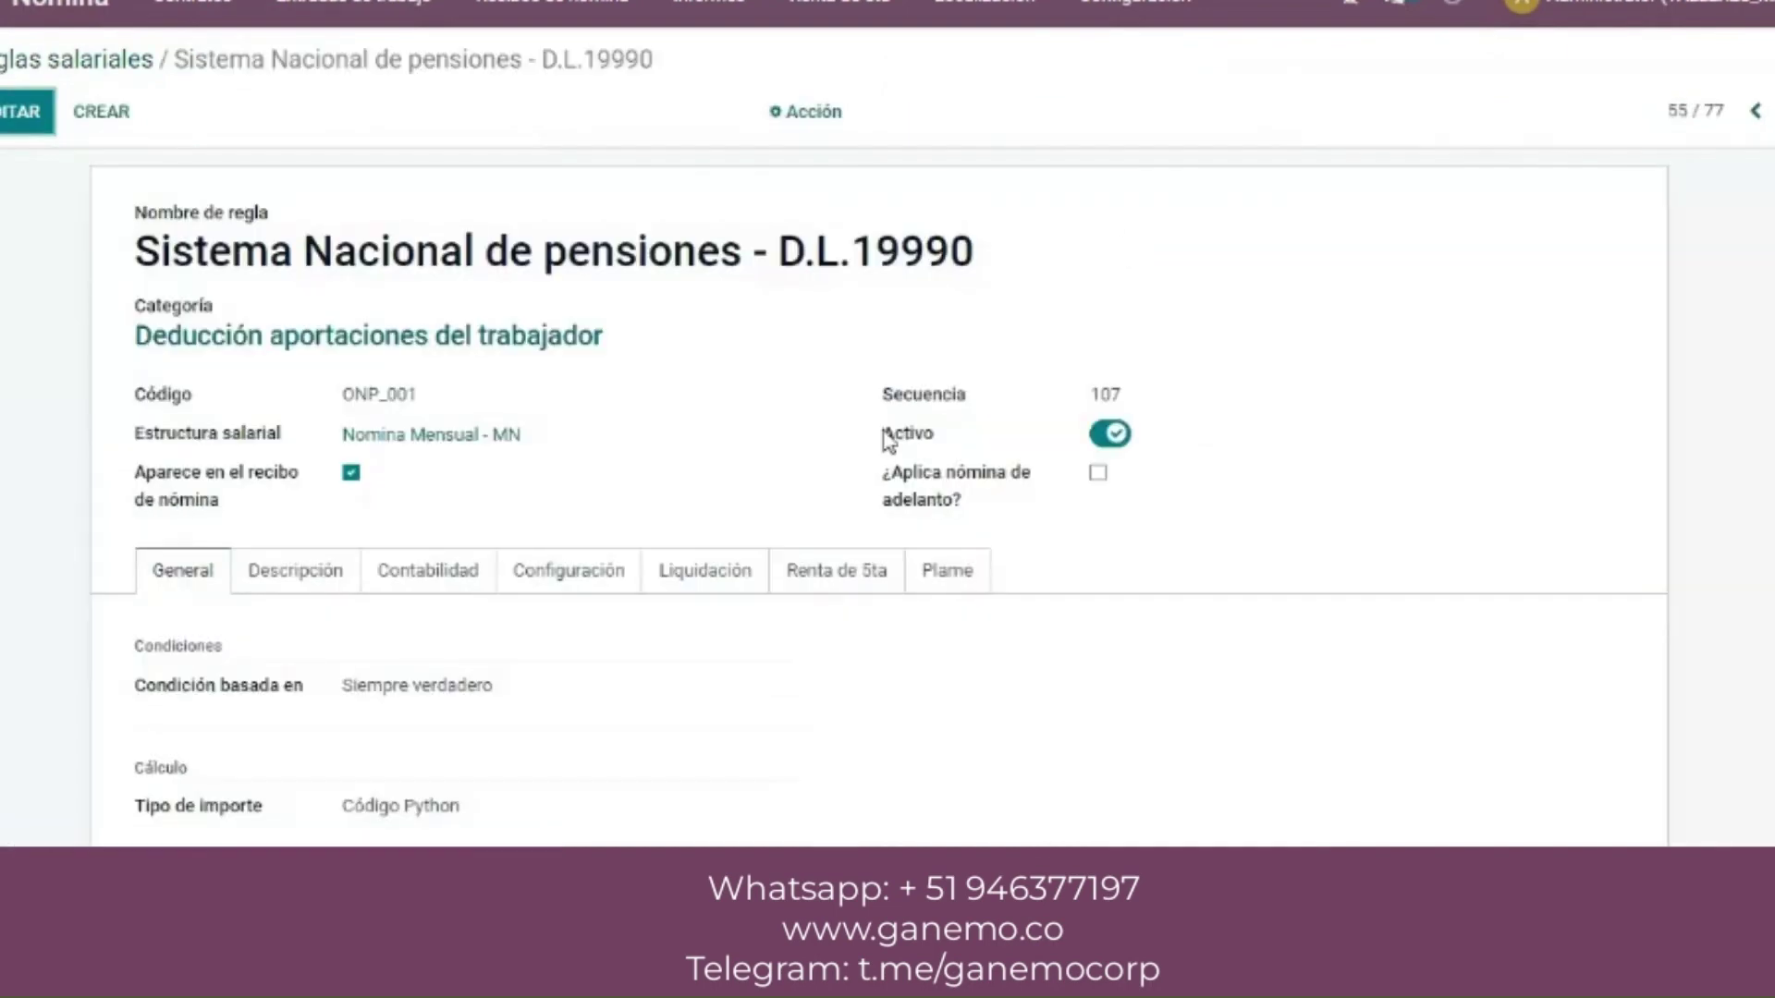
pyautogui.click(949, 572)
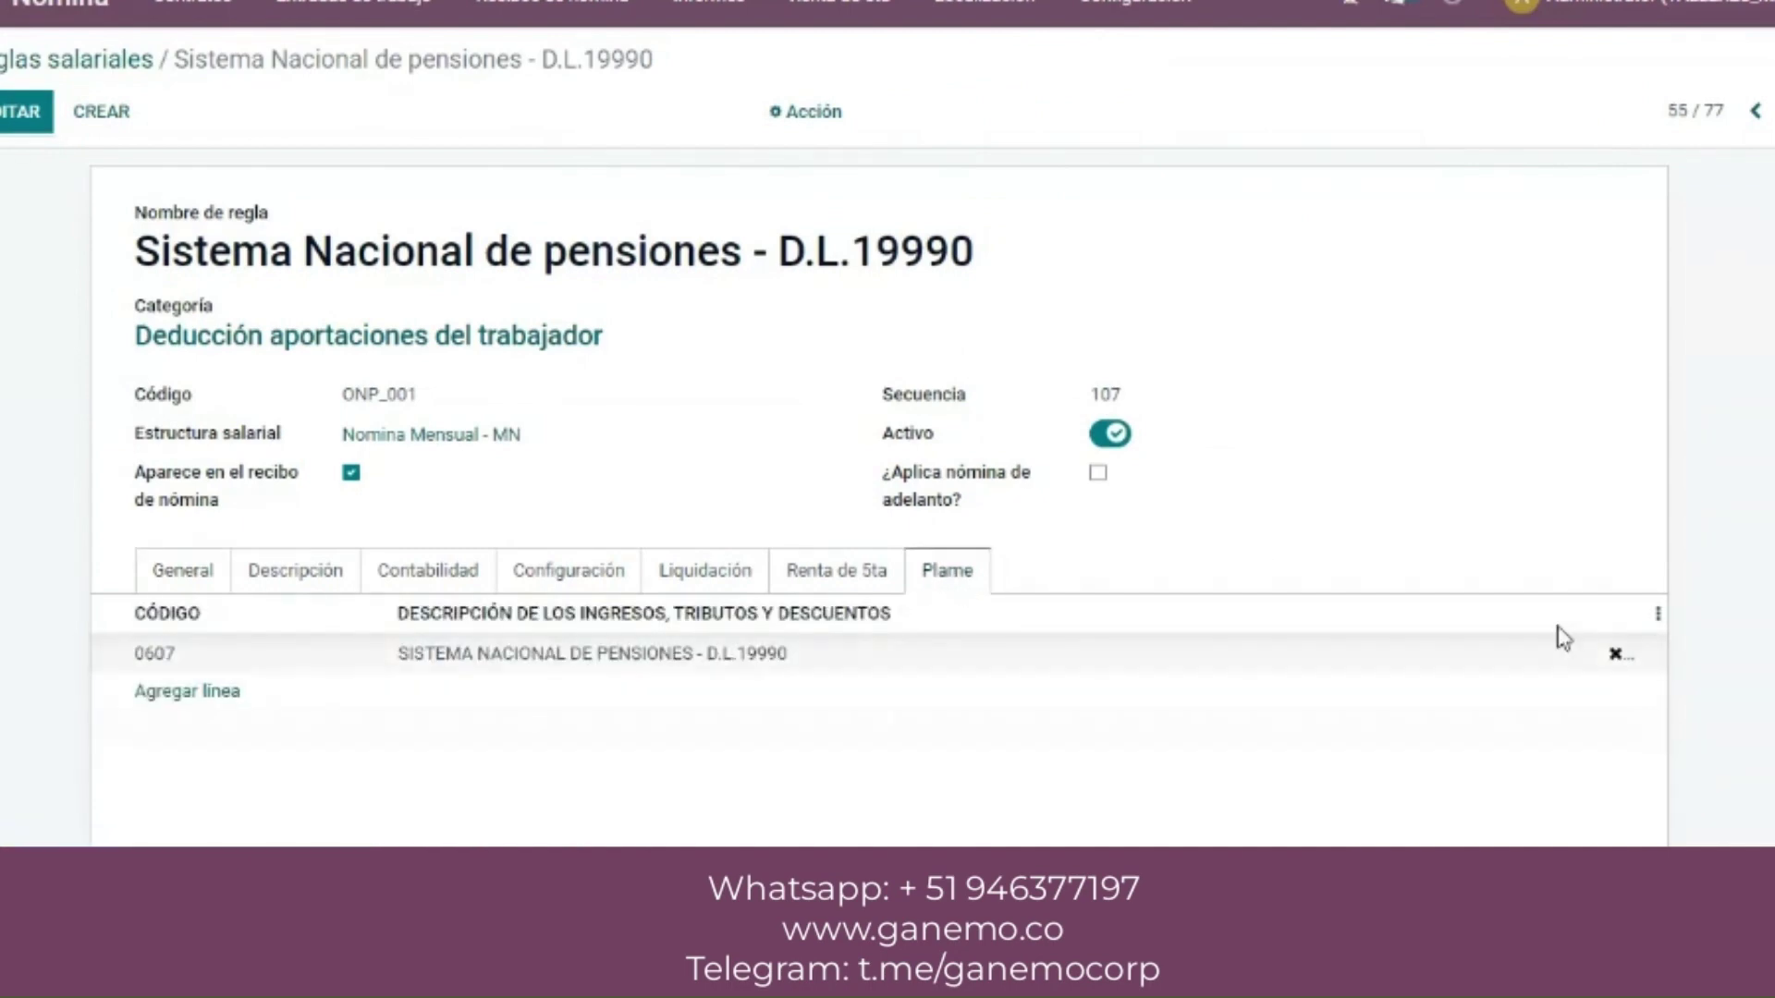
pyautogui.click(1615, 654)
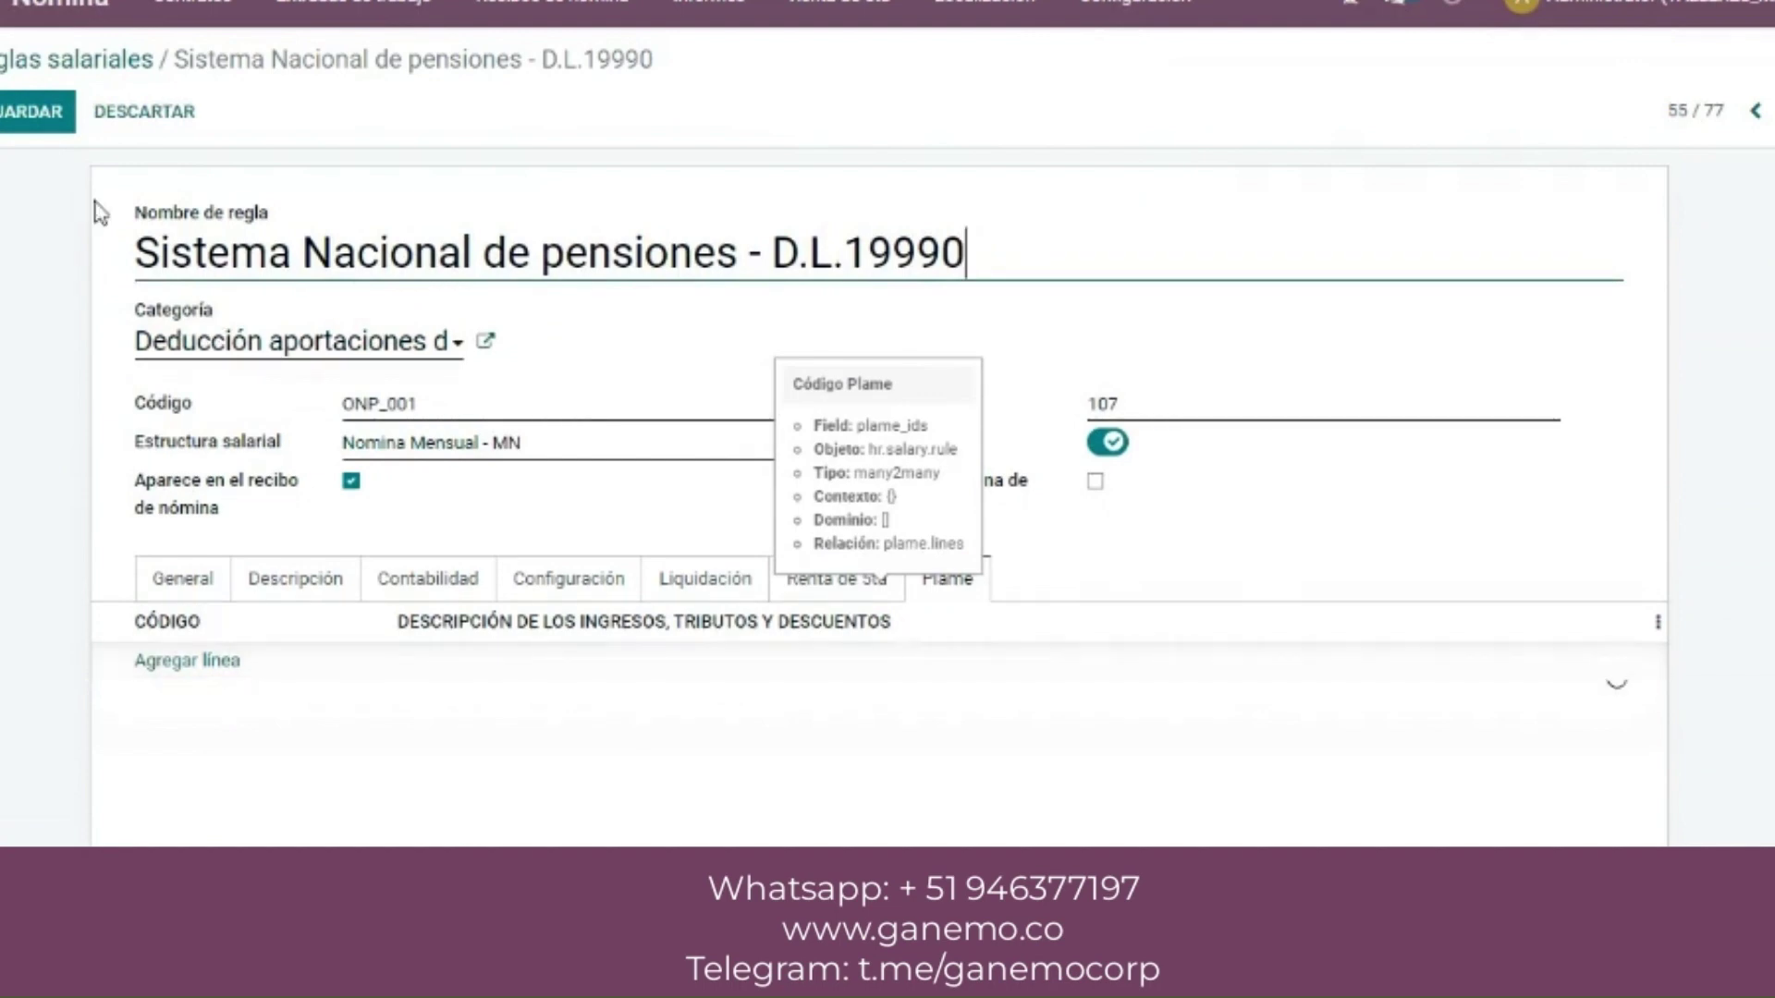
pyautogui.click(41, 130)
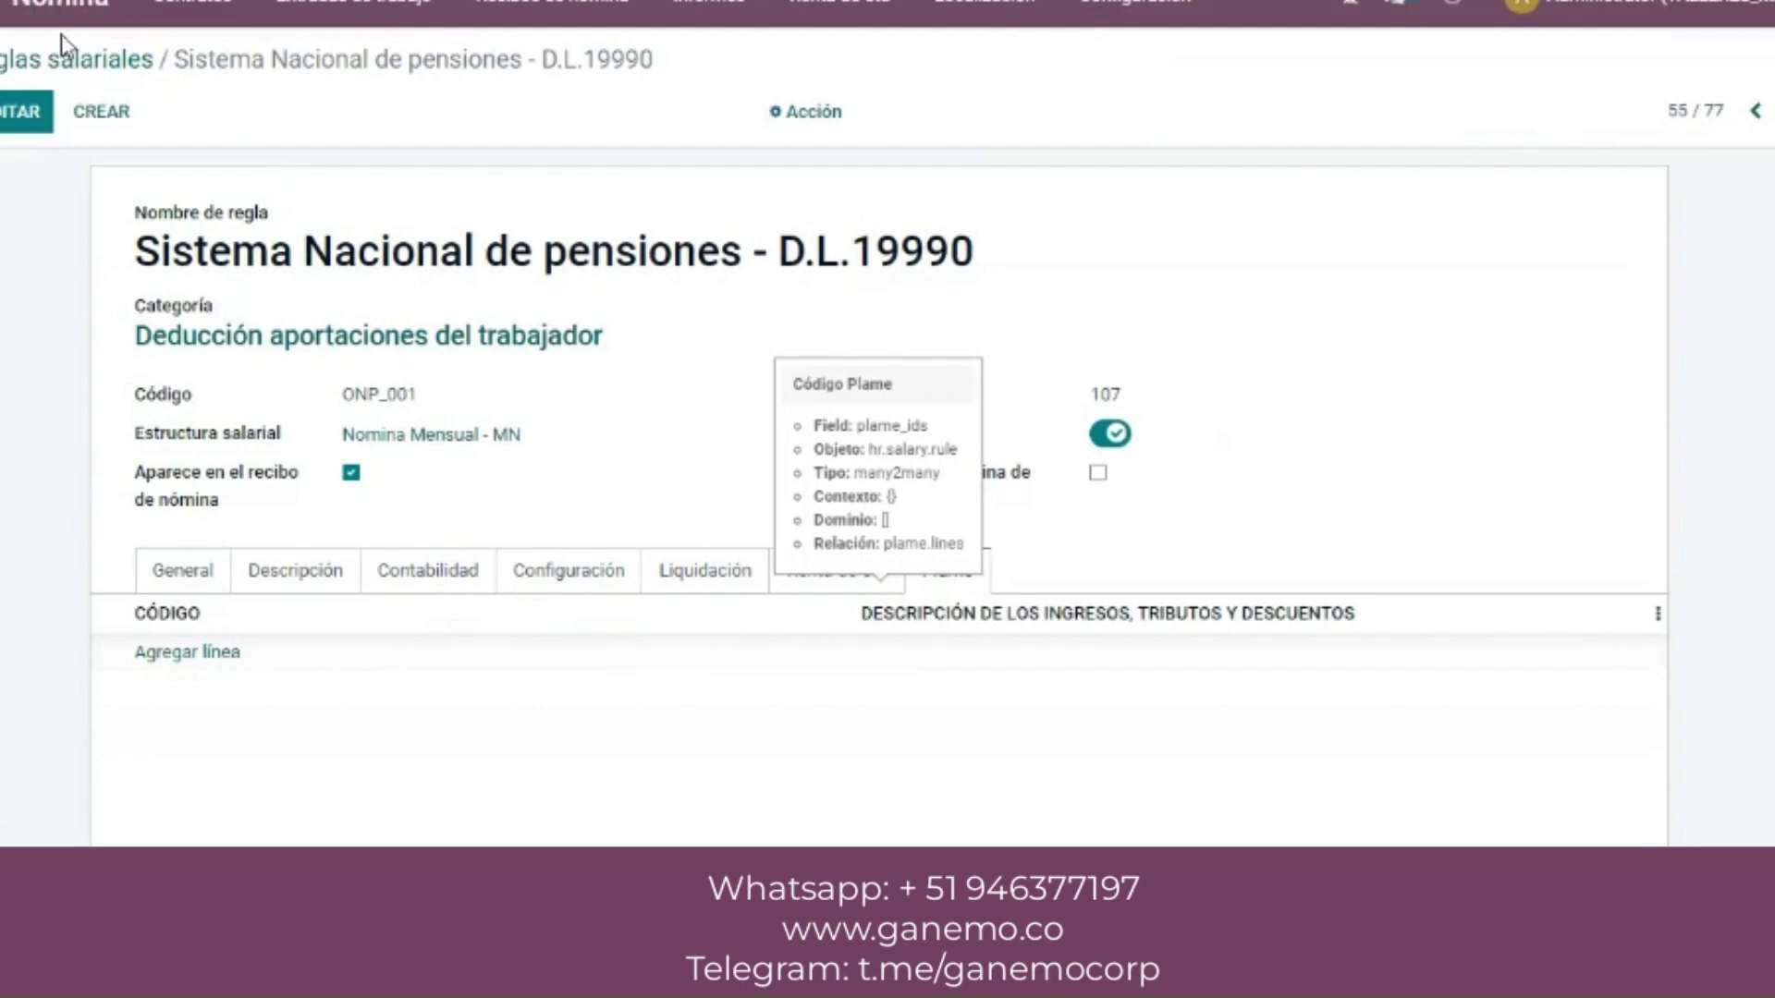
pyautogui.click(75, 63)
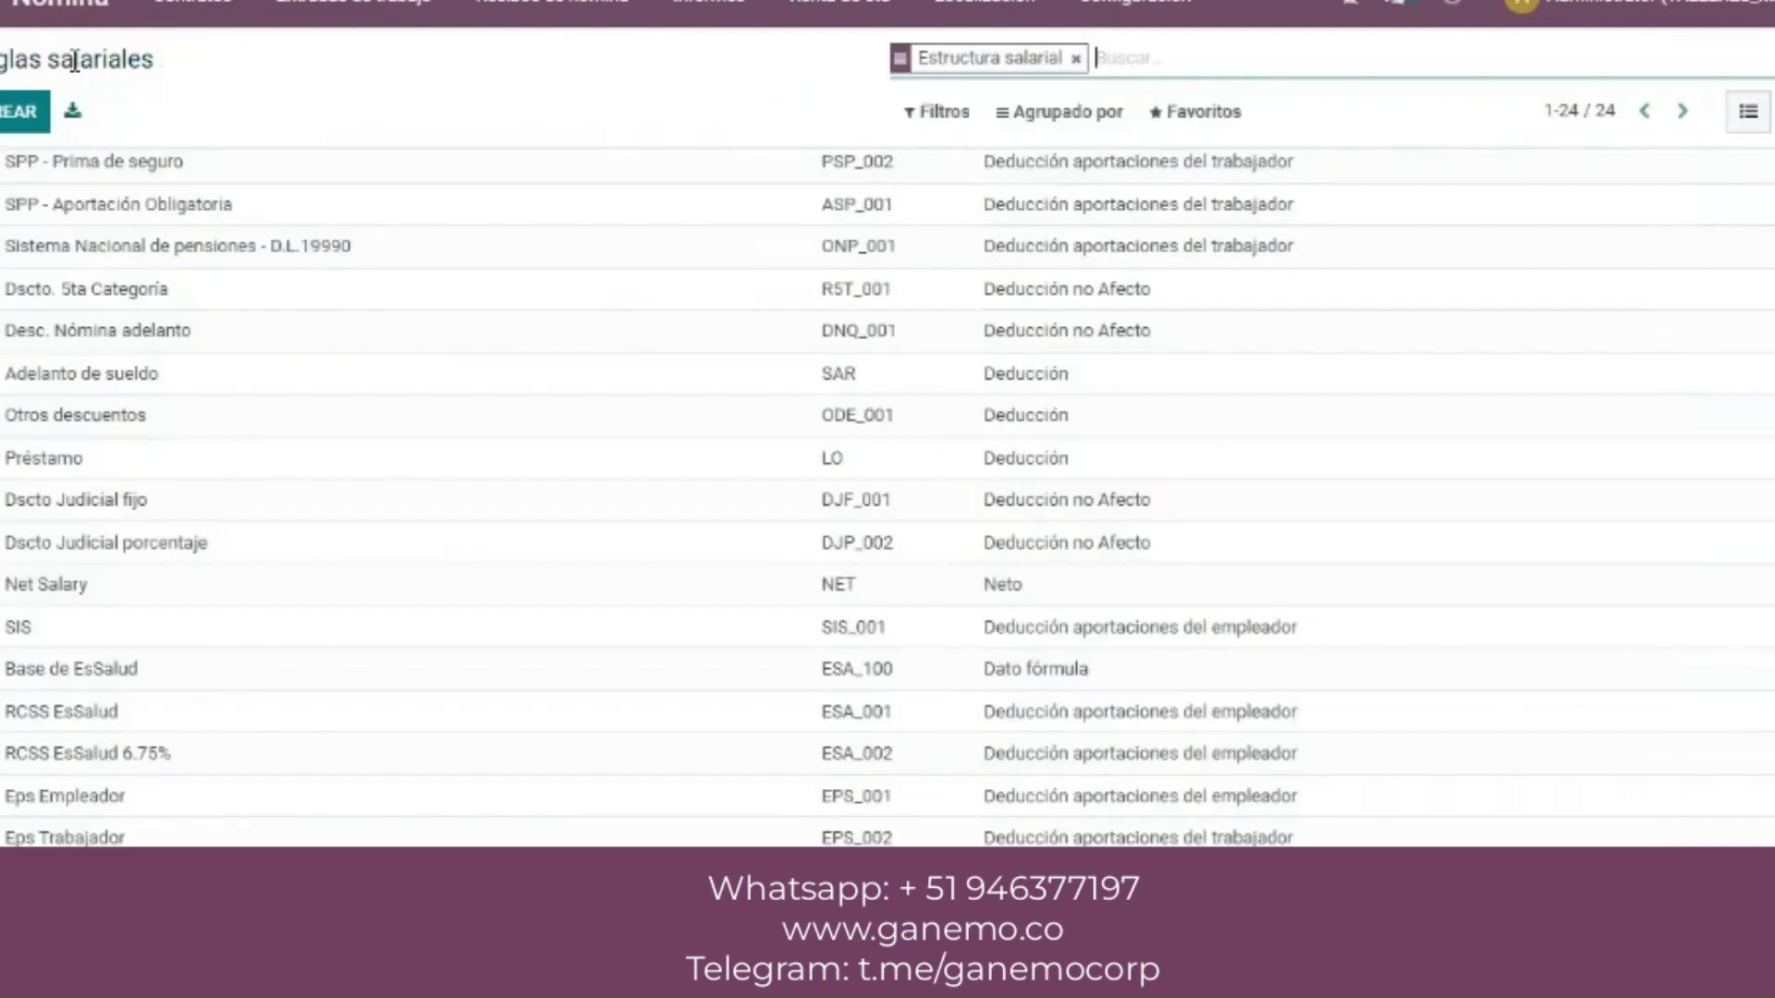
# - Open the Dscto. 5ta Categoría rule, R5T_001, and check its Plame code assignment
pyautogui.click(518, 301)
pyautogui.click(941, 582)
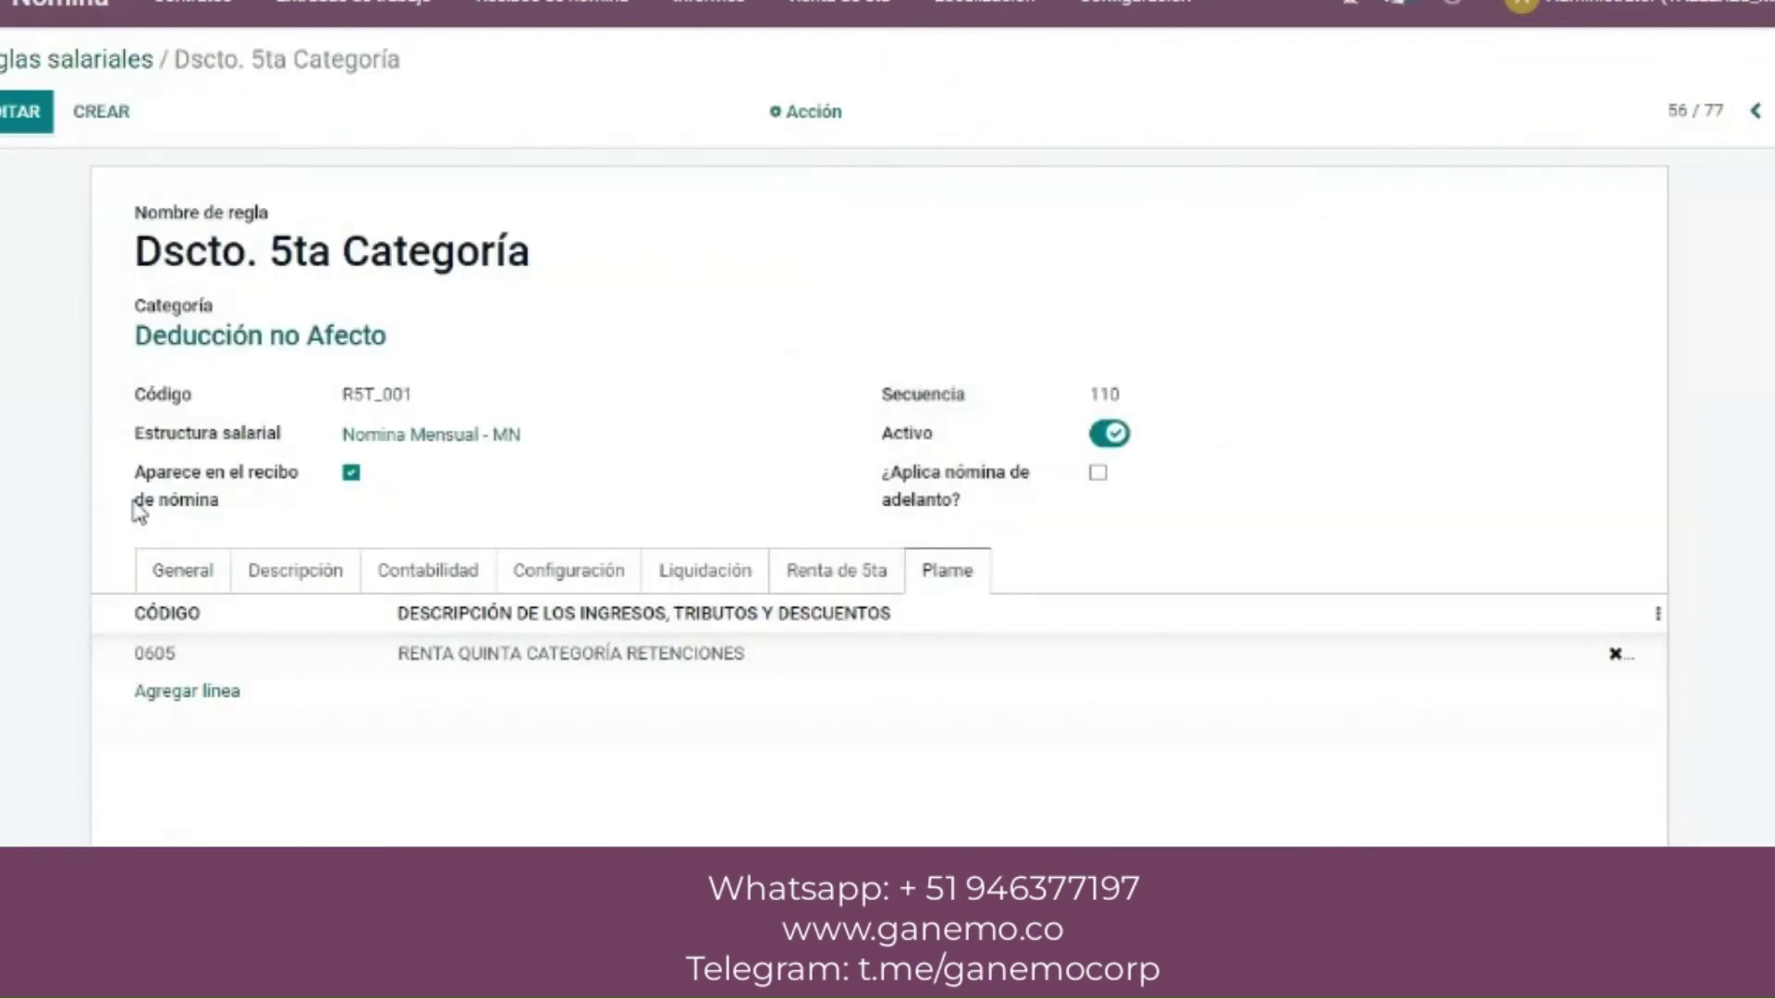
pyautogui.click(130, 65)
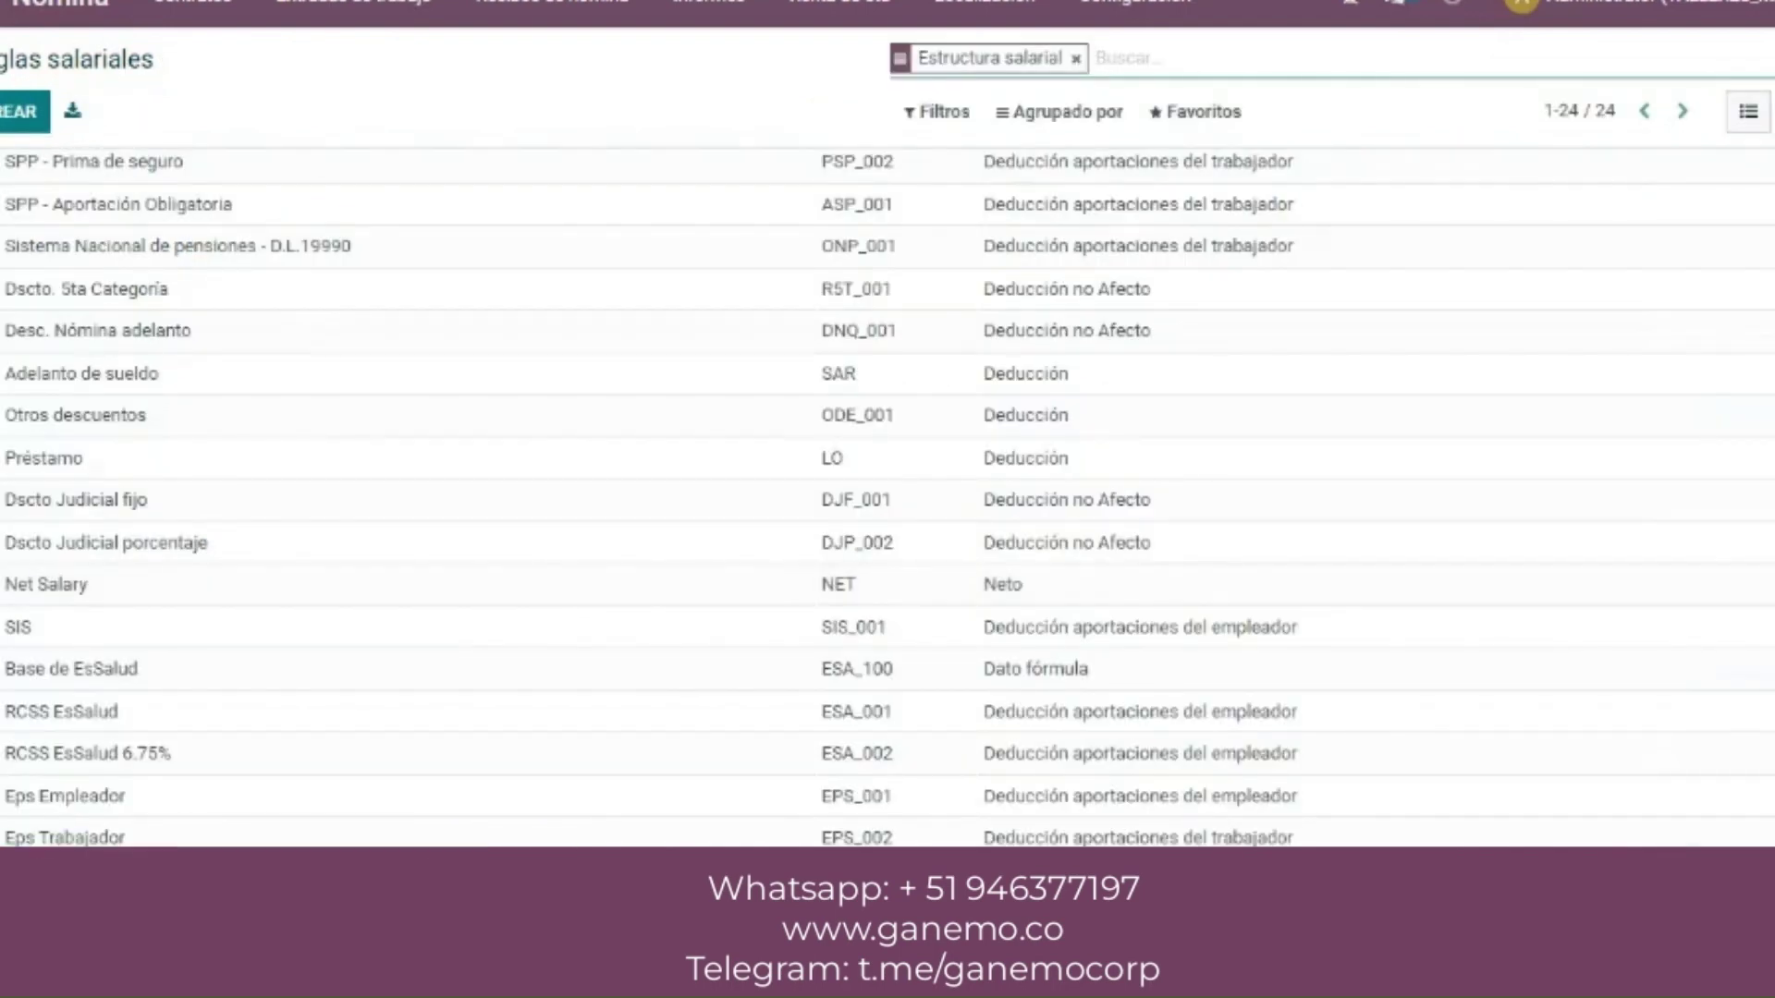
# - Check the Plame code assignment of the Vacaciones rule, VAC_001, and reopen the full list of salary rules
pyautogui.scroll(10, 887, 498)
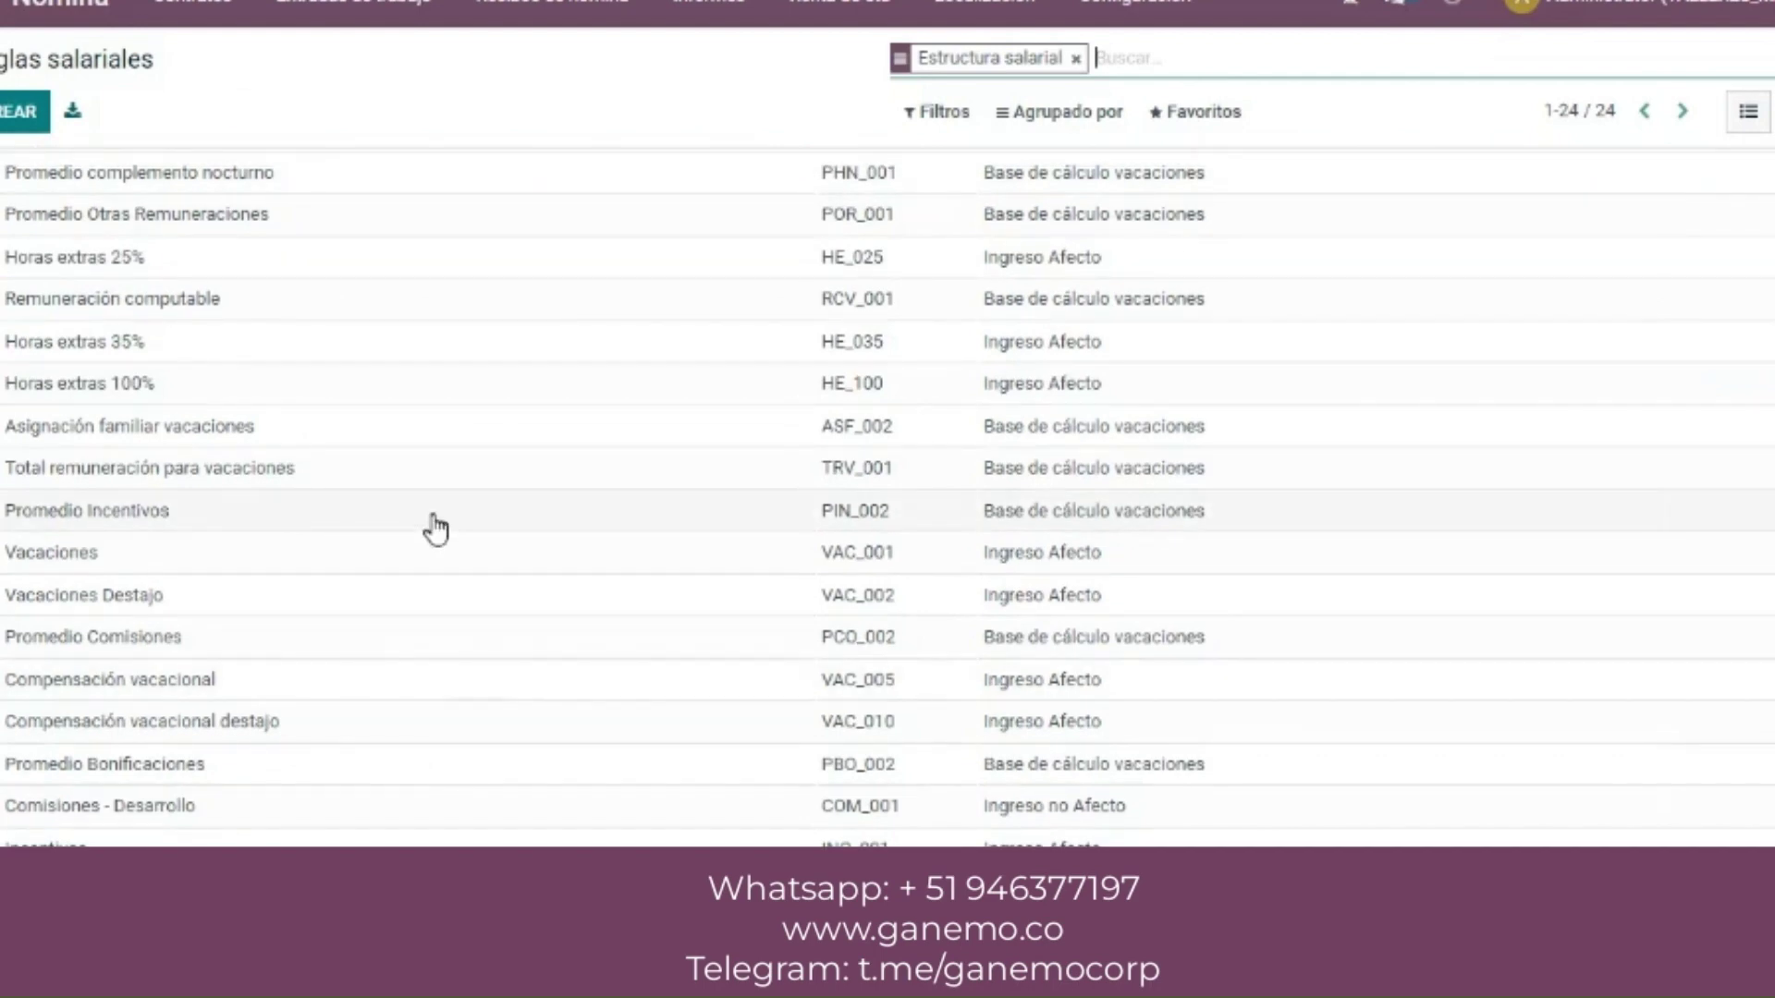
pyautogui.click(435, 554)
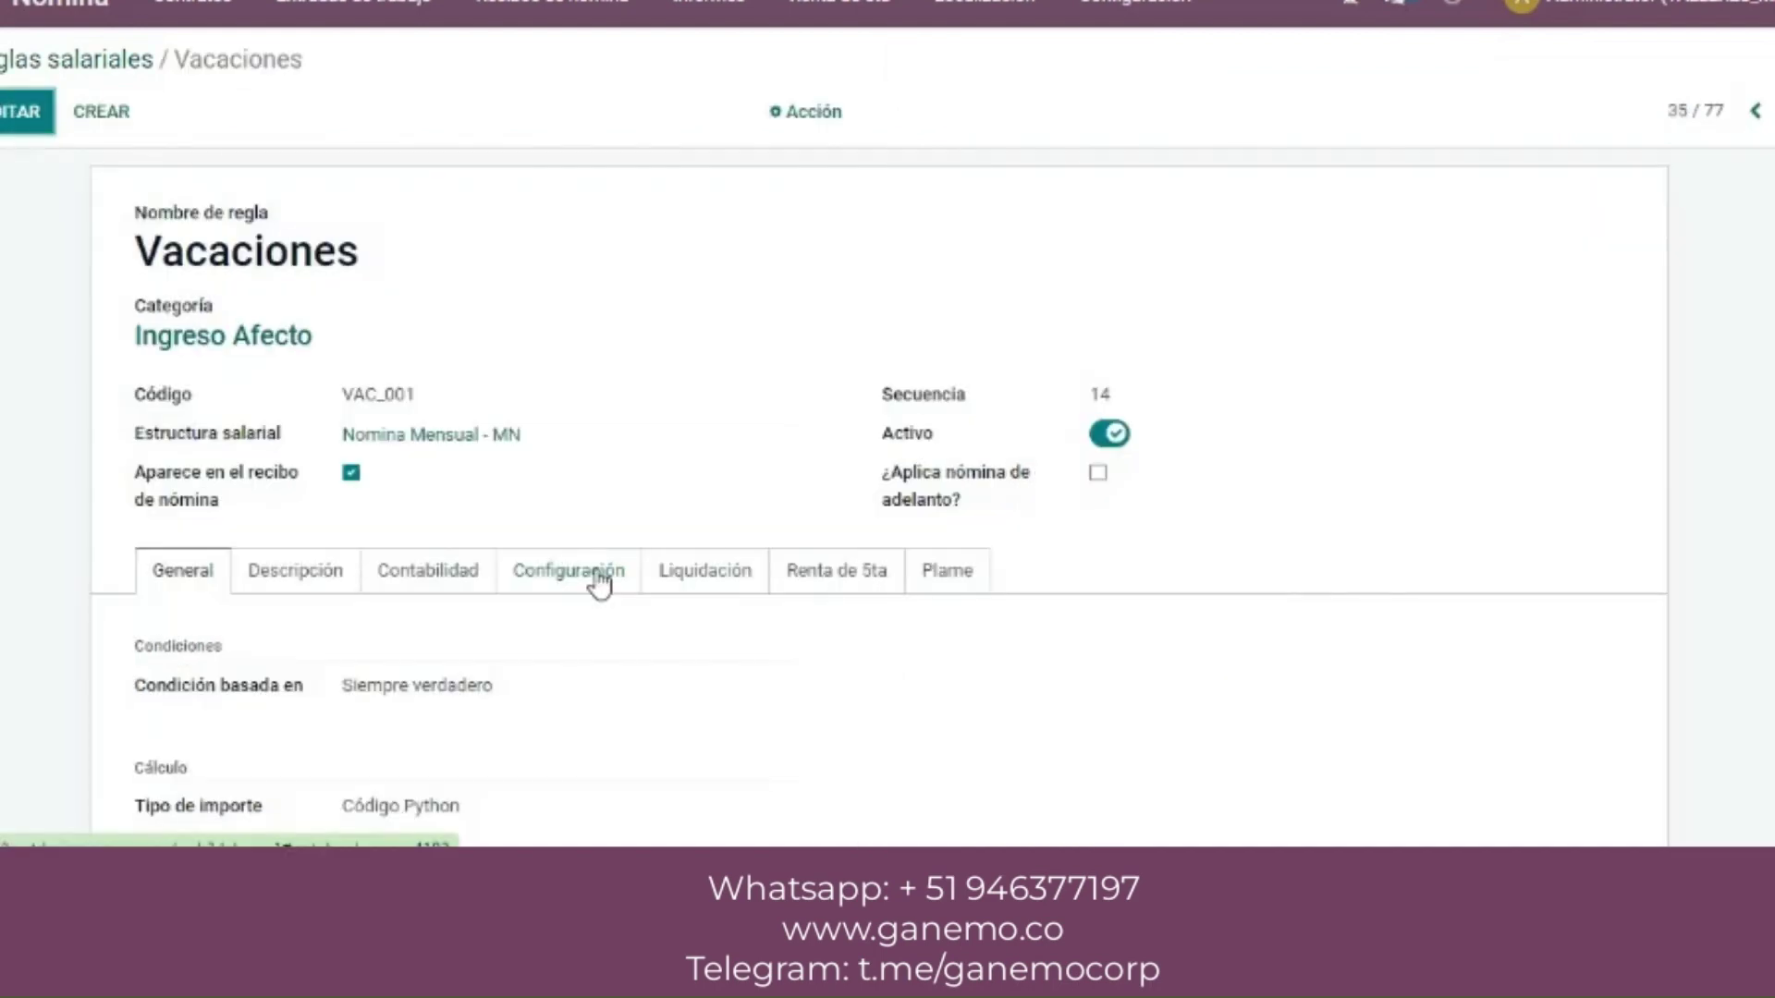
pyautogui.click(952, 571)
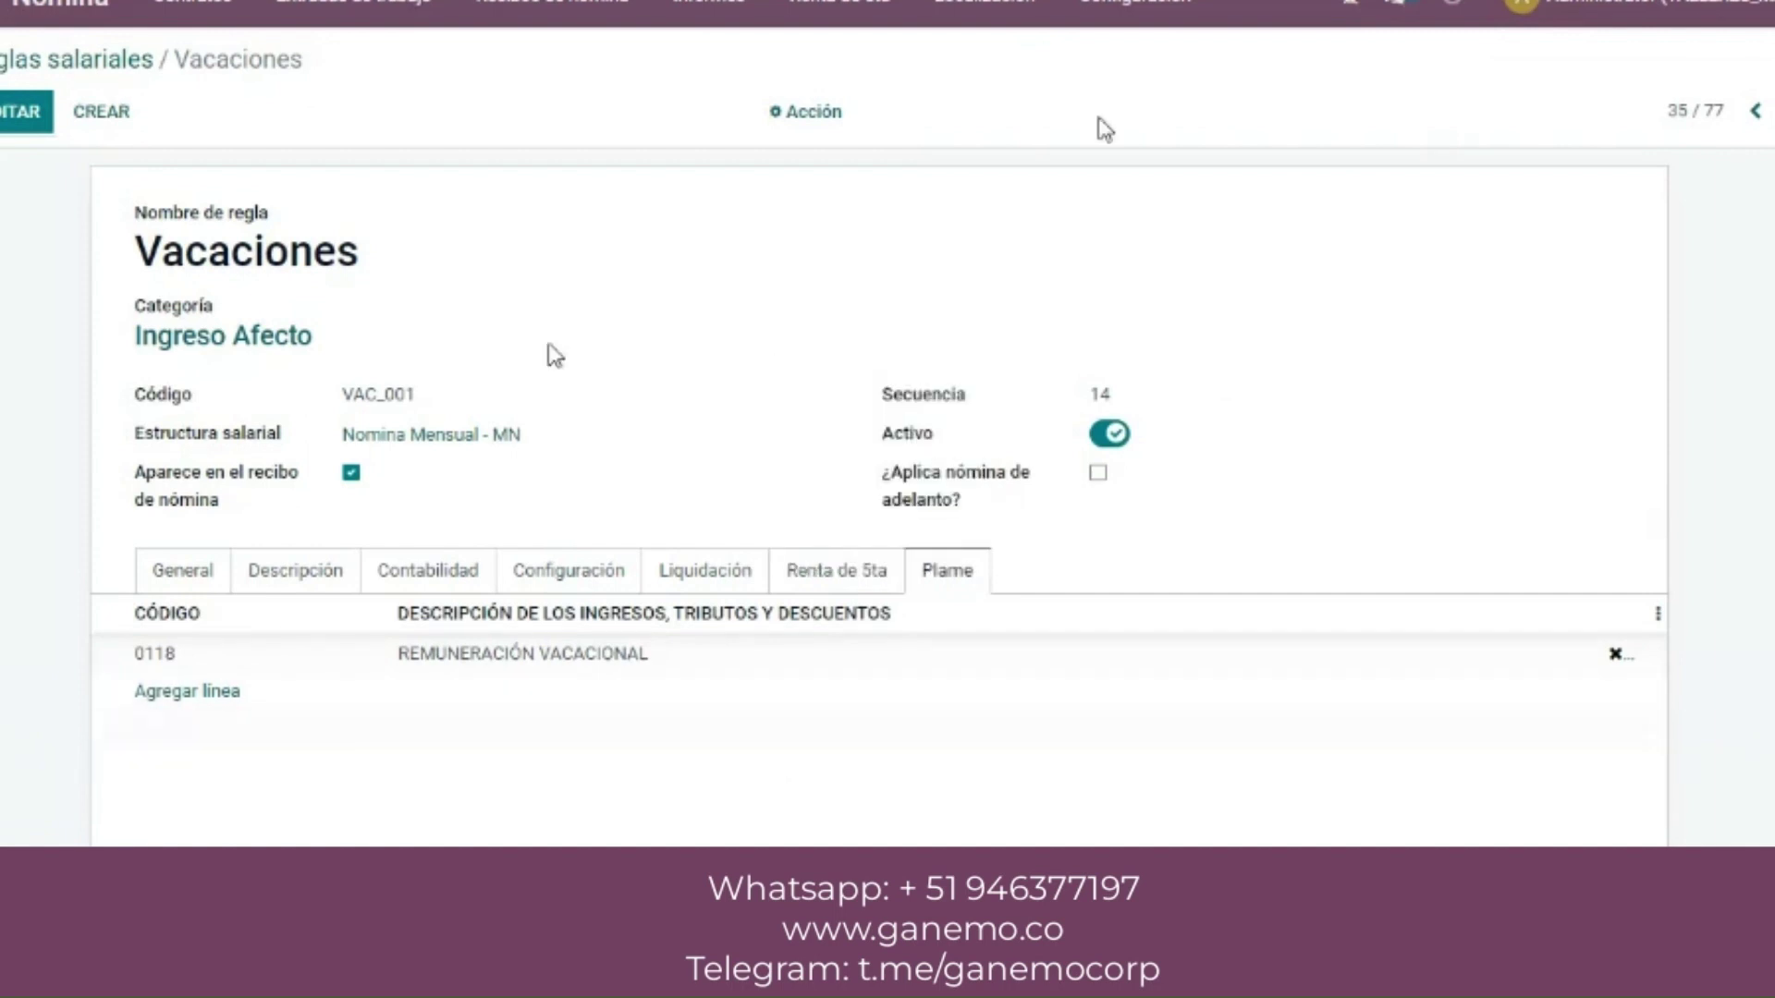
pyautogui.click(1123, 19)
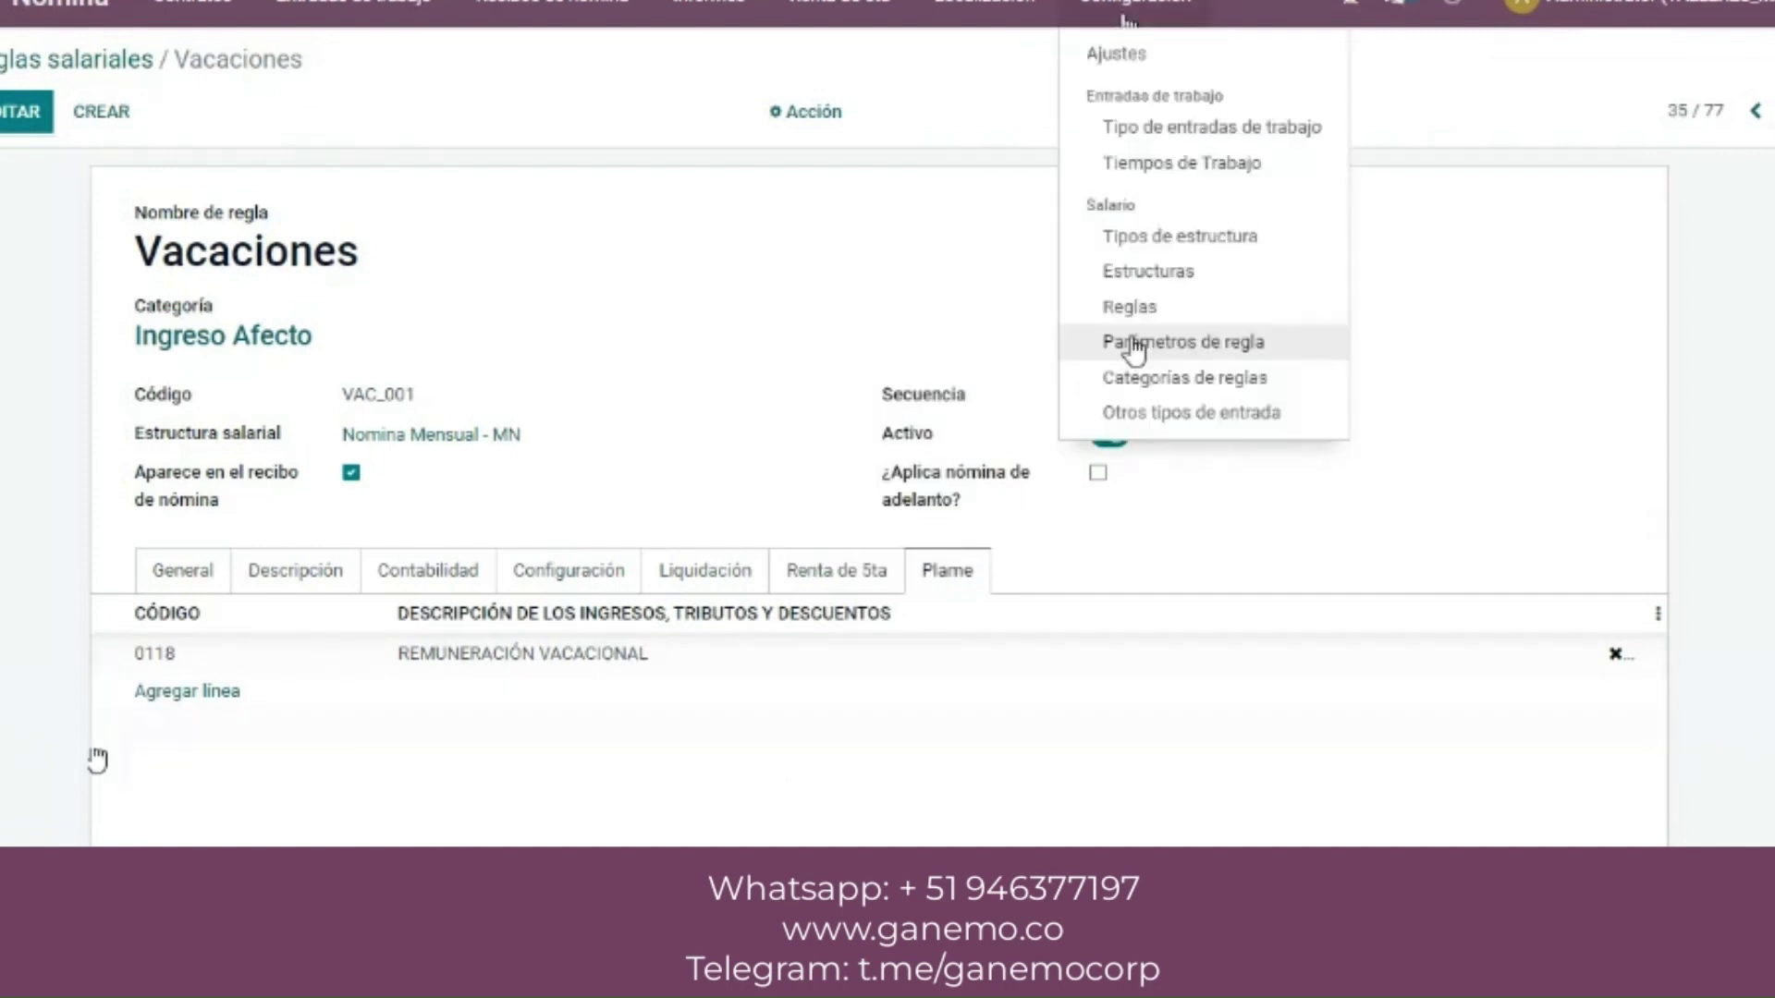
pyautogui.click(1135, 307)
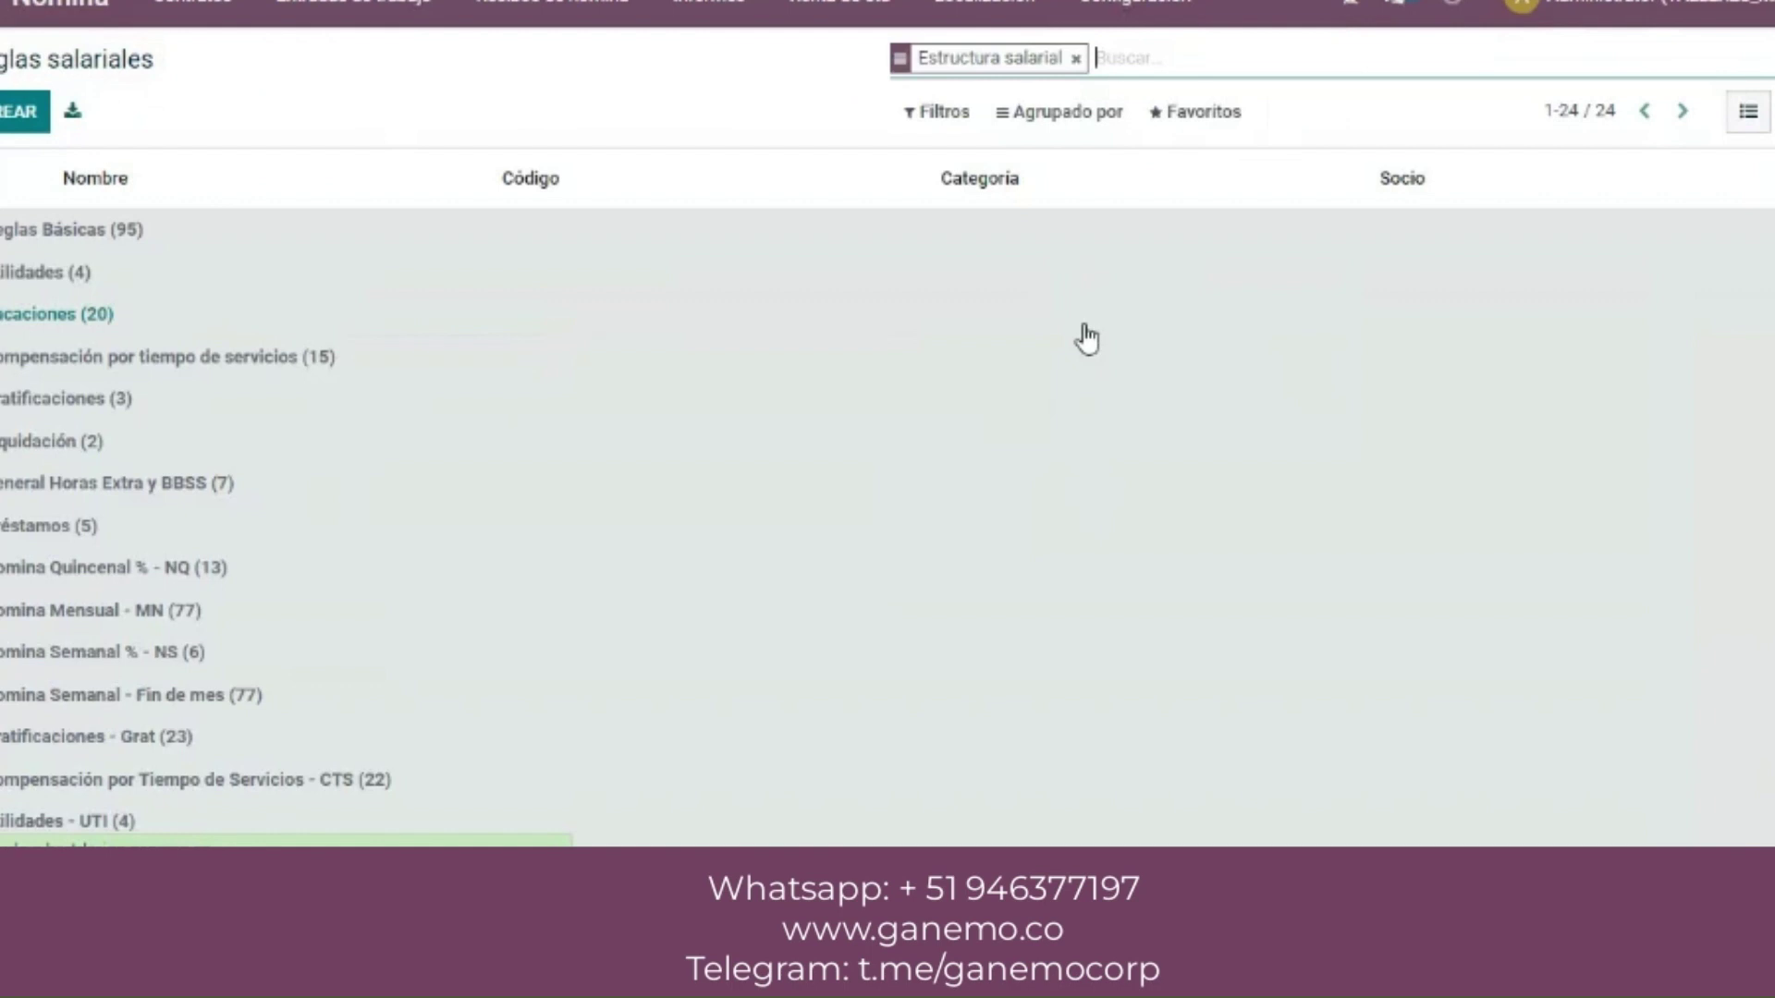
# - Open the Asignación familiar rule, ASF_001, in the Nomina Mensual - MN structure and check its Plame code assignment
pyautogui.click(200, 626)
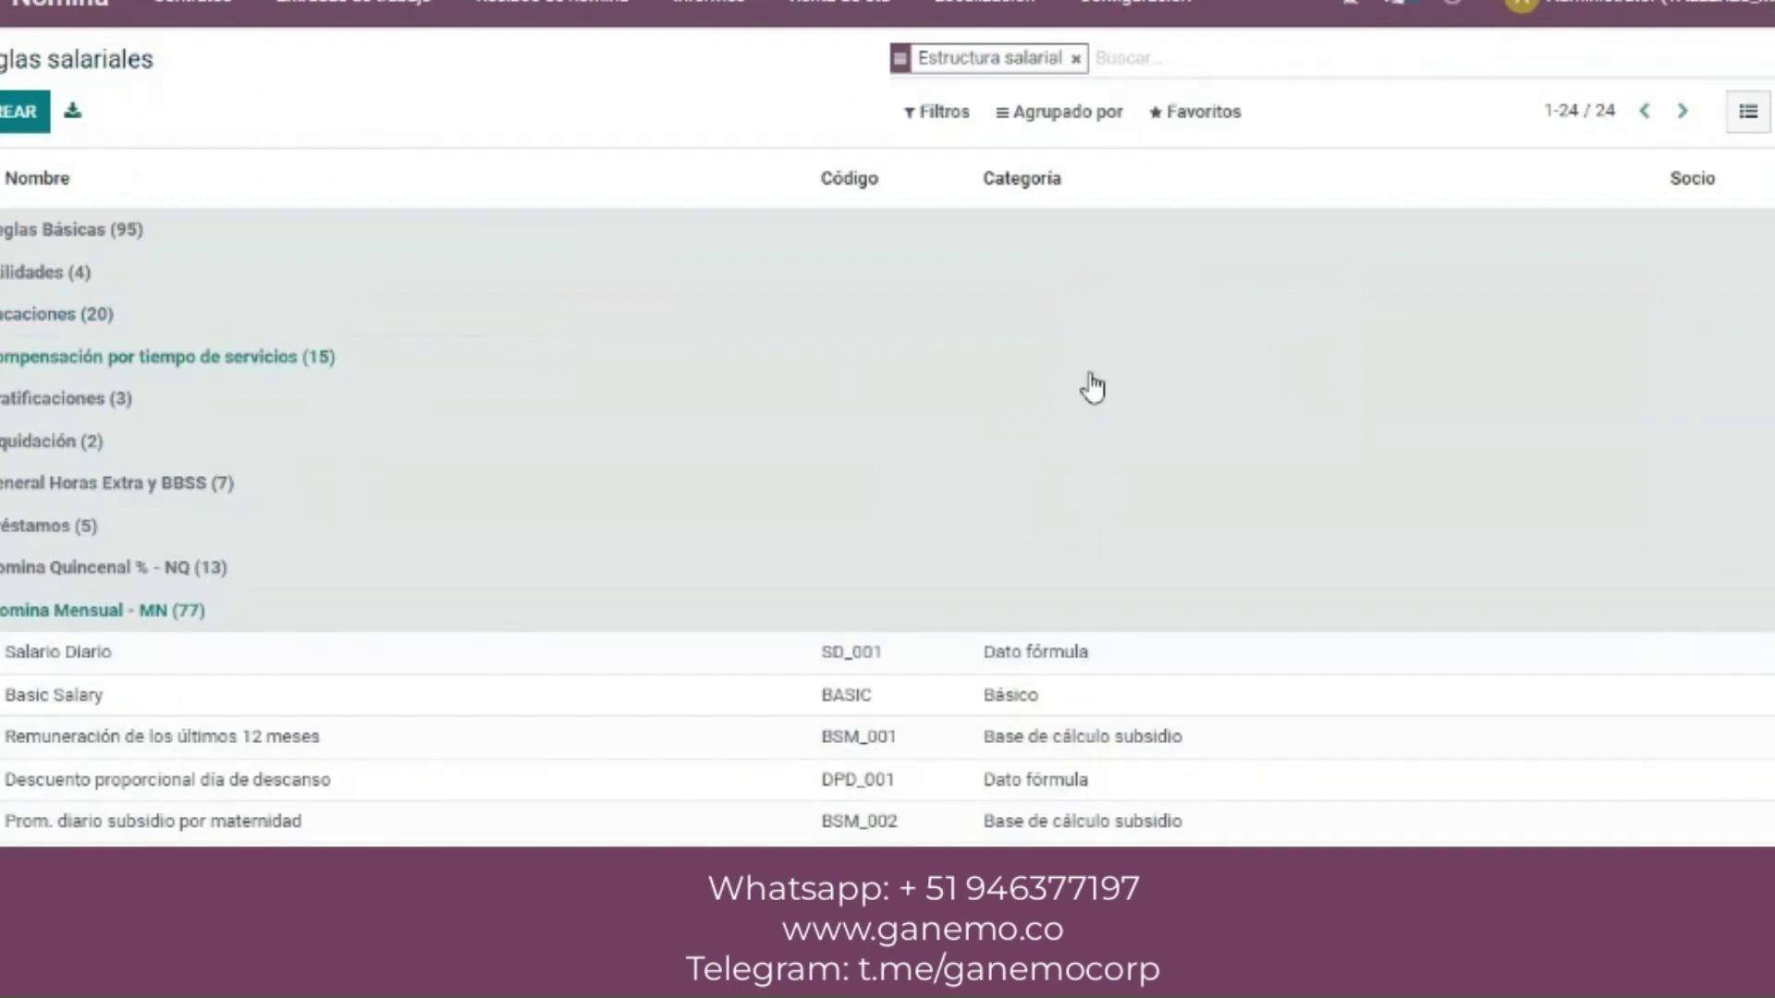
pyautogui.scroll(-10, 1010, 396)
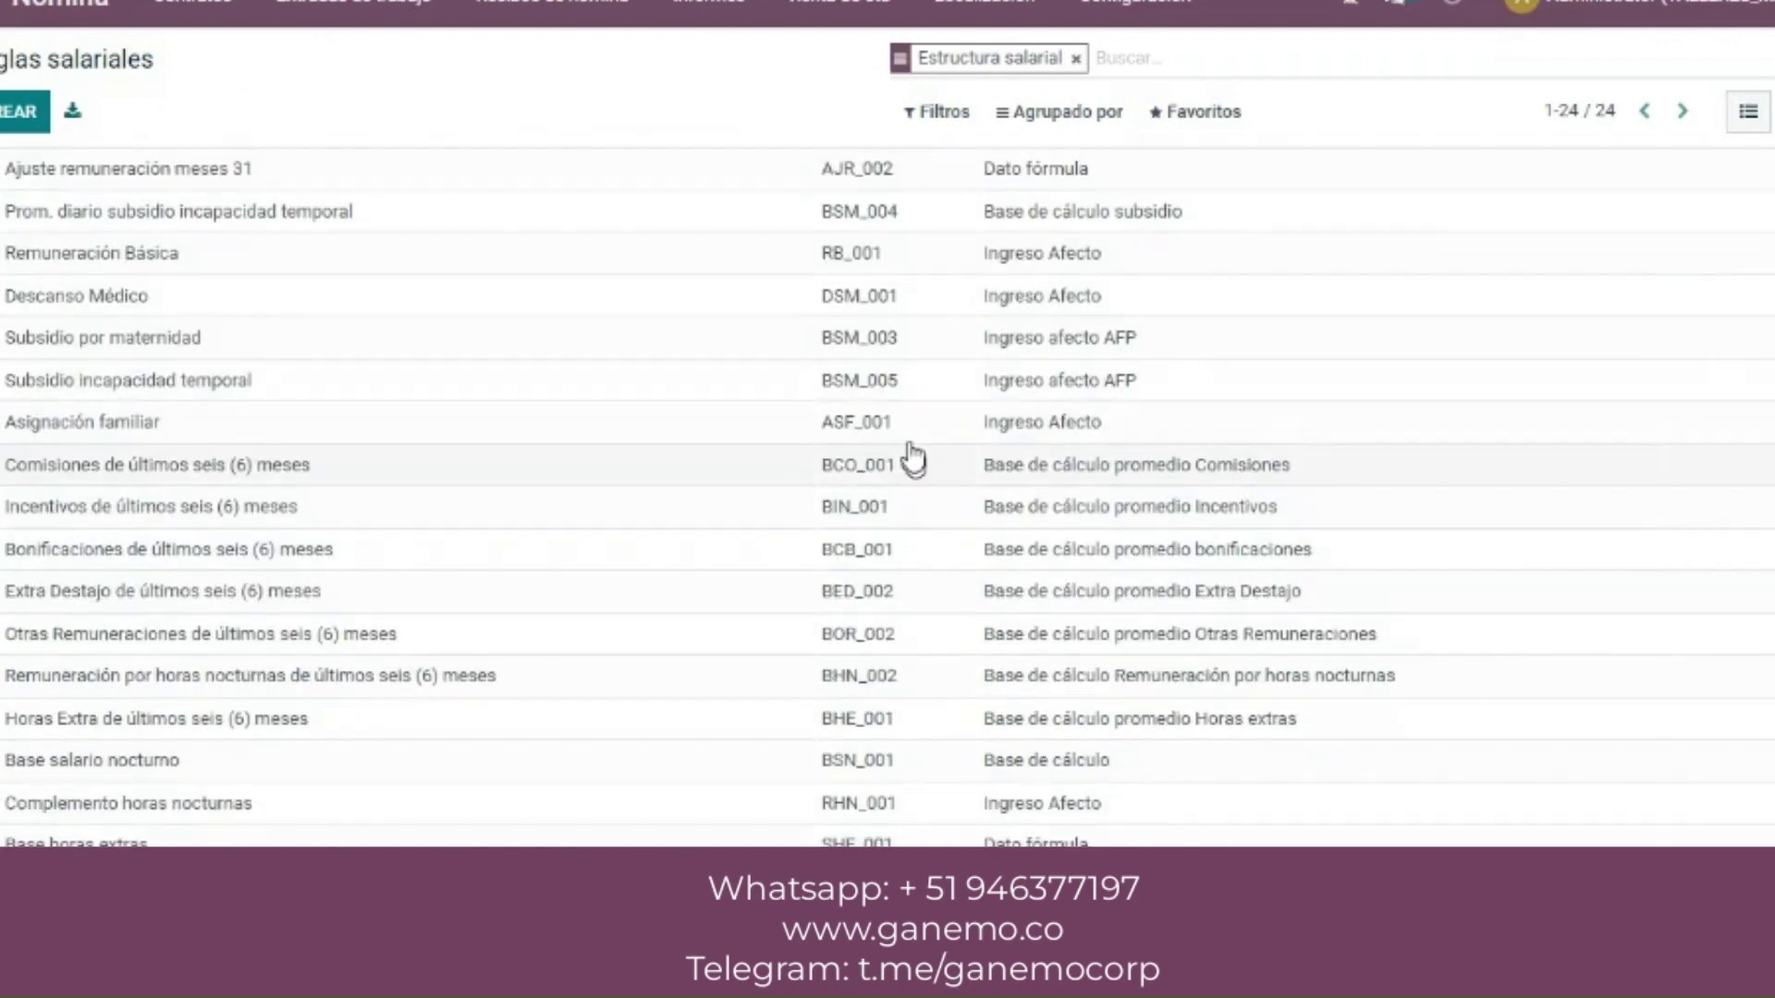
pyautogui.click(910, 423)
pyautogui.click(943, 573)
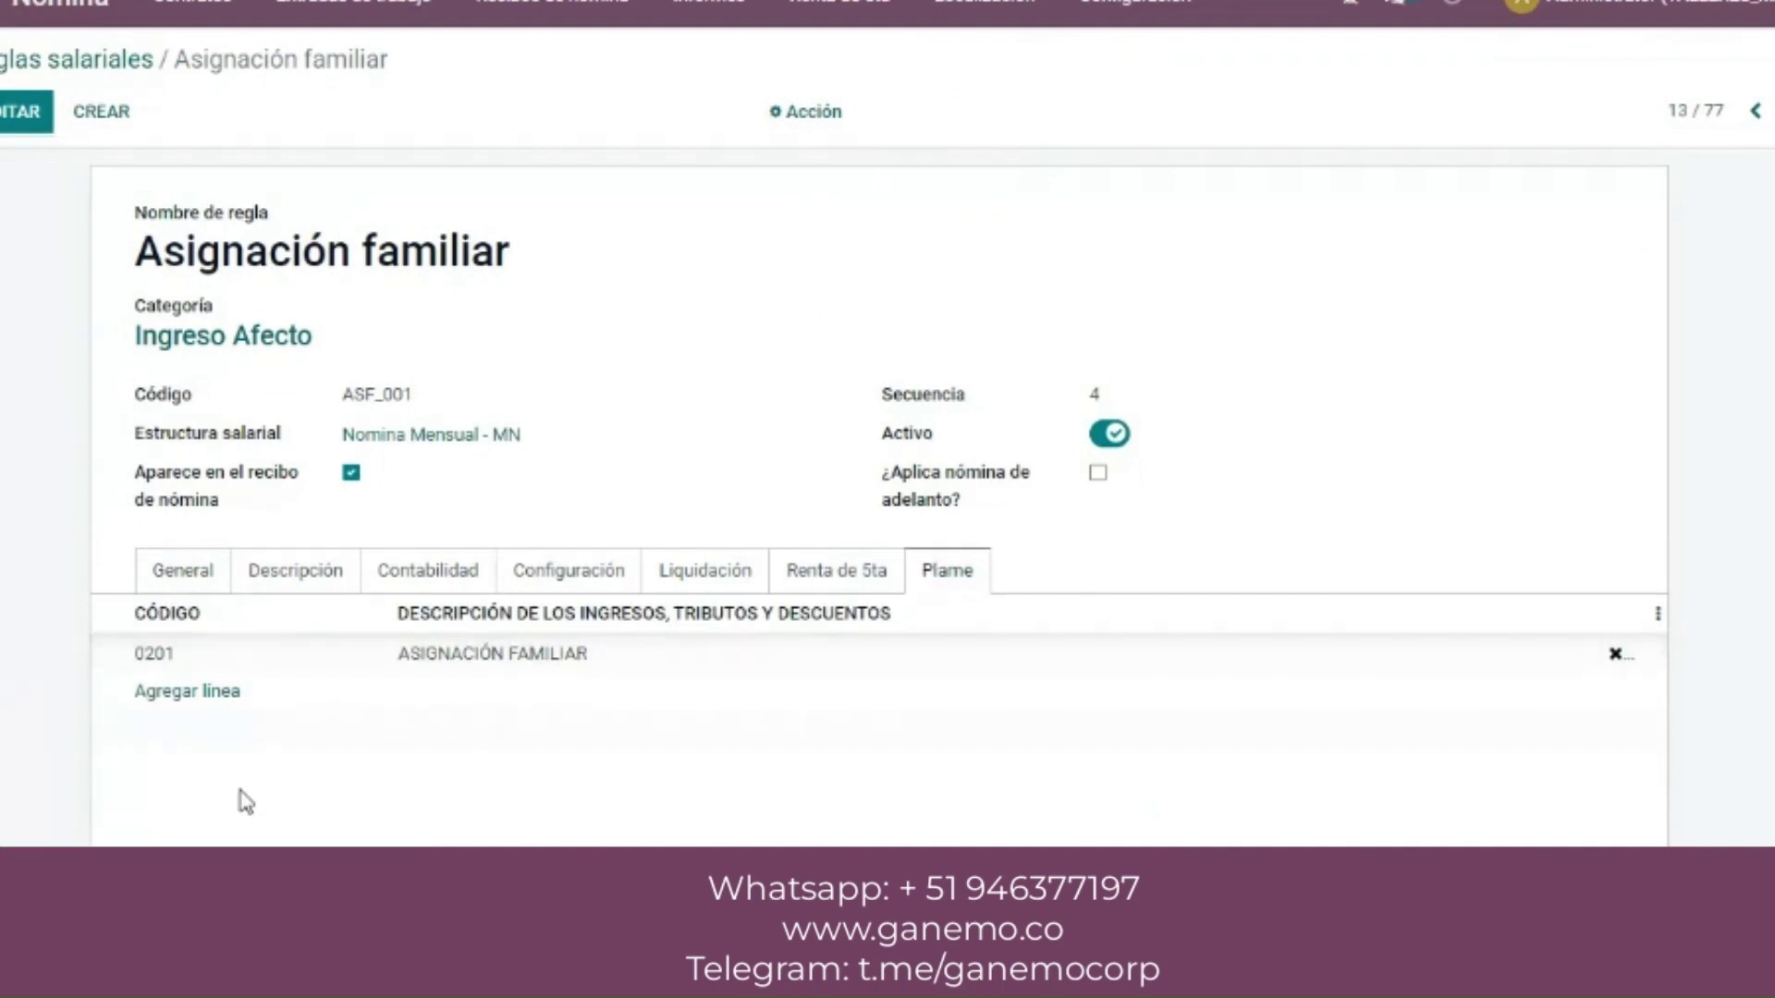
# - Return to the salary rules, open the Base salario nocturno rule, BSN_001, and check its Plame code assignment
pyautogui.click(64, 57)
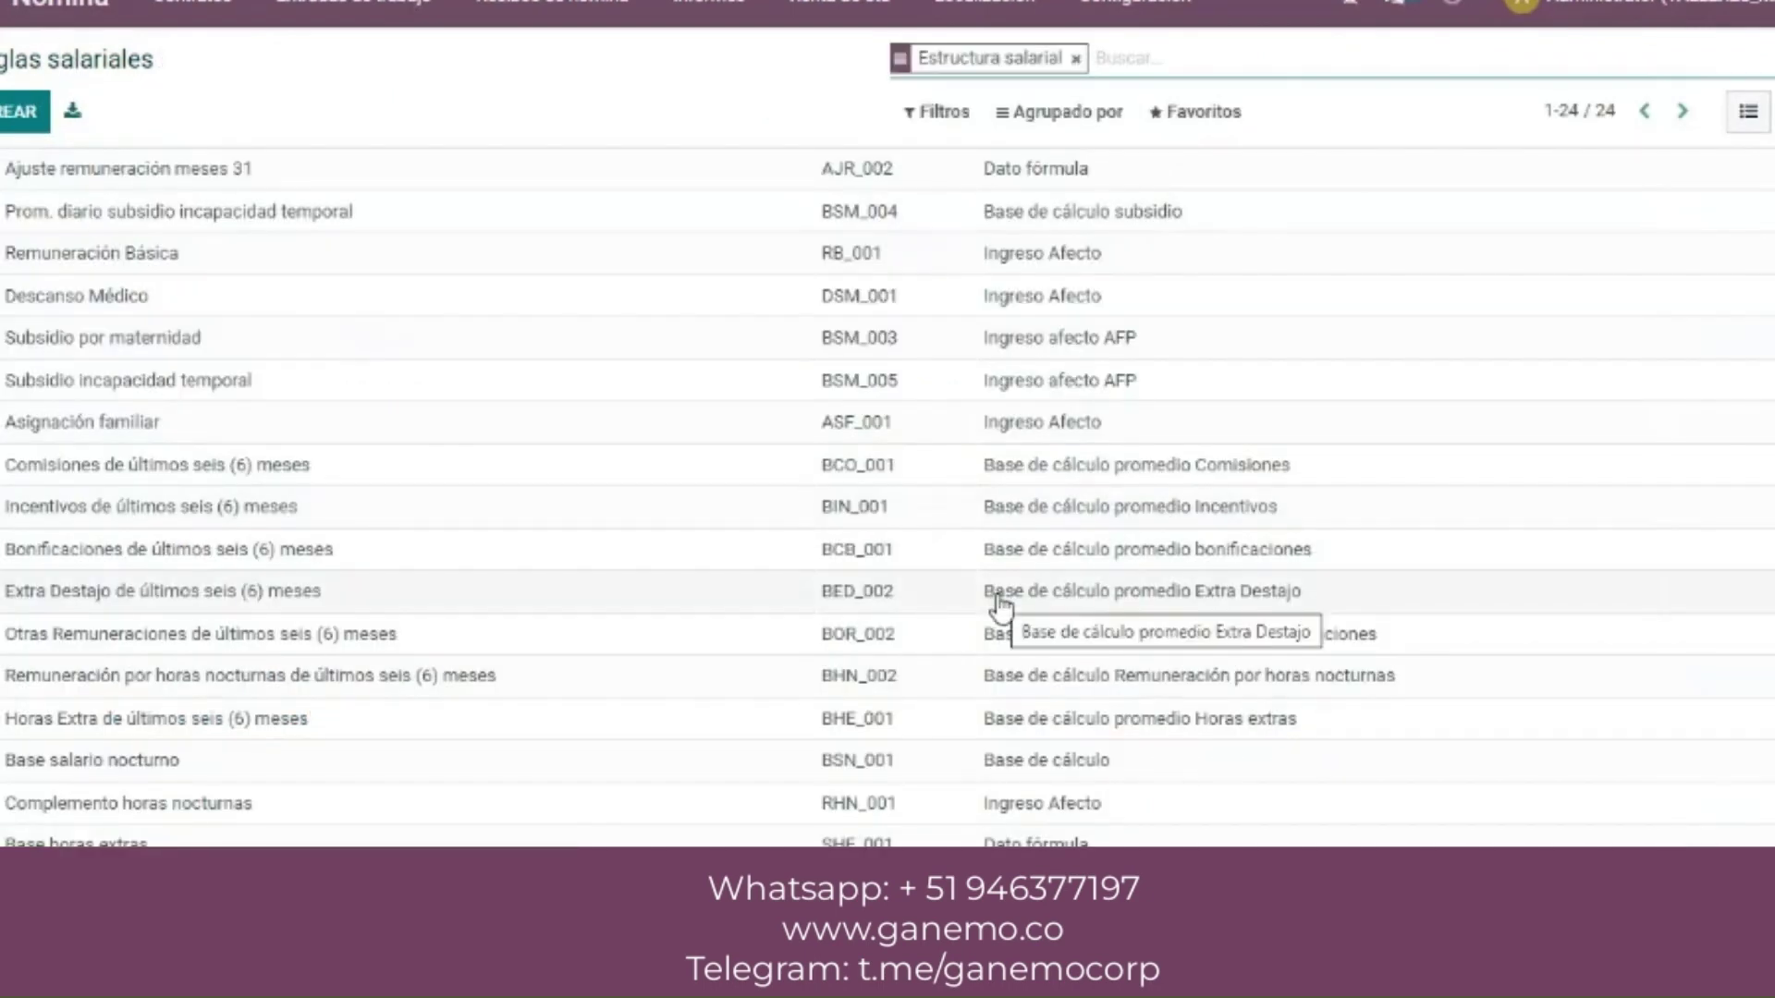
pyautogui.click(819, 766)
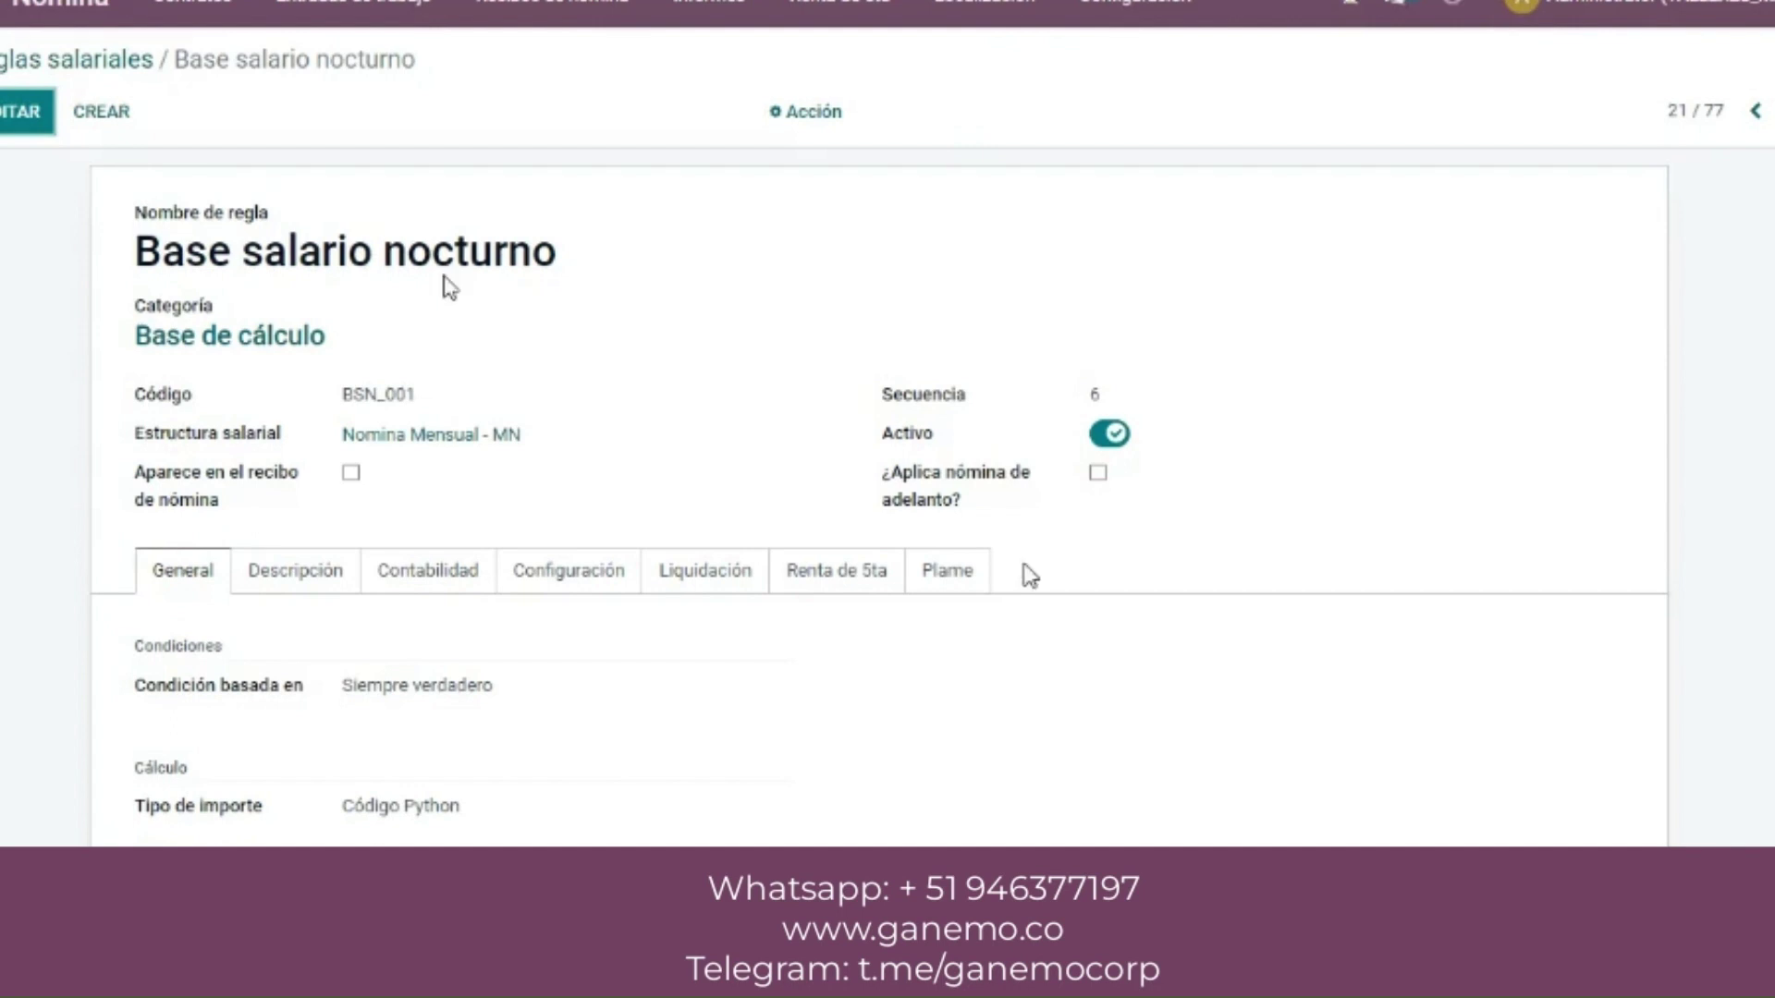
pyautogui.click(936, 592)
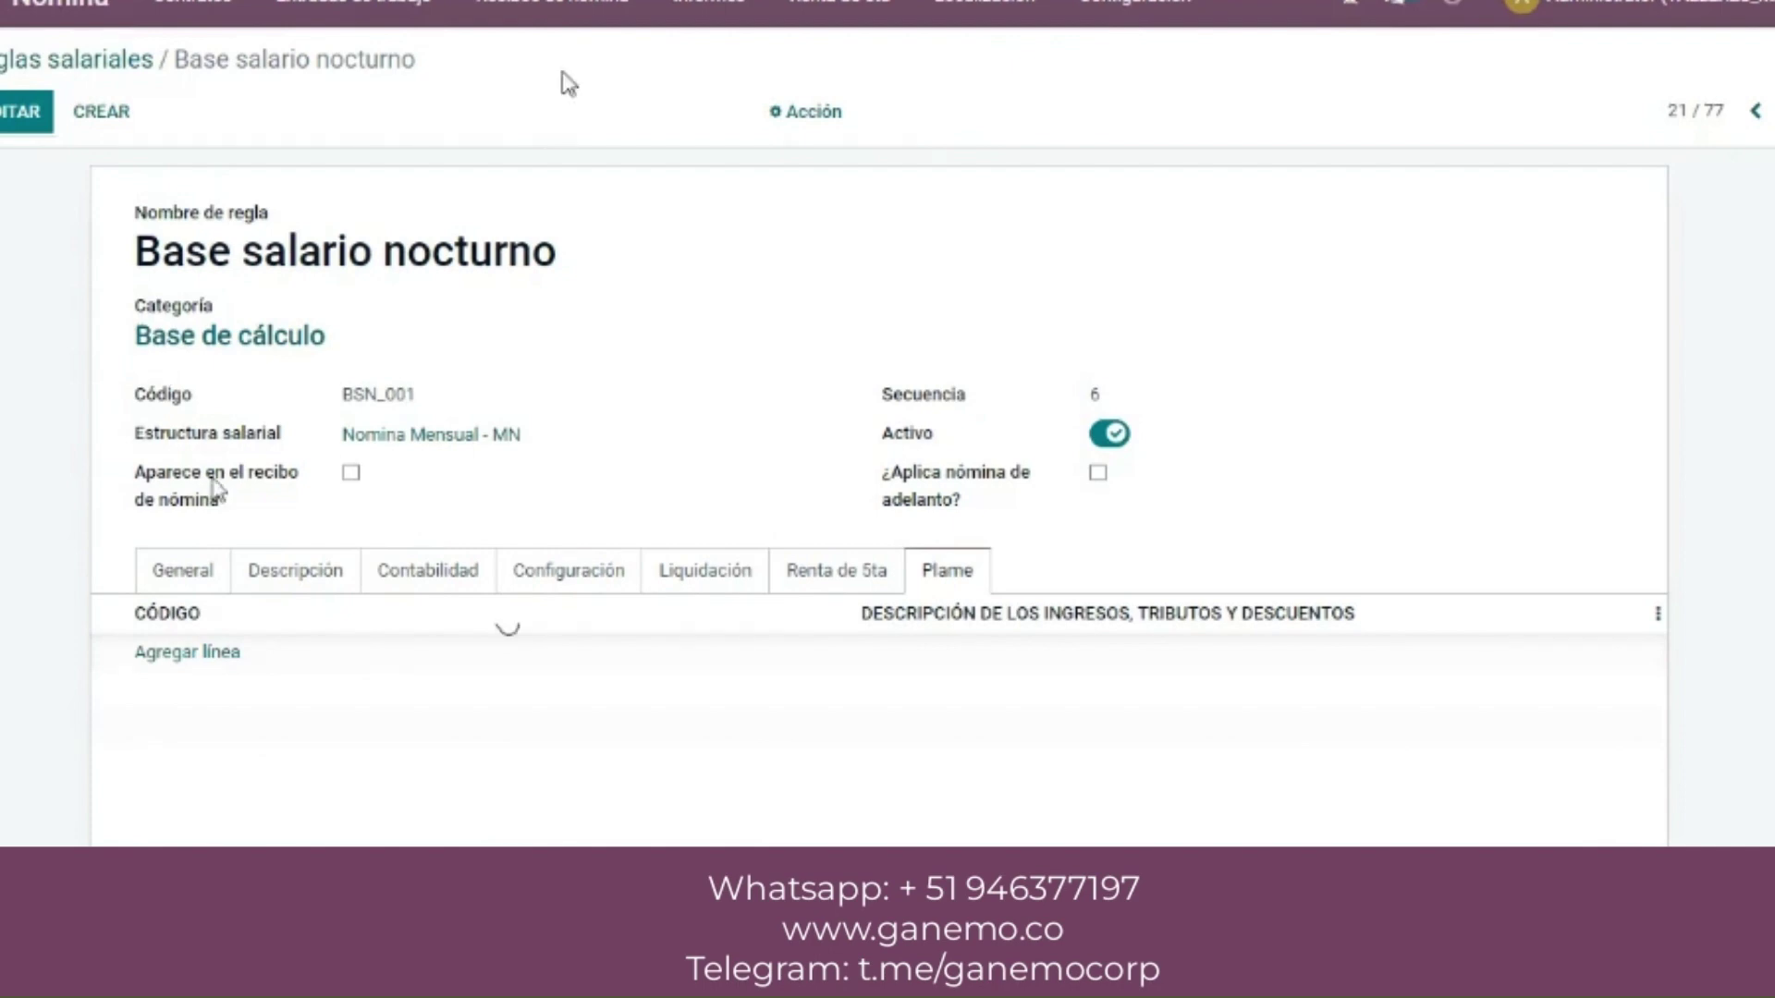
# - Show all payslips filtered to June 2023 and expand the Nomina Junio Entradas de trabajo batch
pyautogui.click(590, 13)
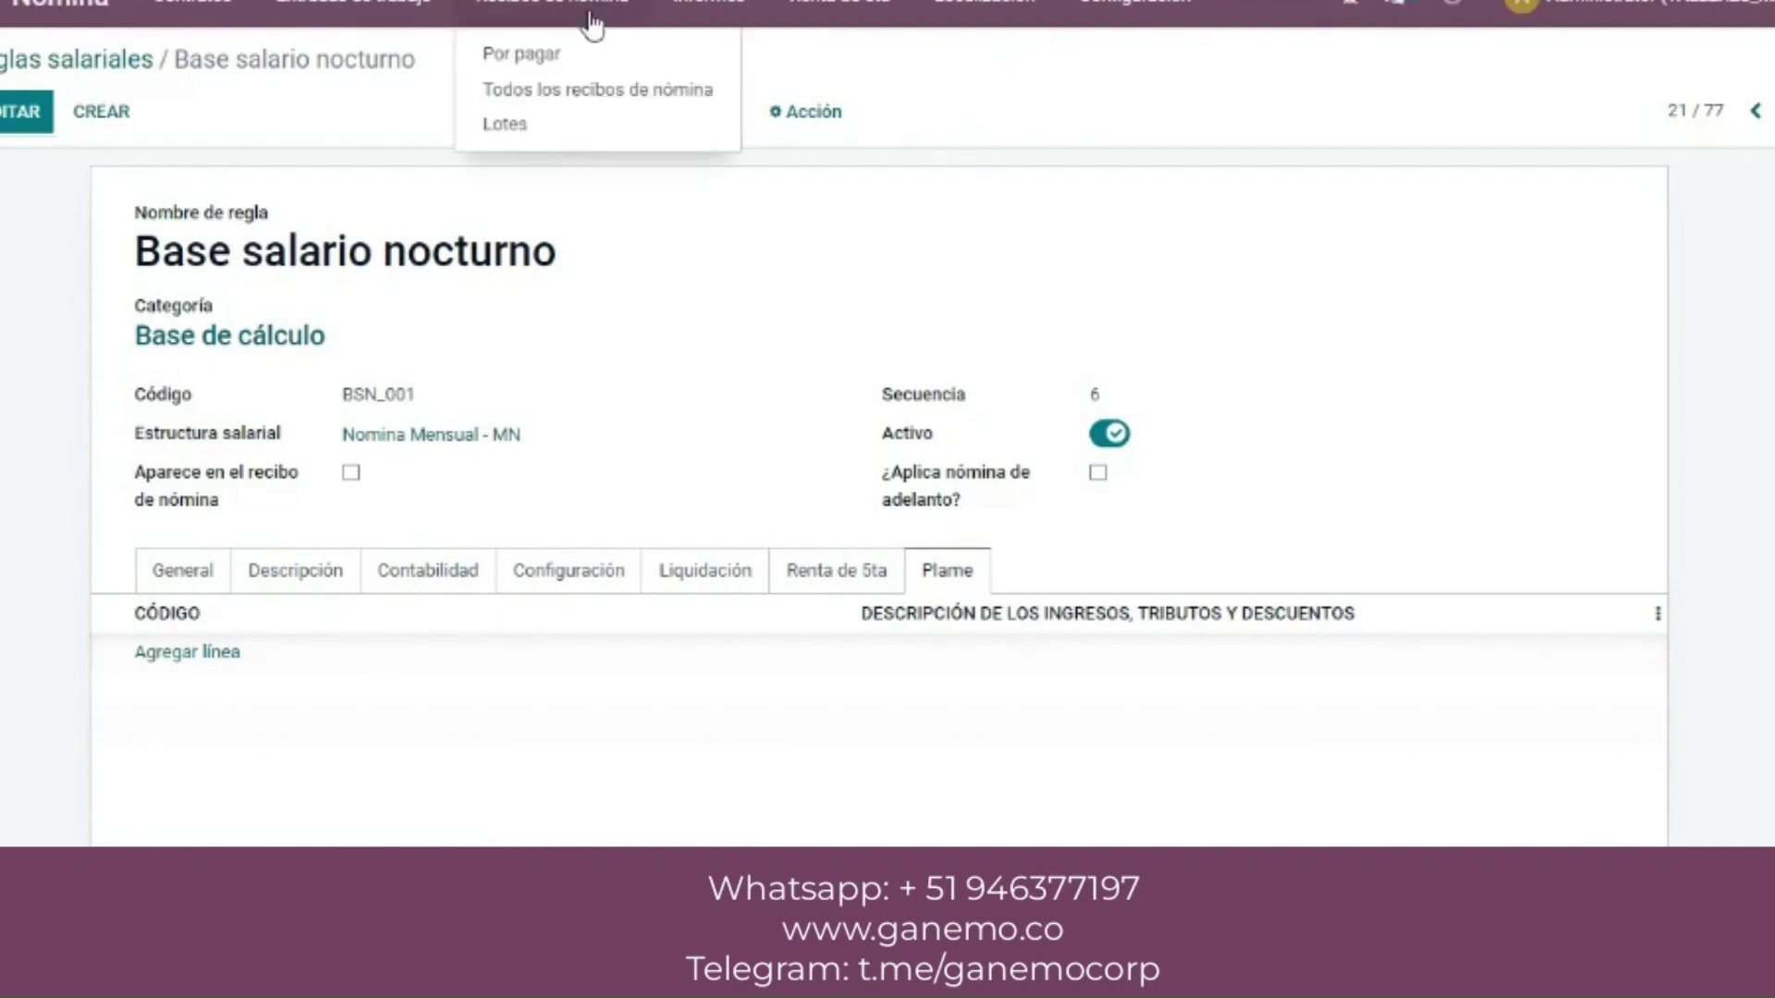
pyautogui.click(589, 98)
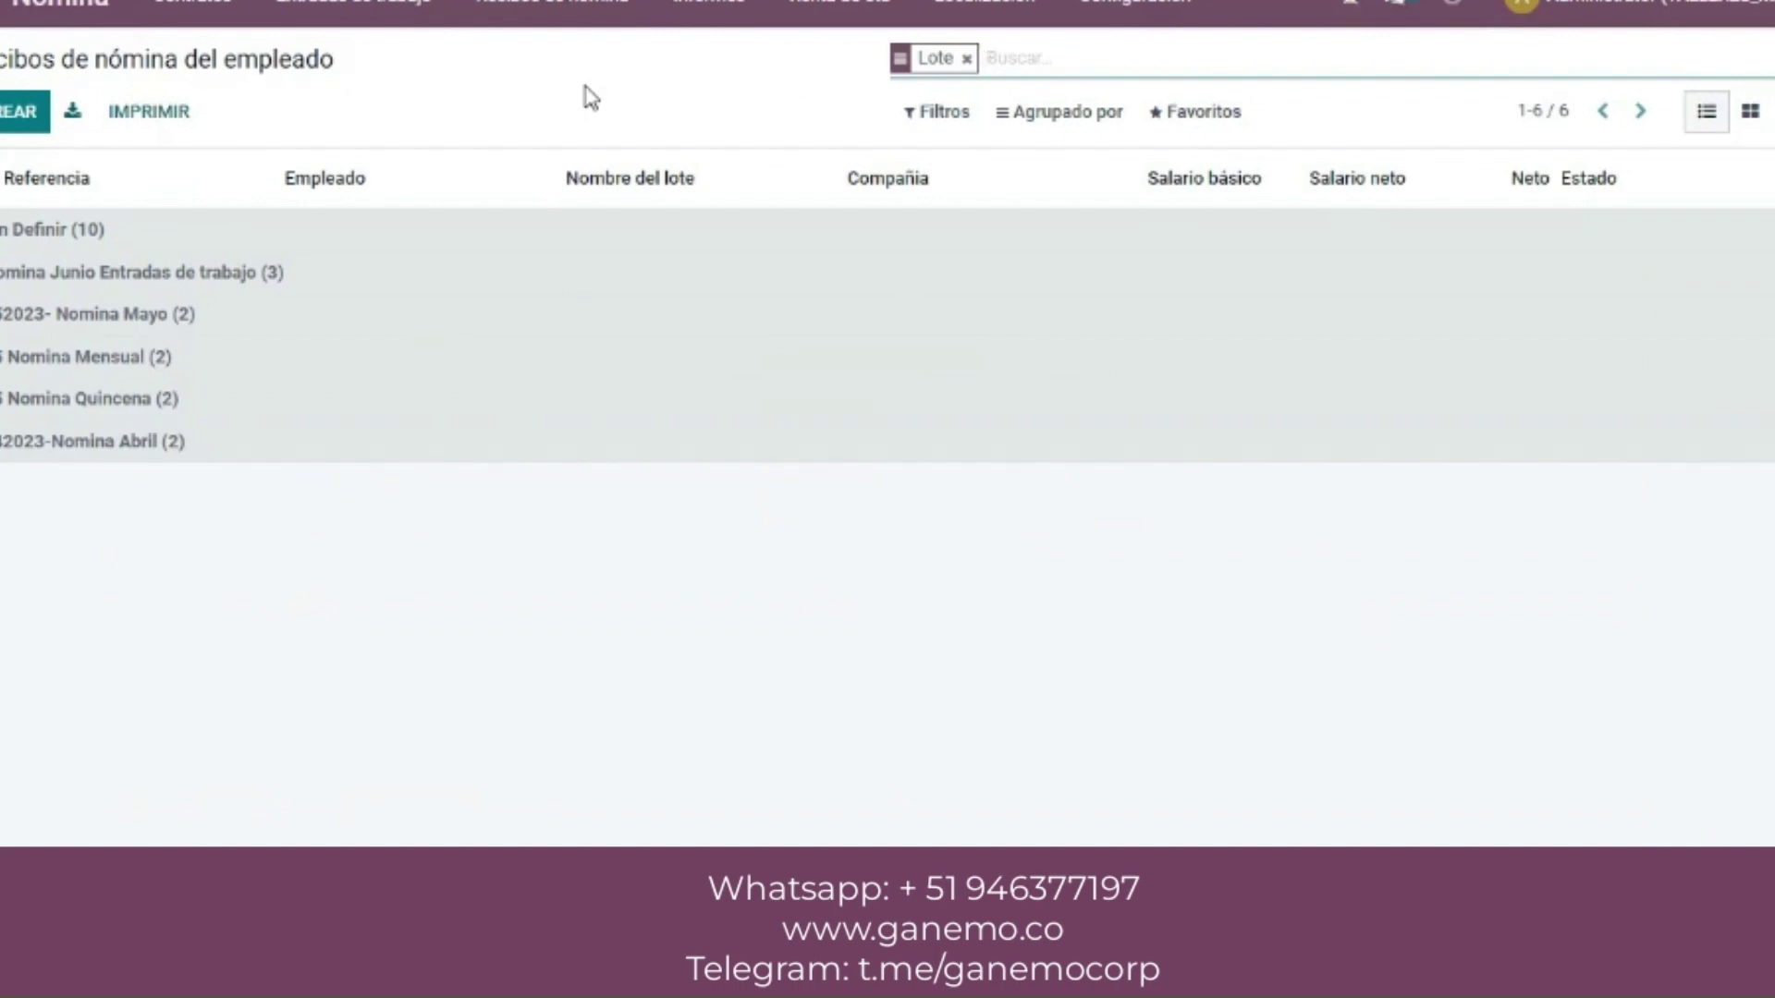
pyautogui.click(929, 115)
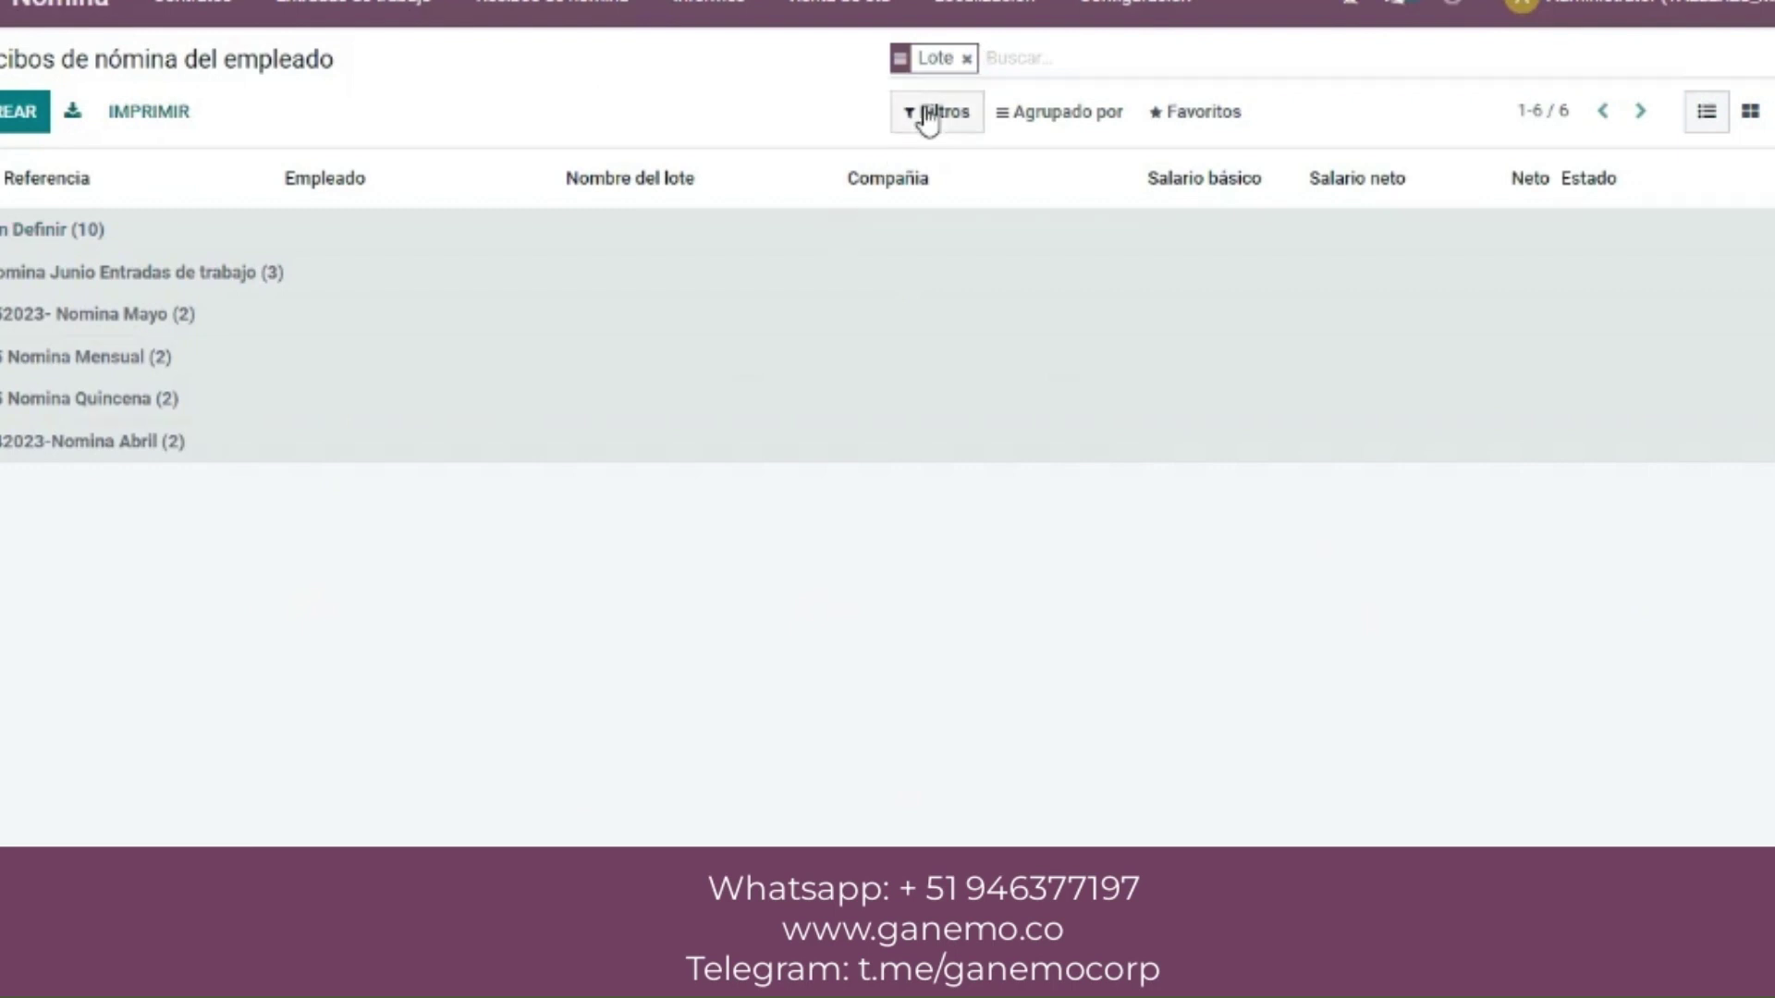
pyautogui.moveTo(1117, 344)
pyautogui.click(1183, 322)
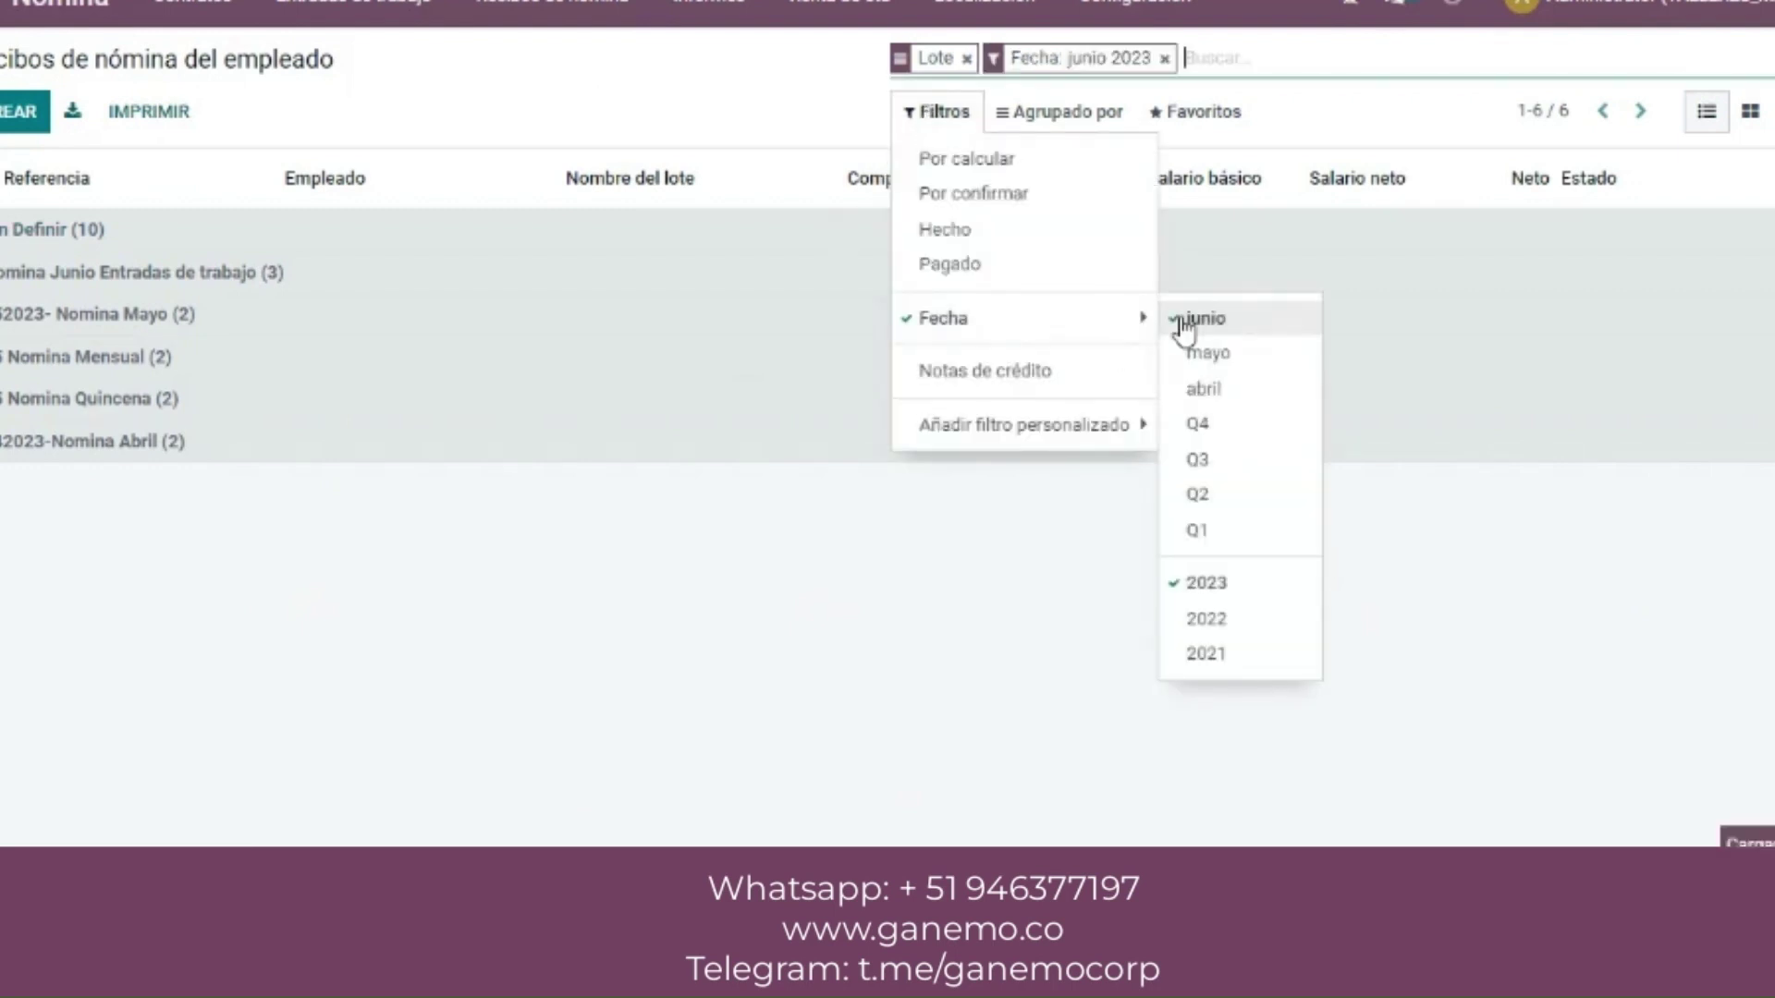
pyautogui.click(778, 242)
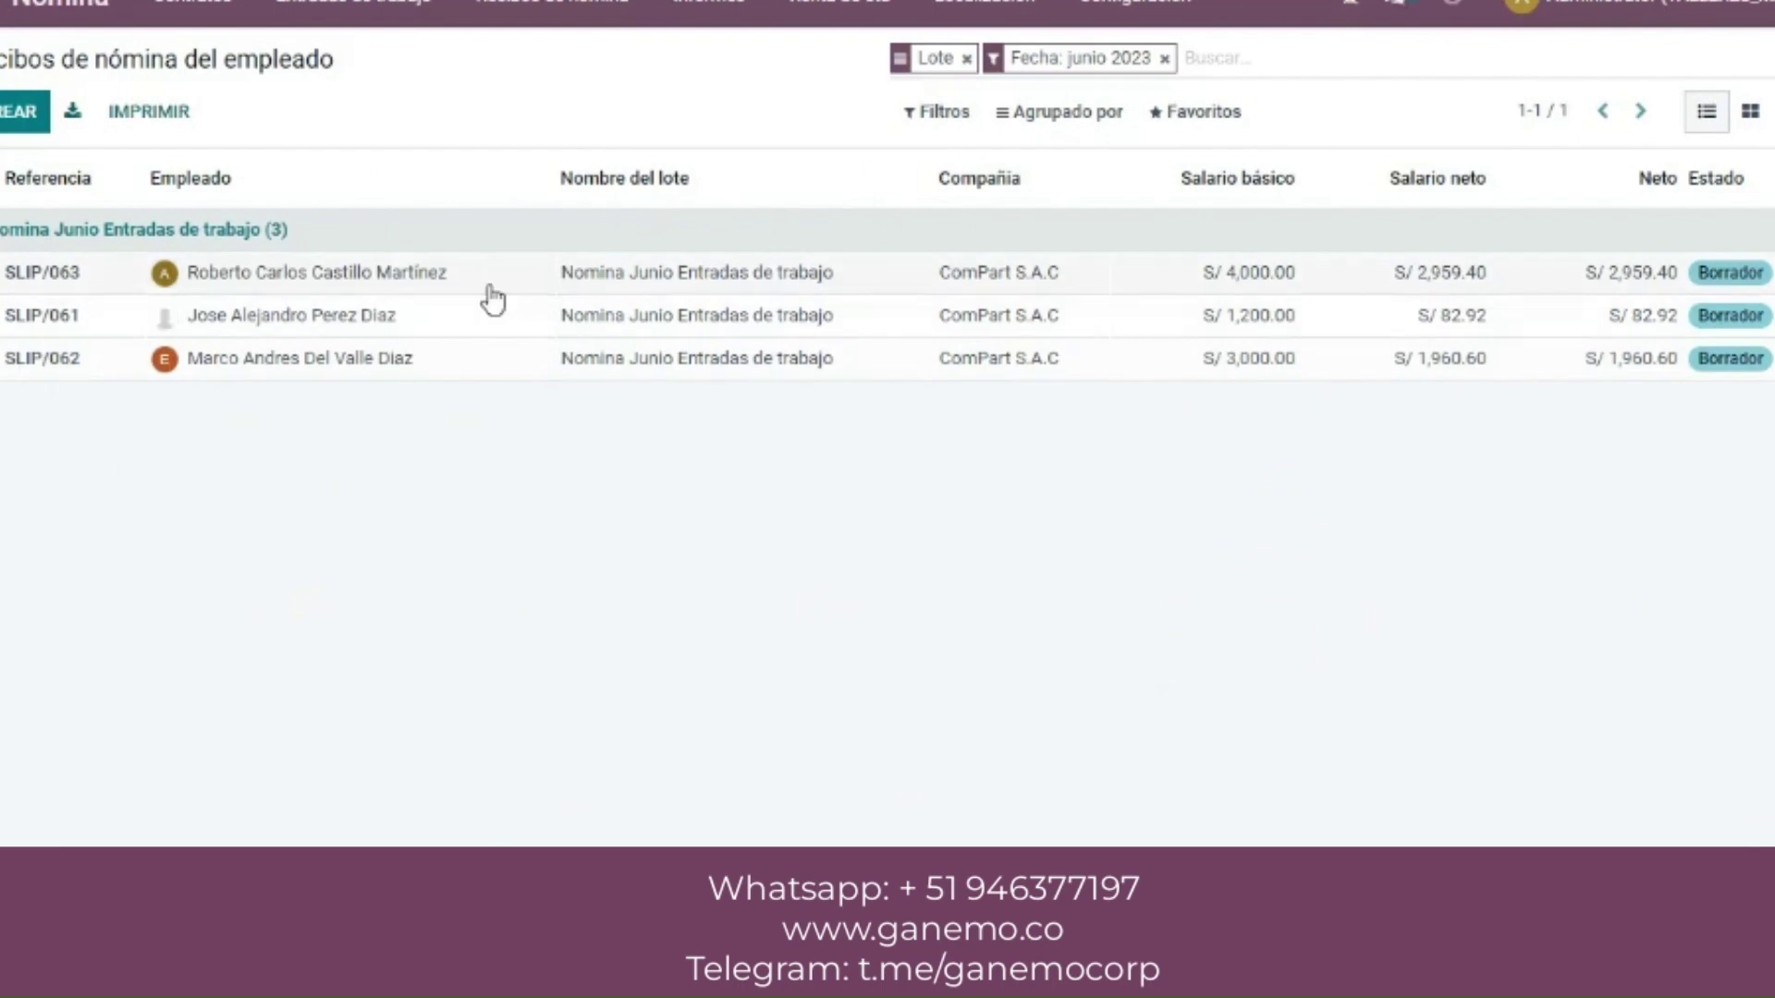
# - Open payslip SLIP/063 in the June batch and review its worked days
pyautogui.click(340, 278)
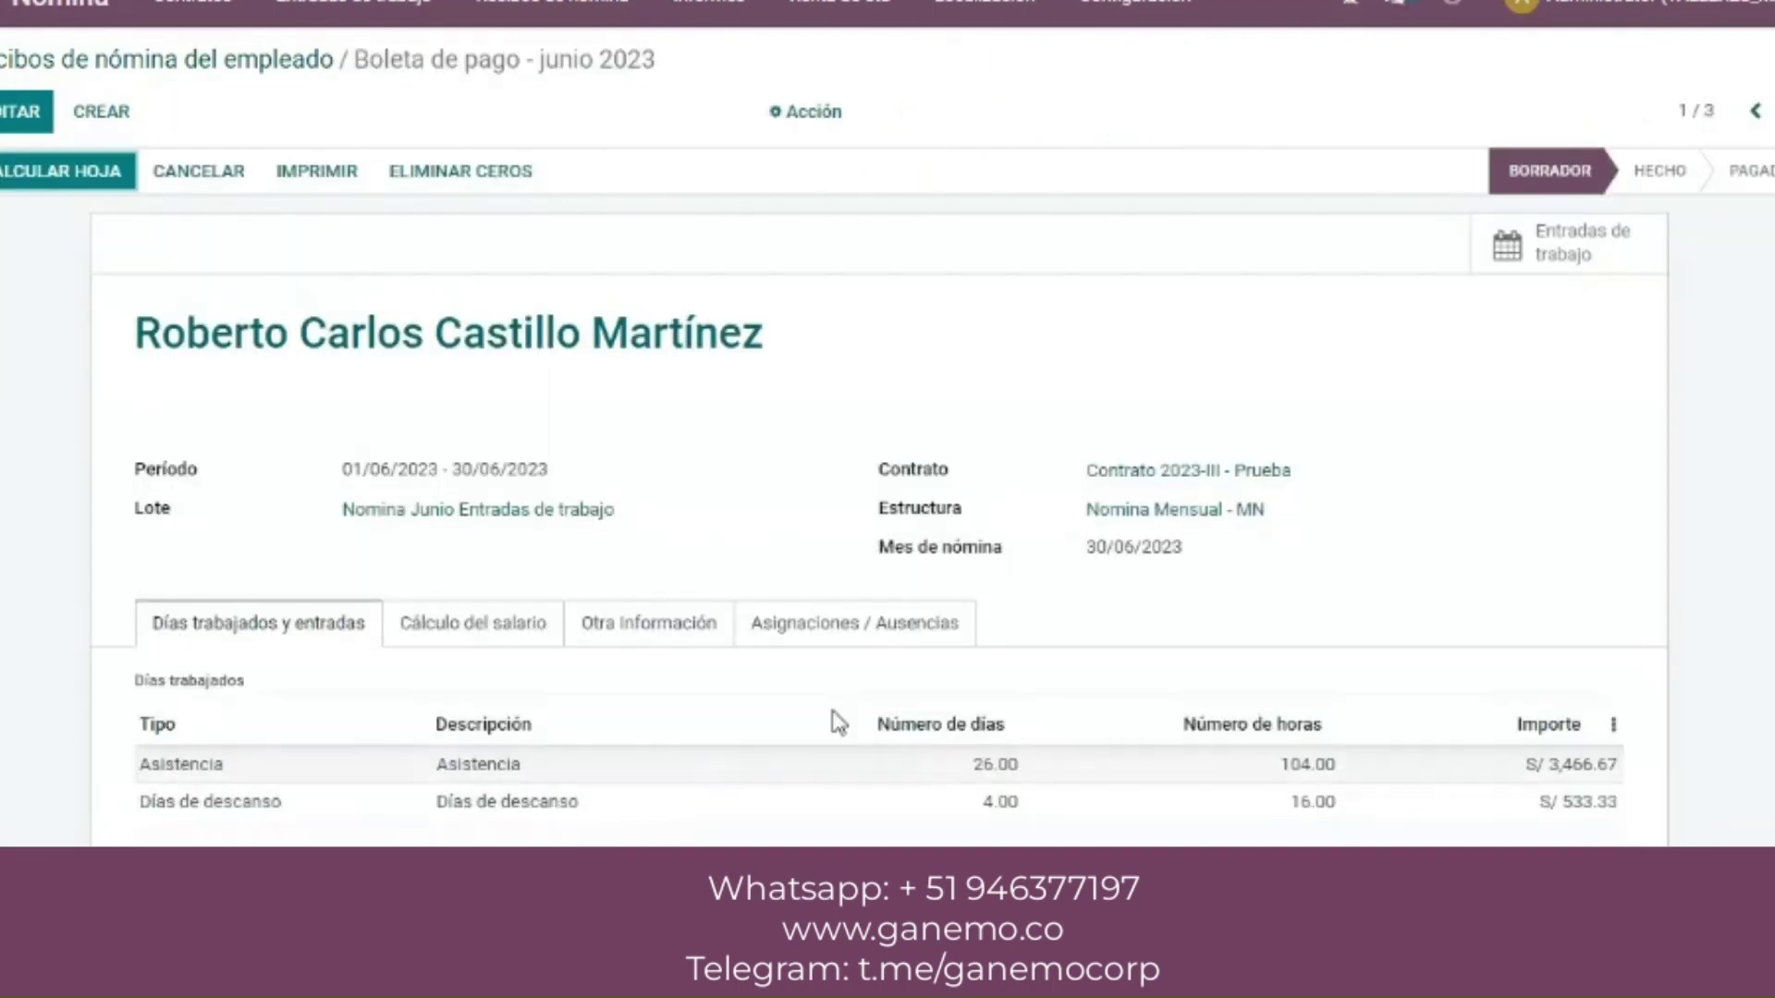
pyautogui.scroll(-3, 878, 499)
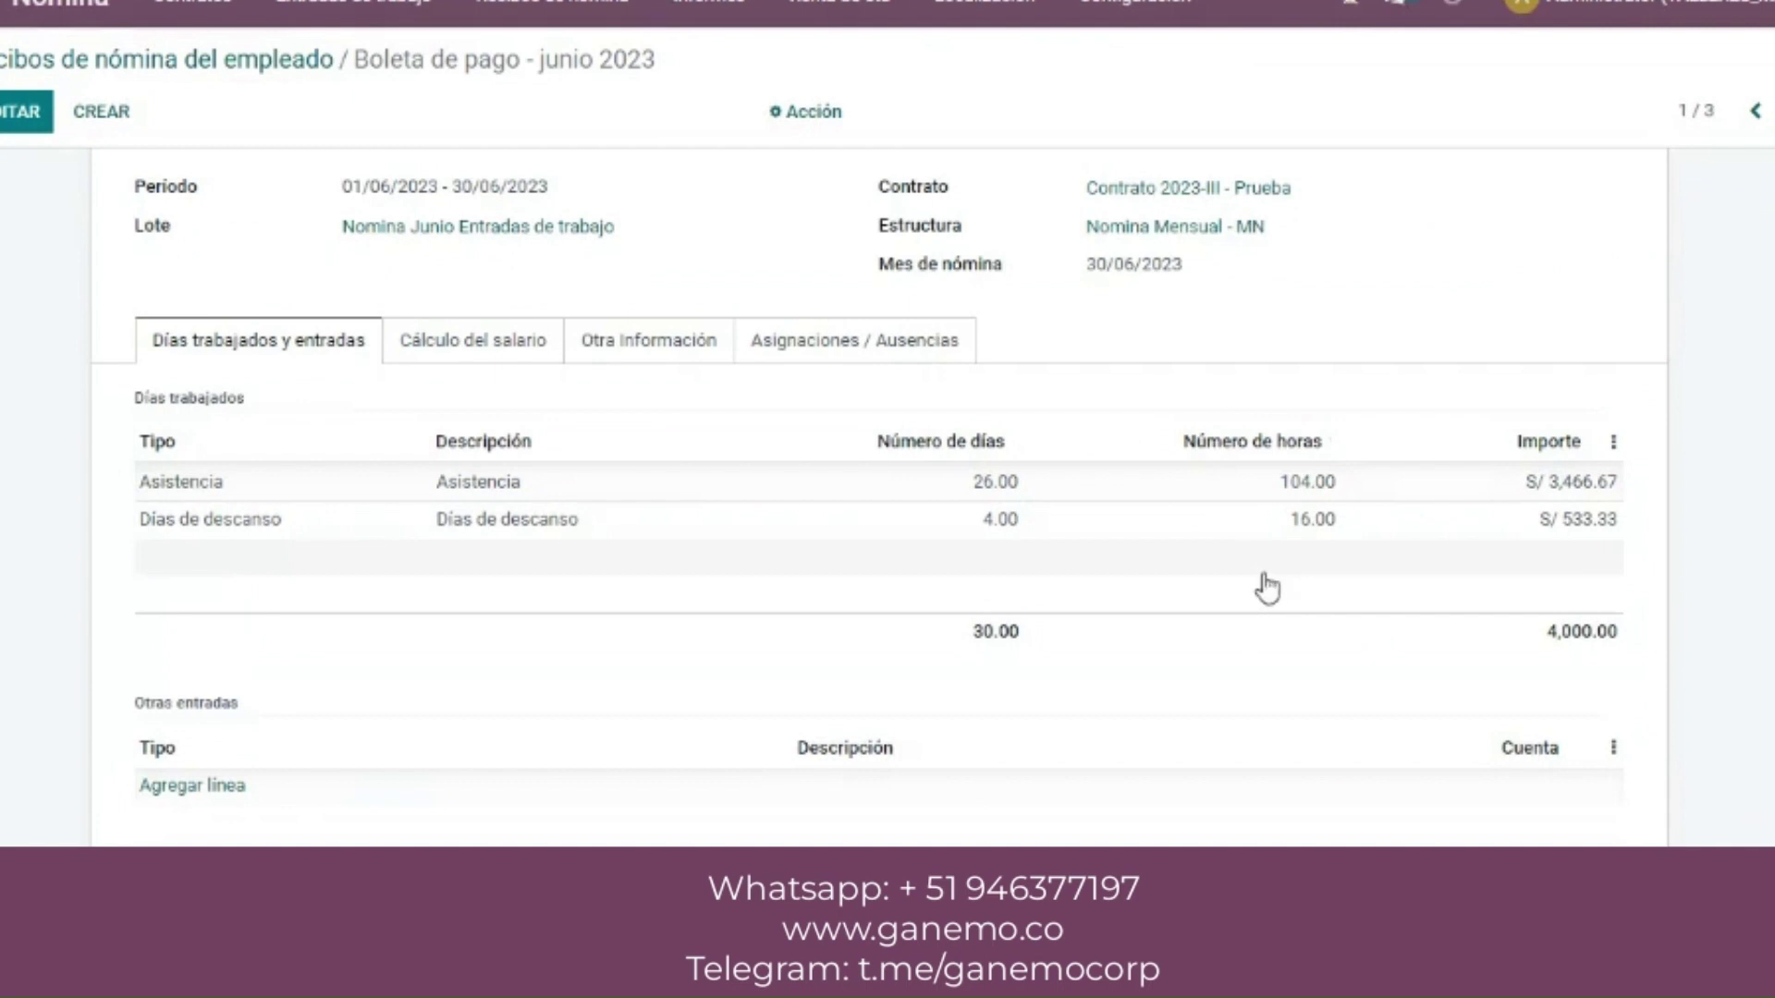
pyautogui.moveTo(1240, 594)
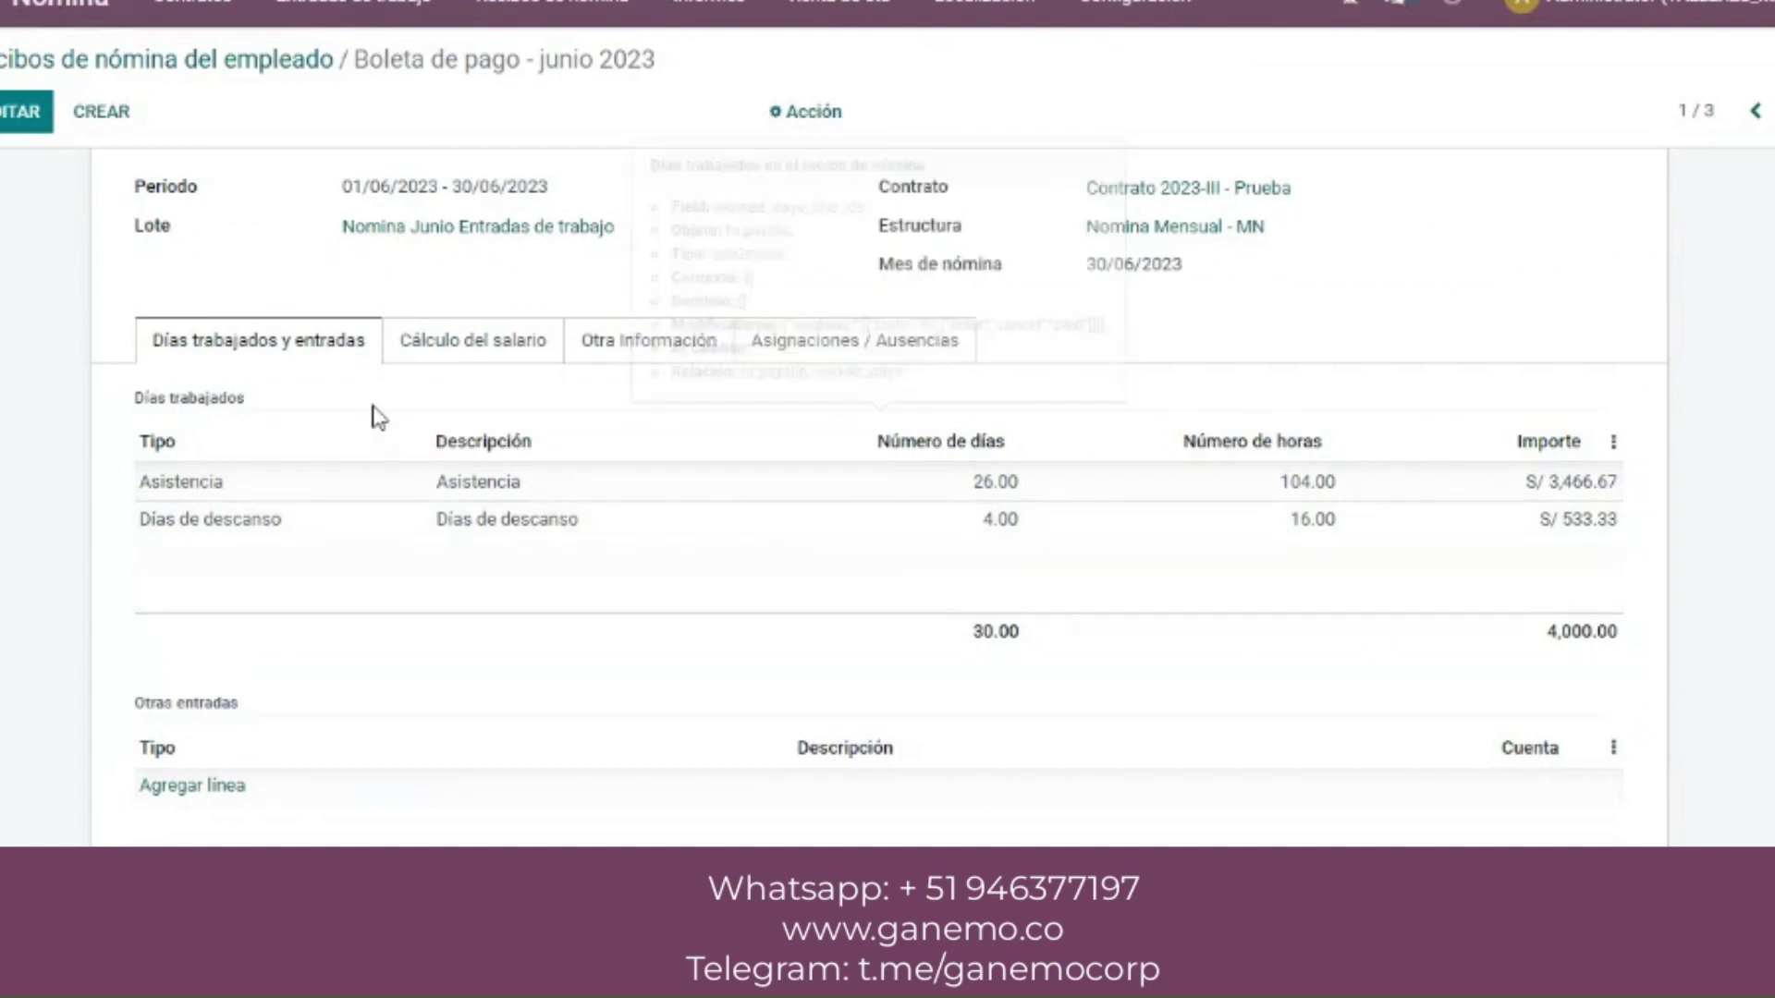
# - Move on to payslip SLIP/061 and review its worked days and salary calculation lines
pyautogui.click(1769, 111)
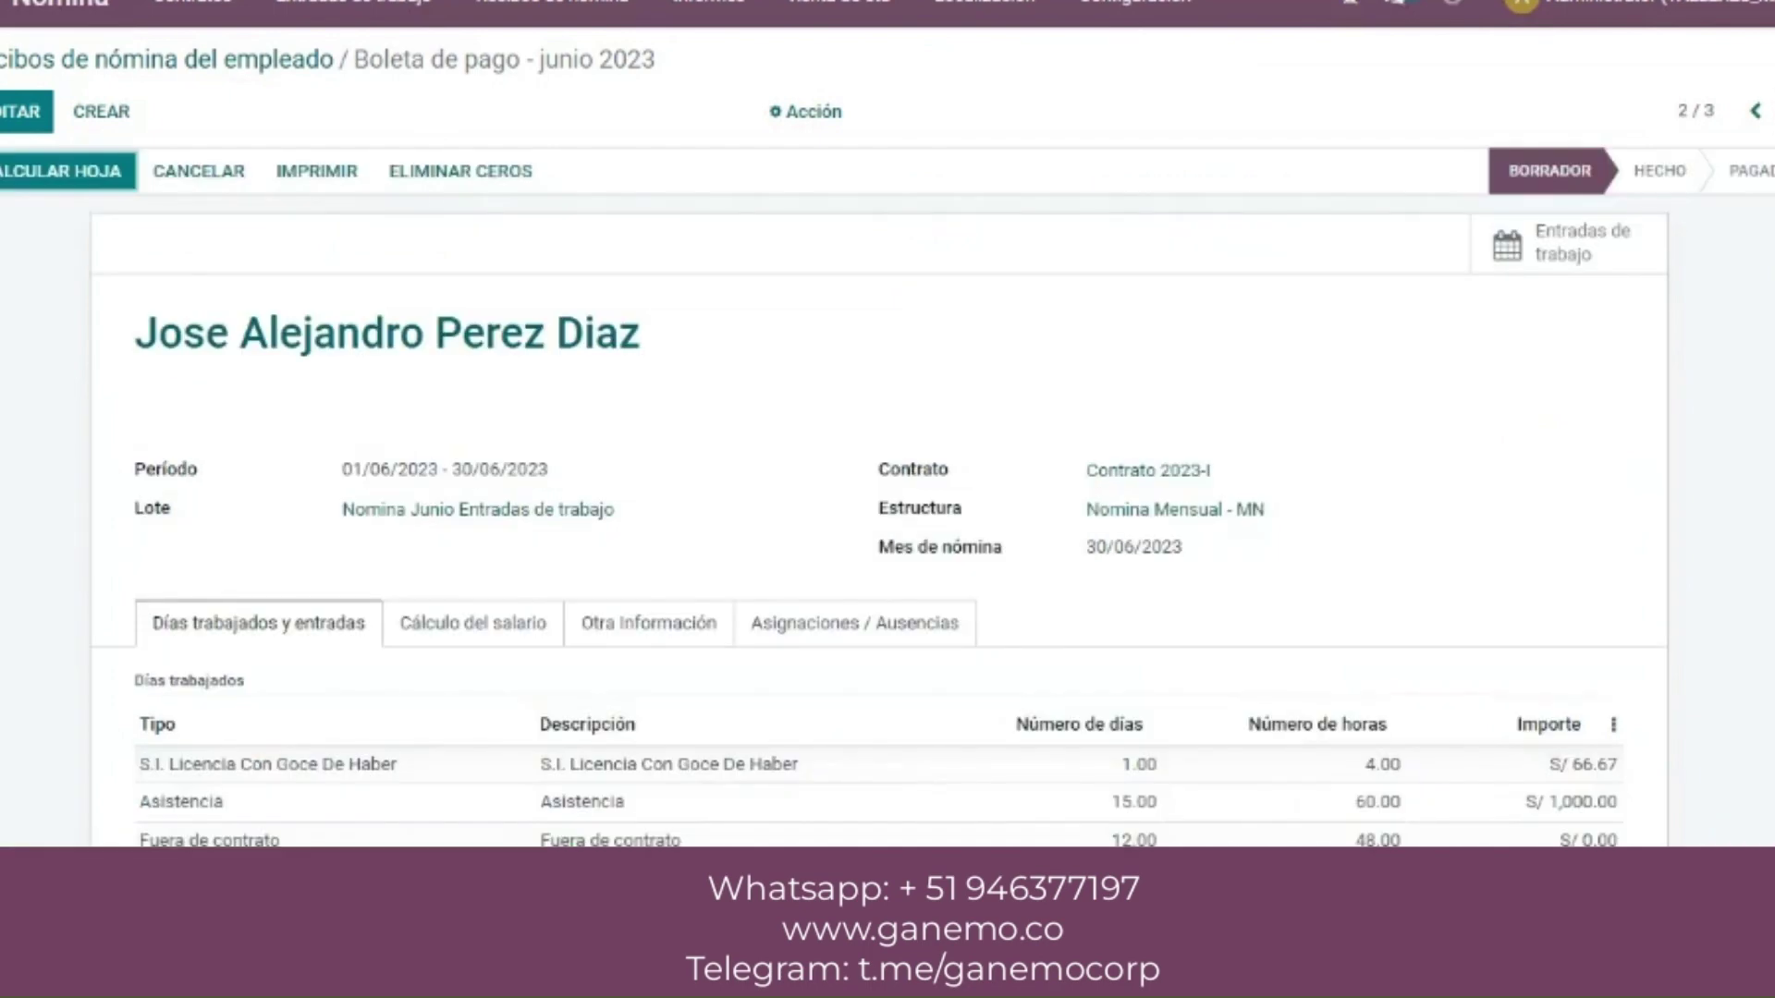
pyautogui.scroll(-3, 717, 582)
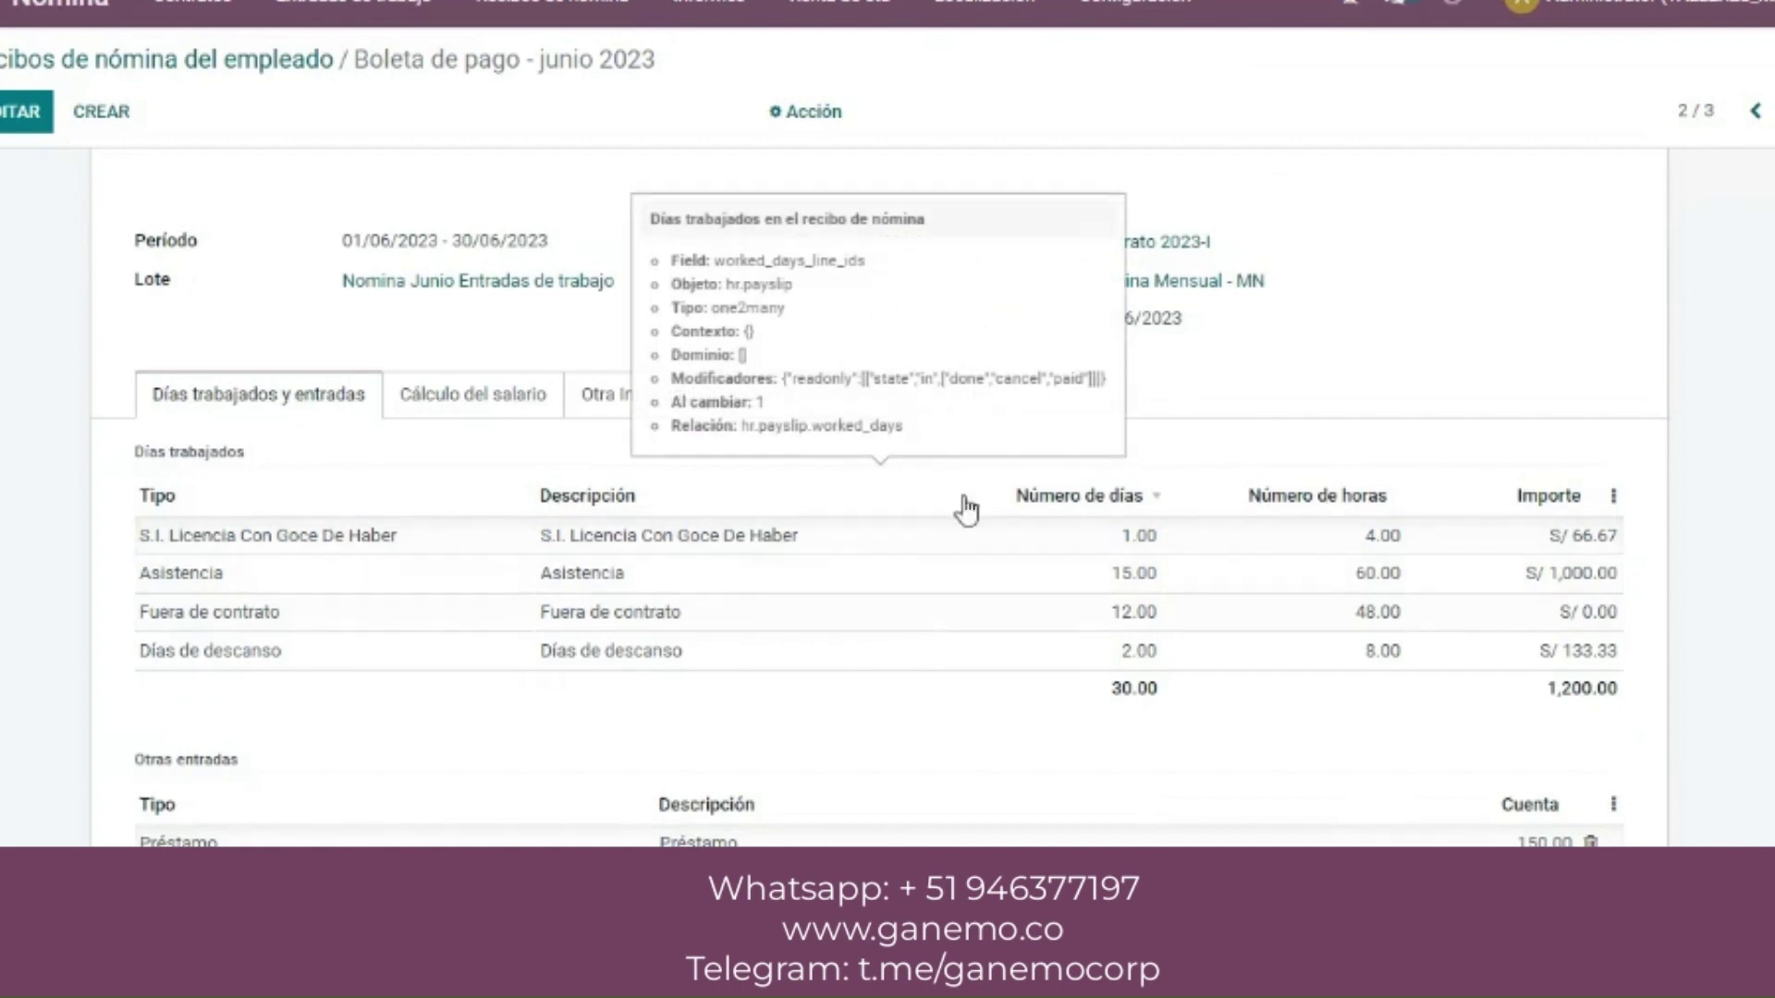
pyautogui.click(477, 403)
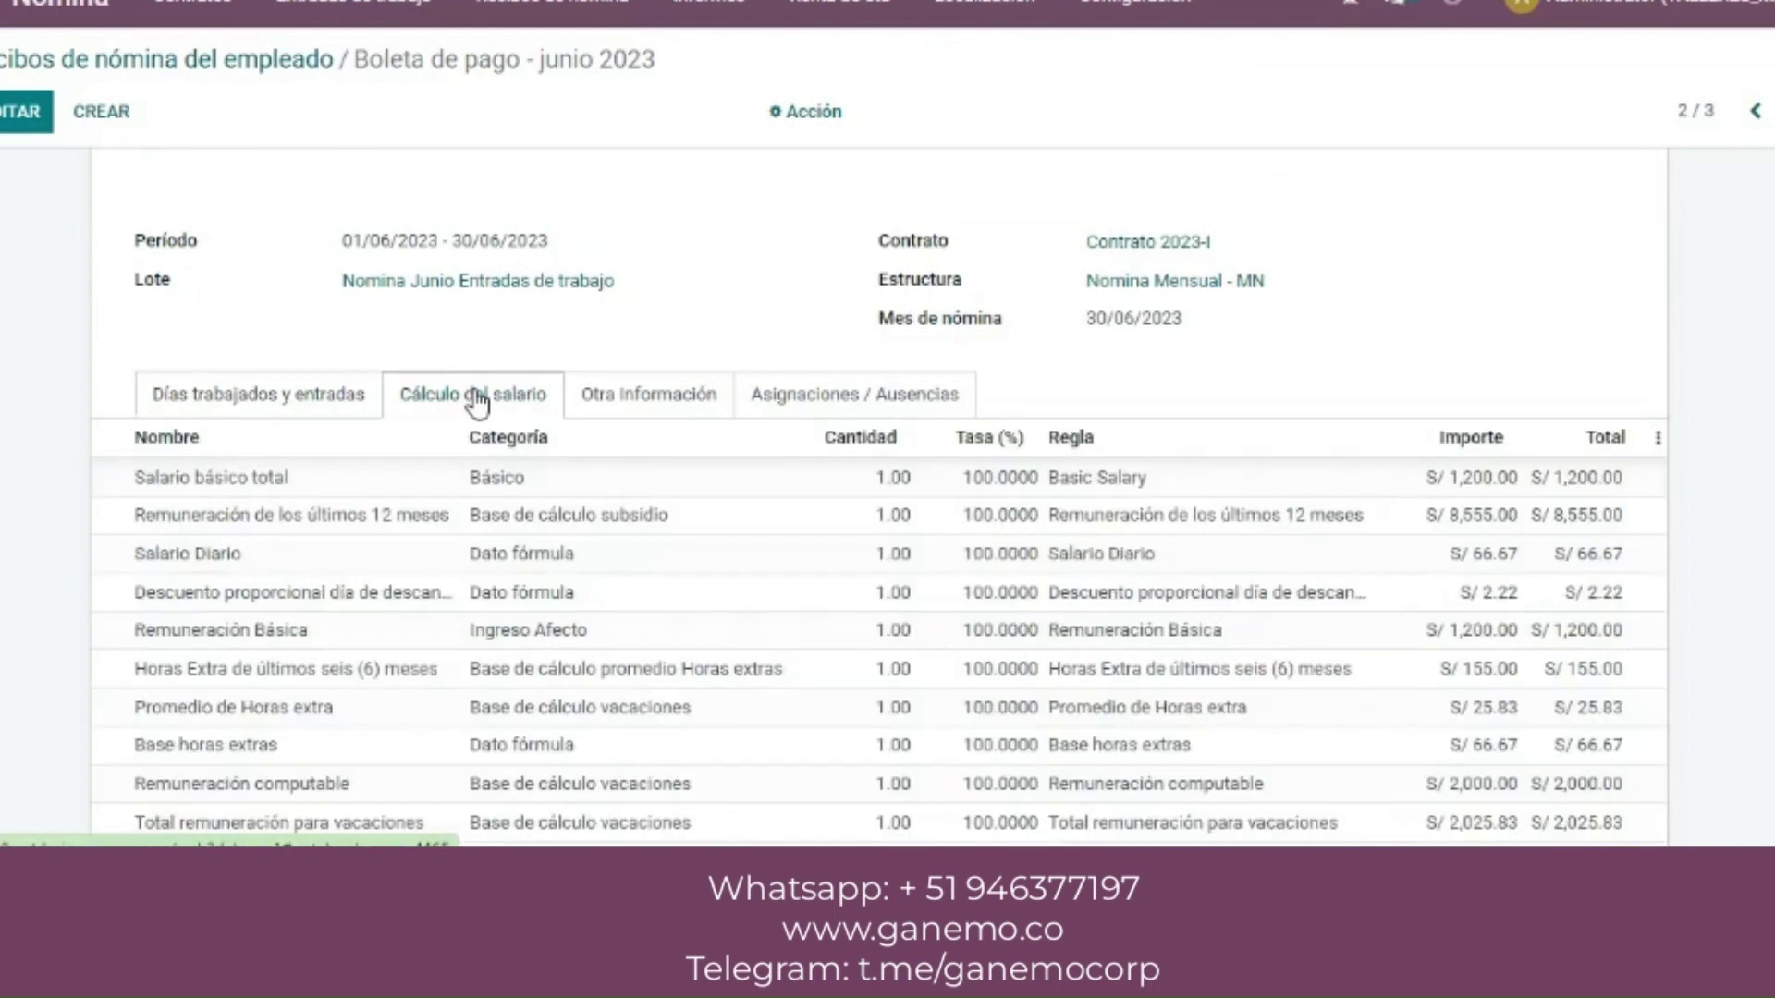
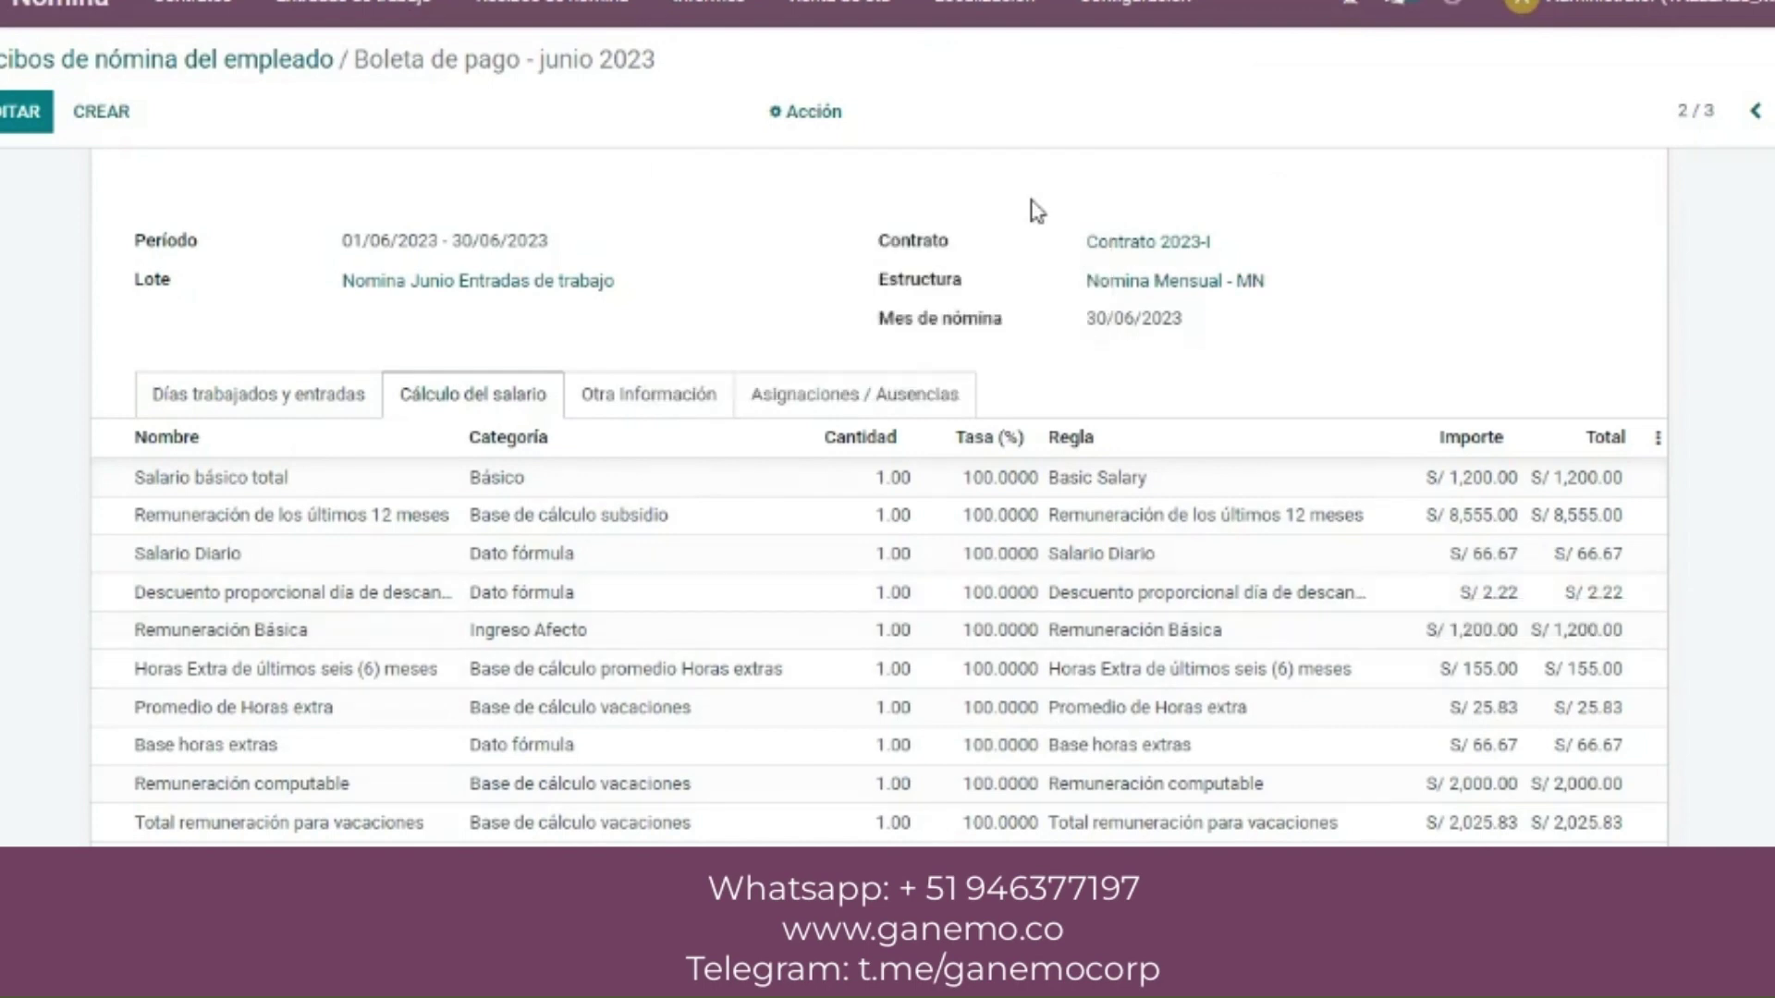
# - Open the Plame report for 01/06/2023 to 30/06/2023 and regenerate its Plame files
pyautogui.click(982, 16)
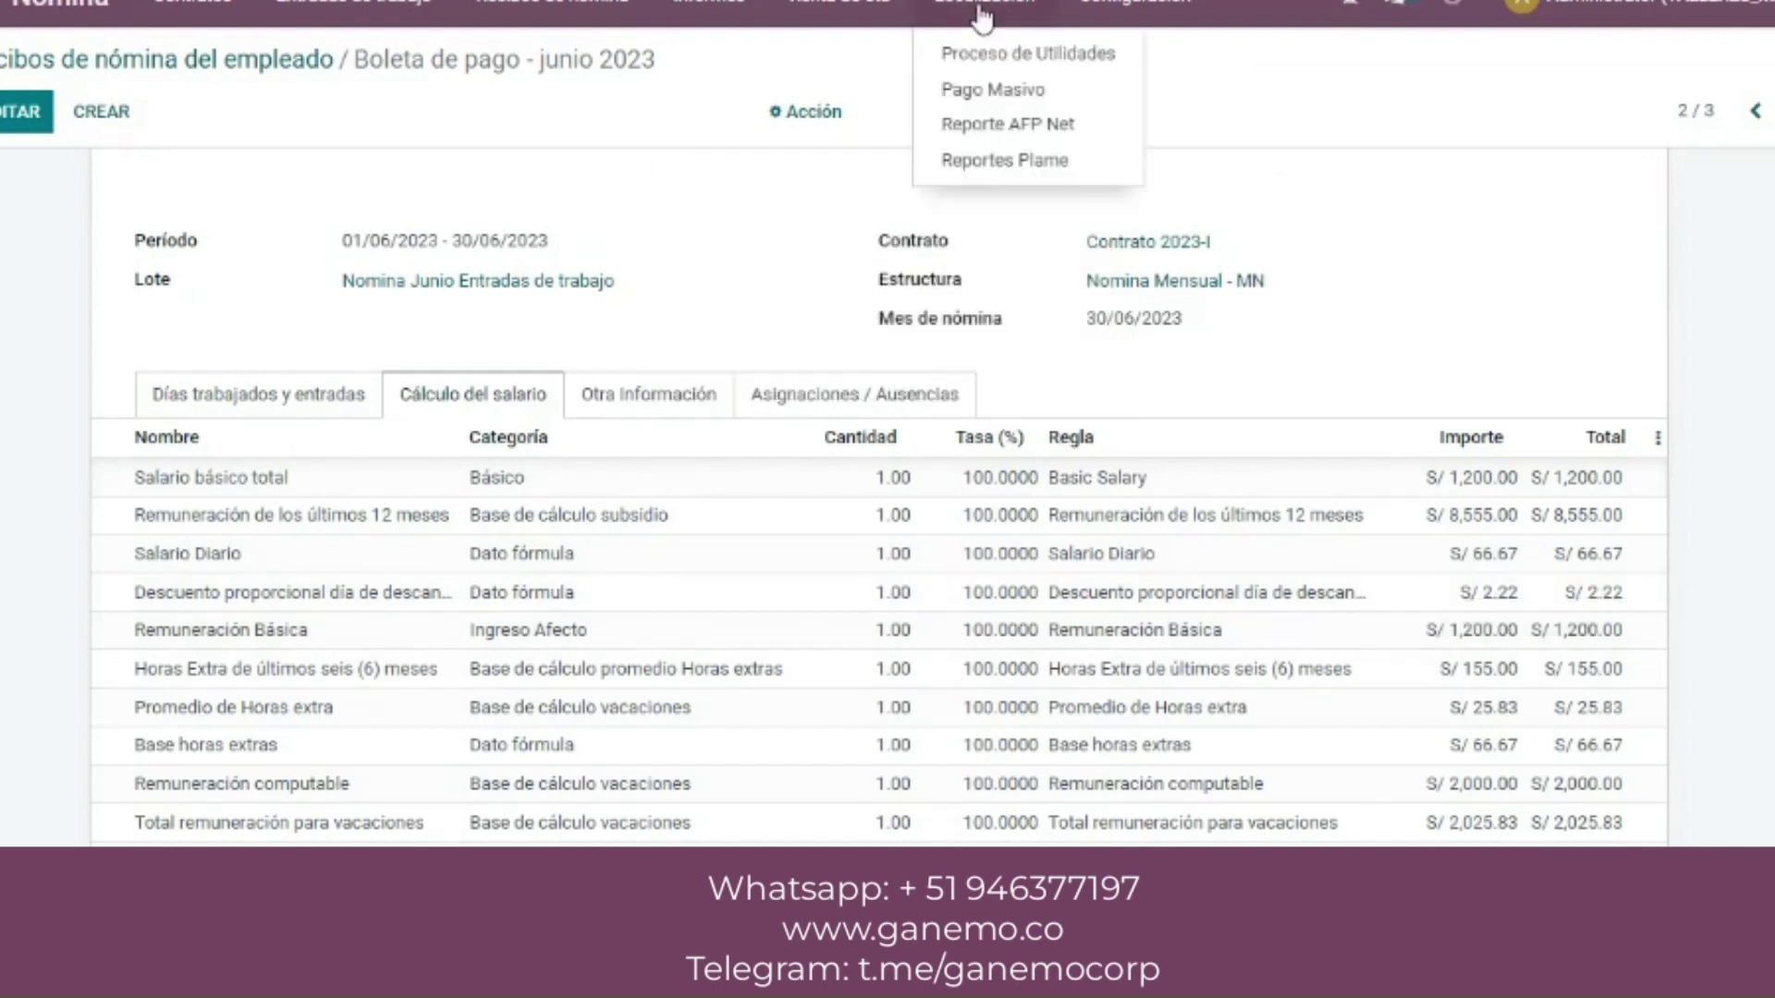
pyautogui.click(966, 162)
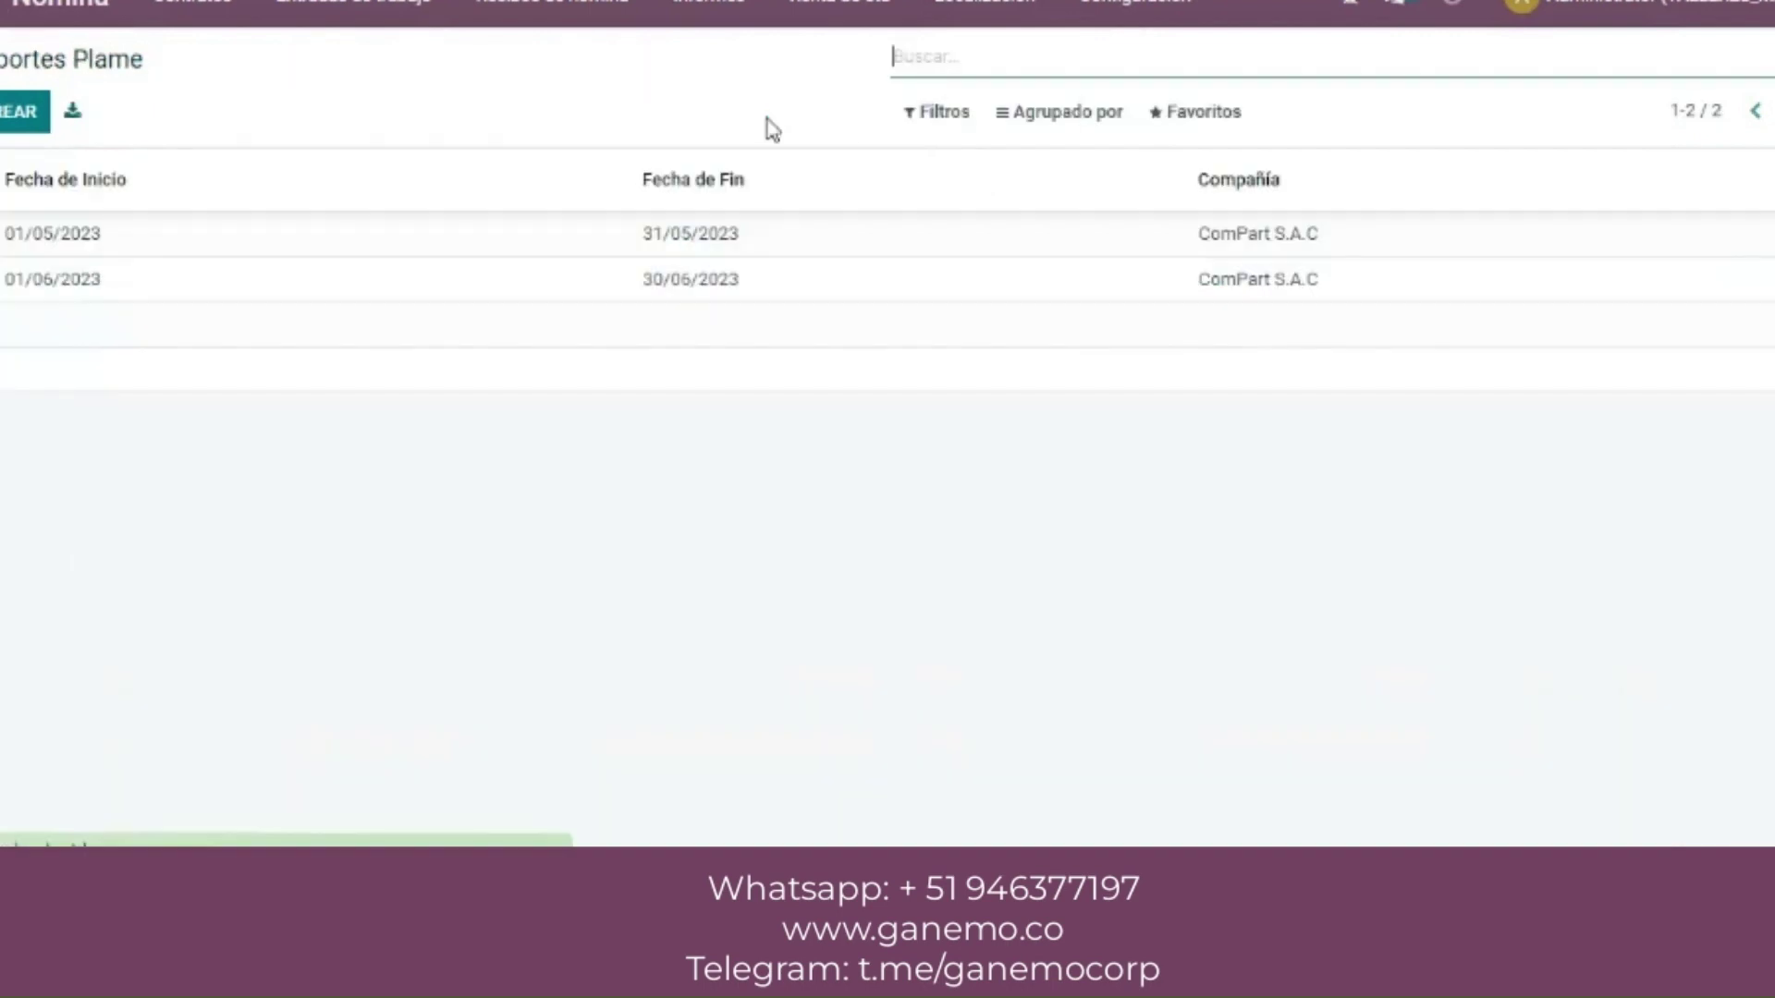
pyautogui.click(697, 280)
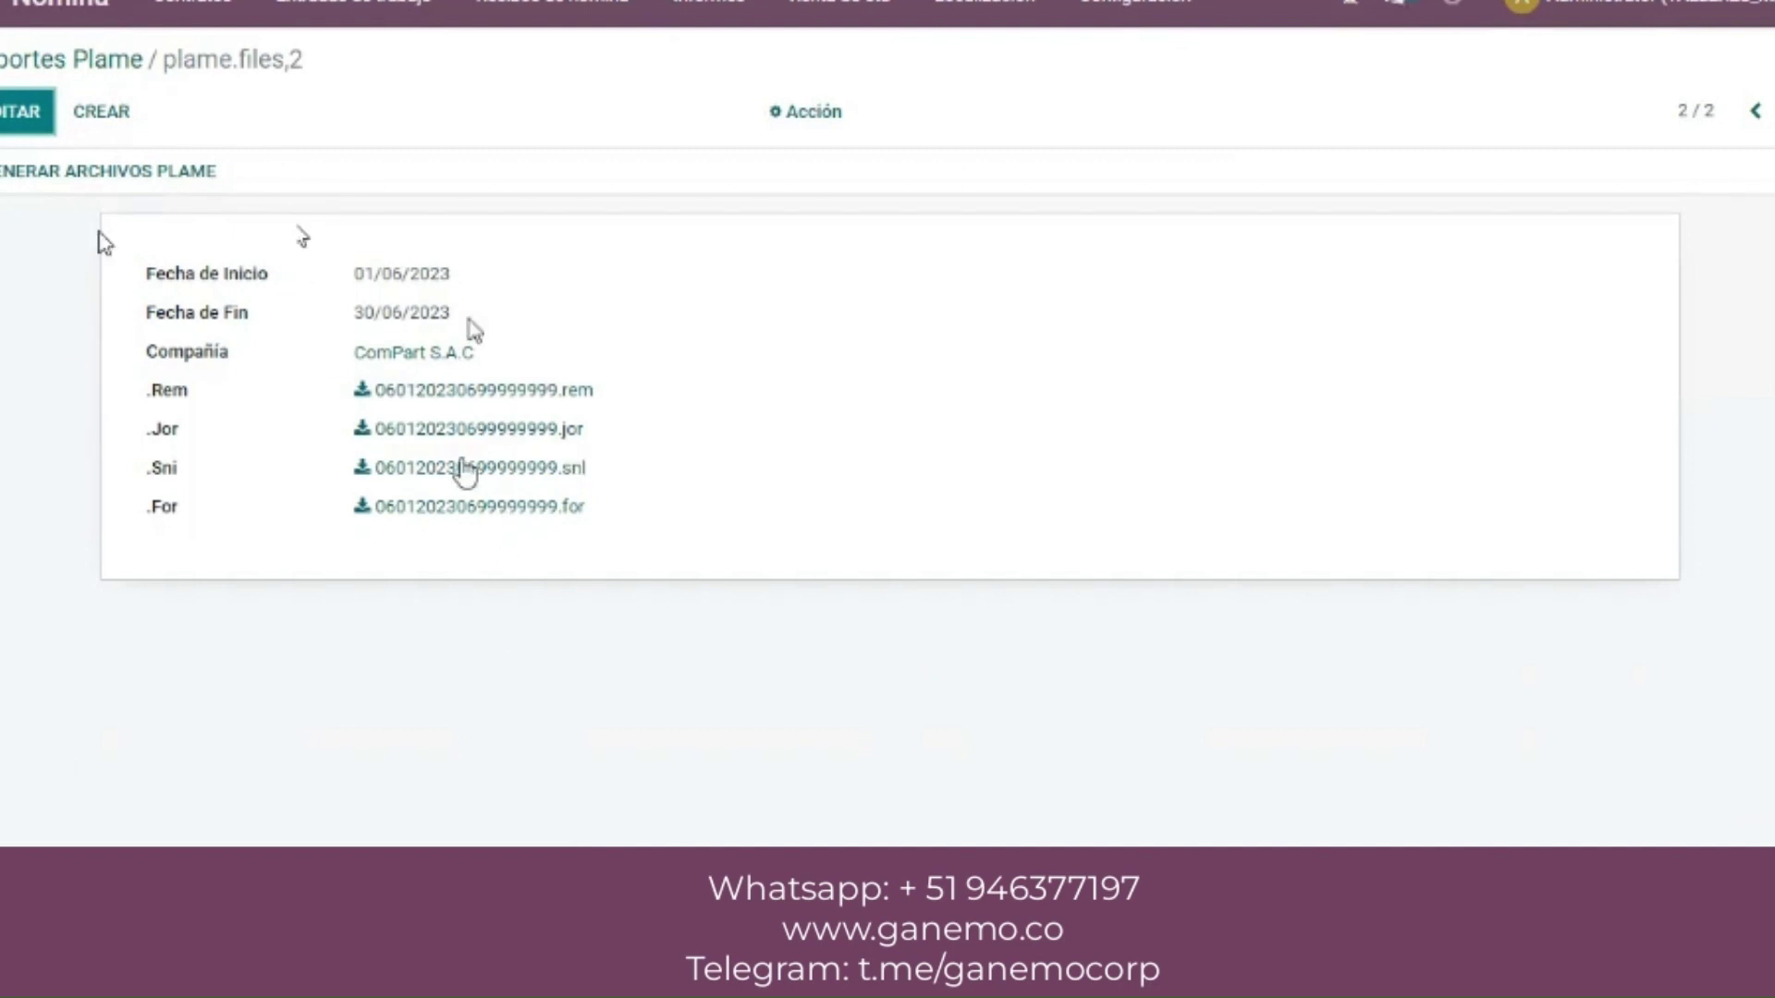
pyautogui.click(486, 468)
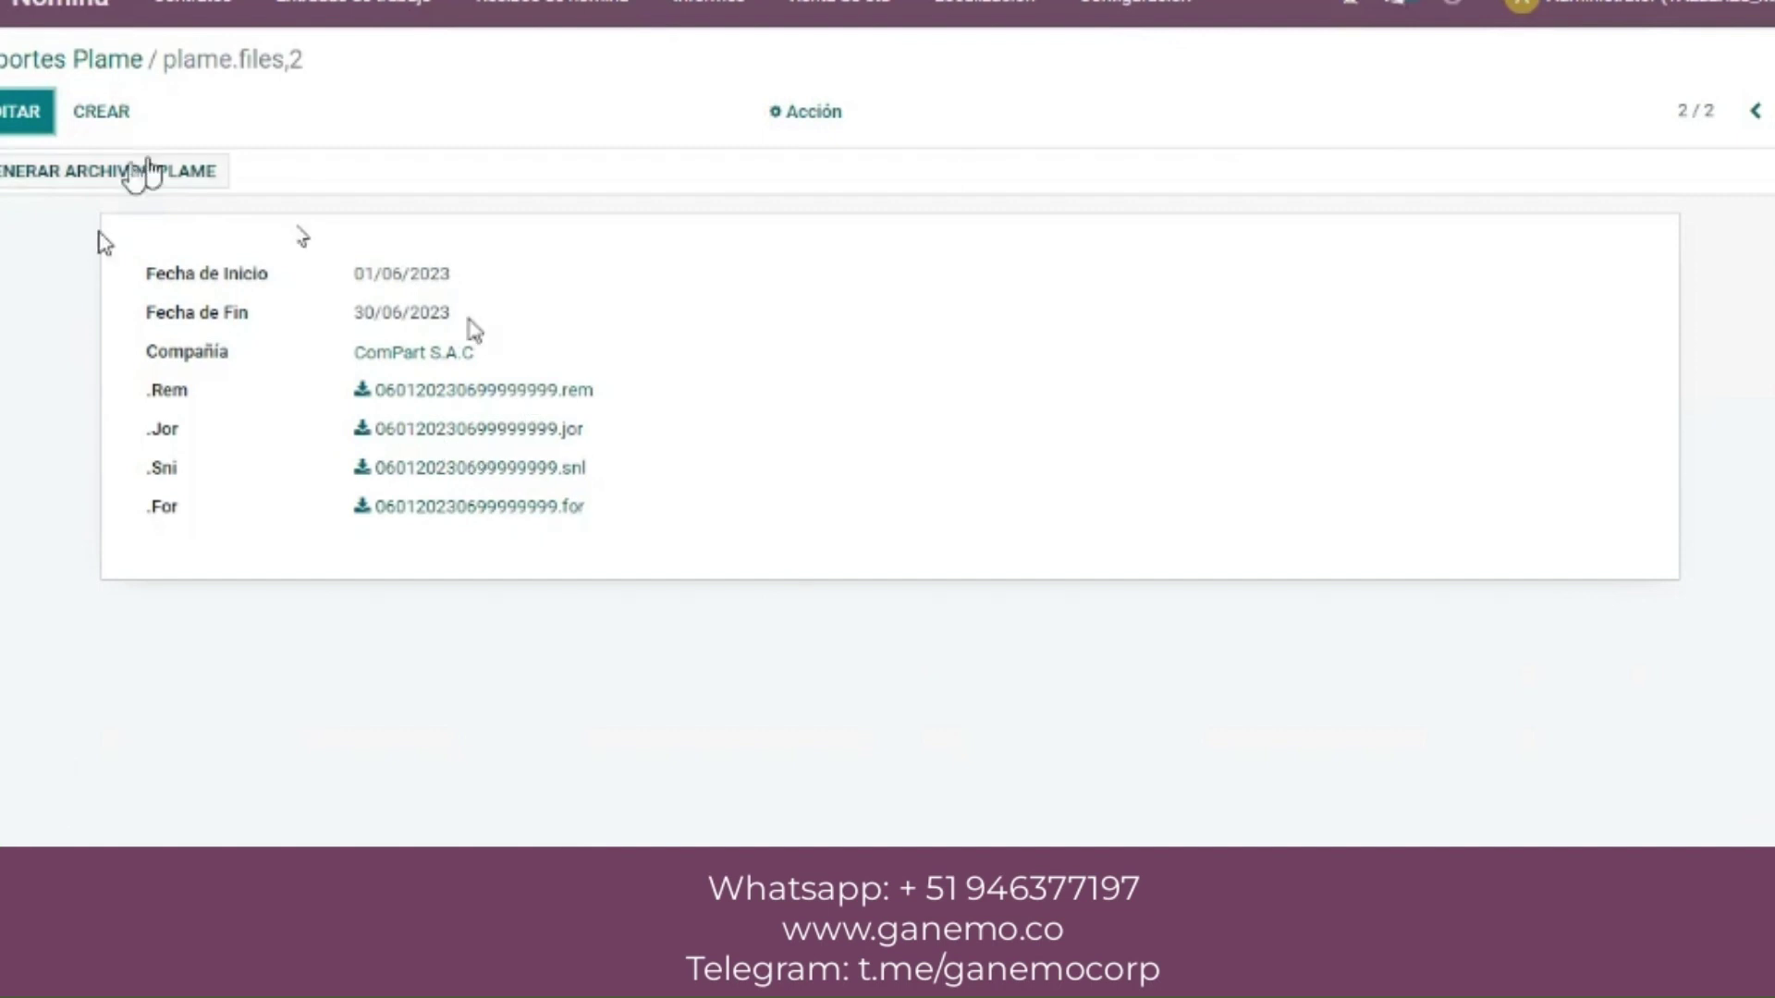
pyautogui.click(123, 174)
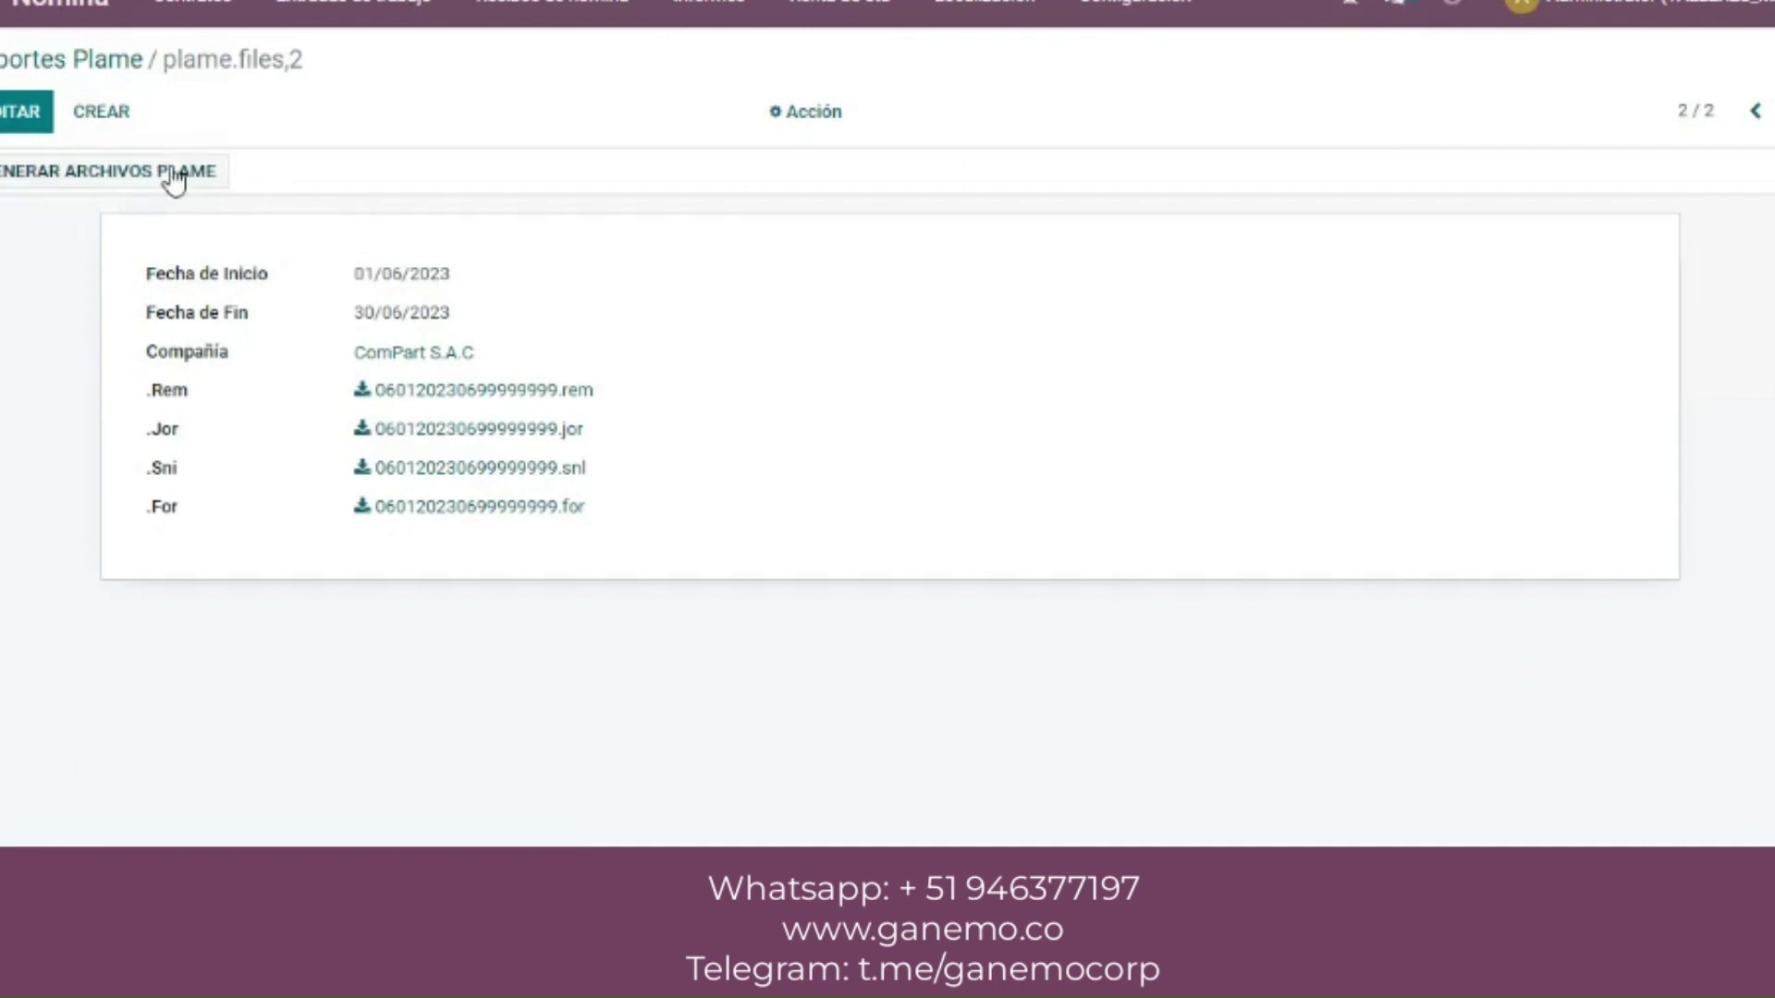
pyautogui.click(130, 181)
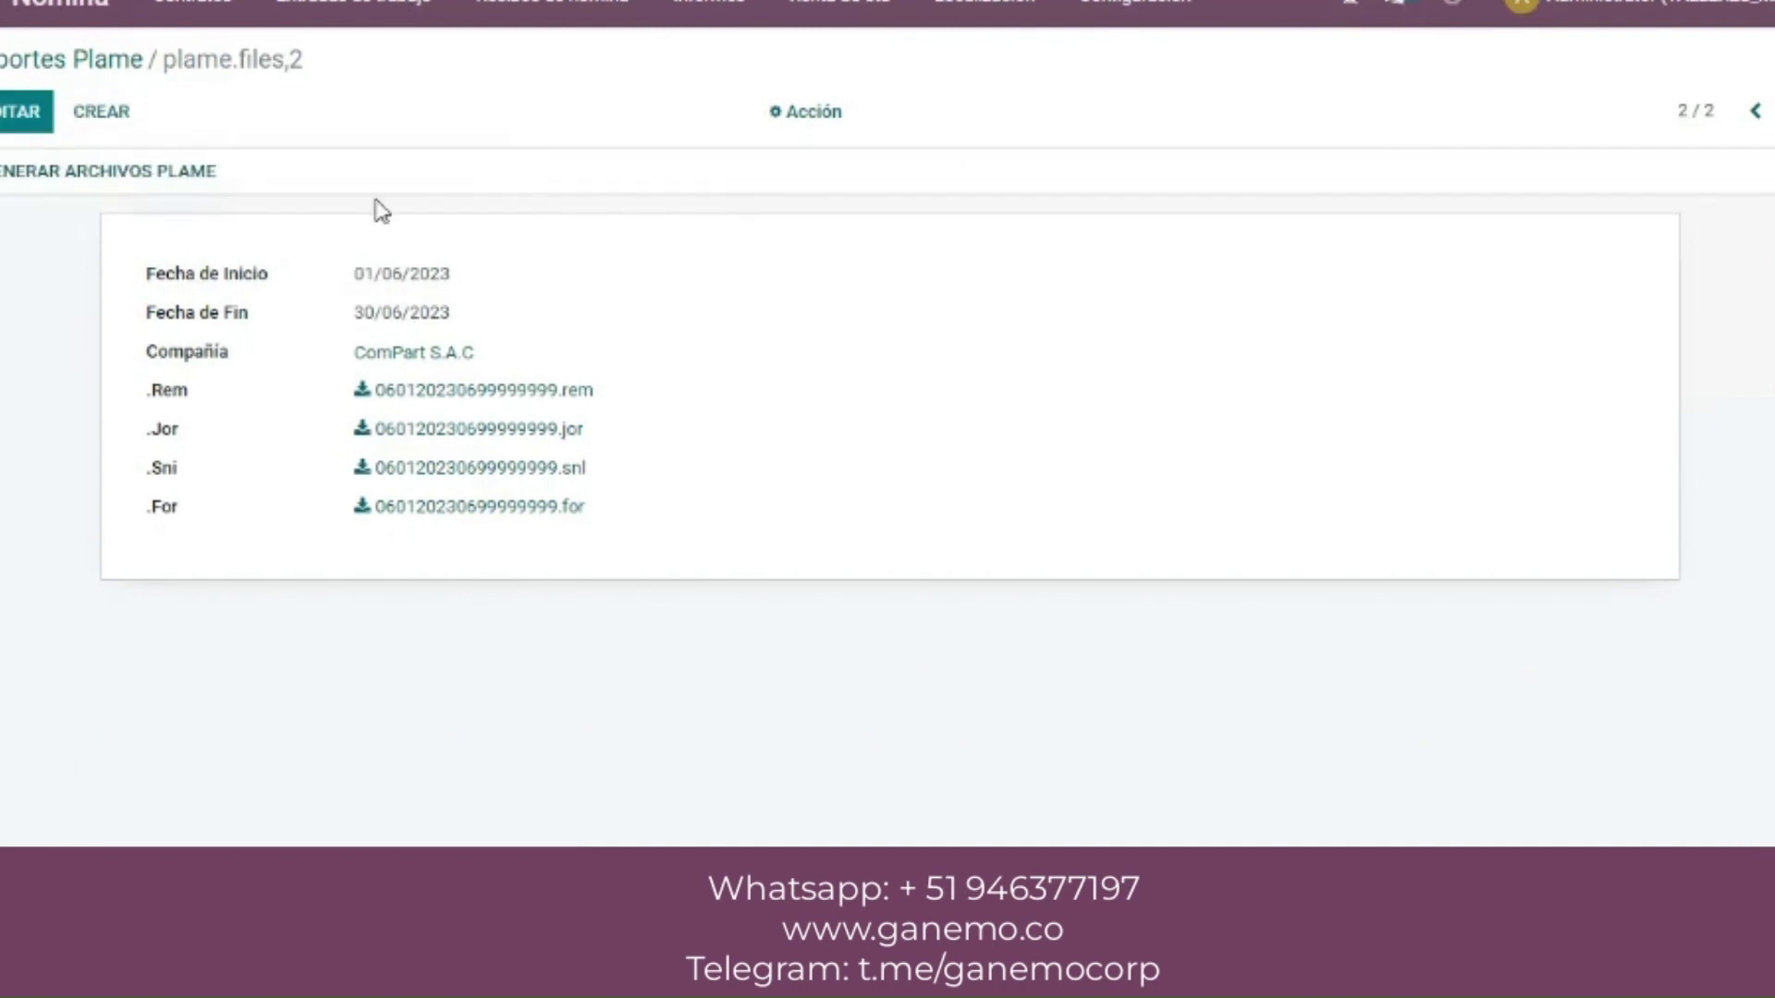
# - Download the June .rem Plame file and open it in the text editor
pyautogui.click(531, 388)
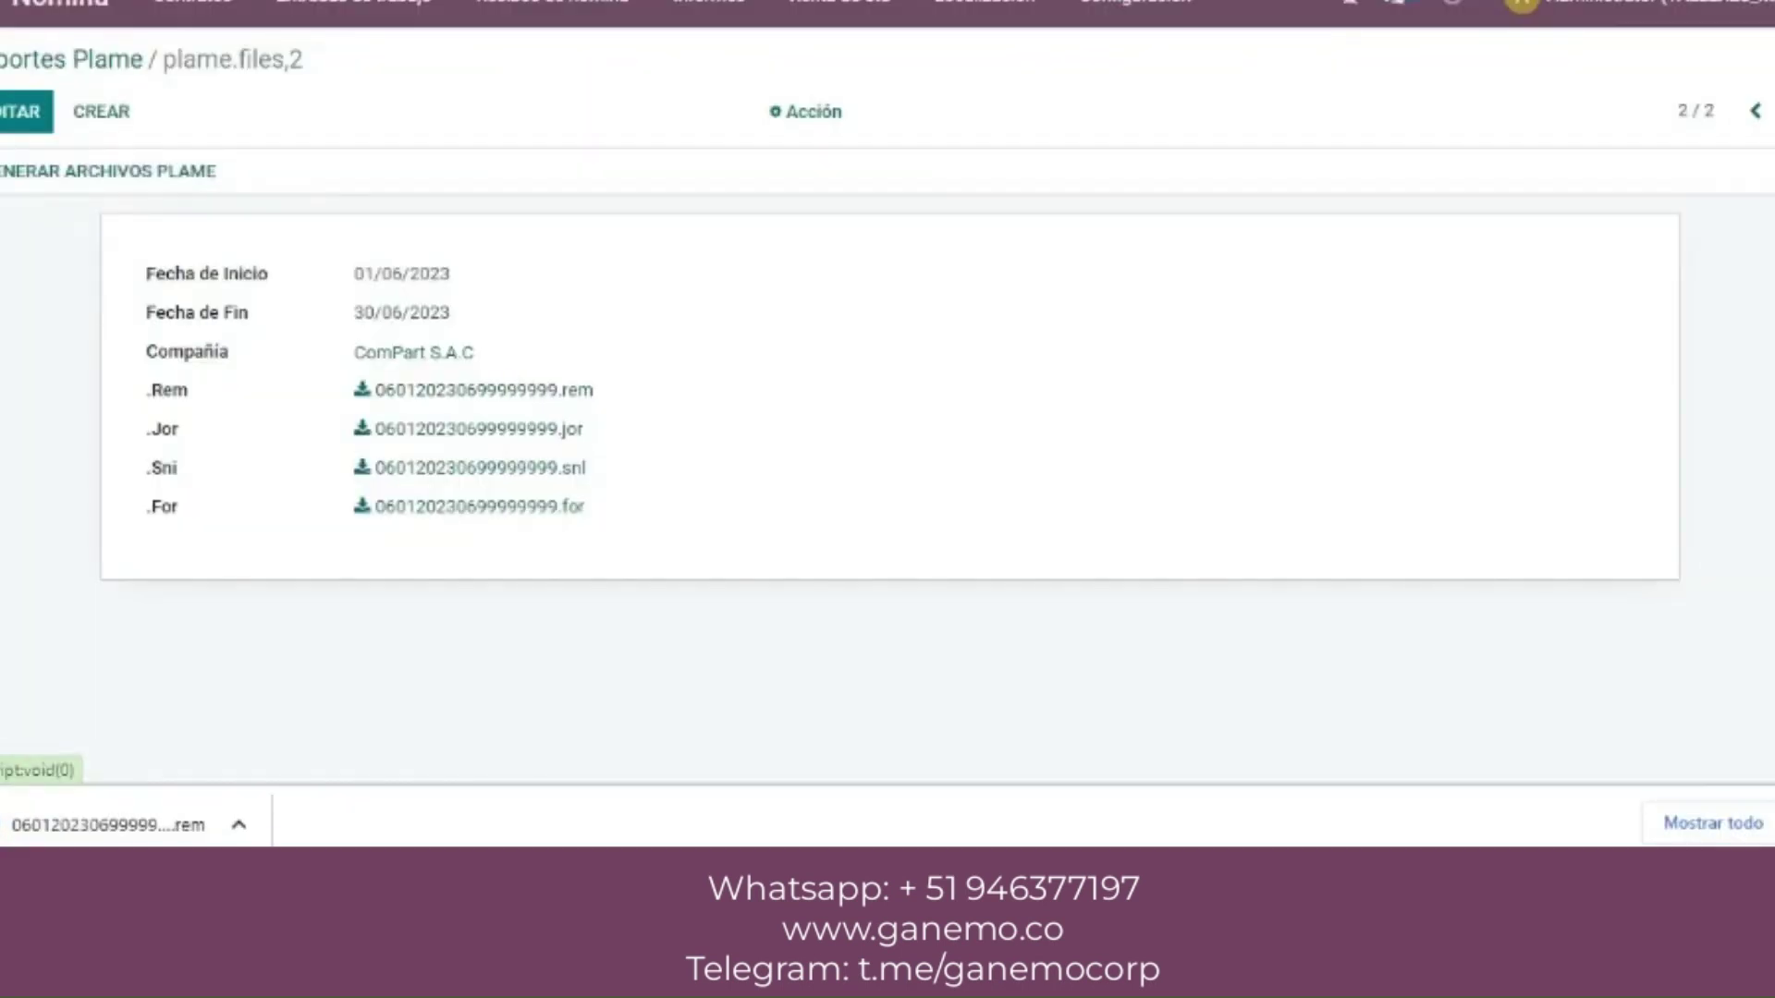
pyautogui.click(222, 823)
pyautogui.click(277, 638)
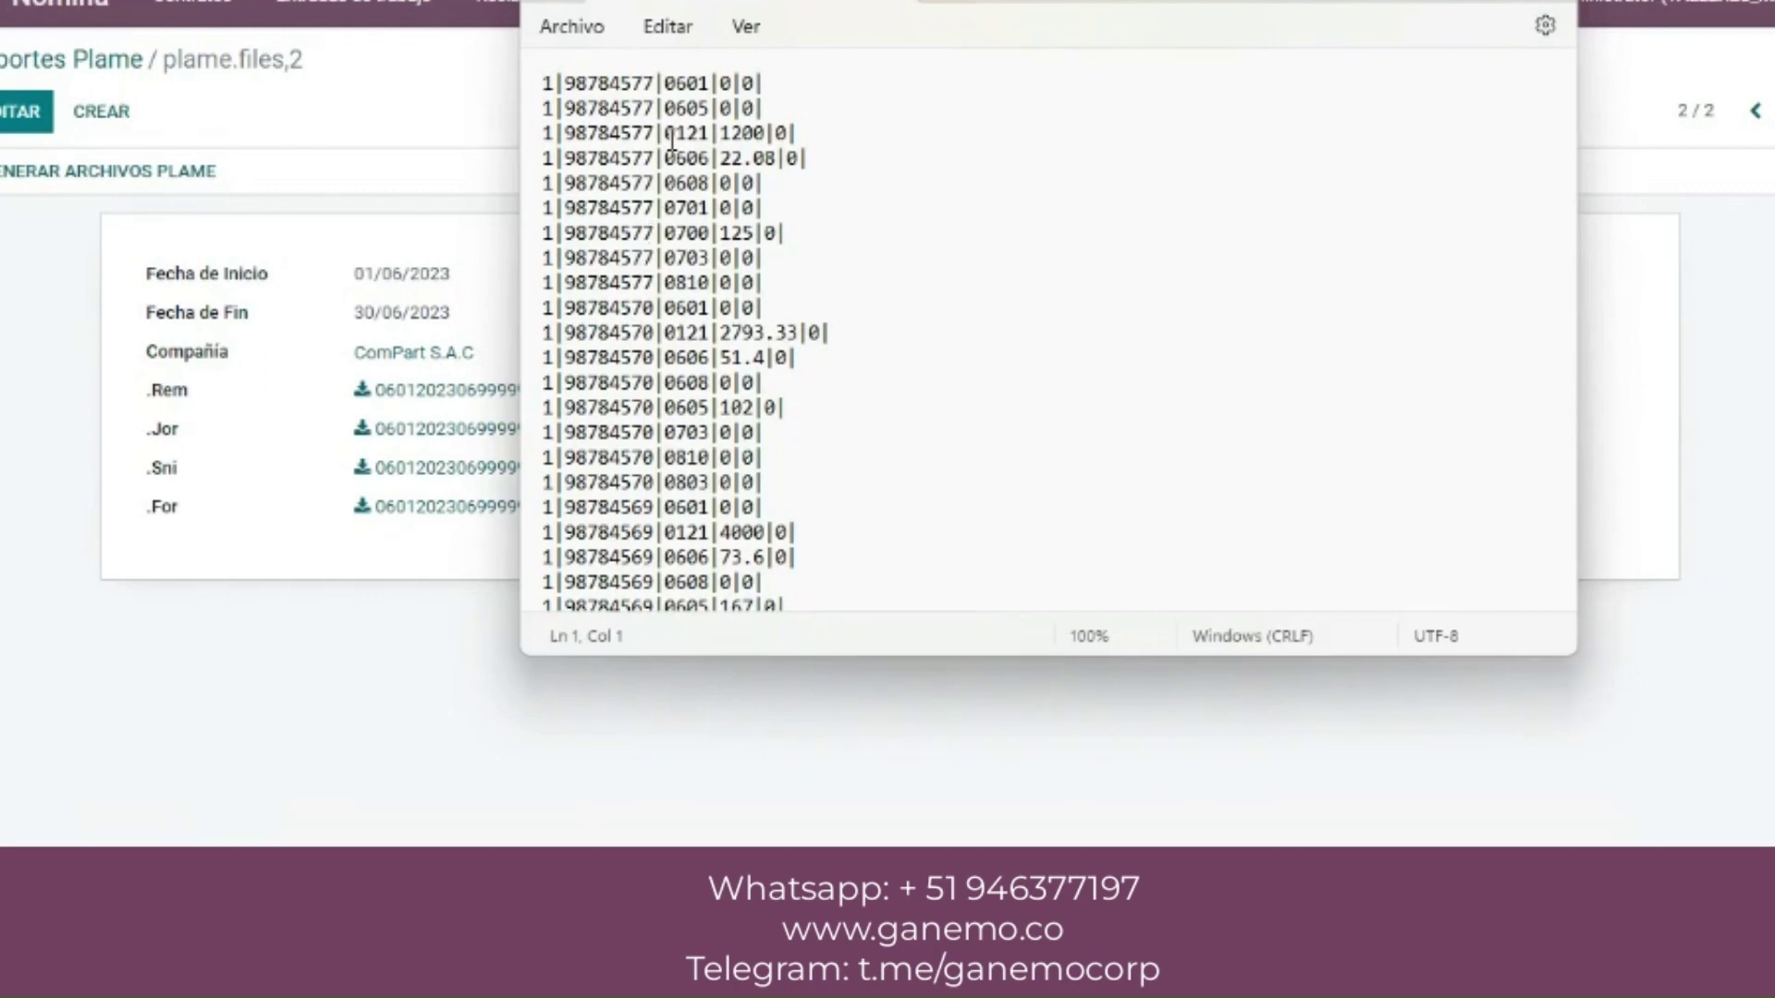
# - Examine the first employee's 0121 line in the .rem file: document type, document number, concept code and amounts
pyautogui.moveTo(665, 135); pyautogui.dragTo(709, 130)
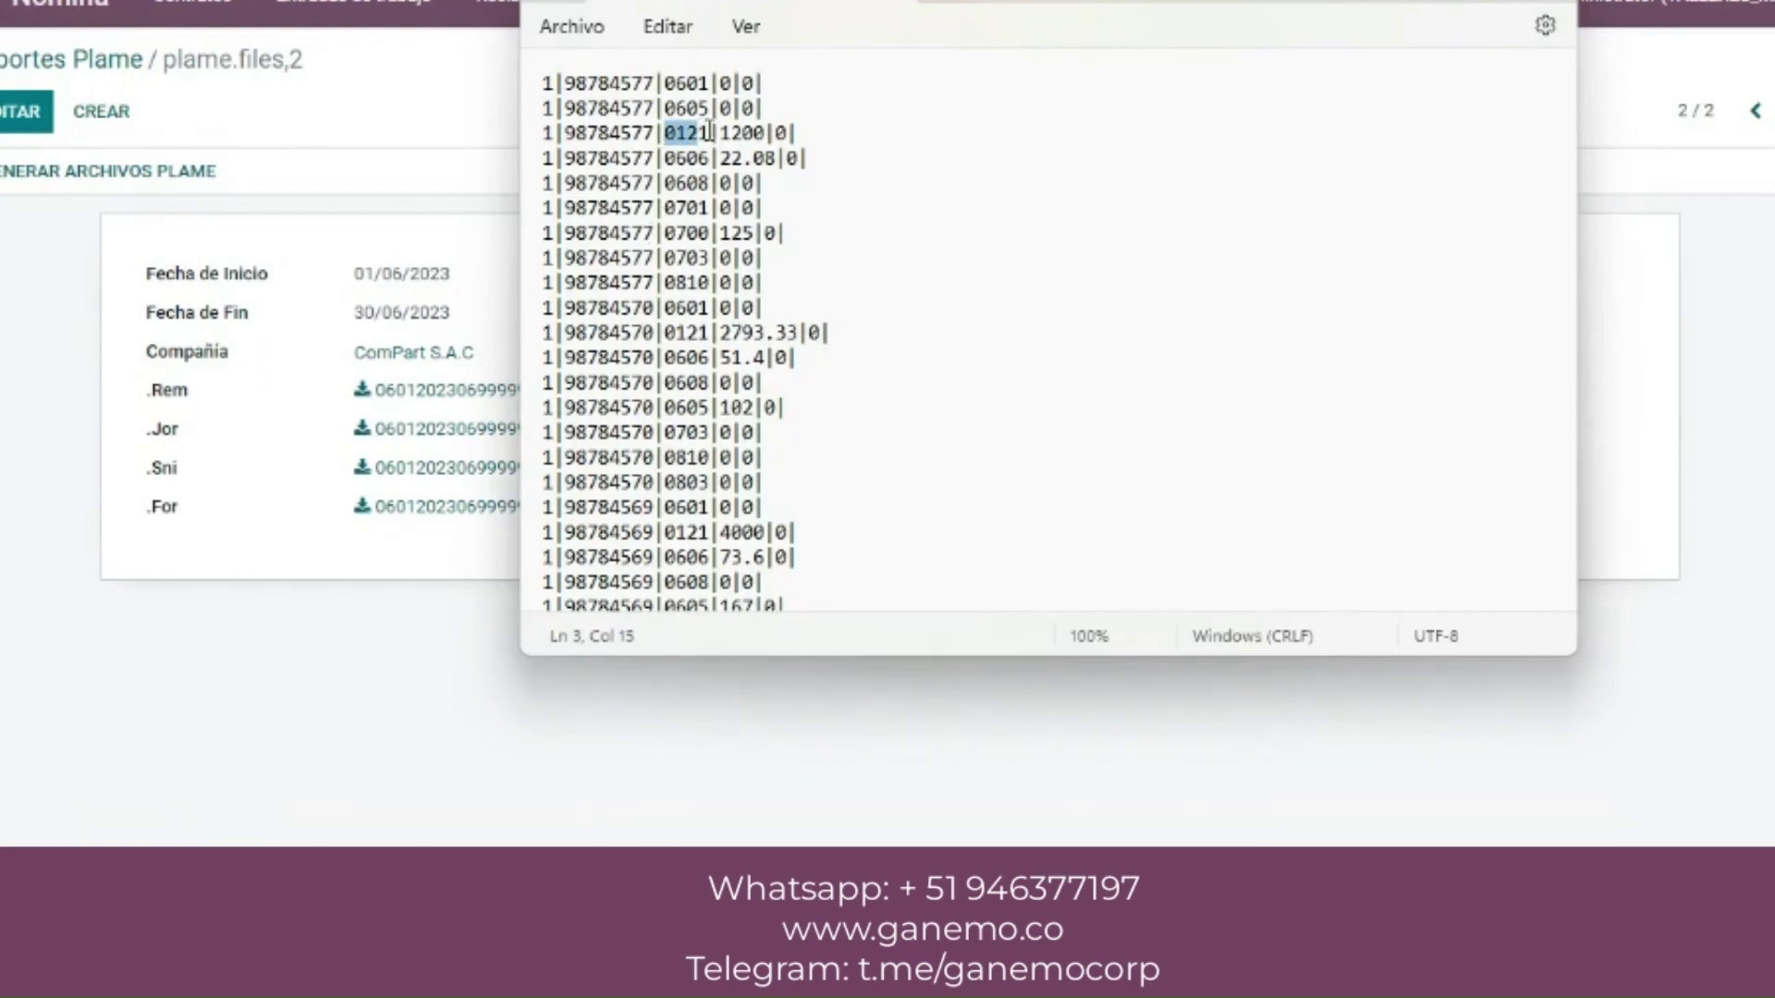
pyautogui.click(557, 132)
pyautogui.moveTo(556, 132); pyautogui.dragTo(536, 137)
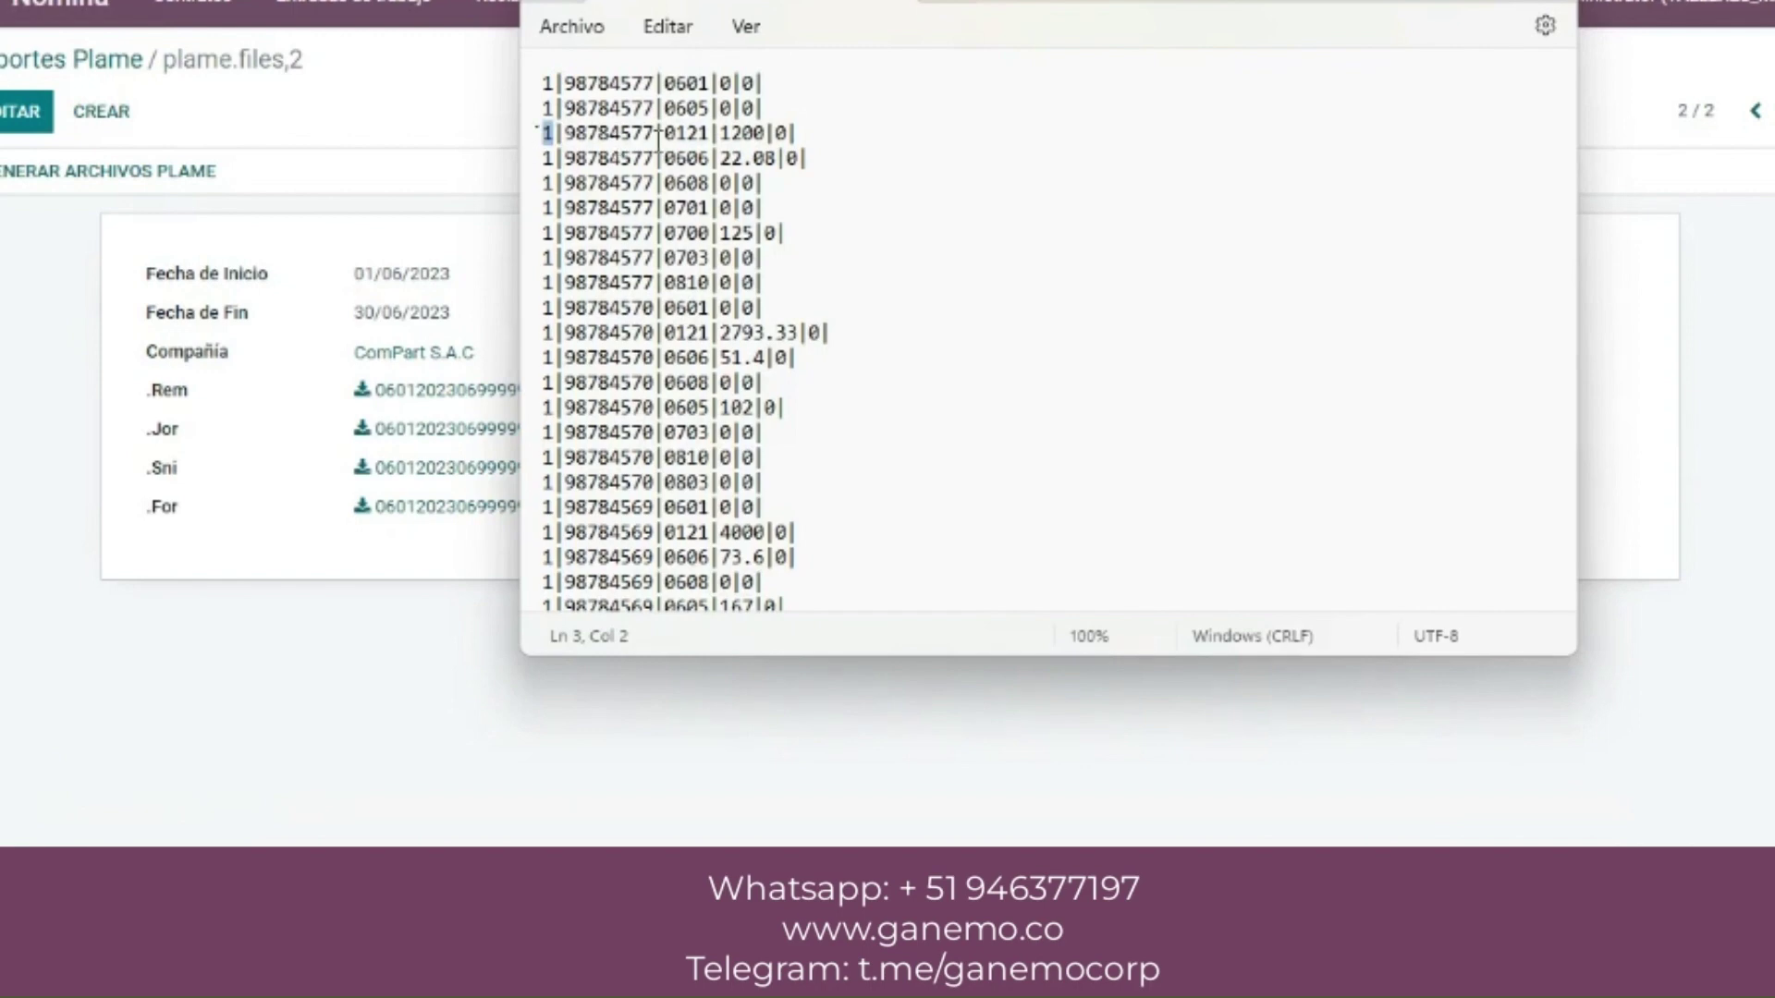
pyautogui.moveTo(659, 136); pyautogui.dragTo(565, 134)
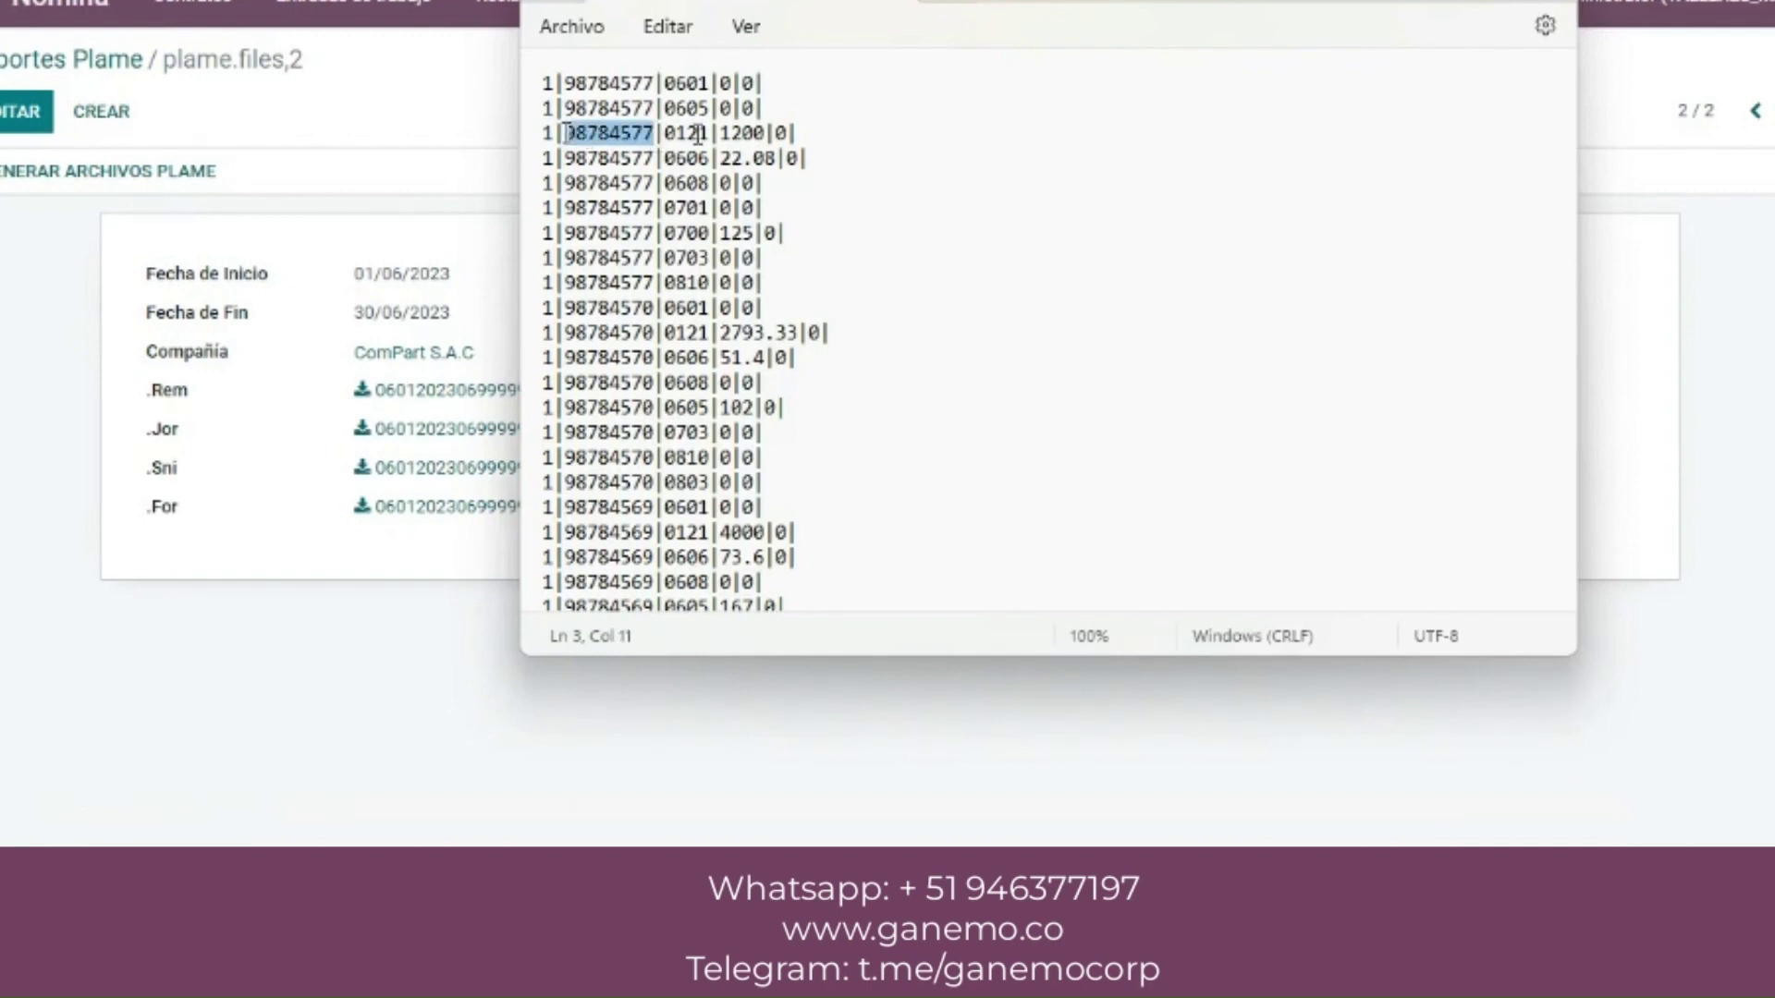
pyautogui.moveTo(709, 135); pyautogui.dragTo(667, 146)
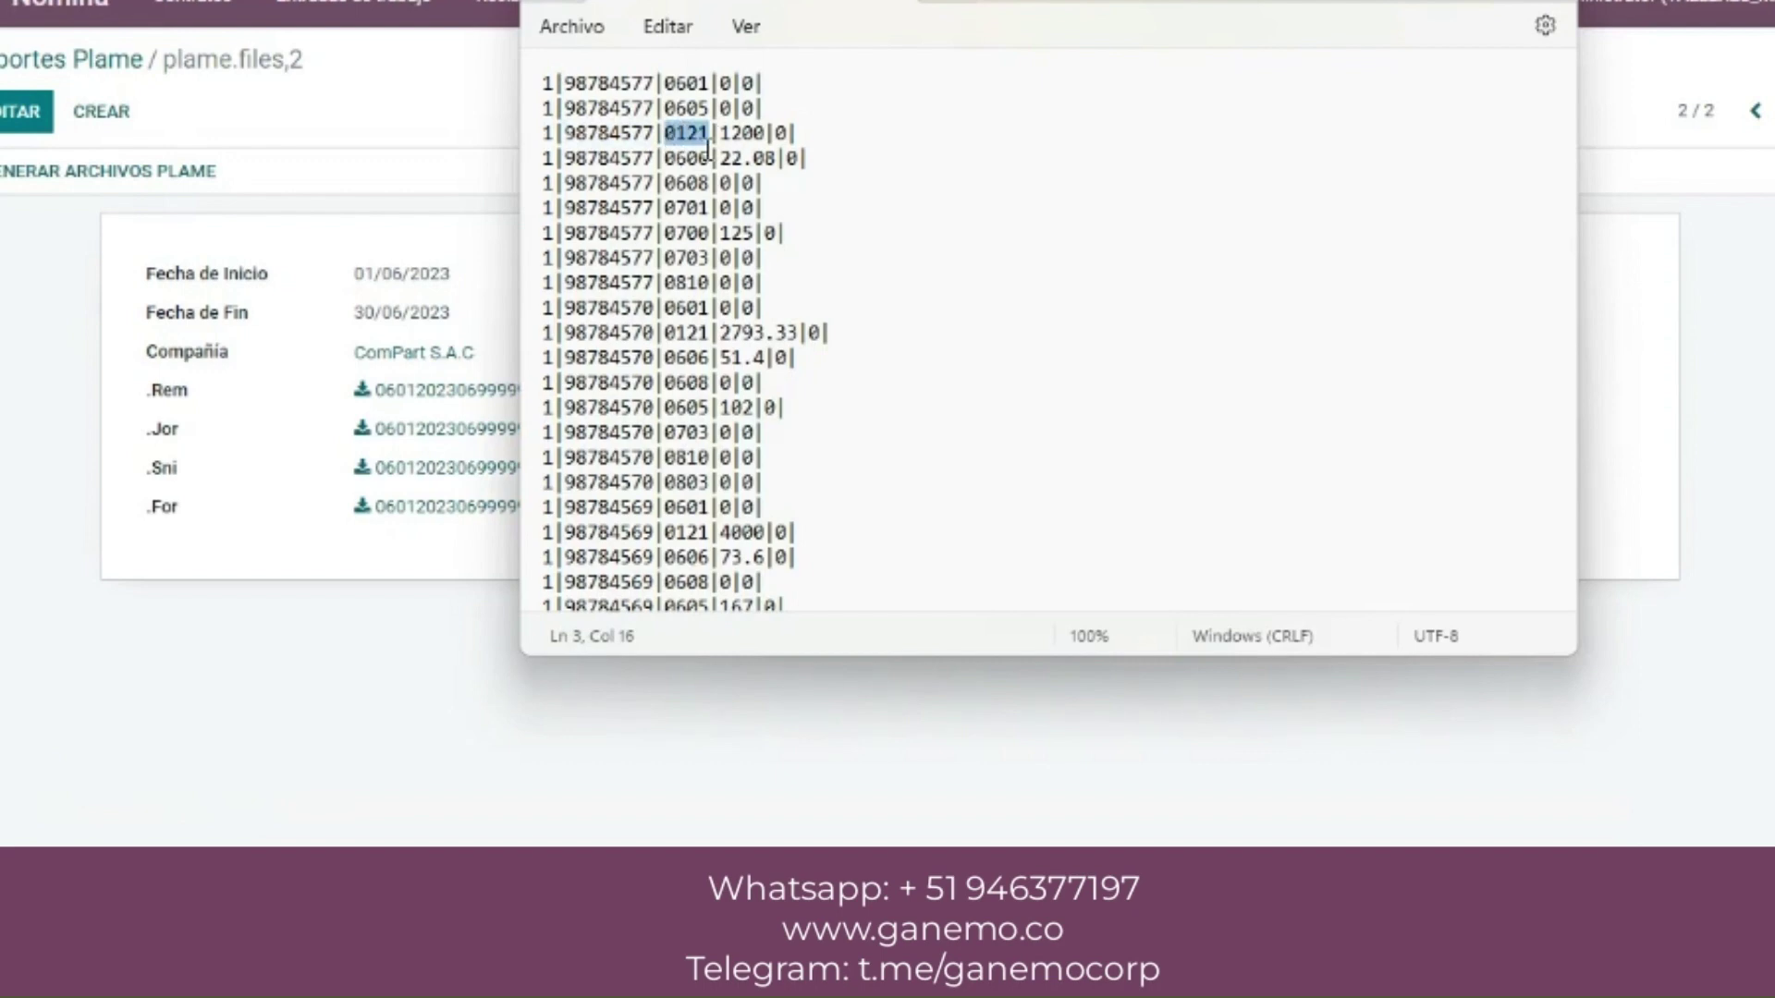
pyautogui.doubleClick(749, 134)
pyautogui.click(797, 134)
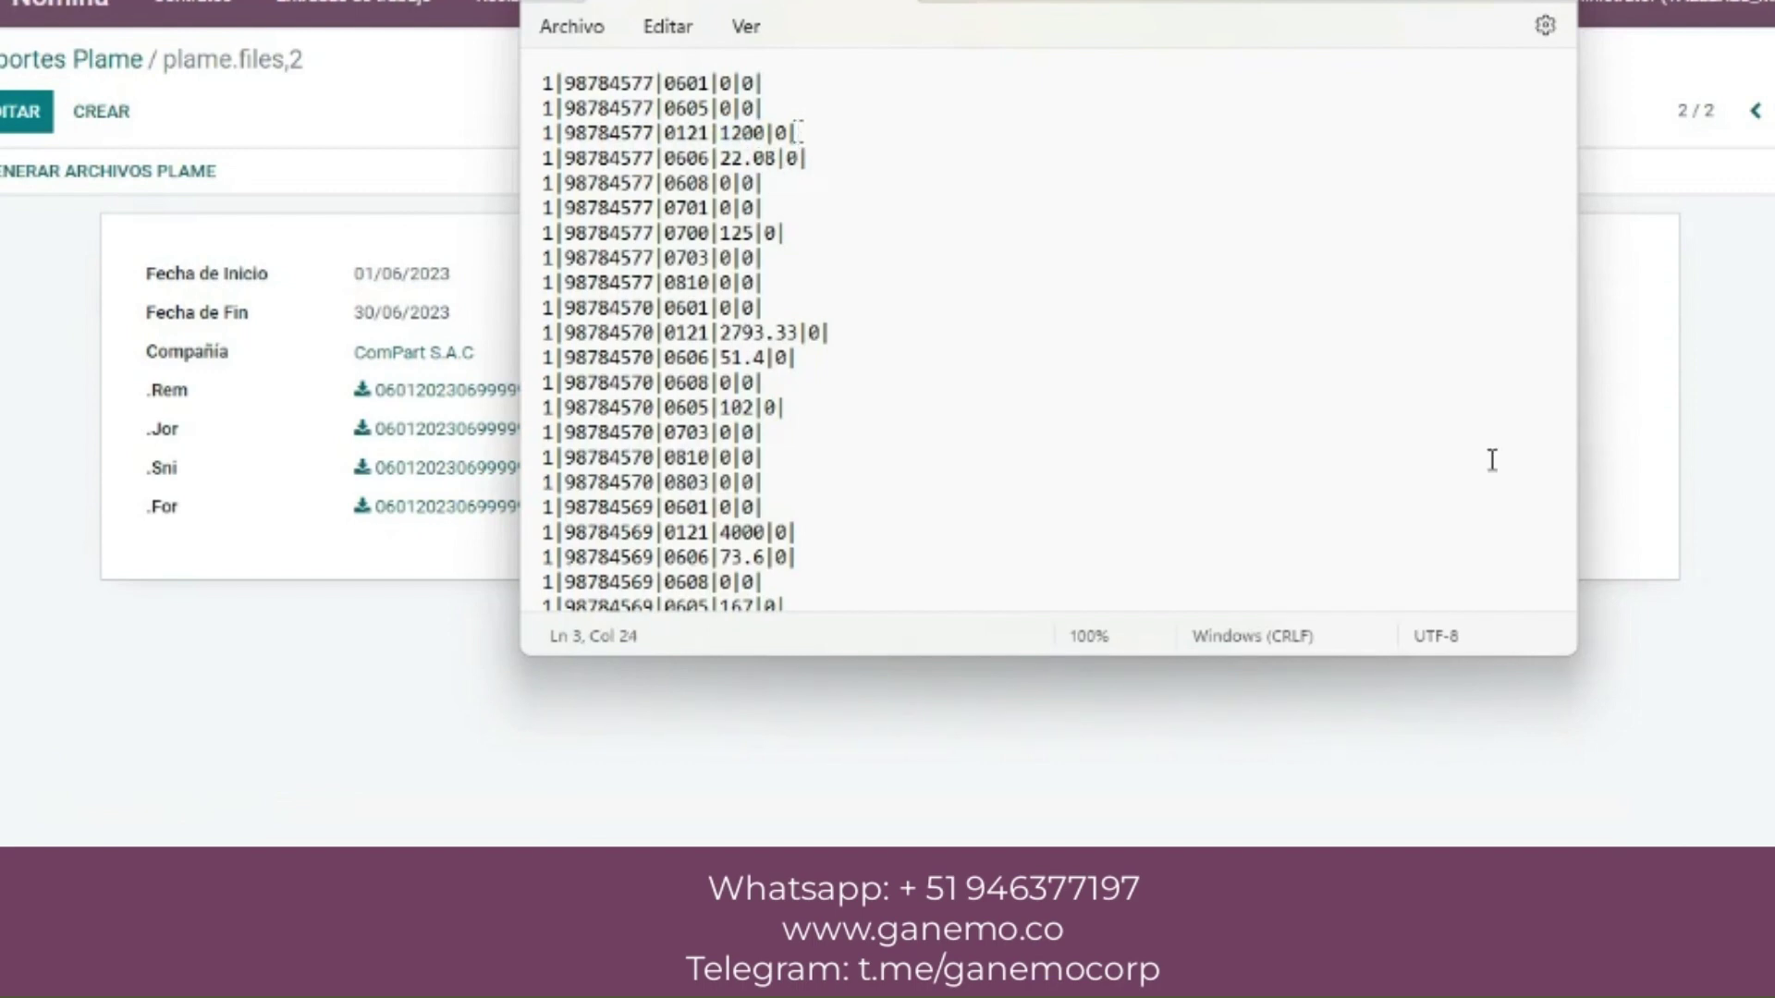
# - Open the list of all payslips, filter it by date to June 2023, and expand the Nomina Junio Entradas de trabajo batch
pyautogui.click(1668, 490)
pyautogui.click(552, 8)
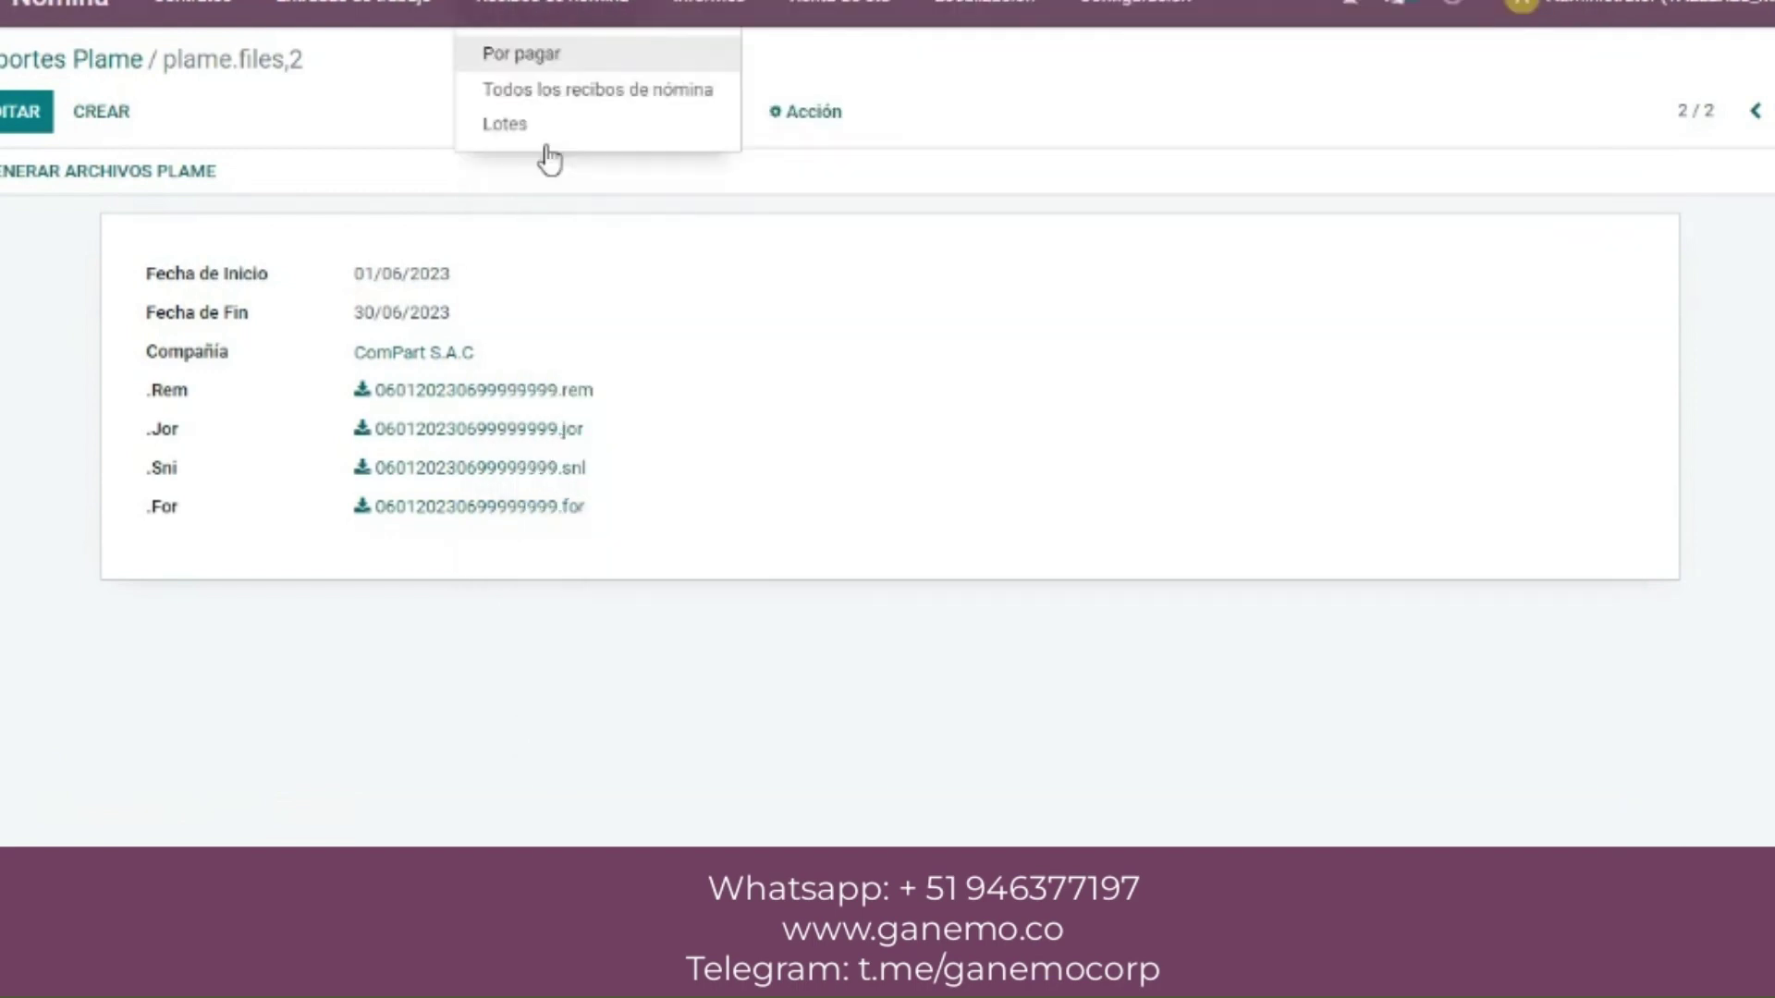
pyautogui.click(551, 109)
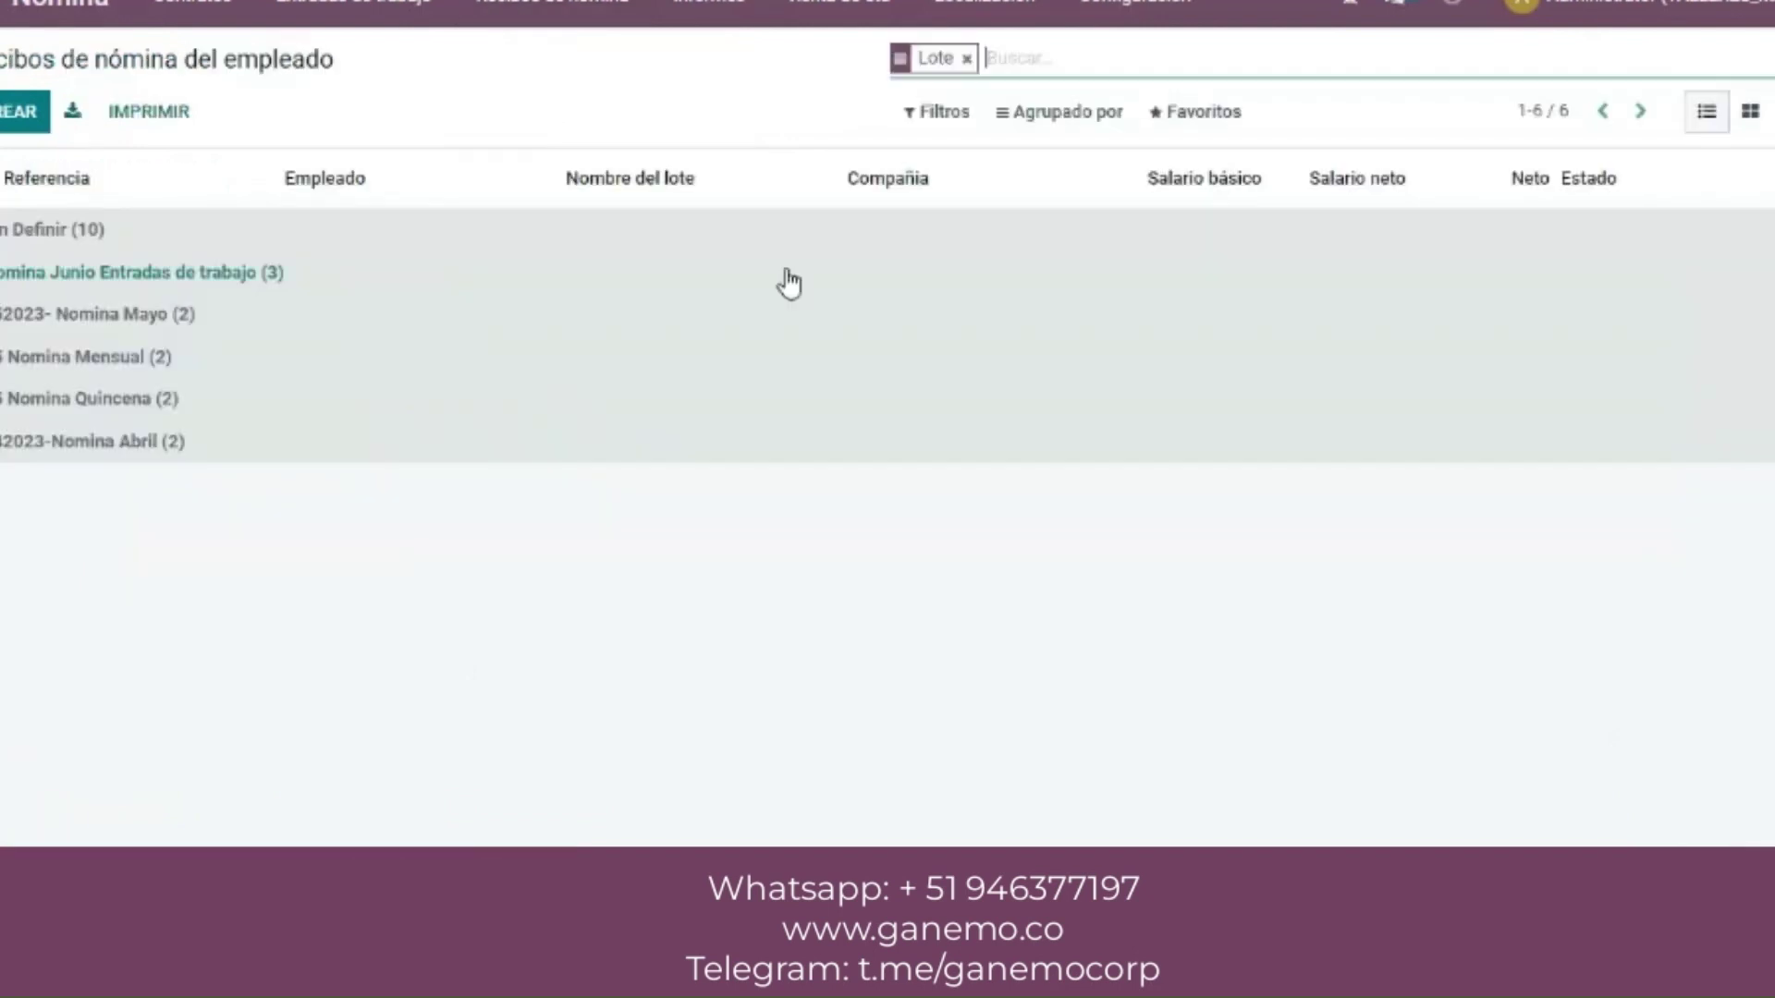
pyautogui.click(938, 112)
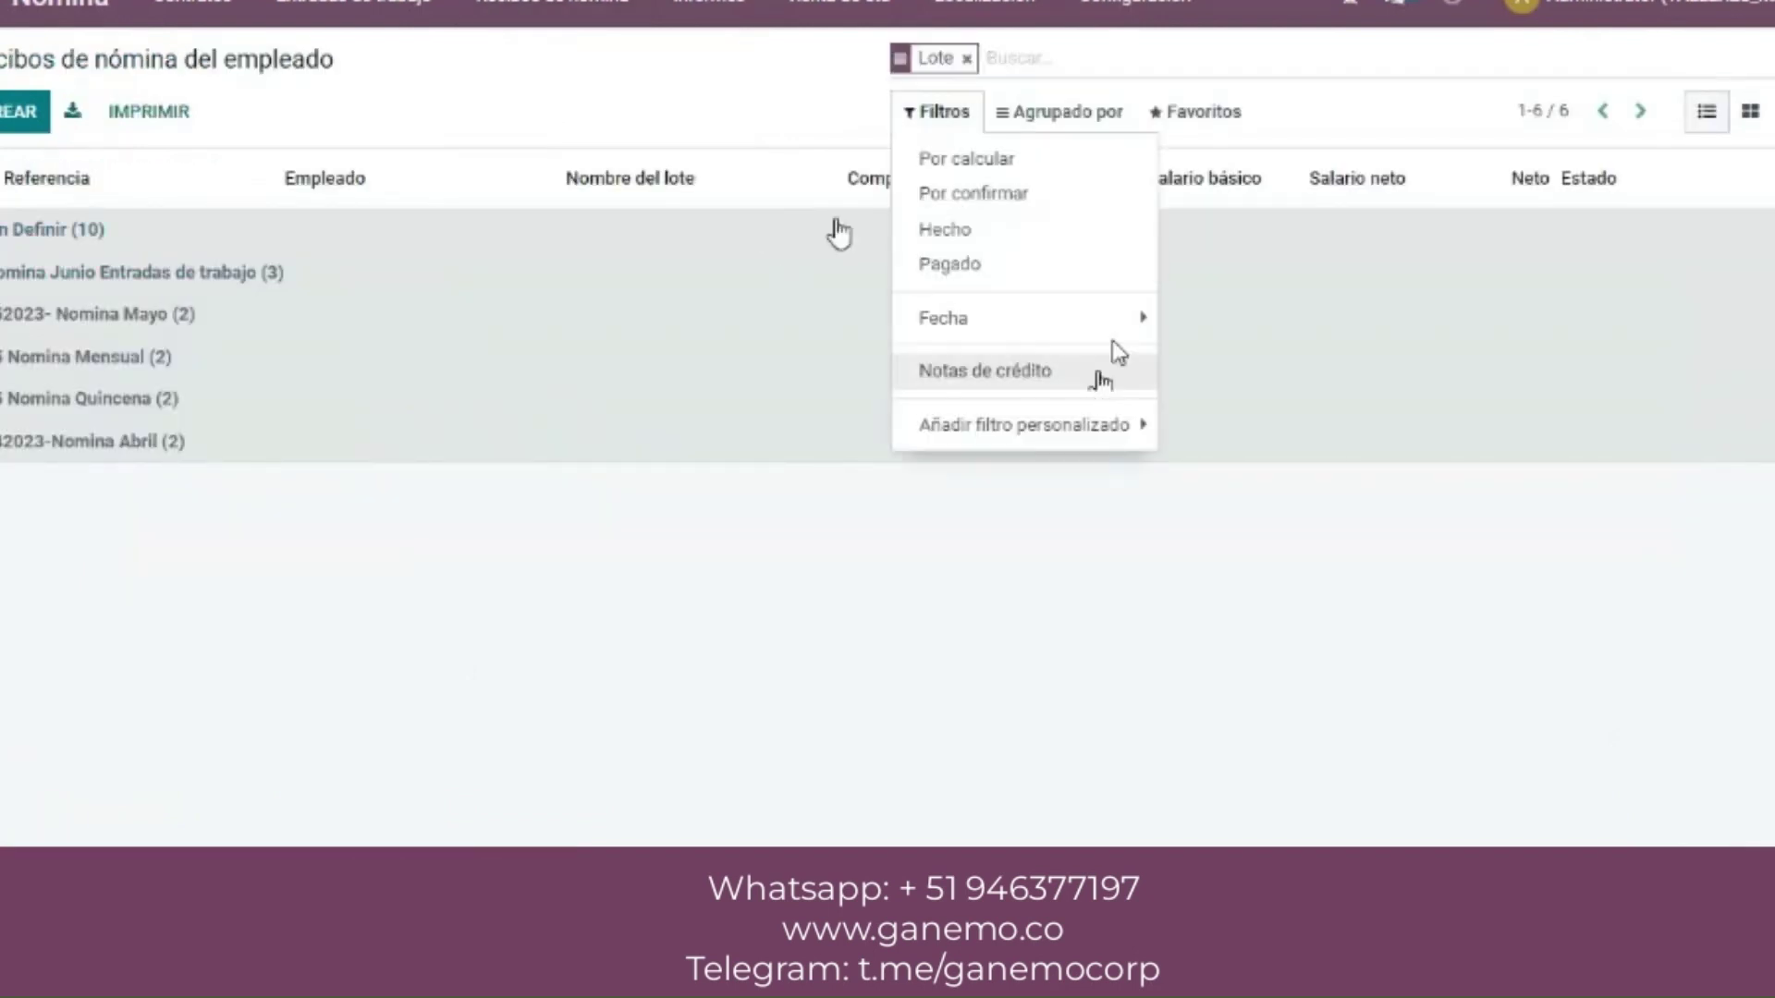
pyautogui.moveTo(1114, 319)
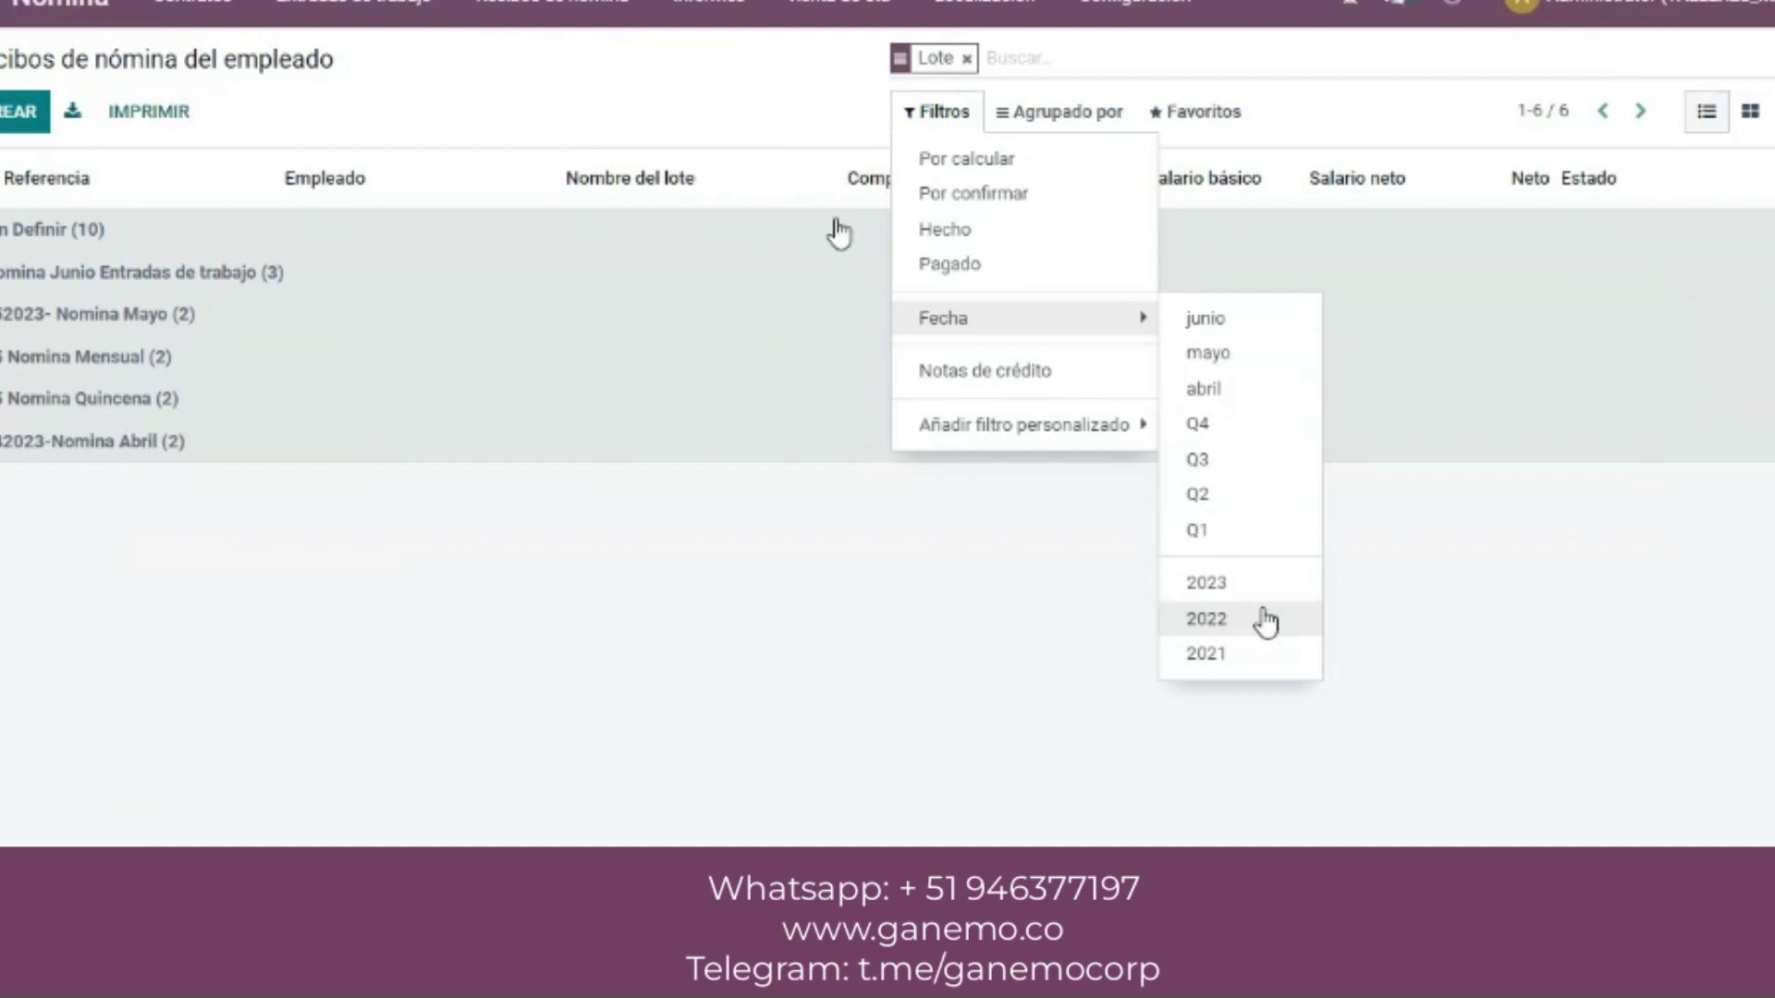
pyautogui.click(1248, 321)
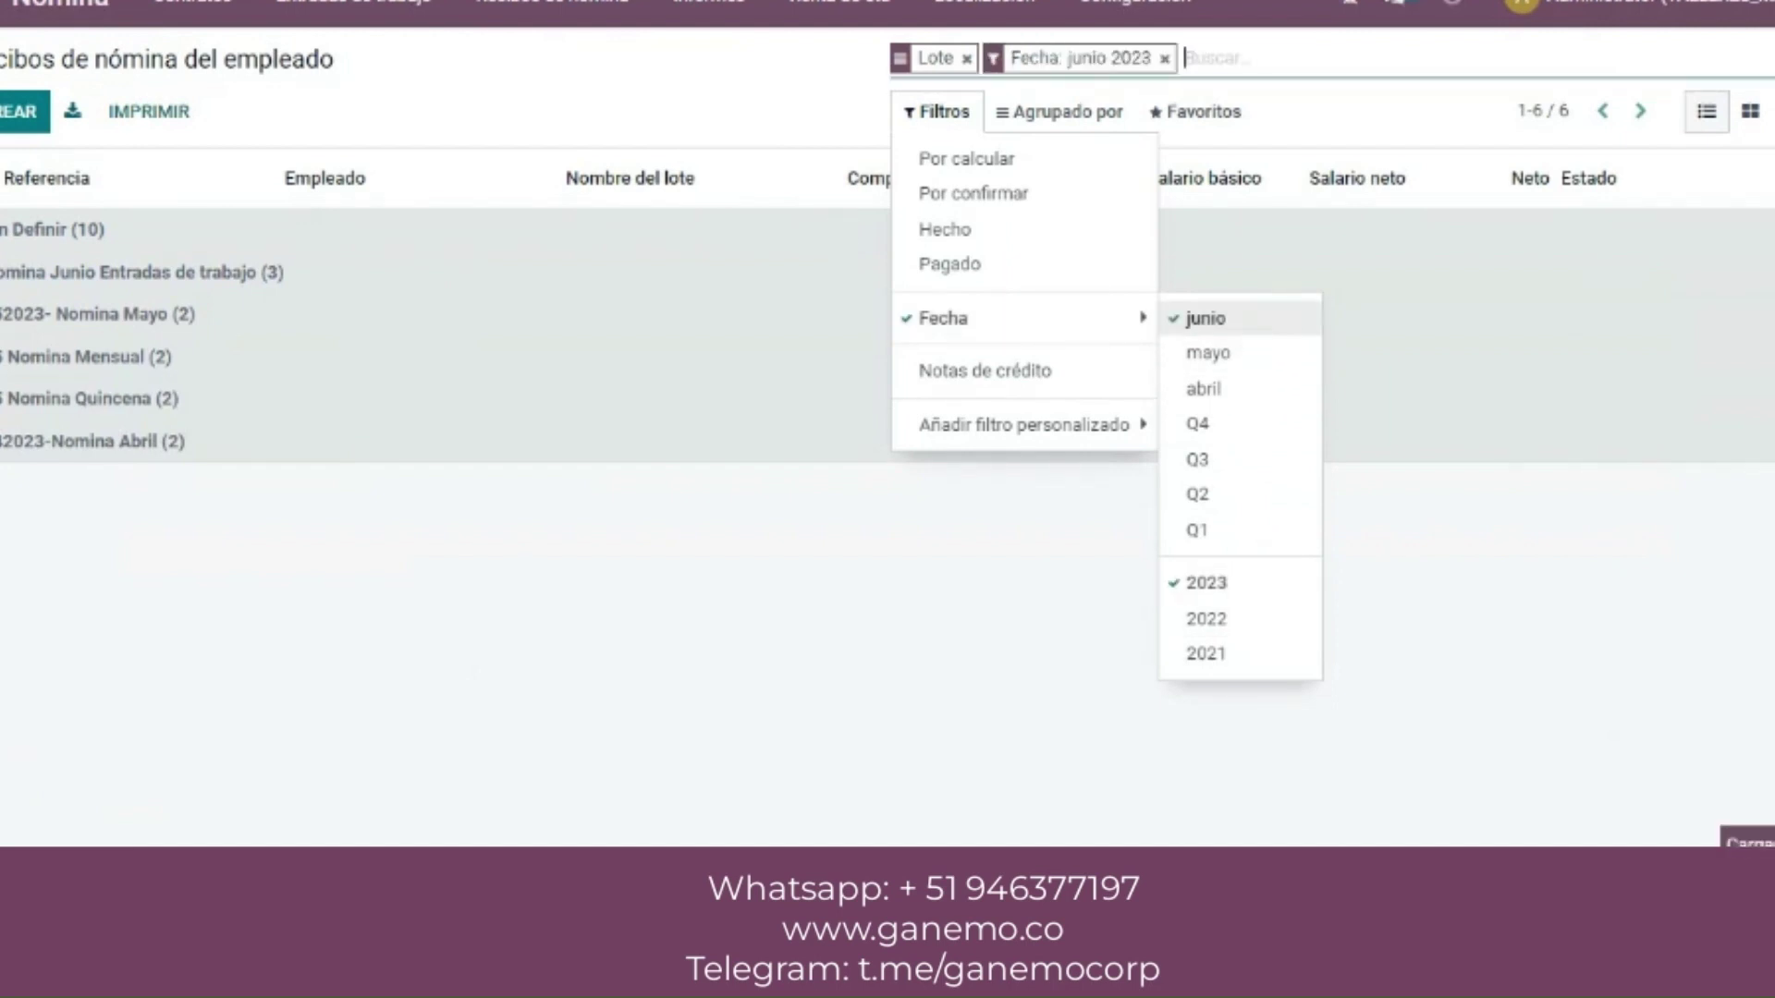
pyautogui.click(733, 233)
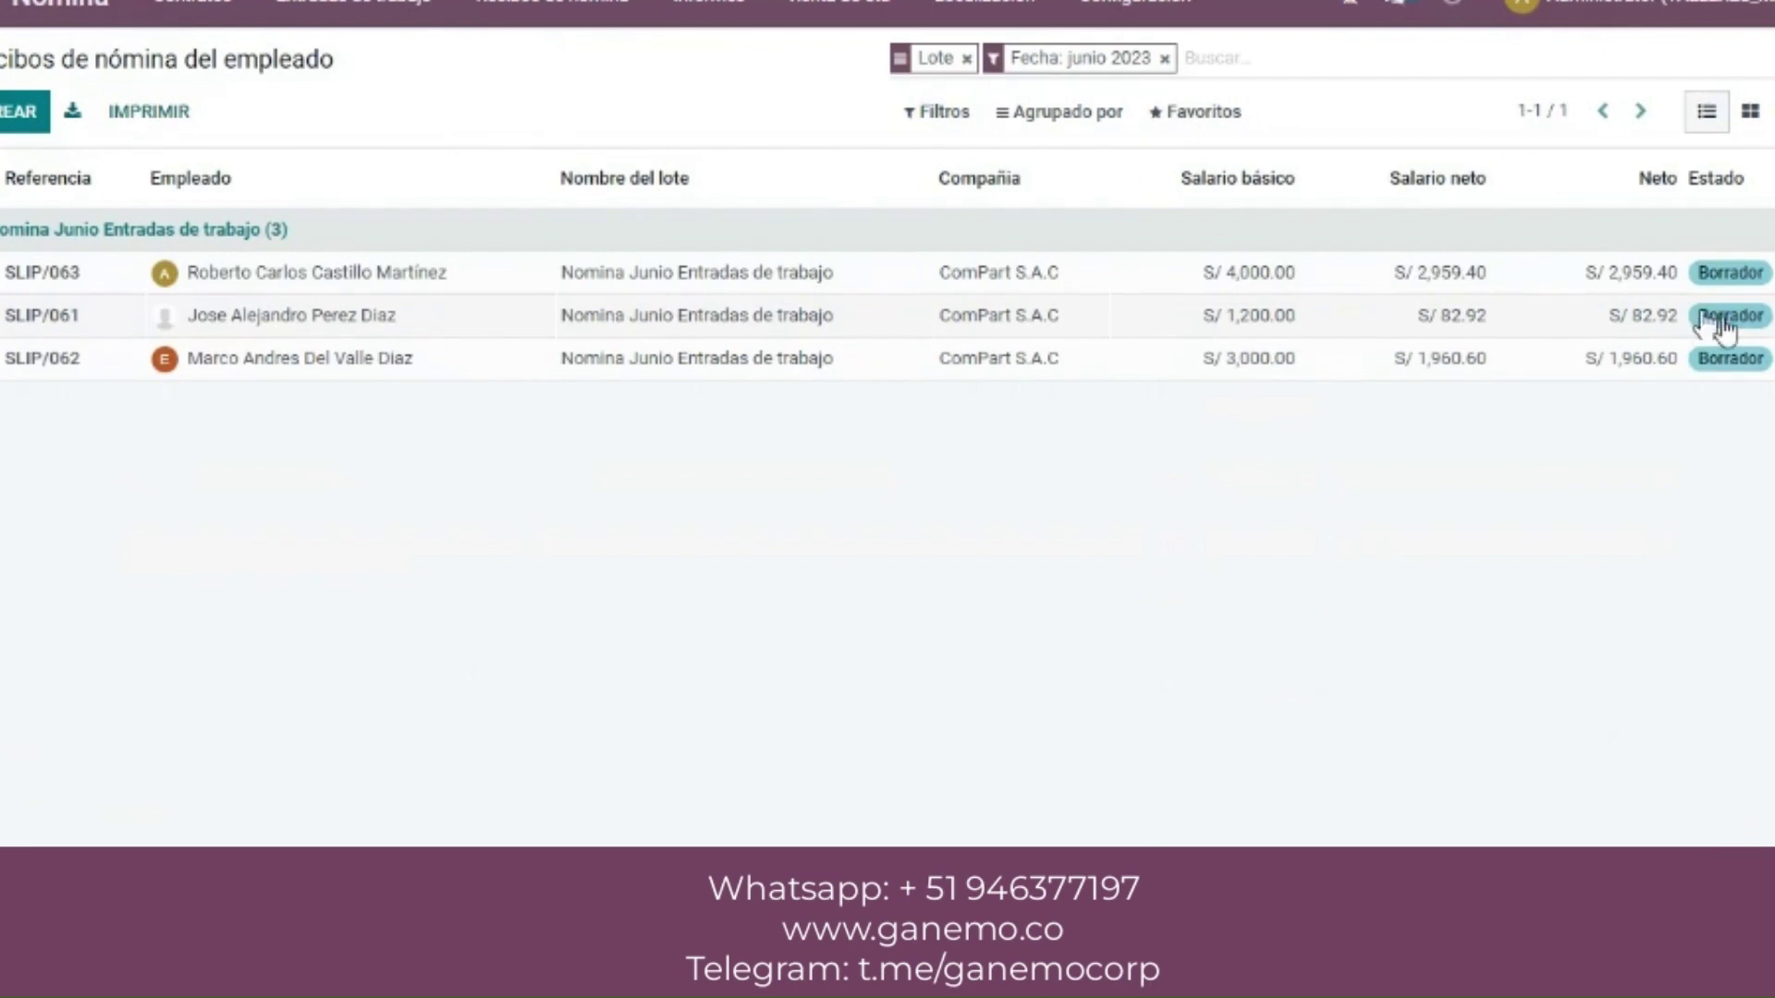
# - Select all three draft payslips of the June batch and set them to Hecho with a bulk action
pyautogui.click(7, 177)
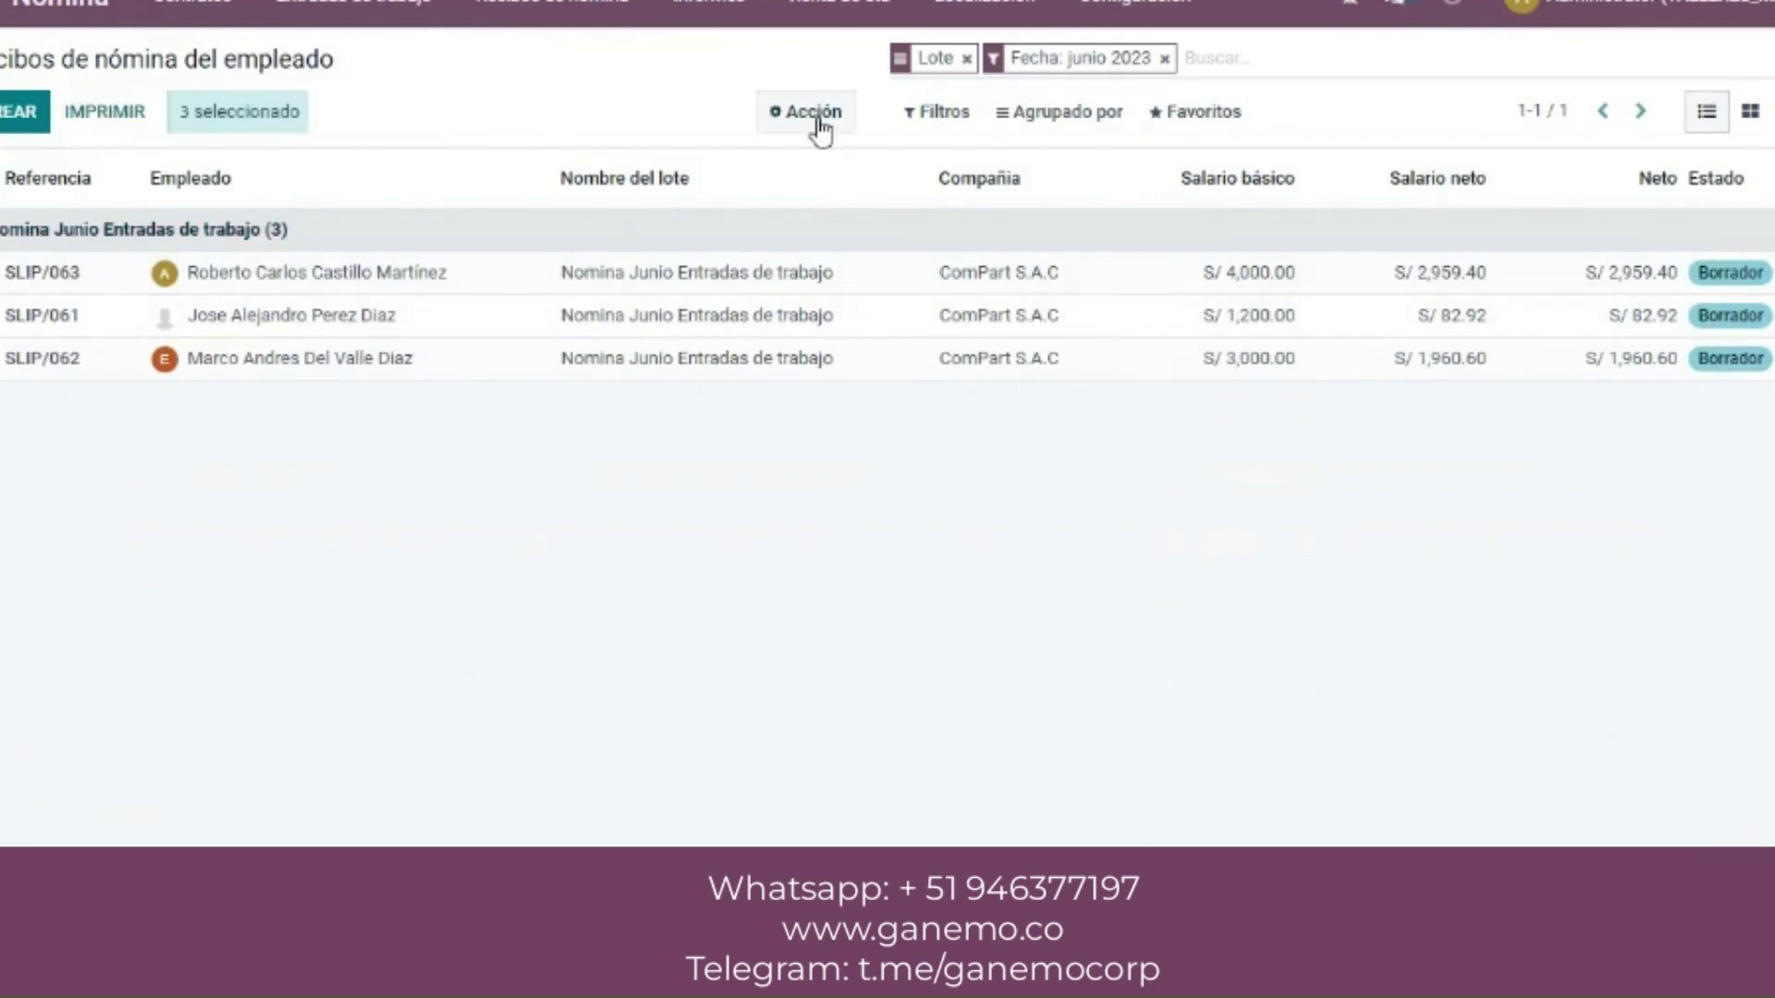
pyautogui.click(820, 131)
pyautogui.click(866, 312)
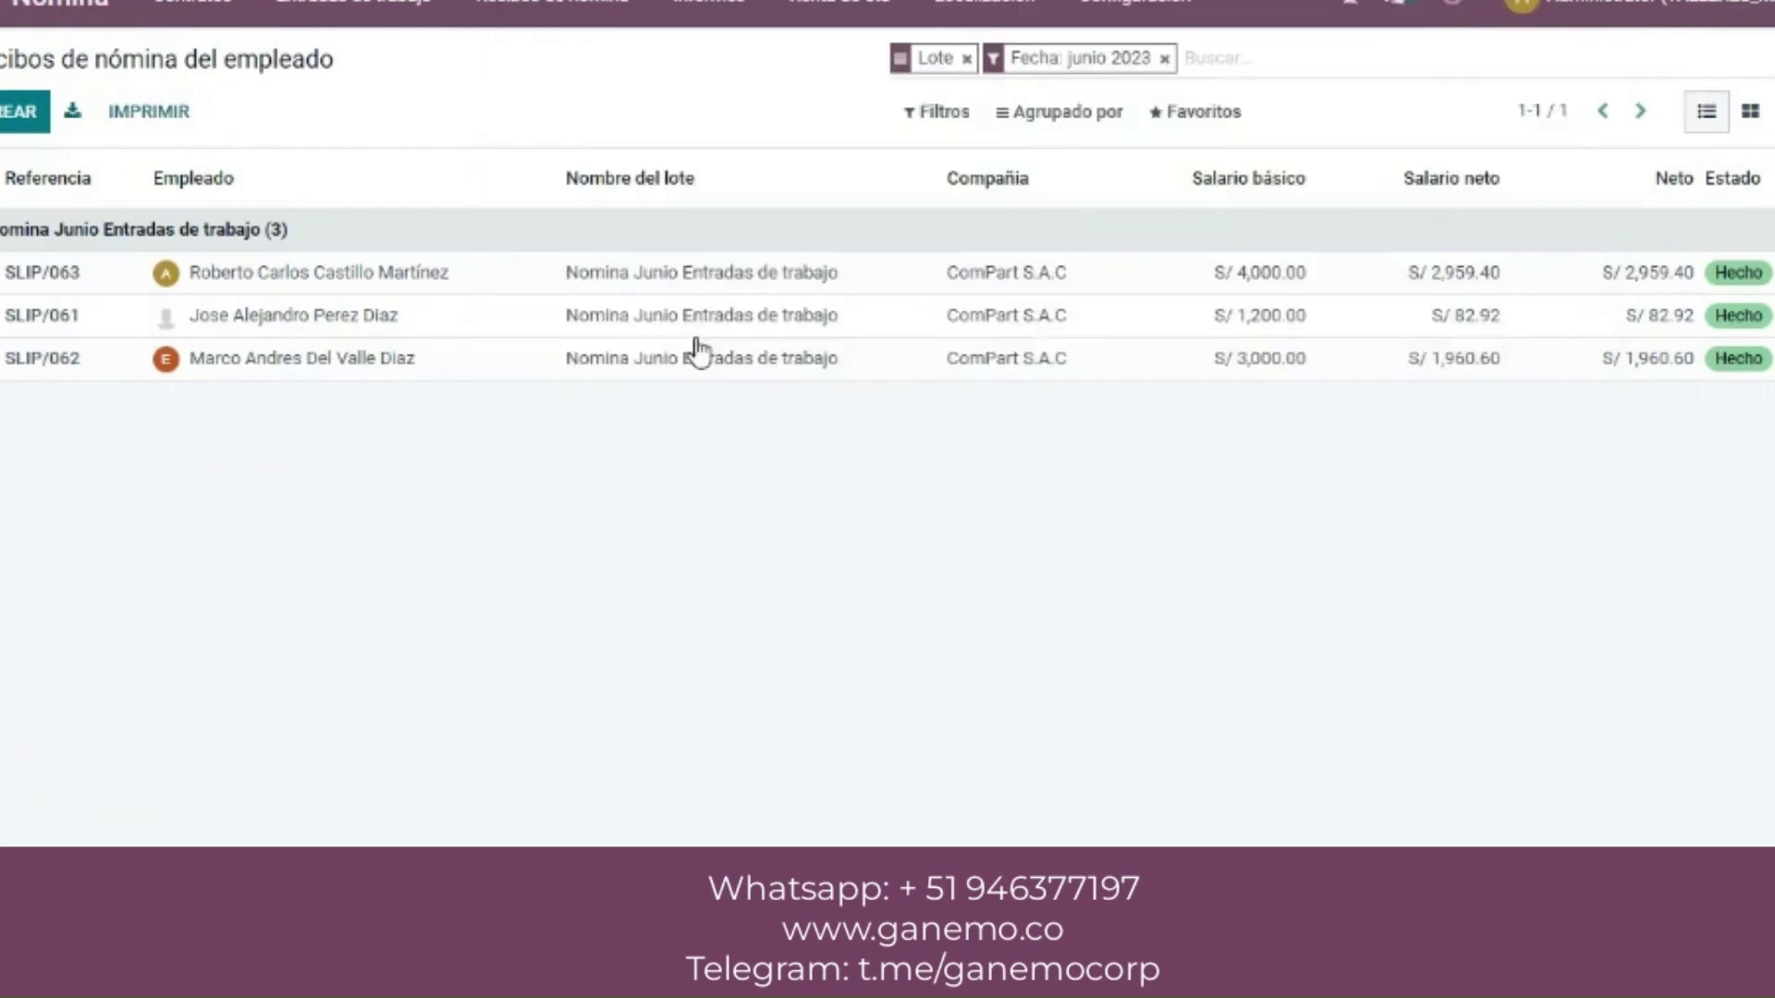
# - Open the payslip batch Nomina Junio Entradas de trabajo and mark it as paid
pyautogui.click(559, 11)
pyautogui.click(574, 130)
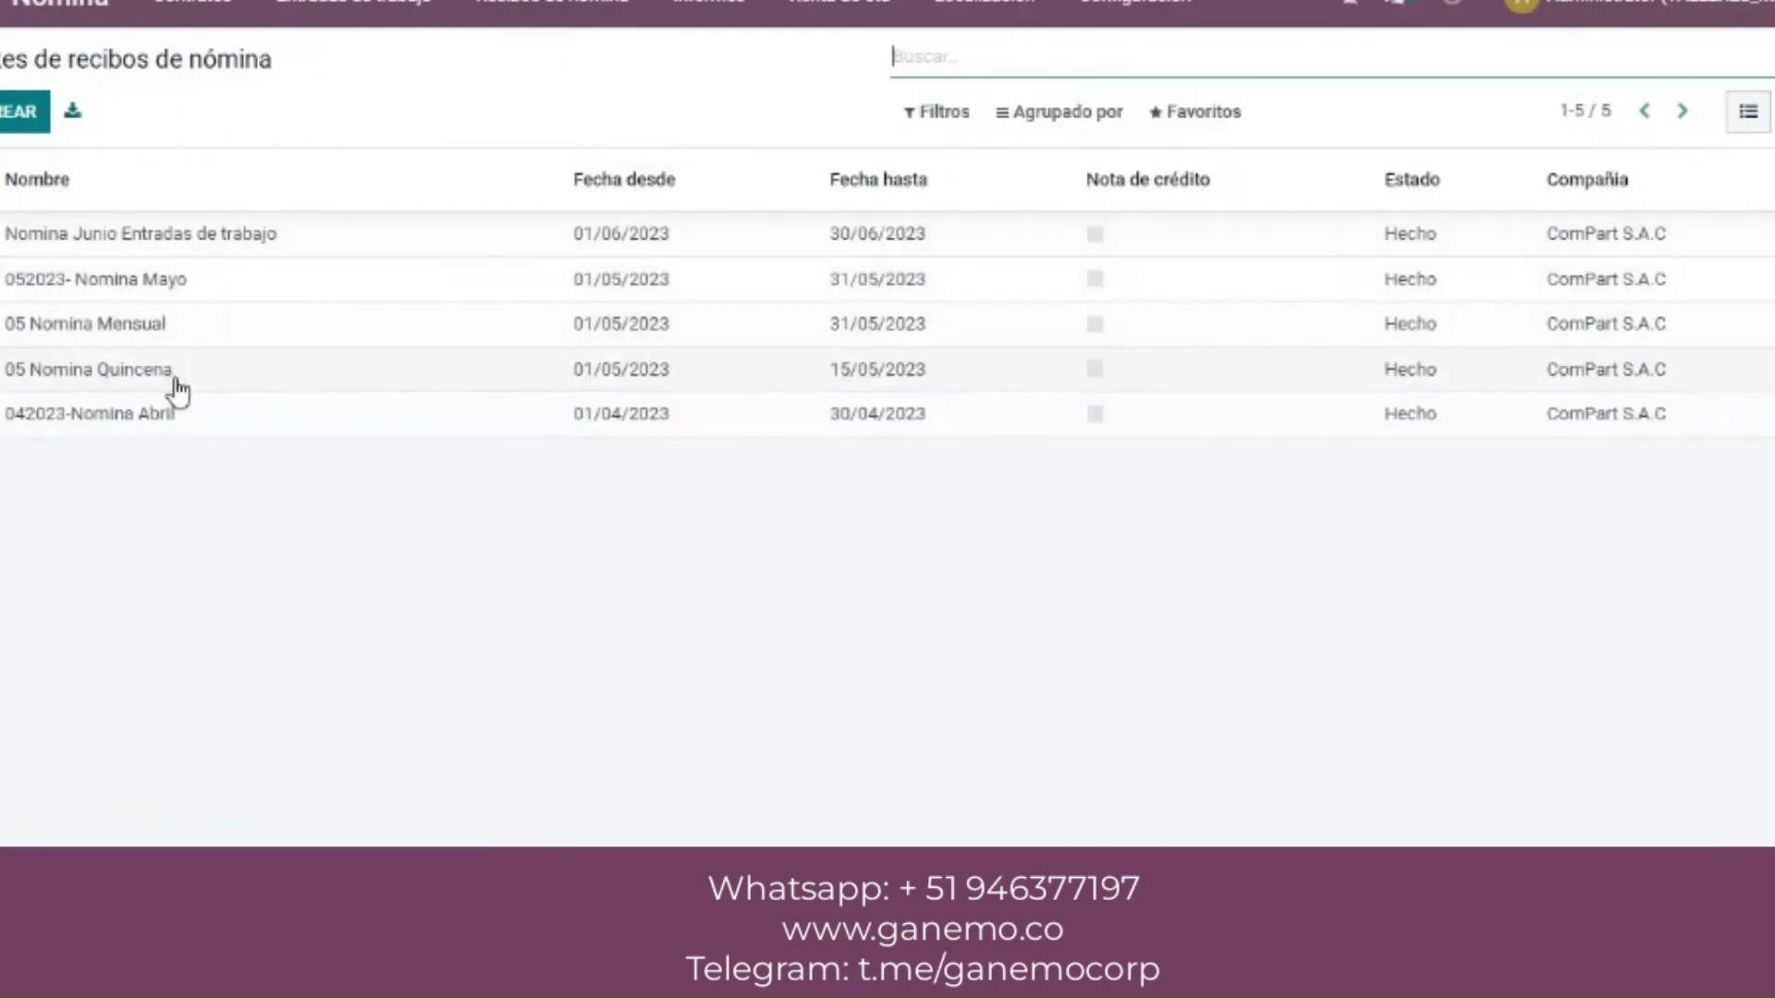
pyautogui.click(185, 242)
pyautogui.click(192, 180)
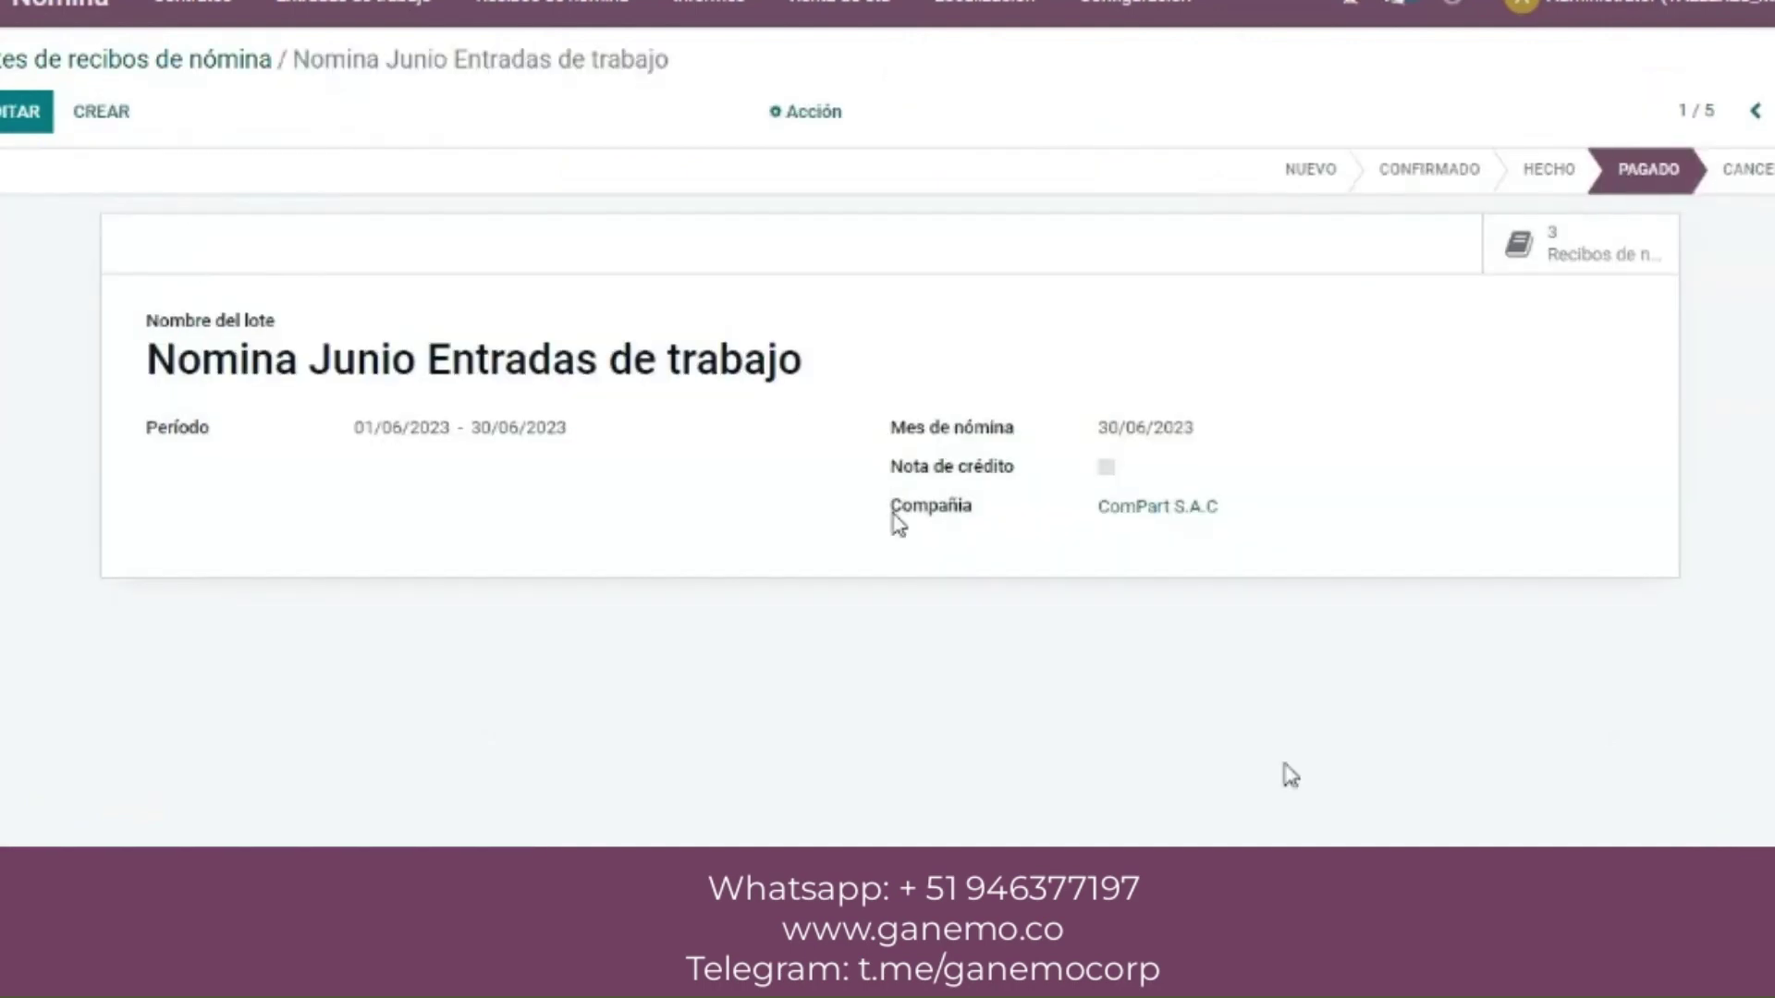
# - Open the Plame report for 01/06/2023 to 30/06/2023 and generate its Plame files again
pyautogui.click(987, 9)
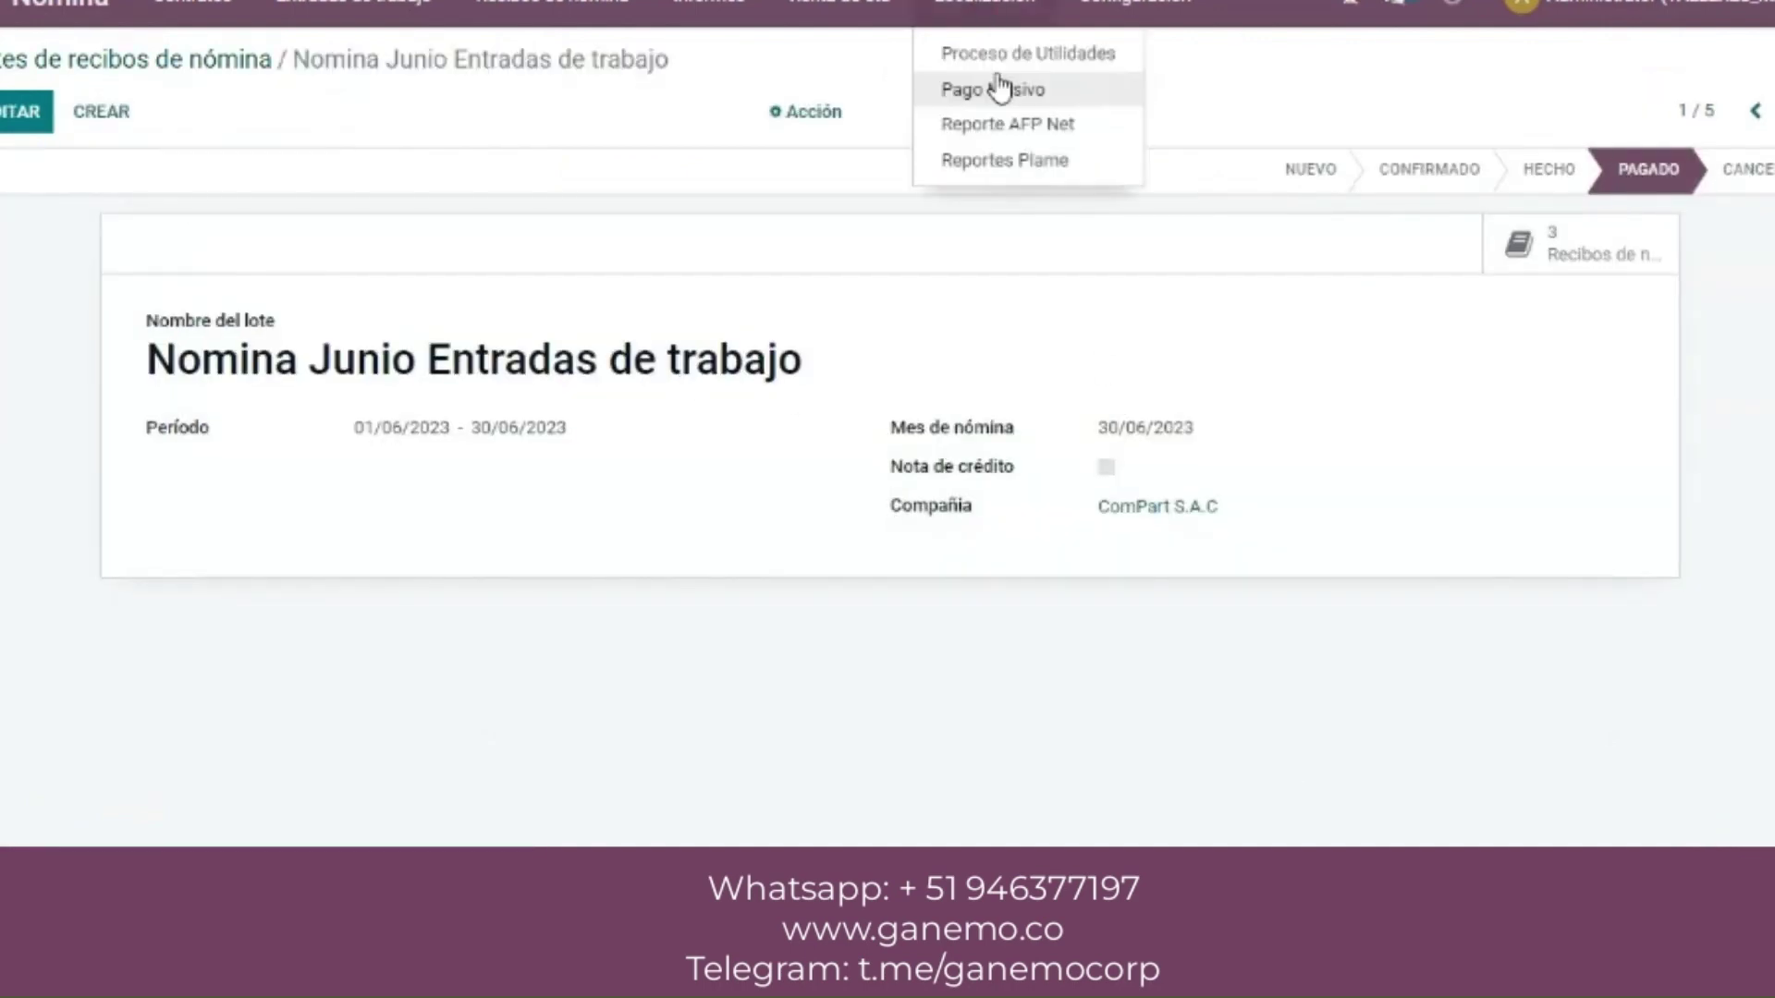
pyautogui.click(1006, 160)
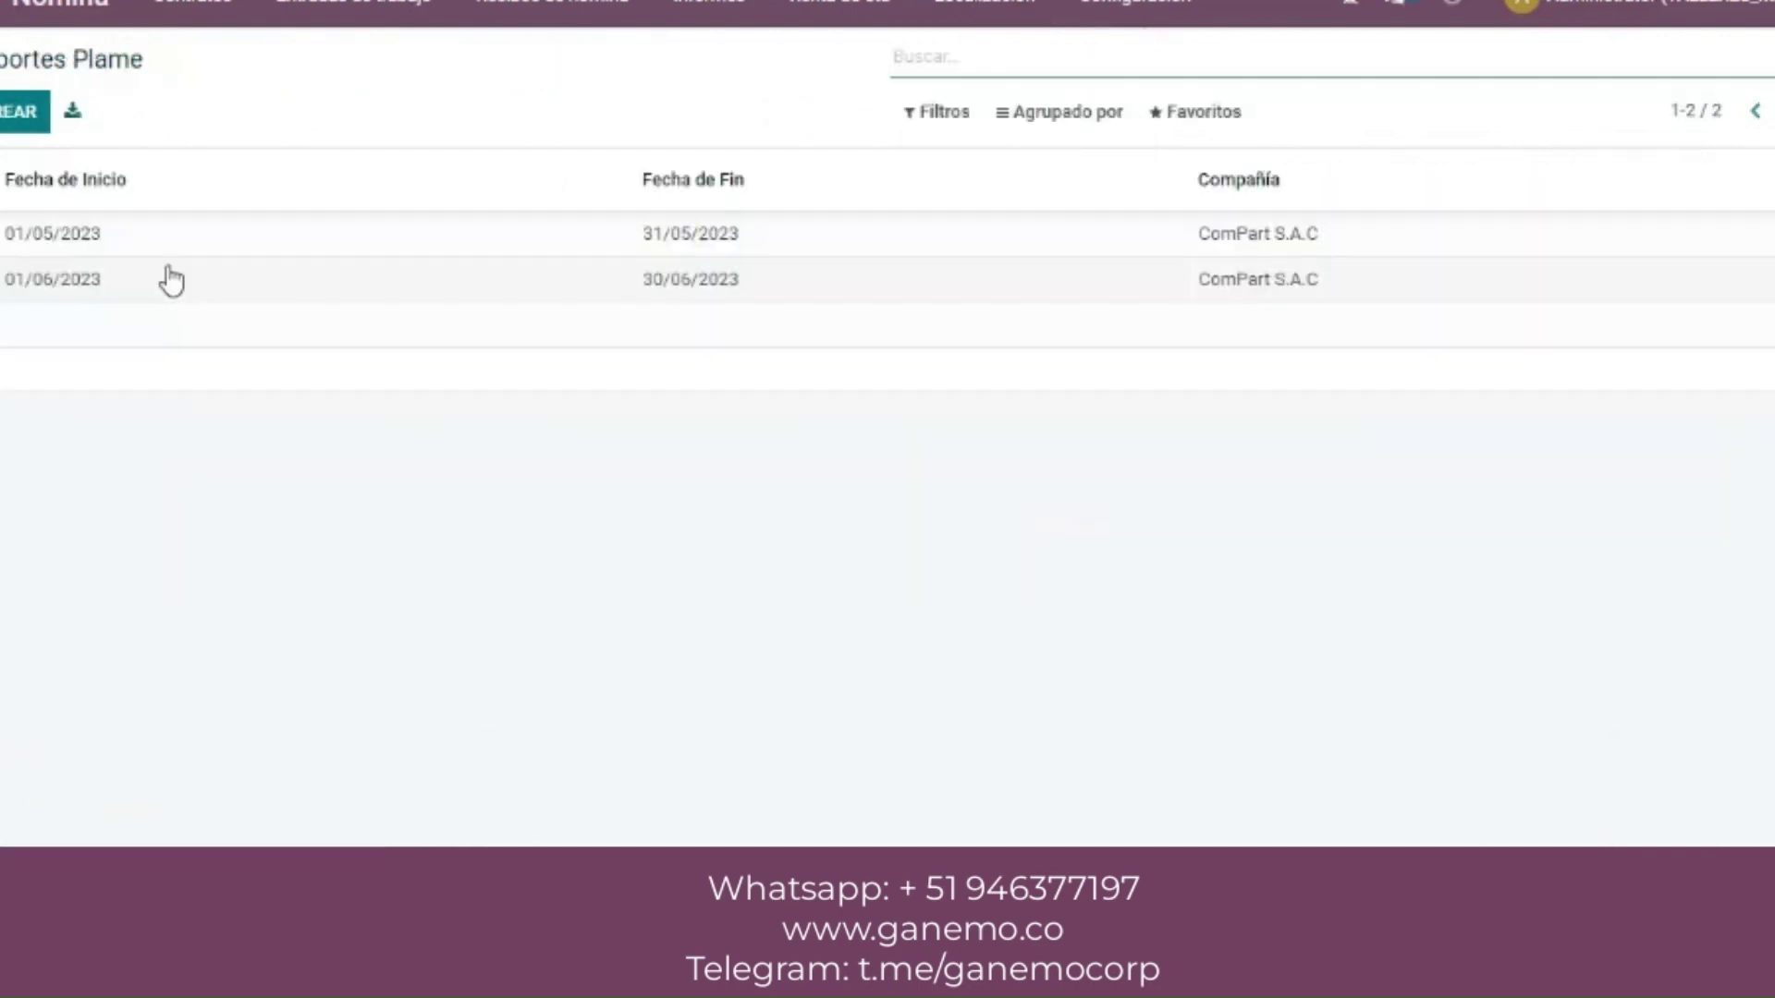
pyautogui.click(167, 278)
pyautogui.click(97, 174)
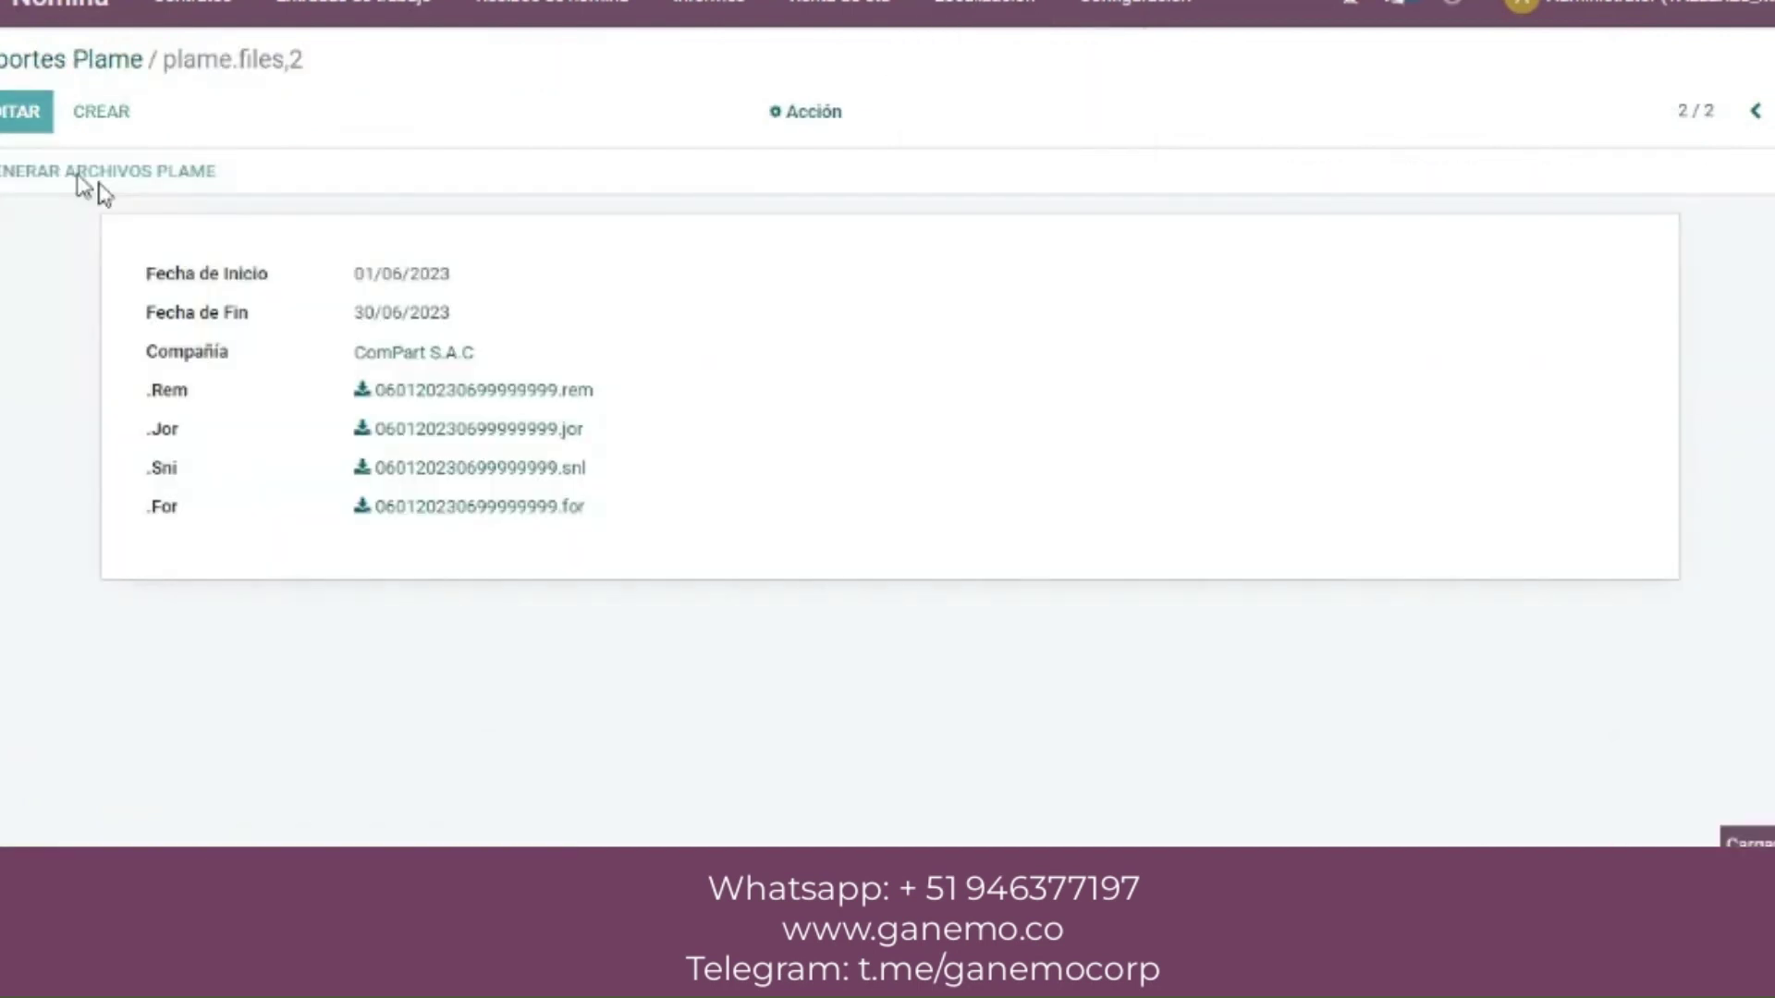
# - Download the regenerated June .rem file and compare the two amounts on the first employee's 0121 line
pyautogui.click(444, 392)
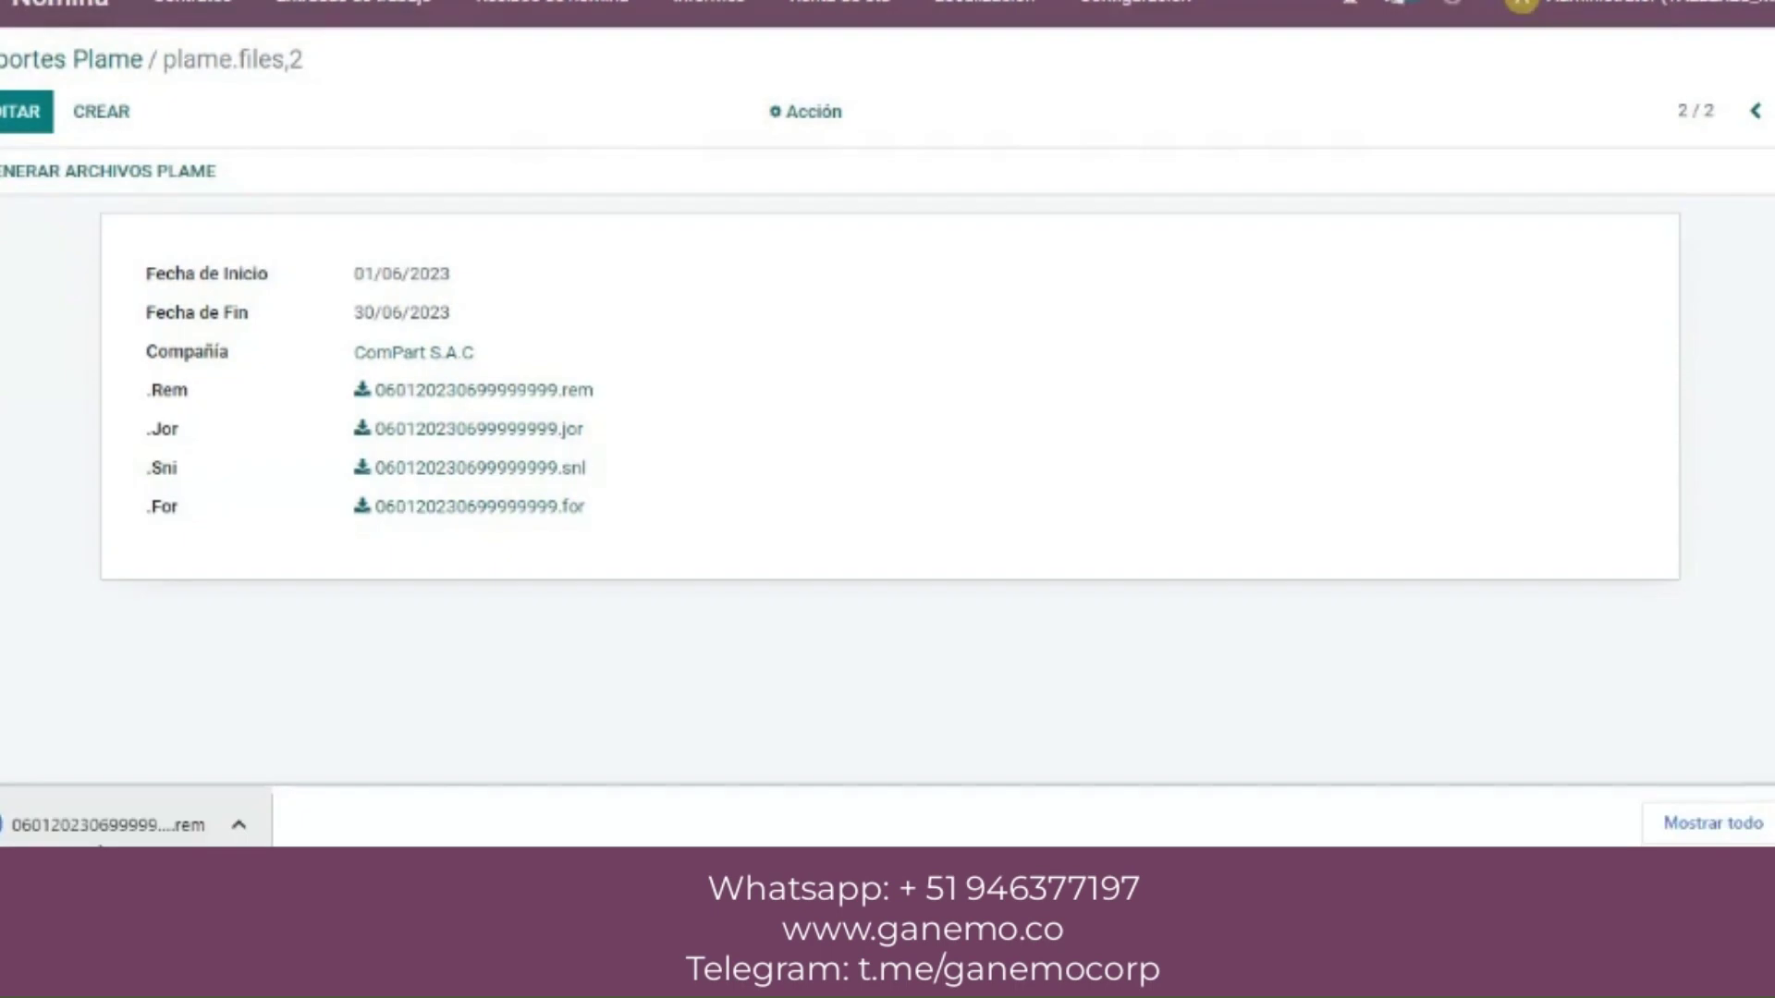
pyautogui.click(106, 825)
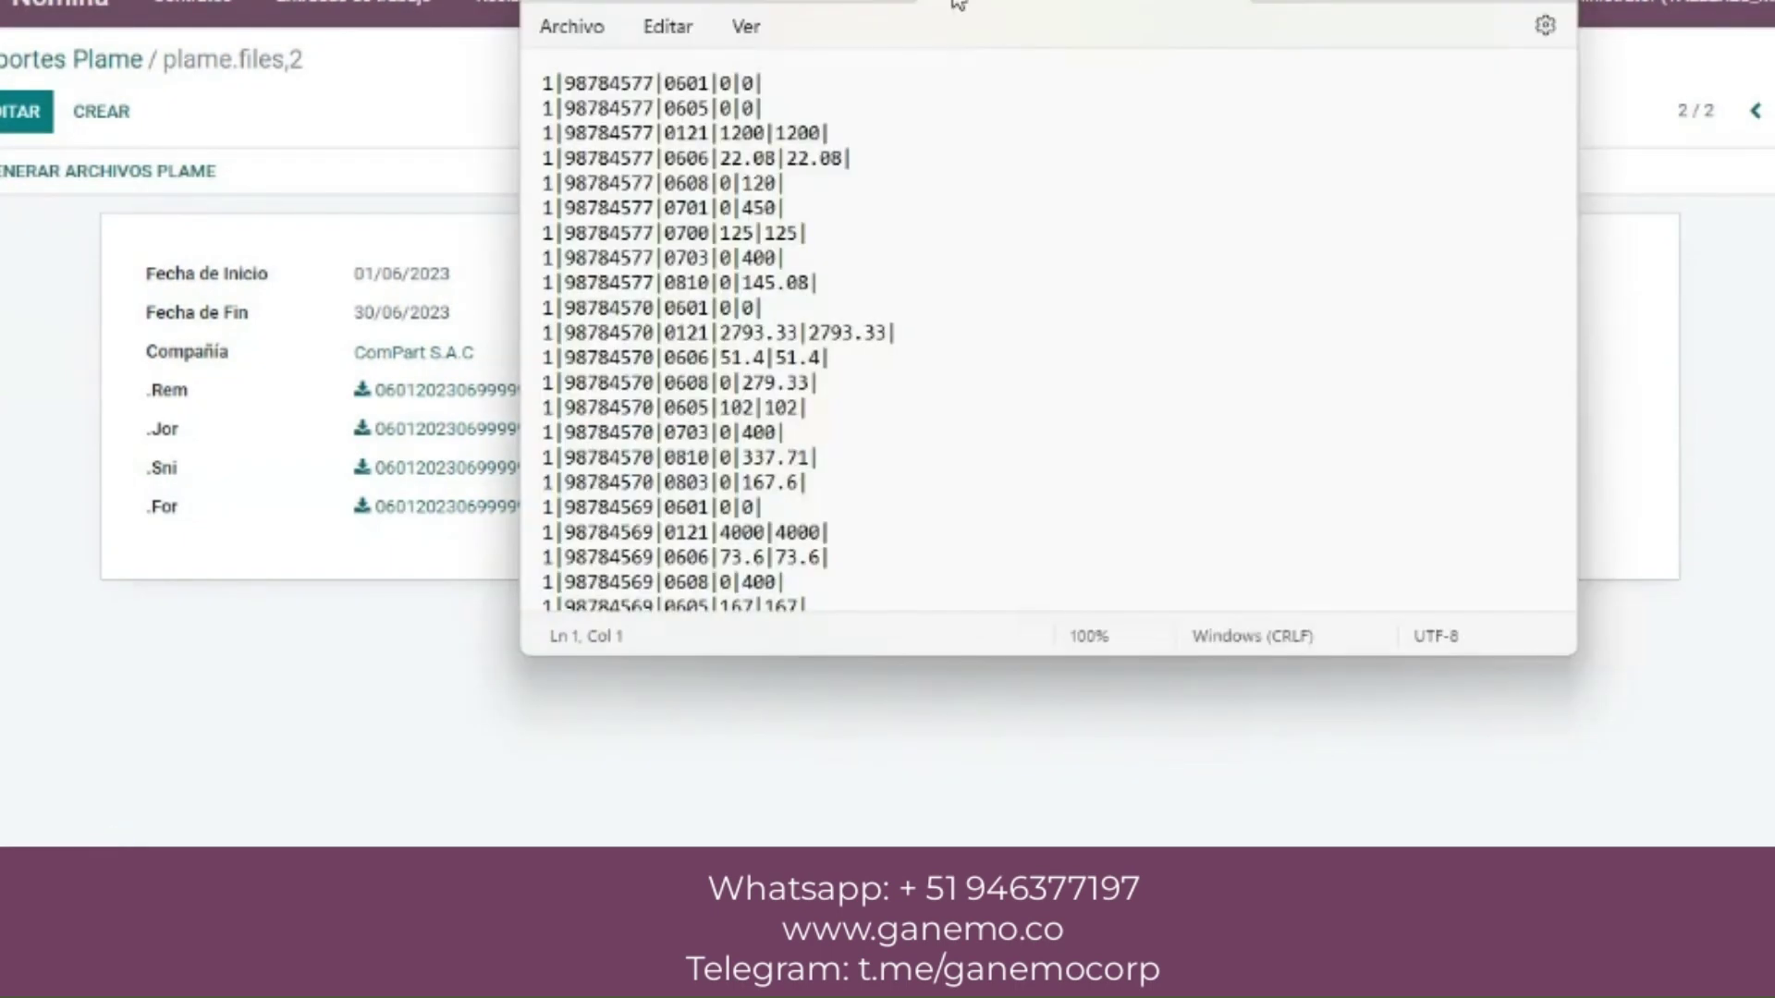
pyautogui.doubleClick(739, 132)
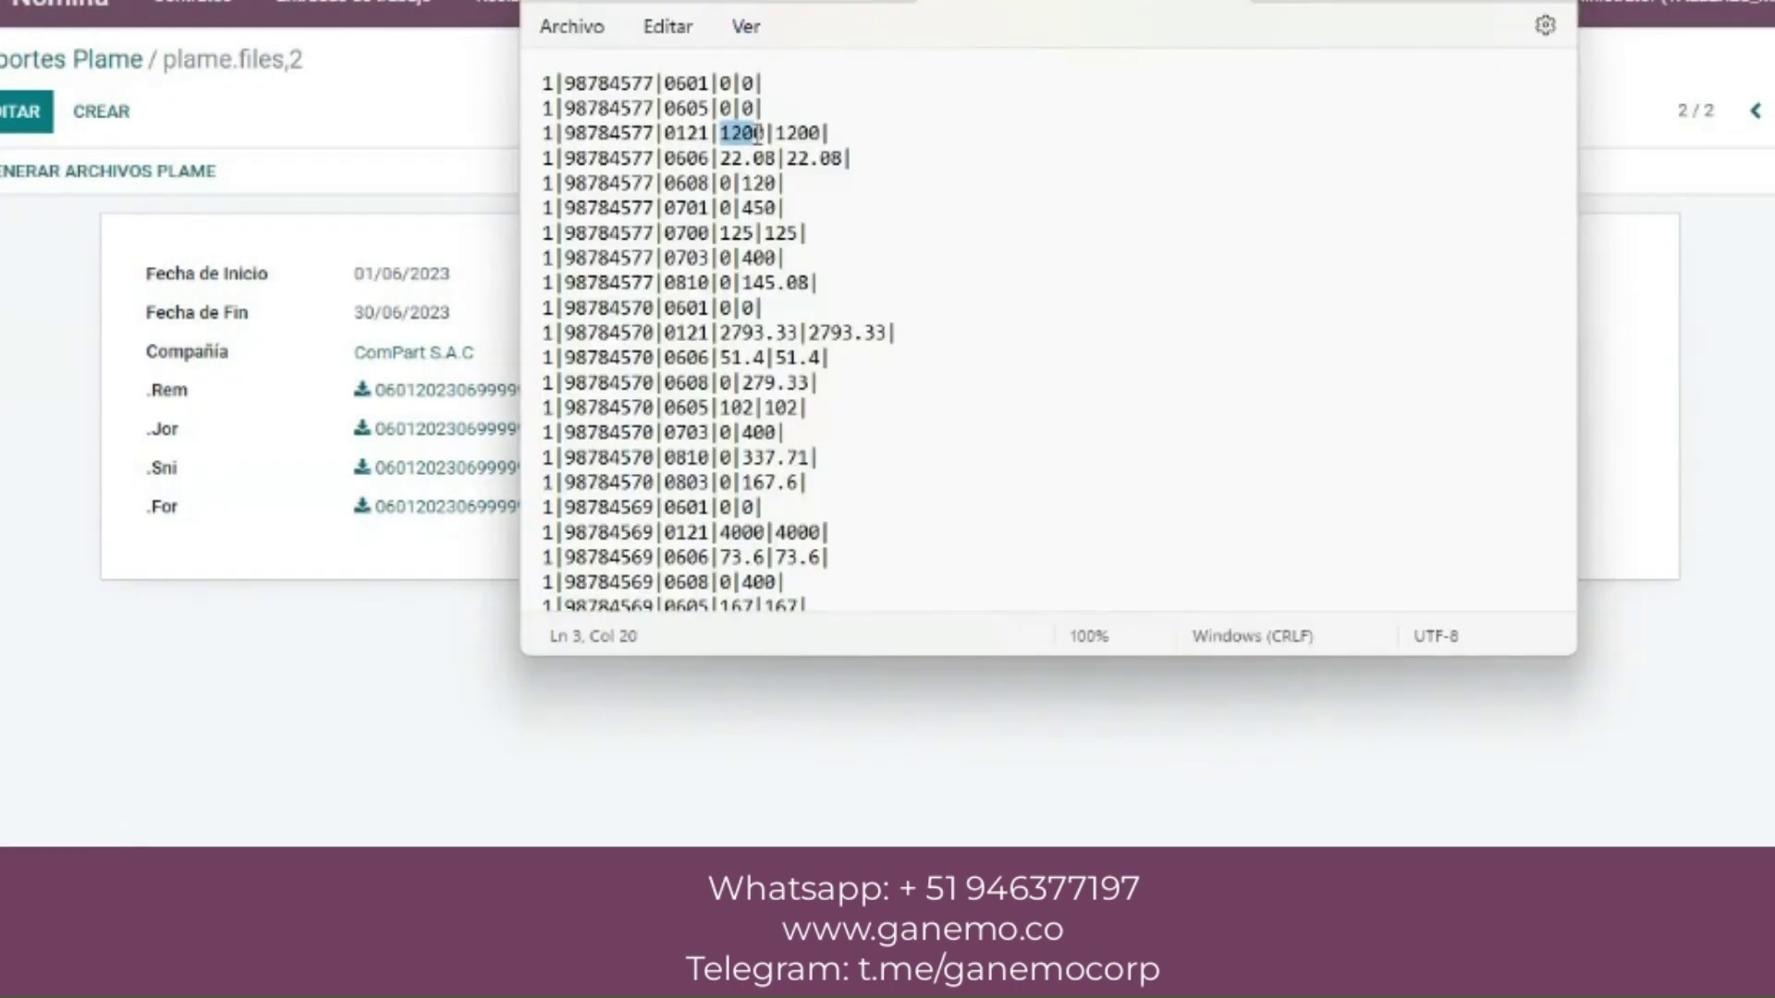
pyautogui.moveTo(786, 134); pyautogui.dragTo(817, 137)
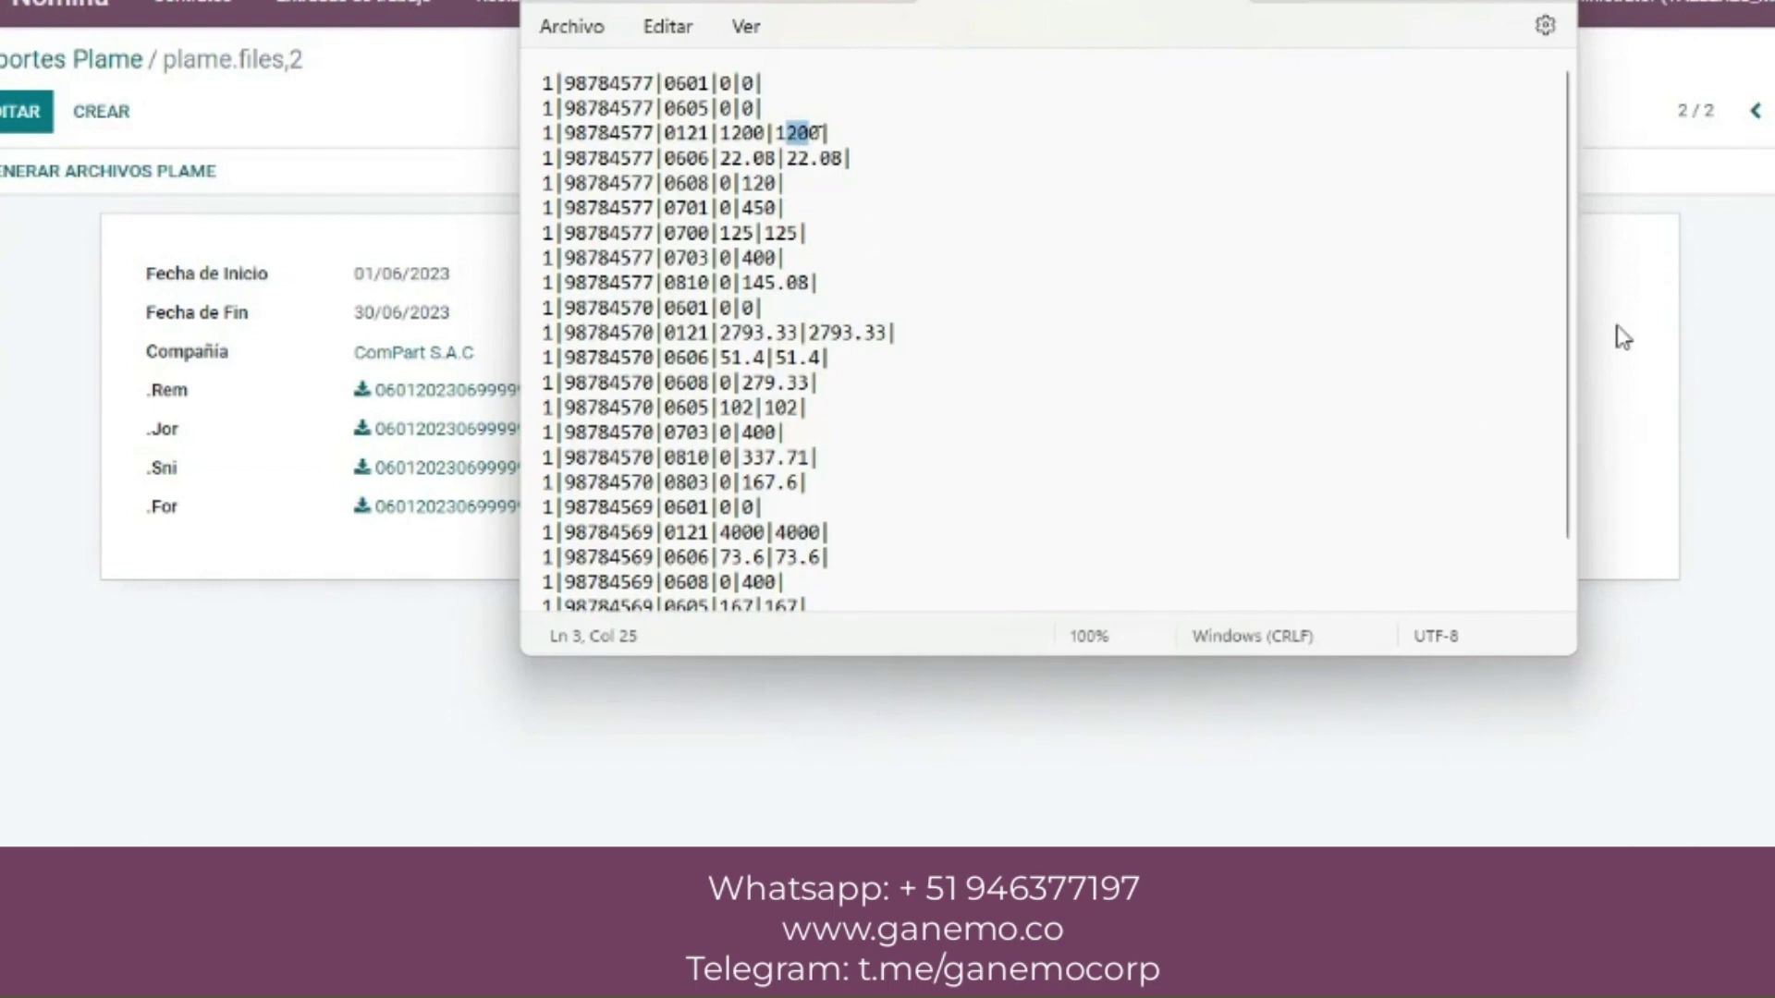
pyautogui.scroll(-1, 1557, 342)
pyautogui.scroll(2, 1562, 221)
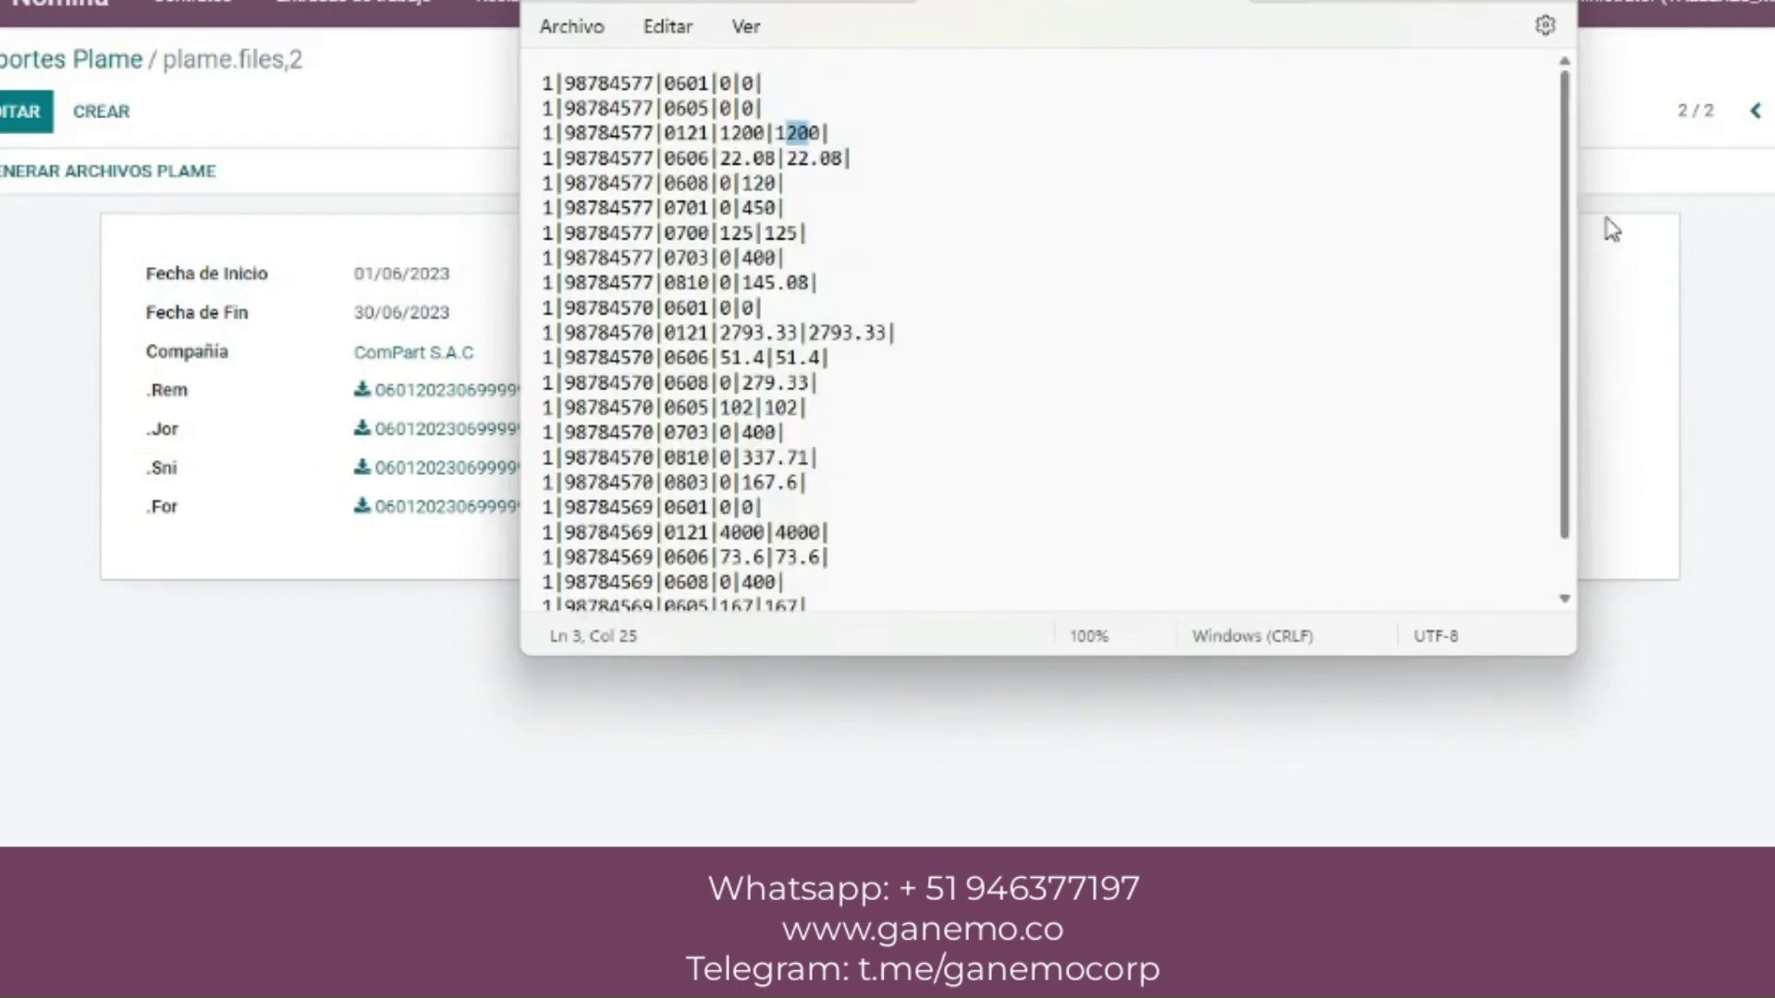
pyautogui.scroll(-1, 1558, 217)
pyautogui.scroll(1, 1562, 277)
pyautogui.click(1664, 336)
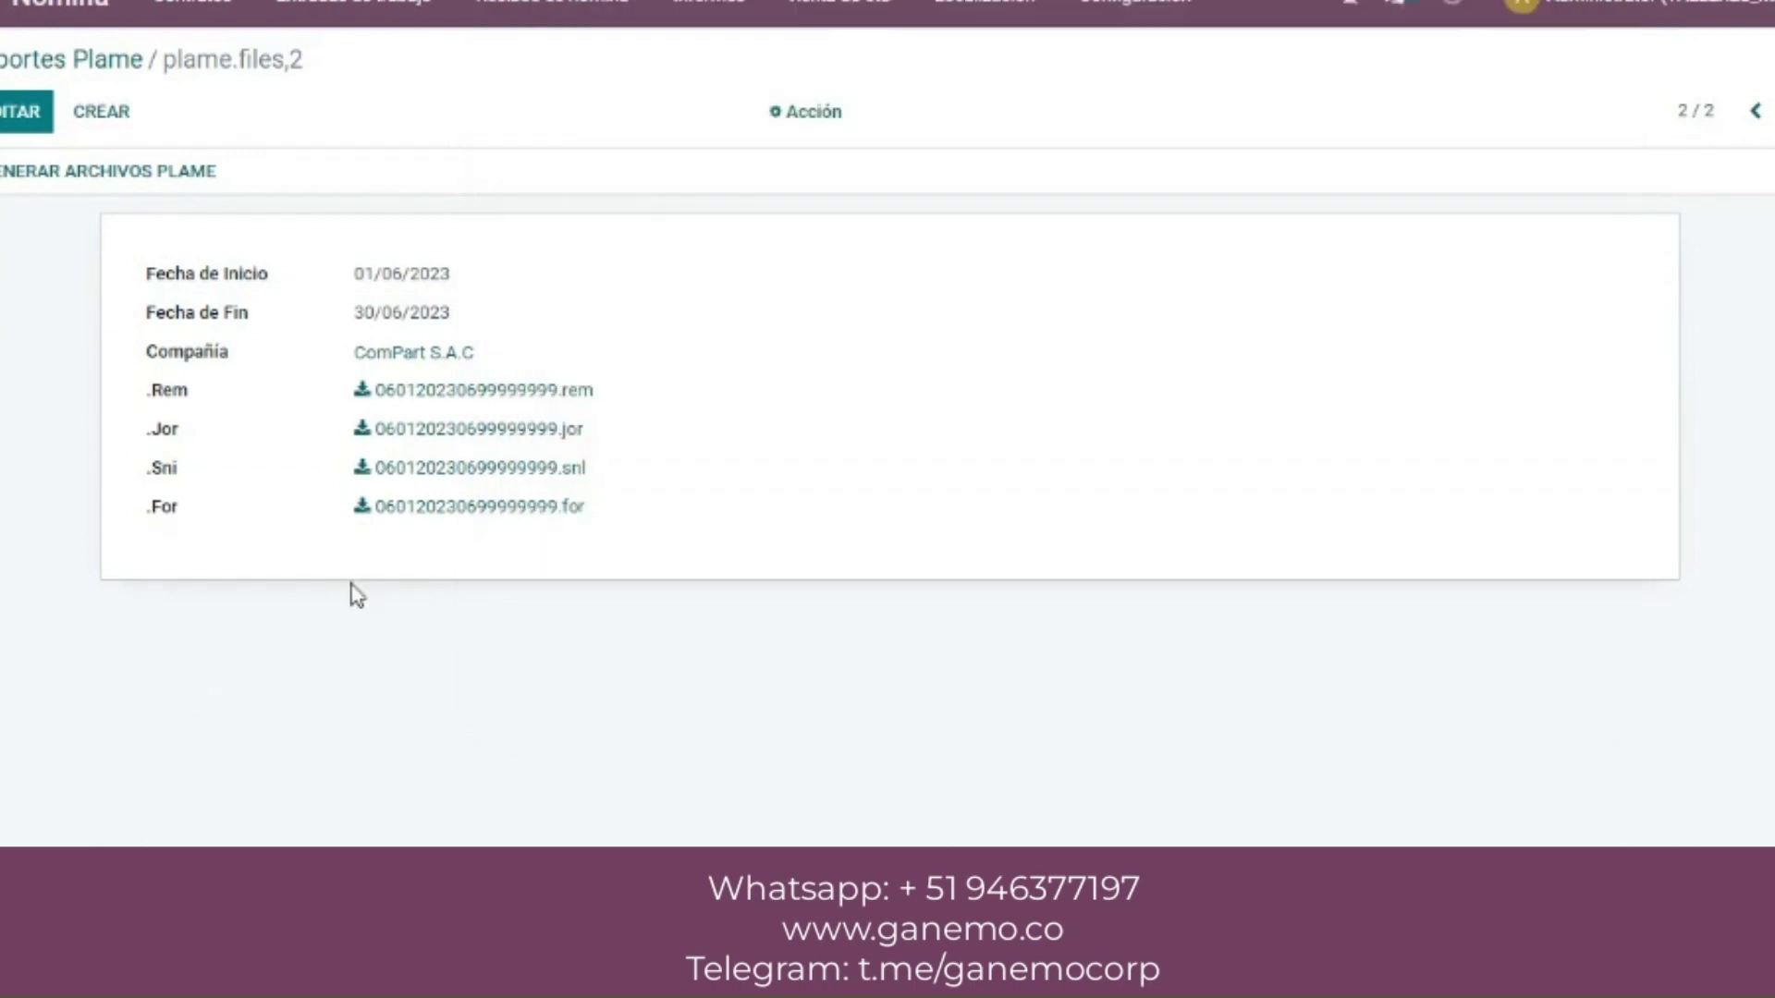
# - Download the June .jor file and check the hours on its first employee line
pyautogui.click(480, 424)
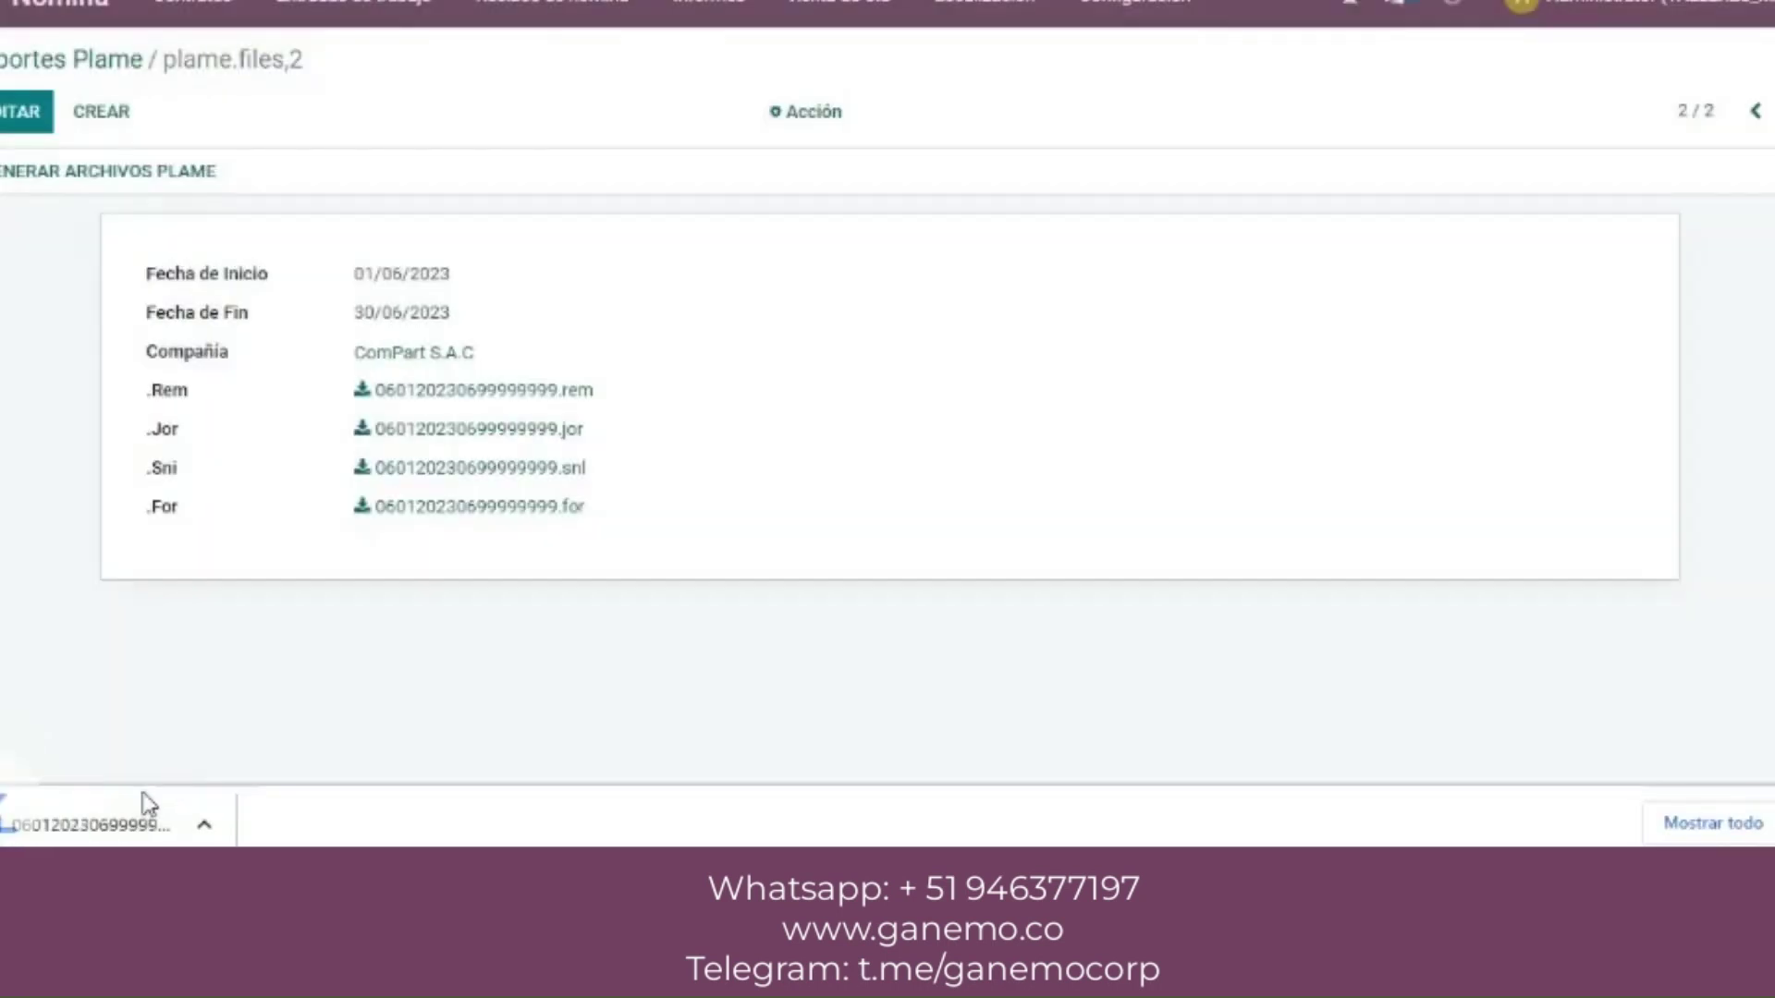
pyautogui.click(130, 801)
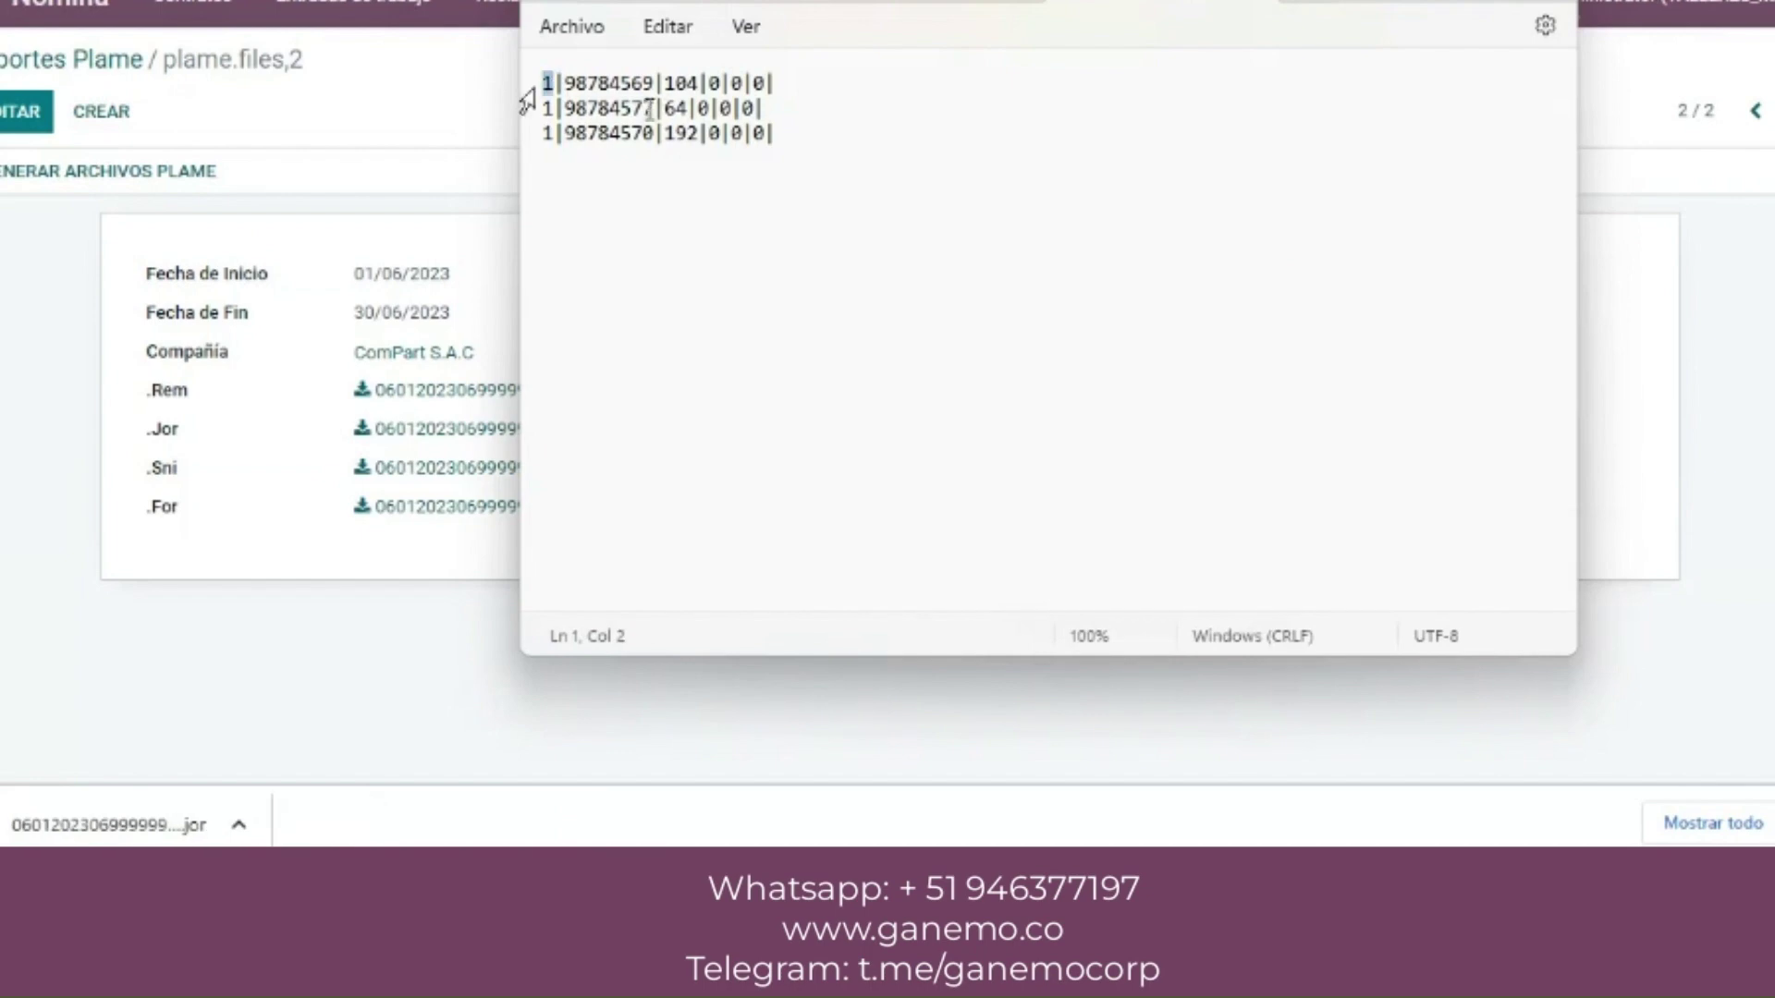
pyautogui.moveTo(632, 81); pyautogui.dragTo(685, 82)
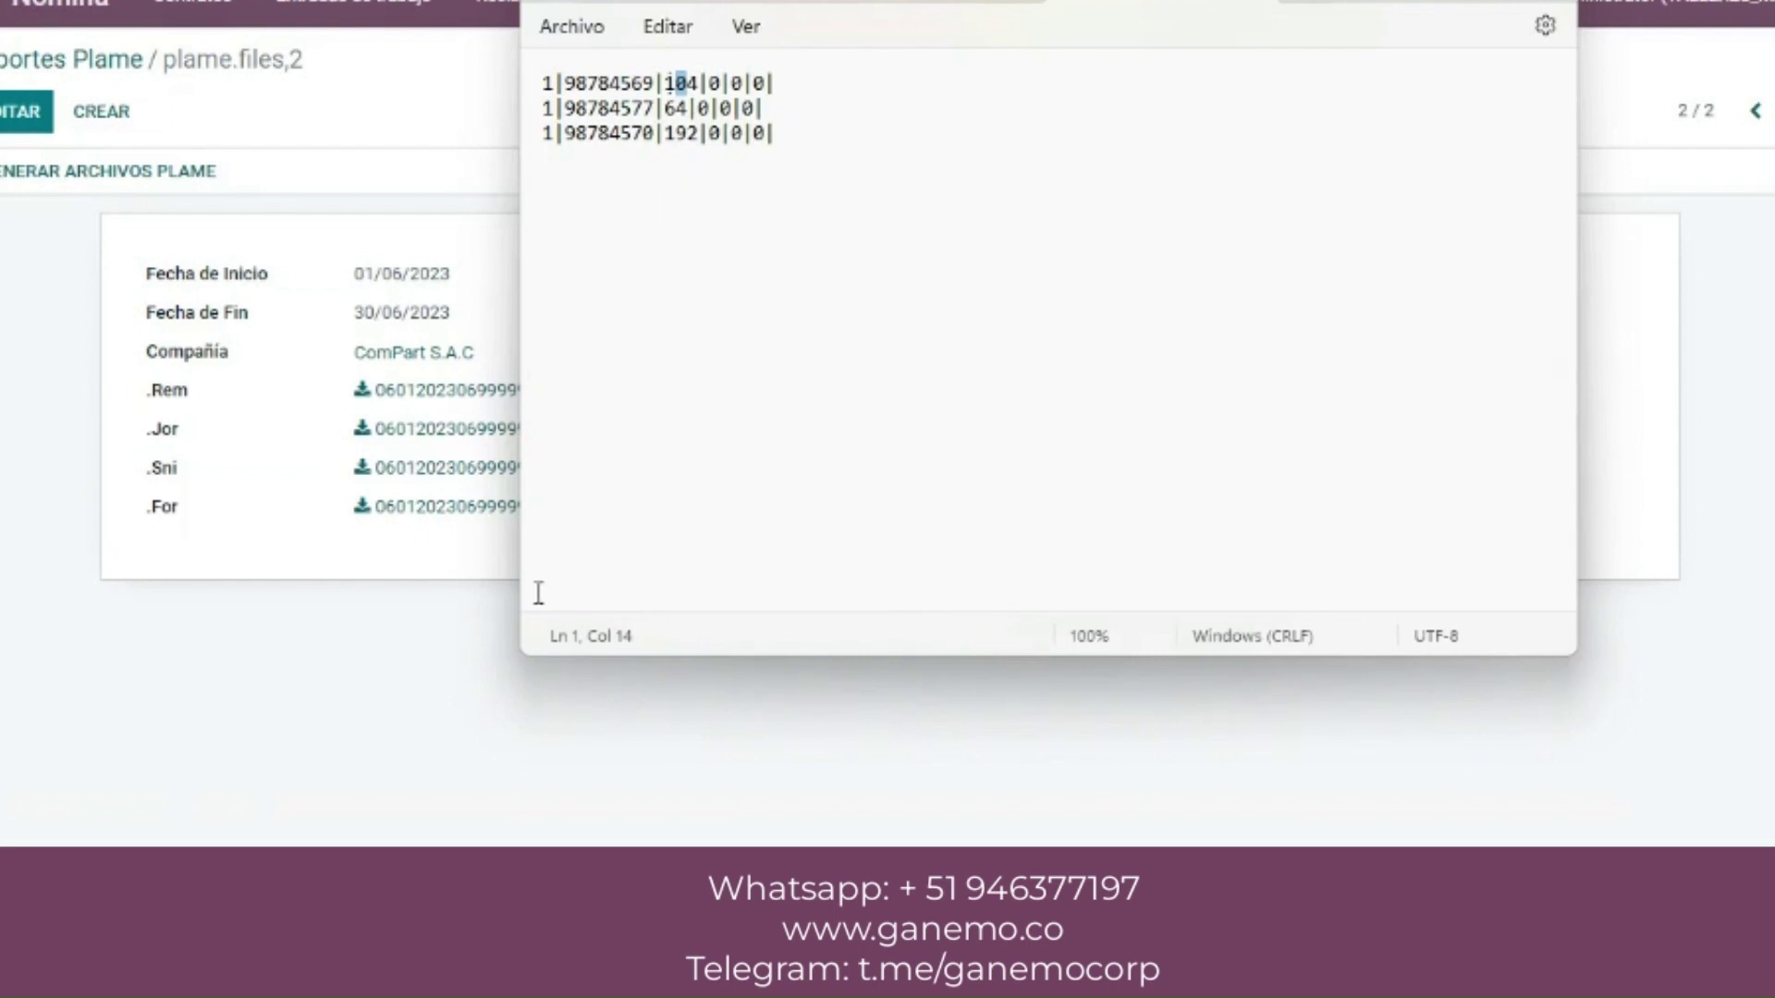
pyautogui.click(467, 647)
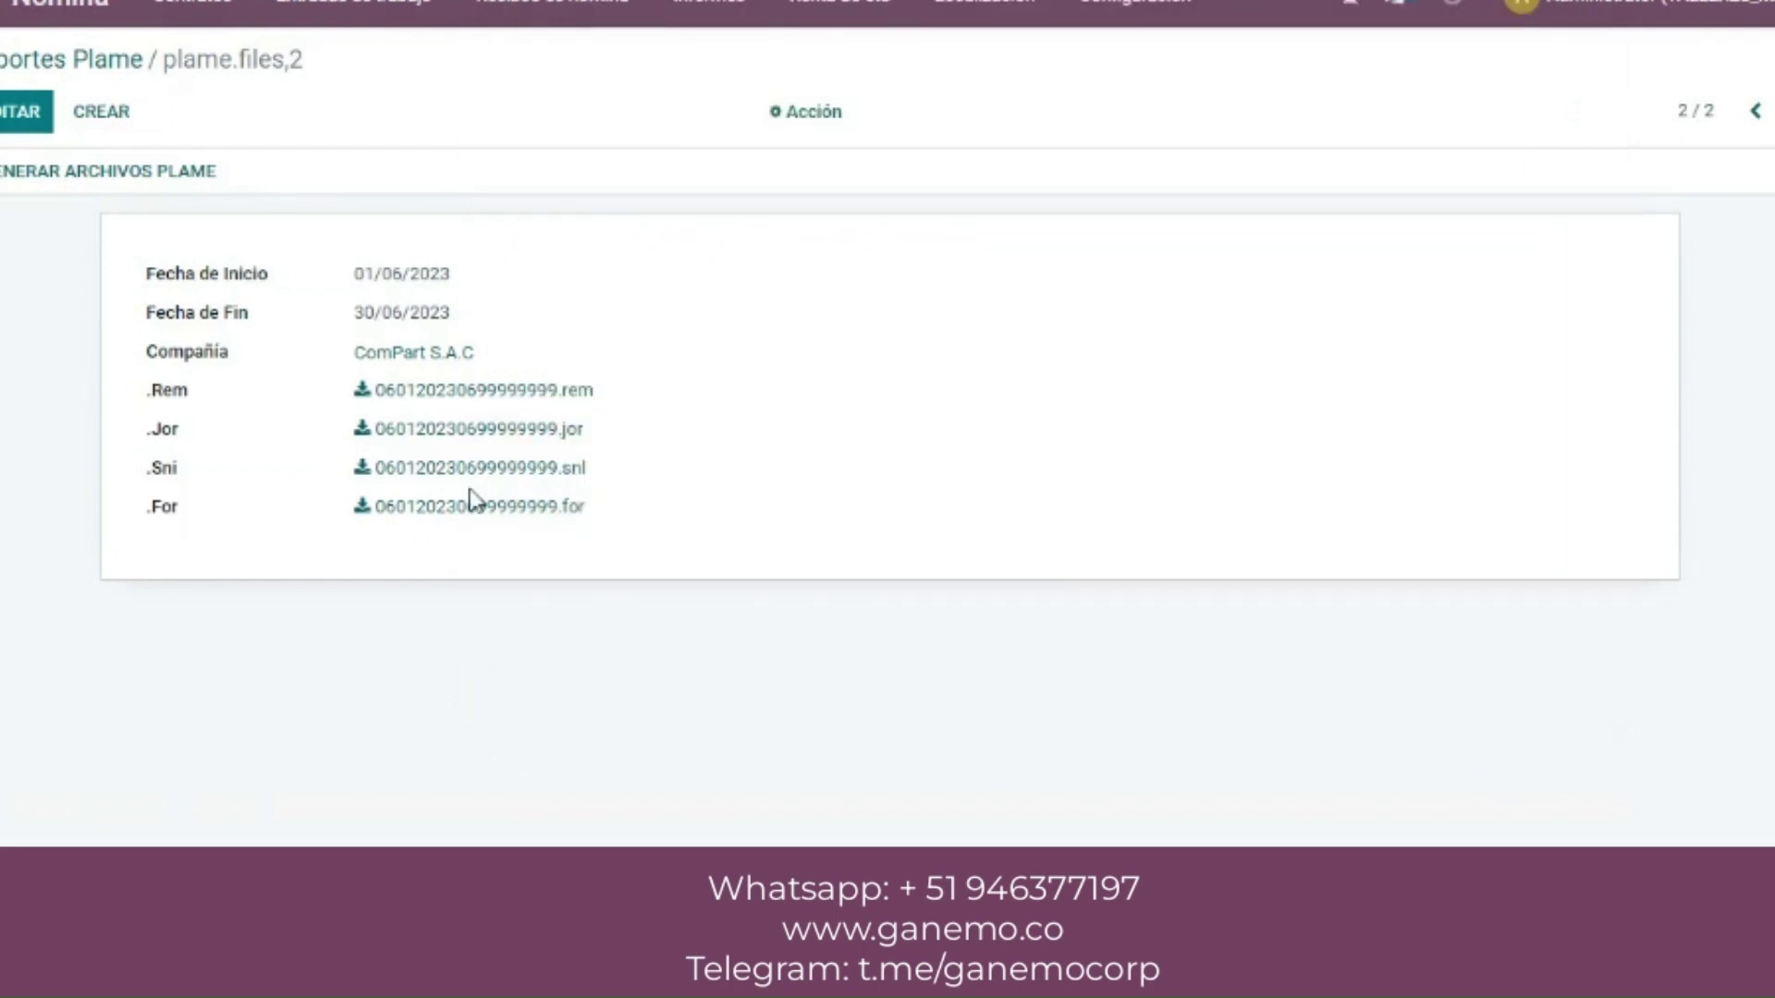
# - Download the June .snl file and examine the absence codes and days on its two employee lines
pyautogui.click(491, 470)
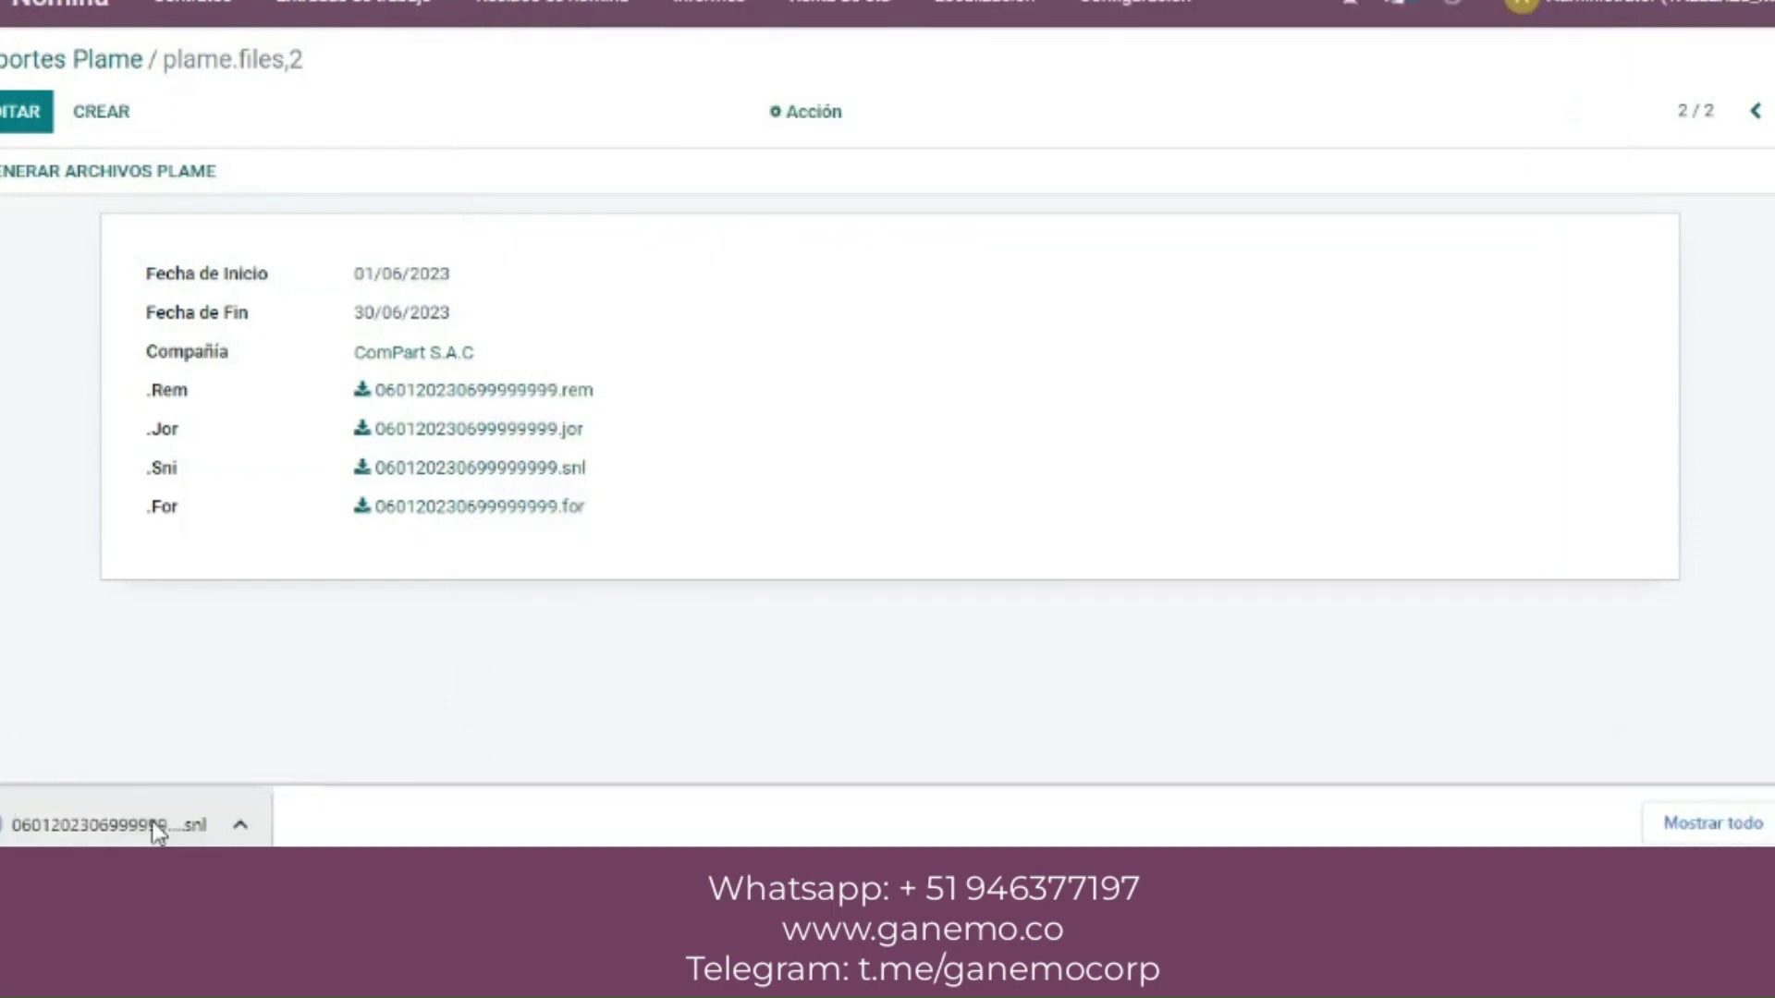
pyautogui.click(158, 829)
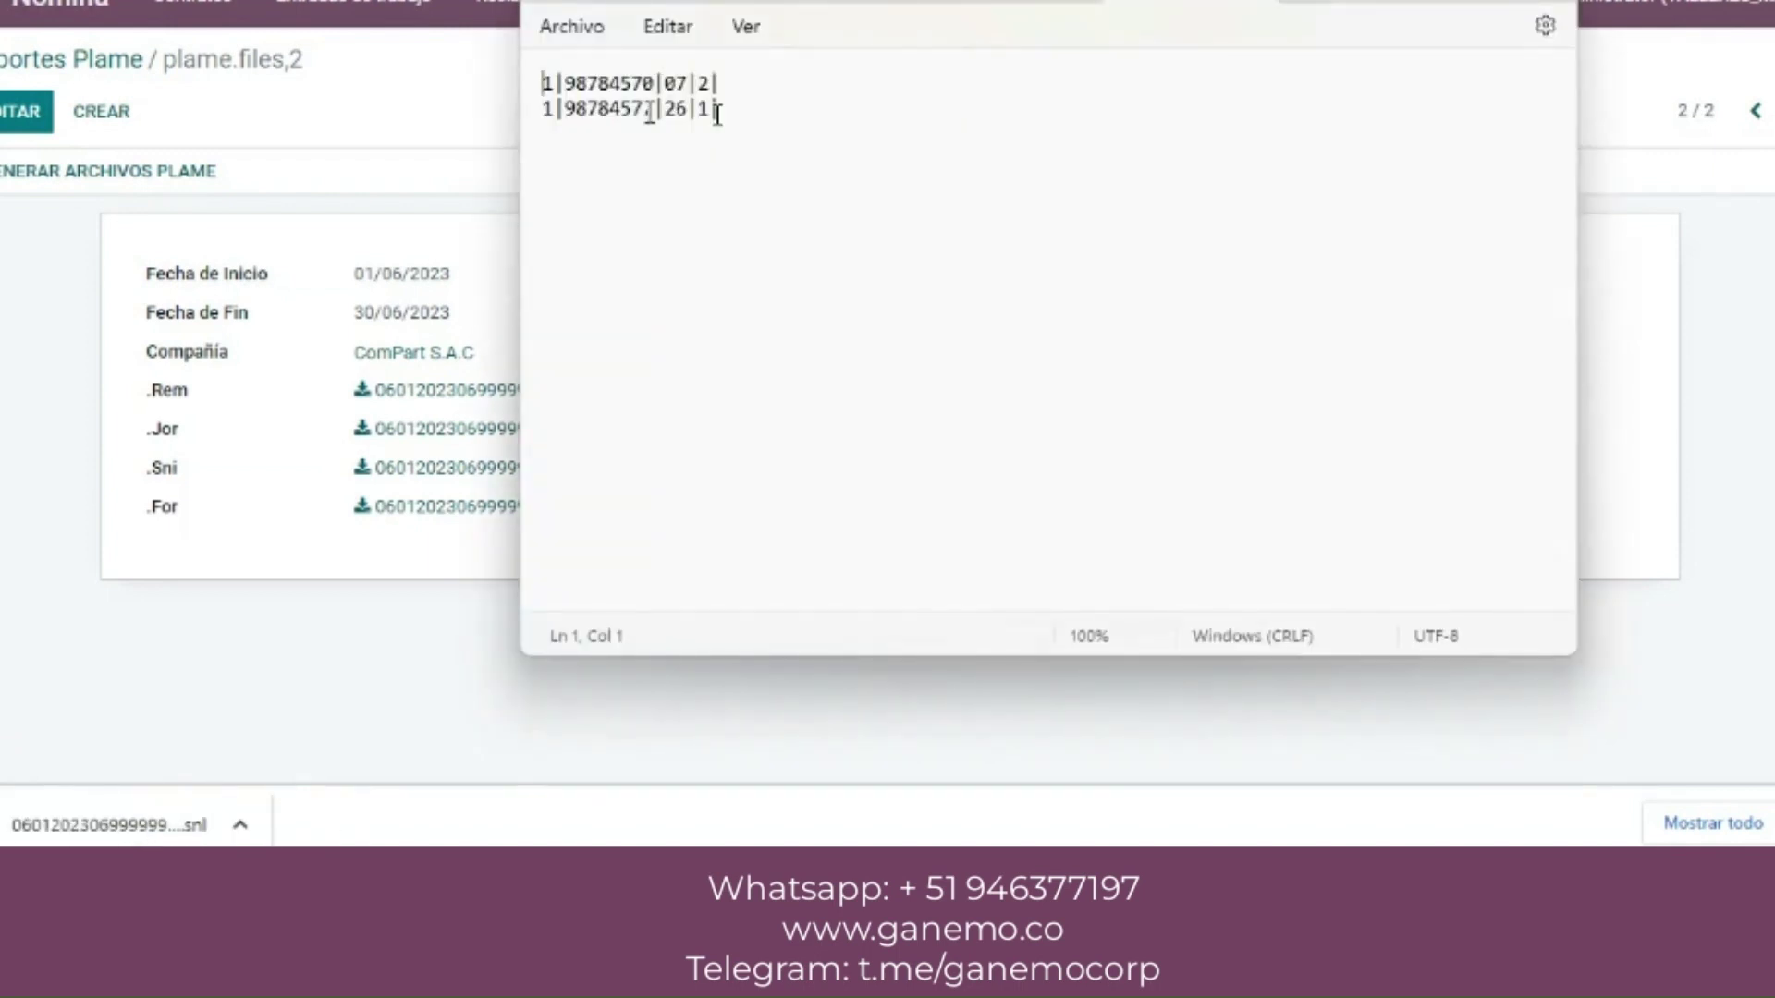
pyautogui.moveTo(717, 112); pyautogui.dragTo(543, 111)
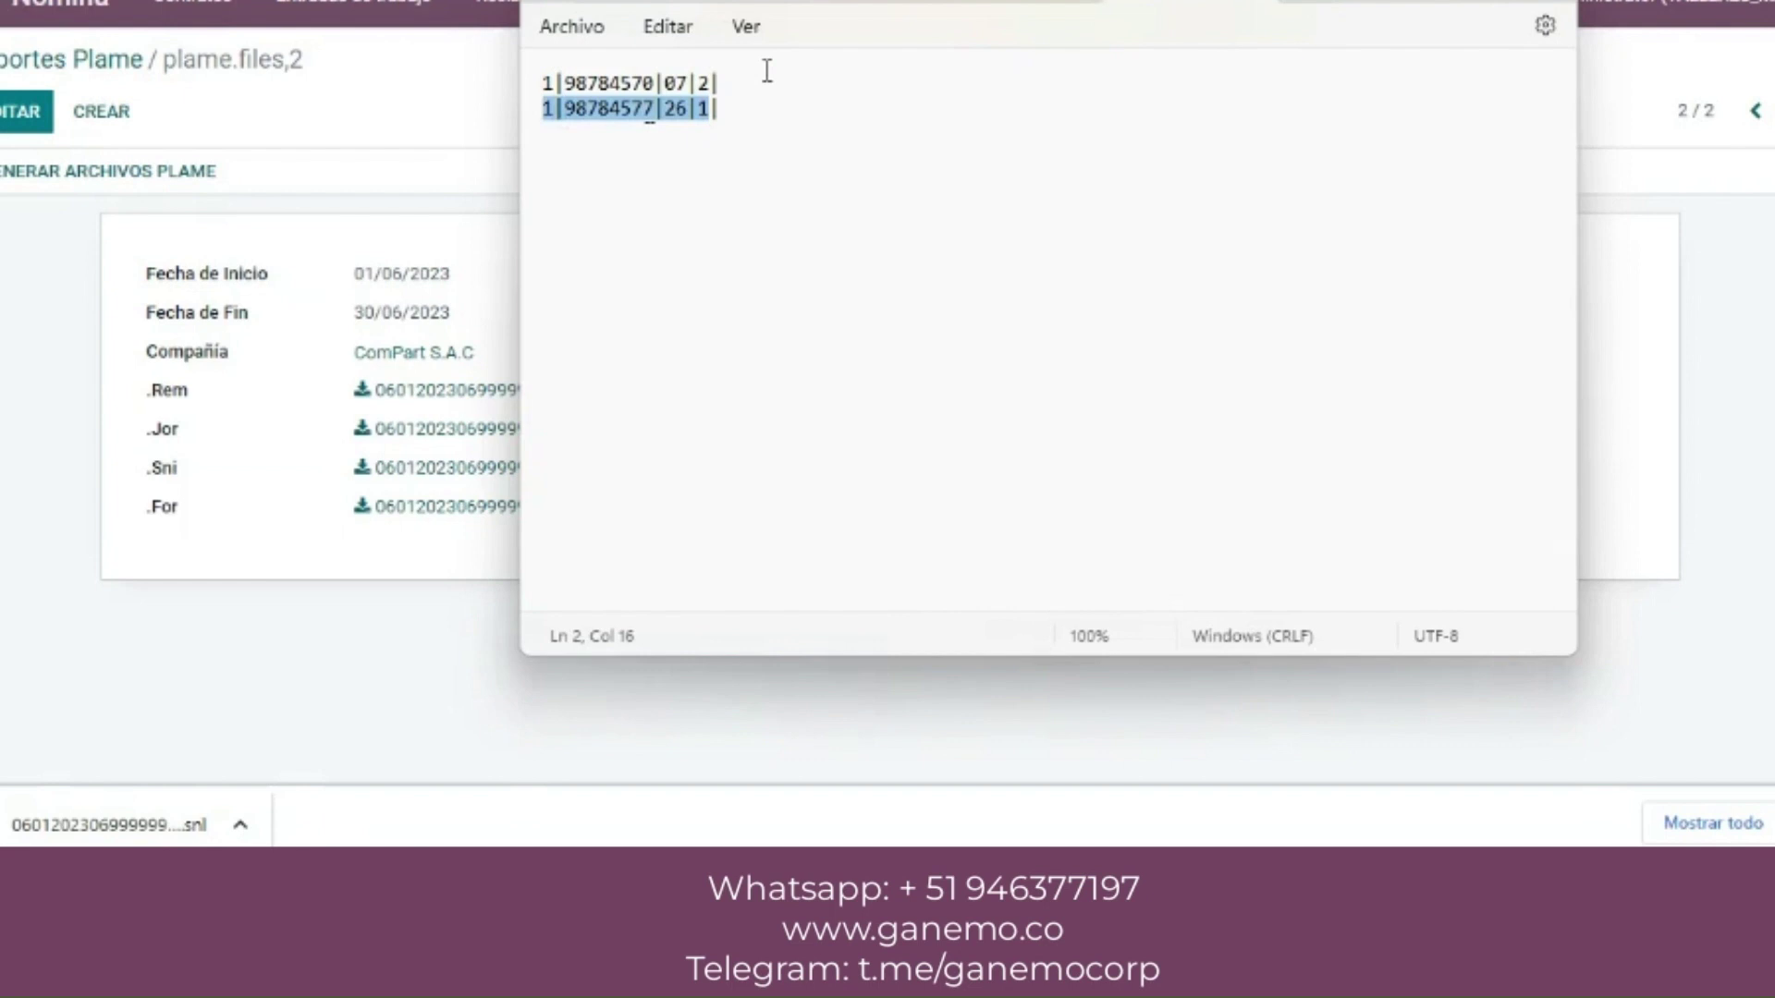
pyautogui.click(692, 110)
pyautogui.moveTo(691, 109); pyautogui.dragTo(666, 83)
pyautogui.click(665, 83)
pyautogui.click(692, 83)
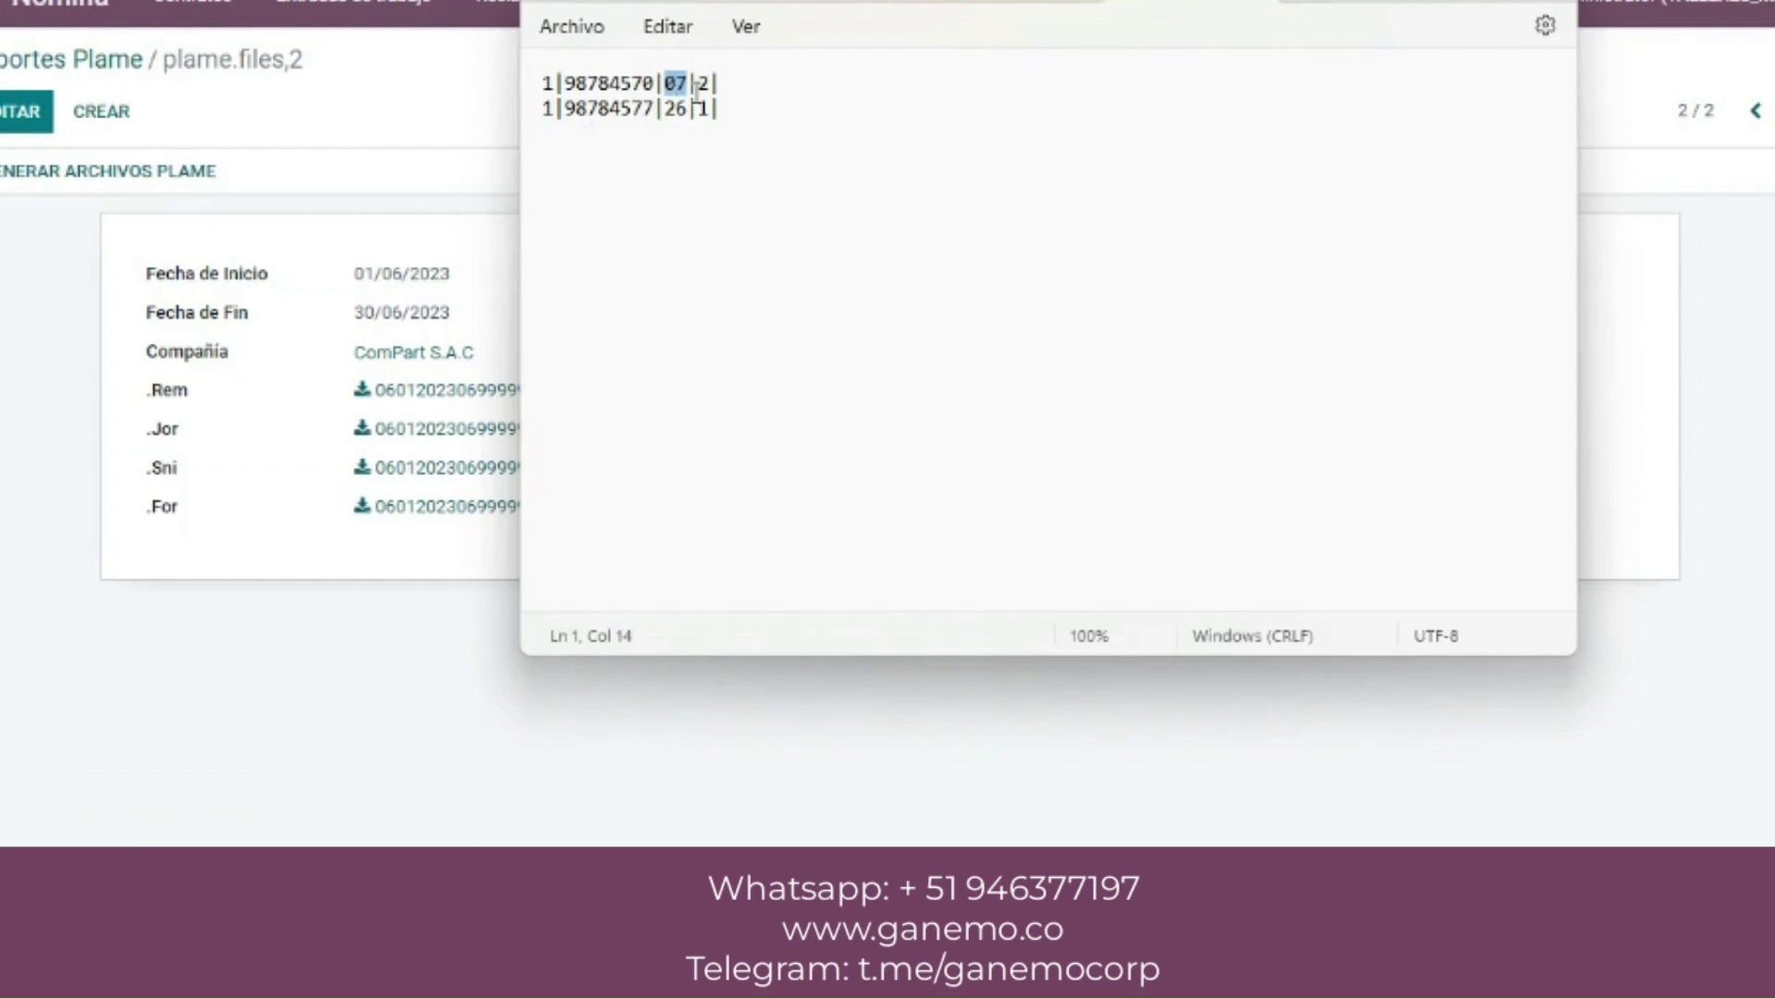
pyautogui.click(354, 81)
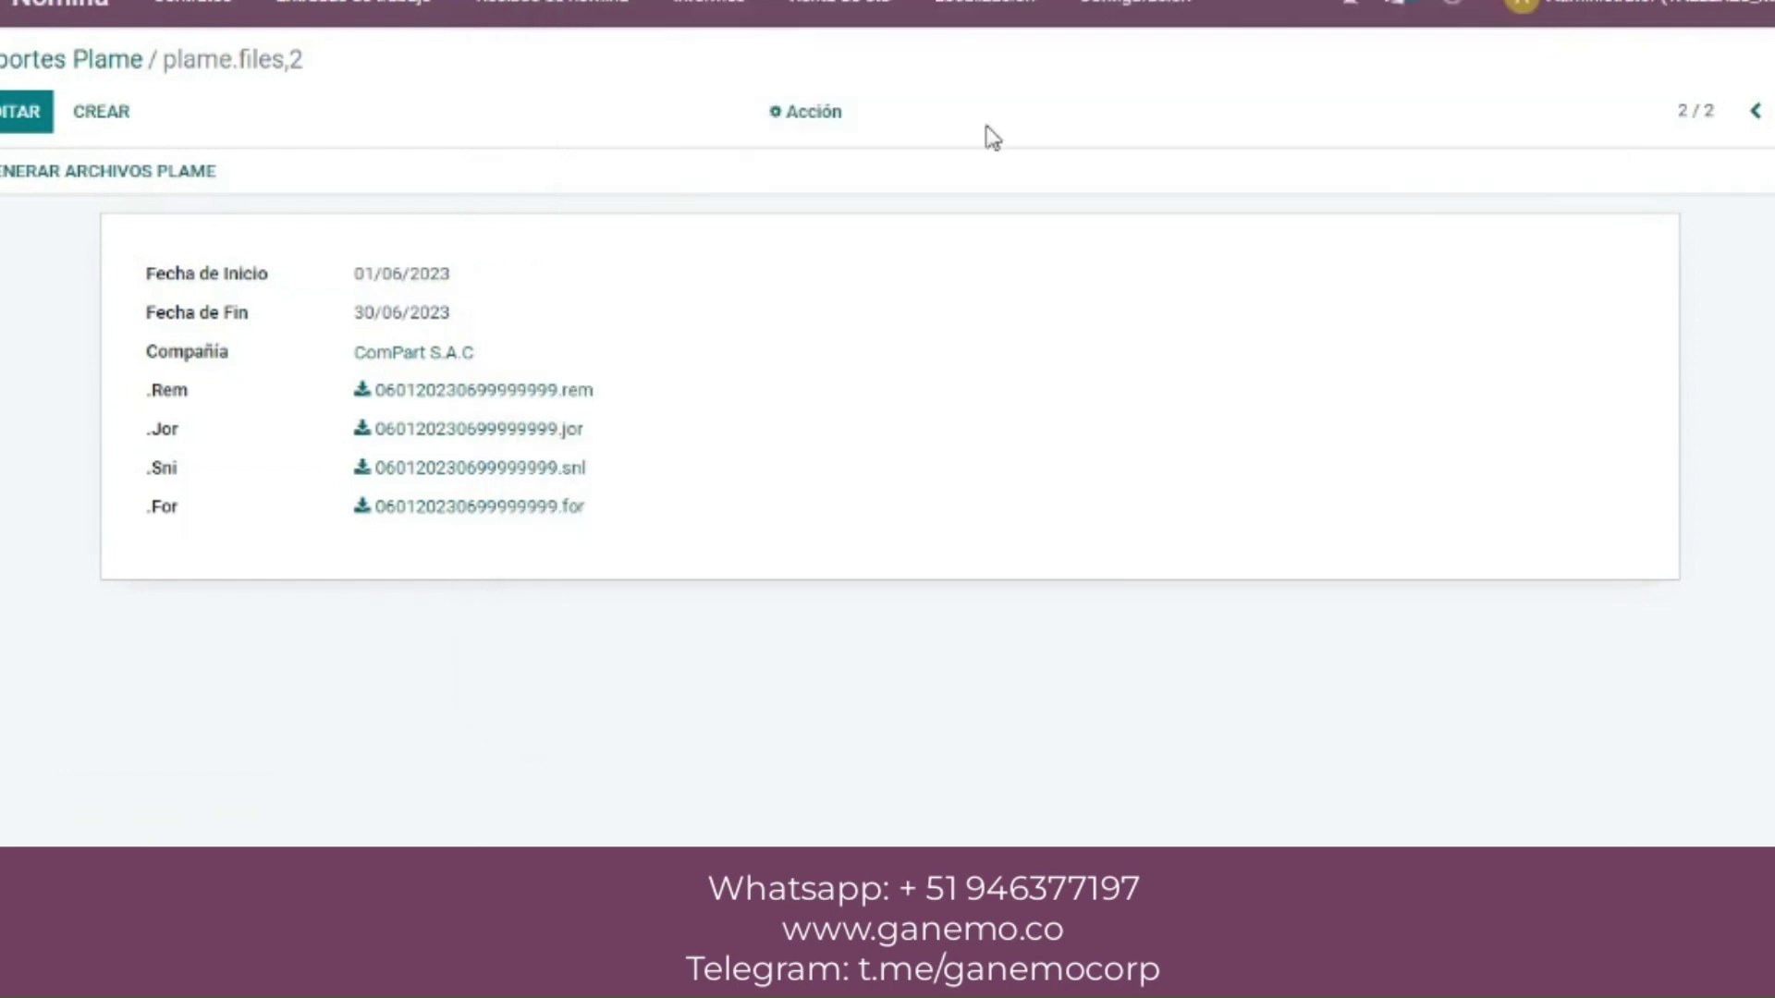
# - Look up absence code 07 among the work entry types and open S.P. Falta No Justificada
pyautogui.click(1193, 11)
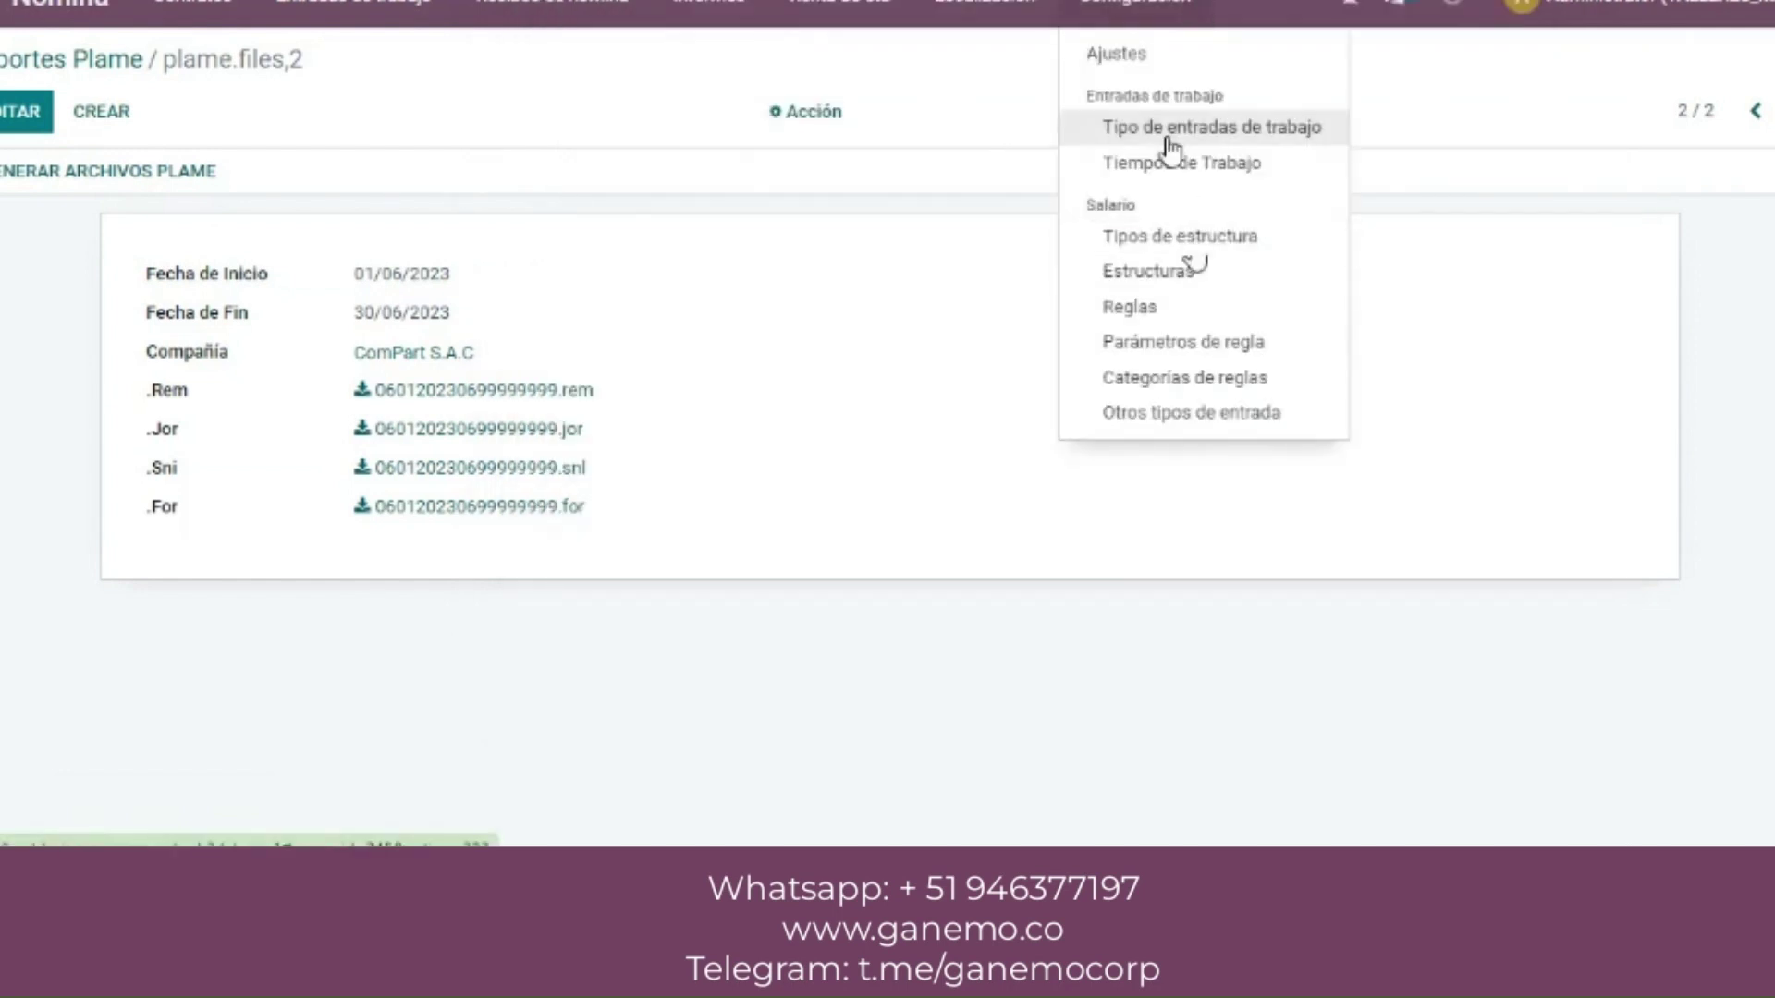
pyautogui.click(1216, 146)
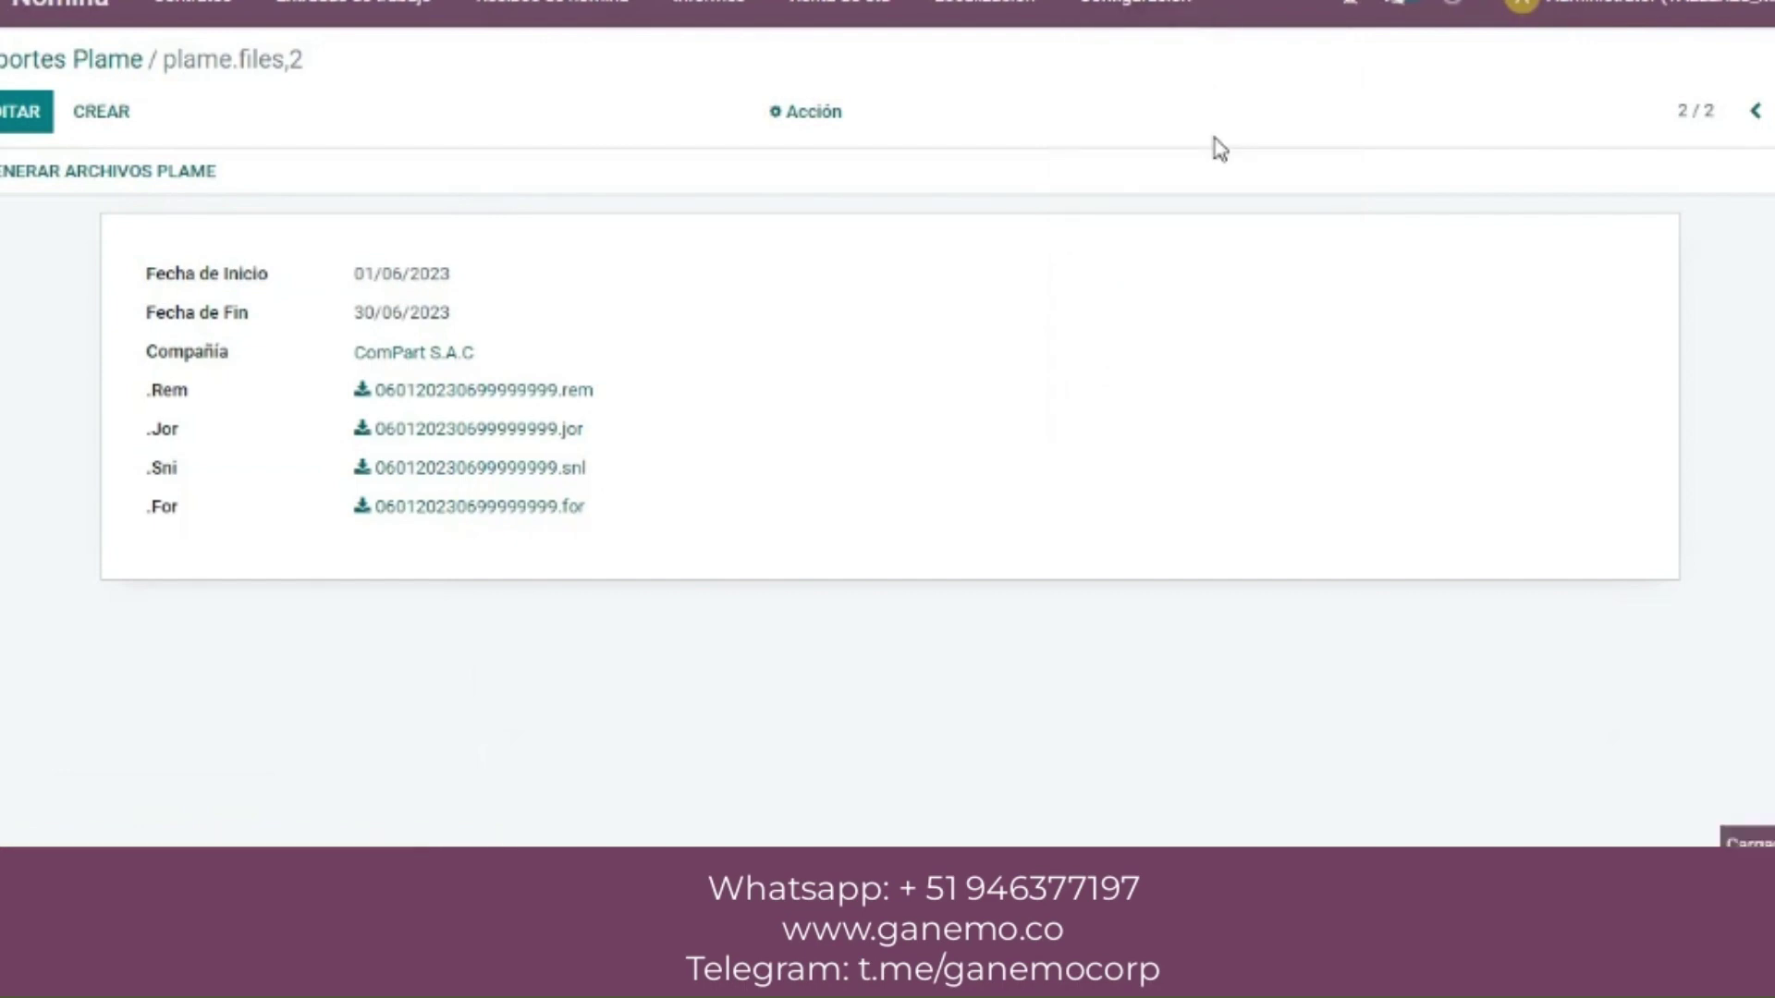
pyautogui.scroll(-6, 1350, 453)
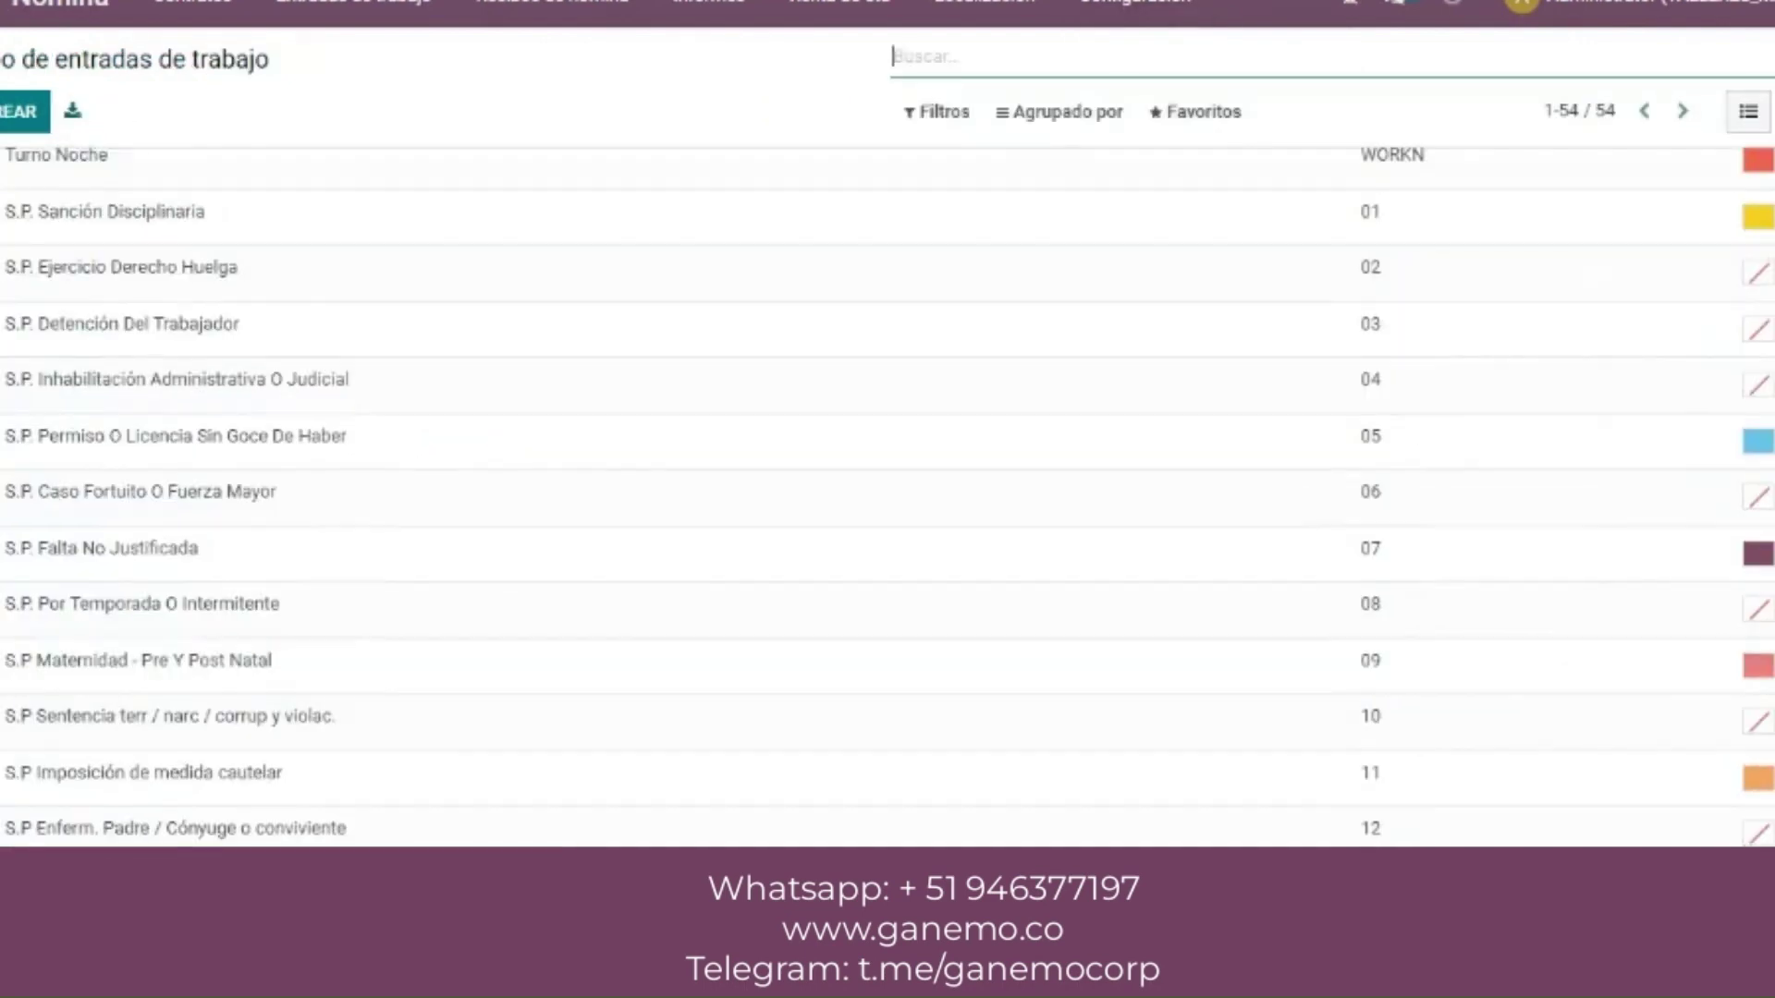
pyautogui.scroll(-9, 887, 499)
pyautogui.scroll(5, 887, 499)
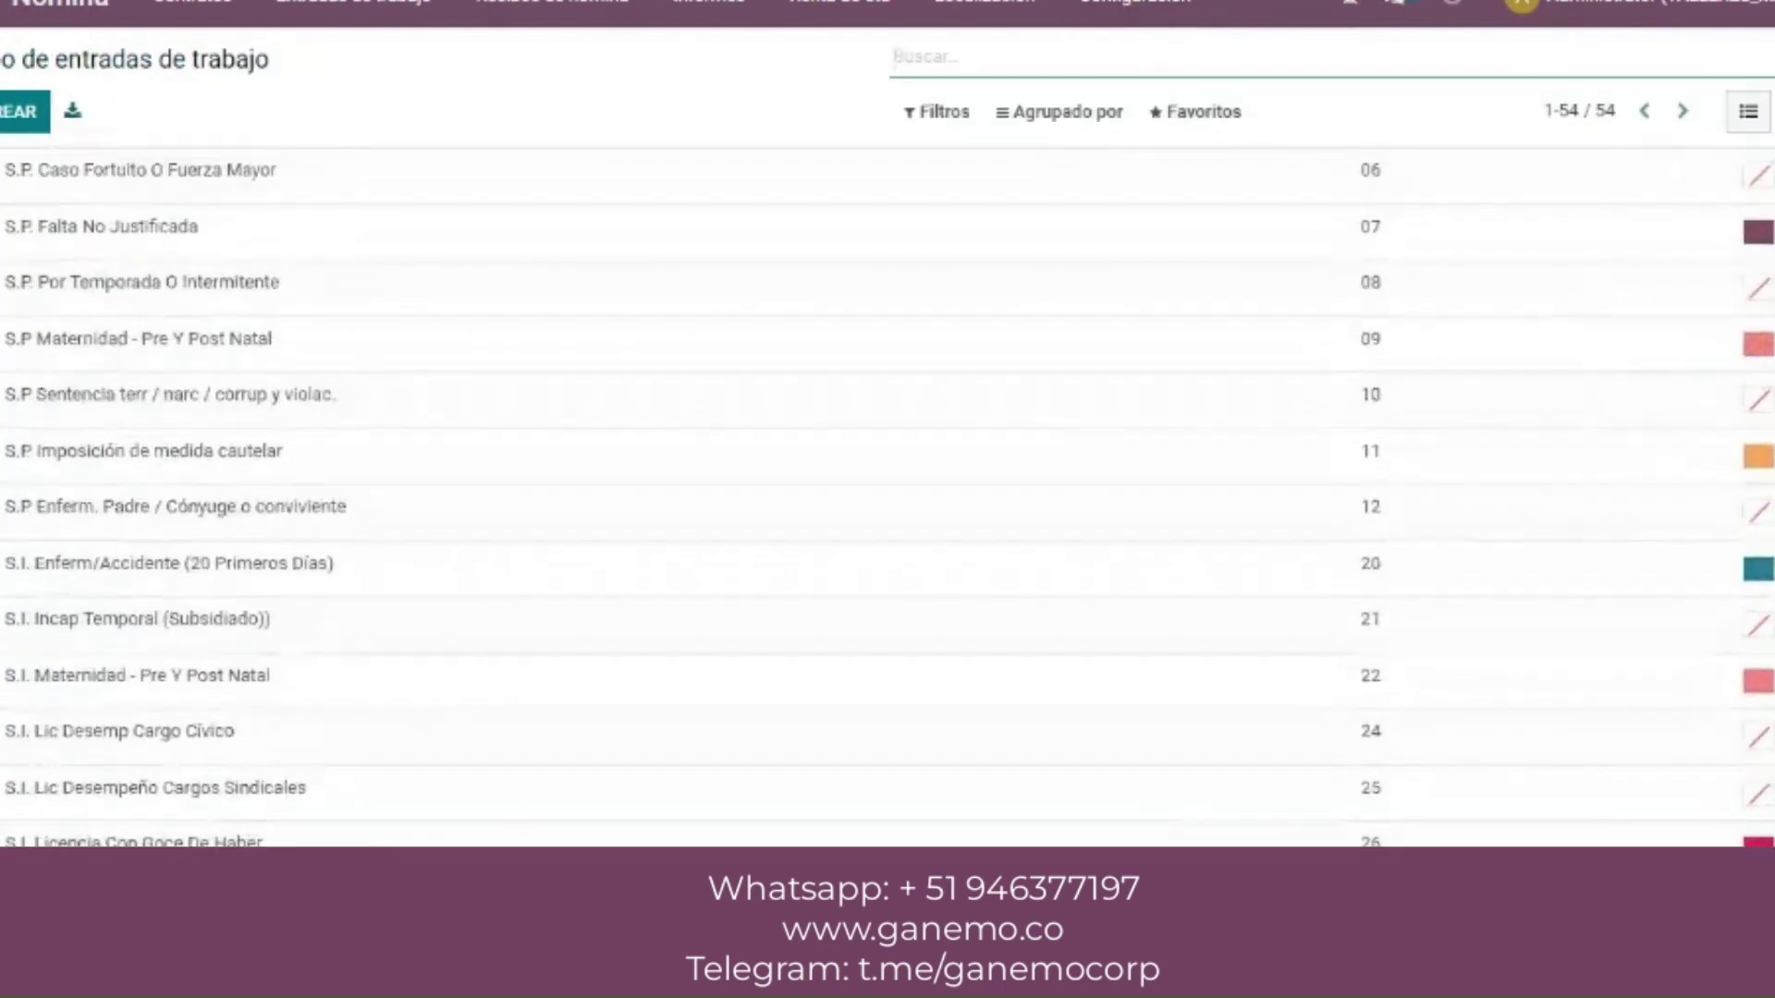
pyautogui.click(1149, 233)
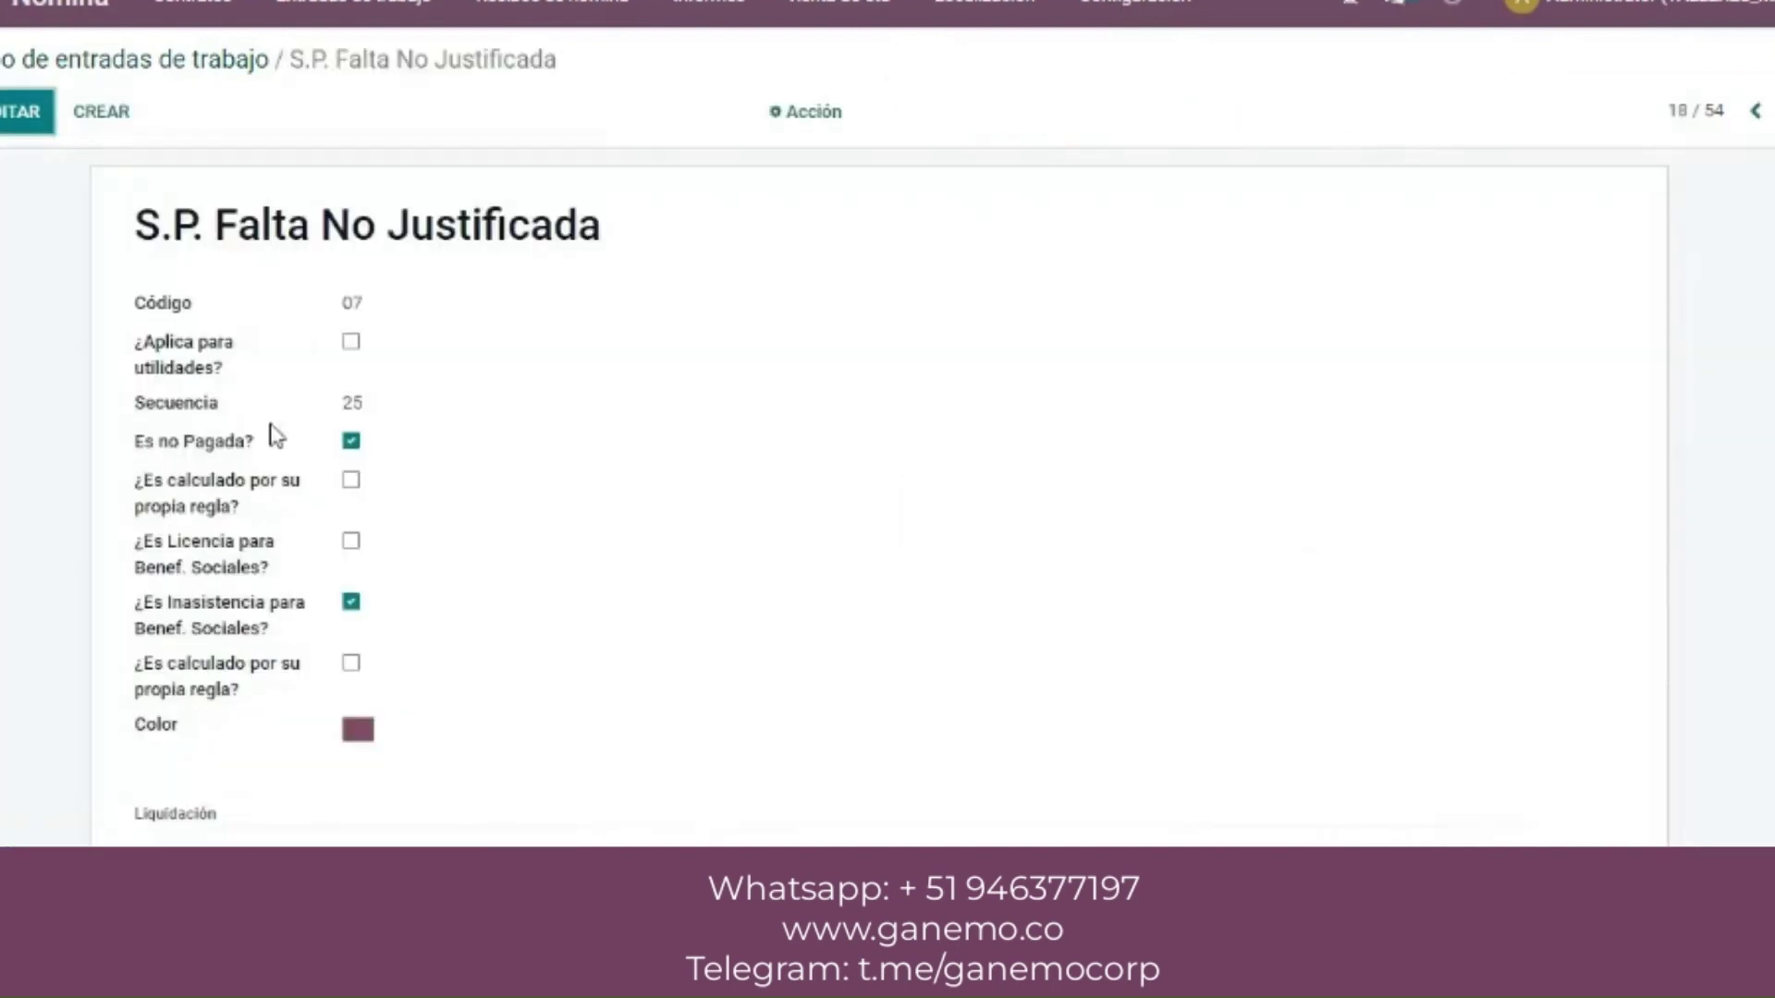
# - Examine the absence days and the ID number on the first line of the .snl file
pyautogui.click(462, 12)
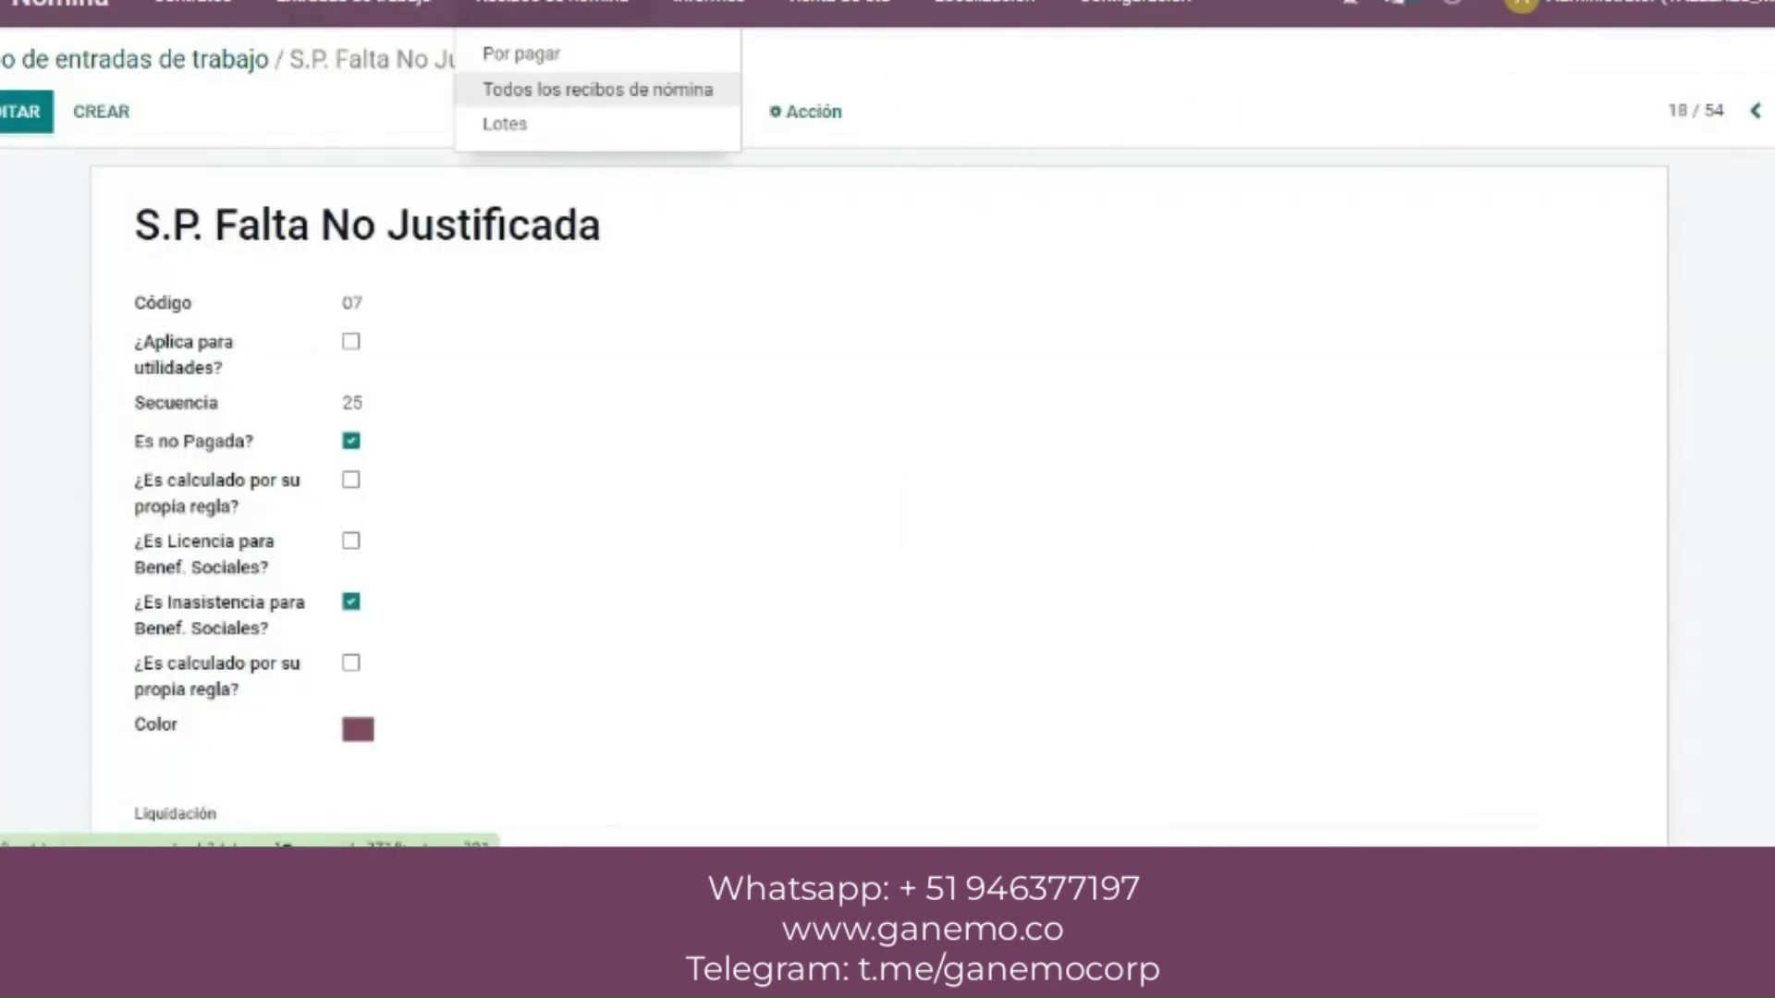
pyautogui.hotkey('alt', 'Tab')
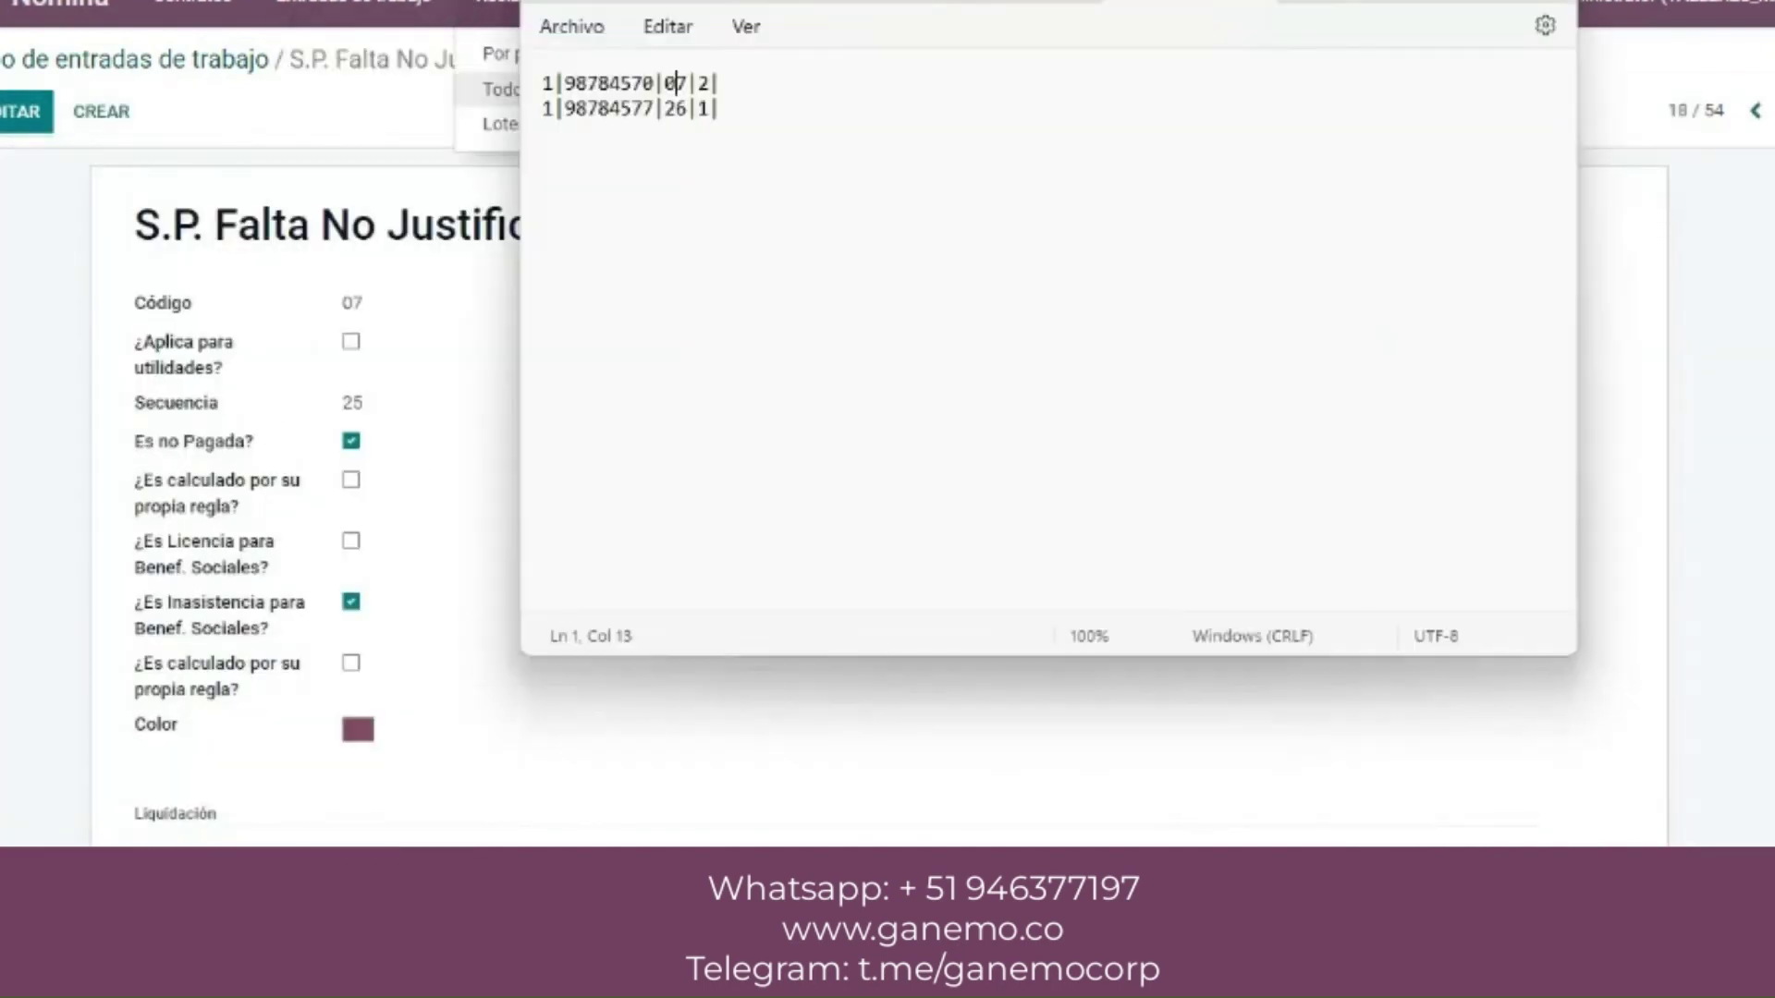
pyautogui.doubleClick(703, 84)
pyautogui.moveTo(652, 85); pyautogui.dragTo(564, 84)
pyautogui.click(565, 86)
pyautogui.click(498, 441)
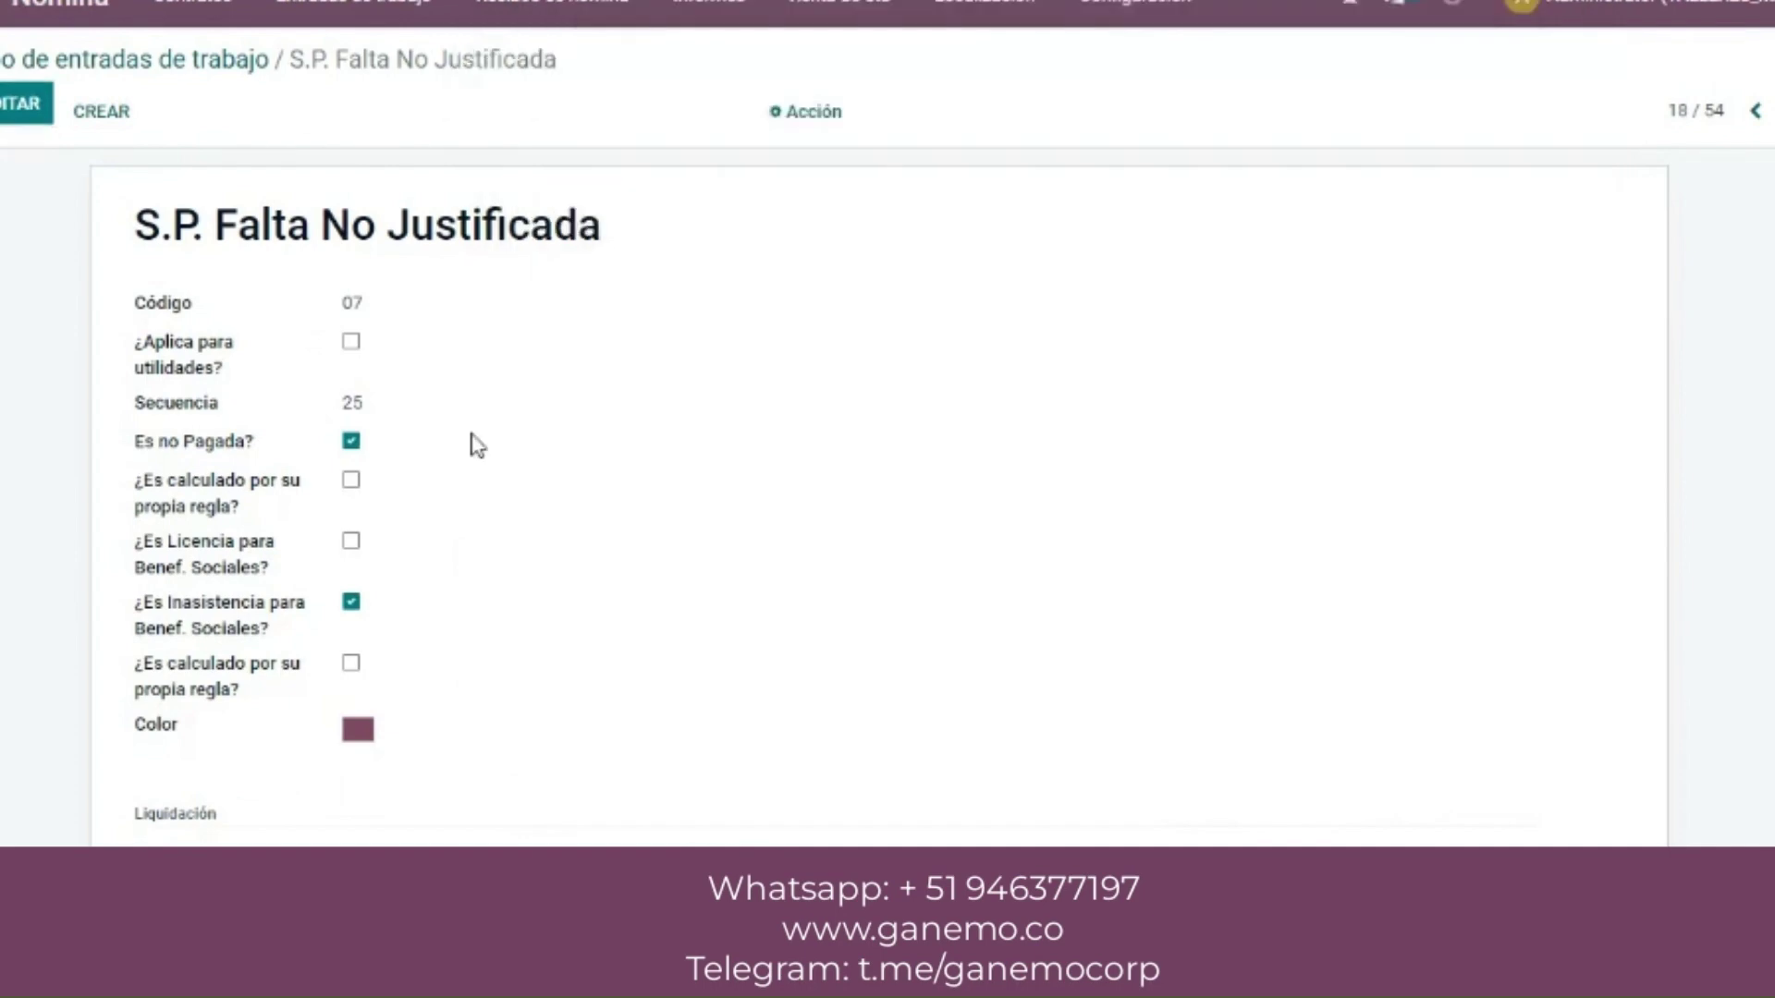
# - List all payslips filtered to June 2023, expand the Nomina Junio Entradas de trabajo batch and open payslip SLIP/061
pyautogui.click(471, 11)
pyautogui.click(573, 84)
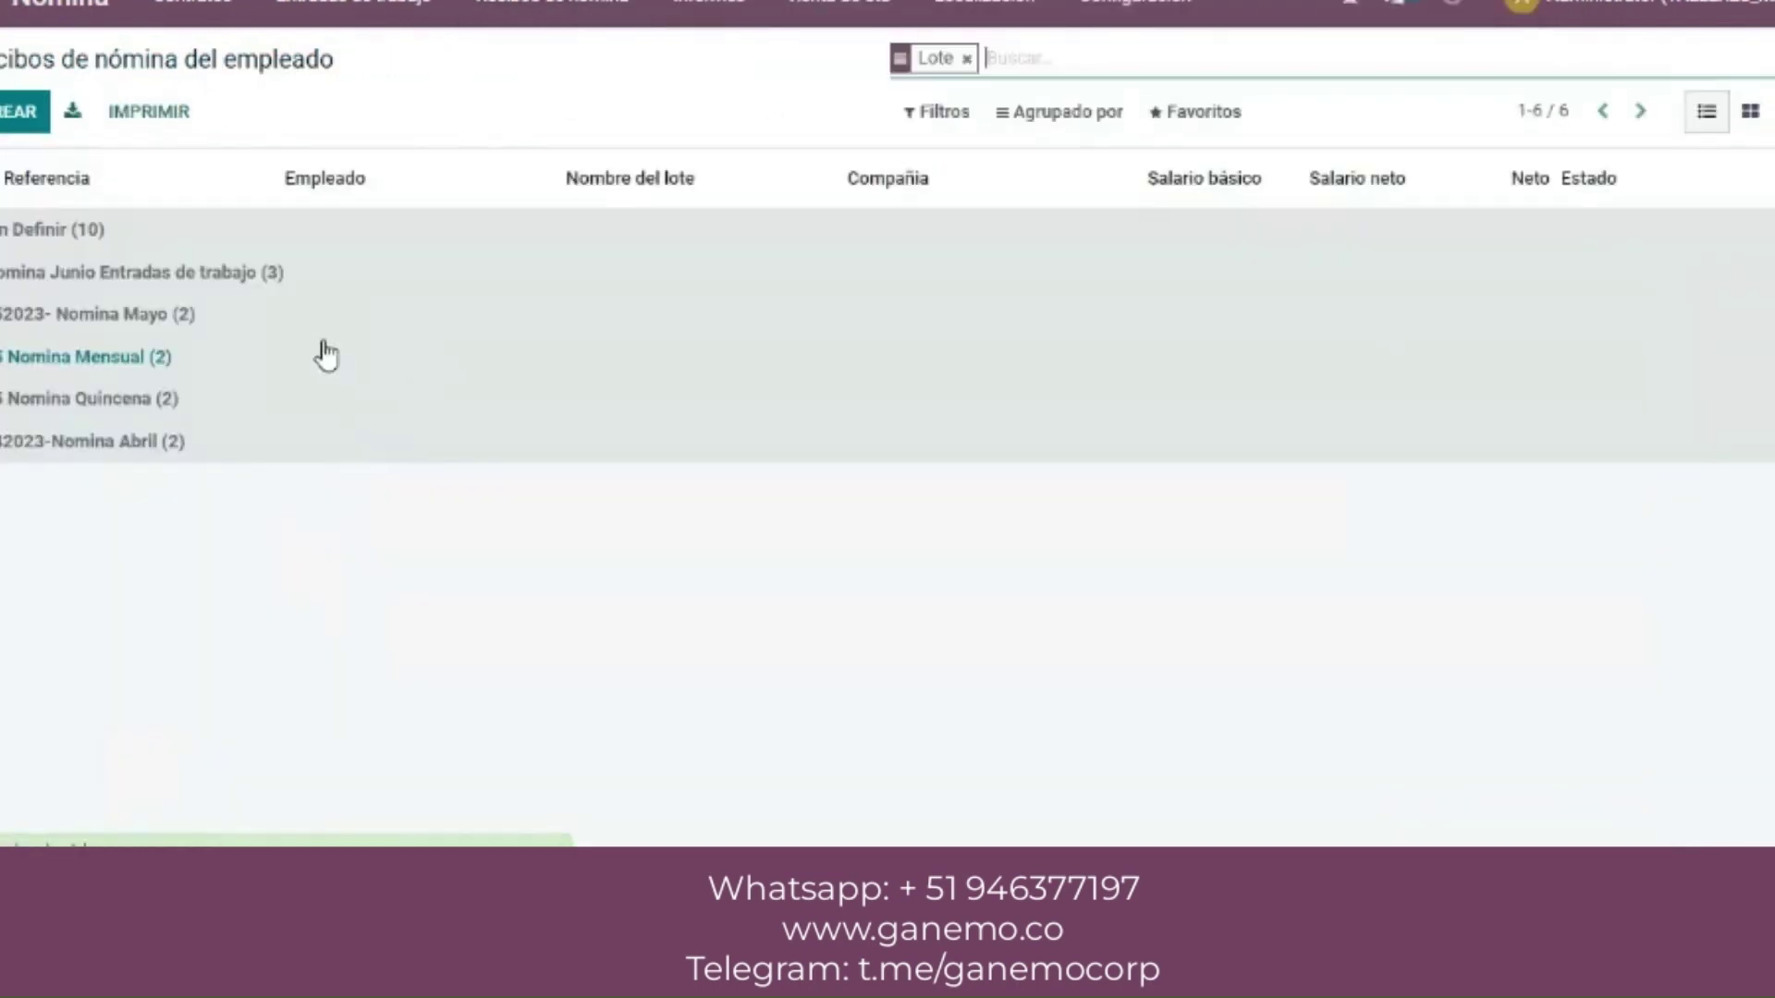
pyautogui.click(971, 118)
pyautogui.click(1091, 323)
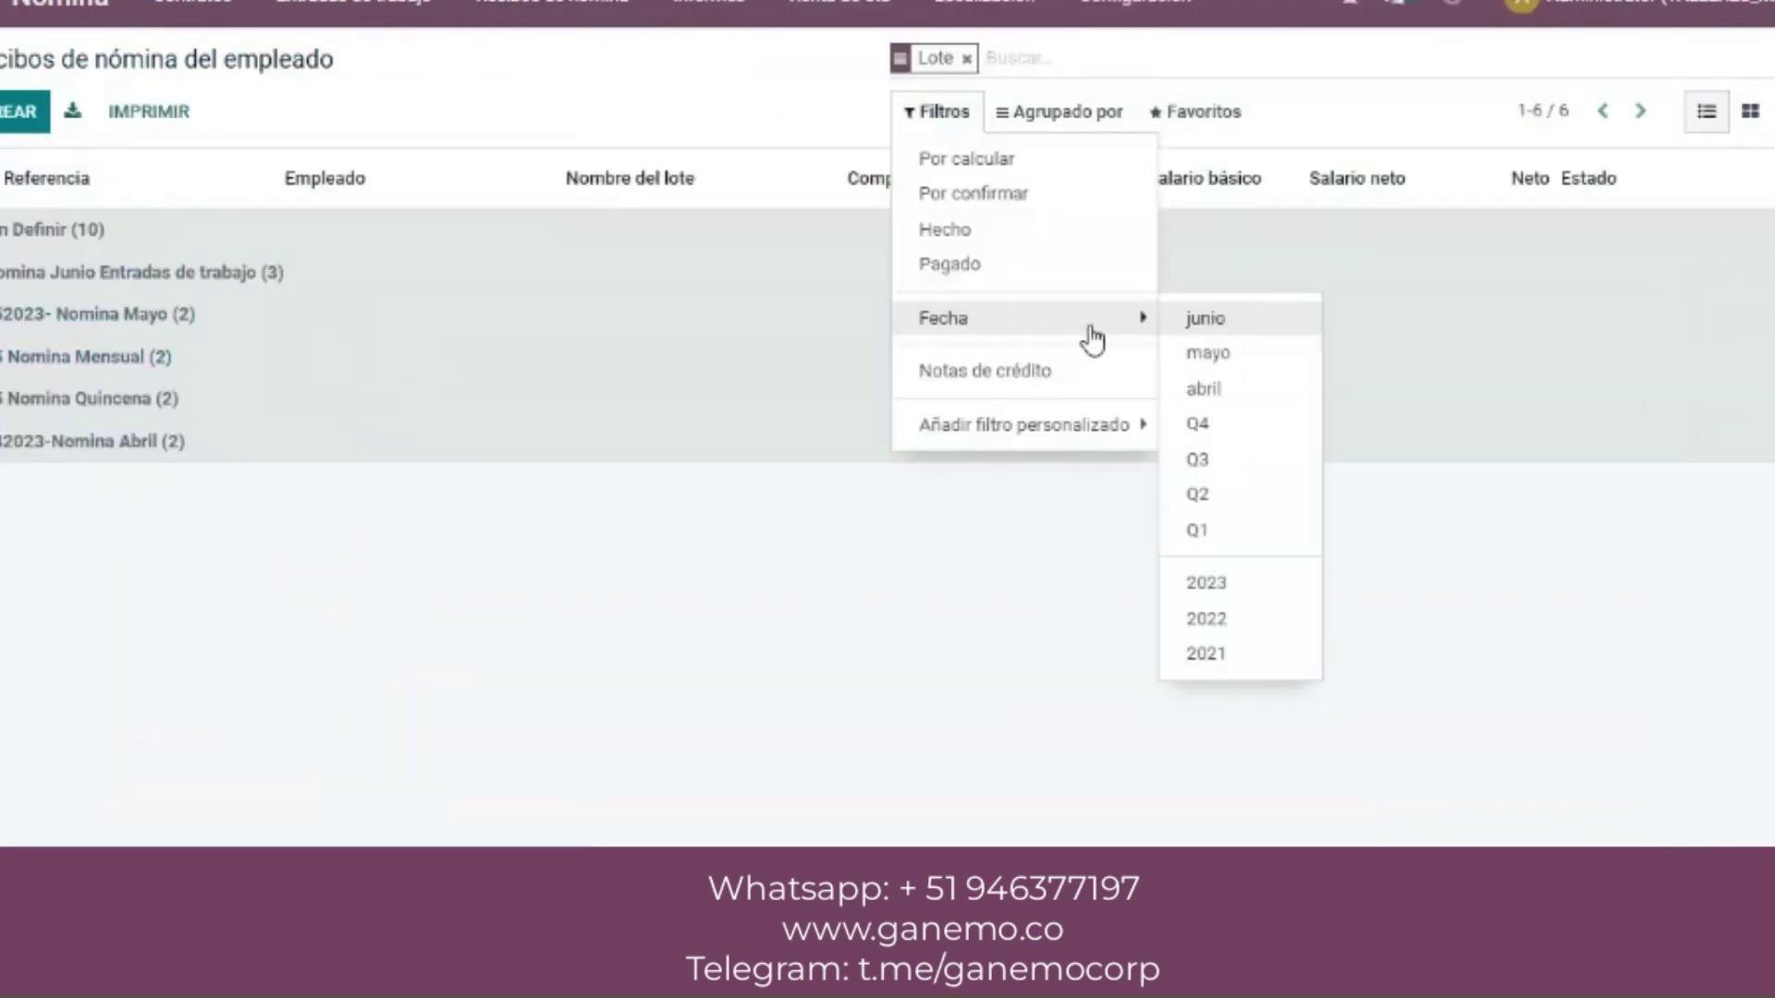
pyautogui.click(1229, 323)
pyautogui.click(463, 237)
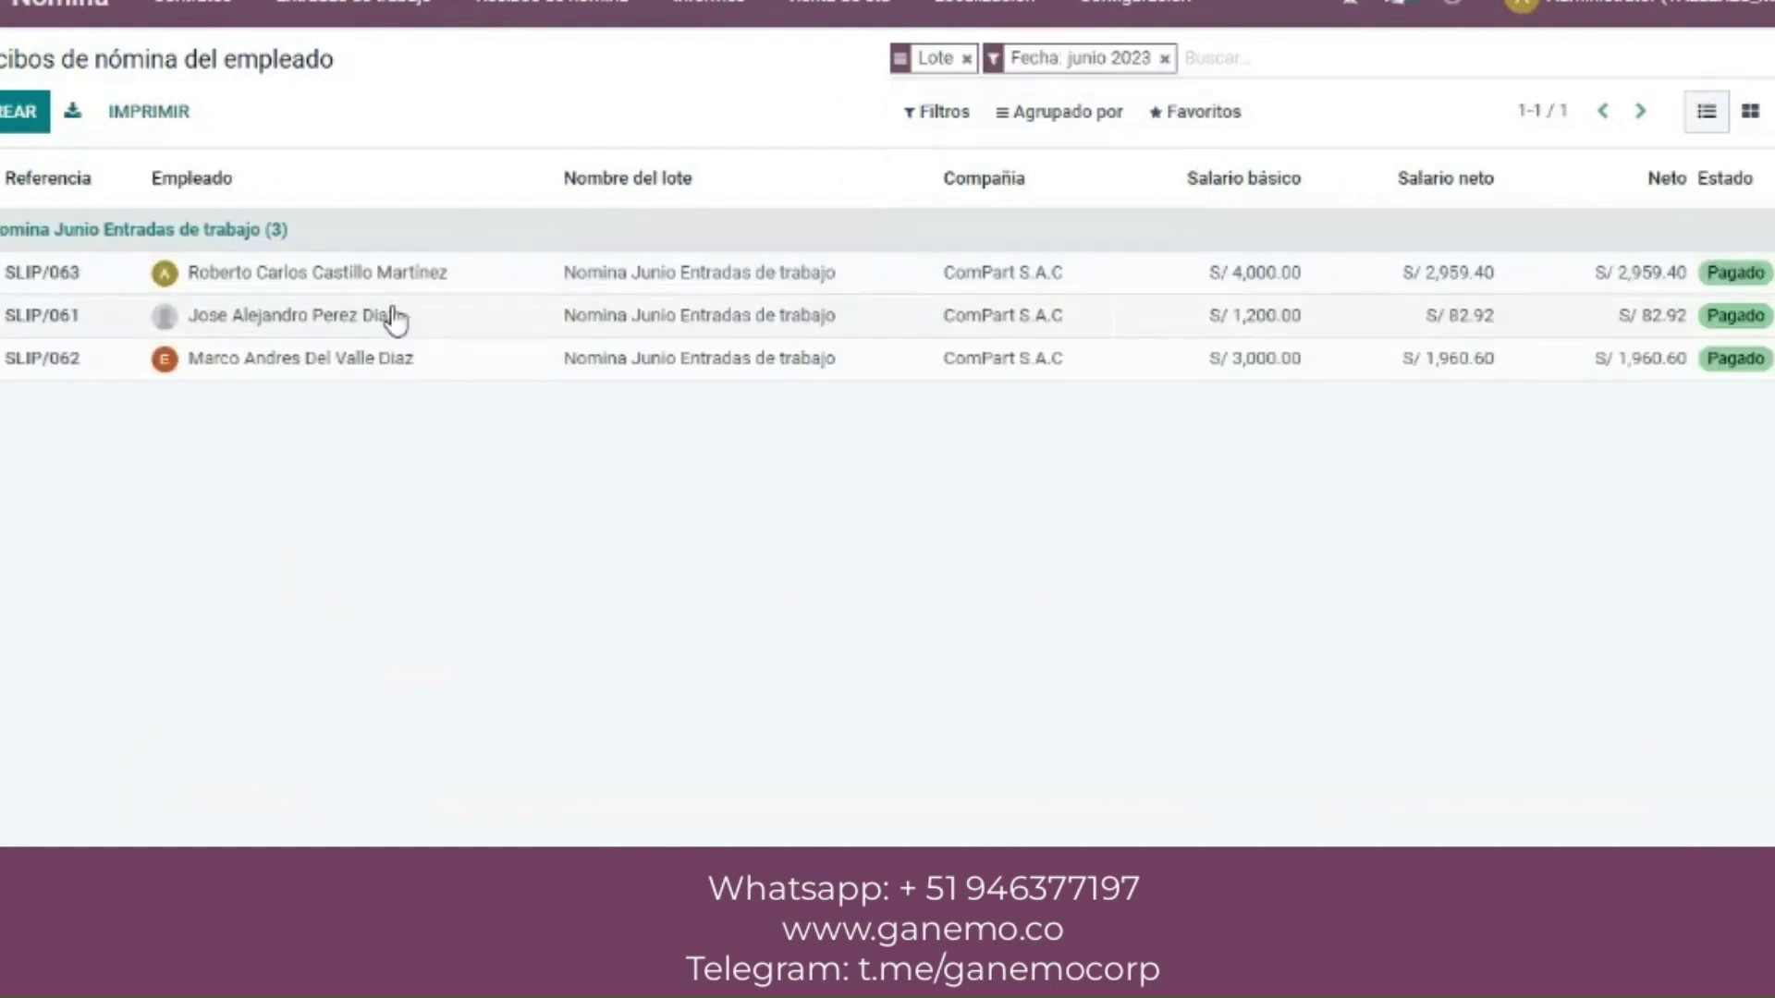
pyautogui.click(410, 285)
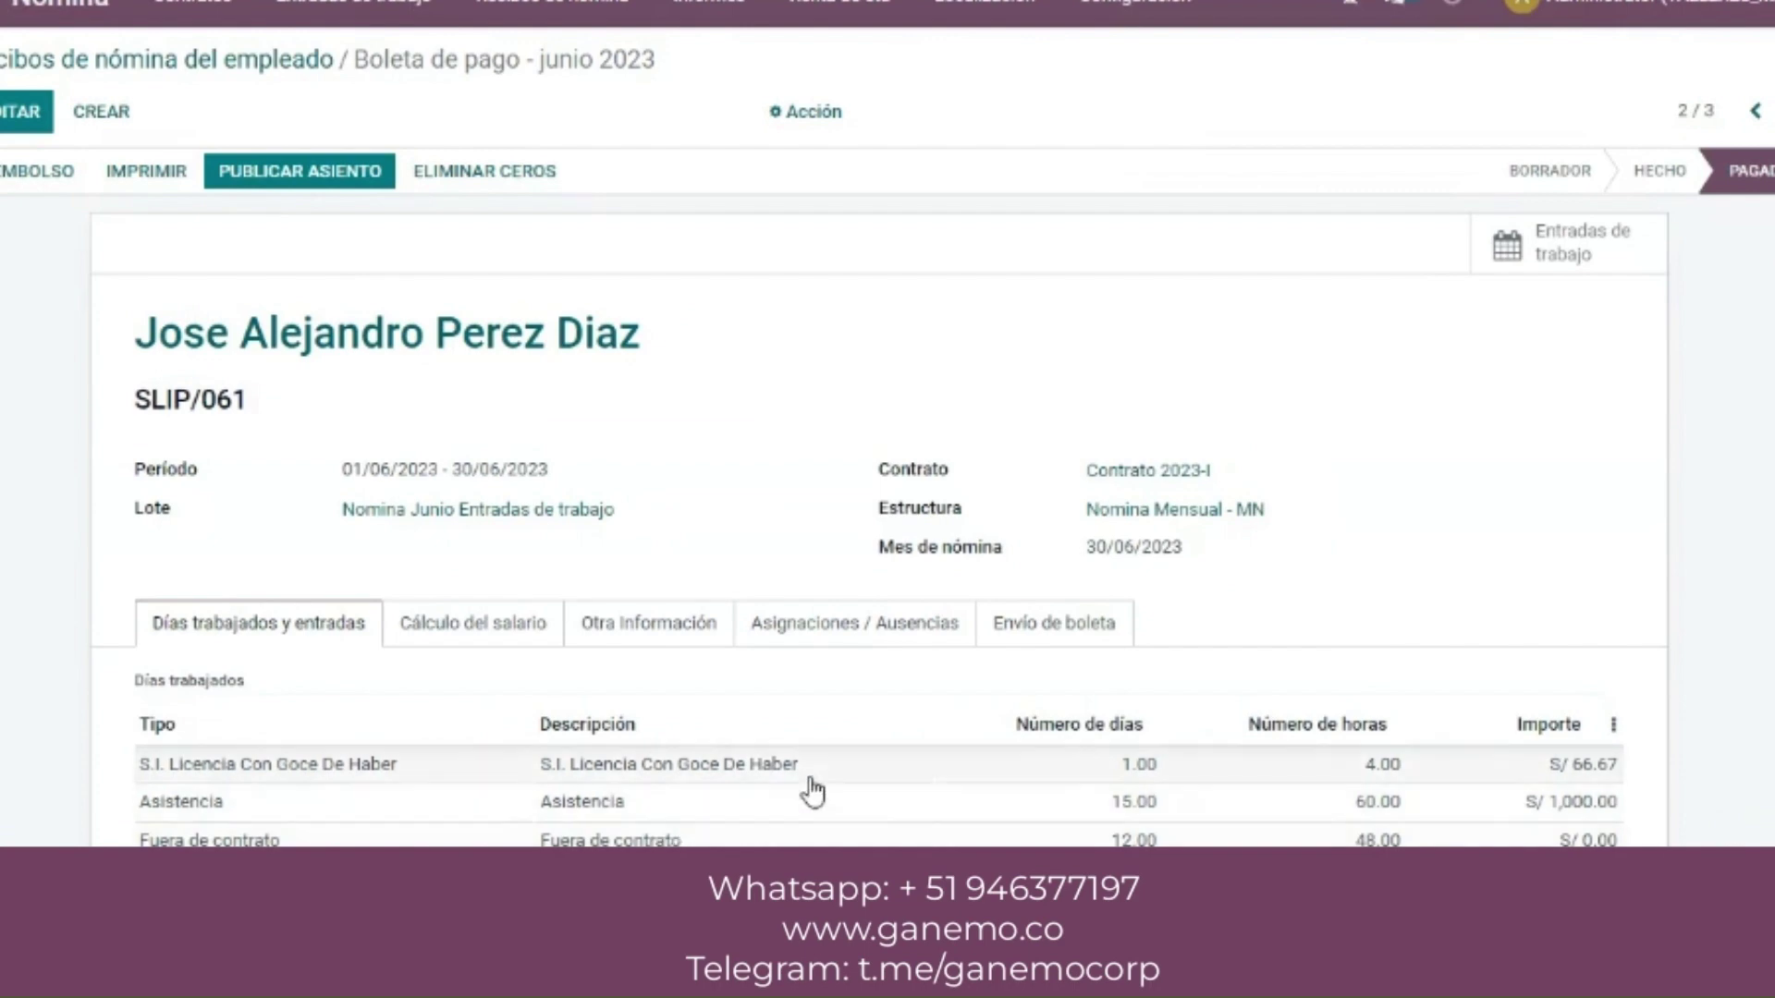
# - Compare the ID number on the .snl file's second line with the identification number in the SLIP/061 employee's private information
pyautogui.moveTo(725, 788)
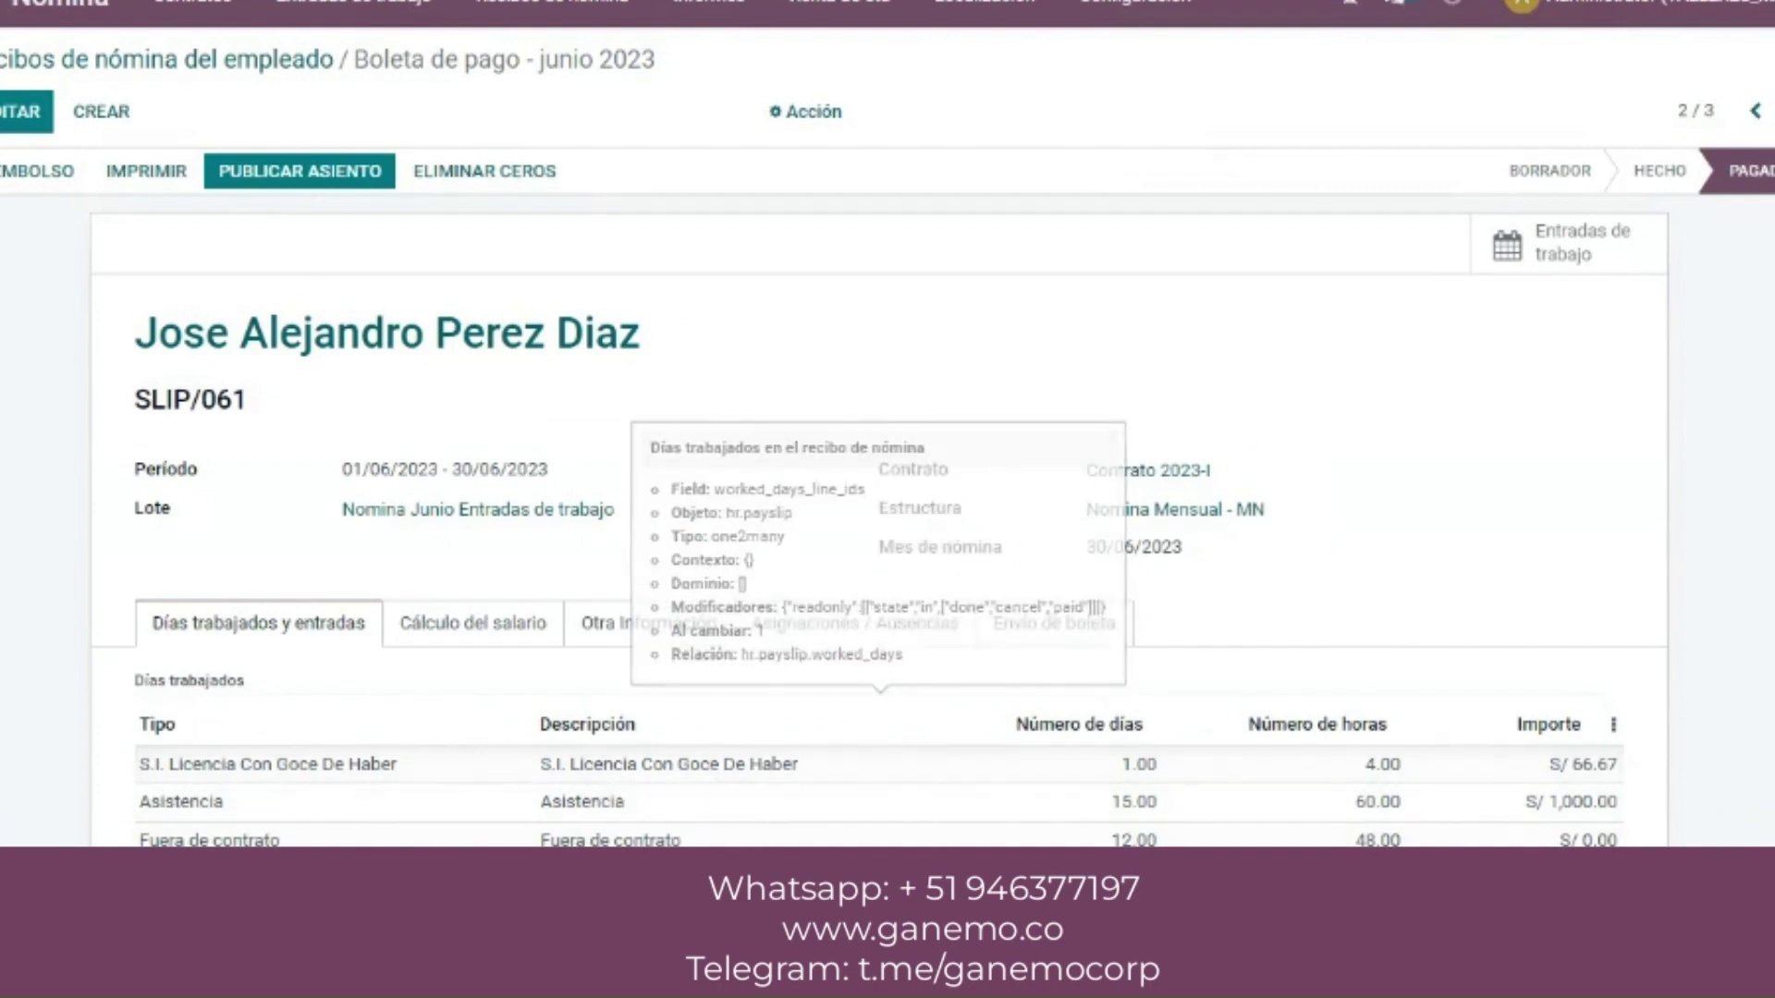
pyautogui.click(1319, 980)
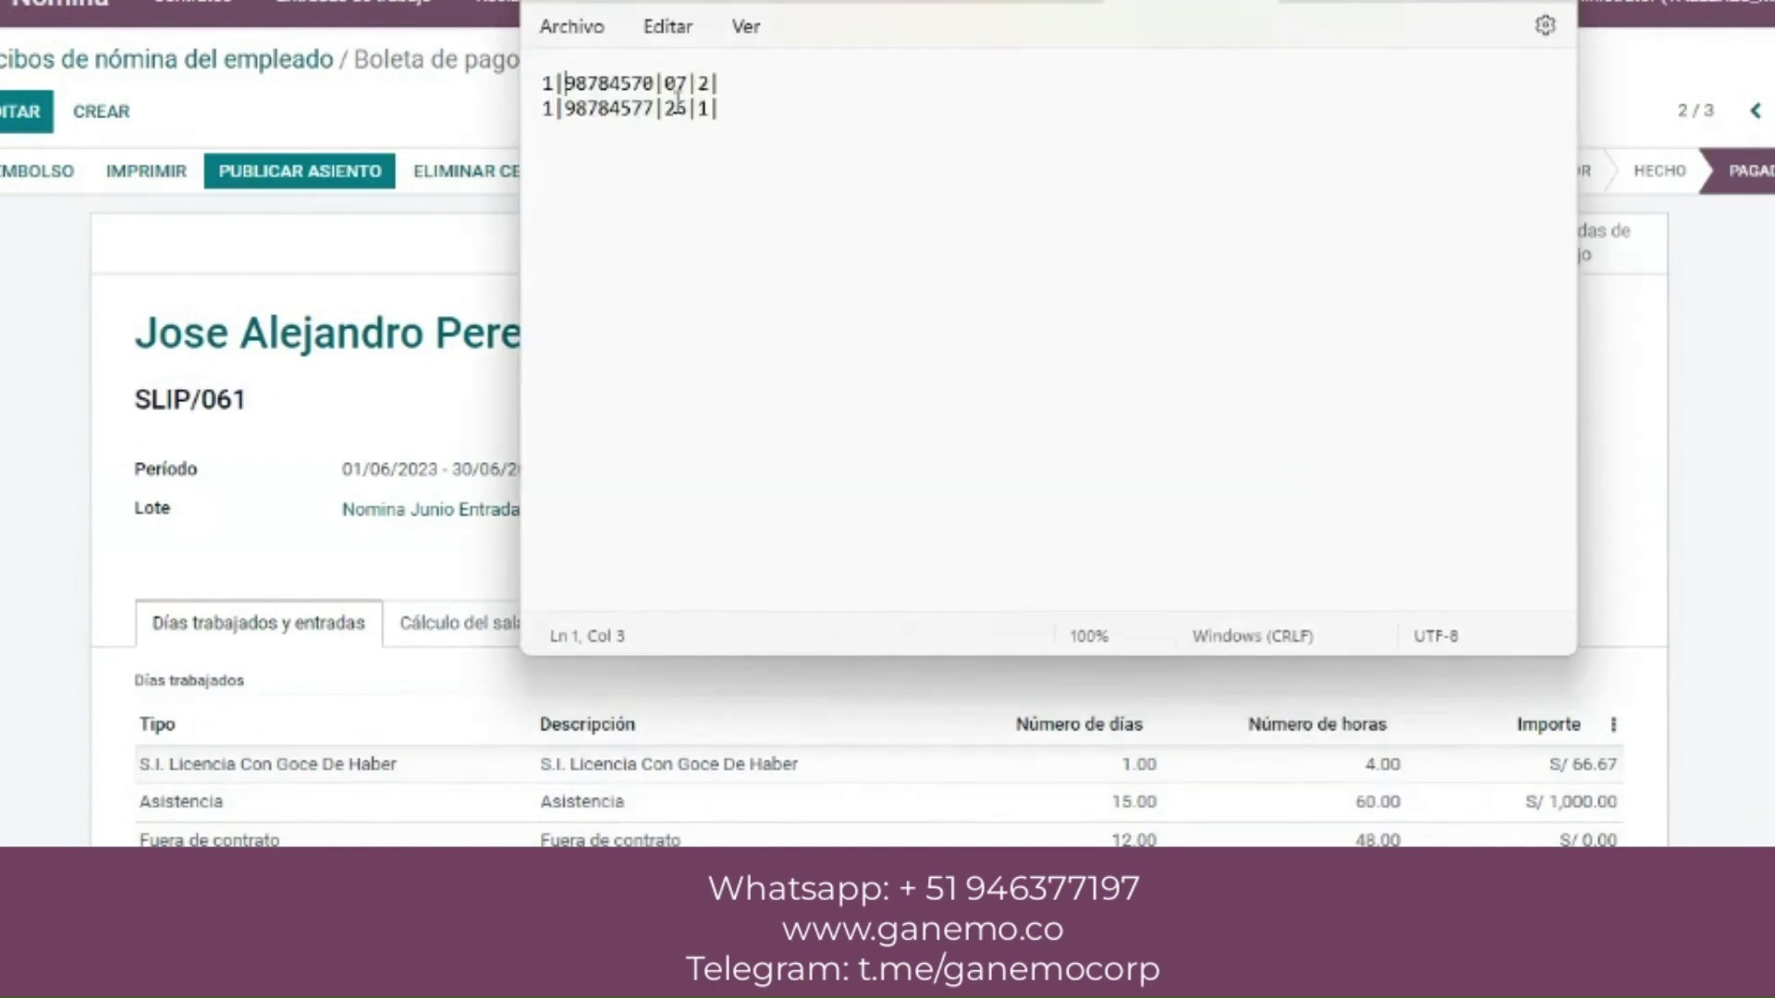
pyautogui.moveTo(620, 109); pyautogui.dragTo(656, 122)
pyautogui.click(365, 292)
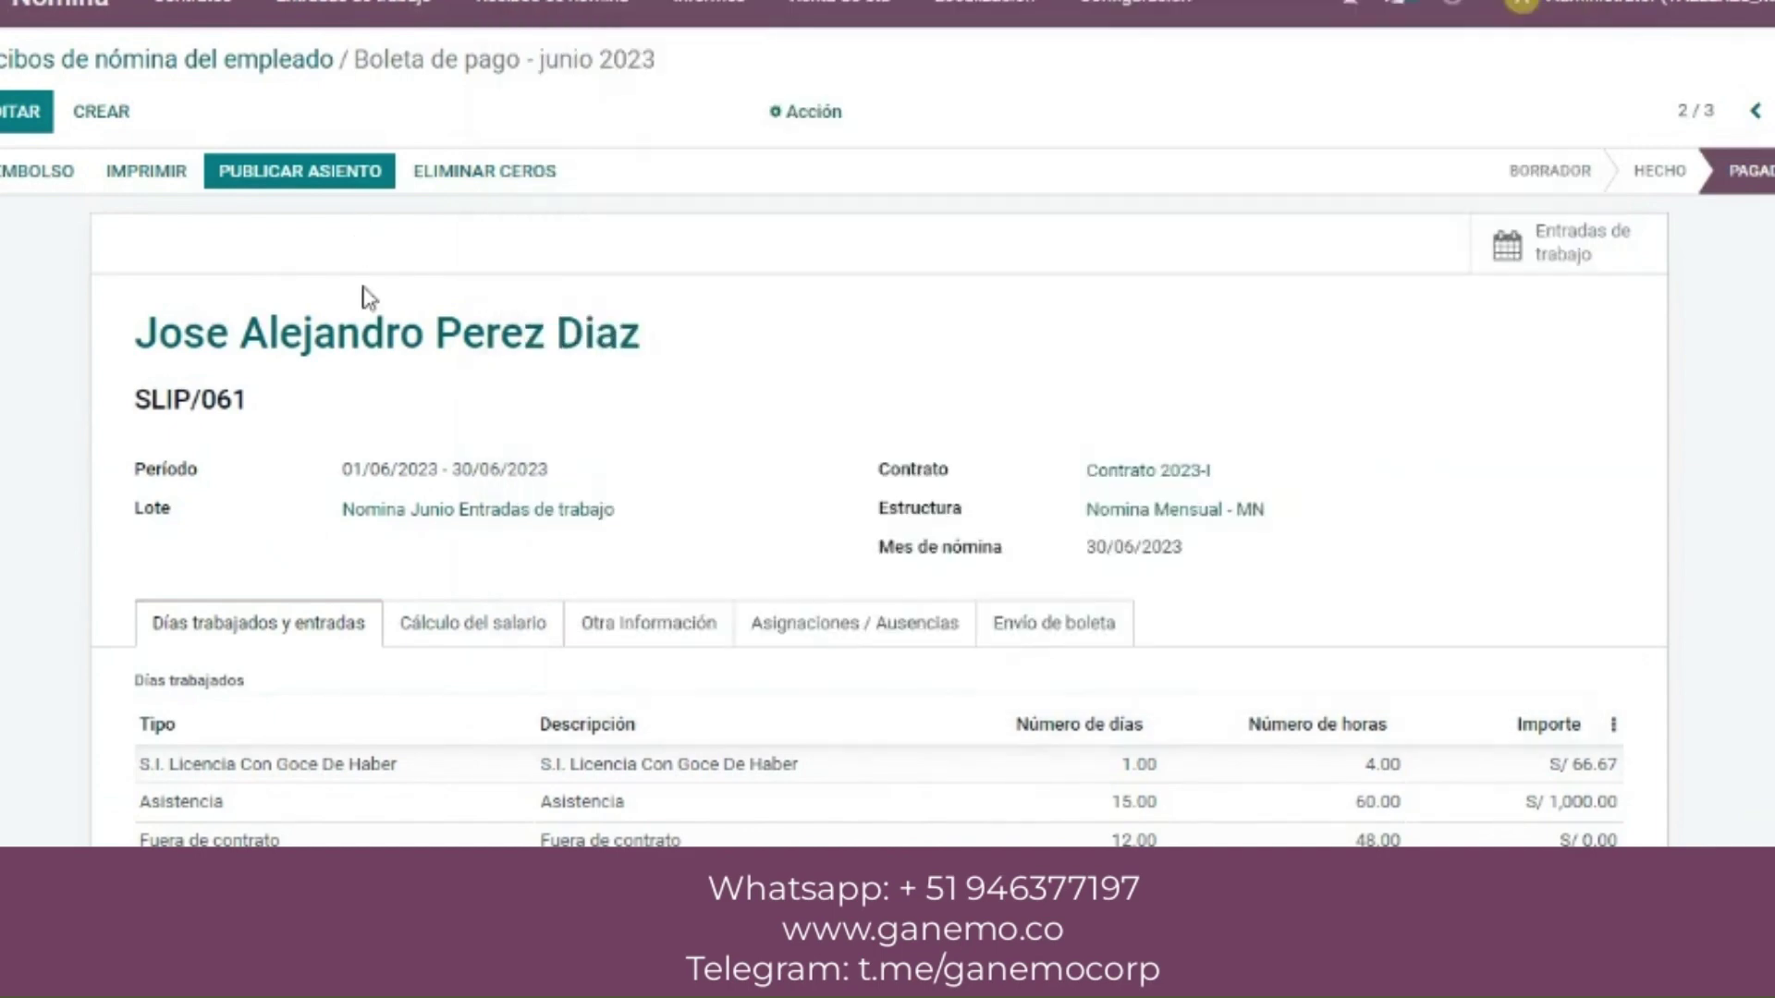
pyautogui.click(389, 356)
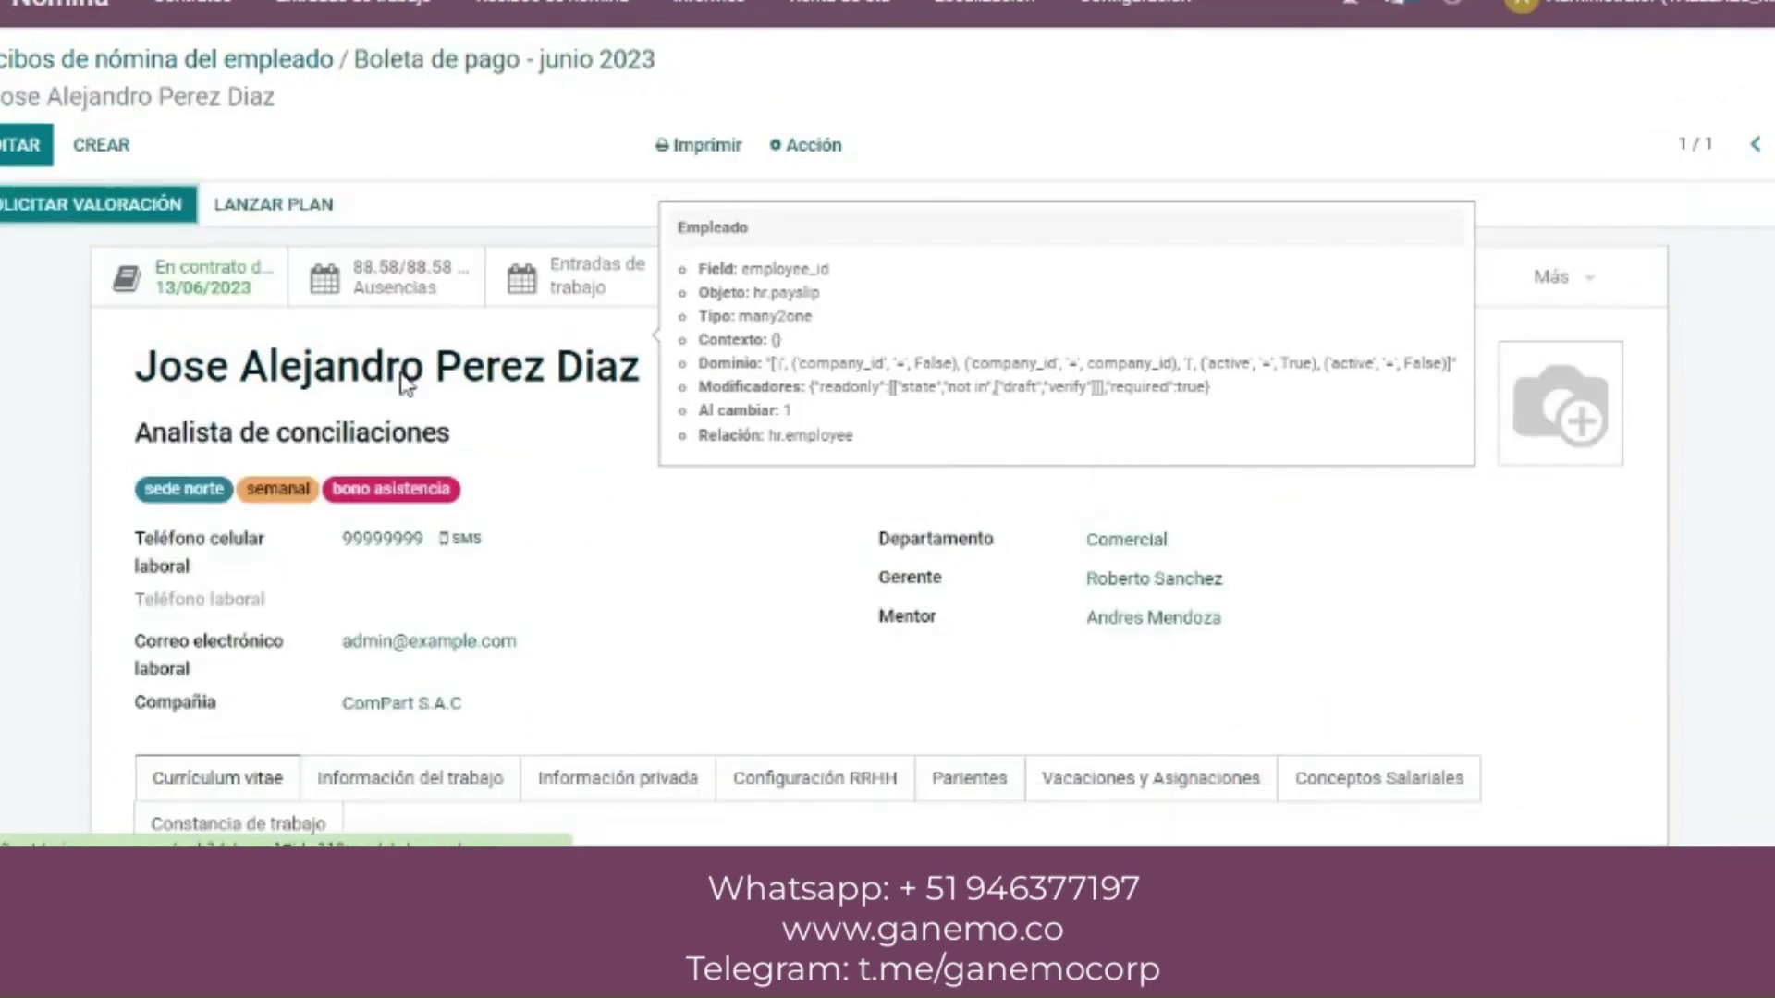
pyautogui.click(592, 778)
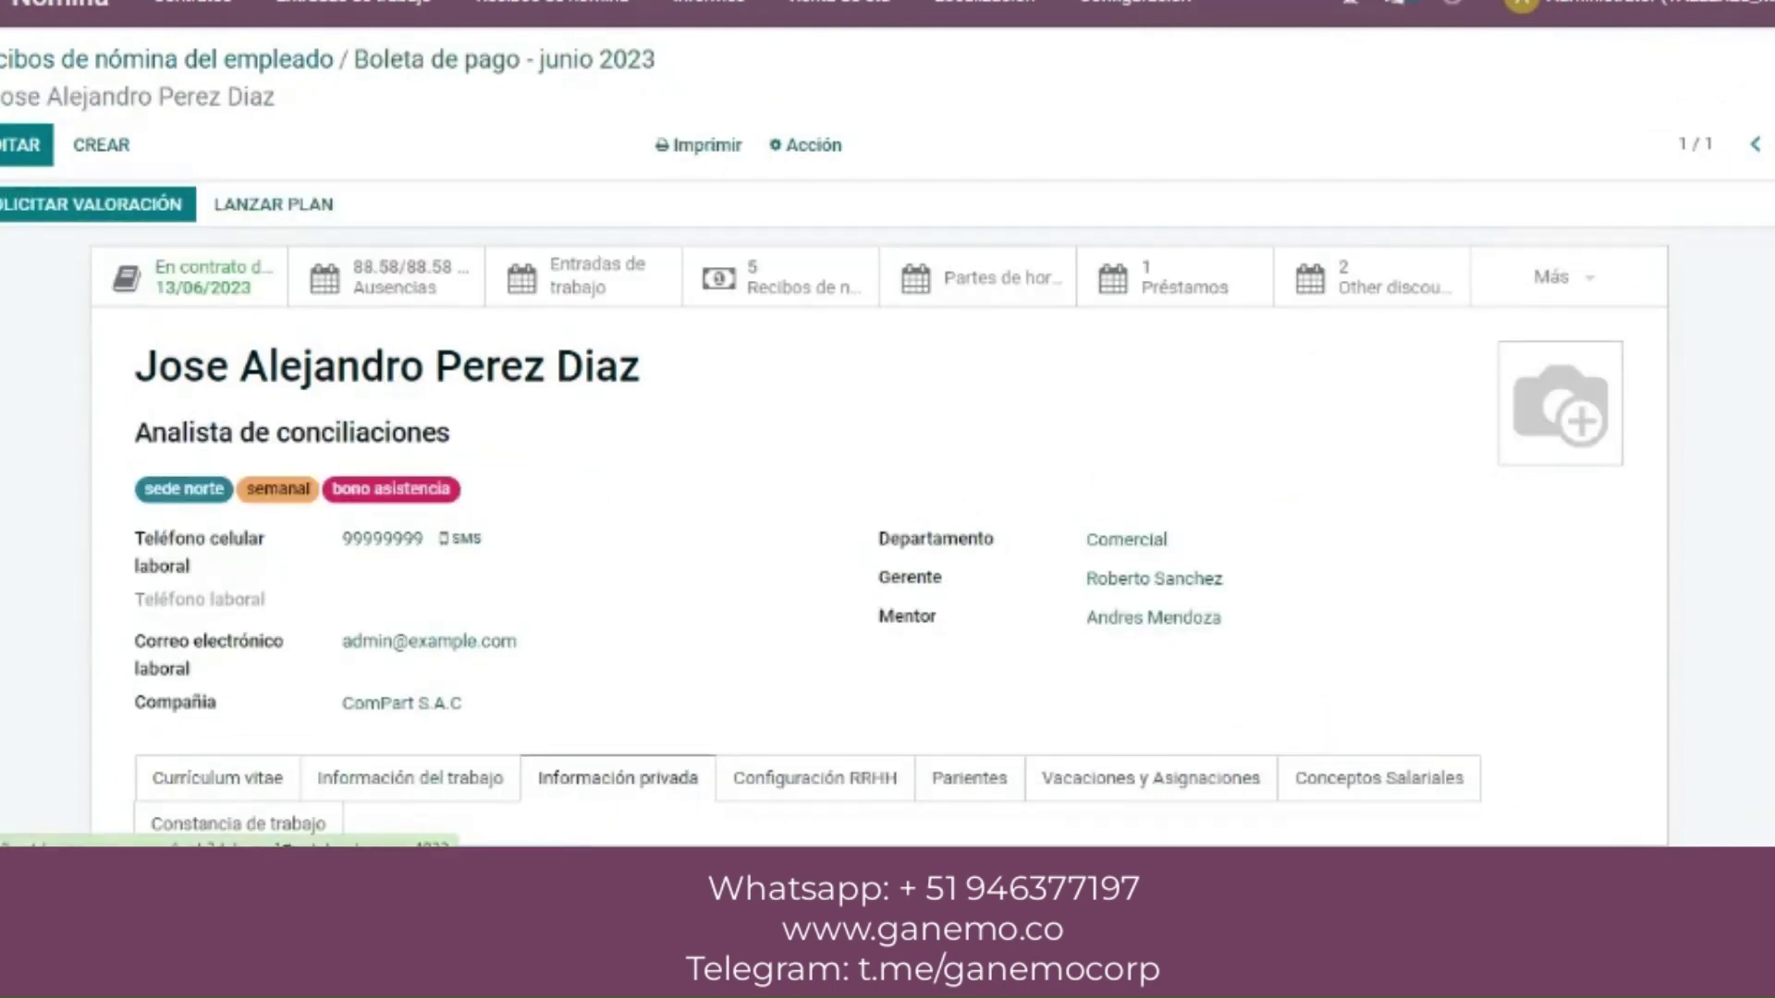
pyautogui.scroll(-5, 1279, 823)
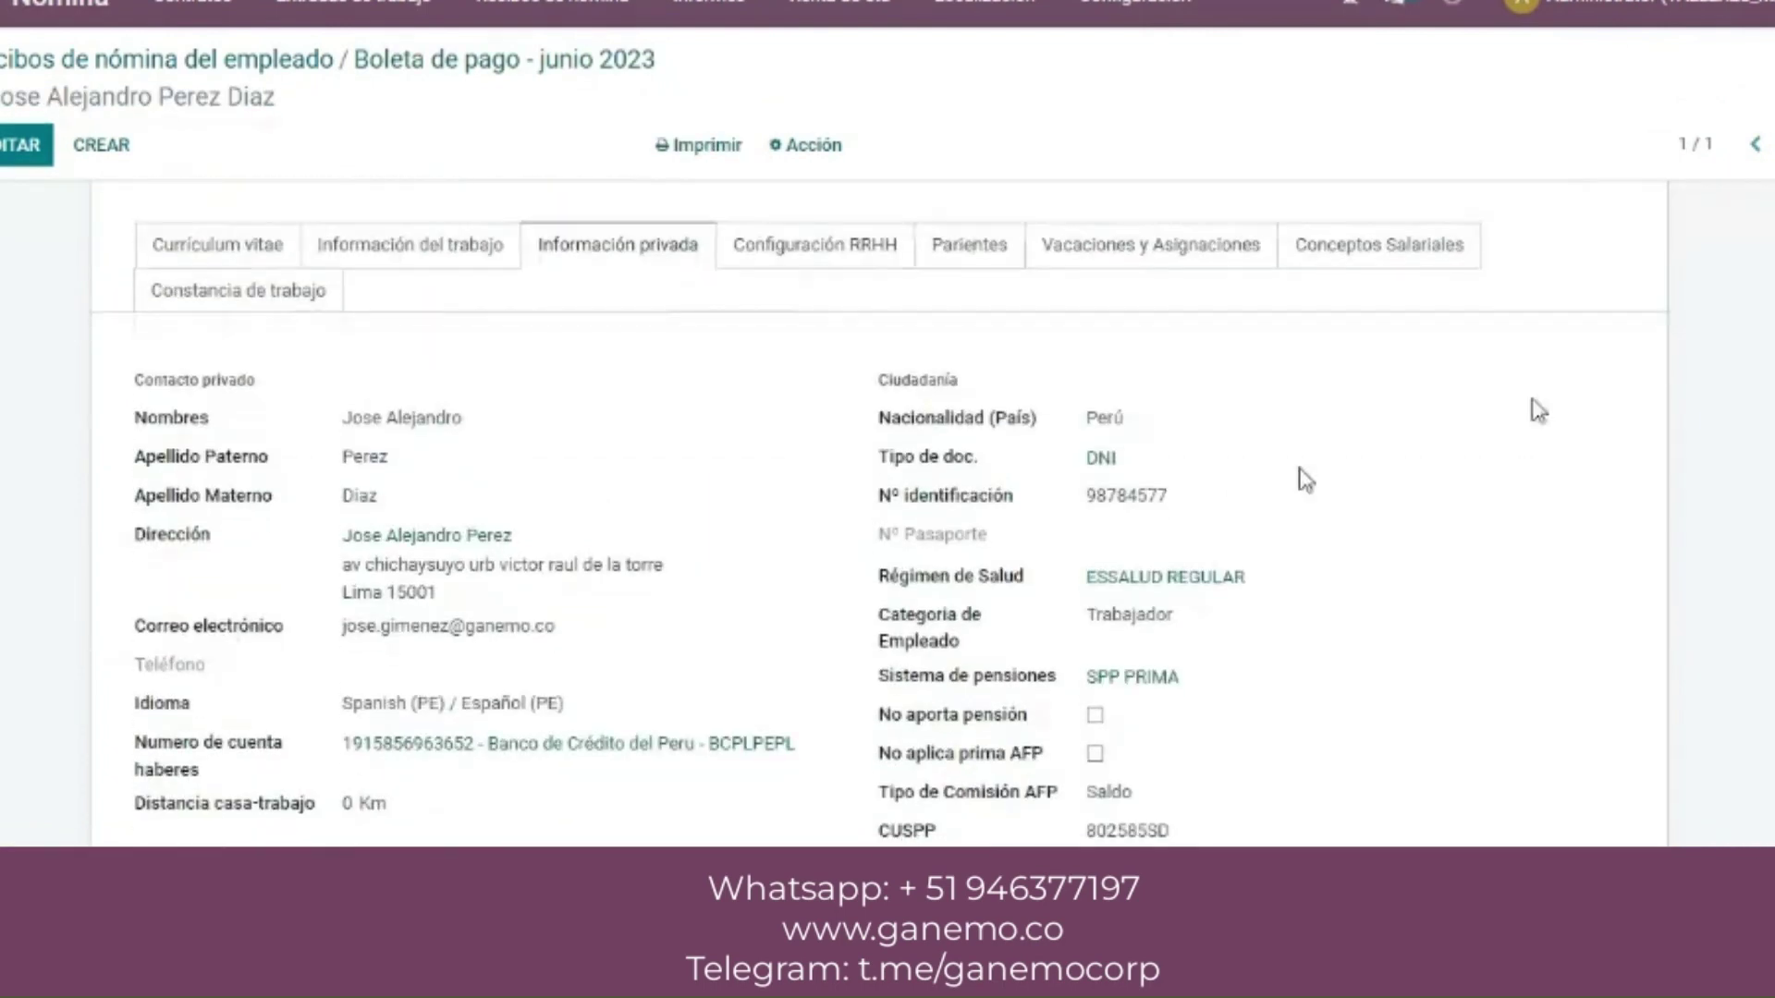
pyautogui.moveTo(1199, 500); pyautogui.dragTo(1089, 506)
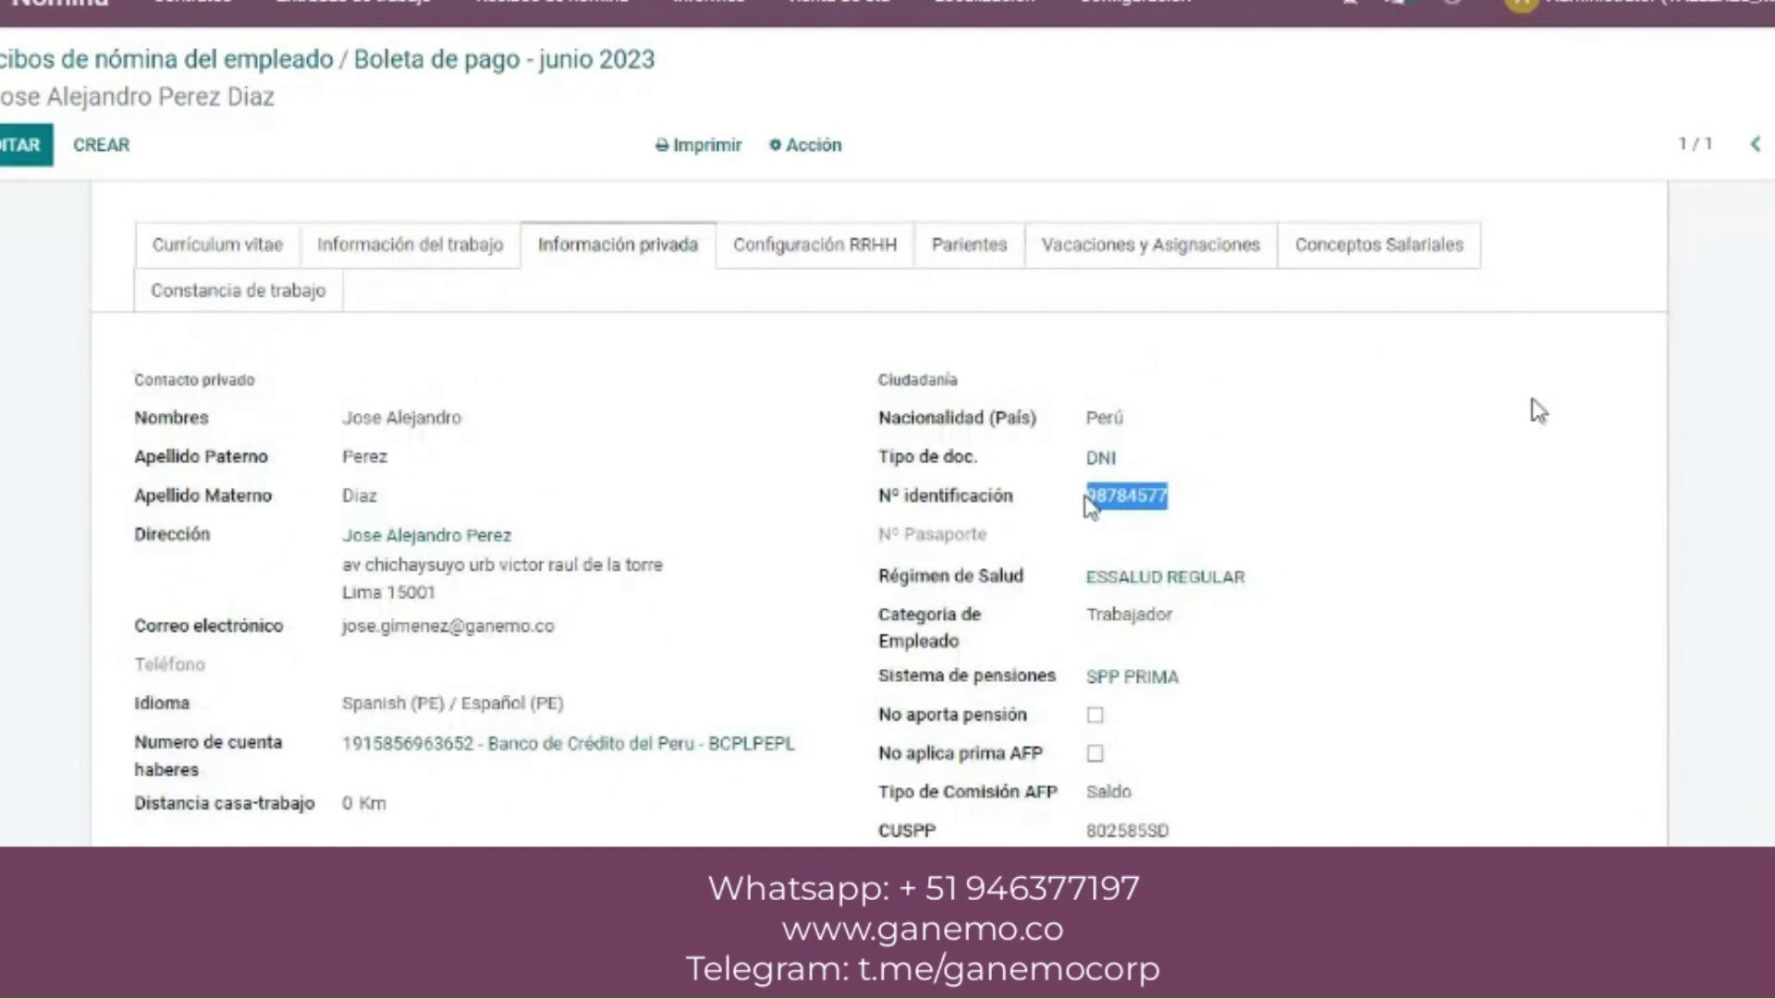
# - Open the SLIP/062 employee's private information and compare the identification number with the .snl file's first line
pyautogui.click(325, 61)
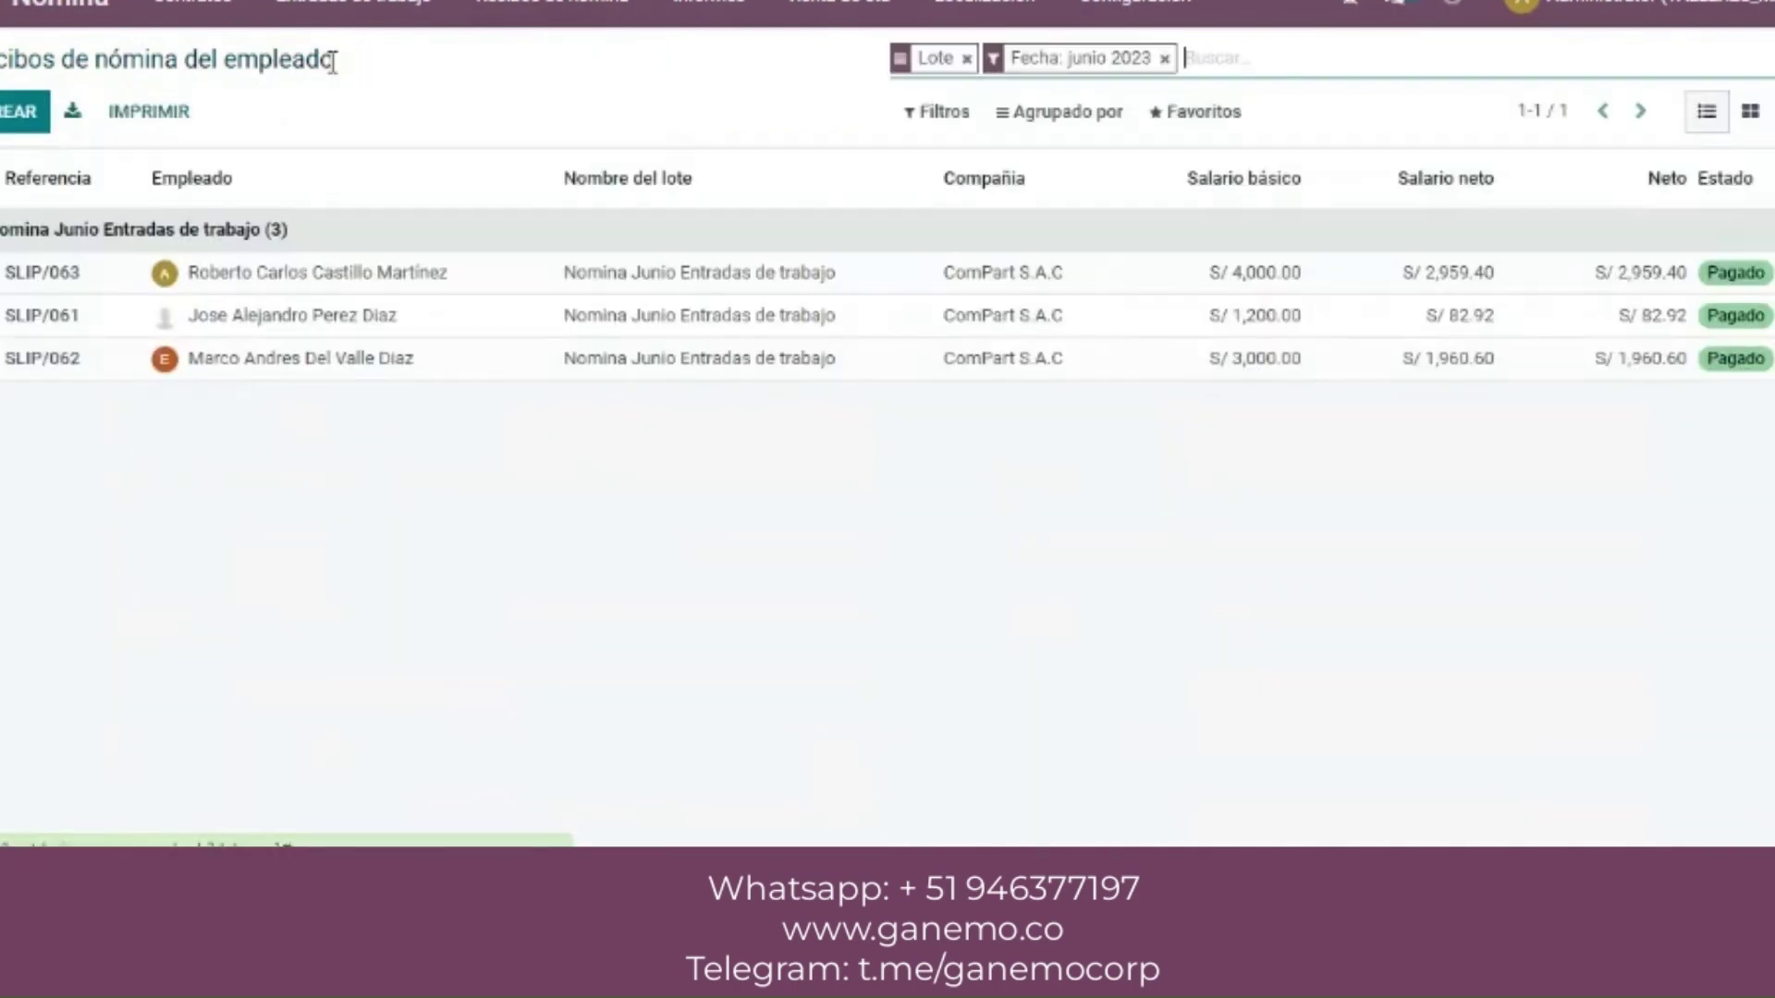
pyautogui.click(462, 357)
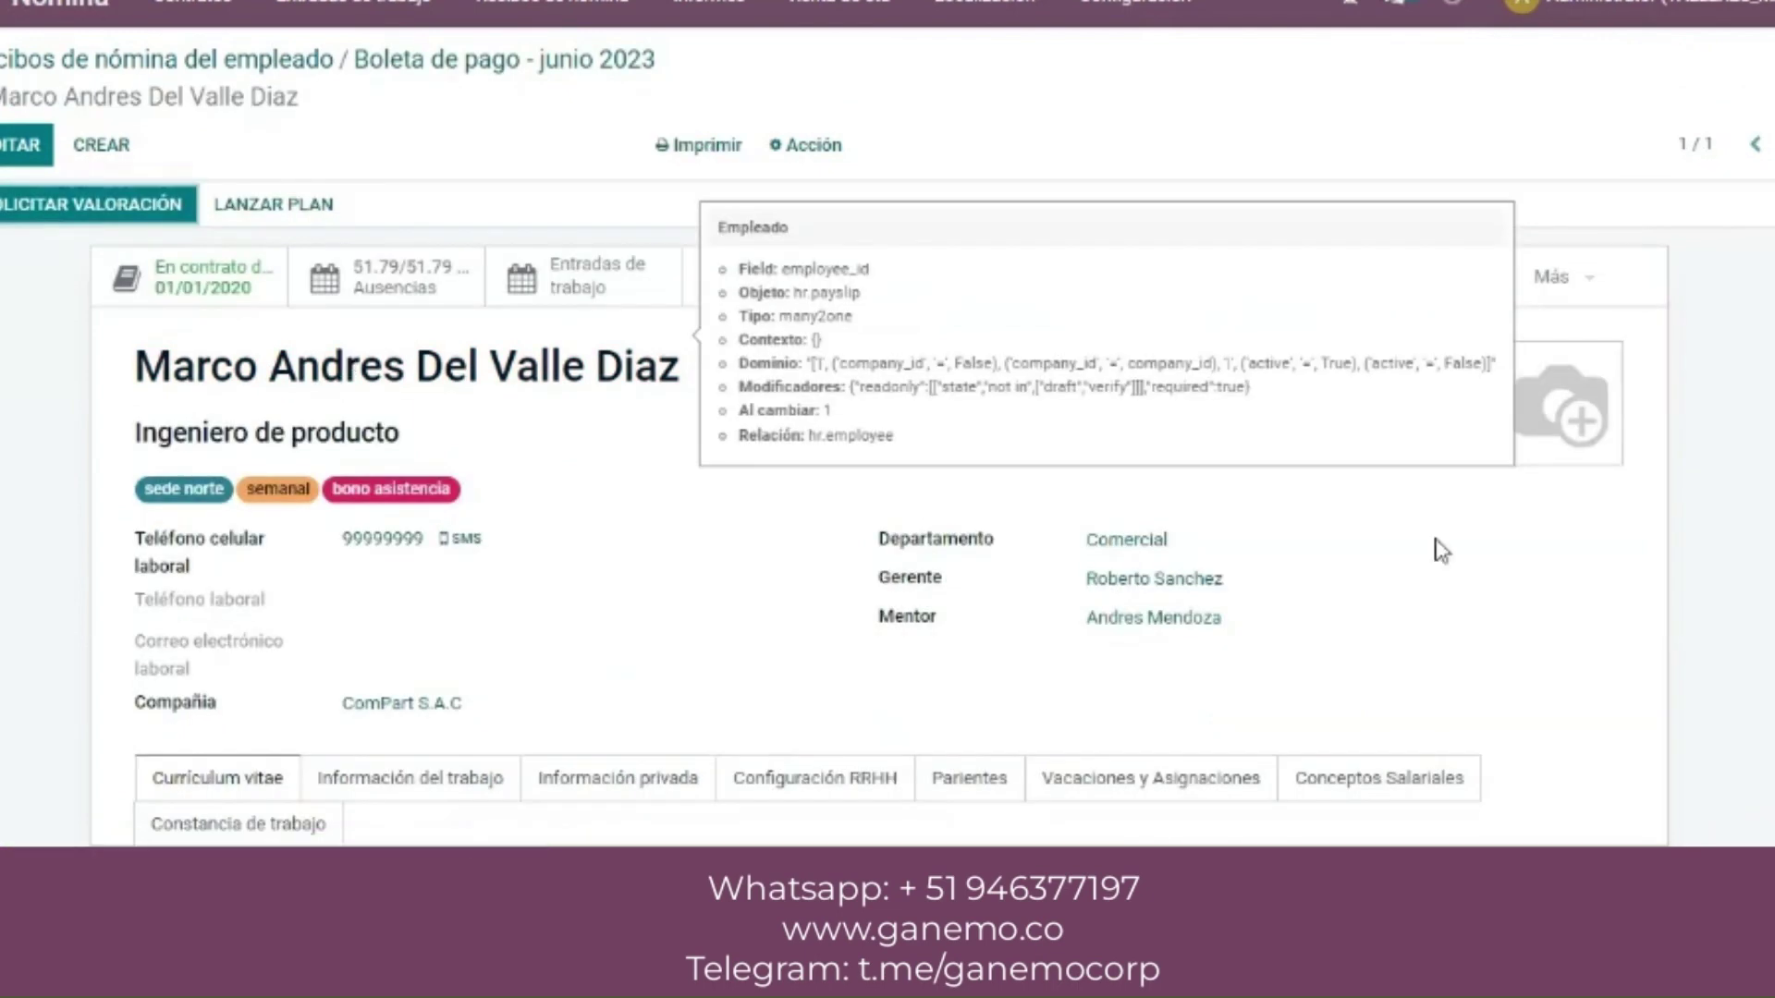
pyautogui.click(594, 796)
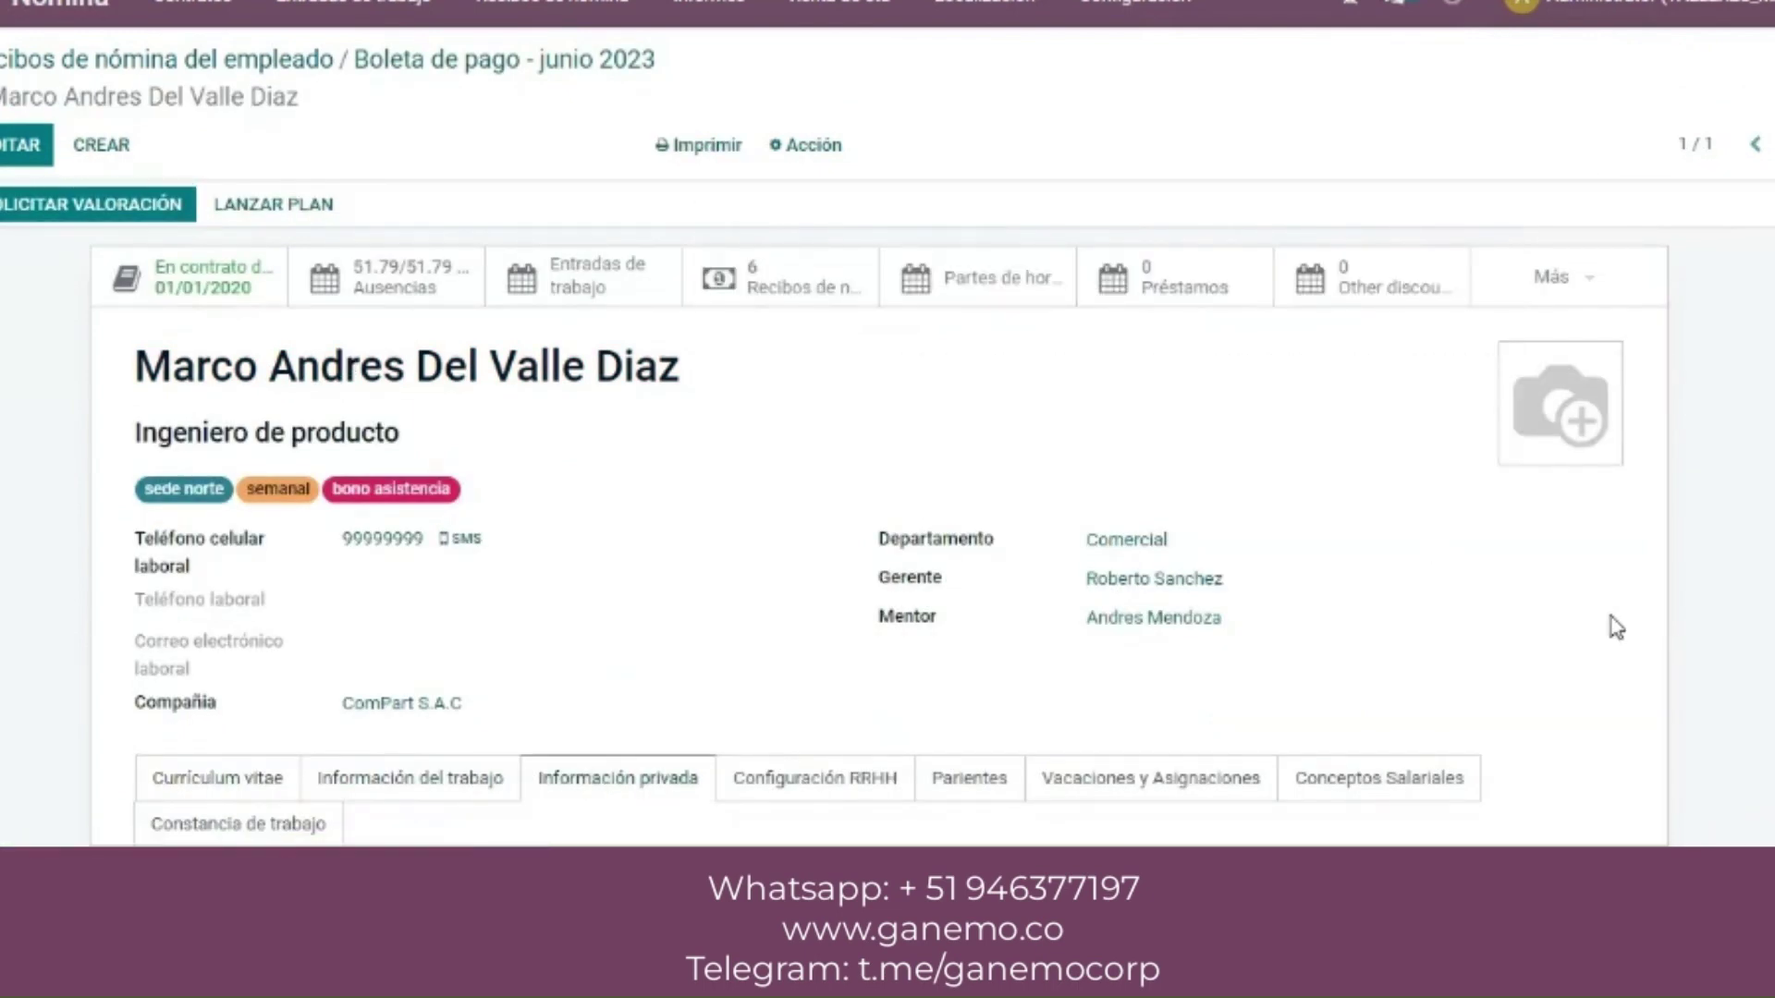
pyautogui.scroll(-10, 1615, 627)
pyautogui.scroll(3, 1616, 627)
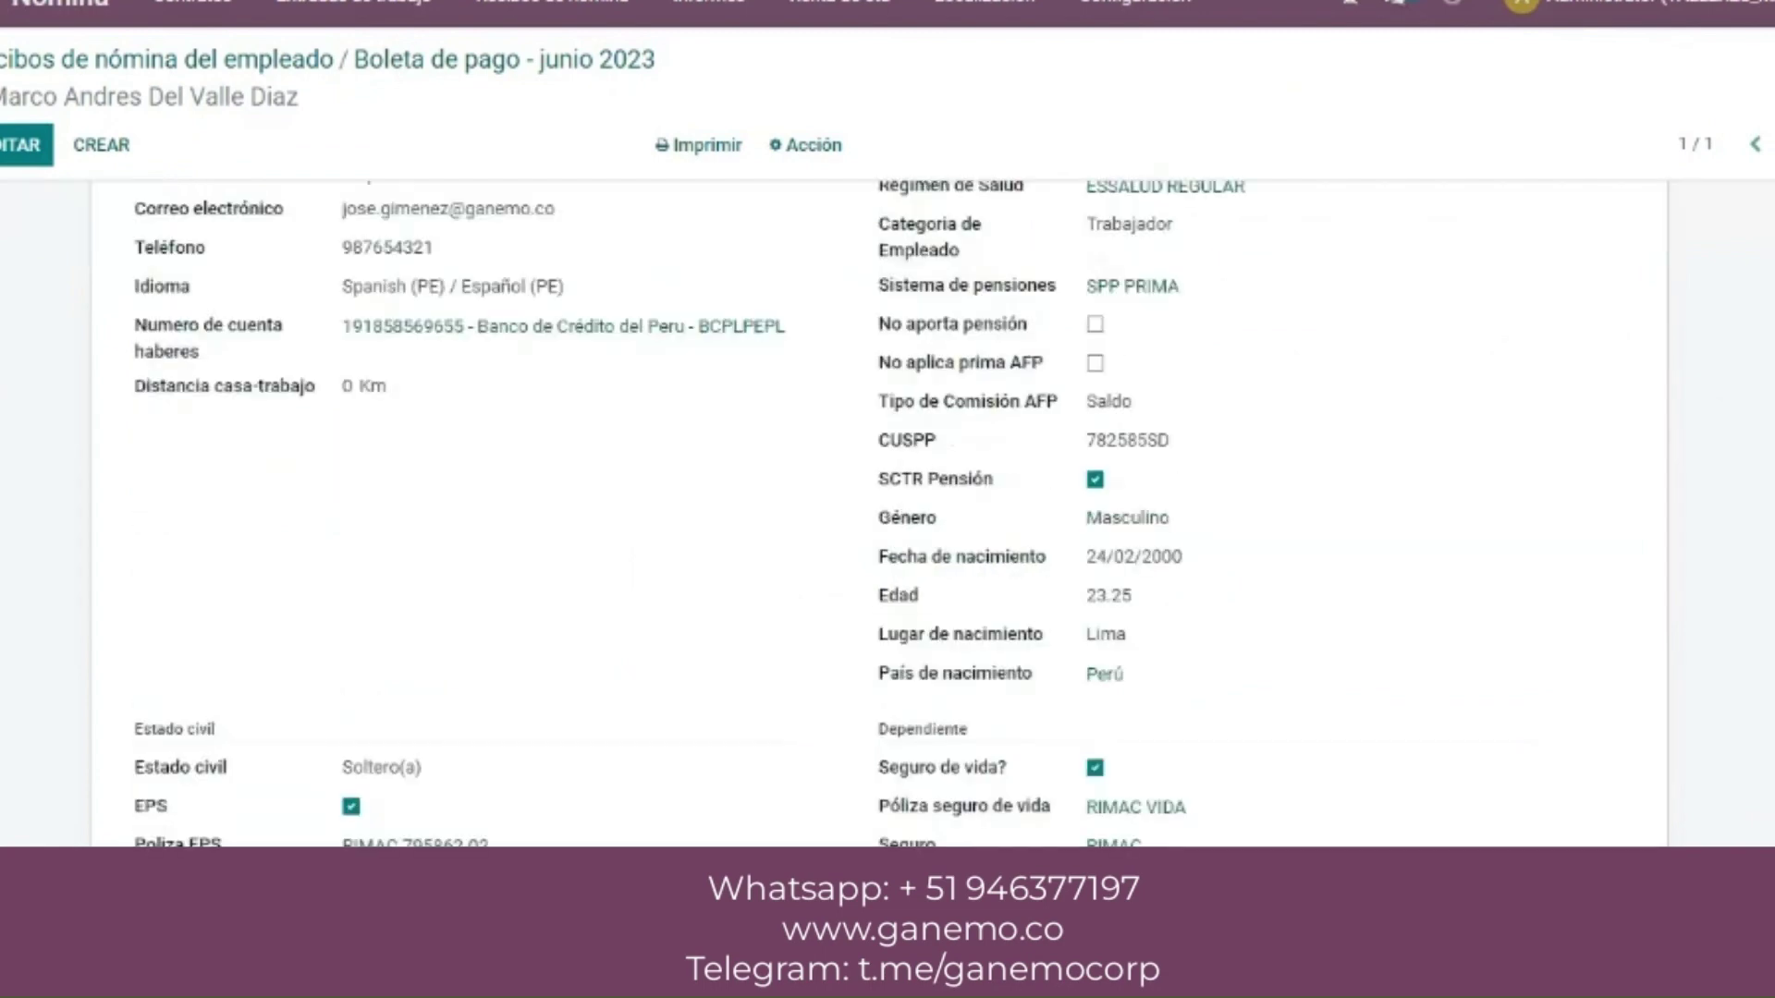
pyautogui.scroll(1, 878, 513)
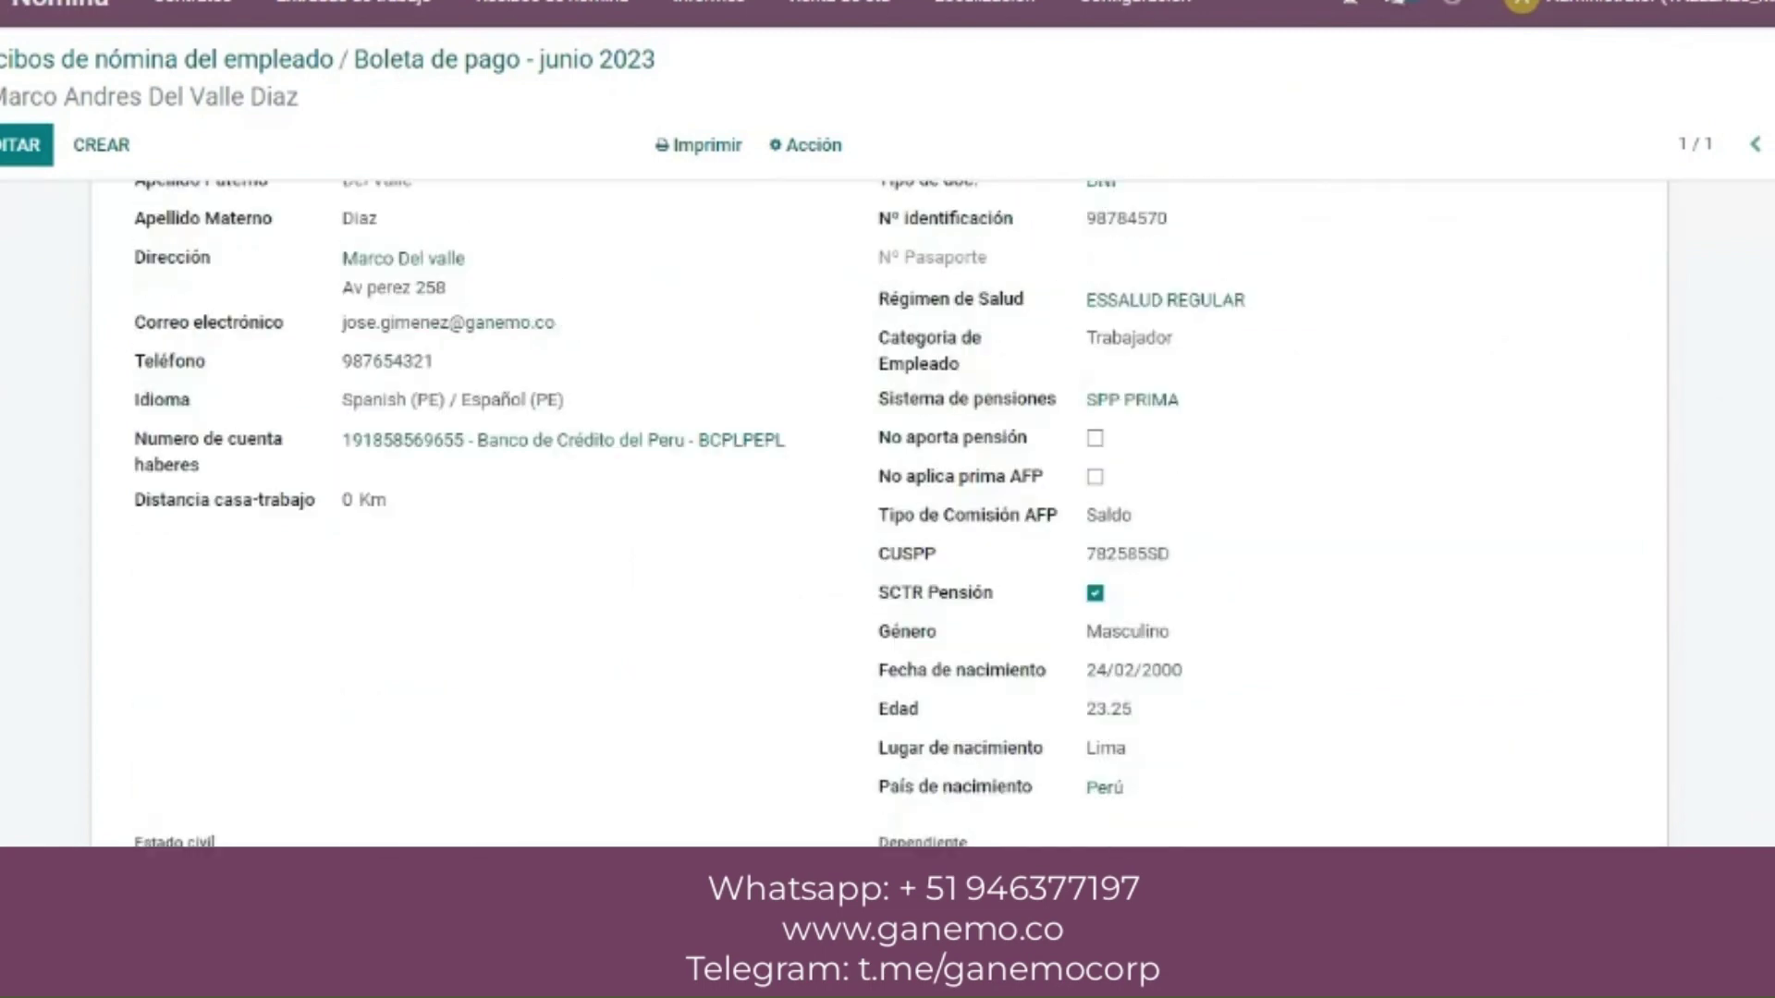
pyautogui.doubleClick(1126, 214)
pyautogui.hotkey('alt', 'Tab')
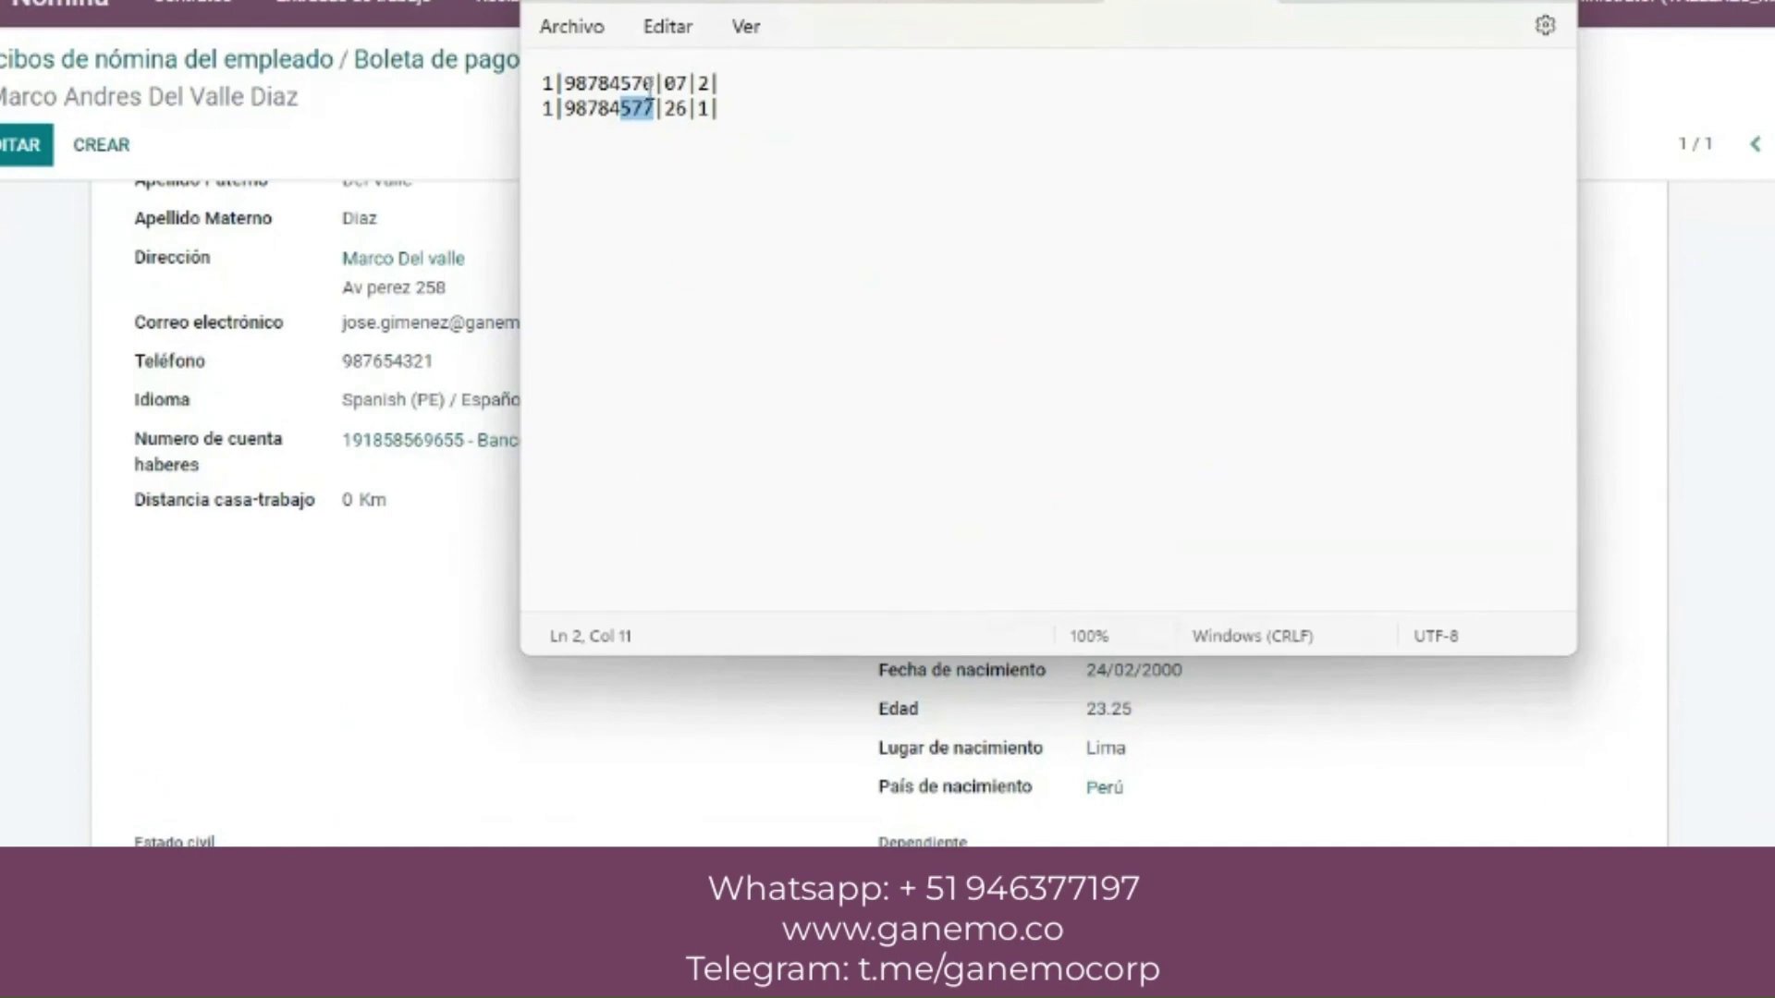
pyautogui.hotkey('alt', 'Tab')
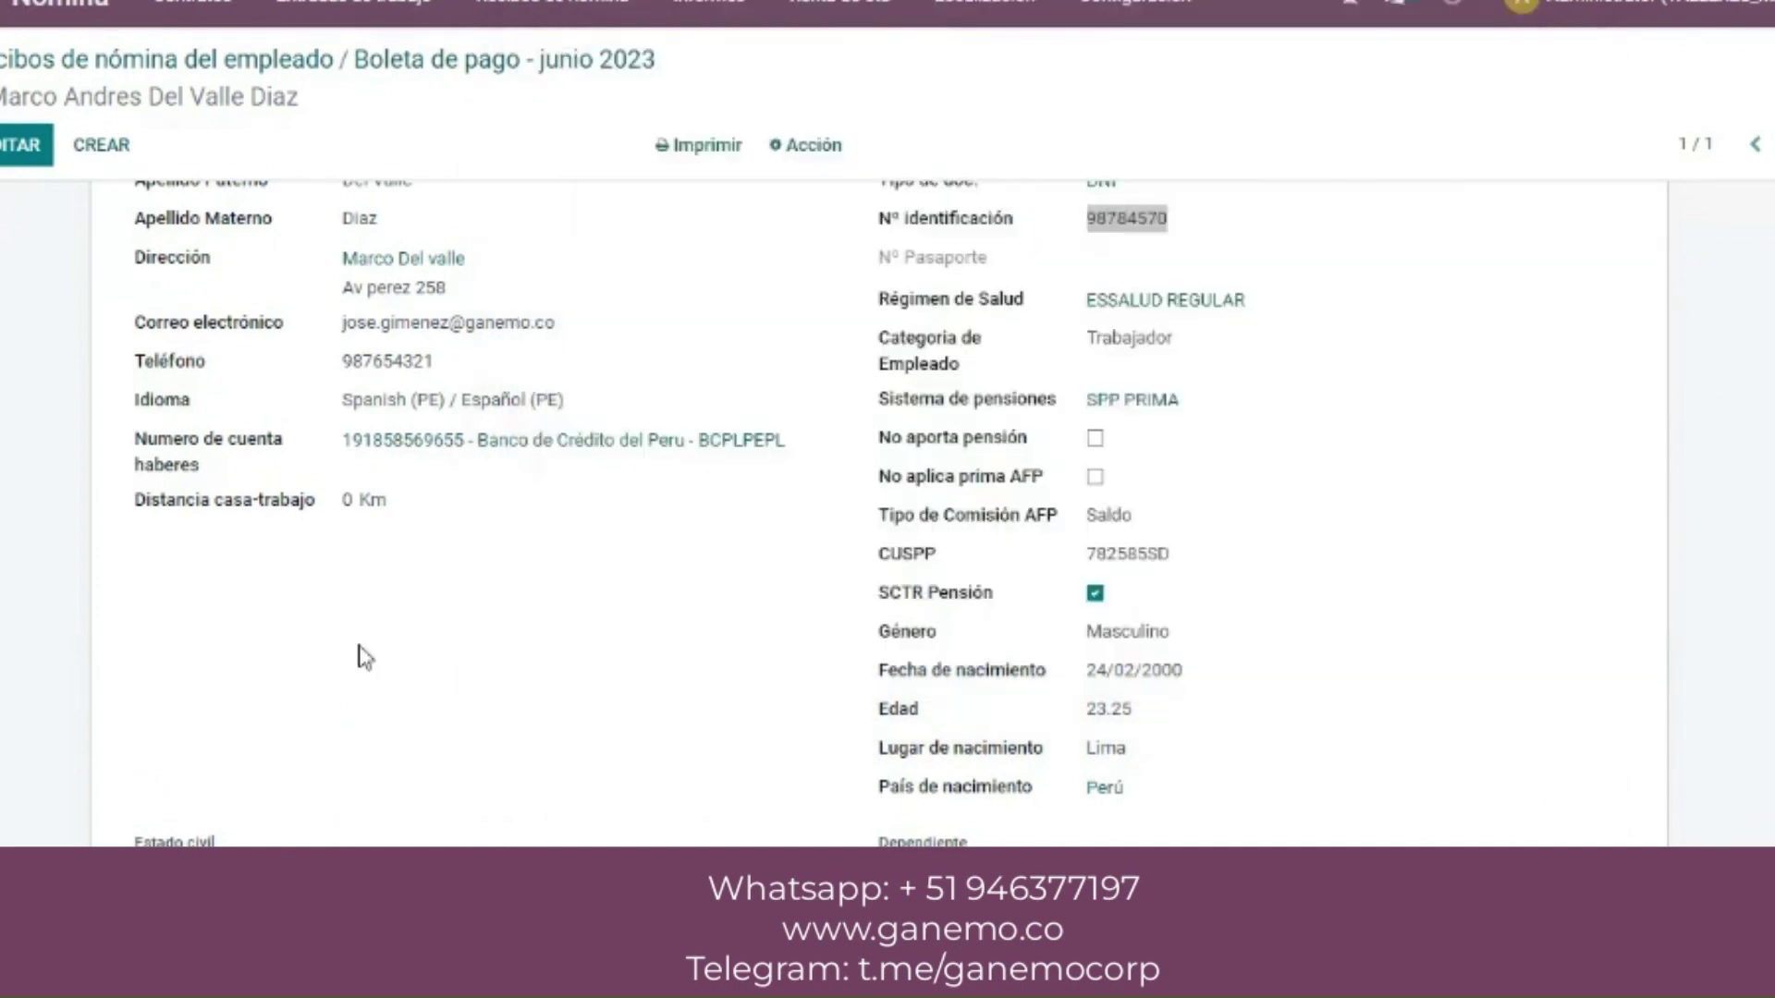
# - Open the June 2023 Plame report, then download its .for file and open it
pyautogui.click(998, 2)
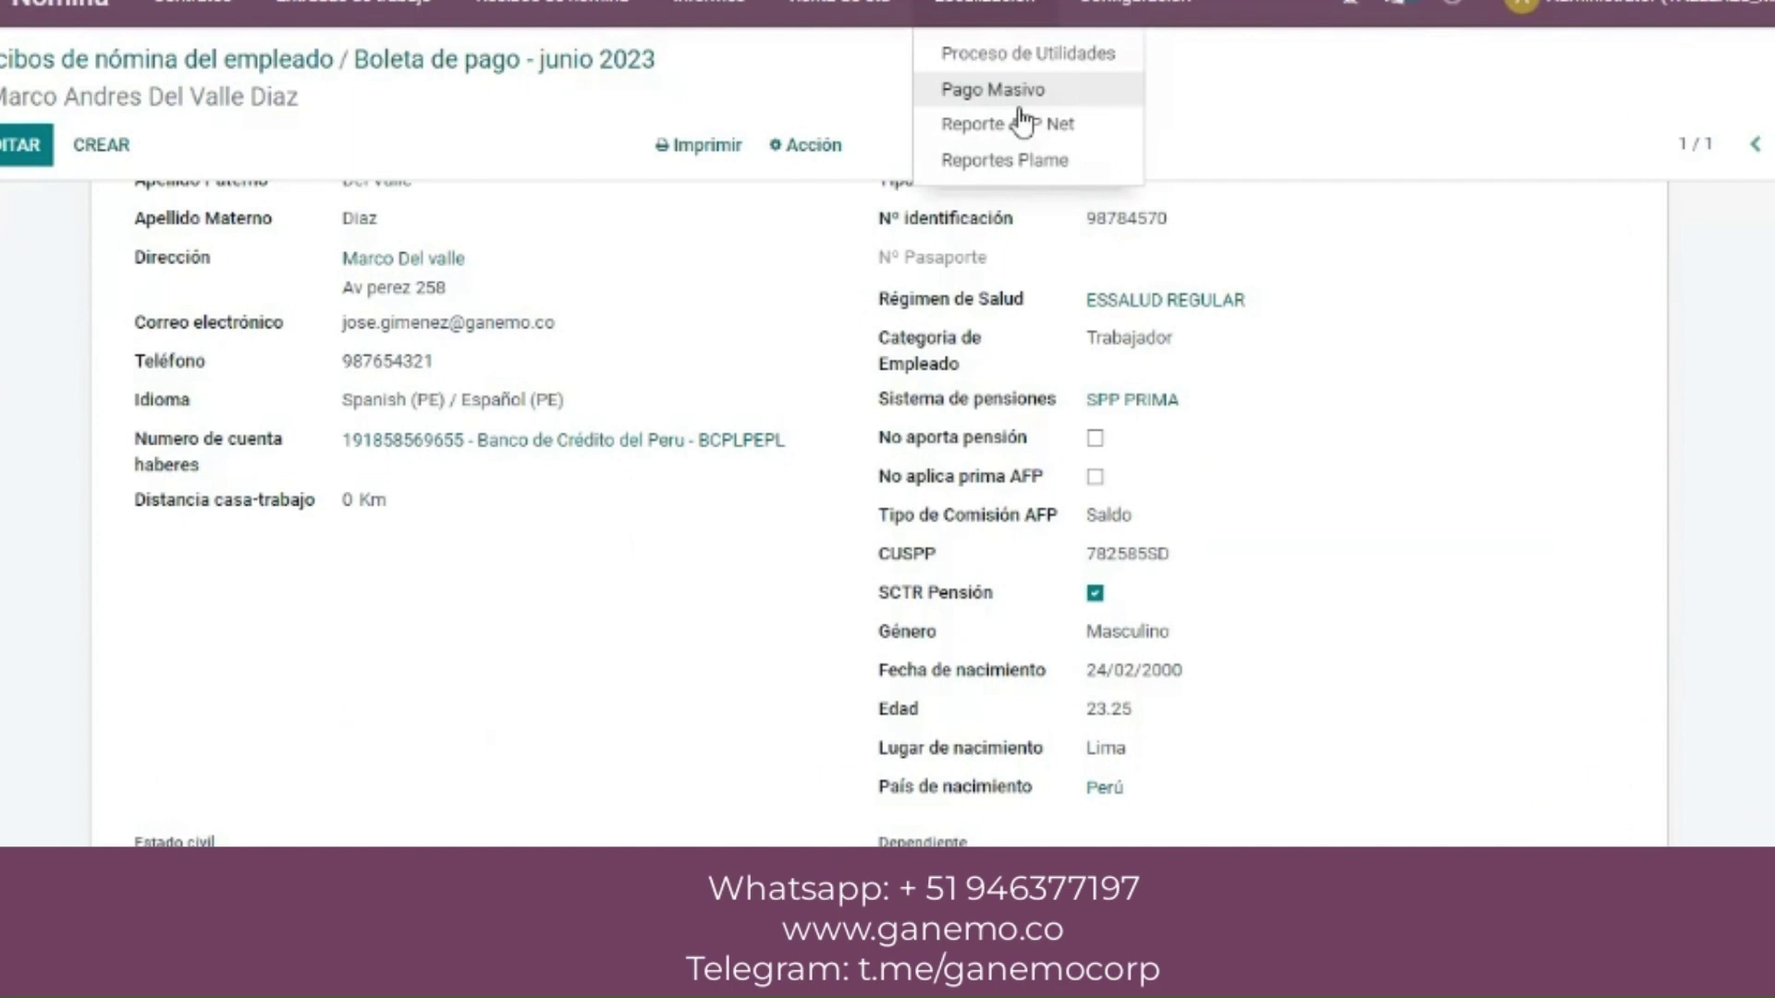
pyautogui.click(1063, 160)
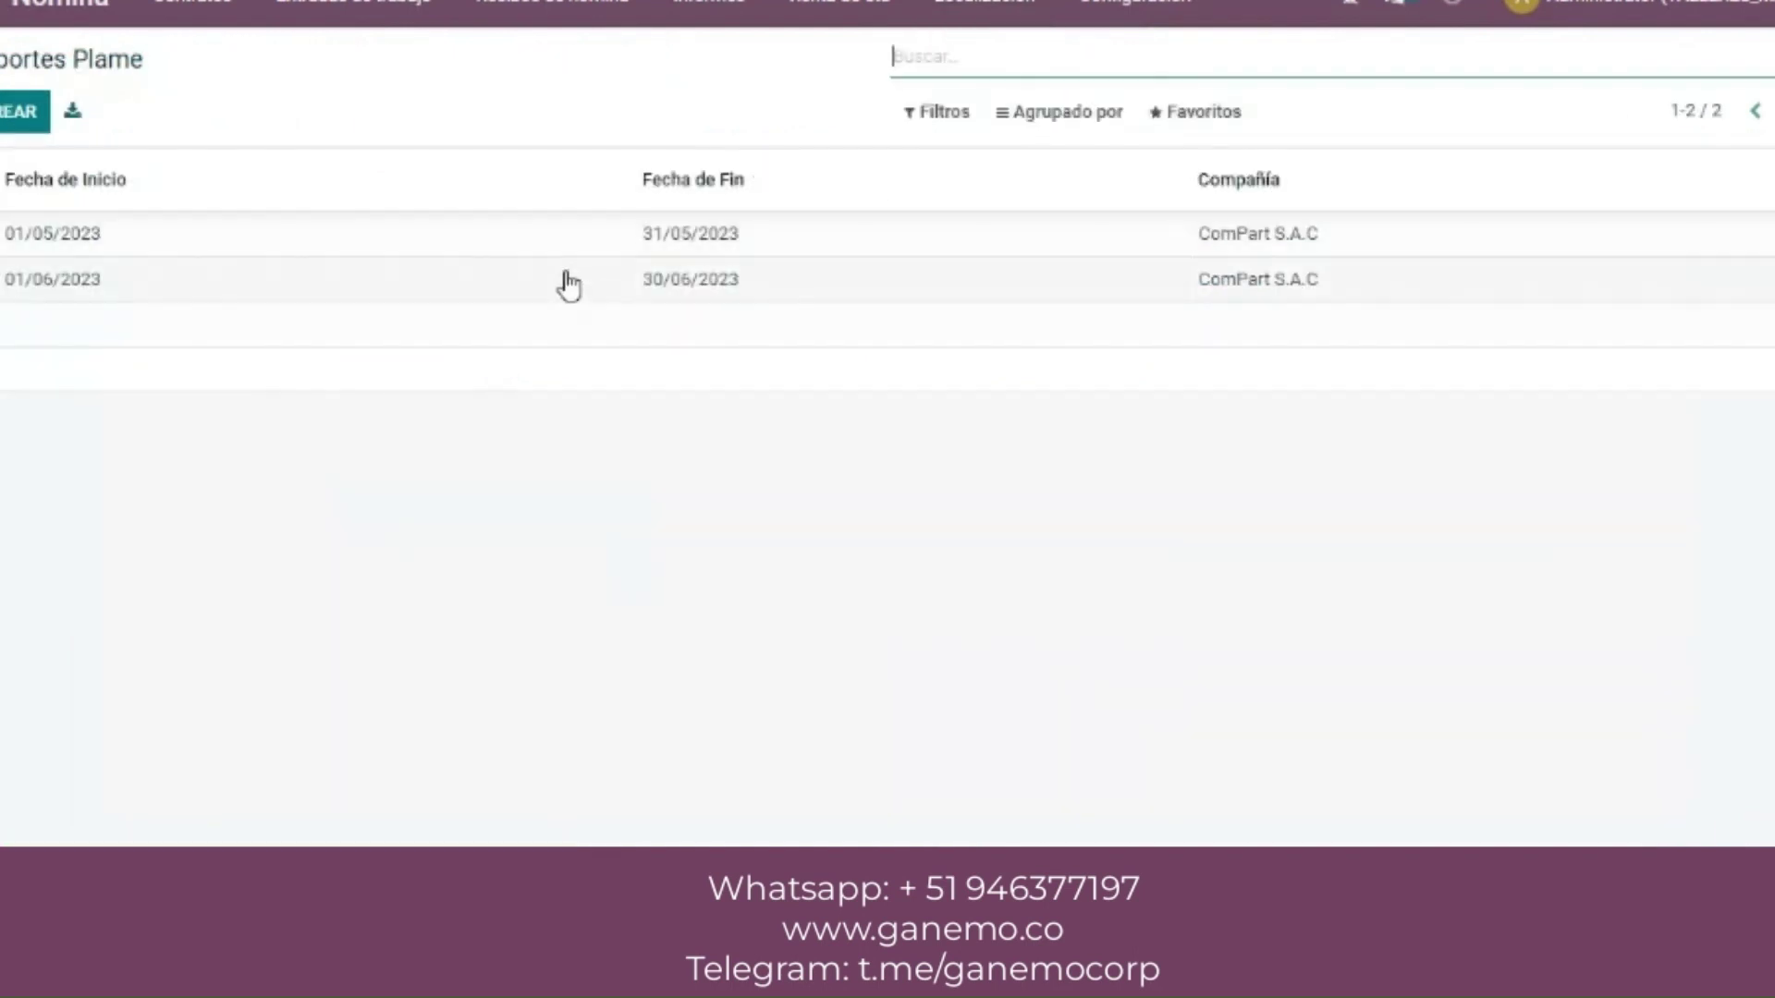
pyautogui.click(568, 285)
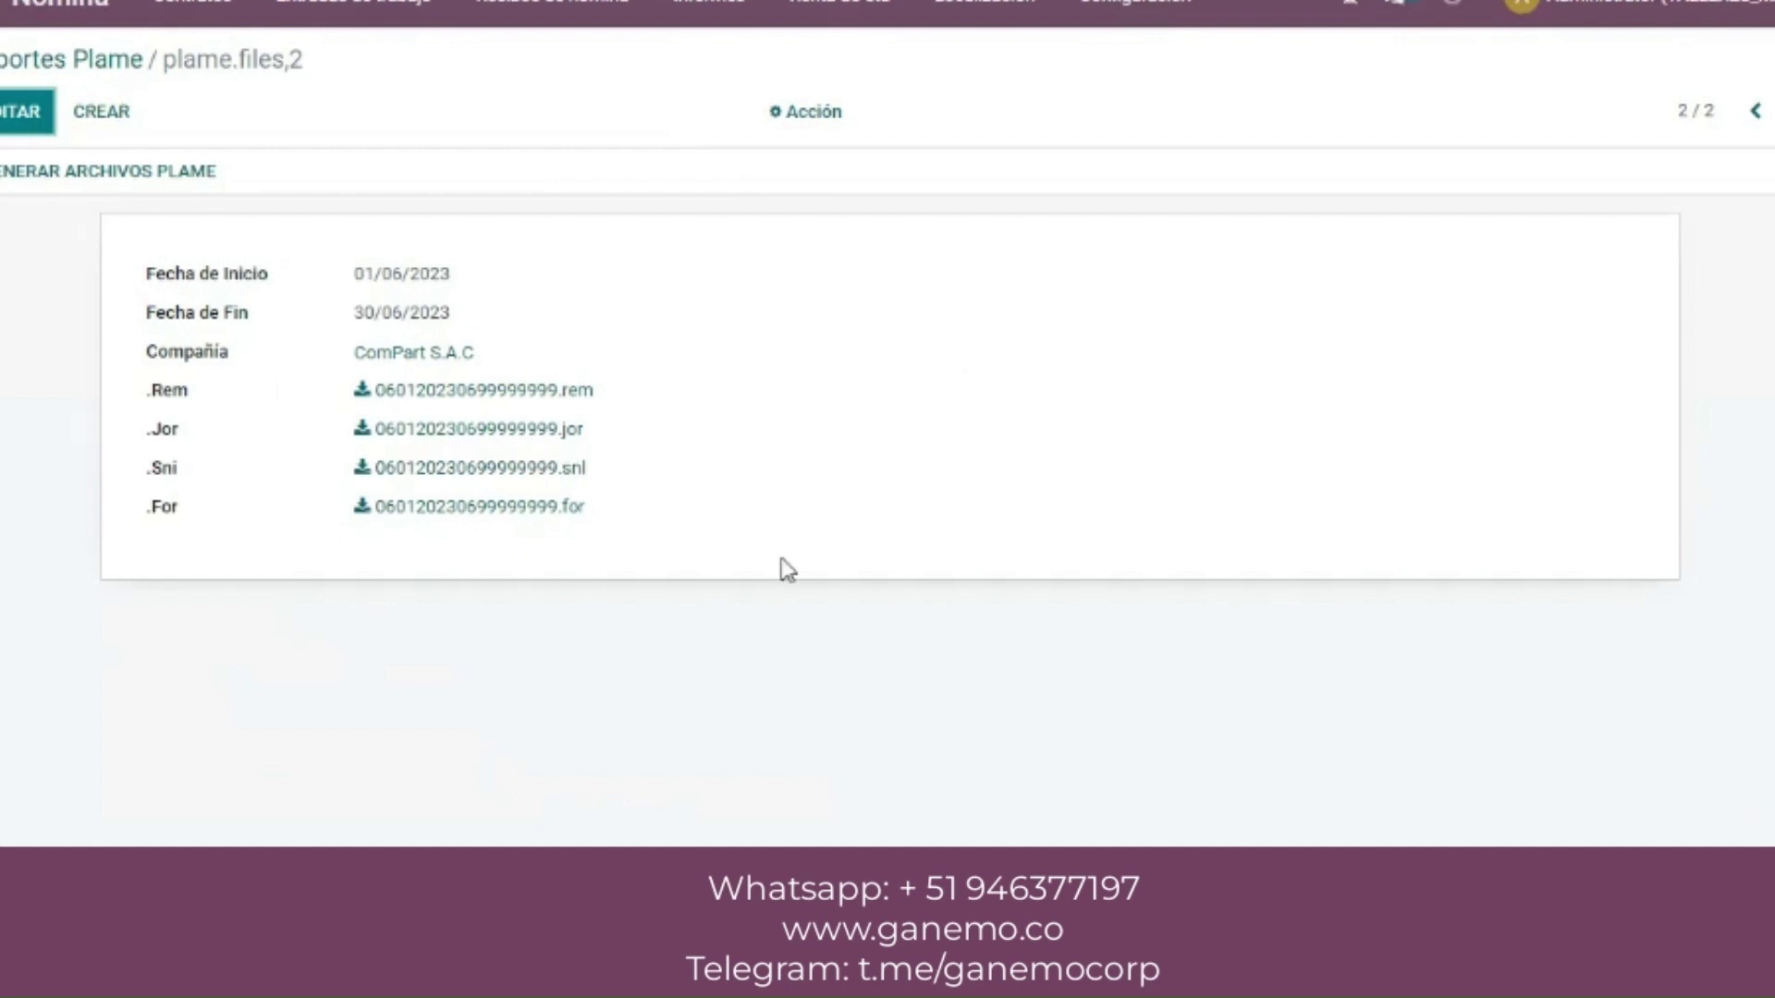
pyautogui.click(453, 507)
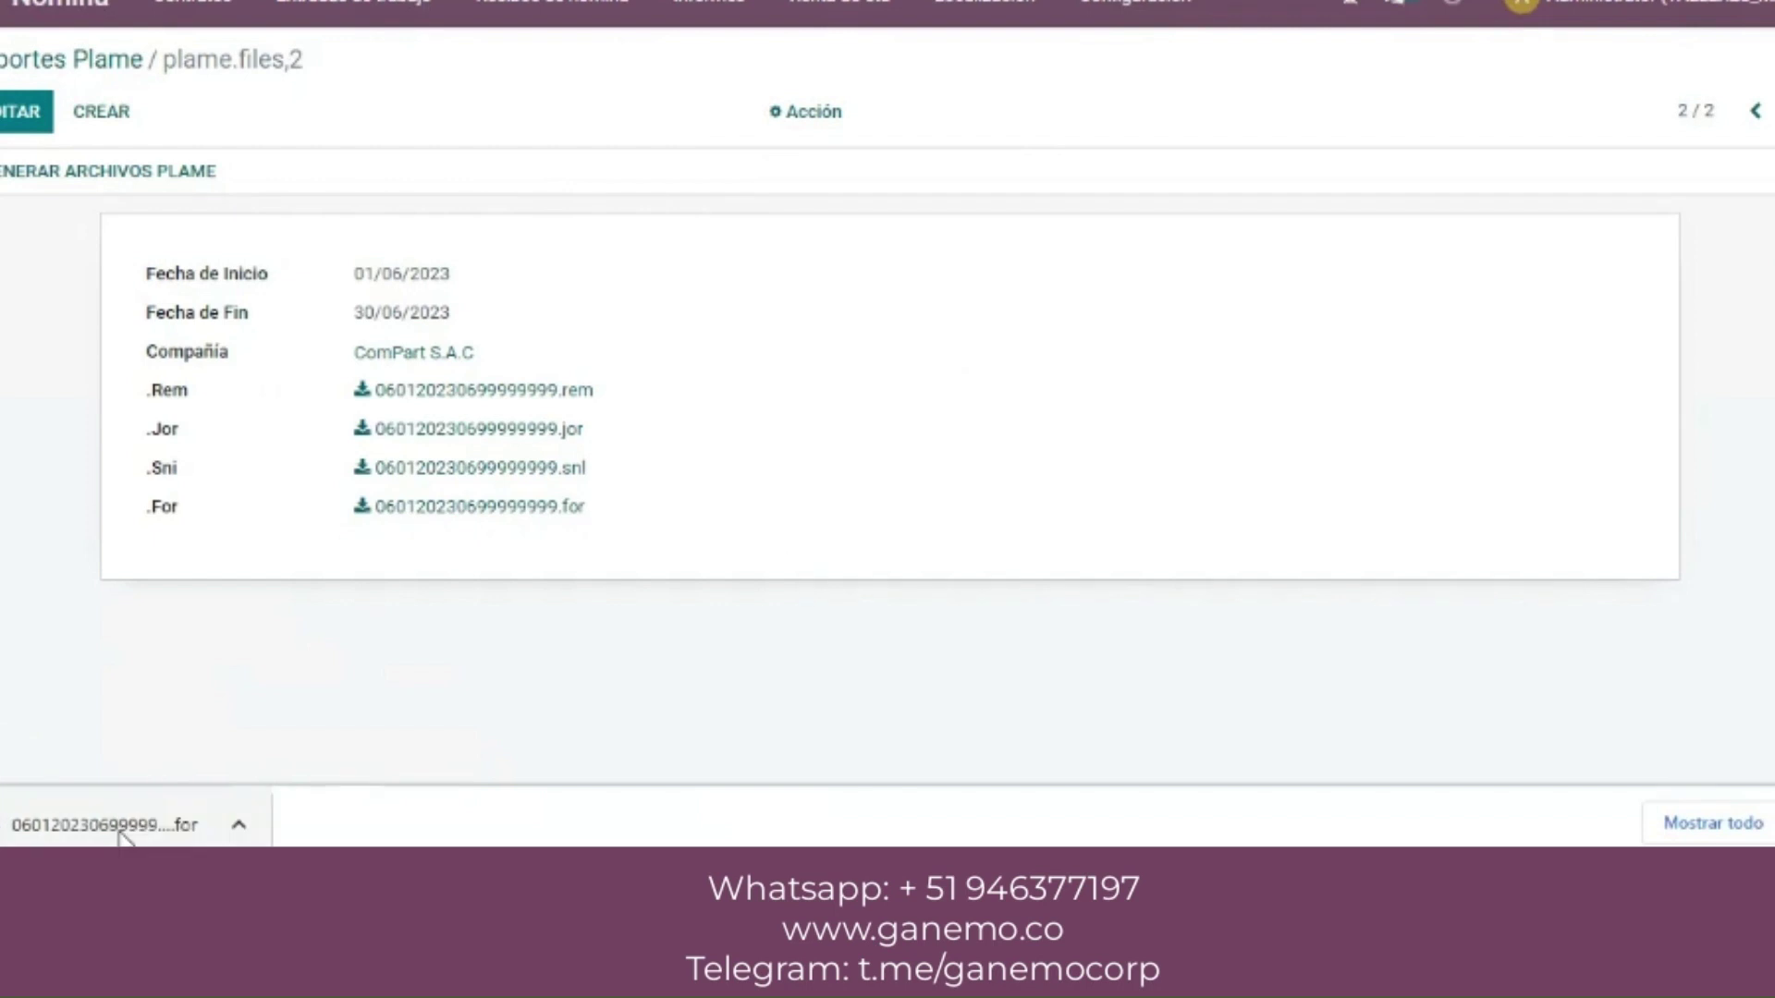
pyautogui.click(120, 832)
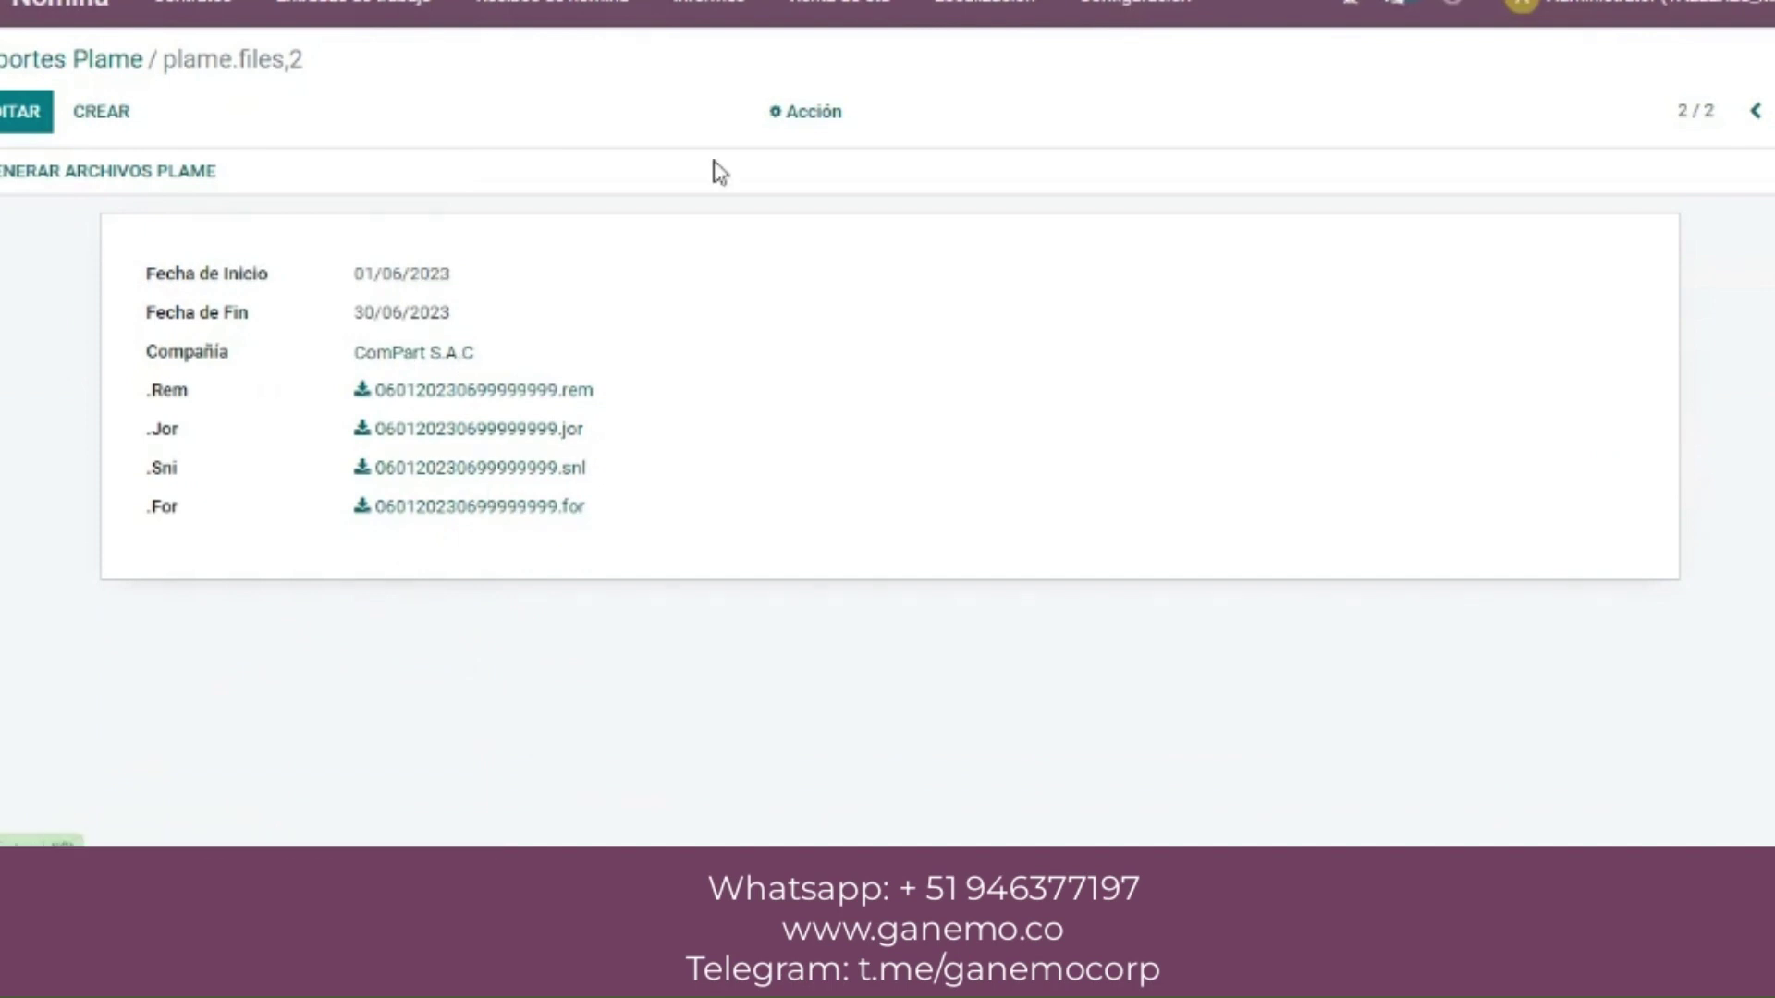
pyautogui.click(392, 536)
pyautogui.click(397, 534)
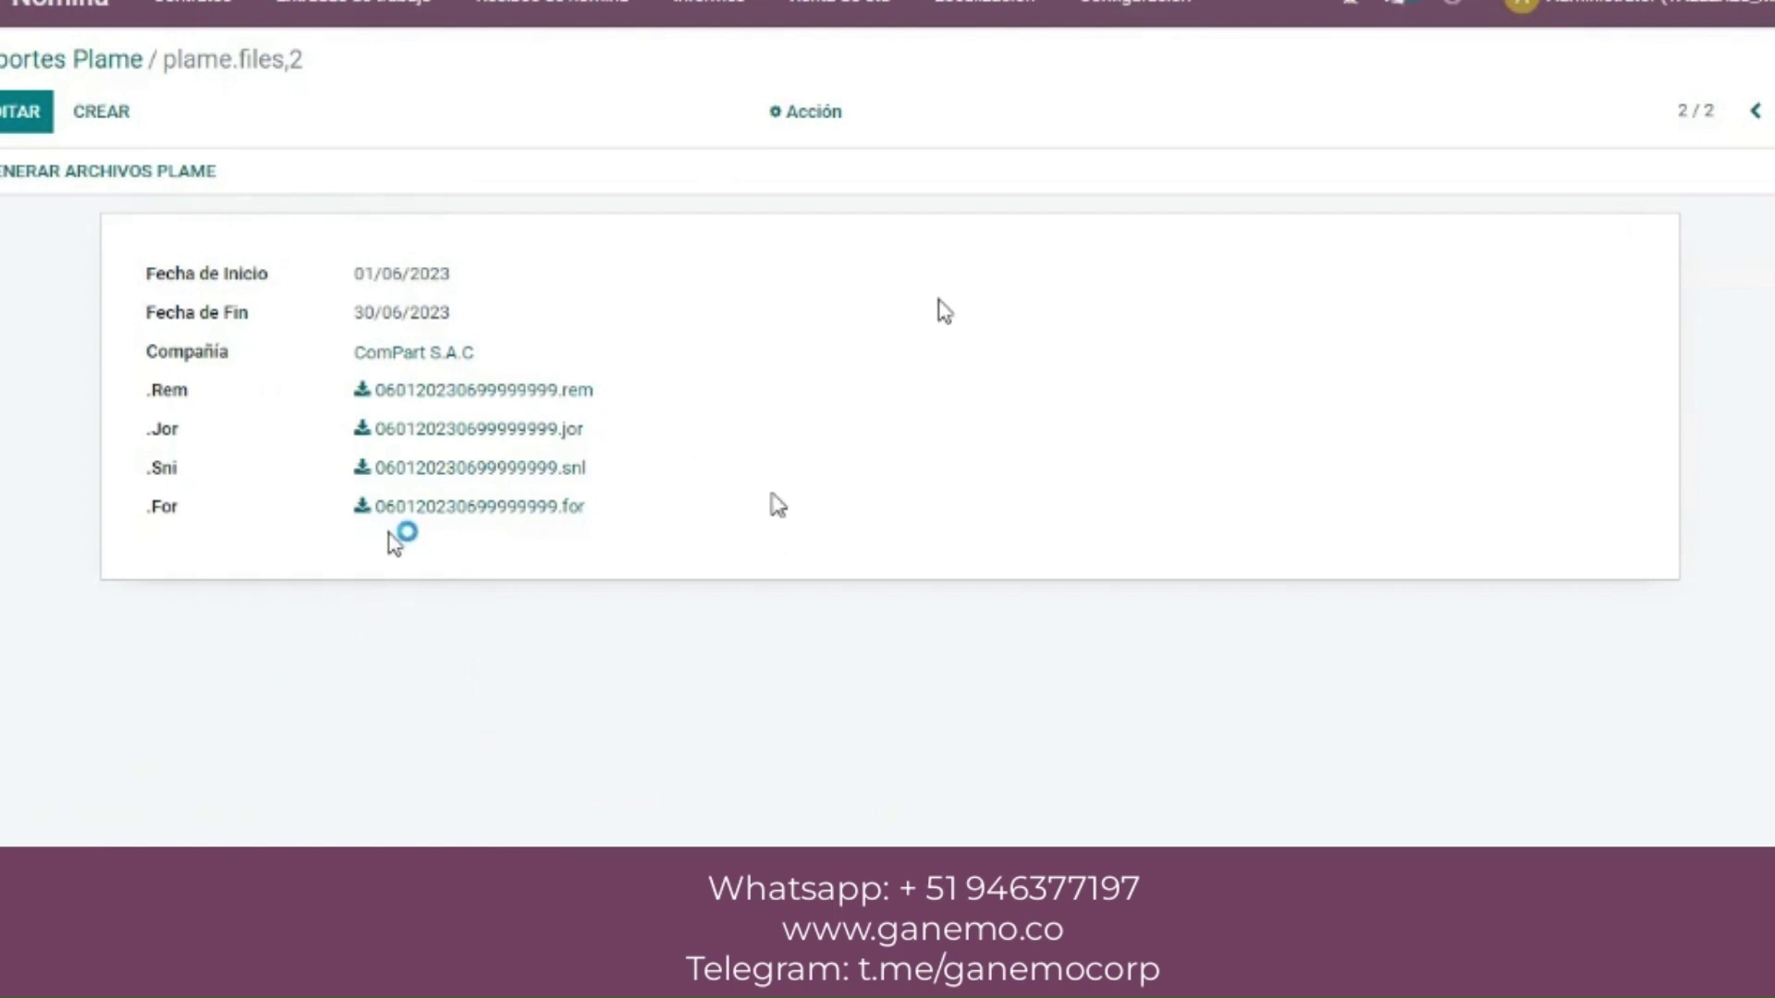